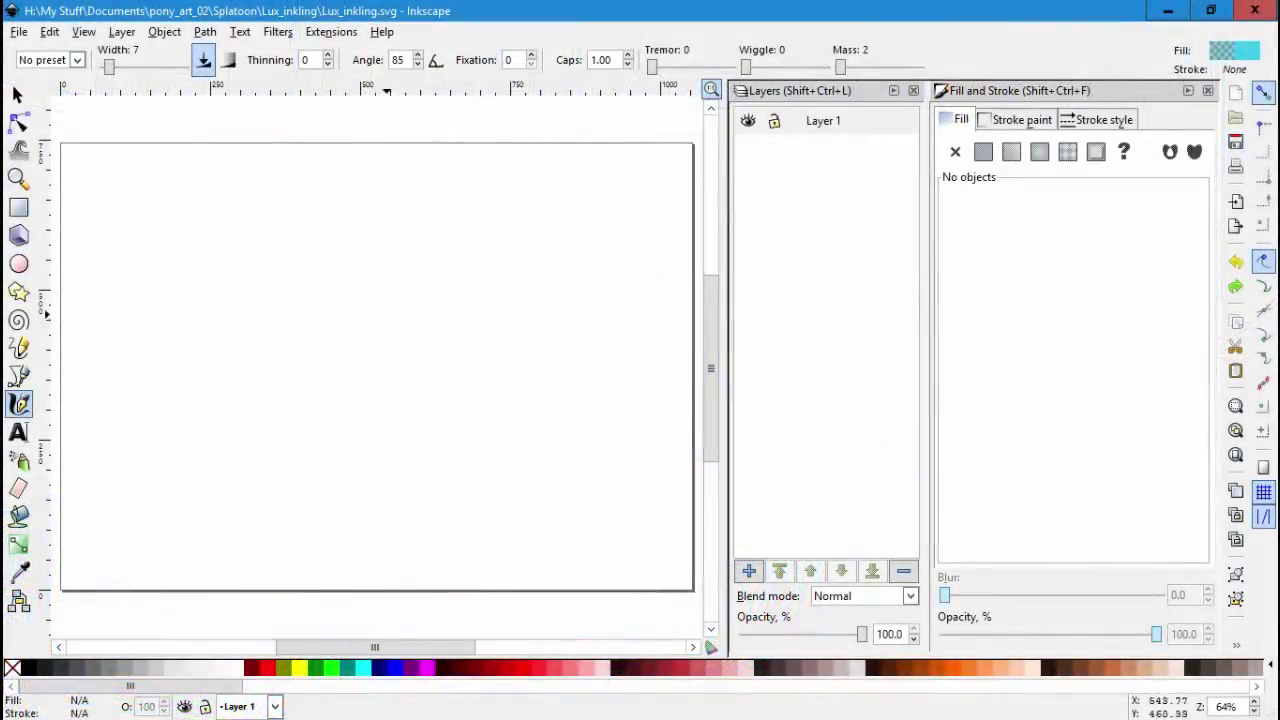
Sketch light-blue calligraphic guide circles for the figure's head, chest and hips, with smaller circles for both shoulders.
{"action": "left_click_drag", "start_coordinate": [440, 245], "coordinate": [445, 335]}
{"action": "mouse_move", "coordinate": [480, 230]}
{"action": "left_mouse_down"}
{"action": "mouse_move", "coordinate": [470, 340]}
{"action": "mouse_move", "coordinate": [430, 345]}
{"action": "left_mouse_up"}
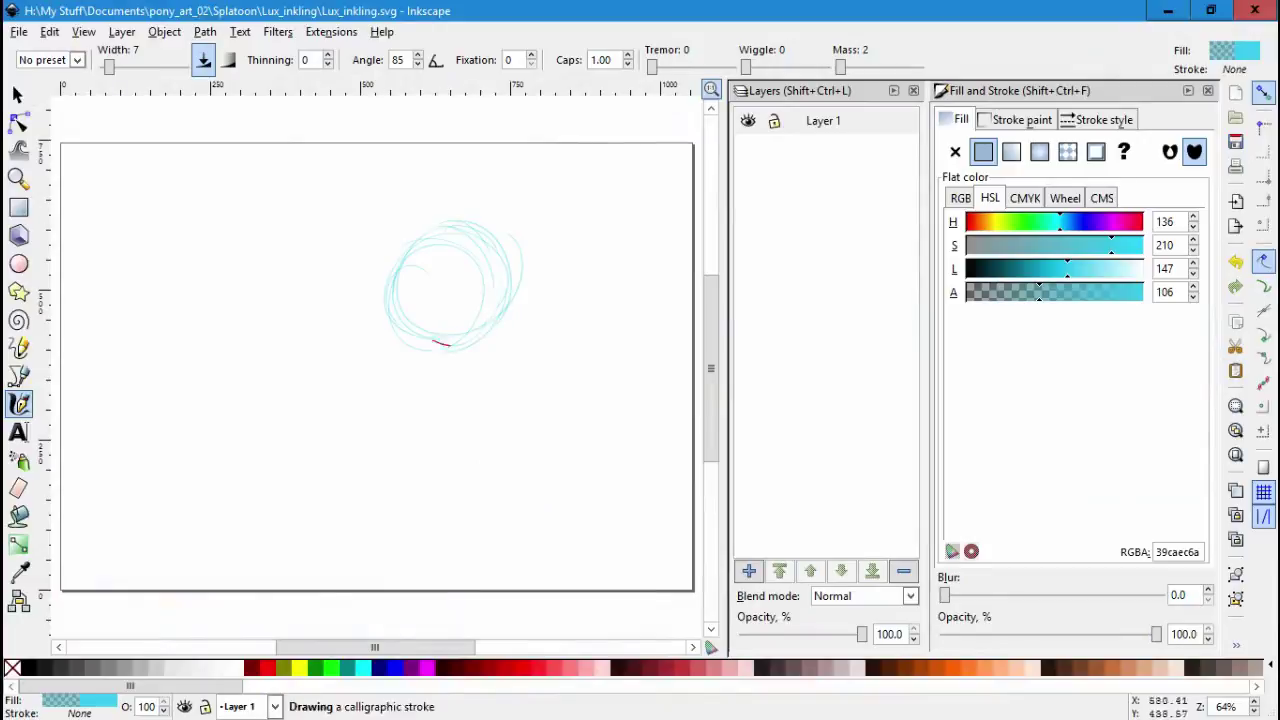
{"action": "mouse_move", "coordinate": [515, 260]}
{"action": "left_mouse_down"}
{"action": "mouse_move", "coordinate": [392, 262]}
{"action": "mouse_move", "coordinate": [421, 350]}
{"action": "mouse_move", "coordinate": [497, 392]}
{"action": "left_mouse_up"}
{"action": "mouse_move", "coordinate": [430, 368]}
{"action": "left_mouse_down"}
{"action": "mouse_move", "coordinate": [486, 400]}
{"action": "mouse_move", "coordinate": [360, 470]}
{"action": "mouse_move", "coordinate": [440, 450]}
{"action": "left_mouse_up"}
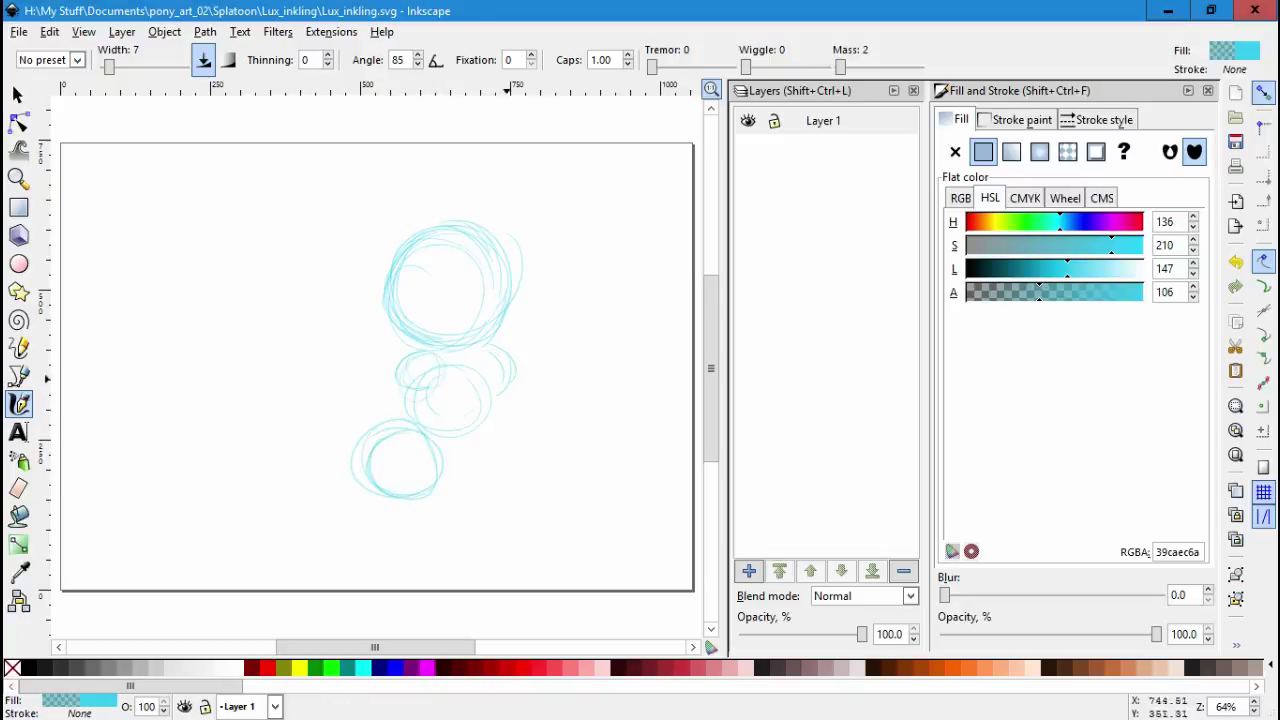
{"action": "mouse_move", "coordinate": [512, 356]}
{"action": "left_mouse_down"}
{"action": "mouse_move", "coordinate": [500, 396]}
{"action": "mouse_move", "coordinate": [506, 362]}
{"action": "left_mouse_up"}
{"action": "key", "text": "ctrl+z"}
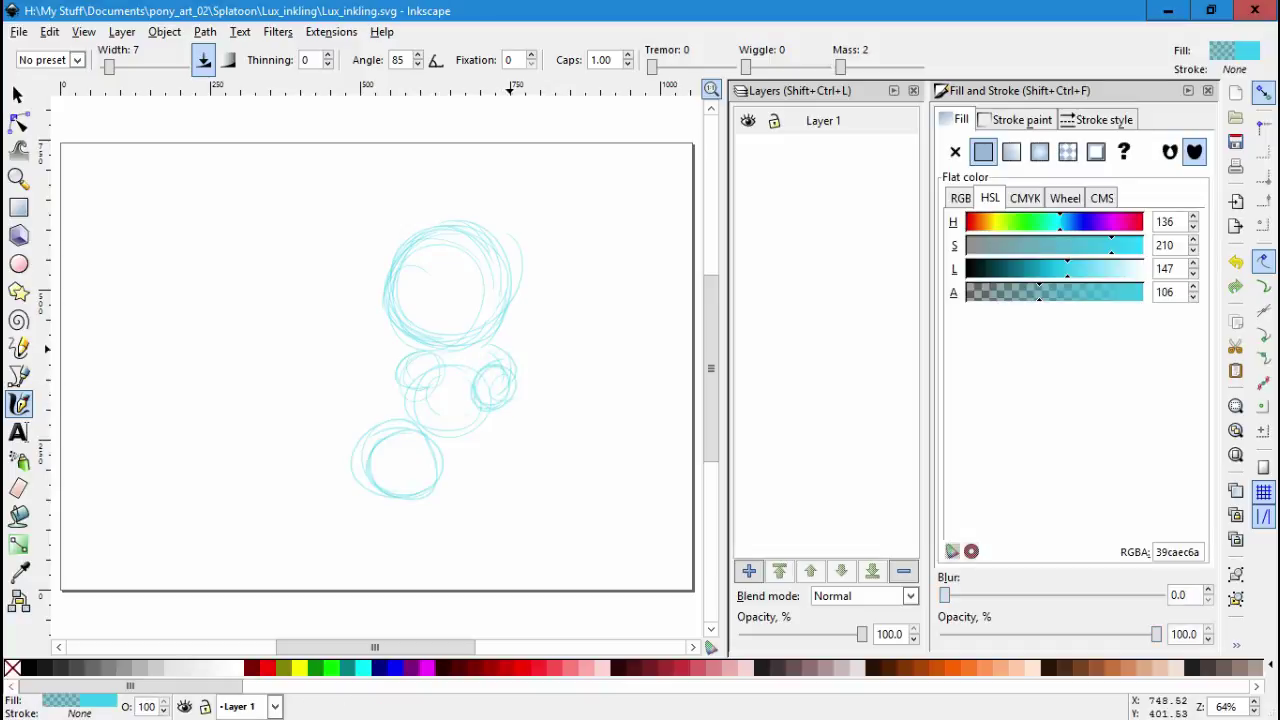
Sketch the torso sides joining chest and hips, the raised thigh, and the first guide lines of both legs.
{"action": "mouse_move", "coordinate": [504, 398]}
{"action": "left_mouse_down"}
{"action": "mouse_move", "coordinate": [445, 456]}
{"action": "mouse_move", "coordinate": [436, 494]}
{"action": "left_mouse_up"}
{"action": "left_click_drag", "start_coordinate": [324, 406], "coordinate": [380, 430]}
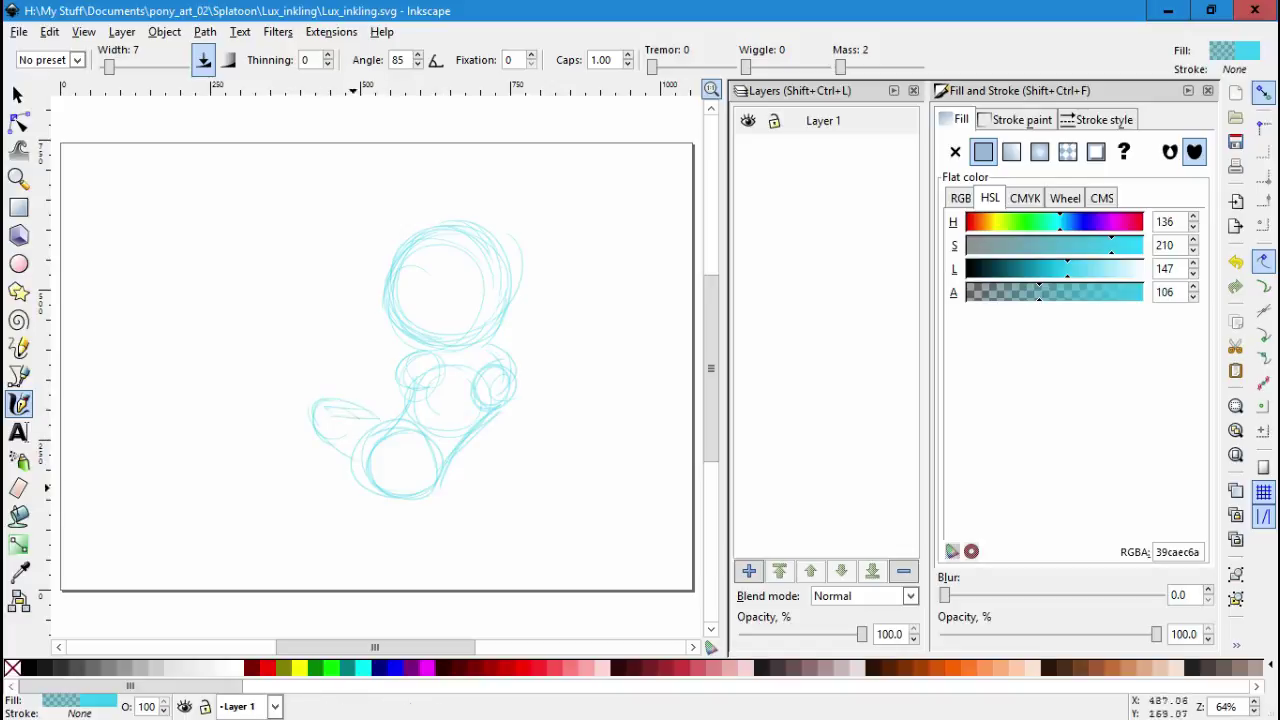
{"action": "left_click_drag", "start_coordinate": [334, 534], "coordinate": [438, 478]}
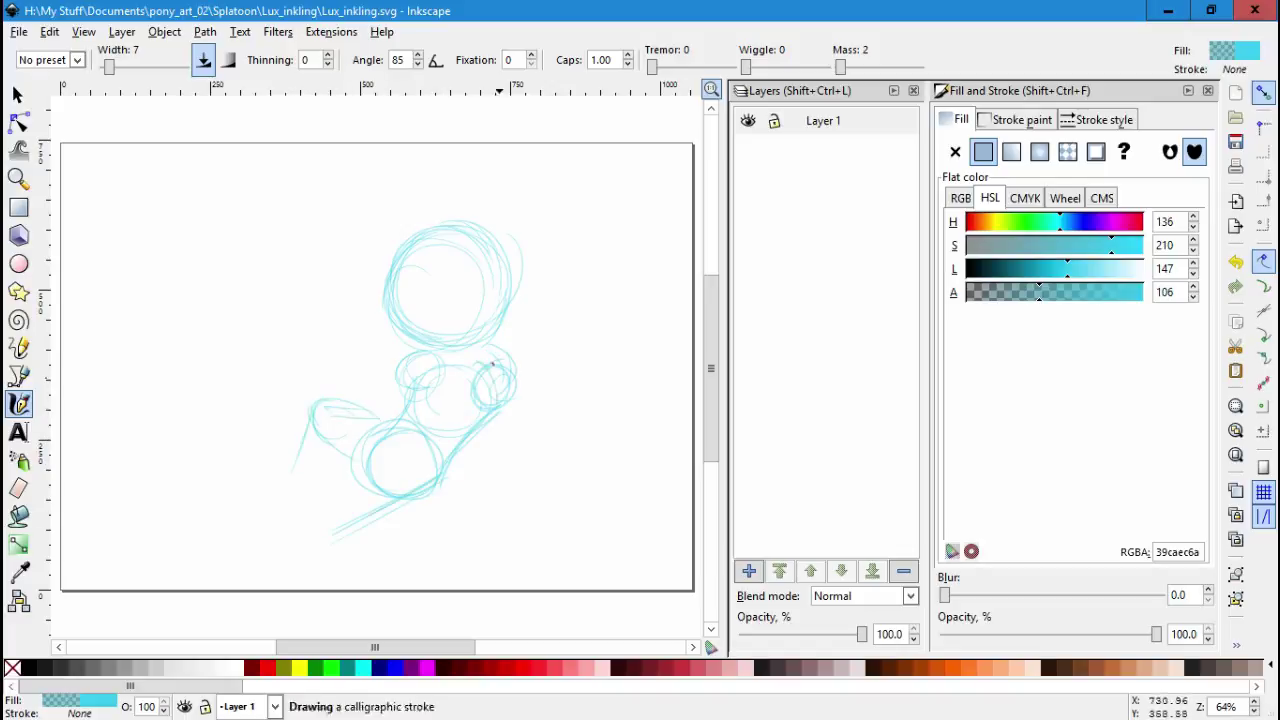
{"action": "key", "text": "s"}
{"action": "left_click", "coordinate": [517, 372]}
{"action": "left_click", "coordinate": [18, 403]}
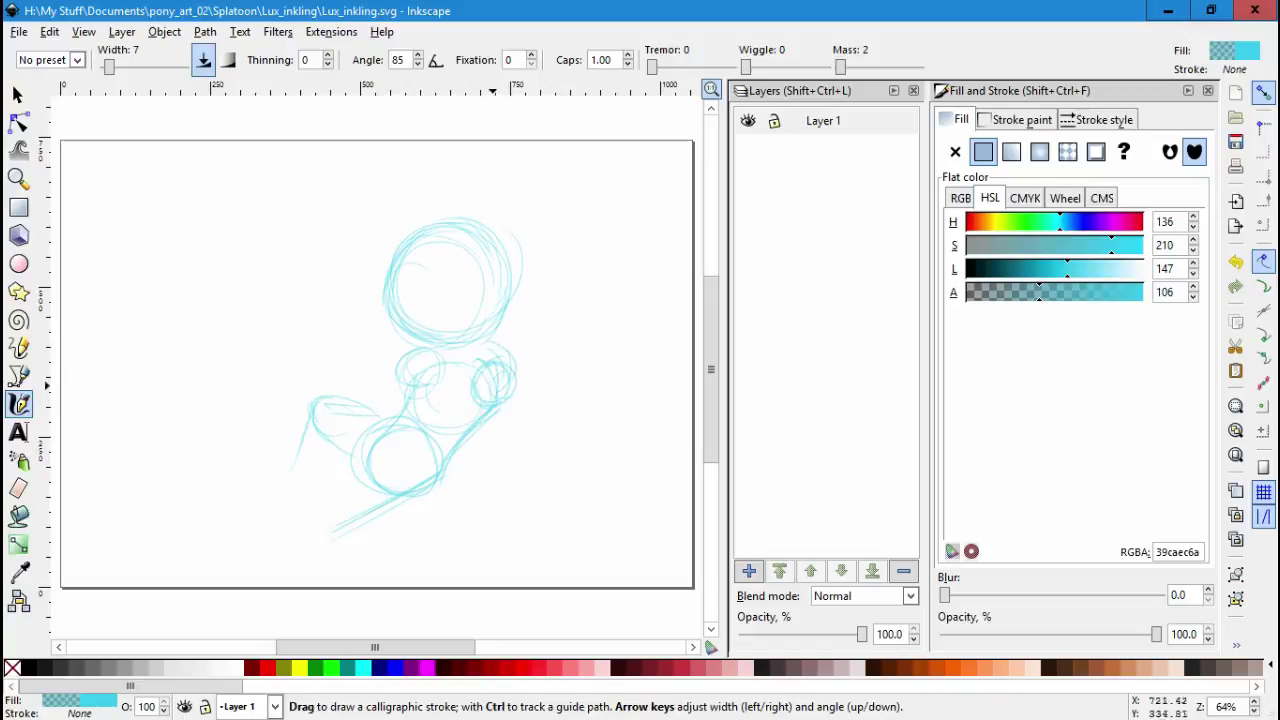
Reinforce the torso's side contours and the curved shoulder line with overlapping calligraphic strokes.
{"action": "scroll", "coordinate": [489, 391], "scroll_direction": "down", "scroll_amount": 1}
{"action": "scroll", "coordinate": [489, 391], "scroll_direction": "up", "scroll_amount": 4}
{"action": "mouse_move", "coordinate": [489, 391]}
{"action": "left_mouse_down"}
{"action": "mouse_move", "coordinate": [510, 400]}
{"action": "mouse_move", "coordinate": [490, 325]}
{"action": "left_mouse_up"}
{"action": "left_click_drag", "start_coordinate": [350, 300], "coordinate": [272, 350]}
{"action": "left_click_drag", "start_coordinate": [225, 430], "coordinate": [300, 280]}
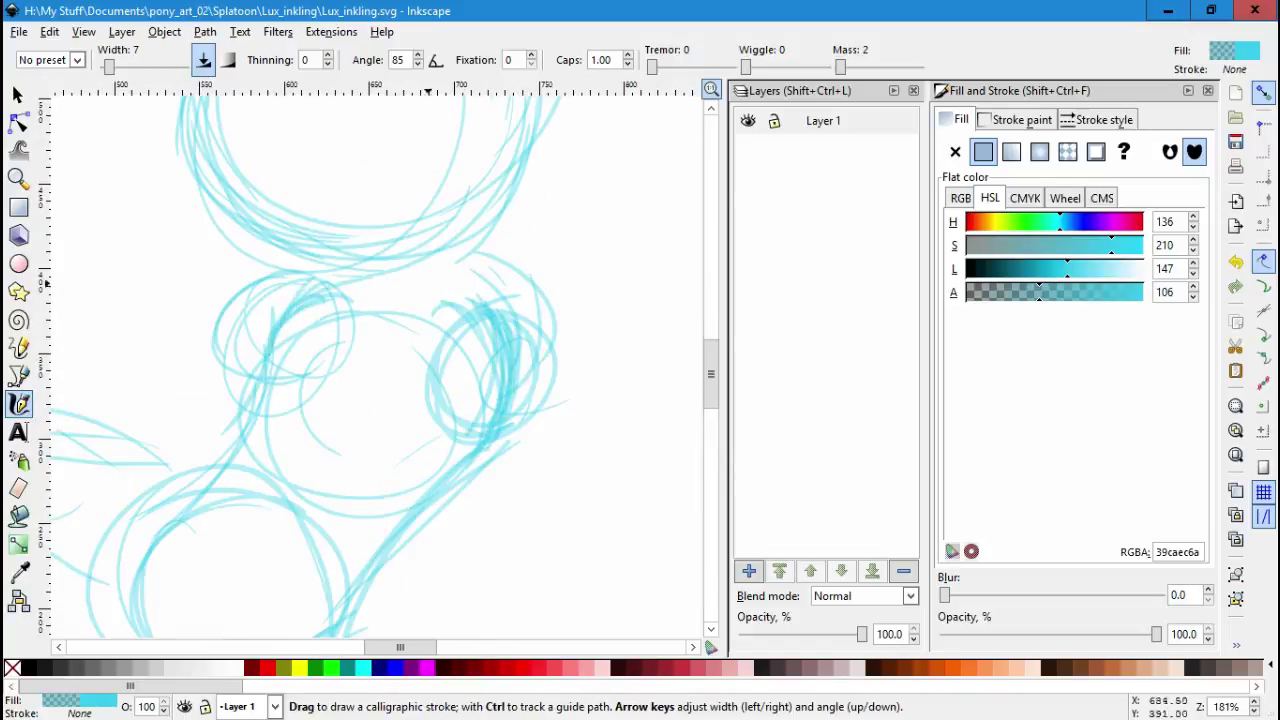
{"action": "mouse_move", "coordinate": [445, 285]}
{"action": "left_mouse_down"}
{"action": "mouse_move", "coordinate": [382, 283]}
{"action": "mouse_move", "coordinate": [404, 284]}
{"action": "left_mouse_up"}
Erase the whole head circle above the shoulders, widening the eraser to 53.
{"action": "key", "text": "shift+e"}
{"action": "mouse_move", "coordinate": [300, 170]}
{"action": "left_mouse_down"}
{"action": "mouse_move", "coordinate": [310, 183]}
{"action": "mouse_move", "coordinate": [280, 325]}
{"action": "left_mouse_up"}
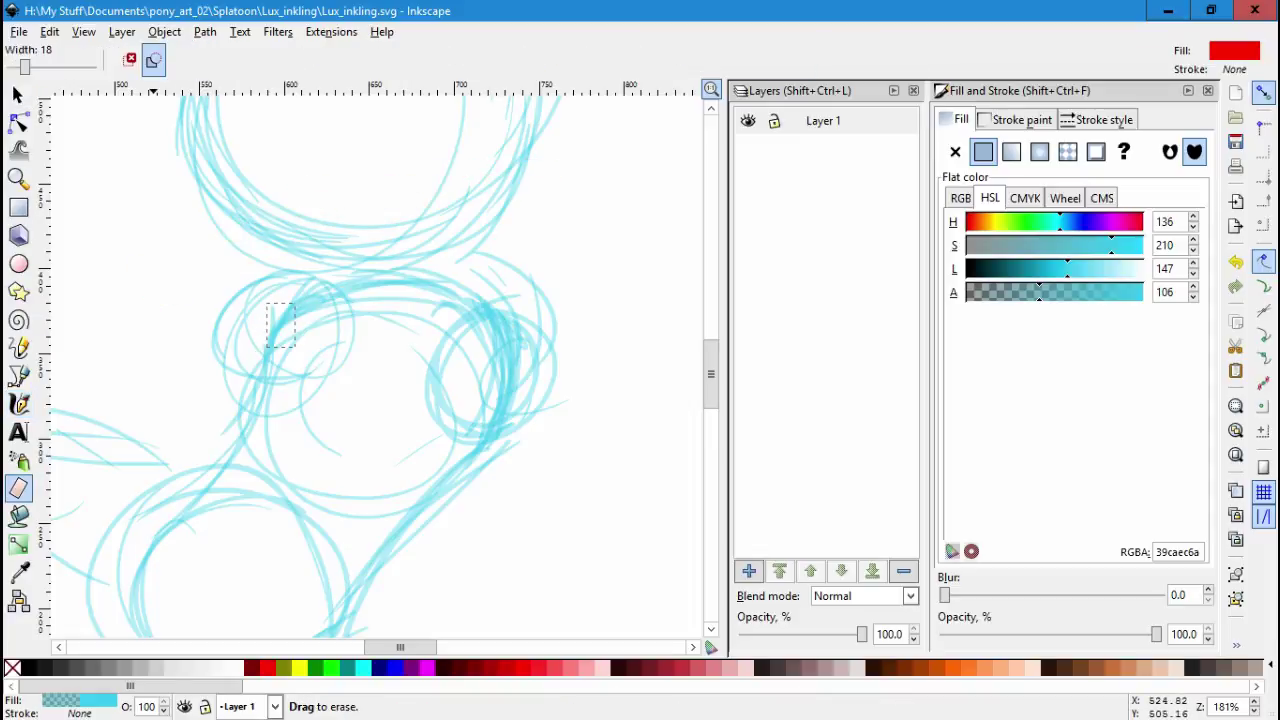
{"action": "key", "text": "Escape"}
{"action": "left_click_drag", "start_coordinate": [184, 251], "coordinate": [585, 168]}
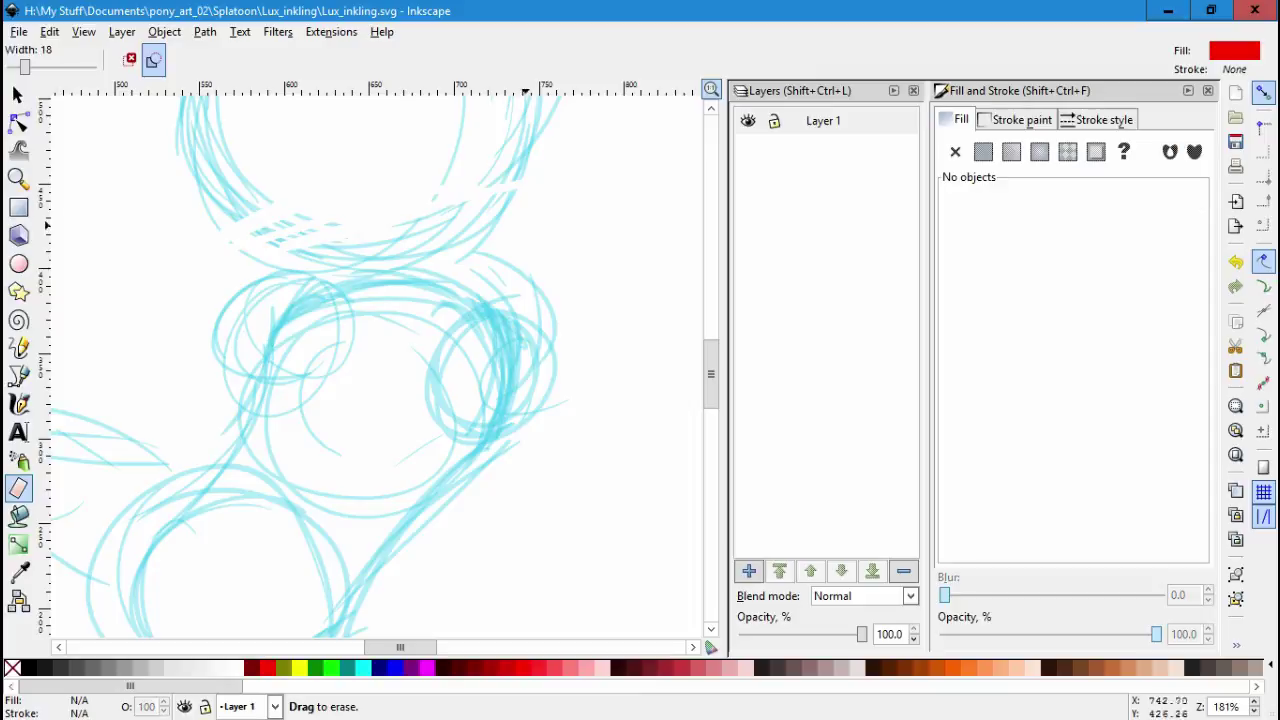
{"action": "scroll", "coordinate": [375, 365], "scroll_direction": "up", "scroll_amount": 5}
{"action": "left_click_drag", "start_coordinate": [25, 66], "coordinate": [53, 66]}
{"action": "mouse_move", "coordinate": [160, 250]}
{"action": "left_mouse_down"}
{"action": "mouse_move", "coordinate": [500, 120]}
{"action": "mouse_move", "coordinate": [130, 340]}
{"action": "left_mouse_up"}
{"action": "mouse_move", "coordinate": [290, 298]}
{"action": "left_mouse_down"}
{"action": "mouse_move", "coordinate": [450, 475]}
{"action": "mouse_move", "coordinate": [540, 340]}
{"action": "mouse_move", "coordinate": [495, 410]}
{"action": "mouse_move", "coordinate": [500, 400]}
{"action": "left_mouse_up"}
{"action": "left_click_drag", "start_coordinate": [277, 240], "coordinate": [340, 440]}
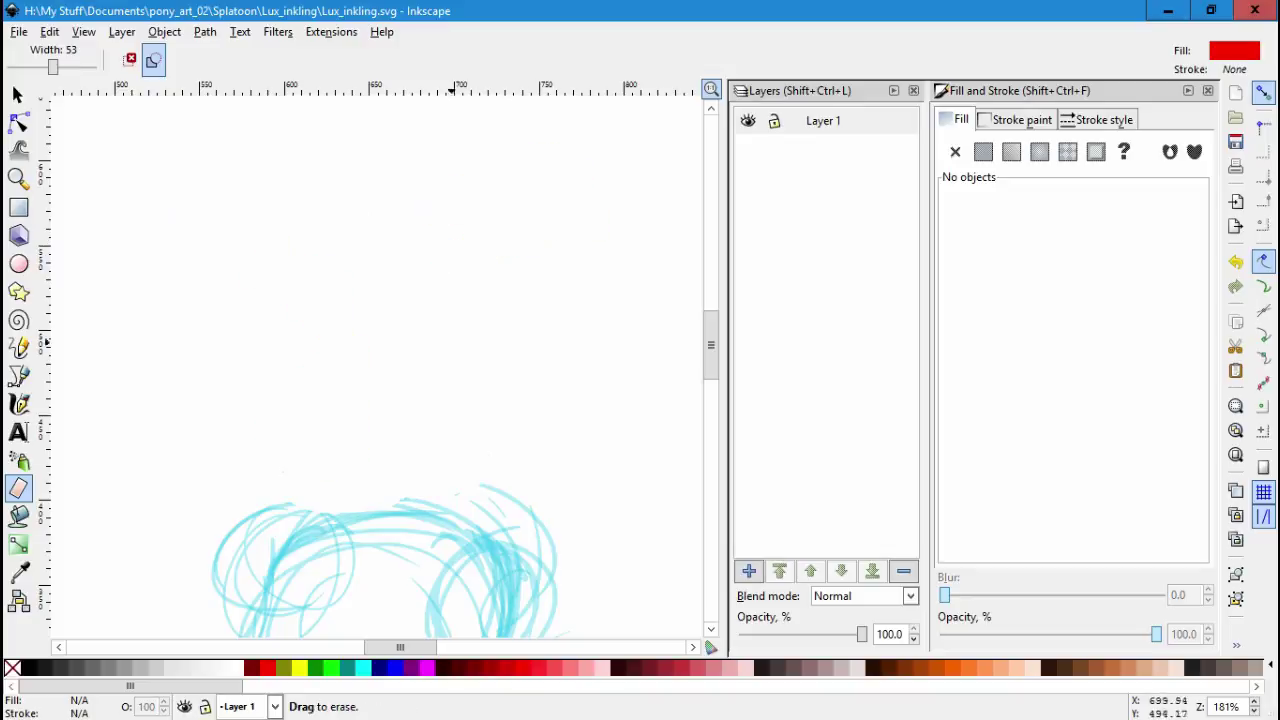
Sketch the extended leg's thigh from the hip circle down to a round knee guide.
{"action": "scroll", "coordinate": [400, 400], "scroll_direction": "down", "scroll_amount": 8}
{"action": "scroll", "coordinate": [400, 400], "scroll_direction": "left", "scroll_amount": 2}
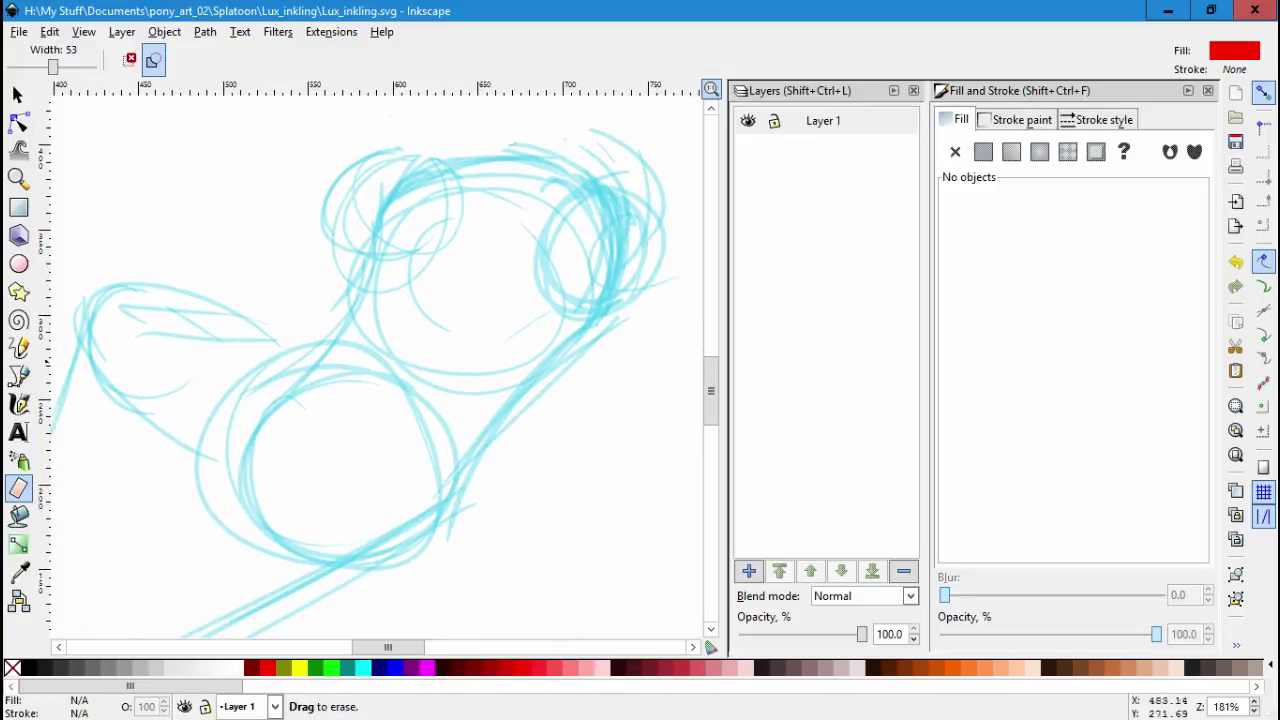
{"action": "key", "text": "c"}
{"action": "key", "text": "s"}
{"action": "key", "text": "shift+e"}
{"action": "key", "text": "c"}
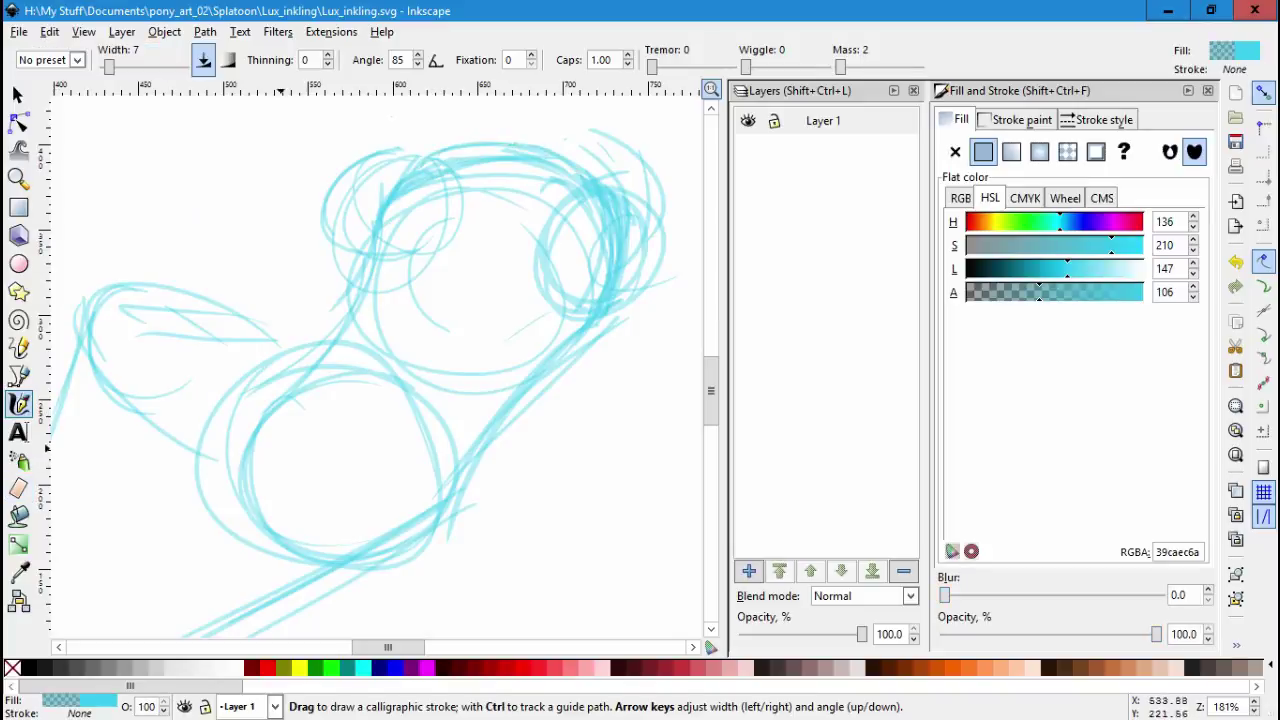
{"action": "scroll", "coordinate": [400, 400], "scroll_direction": "down", "scroll_amount": 4}
{"action": "scroll", "coordinate": [400, 400], "scroll_direction": "left", "scroll_amount": 4}
{"action": "mouse_move", "coordinate": [506, 234]}
{"action": "left_mouse_down"}
{"action": "mouse_move", "coordinate": [240, 452]}
{"action": "mouse_move", "coordinate": [271, 517]}
{"action": "mouse_move", "coordinate": [380, 508]}
{"action": "left_mouse_up"}
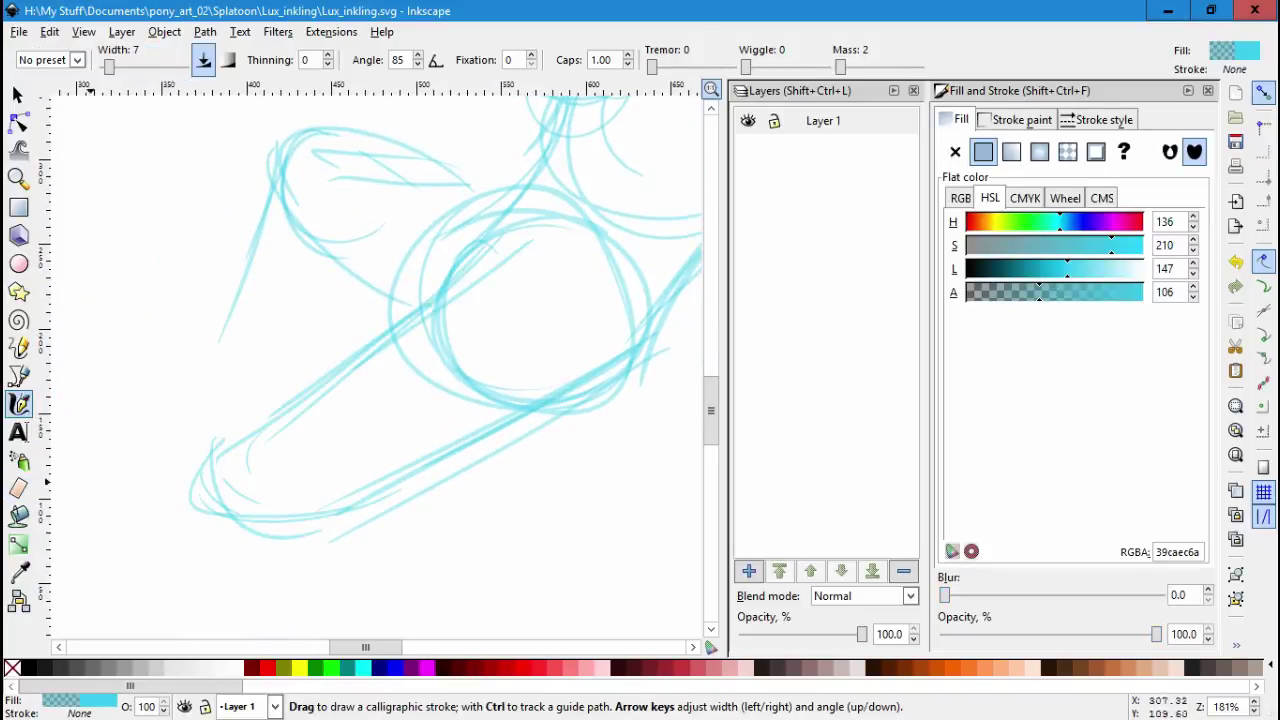
{"action": "left_click_drag", "start_coordinate": [287, 447], "coordinate": [185, 479]}
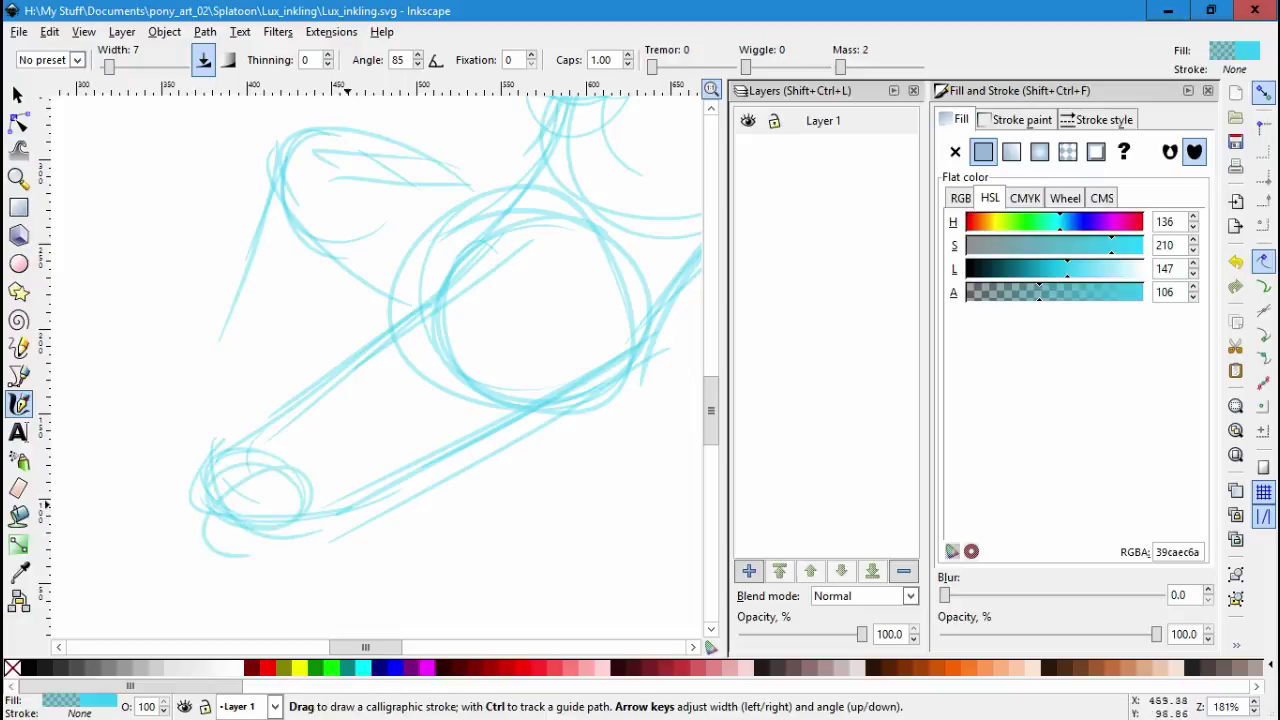
Sketch the extended leg's shin below the knee circle, ending in a pointed tip.
{"action": "scroll", "coordinate": [346, 505], "scroll_direction": "down", "scroll_amount": 3}
{"action": "scroll", "coordinate": [346, 505], "scroll_direction": "left", "scroll_amount": 4}
{"action": "left_click_drag", "start_coordinate": [400, 342], "coordinate": [185, 448]}
{"action": "mouse_move", "coordinate": [205, 428]}
{"action": "left_mouse_down"}
{"action": "mouse_move", "coordinate": [214, 462]}
{"action": "mouse_move", "coordinate": [272, 500]}
{"action": "left_mouse_up"}
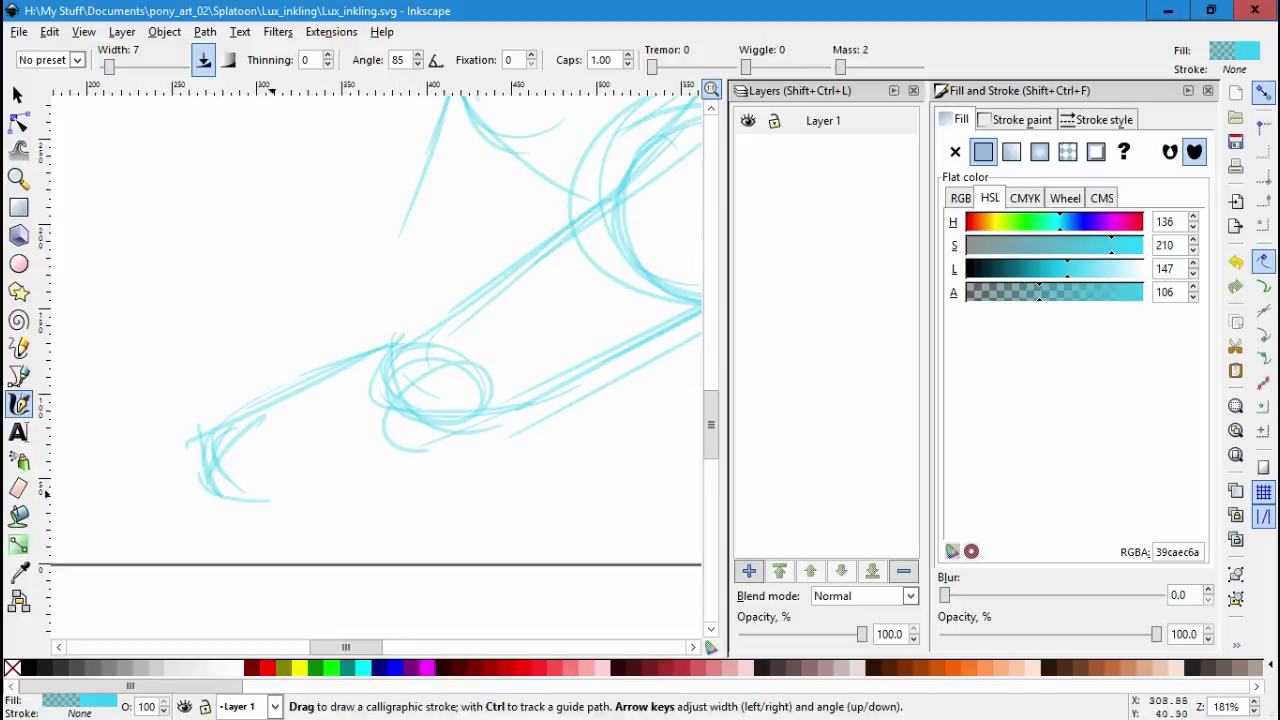
{"action": "mouse_move", "coordinate": [190, 450]}
{"action": "left_mouse_down"}
{"action": "mouse_move", "coordinate": [357, 486]}
{"action": "mouse_move", "coordinate": [514, 417]}
{"action": "mouse_move", "coordinate": [420, 465]}
{"action": "mouse_move", "coordinate": [243, 405]}
{"action": "left_mouse_up"}
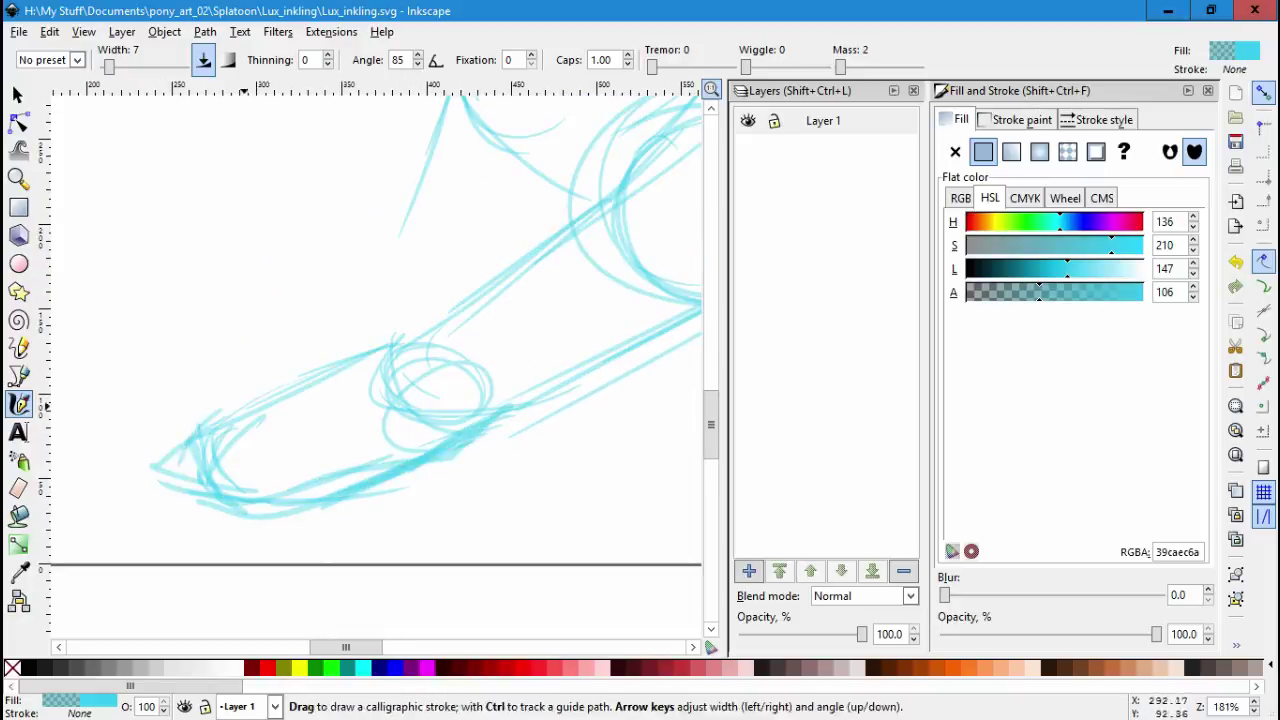
{"action": "left_click_drag", "start_coordinate": [366, 350], "coordinate": [170, 470]}
Reinforce the upper edge of the extended leg from the hip circle to the knee.
{"action": "scroll", "coordinate": [340, 330], "scroll_direction": "right", "scroll_amount": 10}
{"action": "scroll", "coordinate": [340, 330], "scroll_direction": "up", "scroll_amount": 3}
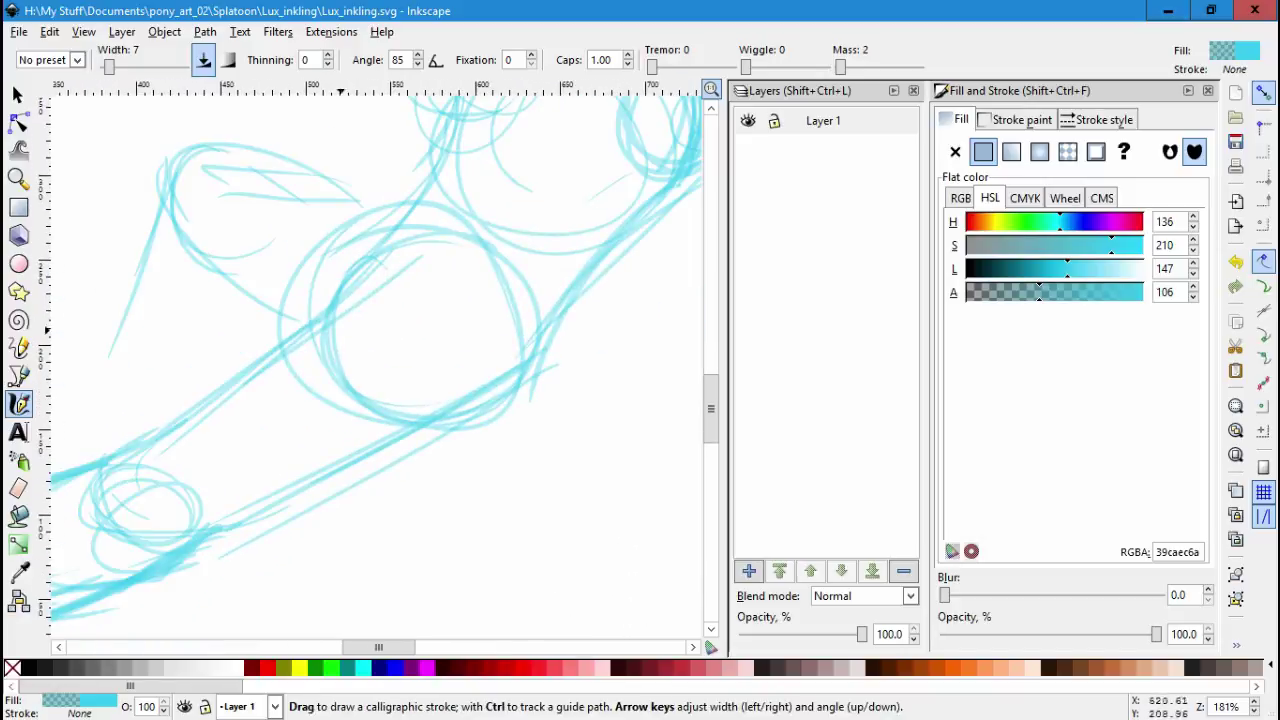
{"action": "left_click_drag", "start_coordinate": [370, 288], "coordinate": [100, 470]}
{"action": "left_click_drag", "start_coordinate": [396, 266], "coordinate": [215, 415]}
Sketch the bent leg's thigh and knee outlines and connect them to the hips.
{"action": "scroll", "coordinate": [260, 400], "scroll_direction": "left", "scroll_amount": 4}
{"action": "scroll", "coordinate": [260, 400], "scroll_direction": "up", "scroll_amount": 1}
{"action": "left_click_drag", "start_coordinate": [436, 256], "coordinate": [312, 408]}
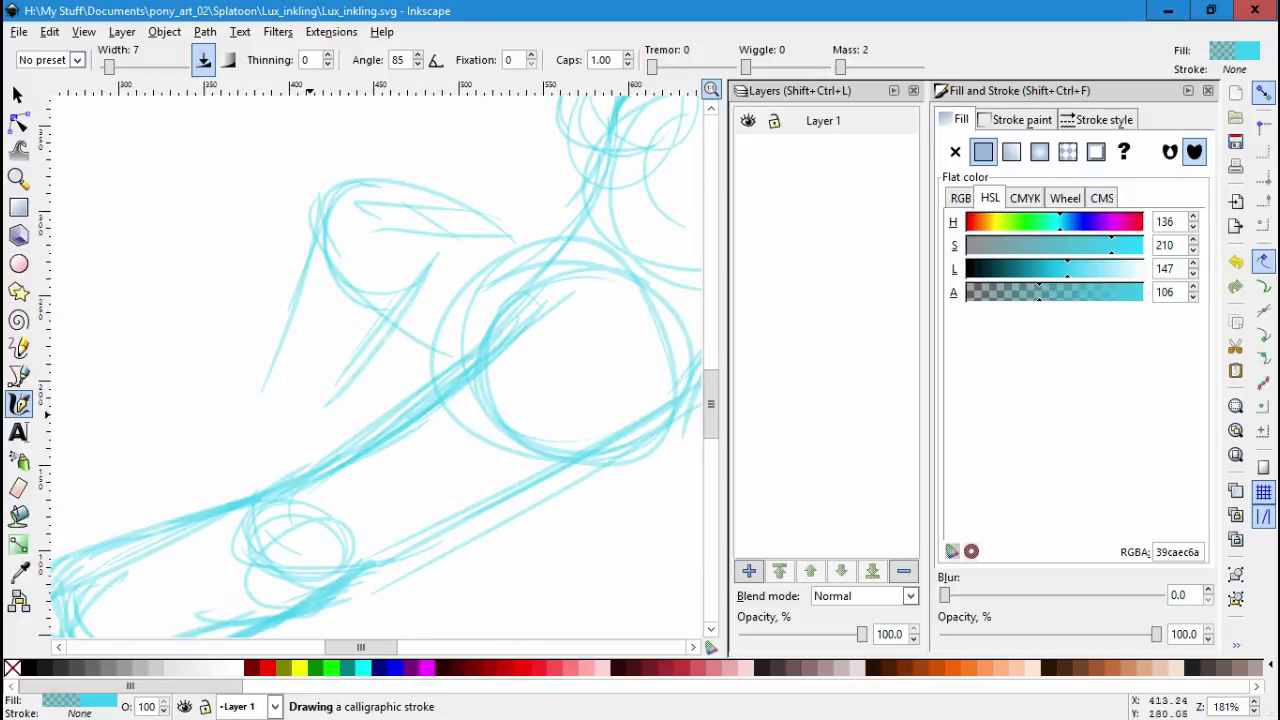
{"action": "mouse_move", "coordinate": [320, 224]}
{"action": "left_mouse_down"}
{"action": "mouse_move", "coordinate": [280, 309]}
{"action": "mouse_move", "coordinate": [300, 415]}
{"action": "left_mouse_up"}
{"action": "left_click_drag", "start_coordinate": [330, 185], "coordinate": [585, 225]}
{"action": "left_click_drag", "start_coordinate": [372, 334], "coordinate": [458, 350]}
{"action": "left_click_drag", "start_coordinate": [462, 357], "coordinate": [432, 343]}
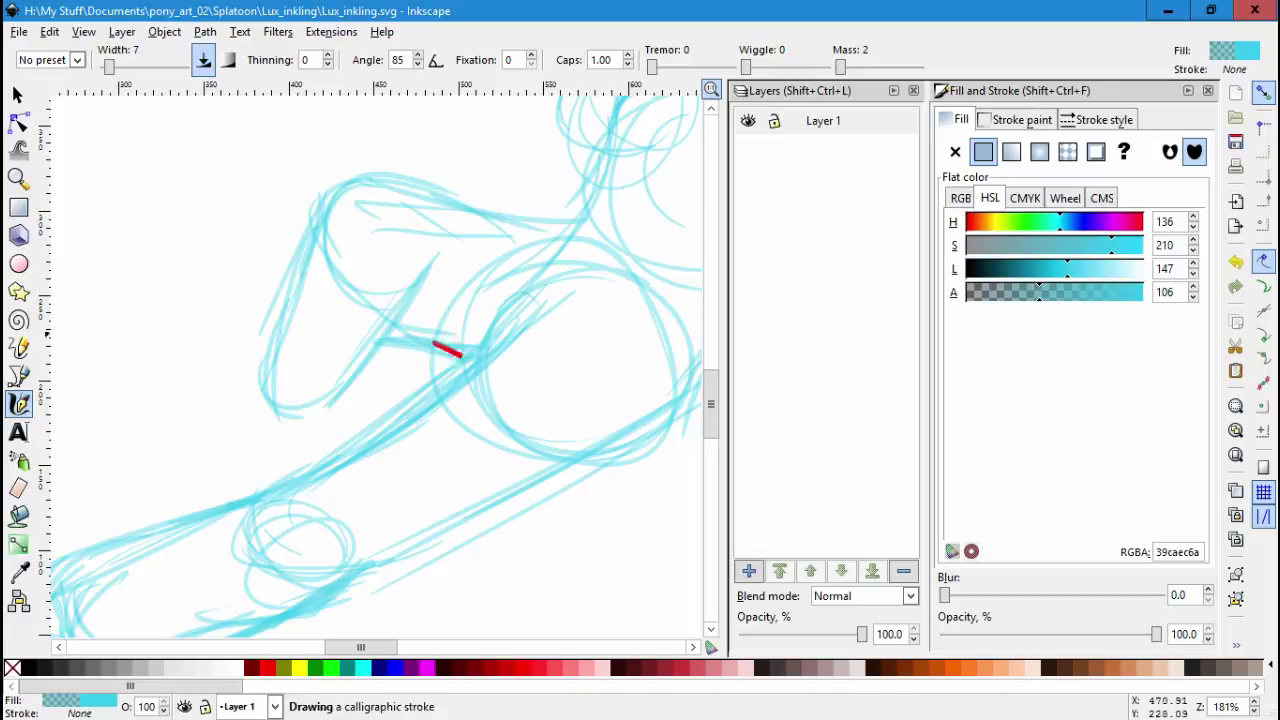
Sketch the bent leg's lower part reaching outward from the knee, closing it with a rounded end.
{"action": "mouse_move", "coordinate": [266, 358]}
{"action": "left_mouse_down"}
{"action": "mouse_move", "coordinate": [146, 412]}
{"action": "mouse_move", "coordinate": [136, 485]}
{"action": "mouse_move", "coordinate": [250, 466]}
{"action": "left_mouse_up"}
{"action": "left_click_drag", "start_coordinate": [342, 362], "coordinate": [345, 415]}
{"action": "left_click_drag", "start_coordinate": [340, 376], "coordinate": [342, 392]}
{"action": "mouse_move", "coordinate": [330, 440]}
{"action": "left_mouse_down"}
{"action": "mouse_move", "coordinate": [120, 480]}
{"action": "mouse_move", "coordinate": [248, 372]}
{"action": "left_mouse_up"}
{"action": "mouse_move", "coordinate": [190, 375]}
{"action": "left_mouse_down"}
{"action": "mouse_move", "coordinate": [294, 314]}
{"action": "mouse_move", "coordinate": [142, 400]}
{"action": "left_mouse_up"}
{"action": "mouse_move", "coordinate": [150, 385]}
{"action": "left_mouse_down"}
{"action": "mouse_move", "coordinate": [106, 480]}
{"action": "mouse_move", "coordinate": [120, 488]}
{"action": "left_mouse_up"}
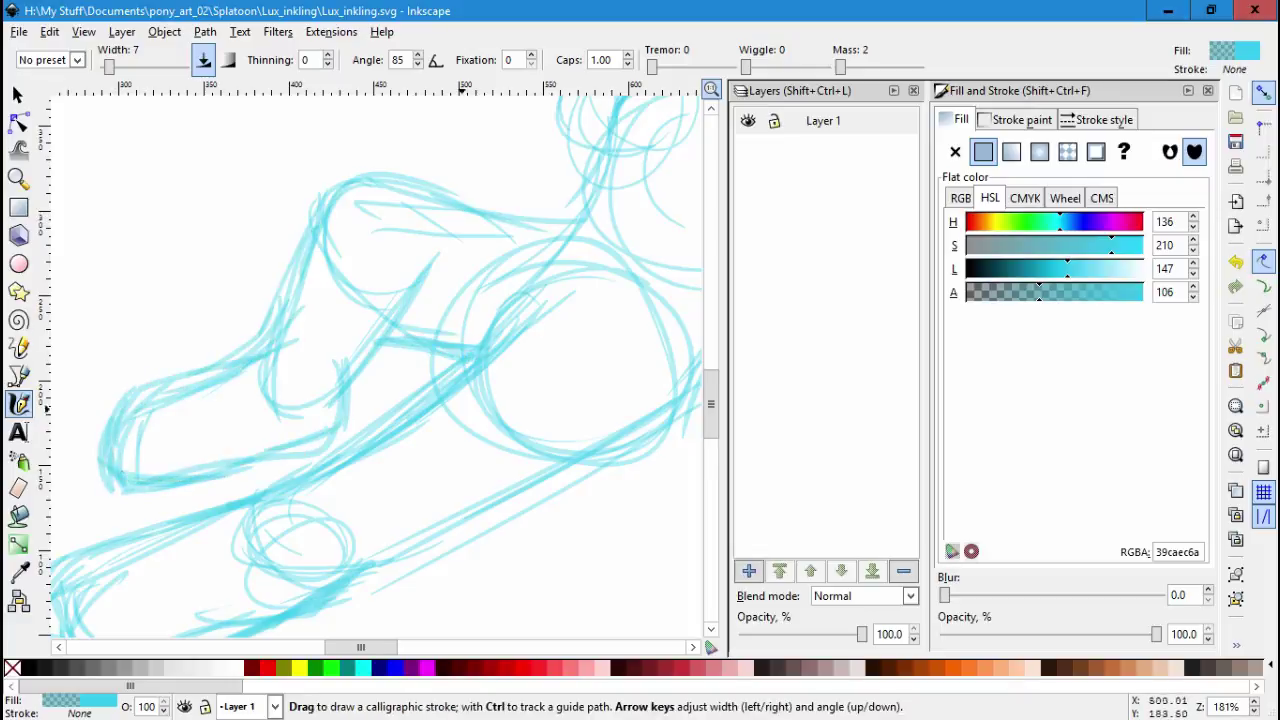
Darken the extended leg's underside up to the torso and the upper edge of its shin.
{"action": "scroll", "coordinate": [375, 360], "scroll_direction": "right", "scroll_amount": 7}
{"action": "scroll", "coordinate": [375, 360], "scroll_direction": "up", "scroll_amount": 4}
{"action": "key", "text": "5"}
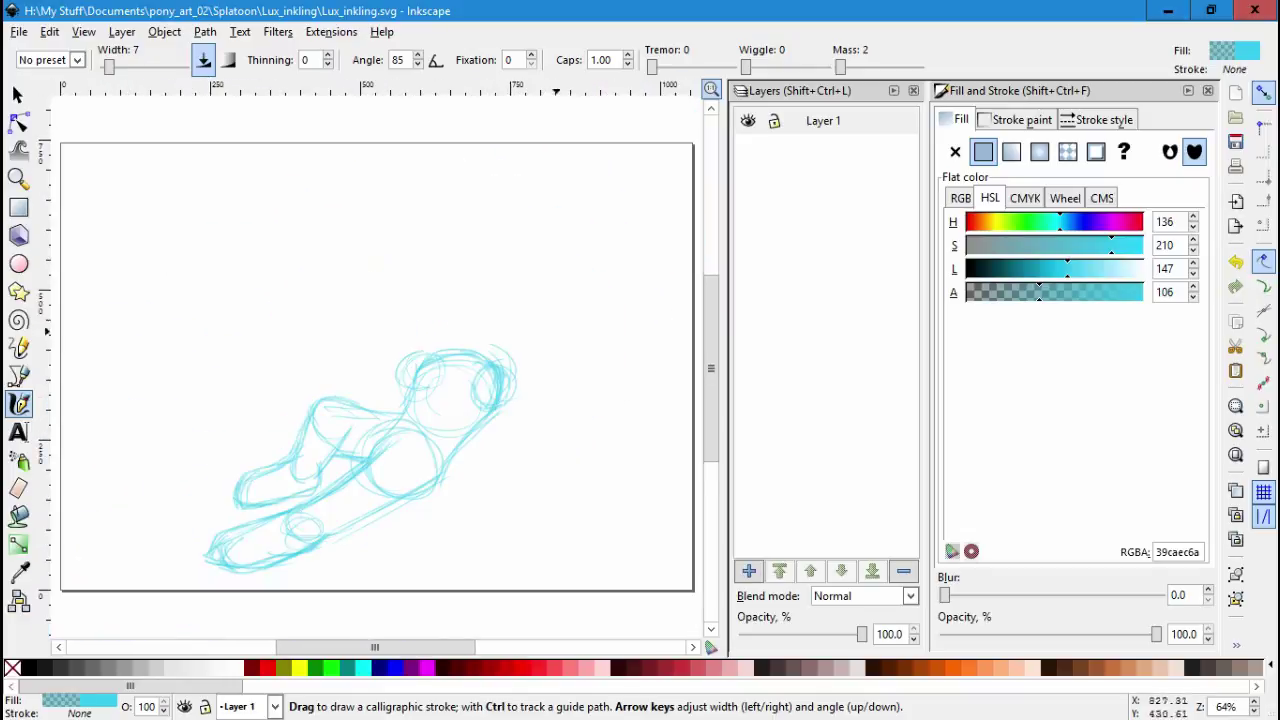
{"action": "scroll", "coordinate": [414, 400], "scroll_direction": "up", "scroll_amount": 4}
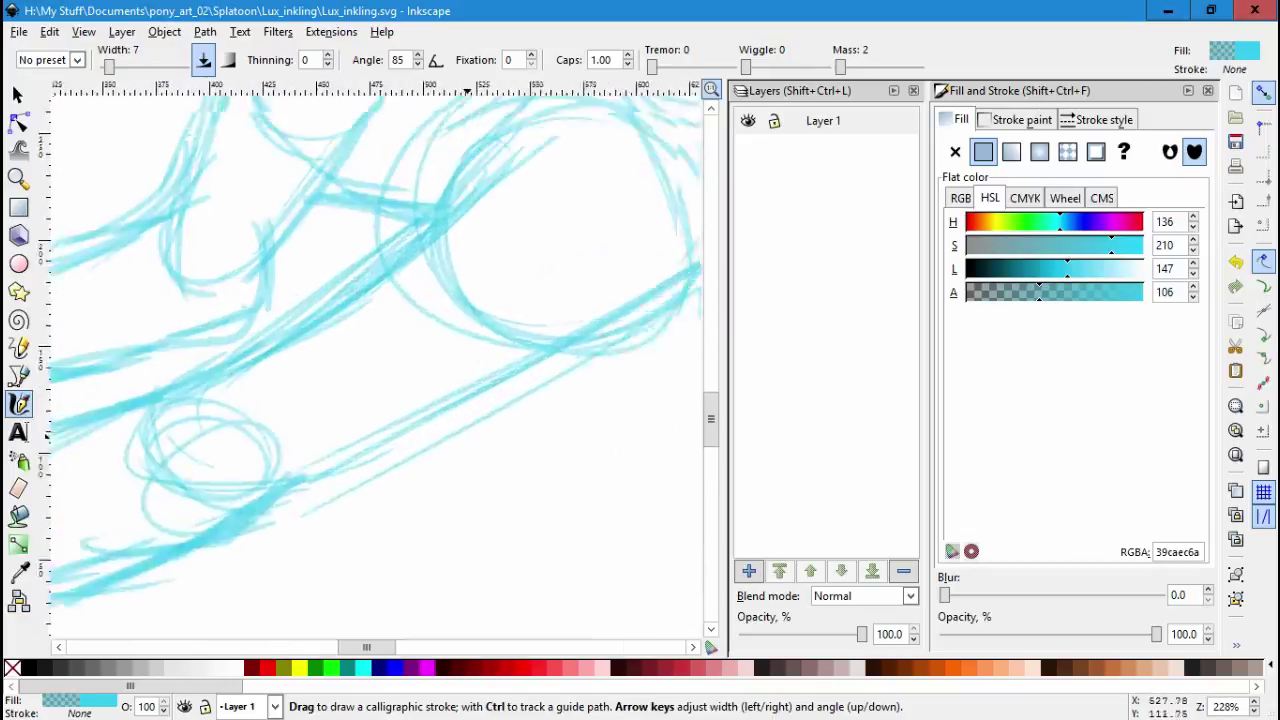
{"action": "right_click", "coordinate": [472, 104]}
{"action": "key", "text": "Escape"}
{"action": "scroll", "coordinate": [453, 348], "scroll_direction": "up", "scroll_amount": 1}
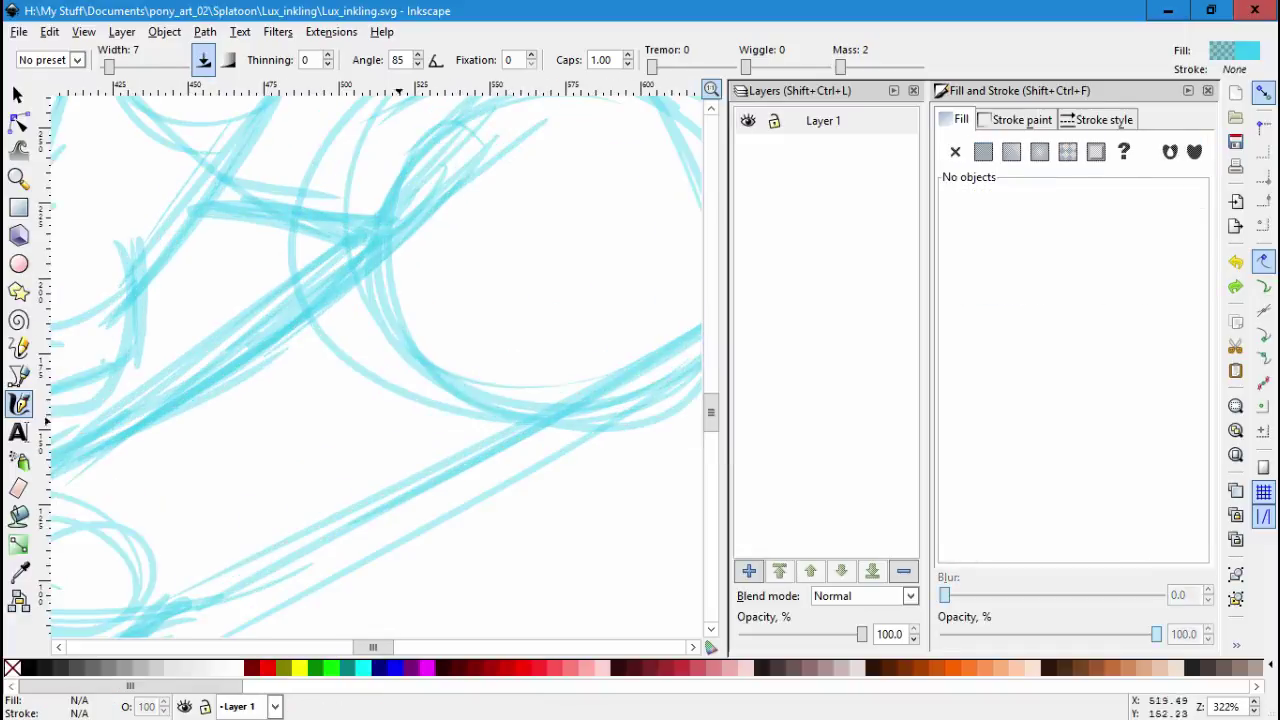
{"action": "scroll", "coordinate": [453, 348], "scroll_direction": "down", "scroll_amount": 3}
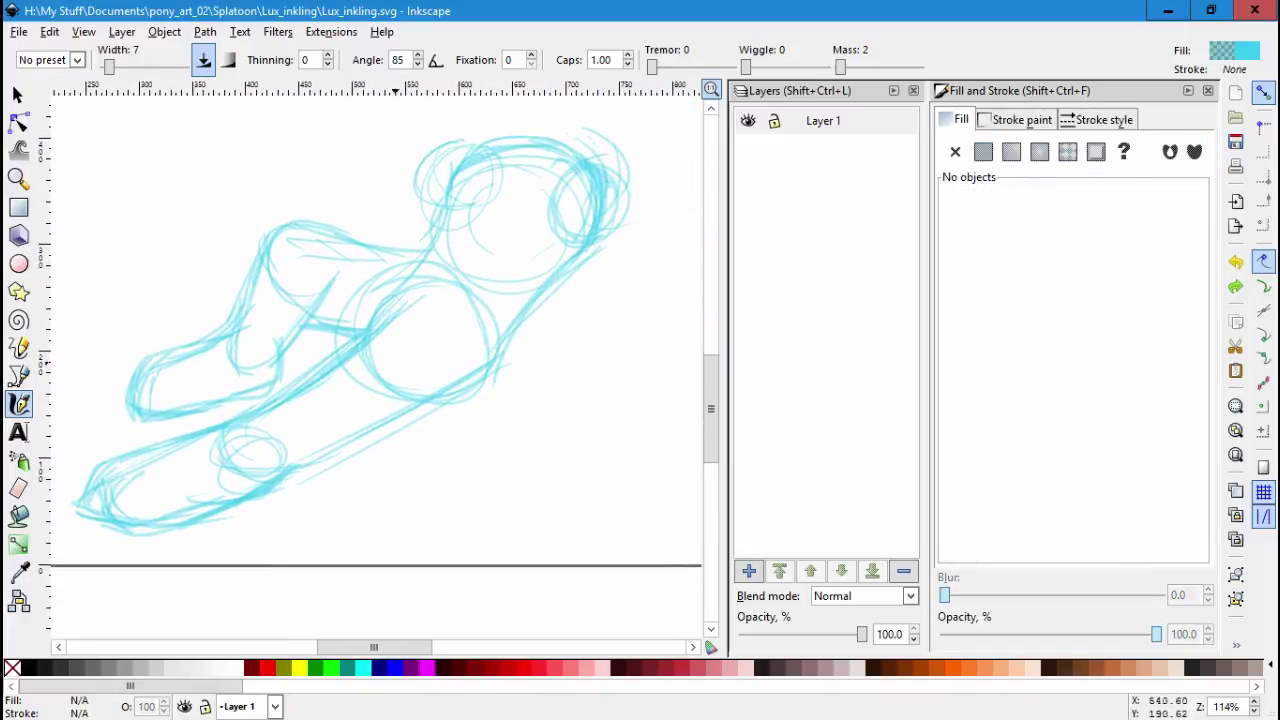
{"action": "mouse_move", "coordinate": [272, 468]}
{"action": "left_mouse_down"}
{"action": "mouse_move", "coordinate": [451, 388]}
{"action": "mouse_move", "coordinate": [555, 265]}
{"action": "left_mouse_up"}
{"action": "scroll", "coordinate": [400, 330], "scroll_direction": "down", "scroll_amount": 1}
{"action": "scroll", "coordinate": [400, 330], "scroll_direction": "left", "scroll_amount": 1}
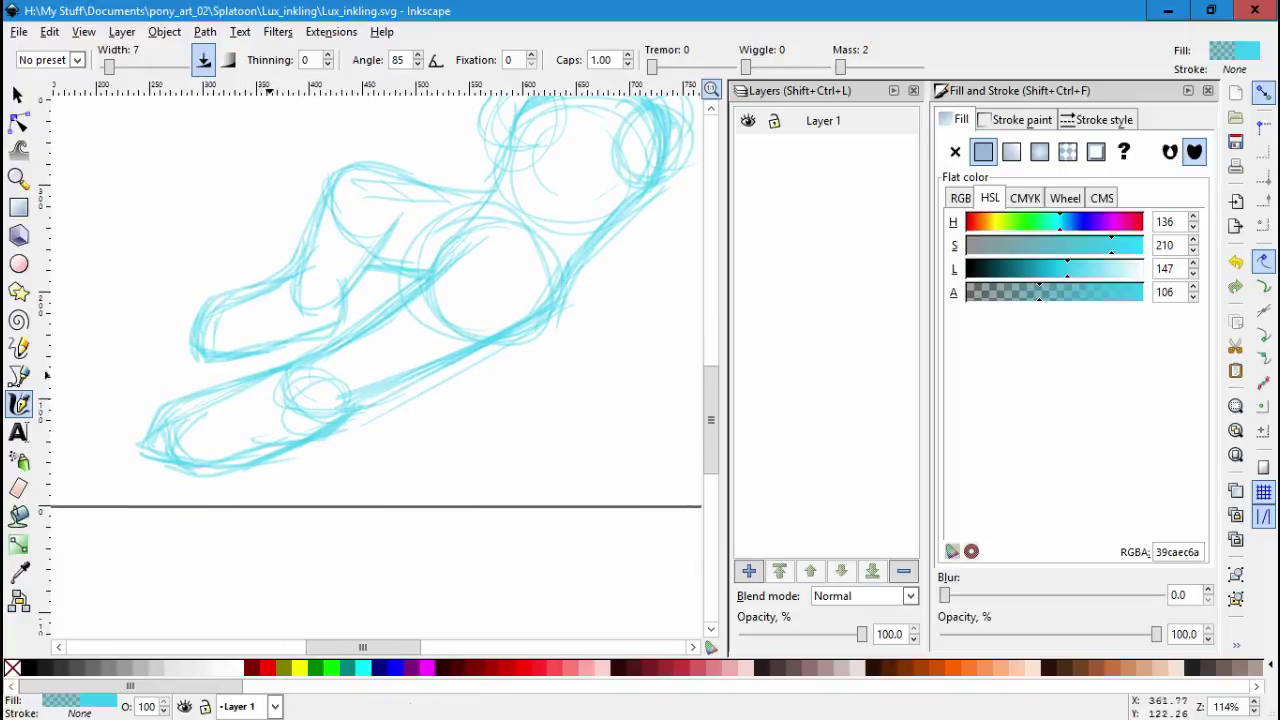
{"action": "mouse_move", "coordinate": [285, 372]}
{"action": "left_mouse_down"}
{"action": "mouse_move", "coordinate": [186, 457]}
{"action": "mouse_move", "coordinate": [187, 409]}
{"action": "left_mouse_up"}
Erase stray strokes around the extended leg's thigh and trim away its pointed tip.
{"action": "scroll", "coordinate": [187, 409], "scroll_direction": "right", "scroll_amount": 1}
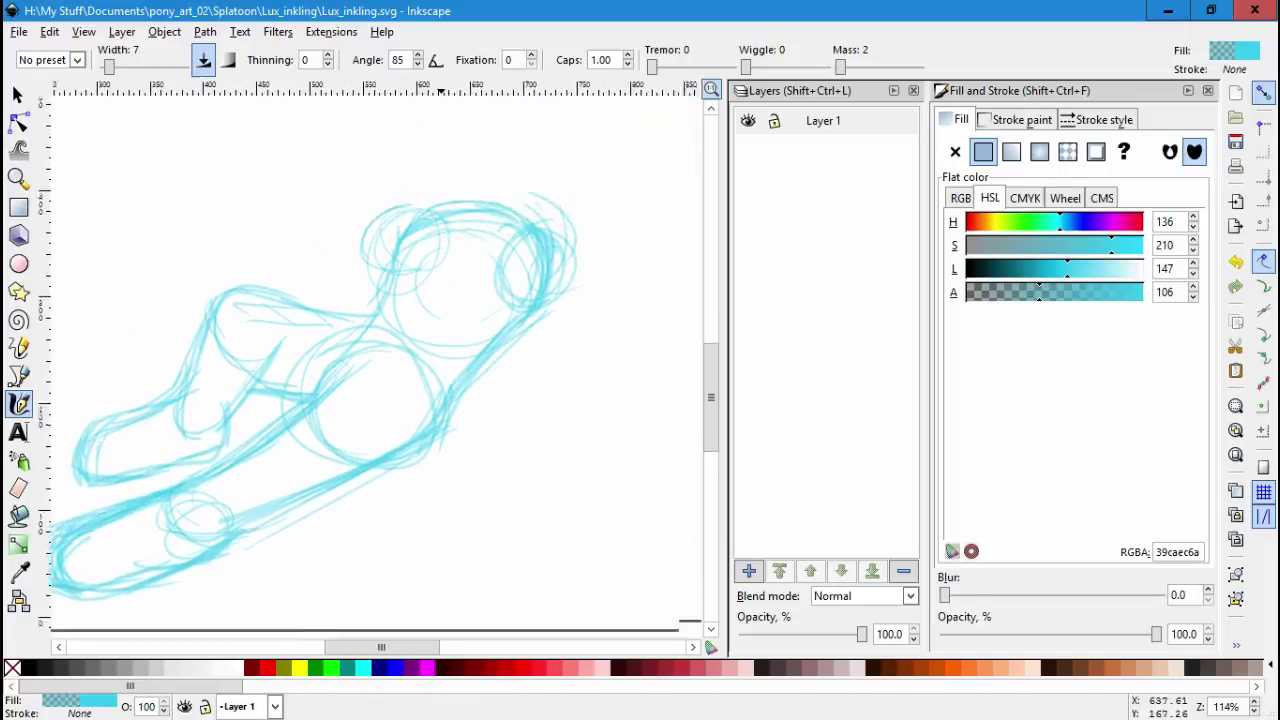
{"action": "scroll", "coordinate": [187, 409], "scroll_direction": "up", "scroll_amount": 1}
{"action": "key", "text": "shift+e"}
{"action": "mouse_move", "coordinate": [288, 382]}
{"action": "left_mouse_down"}
{"action": "mouse_move", "coordinate": [366, 336]}
{"action": "mouse_move", "coordinate": [350, 344]}
{"action": "left_mouse_up"}
{"action": "left_click", "coordinate": [17, 94]}
{"action": "left_click", "coordinate": [58, 470]}
{"action": "left_click", "coordinate": [18, 488]}
{"action": "left_click_drag", "start_coordinate": [337, 354], "coordinate": [255, 397]}
{"action": "mouse_move", "coordinate": [257, 389]}
{"action": "left_mouse_down"}
{"action": "mouse_move", "coordinate": [309, 366]}
{"action": "mouse_move", "coordinate": [300, 380]}
{"action": "left_mouse_up"}
{"action": "left_click_drag", "start_coordinate": [460, 404], "coordinate": [290, 490]}
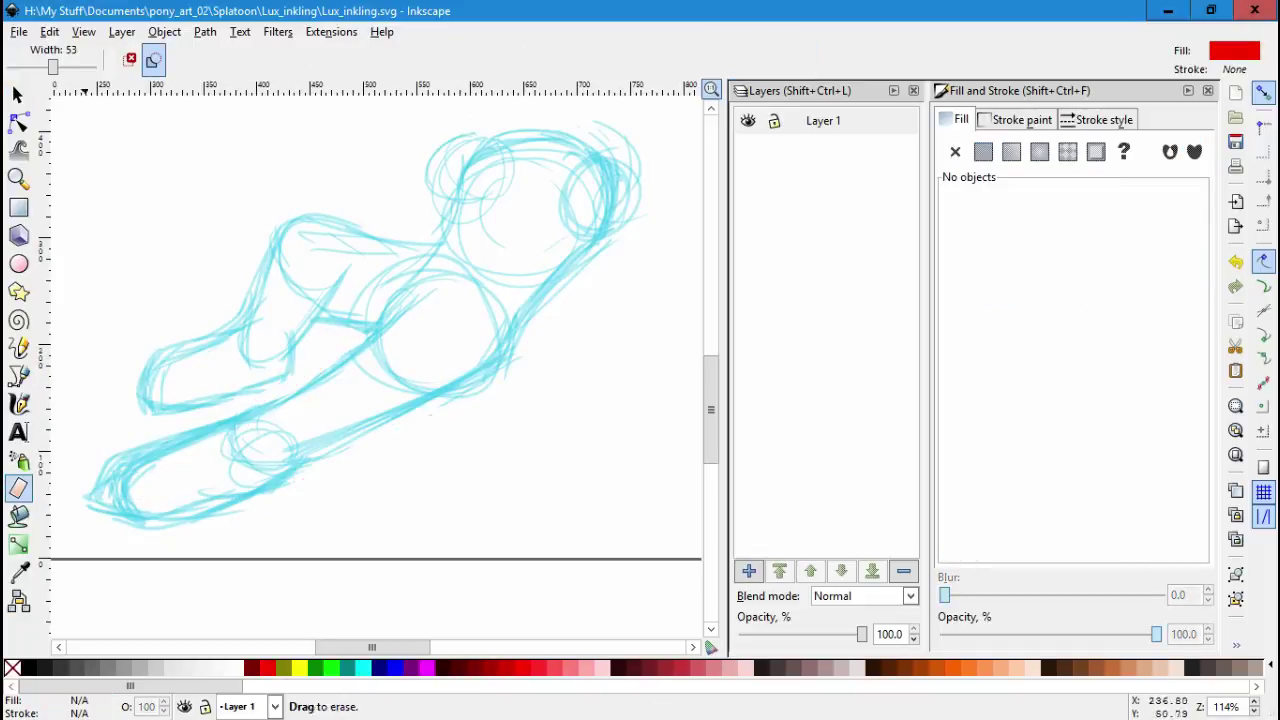
{"action": "mouse_move", "coordinate": [100, 525]}
{"action": "left_mouse_down"}
{"action": "mouse_move", "coordinate": [186, 424]}
{"action": "mouse_move", "coordinate": [206, 424]}
{"action": "left_mouse_up"}
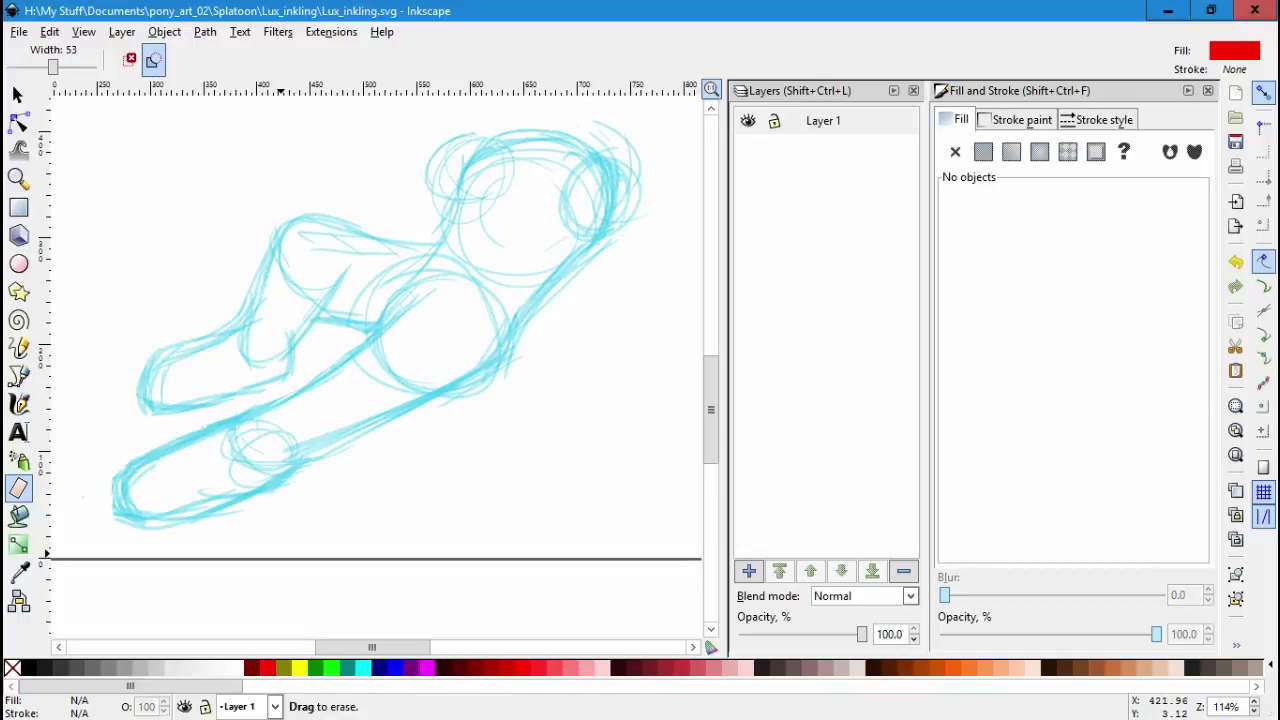
Clean up the underside of the extended leg and the torso's outer edge with the Eraser.
{"action": "left_click_drag", "start_coordinate": [310, 466], "coordinate": [430, 429]}
{"action": "left_click_drag", "start_coordinate": [355, 440], "coordinate": [418, 420]}
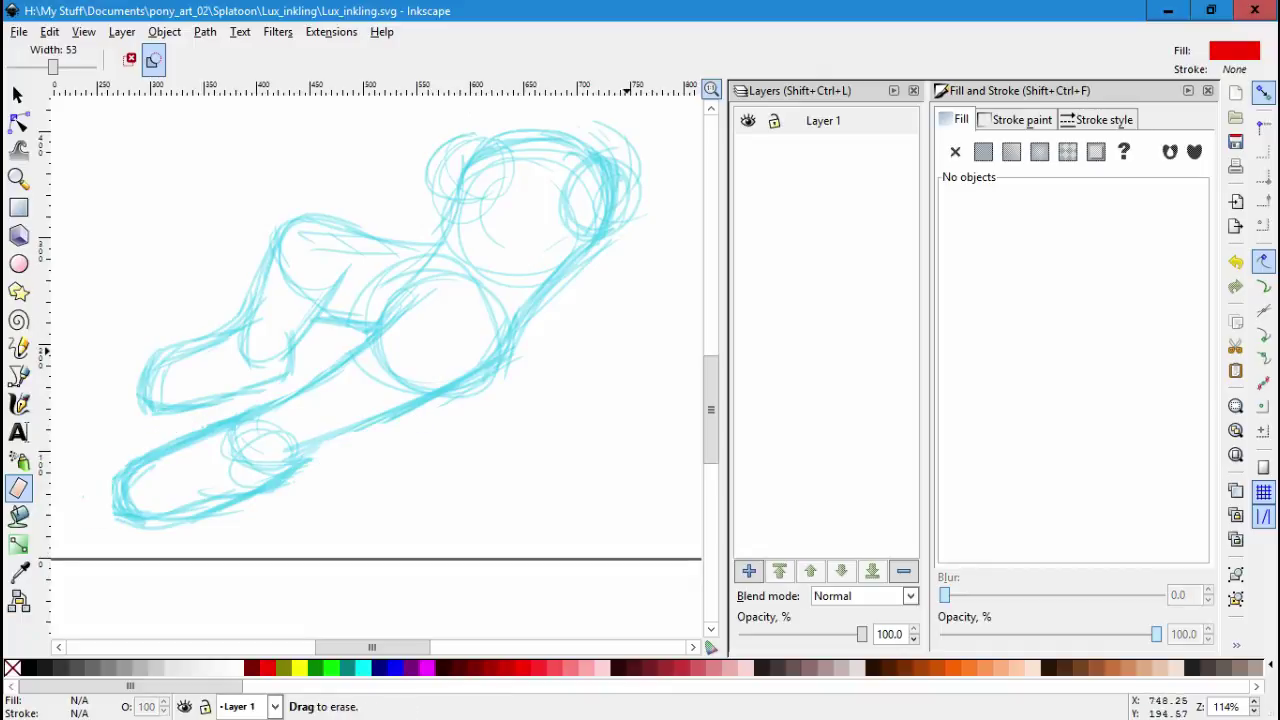
{"action": "mouse_move", "coordinate": [538, 330]}
{"action": "left_mouse_down"}
{"action": "mouse_move", "coordinate": [508, 380]}
{"action": "mouse_move", "coordinate": [634, 243]}
{"action": "left_mouse_up"}
{"action": "left_click_drag", "start_coordinate": [612, 236], "coordinate": [604, 247]}
{"action": "scroll", "coordinate": [560, 400], "scroll_direction": "up", "scroll_amount": 2}
{"action": "scroll", "coordinate": [560, 400], "scroll_direction": "right", "scroll_amount": 1}
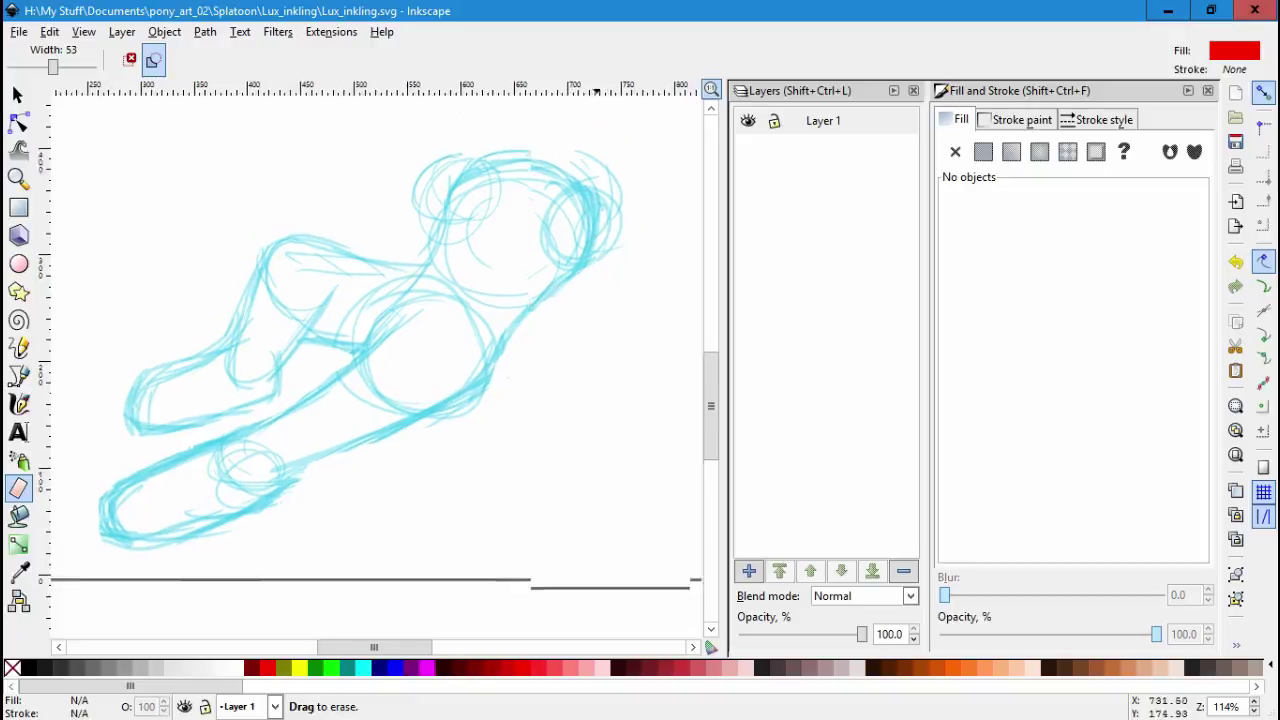
Add a new layer above Layer 1 and make the Calligraphy tool ready for drawing on it.
{"action": "scroll", "coordinate": [375, 360], "scroll_direction": "up", "scroll_amount": 2}
{"action": "scroll", "coordinate": [375, 360], "scroll_direction": "right", "scroll_amount": 1}
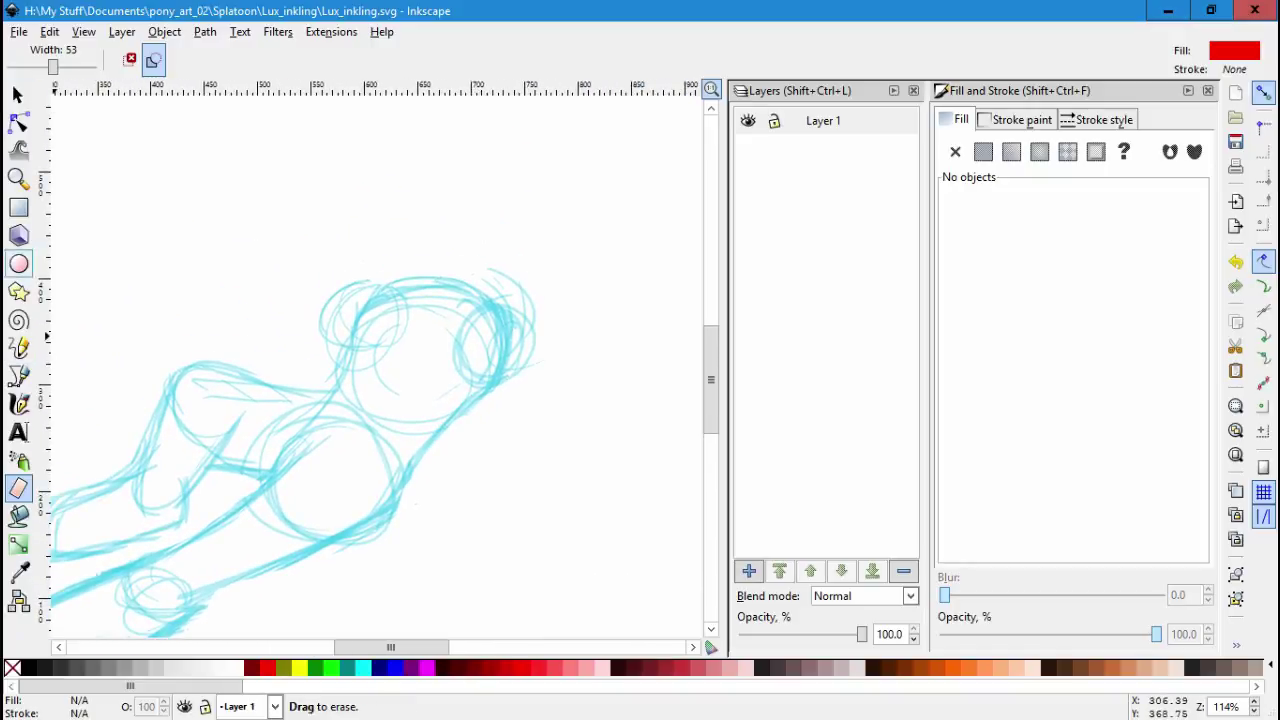
{"action": "left_click", "coordinate": [19, 403]}
{"action": "scroll", "coordinate": [375, 360], "scroll_direction": "down", "scroll_amount": 1}
{"action": "scroll", "coordinate": [375, 360], "scroll_direction": "left", "scroll_amount": 1}
{"action": "left_click", "coordinate": [748, 570]}
{"action": "key", "text": "Return"}
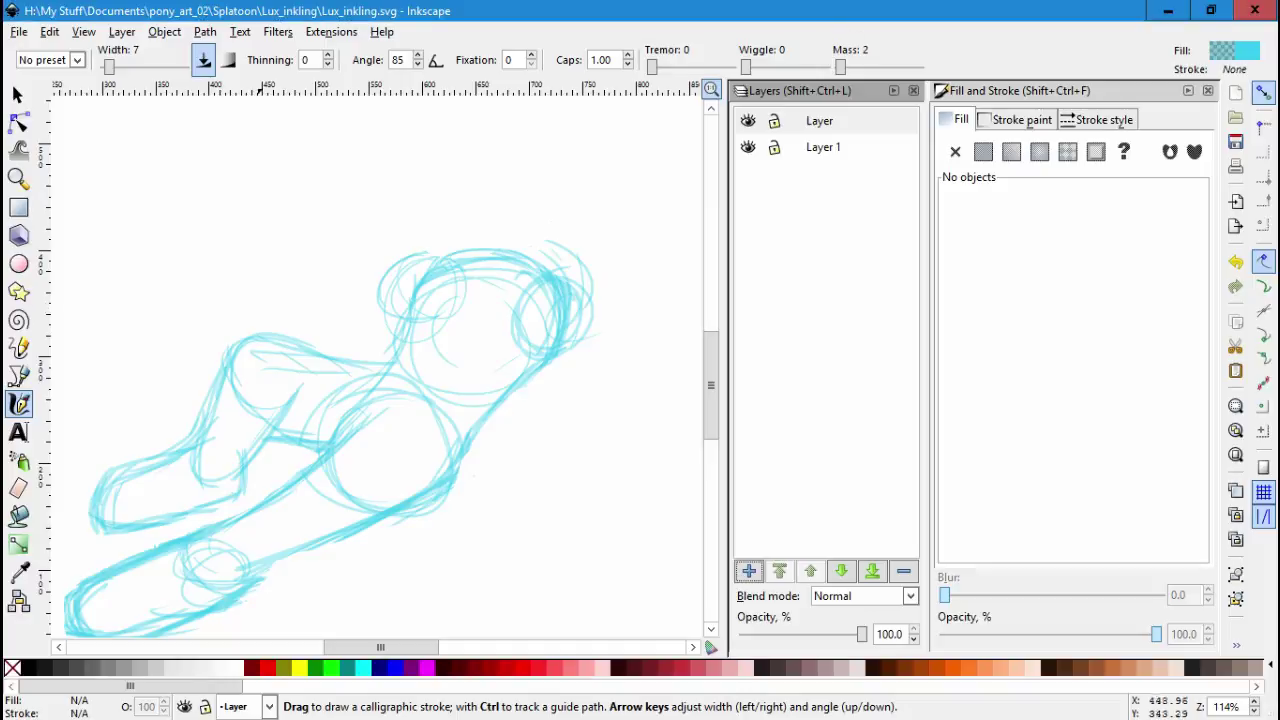
Sketch a cylindrical body with a long barrel guide and oval end across the torso on the new layer, locking Layer 1.
{"action": "left_click_drag", "start_coordinate": [306, 324], "coordinate": [350, 404]}
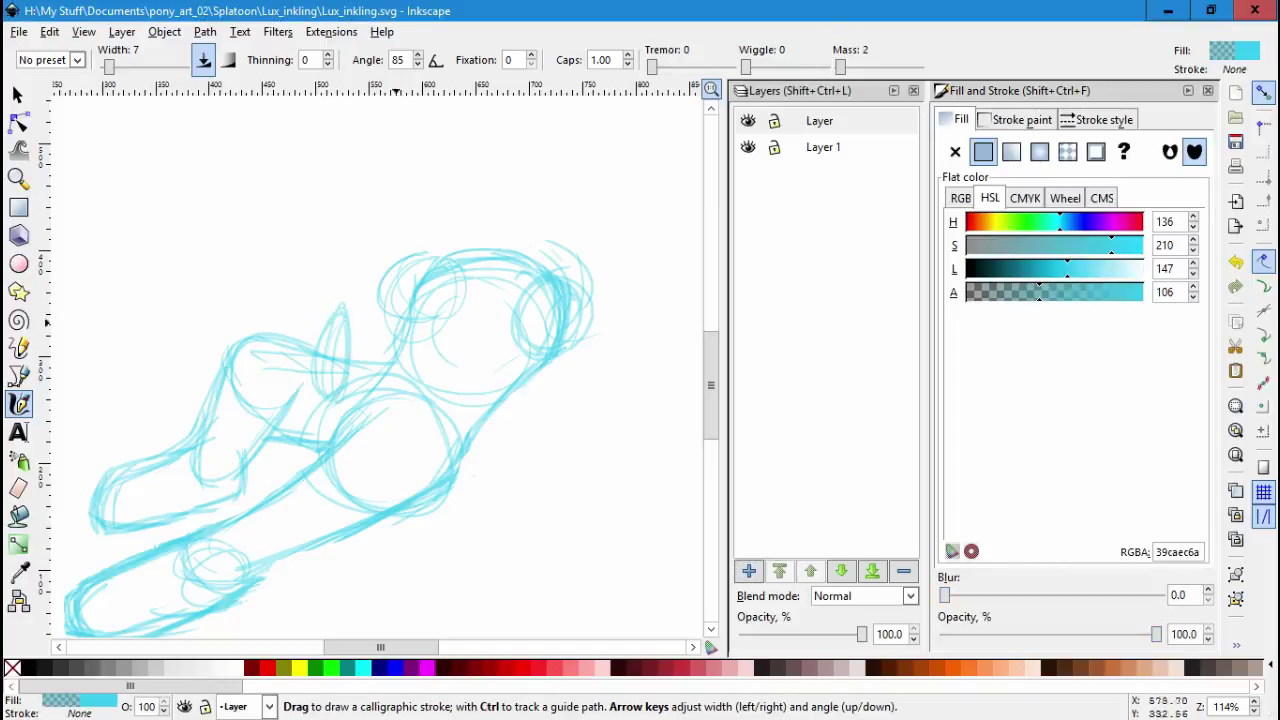
{"action": "mouse_move", "coordinate": [326, 298]}
{"action": "left_mouse_down"}
{"action": "mouse_move", "coordinate": [414, 286]}
{"action": "mouse_move", "coordinate": [445, 368]}
{"action": "mouse_move", "coordinate": [397, 395]}
{"action": "left_mouse_up"}
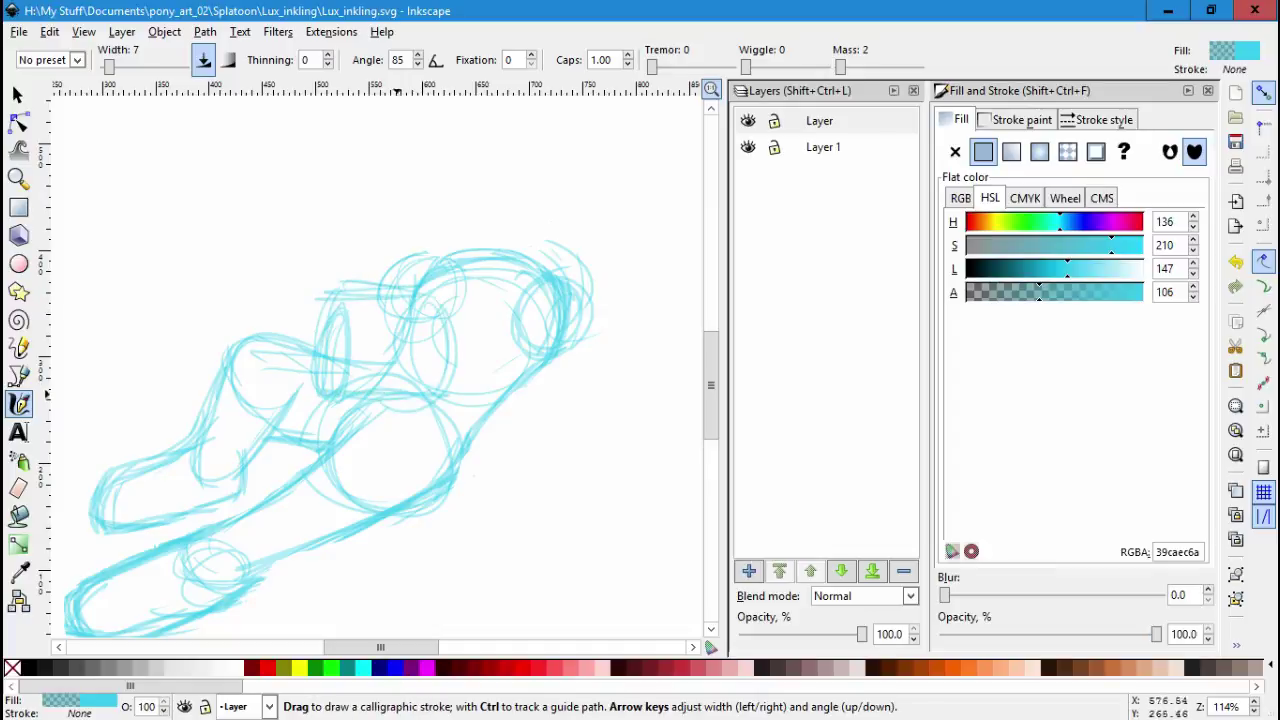
{"action": "left_click", "coordinate": [774, 147]}
{"action": "mouse_move", "coordinate": [309, 300]}
{"action": "left_mouse_down"}
{"action": "mouse_move", "coordinate": [309, 314]}
{"action": "mouse_move", "coordinate": [460, 305]}
{"action": "mouse_move", "coordinate": [479, 335]}
{"action": "mouse_move", "coordinate": [470, 370]}
{"action": "left_mouse_up"}
{"action": "mouse_move", "coordinate": [396, 352]}
{"action": "left_mouse_down"}
{"action": "mouse_move", "coordinate": [118, 357]}
{"action": "mouse_move", "coordinate": [130, 342]}
{"action": "mouse_move", "coordinate": [288, 348]}
{"action": "left_mouse_up"}
{"action": "key", "text": "s"}
{"action": "key", "text": "ctrl+a"}
{"action": "key", "text": "Escape"}
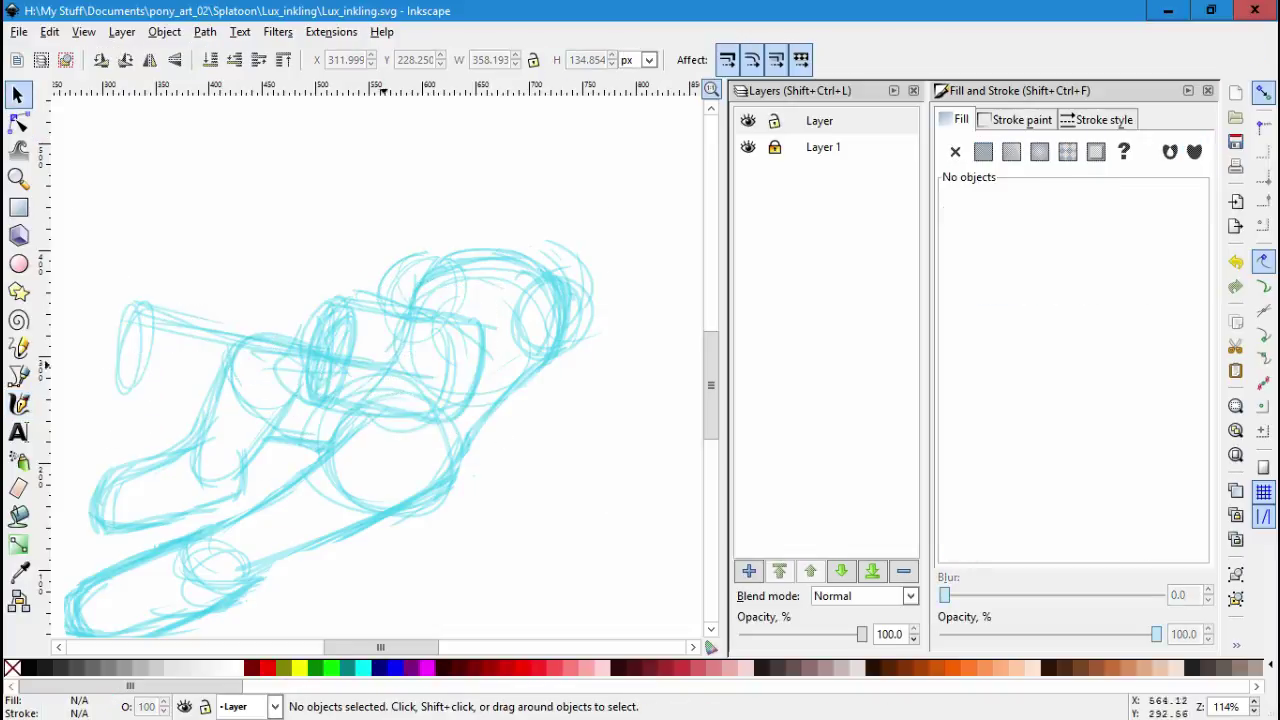
Shift the cylinder sketch about 22 px left and draw a thick barrel with an oval muzzle extending from its front.
{"action": "key", "text": "ctrl+a"}
{"action": "mouse_move", "coordinate": [388, 295]}
{"action": "left_mouse_down"}
{"action": "mouse_move", "coordinate": [343, 263]}
{"action": "mouse_move", "coordinate": [409, 258]}
{"action": "mouse_move", "coordinate": [380, 282]}
{"action": "mouse_move", "coordinate": [421, 280]}
{"action": "mouse_move", "coordinate": [404, 305]}
{"action": "left_mouse_up"}
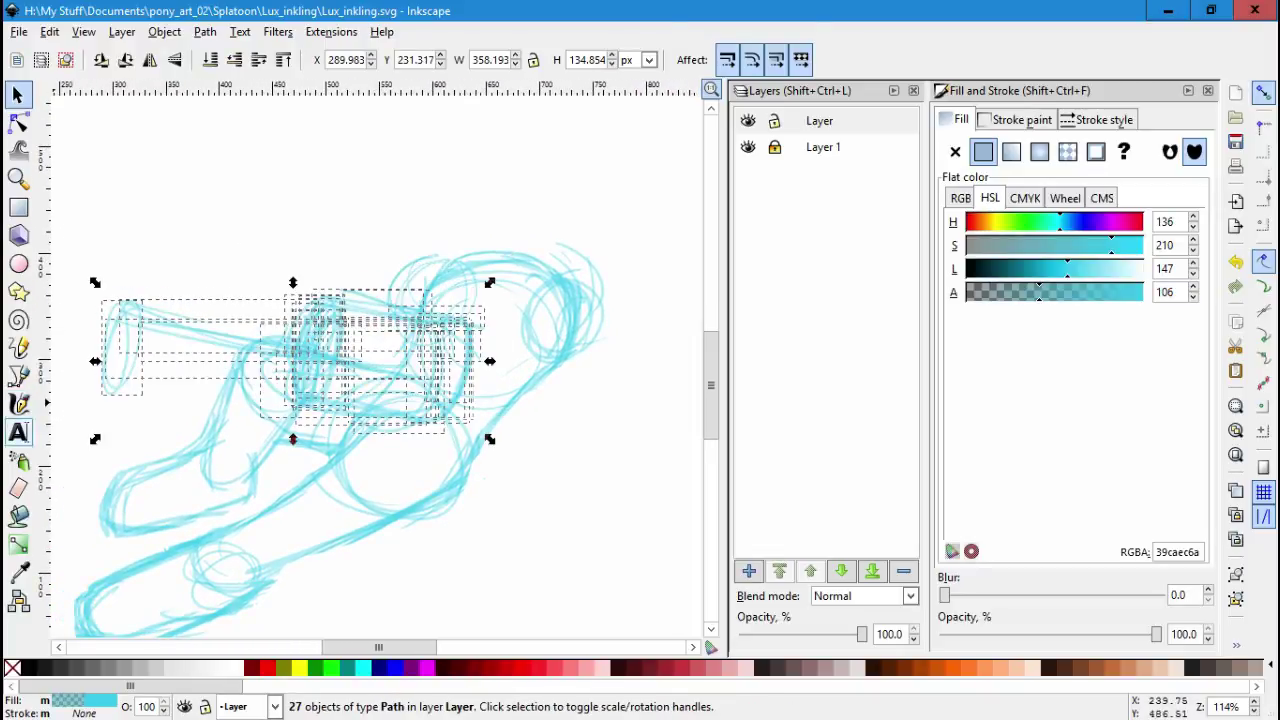
{"action": "key", "text": "c"}
{"action": "left_click_drag", "start_coordinate": [338, 420], "coordinate": [96, 388]}
{"action": "mouse_move", "coordinate": [122, 305]}
{"action": "left_mouse_down"}
{"action": "mouse_move", "coordinate": [95, 392]}
{"action": "mouse_move", "coordinate": [296, 414]}
{"action": "left_mouse_up"}
{"action": "left_click_drag", "start_coordinate": [134, 314], "coordinate": [256, 338]}
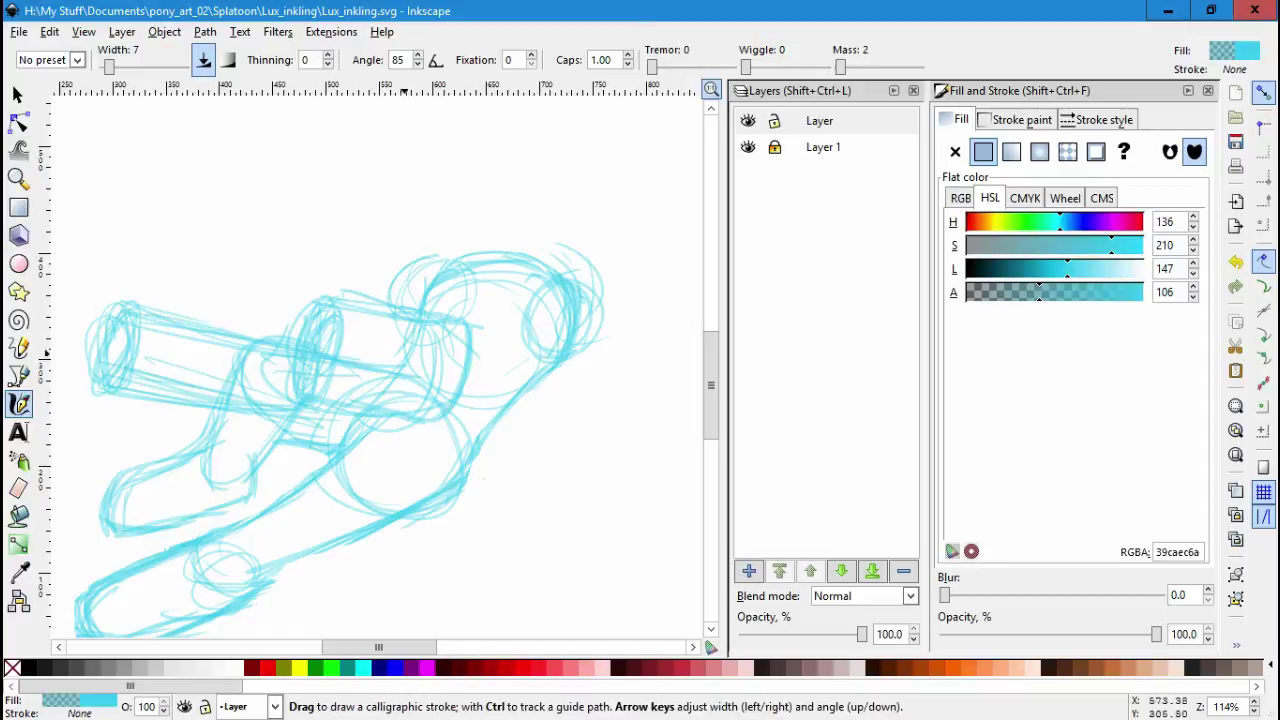
Sketch two narrow slanted ovals in the empty space ahead of the muzzle, with the larger one farther out.
{"action": "scroll", "coordinate": [380, 360], "scroll_direction": "left", "scroll_amount": 7}
{"action": "left_click_drag", "start_coordinate": [290, 288], "coordinate": [358, 318]}
{"action": "mouse_move", "coordinate": [140, 272]}
{"action": "left_mouse_down"}
{"action": "mouse_move", "coordinate": [163, 298]}
{"action": "mouse_move", "coordinate": [110, 285]}
{"action": "mouse_move", "coordinate": [214, 310]}
{"action": "left_mouse_up"}
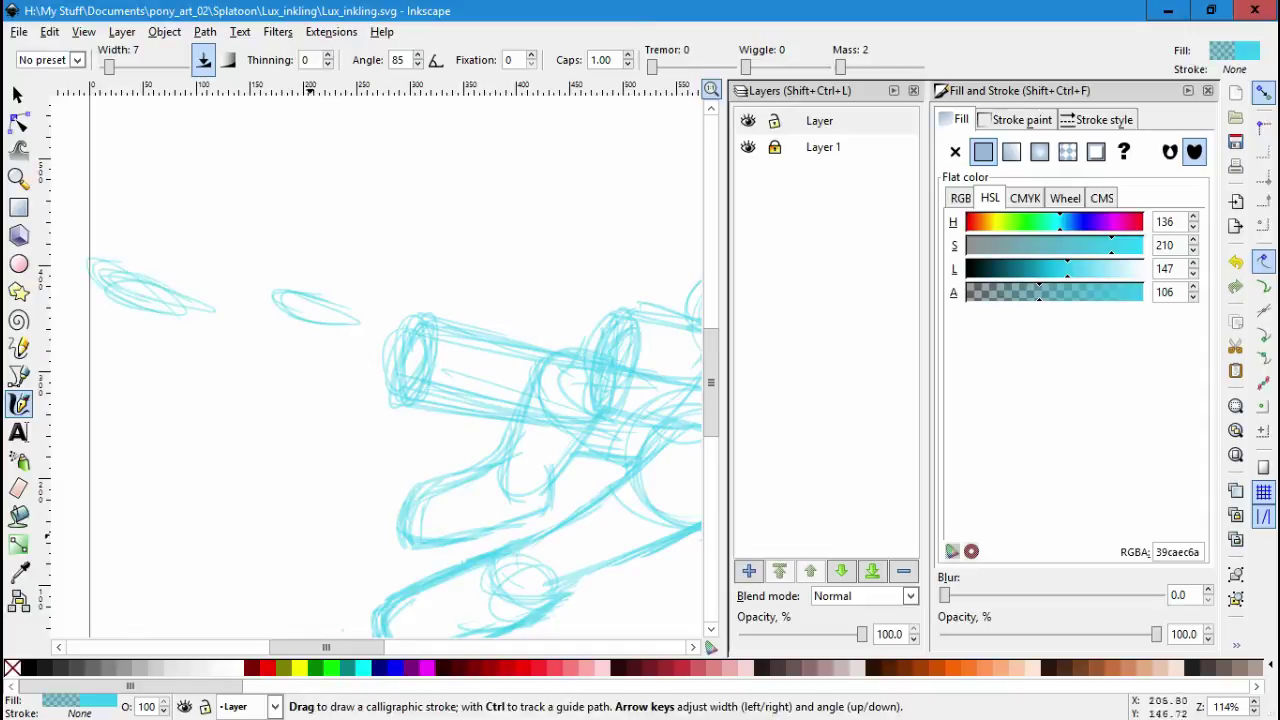
Add a new layer above the existing ones and unlock Layer 1.
{"action": "scroll", "coordinate": [380, 370], "scroll_direction": "right", "scroll_amount": 8}
{"action": "left_click", "coordinate": [749, 571]}
{"action": "key", "text": "Return"}
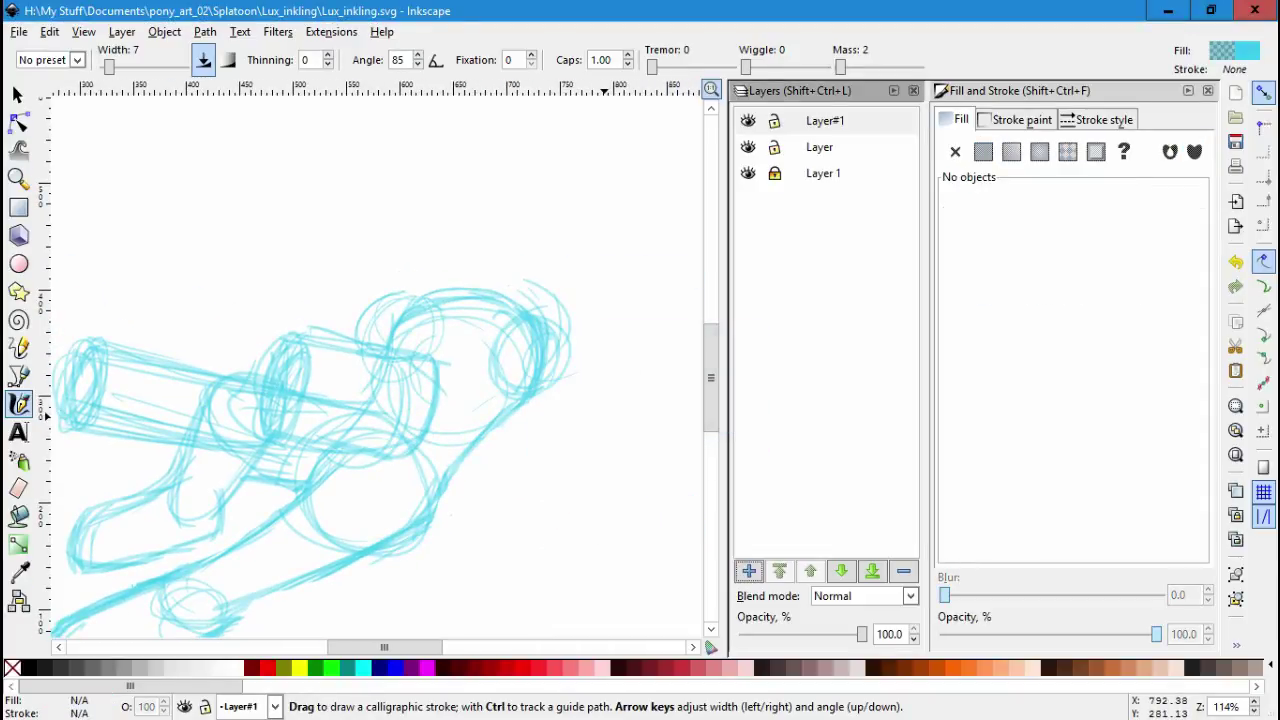
{"action": "left_click", "coordinate": [823, 173]}
{"action": "left_click", "coordinate": [774, 173]}
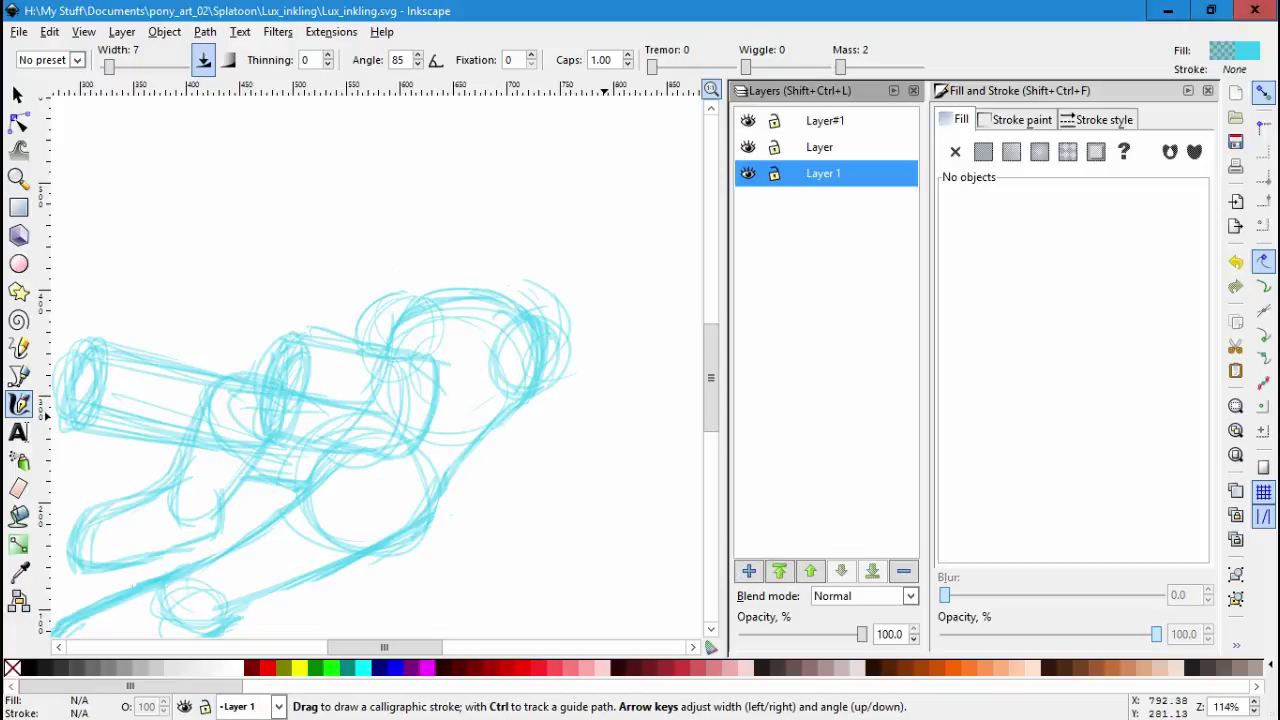
{"action": "right_click", "coordinate": [823, 173]}
Rename the new topmost layer as bace.
{"action": "left_click", "coordinate": [825, 120]}
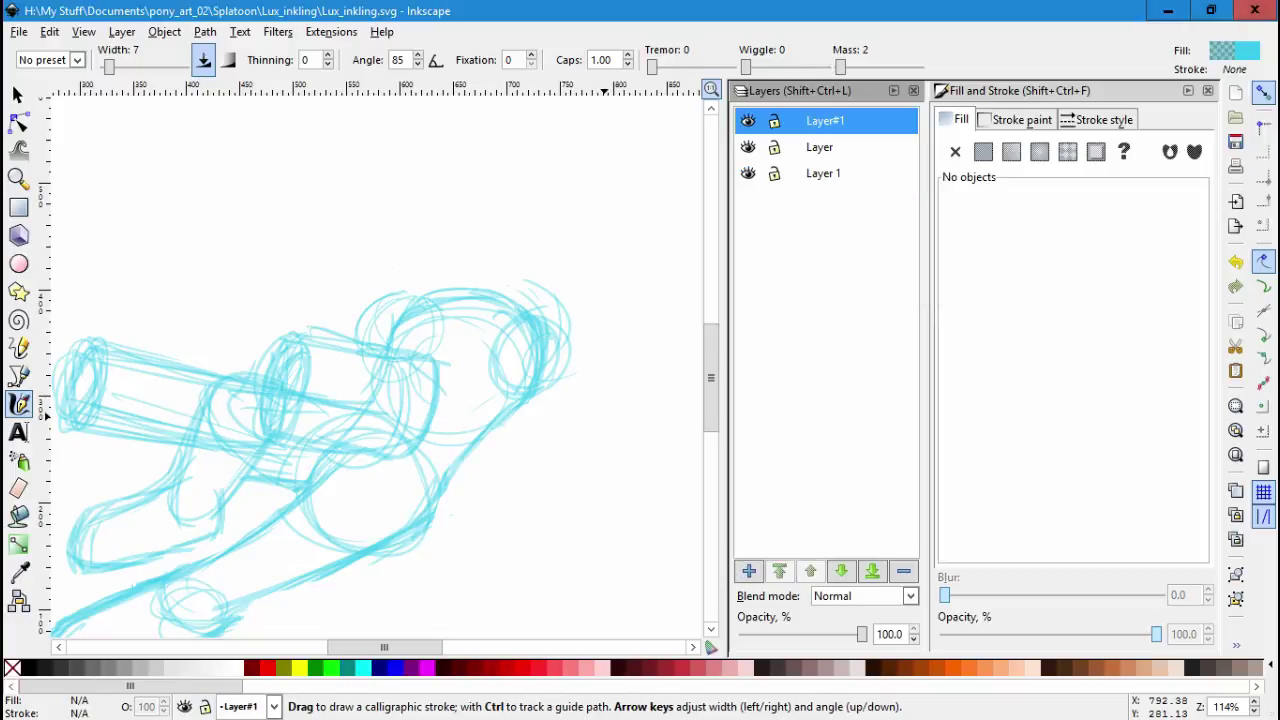
{"action": "left_click", "coordinate": [825, 121]}
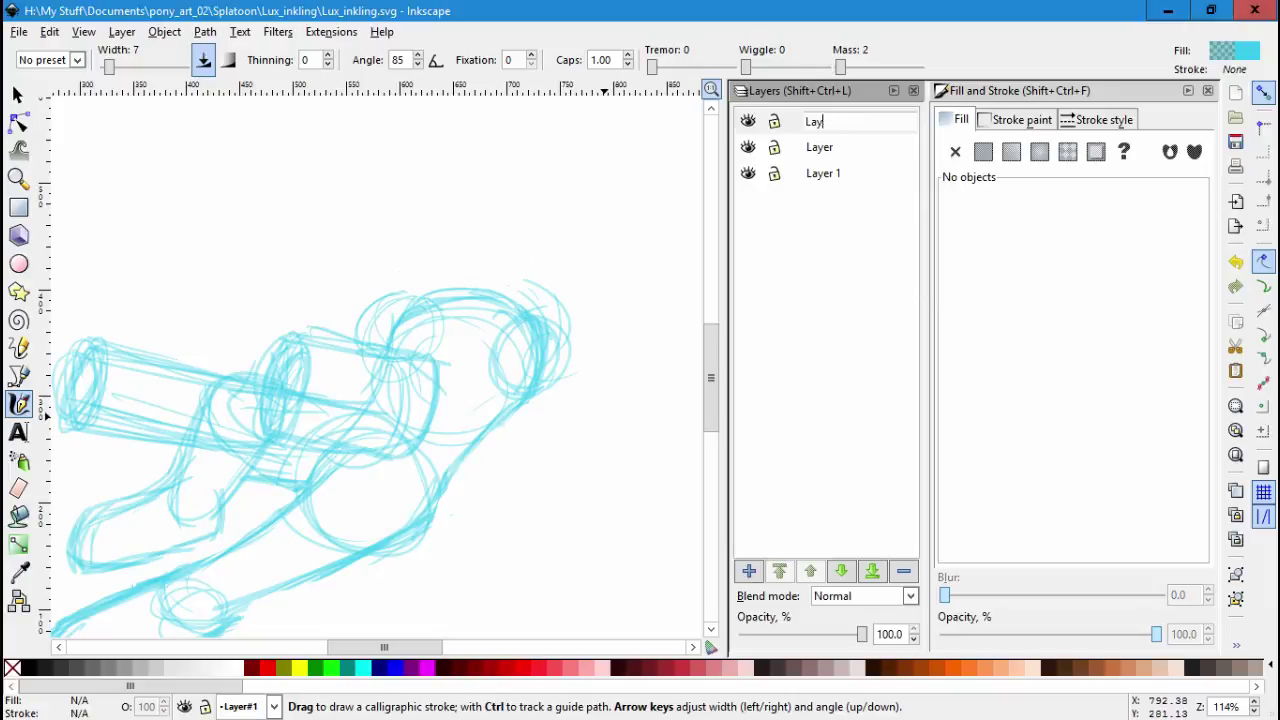
{"action": "type", "text": "bace"}
{"action": "key", "text": "Return"}
Add a new layer inside bace, positioned as a sublayer of the current layer.
{"action": "right_click", "coordinate": [838, 120]}
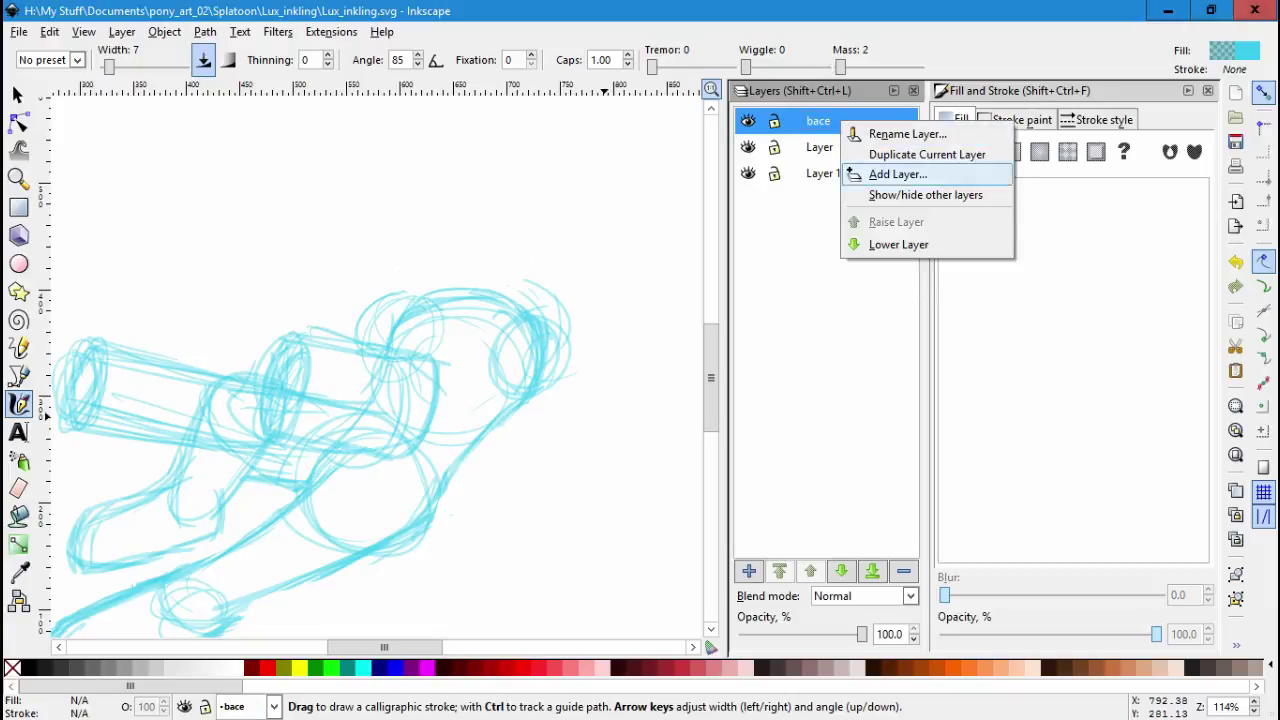
{"action": "left_click", "coordinate": [876, 171]}
{"action": "left_click", "coordinate": [744, 395]}
{"action": "left_click", "coordinate": [663, 457]}
{"action": "key", "text": "Return"}
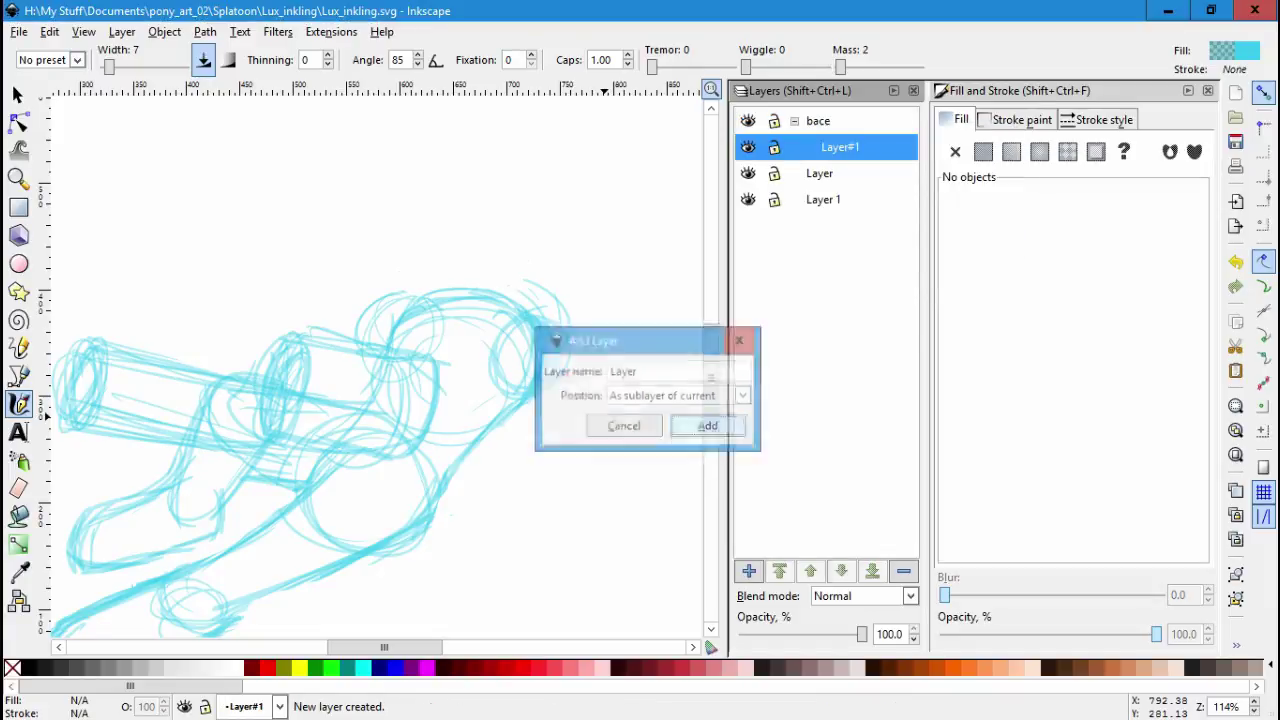
Select all the body strokes on Layer 1 and raise Layer 1 above the cylinder's layer.
{"action": "left_click", "coordinate": [823, 199]}
{"action": "key", "text": "ctrl+a"}
{"action": "key", "text": "s"}
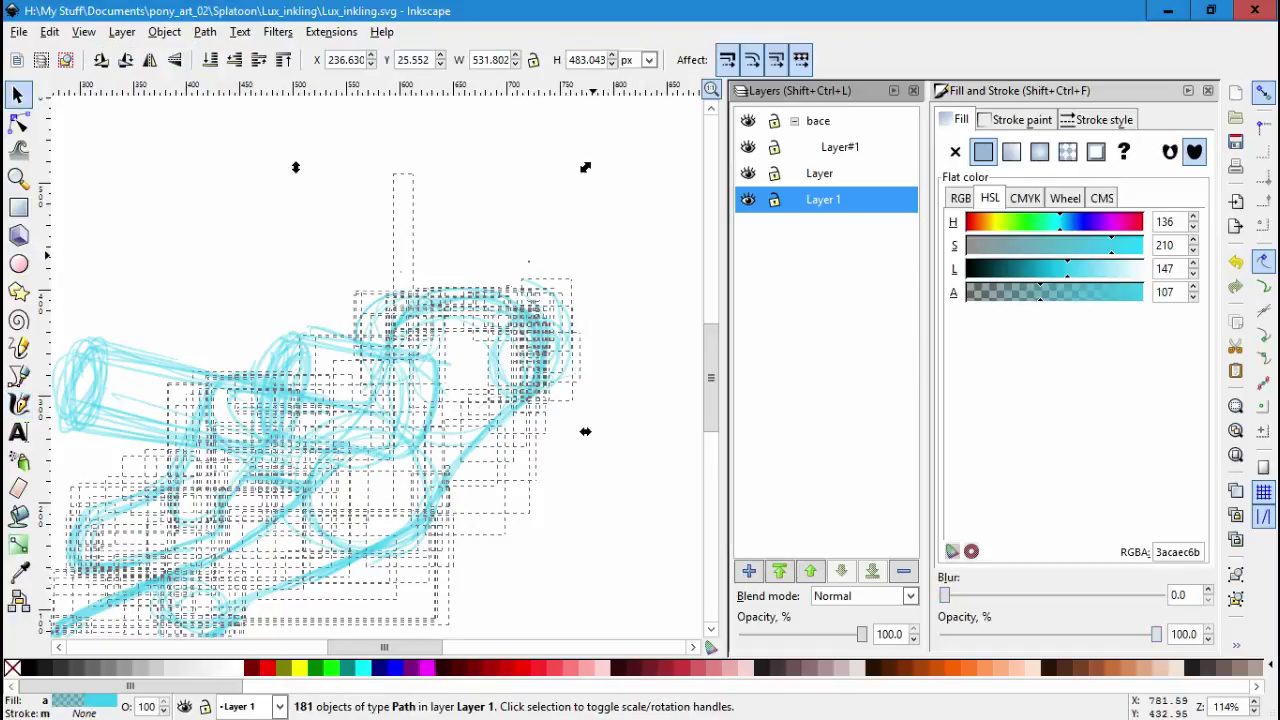
{"action": "key", "text": "shift+Page_Up"}
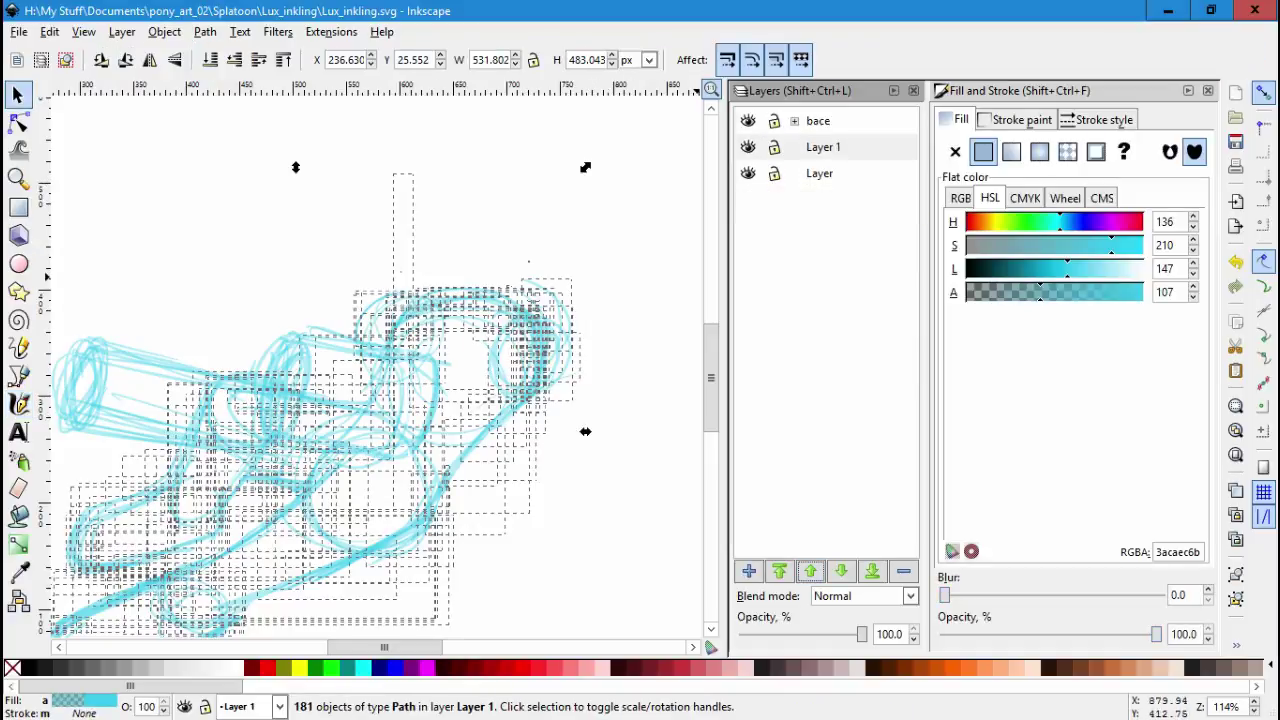
Try to transfer the body strokes into bace's sublayer by cutting and pasting them, and undo the paste.
{"action": "key", "text": "ctrl+x"}
{"action": "key", "text": "Page_Up"}
{"action": "key", "text": "ctrl+v"}
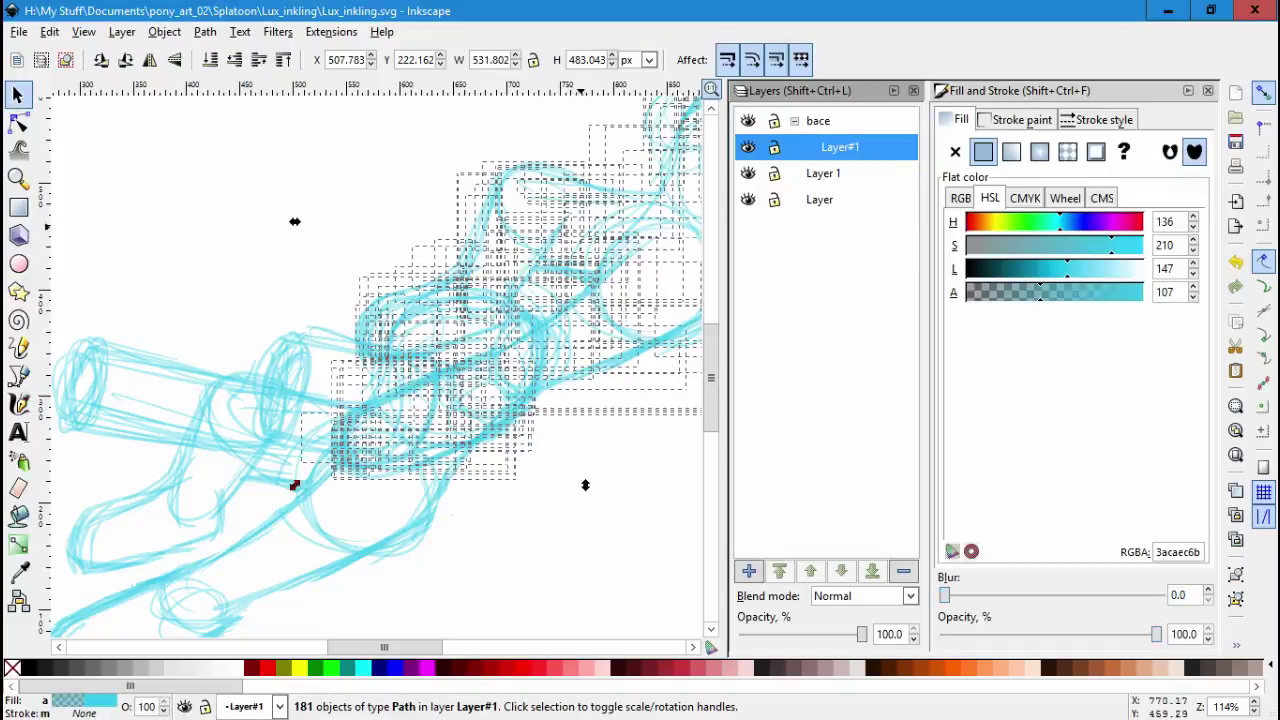
{"action": "key", "text": "ctrl+z"}
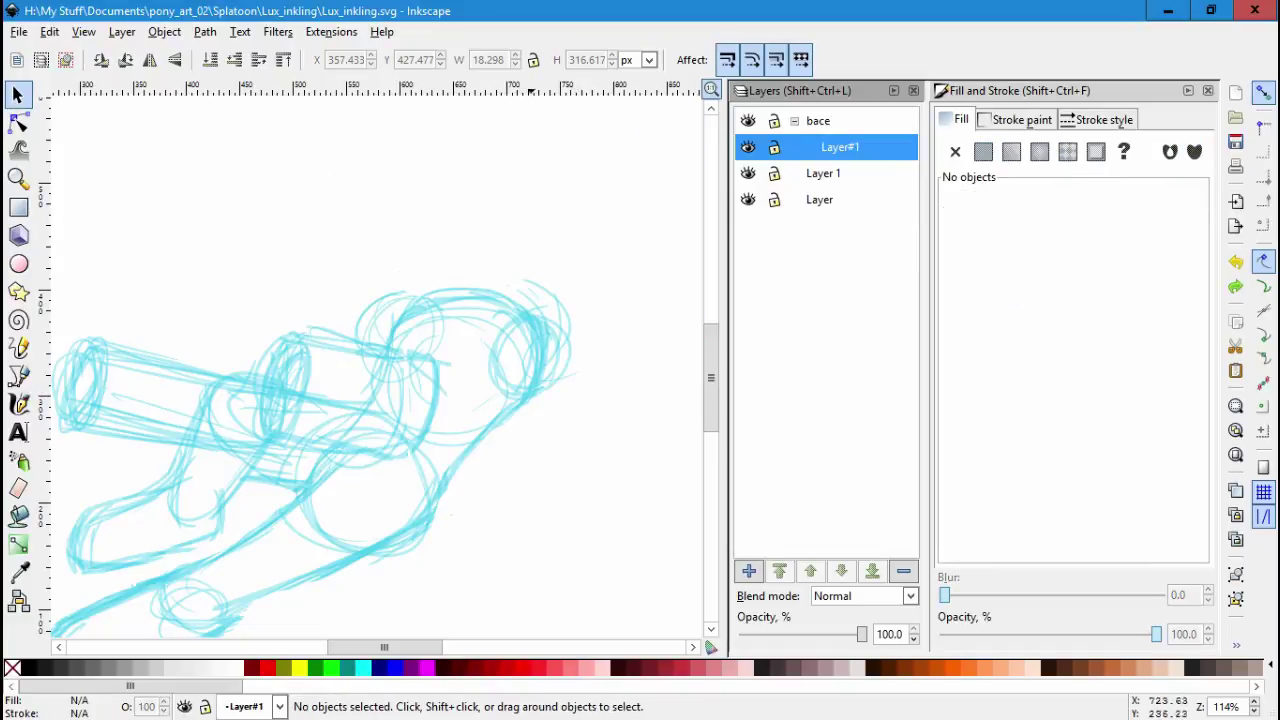
Move all the body strokes from Layer 1 up into the sublayer of bace.
{"action": "scroll", "coordinate": [370, 390], "scroll_direction": "down", "scroll_amount": 2}
{"action": "scroll", "coordinate": [370, 390], "scroll_direction": "left", "scroll_amount": 2}
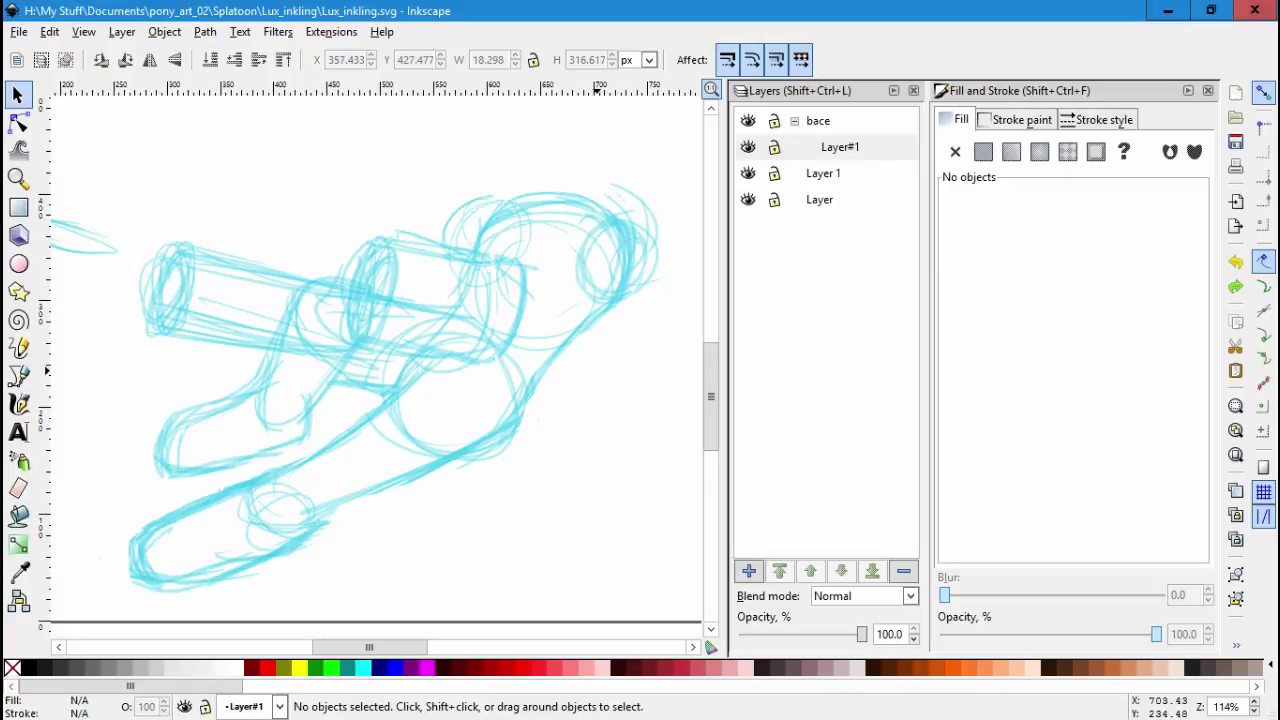
{"action": "key", "text": "ctrl+Page_Down"}
{"action": "key", "text": "ctrl+Page_Down"}
{"action": "key", "text": "ctrl+a"}
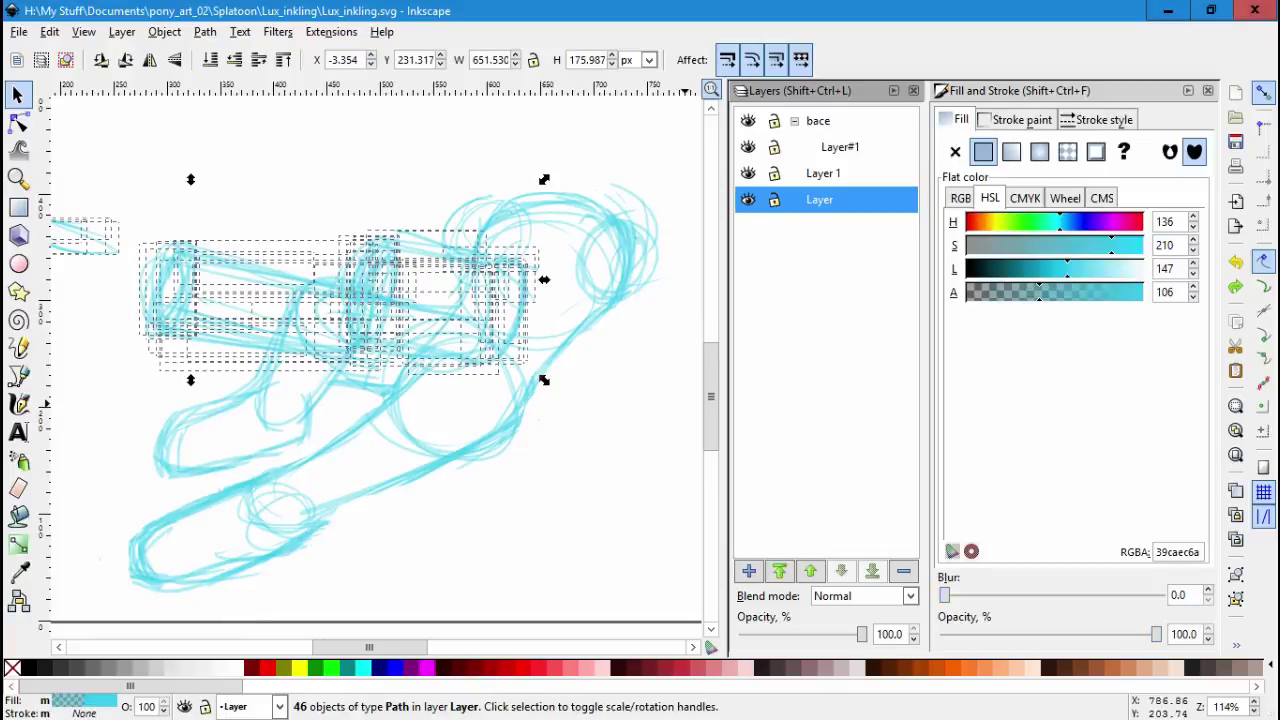
{"action": "key", "text": "ctrl+Page_Up"}
{"action": "key", "text": "ctrl+a"}
{"action": "left_click", "coordinate": [83, 32]}
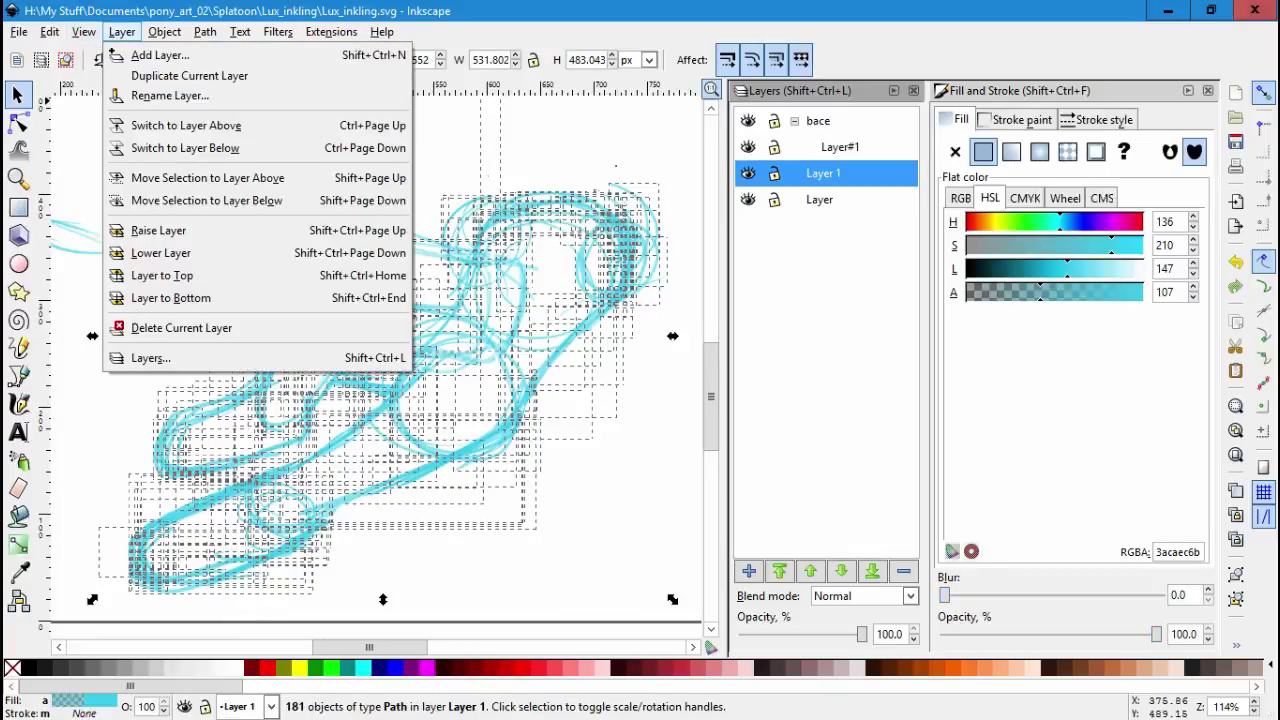
{"action": "left_click", "coordinate": [200, 174]}
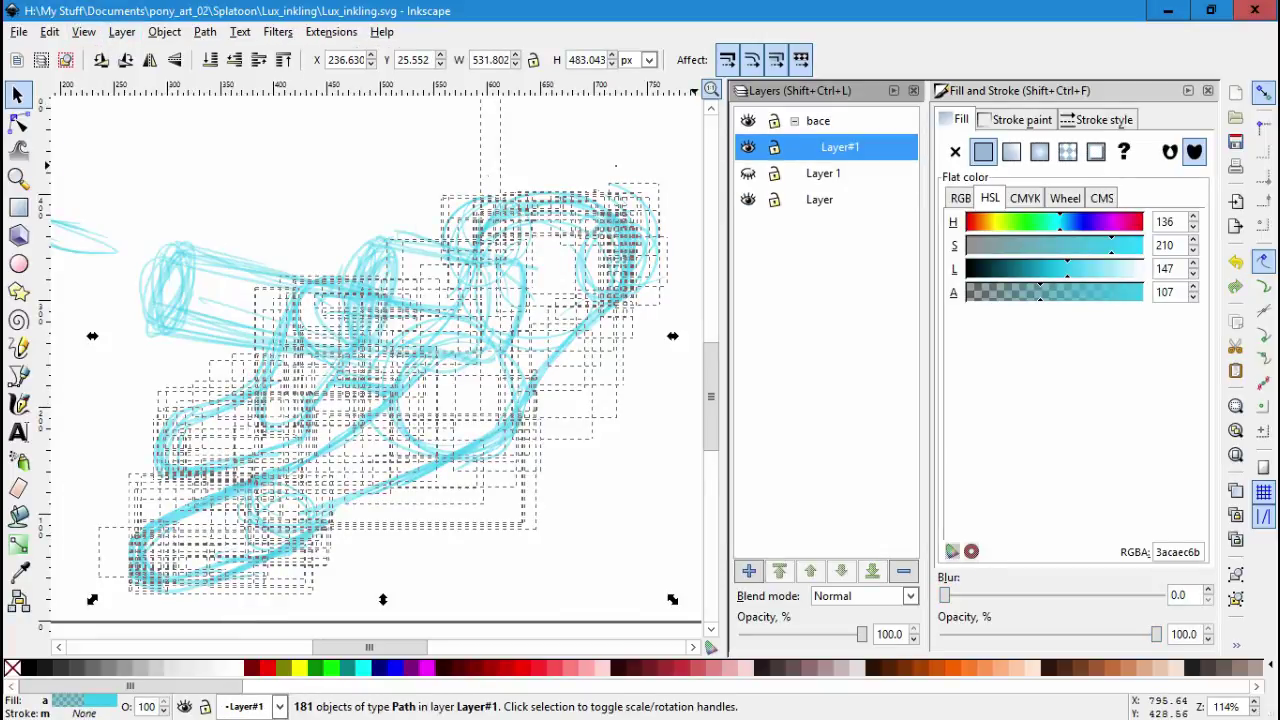
Add a second sublayer inside bace.
{"action": "key", "text": "ctrl+Page_Up"}
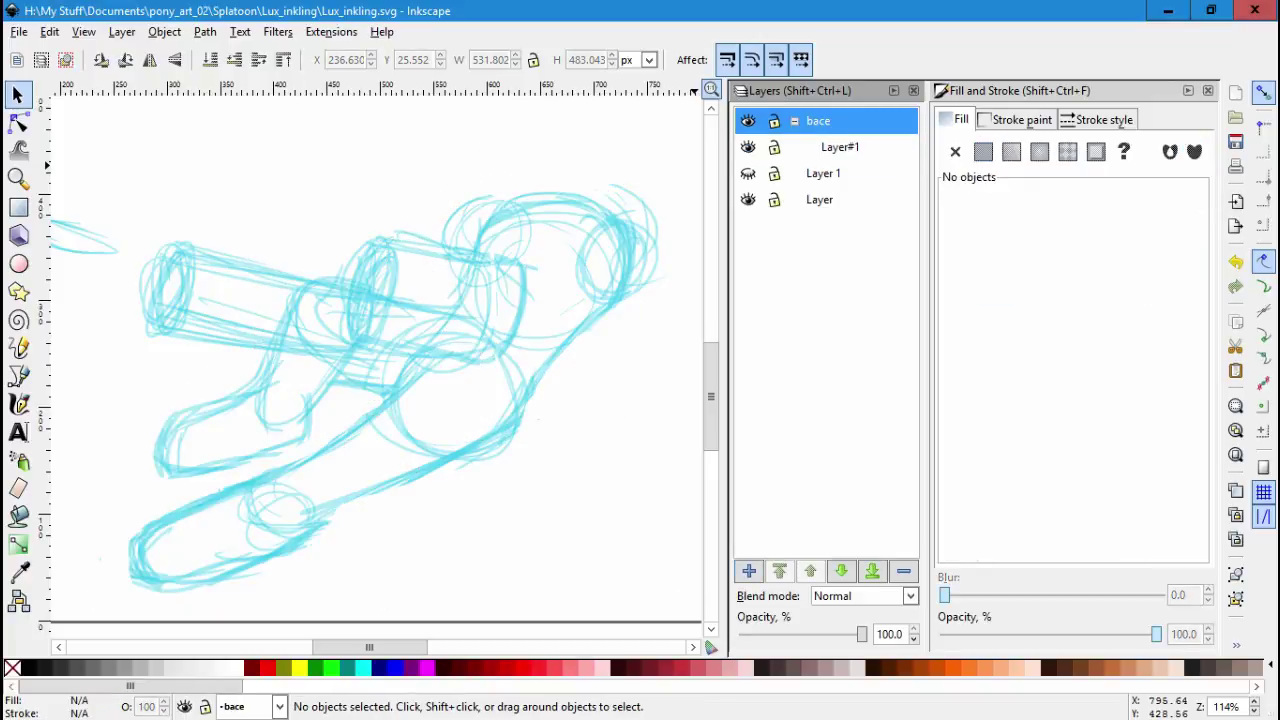
{"action": "key", "text": "ctrl+shift+n"}
{"action": "key", "text": "Return"}
Raise the cylinder's layer above Layer 1 and move all its cylinder and oval strokes up into bace's sublayer Layer#2.
{"action": "key", "text": "ctrl+Page_Down"}
{"action": "key", "text": "ctrl+Page_Down"}
{"action": "key", "text": "ctrl+Page_Down"}
{"action": "key", "text": "ctrl+a"}
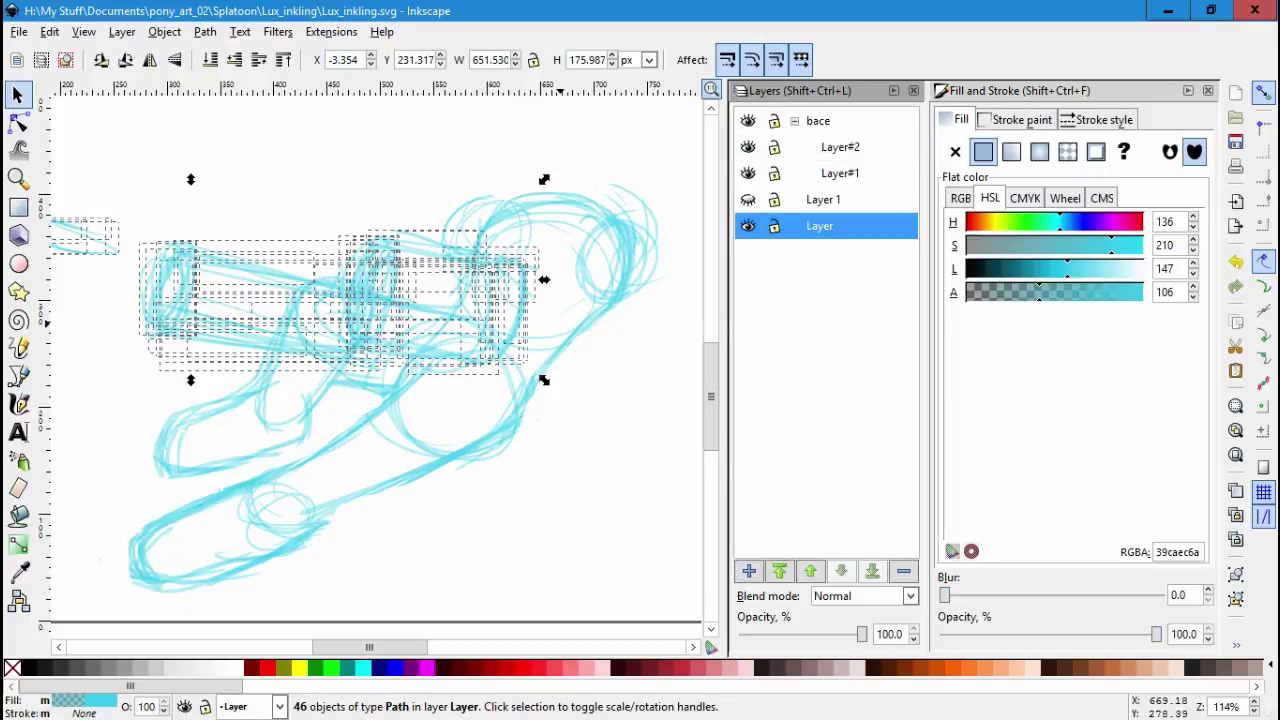
{"action": "key", "text": "ctrl+shift+Page_Up"}
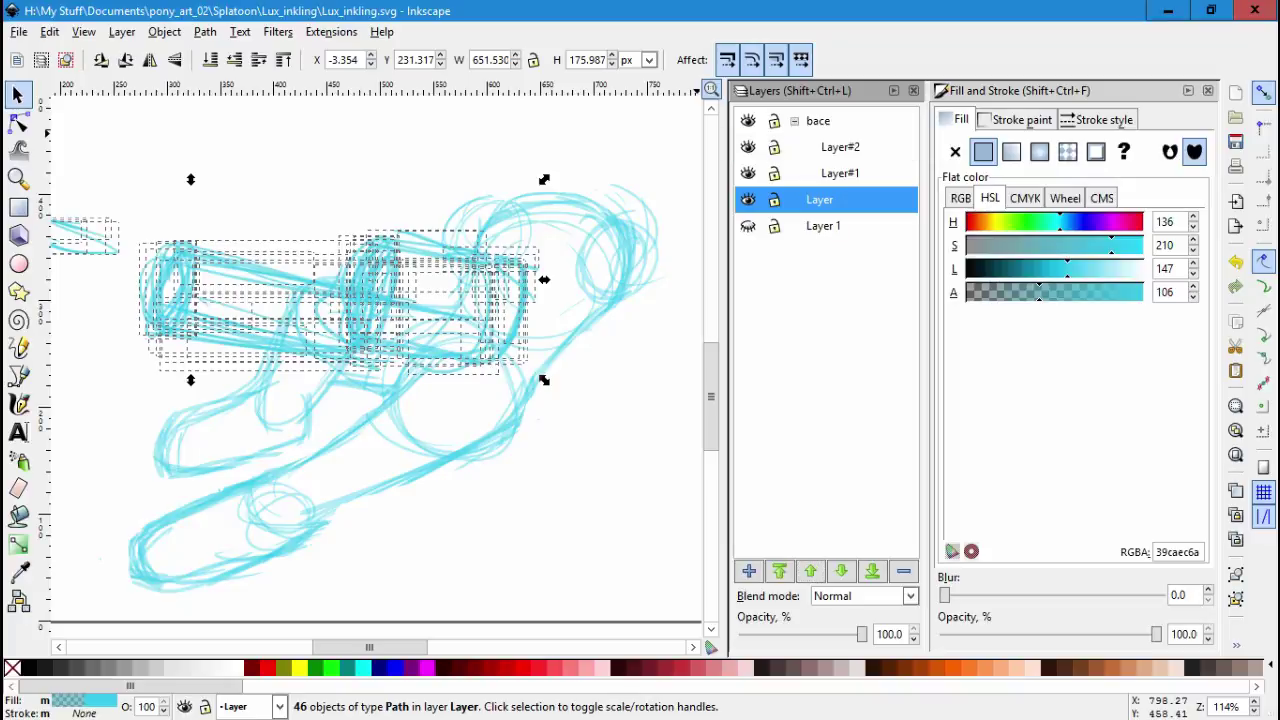
{"action": "left_click", "coordinate": [121, 31]}
{"action": "left_click", "coordinate": [207, 178]}
{"action": "left_click", "coordinate": [121, 31]}
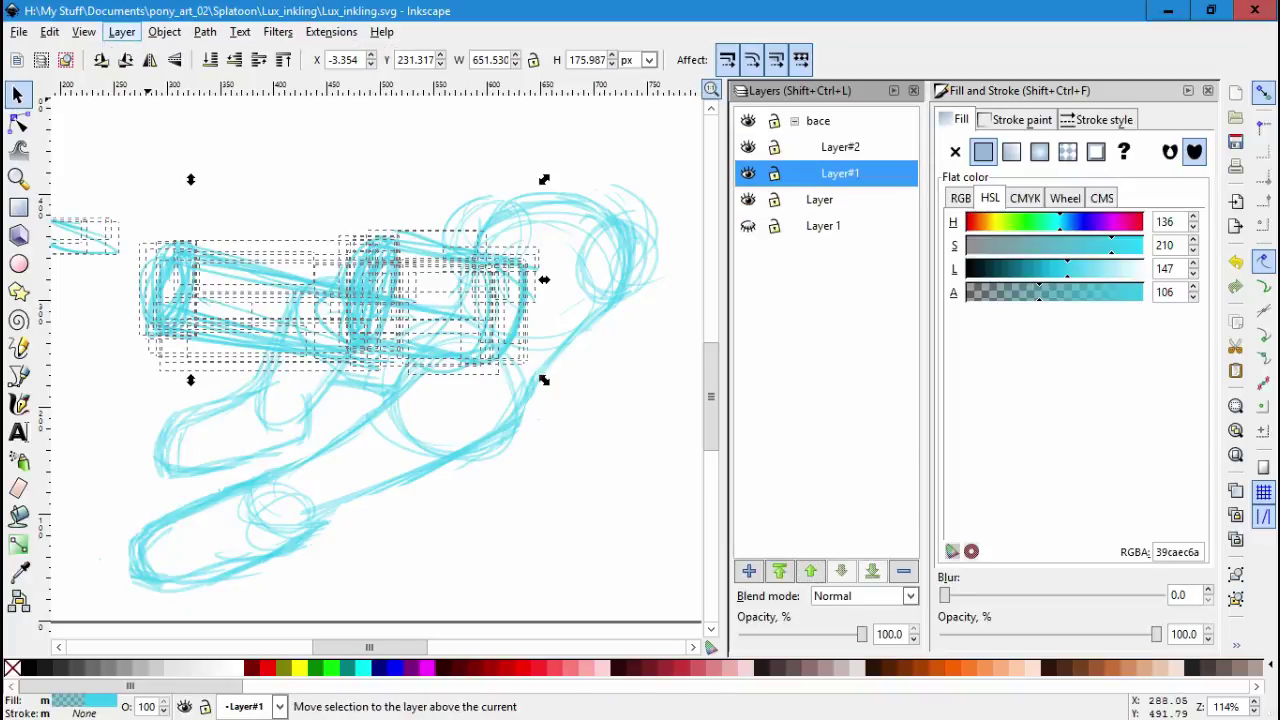
Delete the emptied Layer and Layer 1, and add another sublayer at the top of bace.
{"action": "left_click", "coordinate": [819, 199]}
{"action": "left_click", "coordinate": [903, 570]}
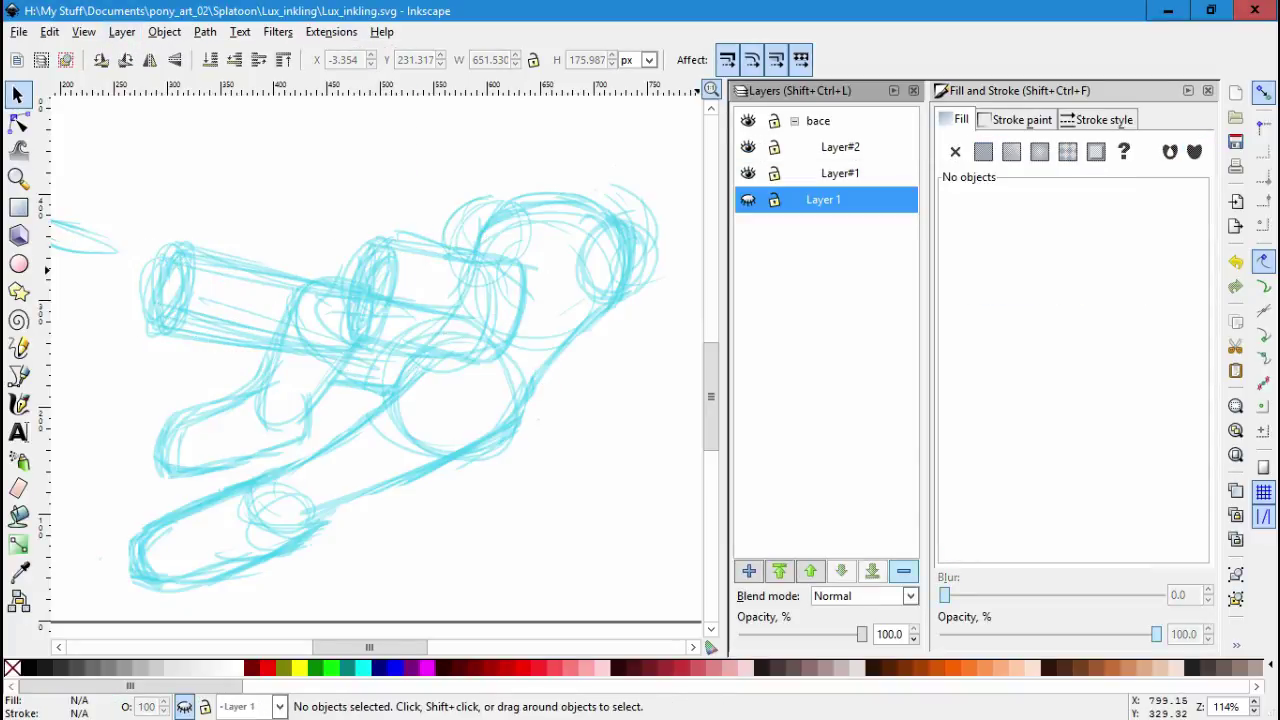
{"action": "left_click", "coordinate": [903, 570]}
{"action": "left_click", "coordinate": [748, 570]}
{"action": "key", "text": "Return"}
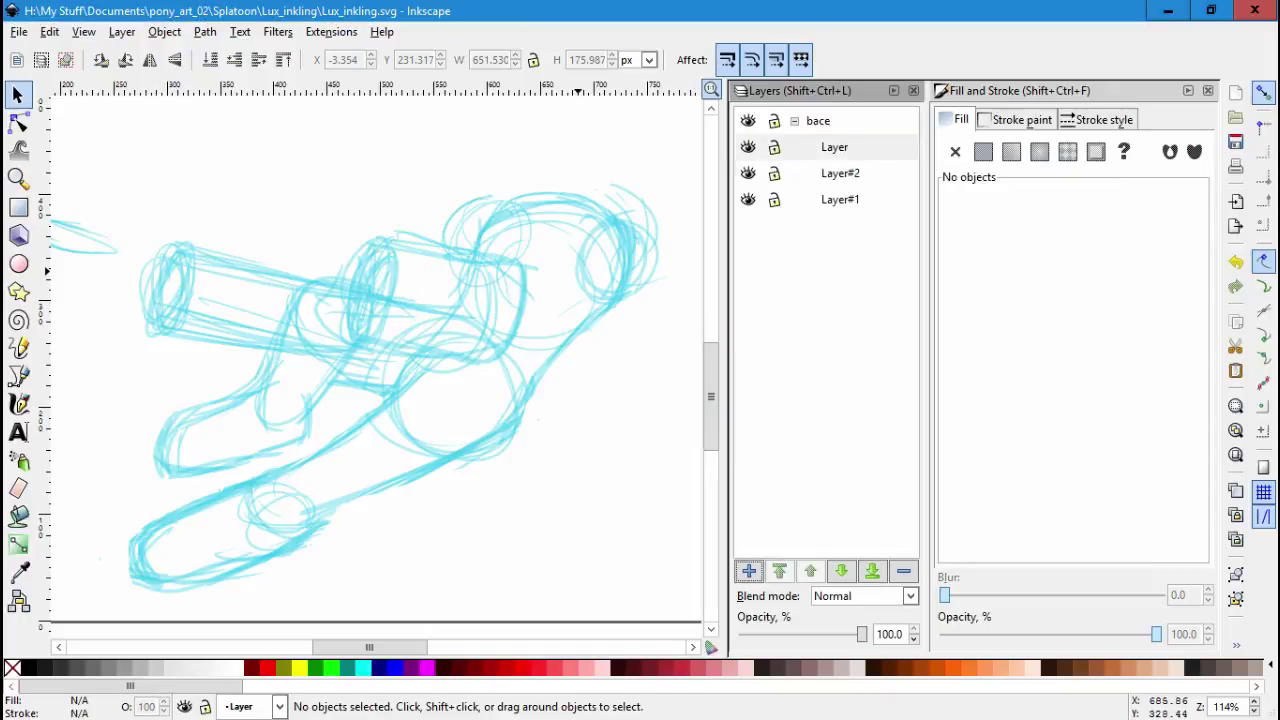
Select all the cylinder and oval strokes on Layer#2 and move them about 25 px to the right.
{"action": "key", "text": "c"}
{"action": "scroll", "coordinate": [559, 300], "scroll_direction": "right", "scroll_amount": 3}
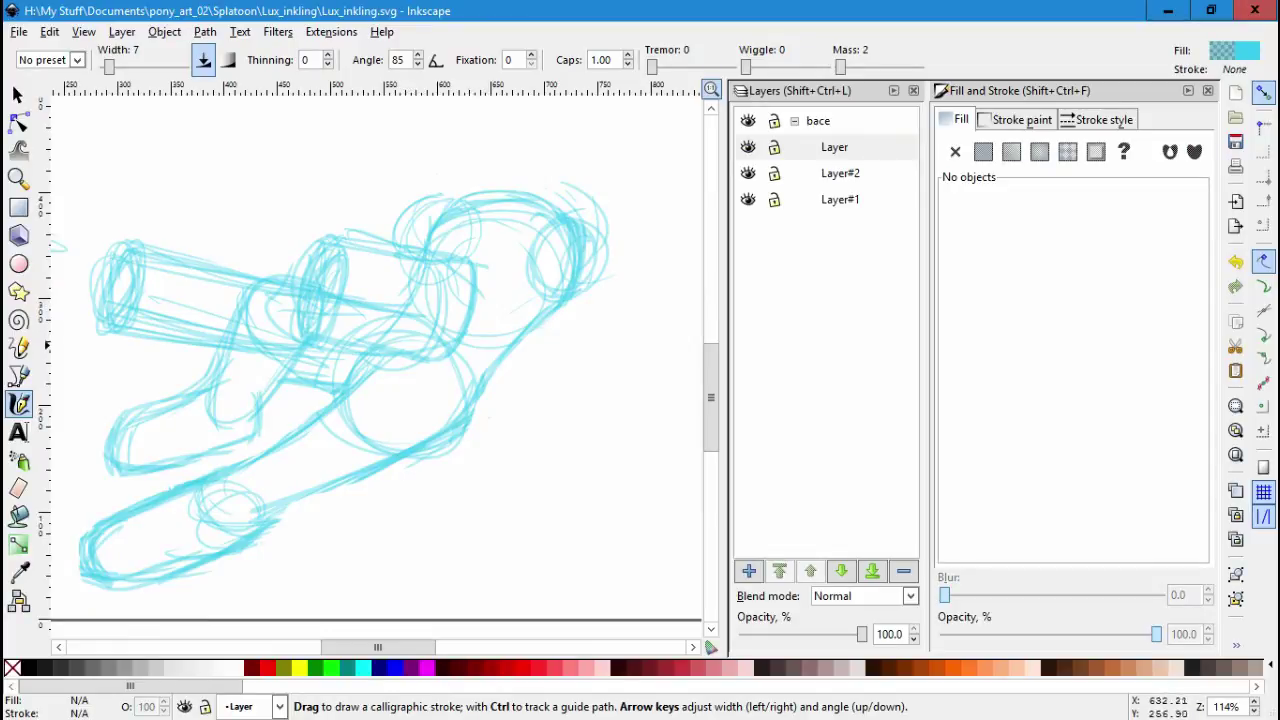
{"action": "key", "text": "ctrl+Page_Down"}
{"action": "key", "text": "ctrl+a"}
{"action": "key", "text": "s"}
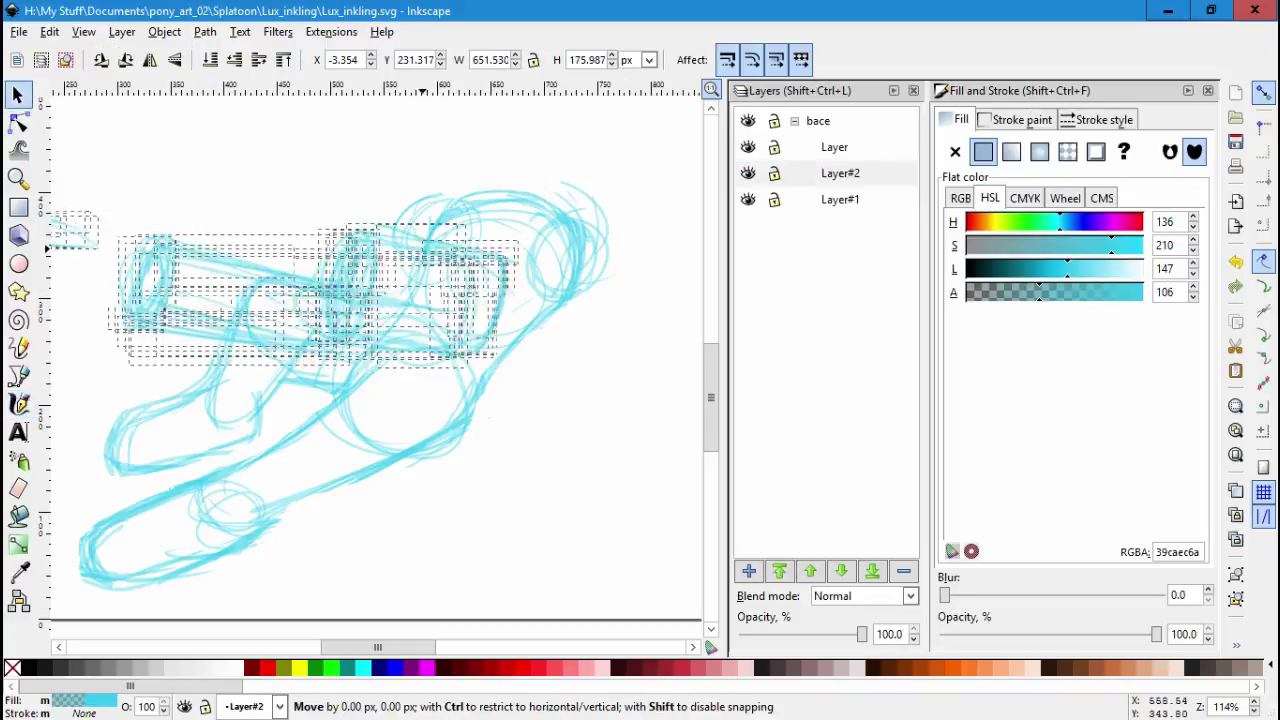
{"action": "left_click_drag", "start_coordinate": [422, 305], "coordinate": [458, 272]}
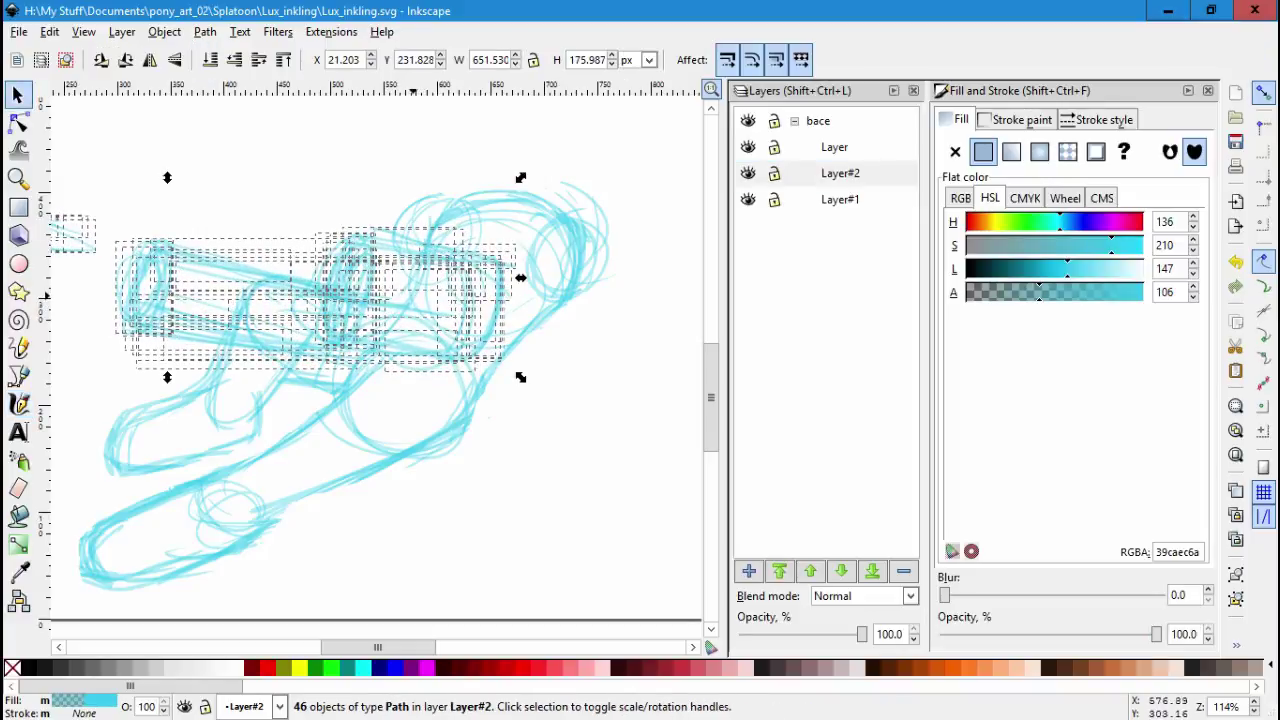
{"action": "key", "text": "Escape"}
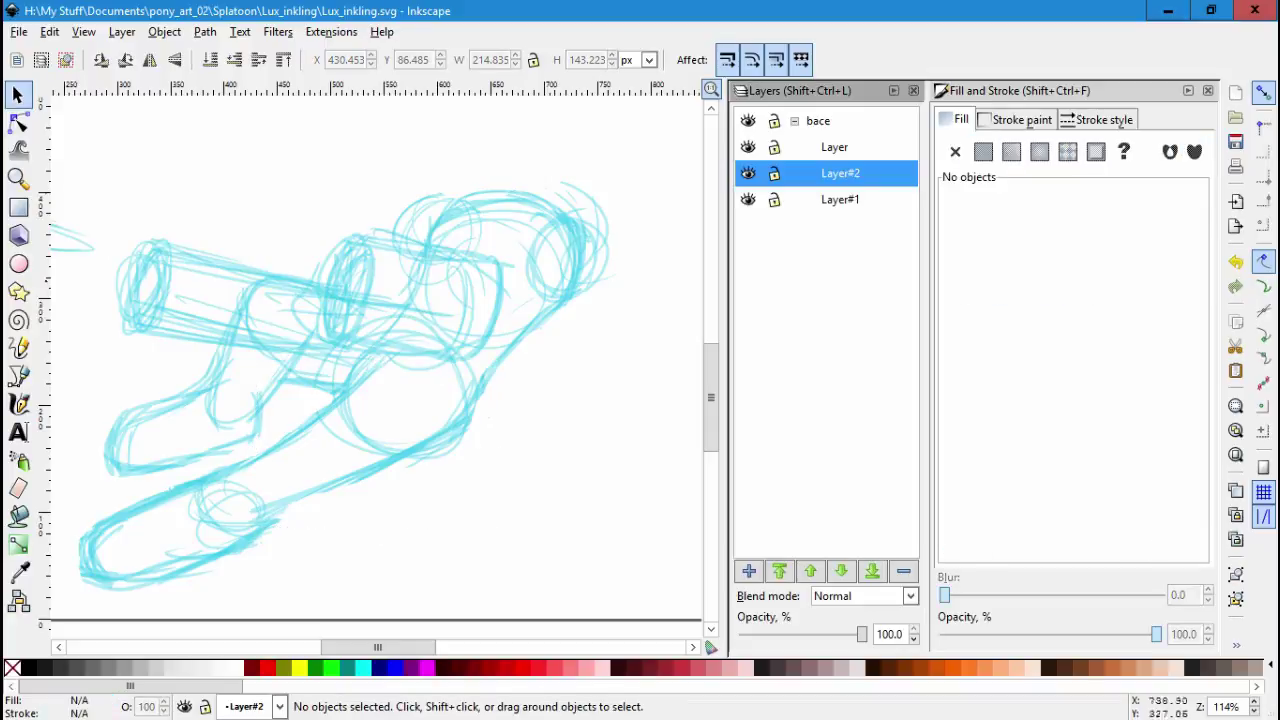
Lock the Layer#1 sublayer that holds the body sketch, leaving nothing selected.
{"action": "scroll", "coordinate": [370, 390], "scroll_direction": "left", "scroll_amount": 5}
{"action": "scroll", "coordinate": [370, 390], "scroll_direction": "left", "scroll_amount": 2}
{"action": "key", "text": "minus"}
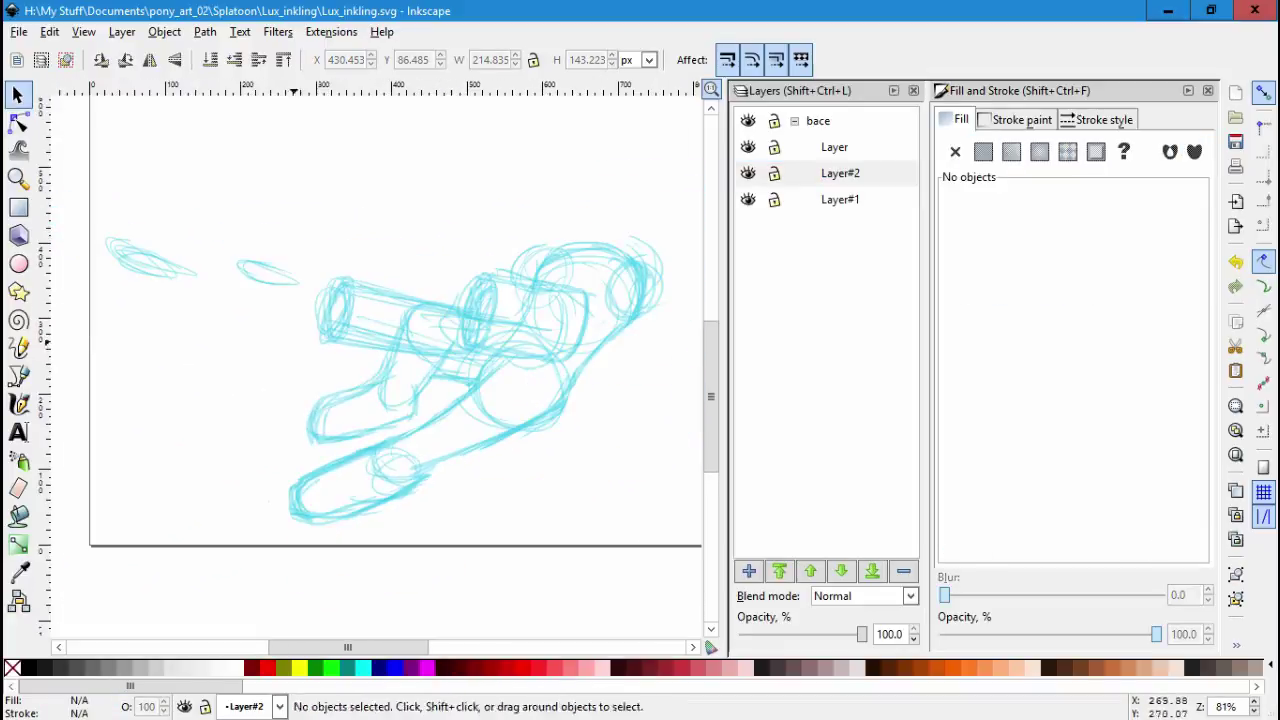
{"action": "left_click_drag", "start_coordinate": [79, 209], "coordinate": [366, 352]}
{"action": "left_click_drag", "start_coordinate": [311, 284], "coordinate": [492, 368]}
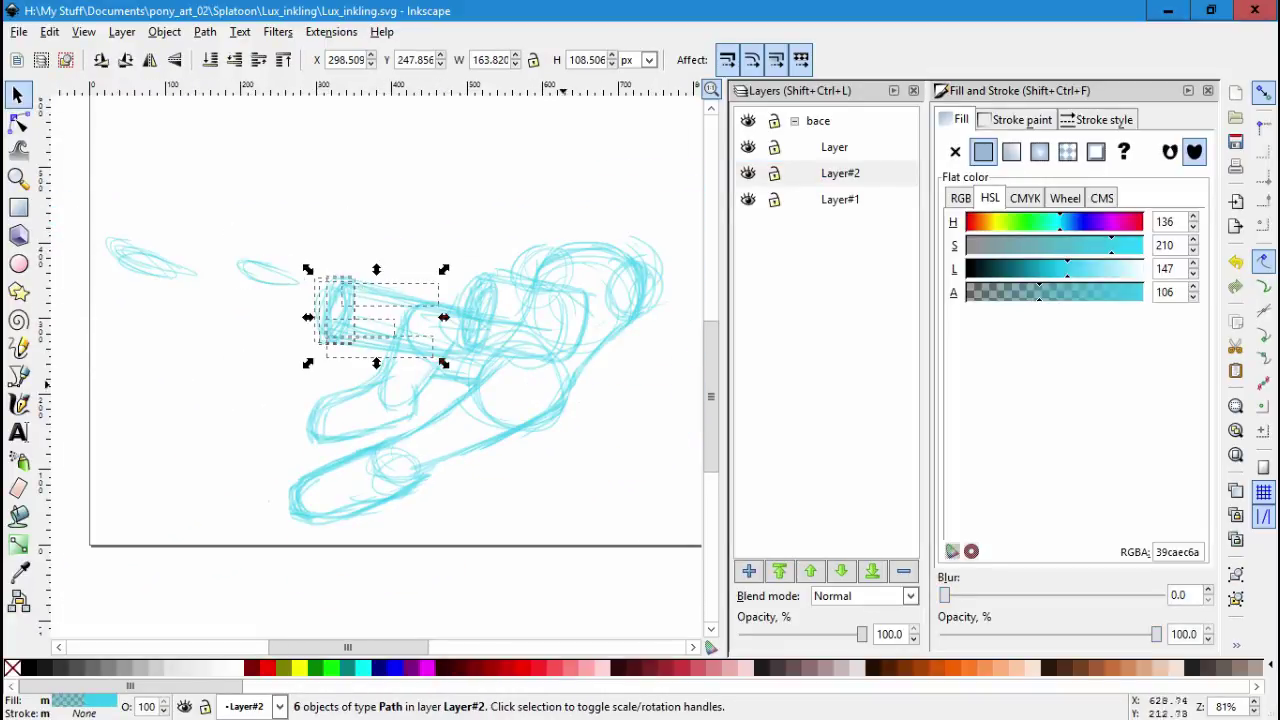
{"action": "left_click_drag", "start_coordinate": [590, 476], "coordinate": [322, 290]}
{"action": "key", "text": "Escape"}
{"action": "left_click", "coordinate": [774, 199]}
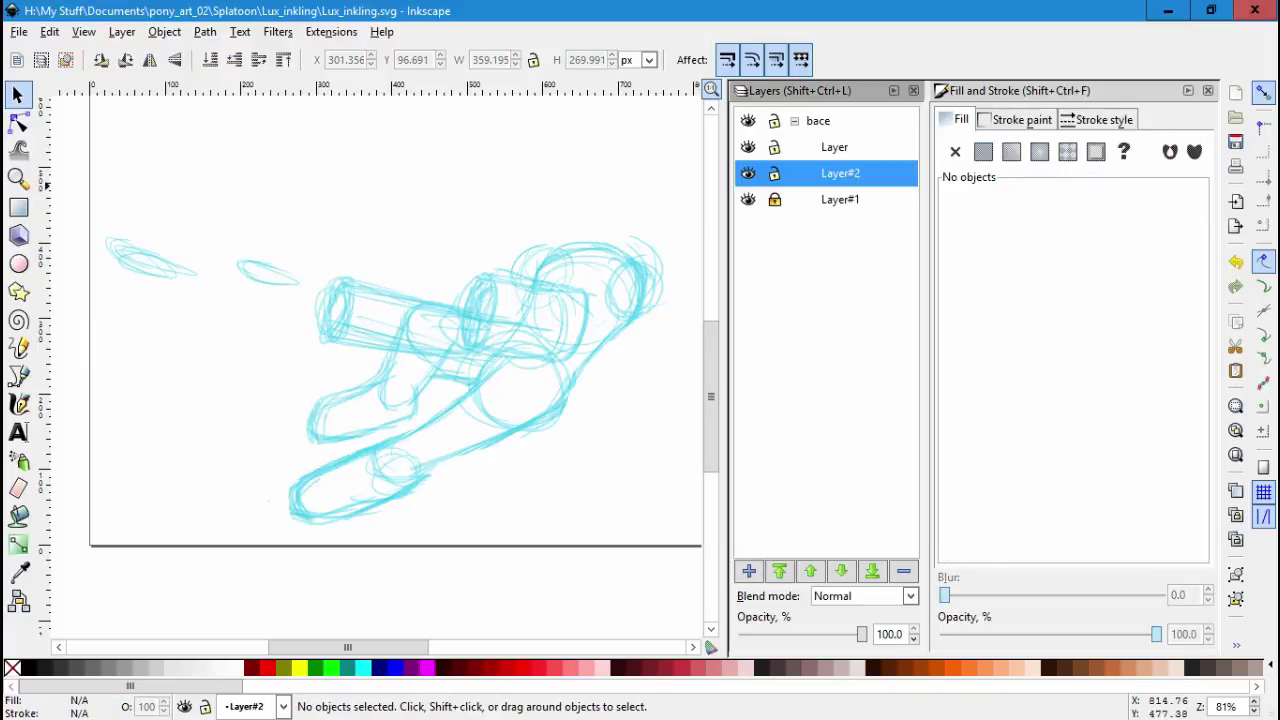
{"action": "left_click_drag", "start_coordinate": [620, 430], "coordinate": [309, 266]}
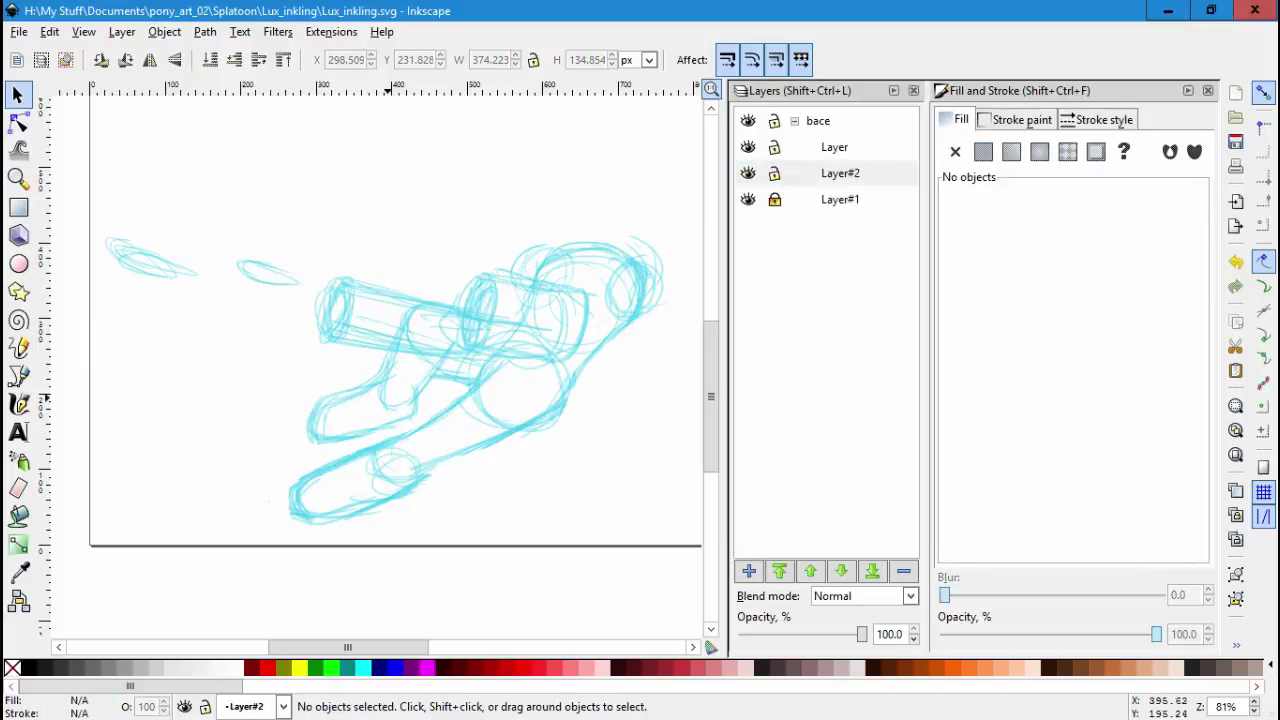
{"action": "left_click", "coordinate": [381, 315]}
{"action": "left_click", "coordinate": [405, 276], "text": "shift"}
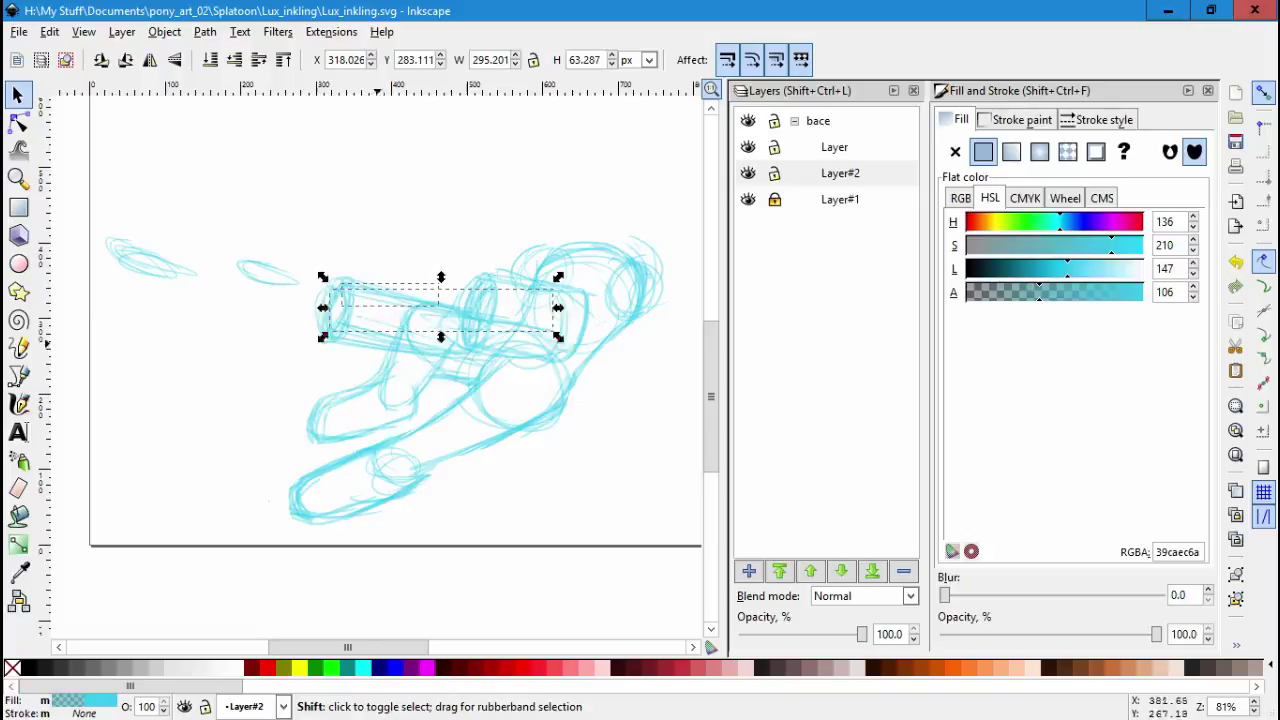
{"action": "left_click", "coordinate": [378, 345], "text": "shift"}
{"action": "key", "text": "Escape"}
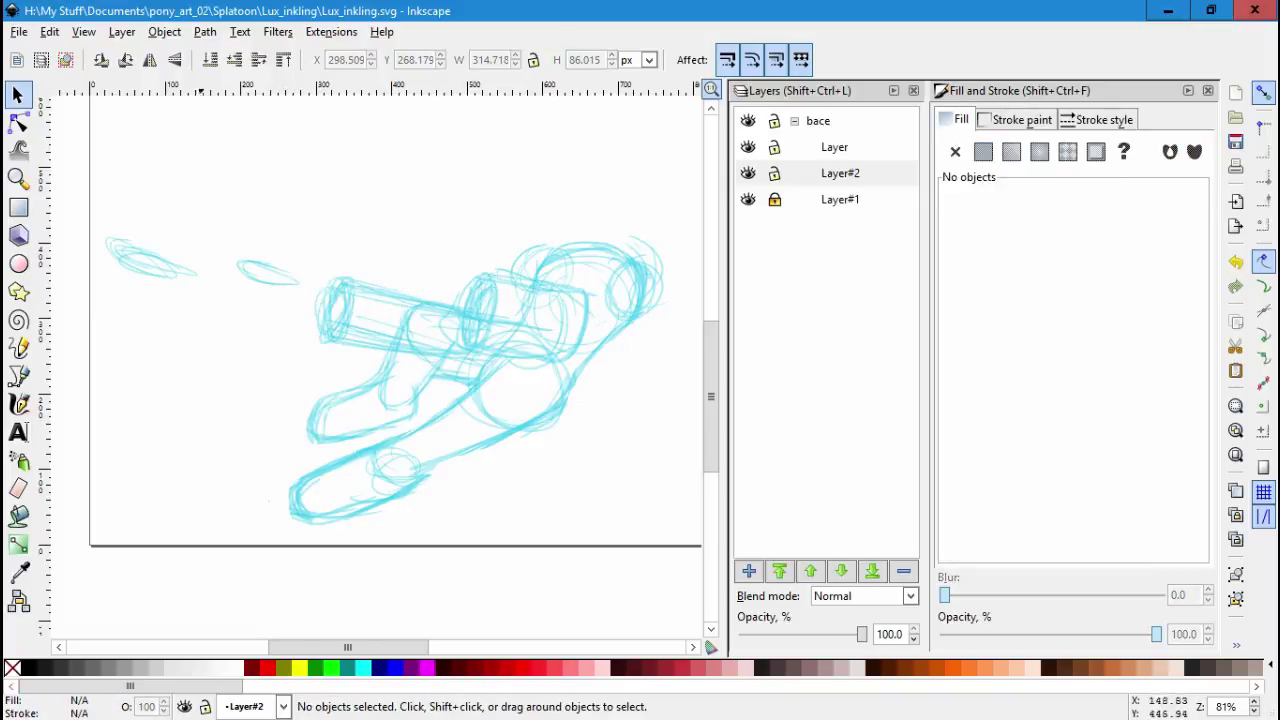
Rotate all the cylinder and oval strokes on Layer#2 by about 12° counterclockwise to level the barrel.
{"action": "key", "text": "ctrl+a"}
{"action": "key", "text": "Escape"}
{"action": "key", "text": "ctrl+a"}
{"action": "left_click_drag", "start_coordinate": [603, 231], "coordinate": [577, 187]}
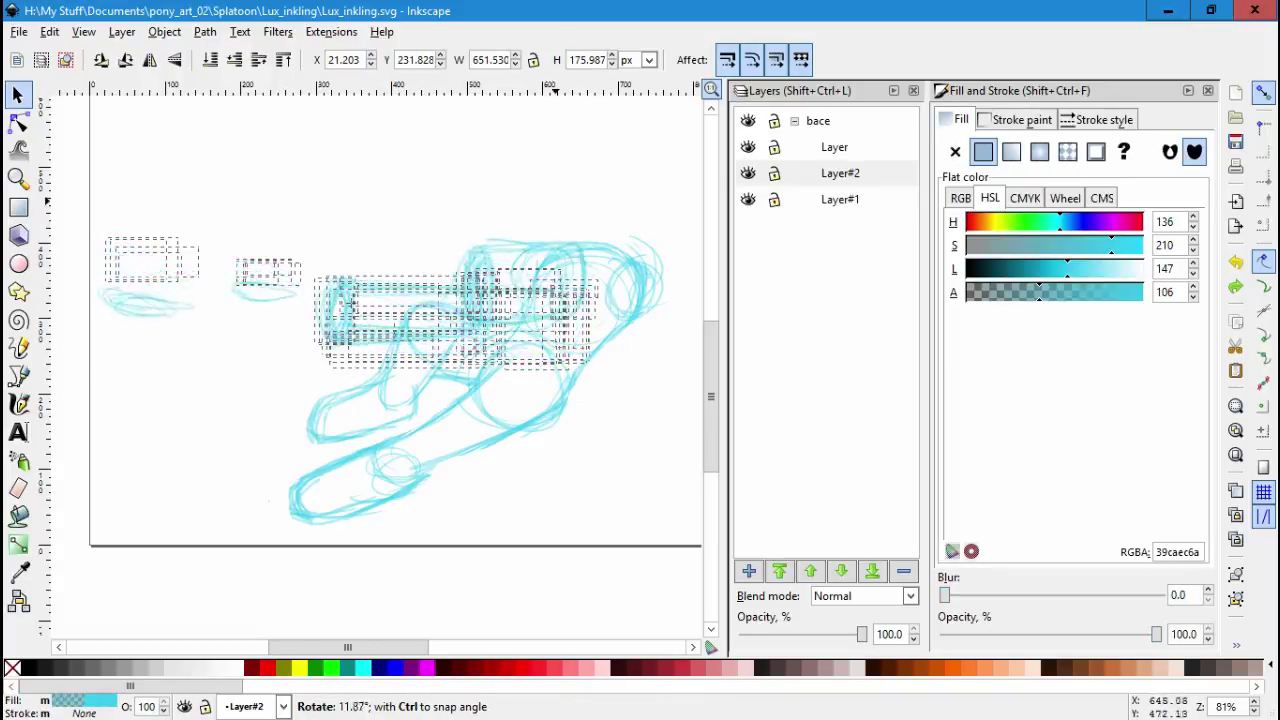
{"action": "key", "text": "Escape"}
{"action": "key", "text": "Escape"}
Undo the last change to the strokes, clear the selection, and lock Layer#1 with the body sketch.
{"action": "left_click_drag", "start_coordinate": [72, 254], "coordinate": [563, 410]}
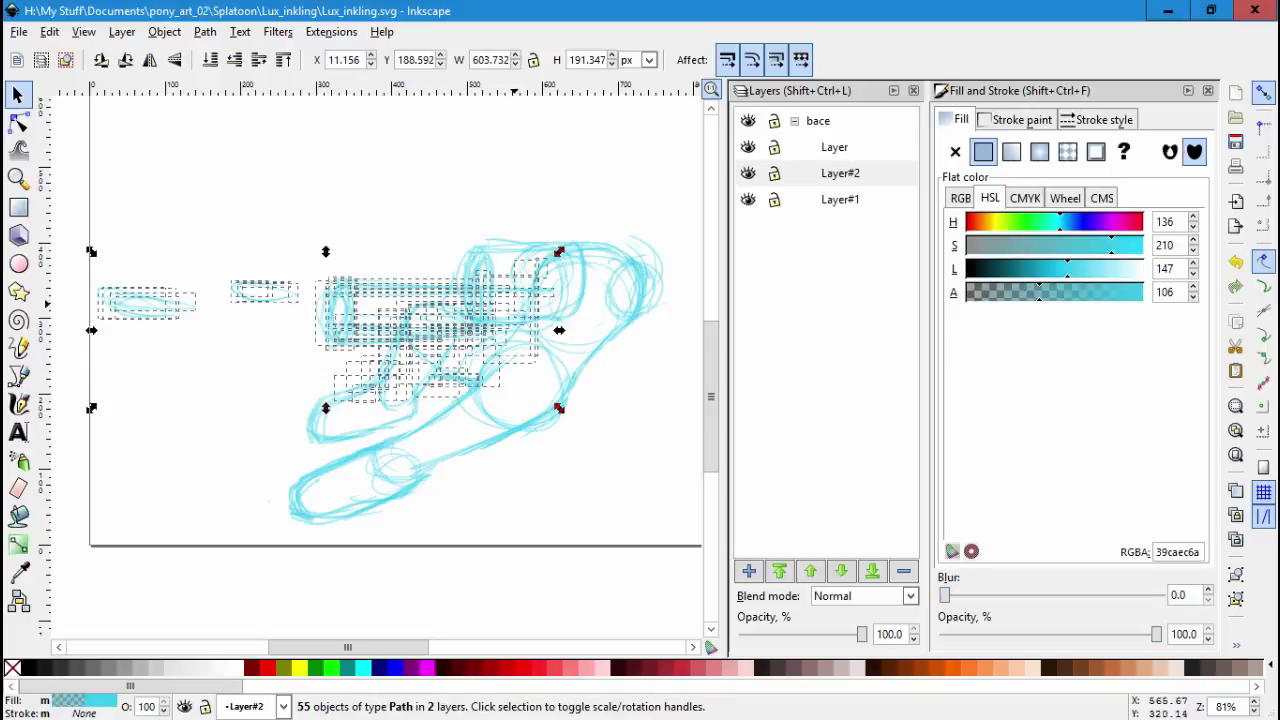
{"action": "key", "text": "ctrl+z"}
{"action": "key", "text": "Escape"}
{"action": "left_click", "coordinate": [774, 199]}
Select all the weapon and oval strokes on Layer#2 and rotate them about 7° clockwise.
{"action": "left_click_drag", "start_coordinate": [75, 395], "coordinate": [612, 285]}
{"action": "key", "text": "Escape"}
{"action": "key", "text": "Escape"}
{"action": "left_click_drag", "start_coordinate": [448, 236], "coordinate": [604, 342]}
{"action": "left_click_drag", "start_coordinate": [539, 254], "coordinate": [537, 259]}
{"action": "key", "text": "Escape"}
{"action": "left_click_drag", "start_coordinate": [94, 488], "coordinate": [594, 292]}
{"action": "left_click", "coordinate": [585, 265]}
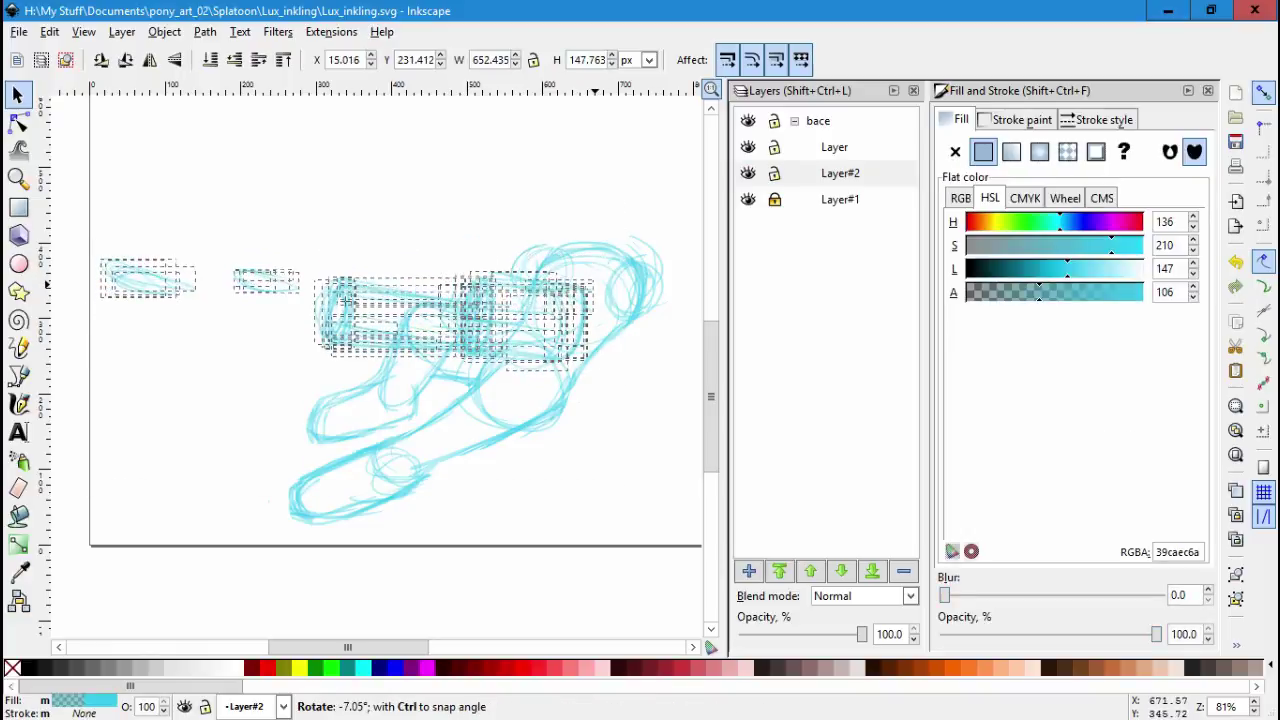
Move all the strokes on Layer#2 about 11 px left and 9 px down, leaving nothing selected.
{"action": "key", "text": "Escape"}
{"action": "key", "text": "ctrl+a"}
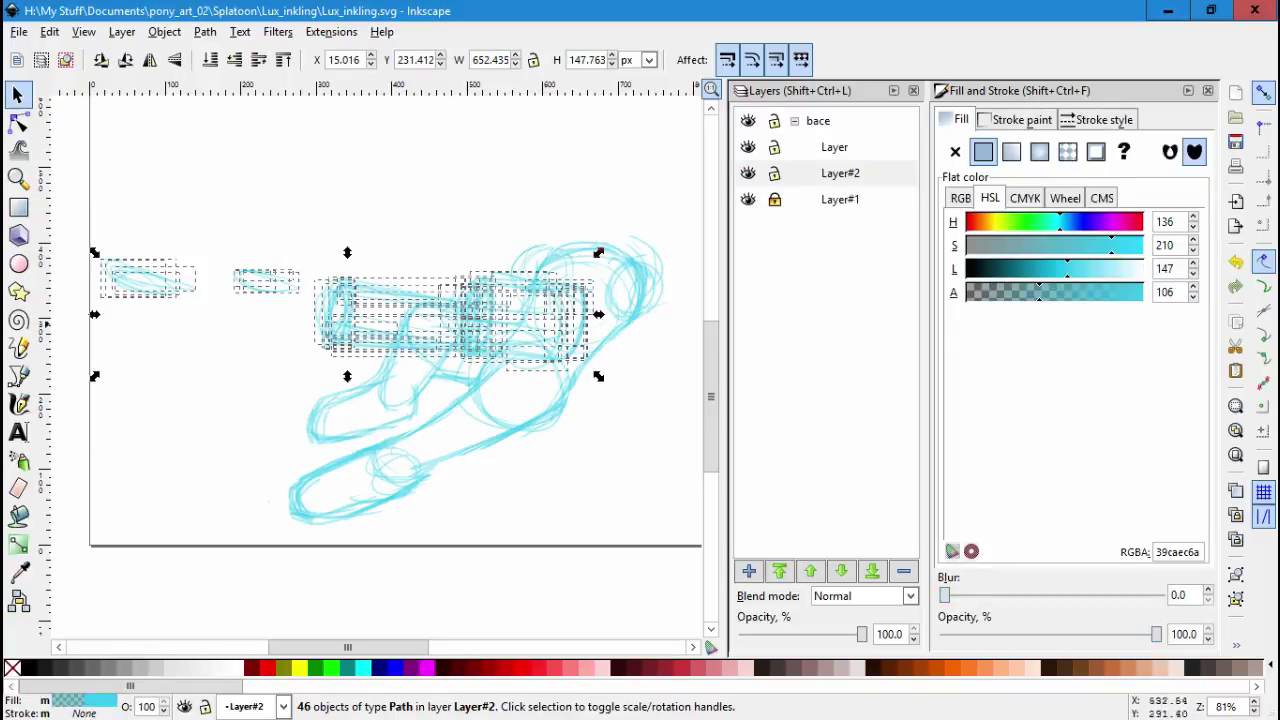
{"action": "left_click_drag", "start_coordinate": [568, 418], "coordinate": [560, 425]}
{"action": "key", "text": "Escape"}
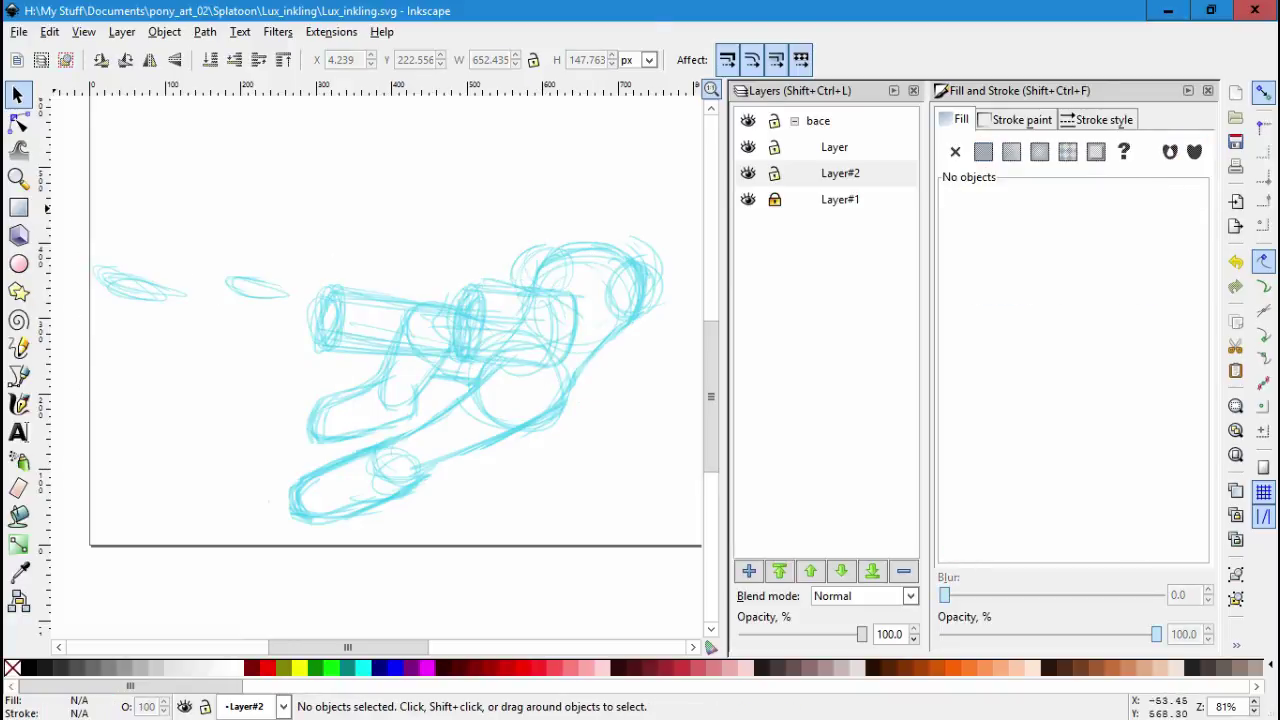
Lock Layer#2 and make the sublayer named Layer active for drawing with the Calligraphy tool.
{"action": "key", "text": "c"}
{"action": "left_click", "coordinate": [834, 147]}
{"action": "key", "text": "ctrl+Page_Down"}
{"action": "scroll", "coordinate": [460, 340], "scroll_direction": "up", "scroll_amount": 3}
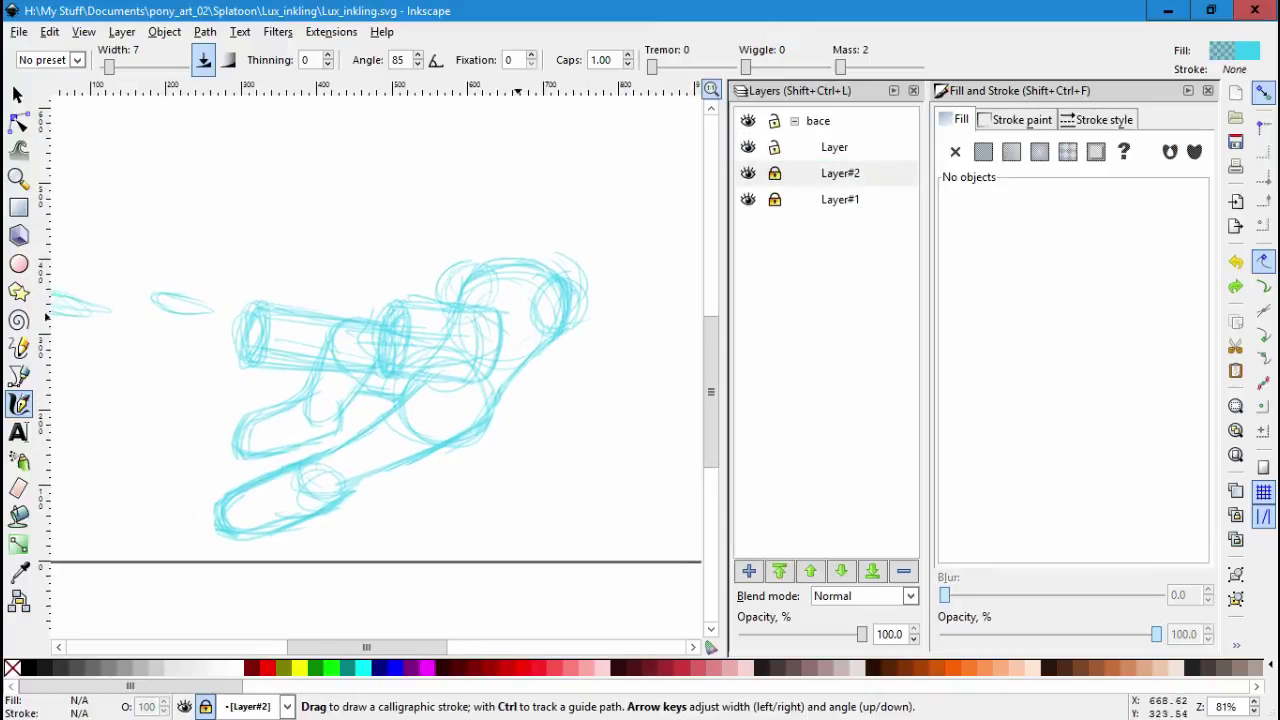
{"action": "scroll", "coordinate": [400, 345], "scroll_direction": "left", "scroll_amount": 3}
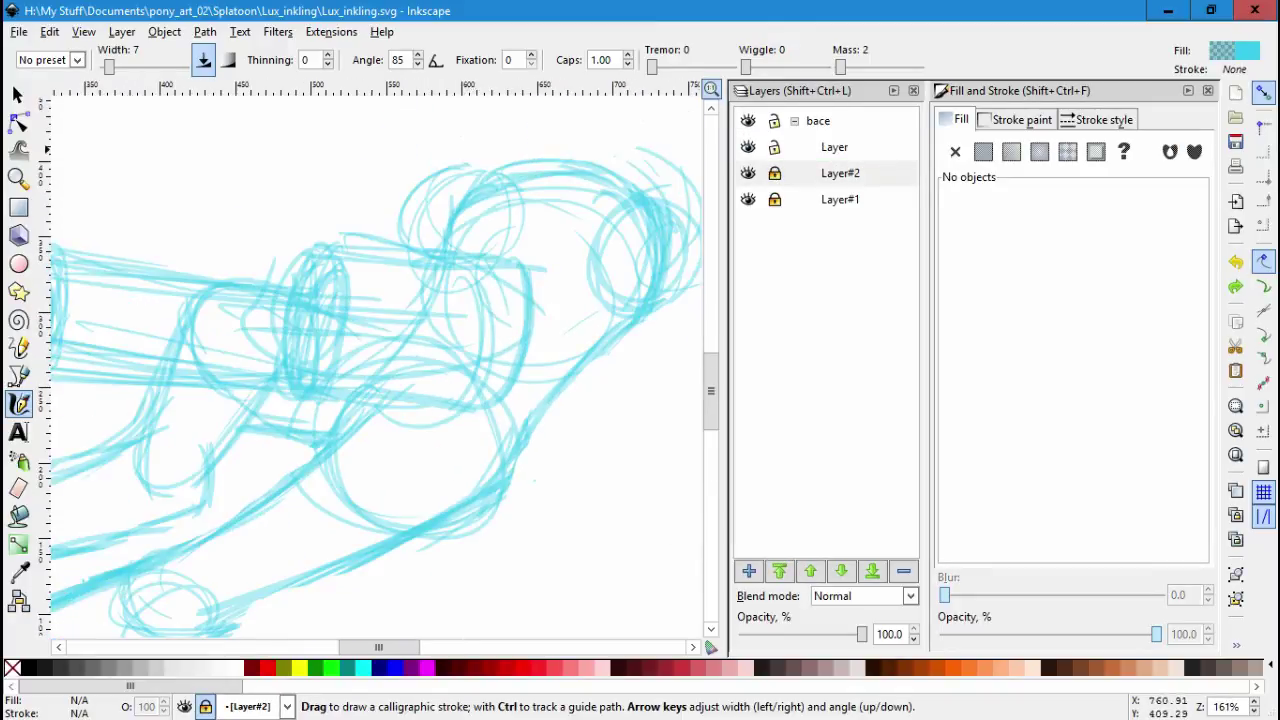
{"action": "key", "text": "ctrl+Page_Up"}
Sketch a bent arm in light-blue calligraphic strokes, ending in a small hand circle over the rear of the weapon.
{"action": "left_click_drag", "start_coordinate": [504, 162], "coordinate": [548, 300]}
{"action": "mouse_move", "coordinate": [394, 323]}
{"action": "left_mouse_down"}
{"action": "mouse_move", "coordinate": [540, 338]}
{"action": "mouse_move", "coordinate": [378, 325]}
{"action": "mouse_move", "coordinate": [410, 312]}
{"action": "left_mouse_up"}
{"action": "key", "text": "space"}
{"action": "scroll", "coordinate": [384, 320], "scroll_direction": "left", "scroll_amount": 4}
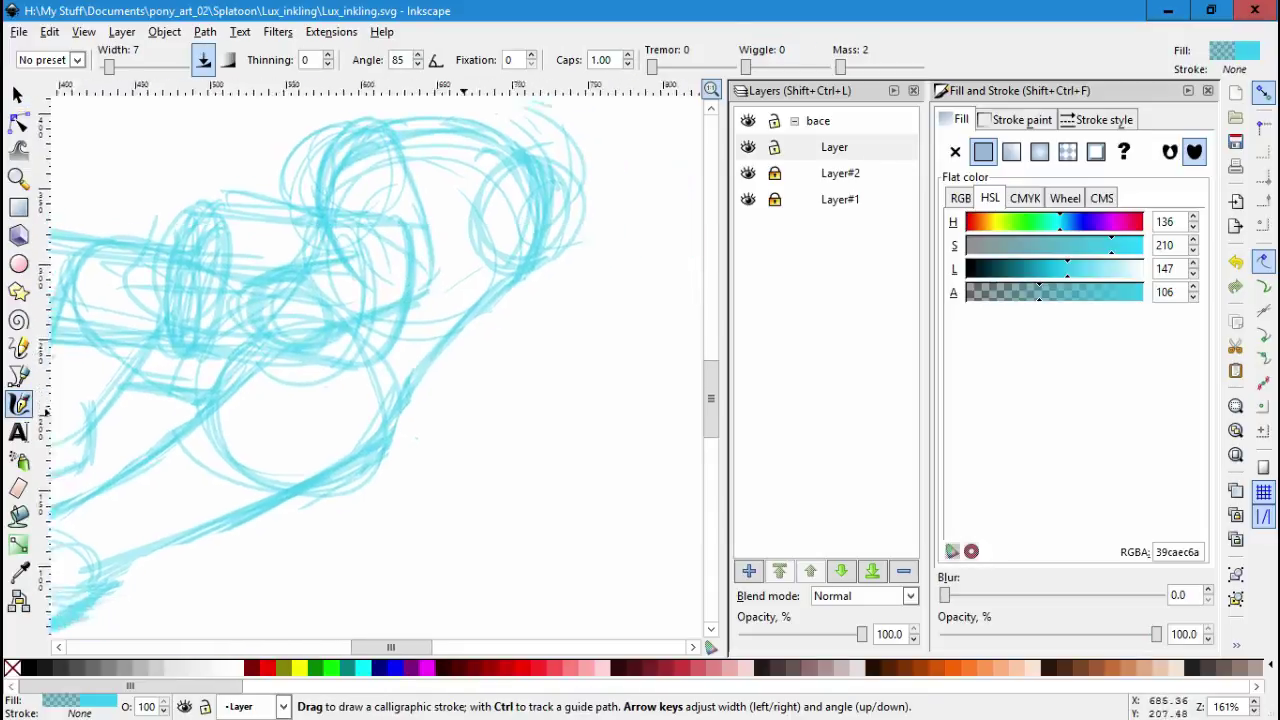
{"action": "scroll", "coordinate": [375, 360], "scroll_direction": "right", "scroll_amount": 5}
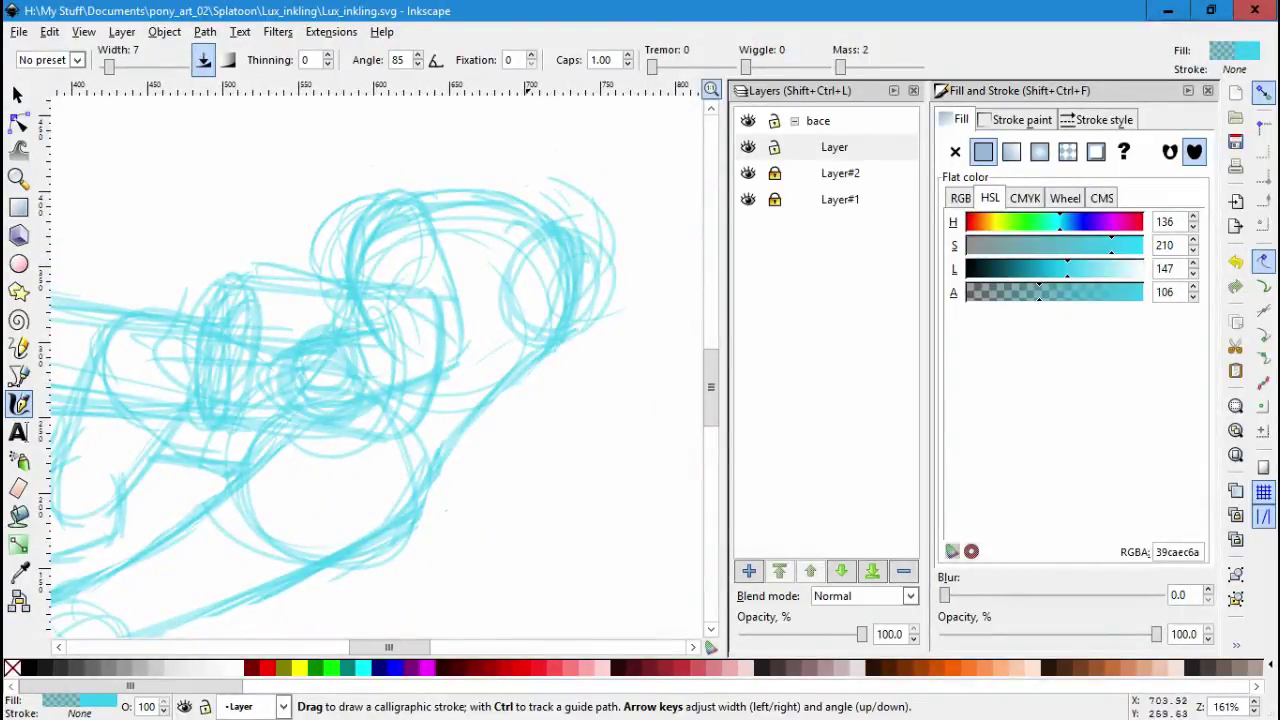
{"action": "key", "text": "Escape"}
{"action": "key", "text": "minus"}
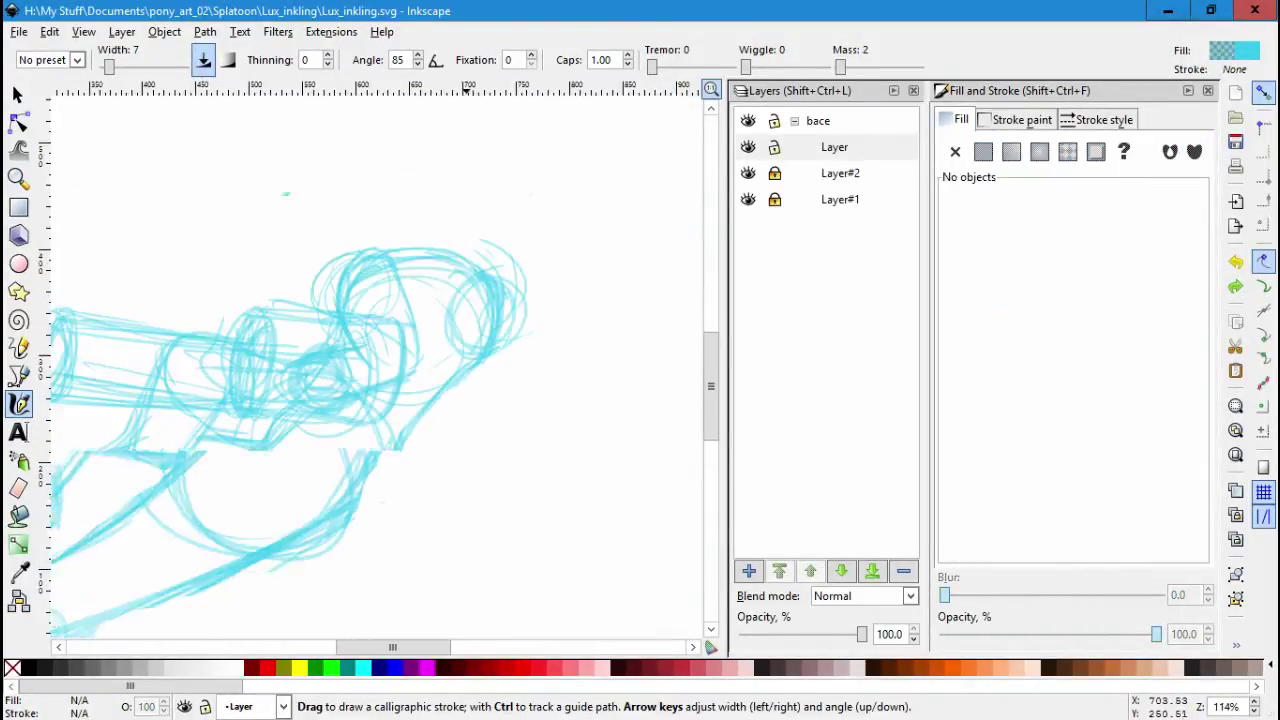
Lock Layer, unlock Layer#2, and move all its weapon strokes about 26 px left and 22 px down.
{"action": "key", "text": "minus"}
{"action": "scroll", "coordinate": [375, 360], "scroll_direction": "down", "scroll_amount": 2}
{"action": "scroll", "coordinate": [375, 360], "scroll_direction": "left", "scroll_amount": 3}
{"action": "key", "text": "s"}
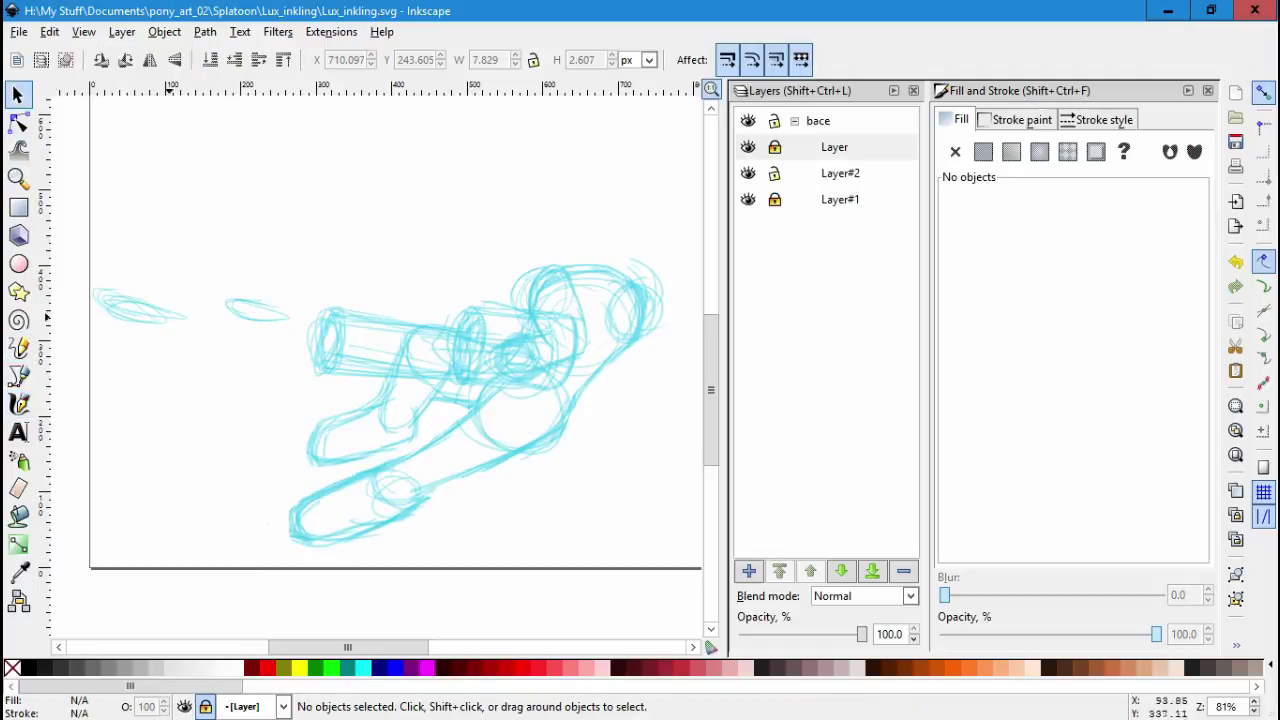
{"action": "left_click_drag", "start_coordinate": [168, 318], "coordinate": [570, 342]}
{"action": "scroll", "coordinate": [565, 354], "scroll_direction": "up", "scroll_amount": 3, "text": "ctrl"}
{"action": "left_click_drag", "start_coordinate": [445, 224], "coordinate": [384, 260]}
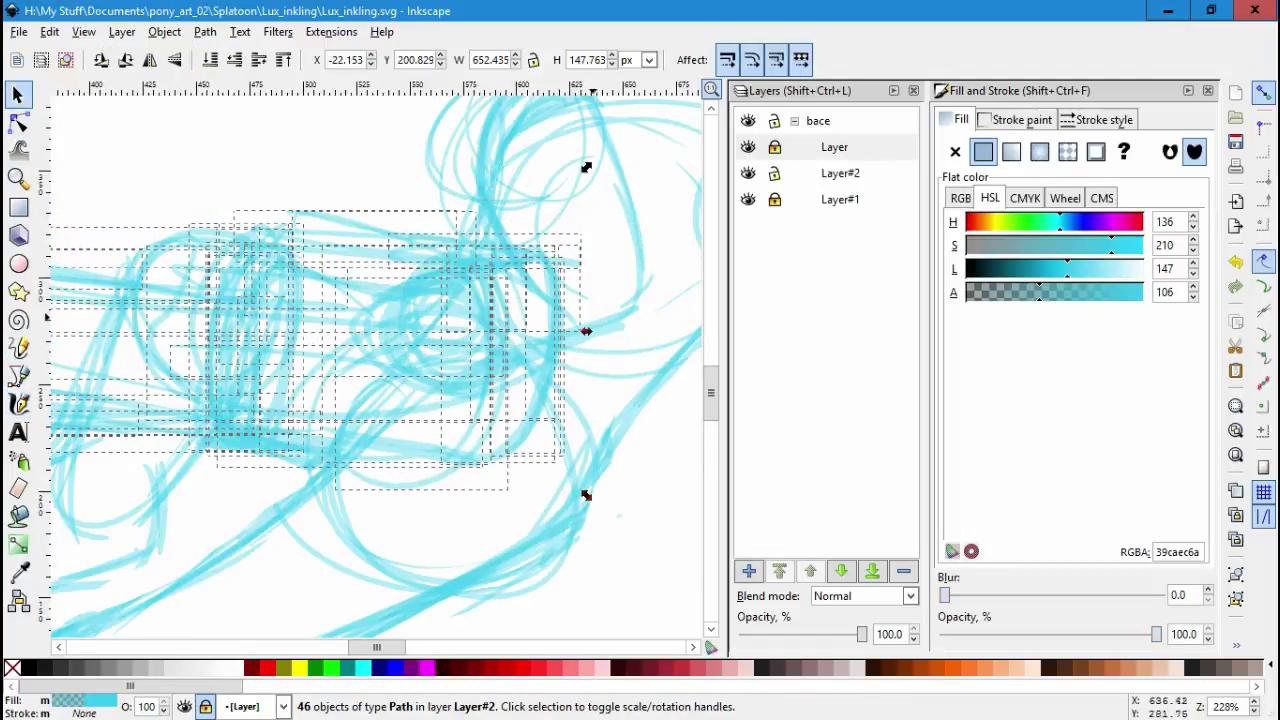
{"action": "scroll", "coordinate": [440, 403], "scroll_direction": "down", "scroll_amount": 3, "text": "ctrl"}
{"action": "scroll", "coordinate": [468, 320], "scroll_direction": "left", "scroll_amount": 2}
Rotate the Layer#2 strokes slightly clockwise and shift them a little back to the right.
{"action": "left_click", "coordinate": [423, 369]}
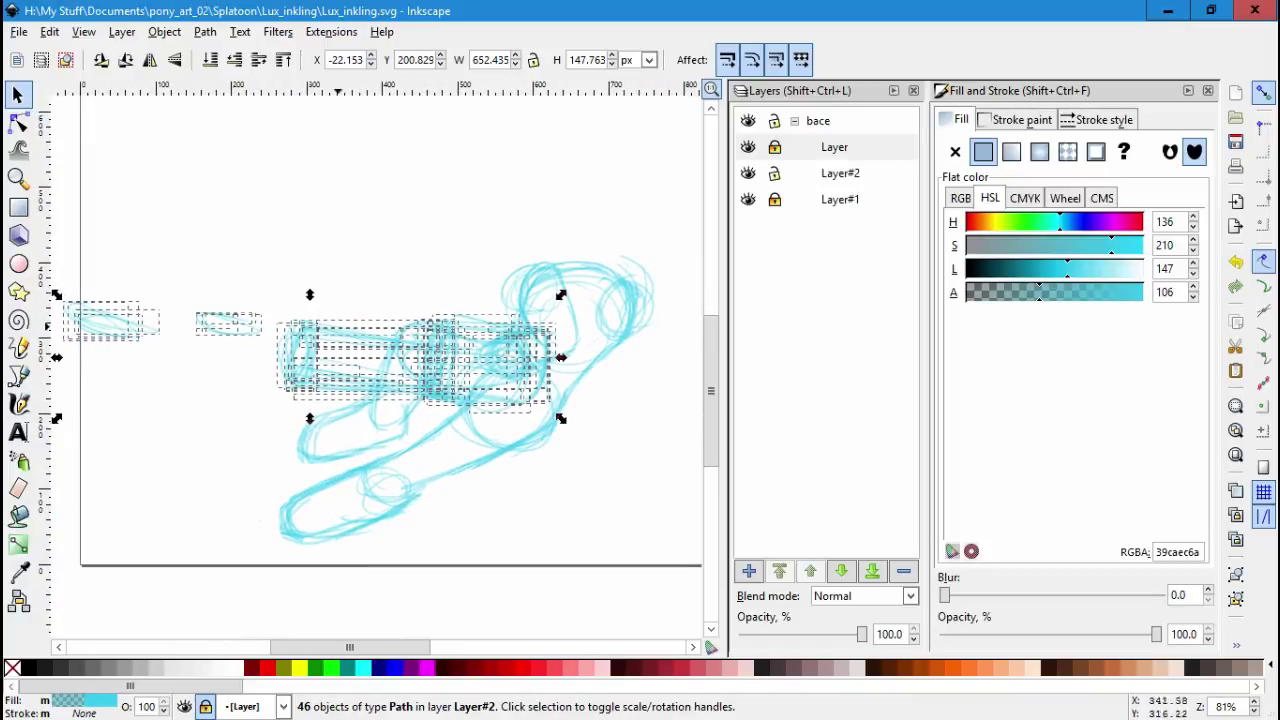
{"action": "left_click_drag", "start_coordinate": [560, 287], "coordinate": [558, 295]}
{"action": "left_click_drag", "start_coordinate": [403, 339], "coordinate": [417, 334]}
{"action": "left_click", "coordinate": [614, 531]}
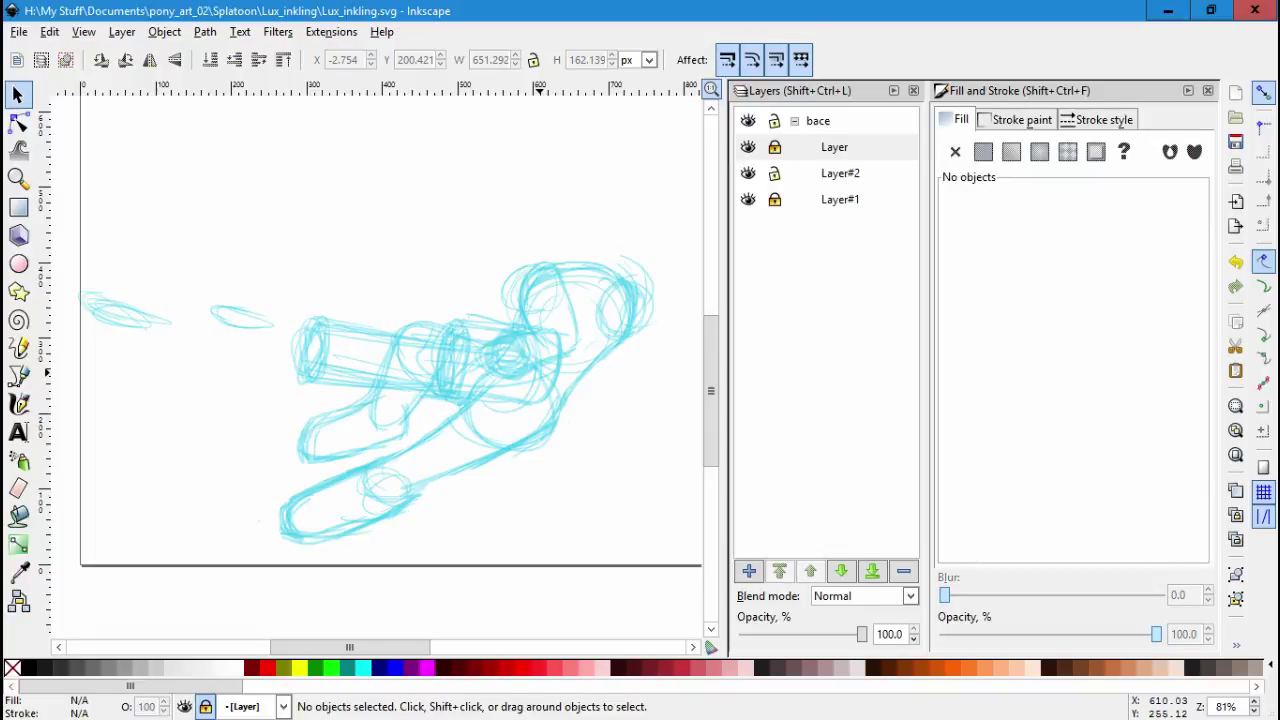
Reselect all the Layer#2 strokes and rotate them a few degrees clockwise so the barrel's front end rises.
{"action": "key", "text": "ctrl+a"}
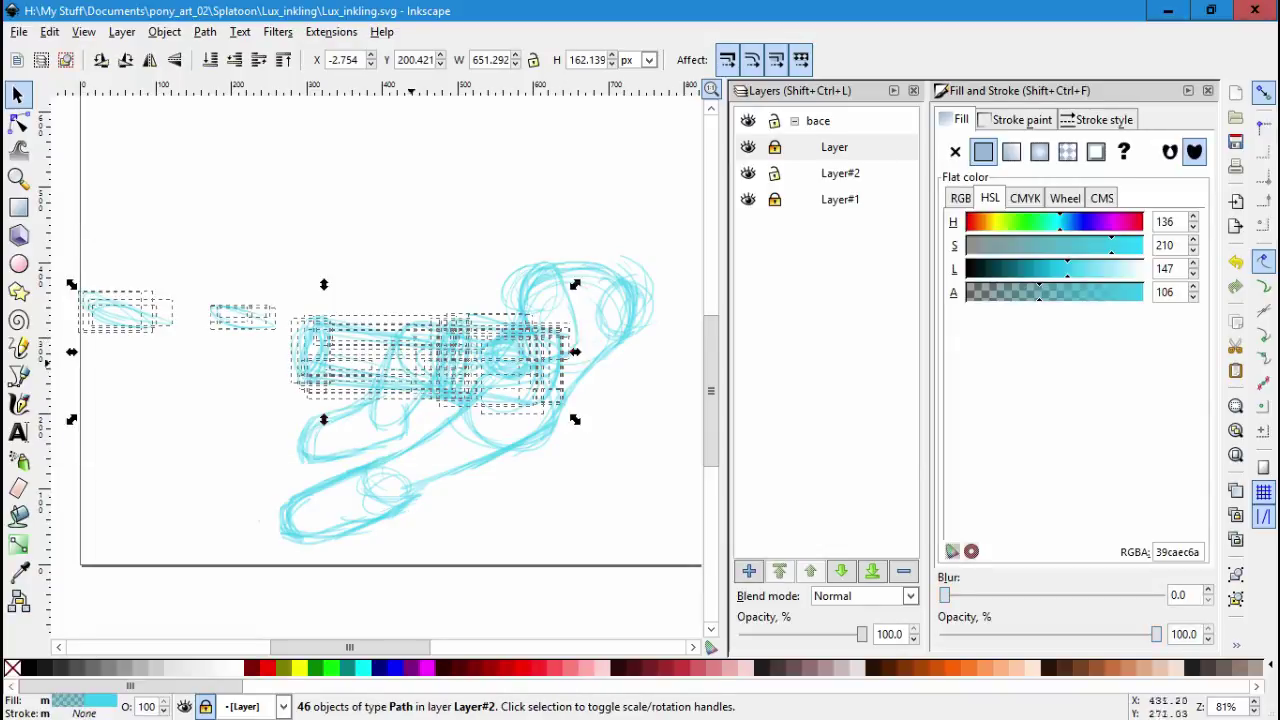
{"action": "left_click_drag", "start_coordinate": [71, 285], "coordinate": [75, 266]}
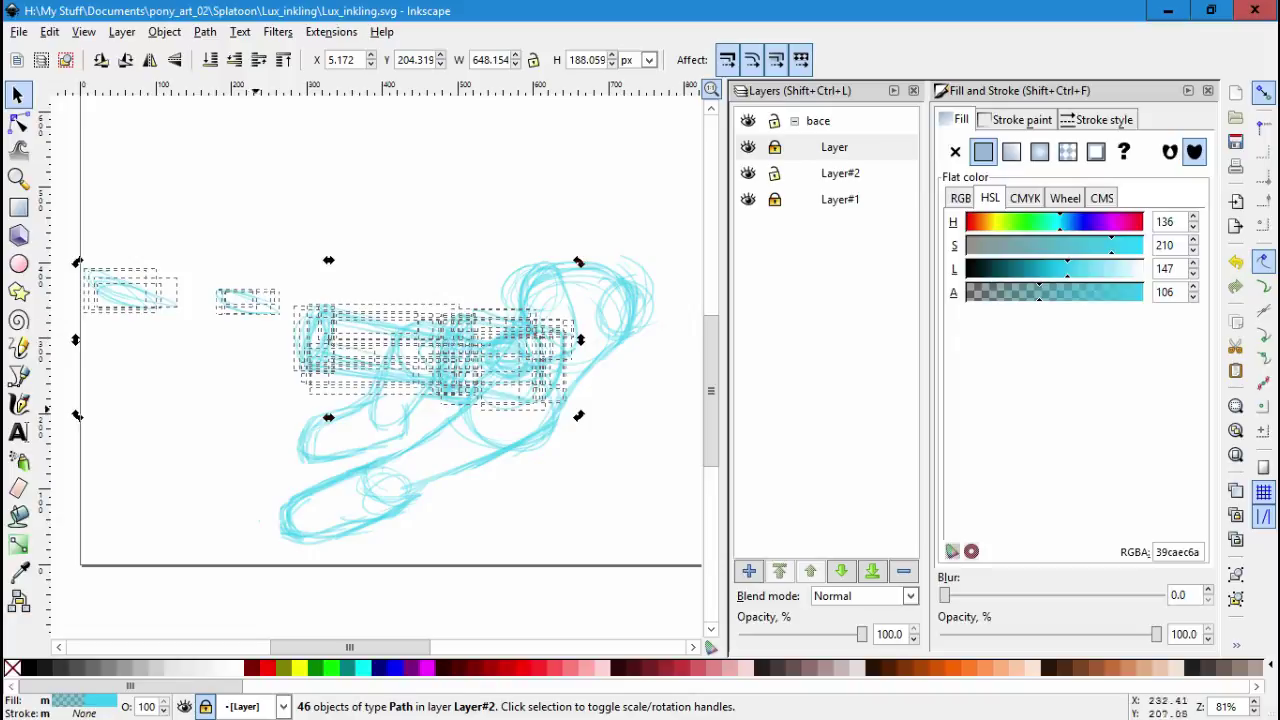
{"action": "key", "text": "Escape"}
Move all the Layer#2 strokes about 16 px left and 5 px up, and rotate them slightly further clockwise.
{"action": "key", "text": "ctrl+a"}
{"action": "left_click_drag", "start_coordinate": [403, 345], "coordinate": [390, 341]}
{"action": "key", "text": "Escape"}
{"action": "key", "text": "ctrl+a"}
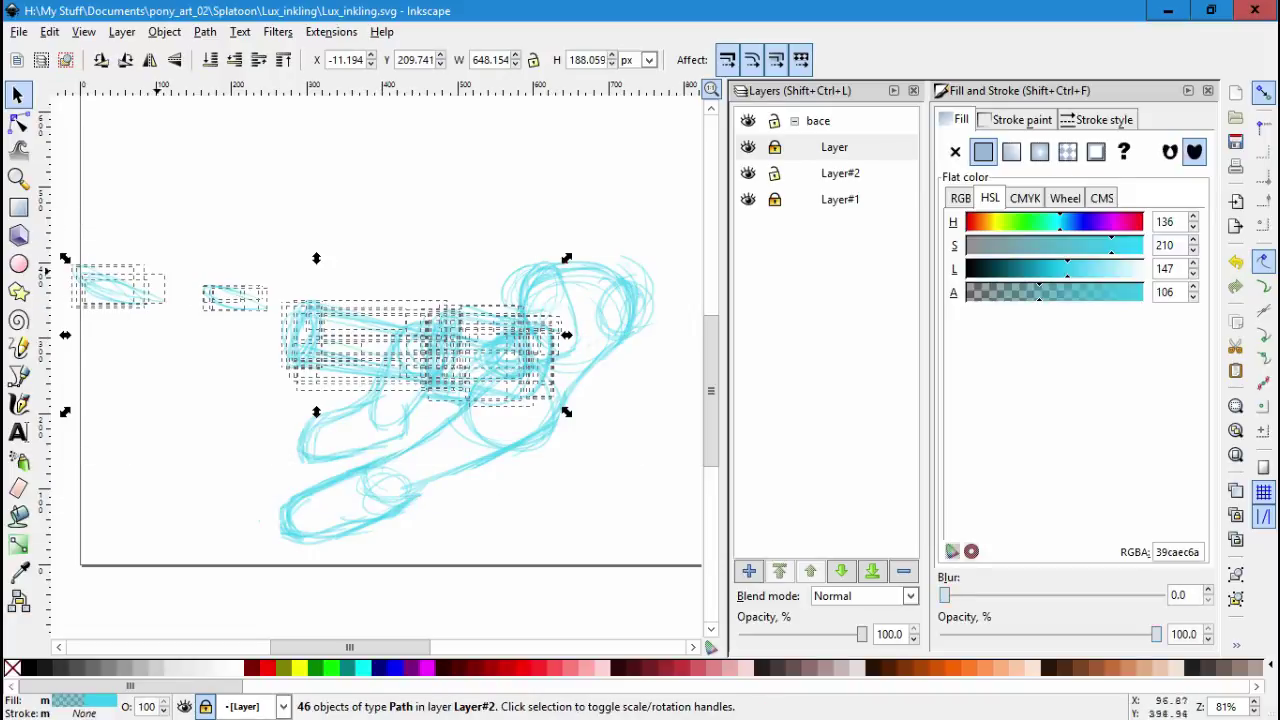
{"action": "left_click", "coordinate": [390, 340]}
{"action": "left_click_drag", "start_coordinate": [63, 257], "coordinate": [66, 247]}
{"action": "key", "text": "Escape"}
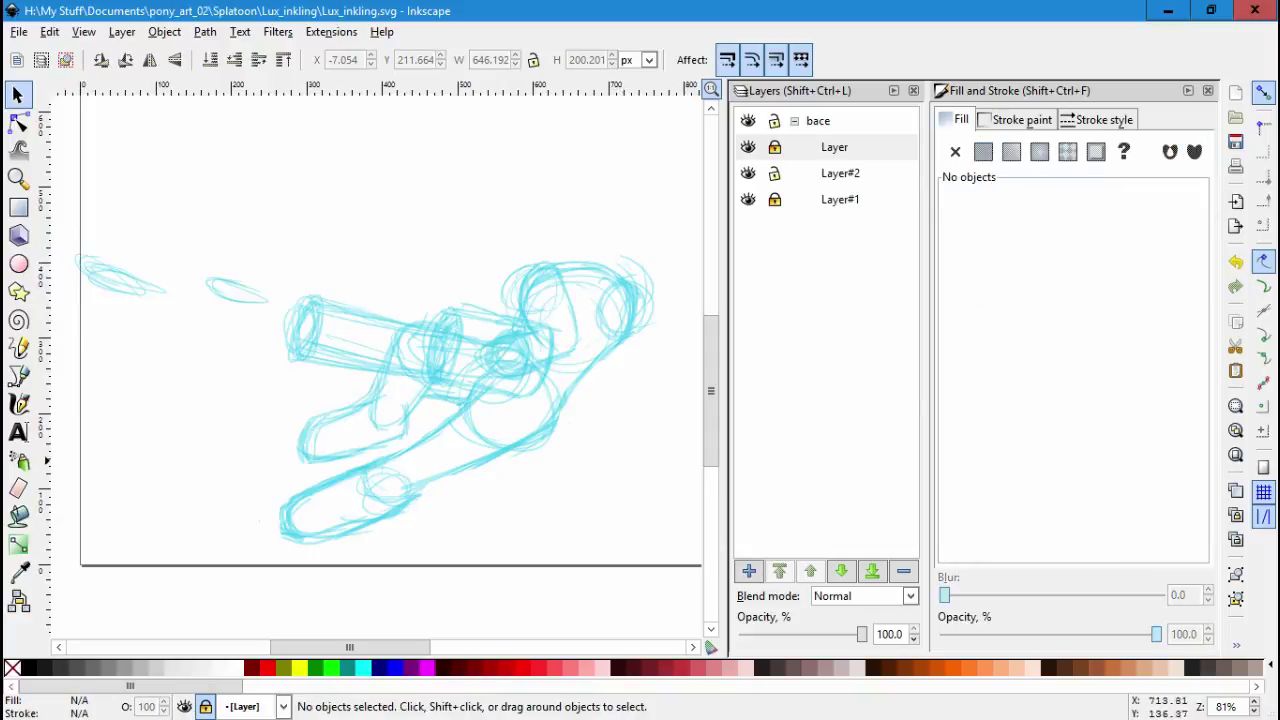
On the unlocked Layer, sketch a hand circle over the weapon's middle joint and two long arm lines to the rear shoulder.
{"action": "left_click", "coordinate": [774, 147]}
{"action": "key", "text": "c"}
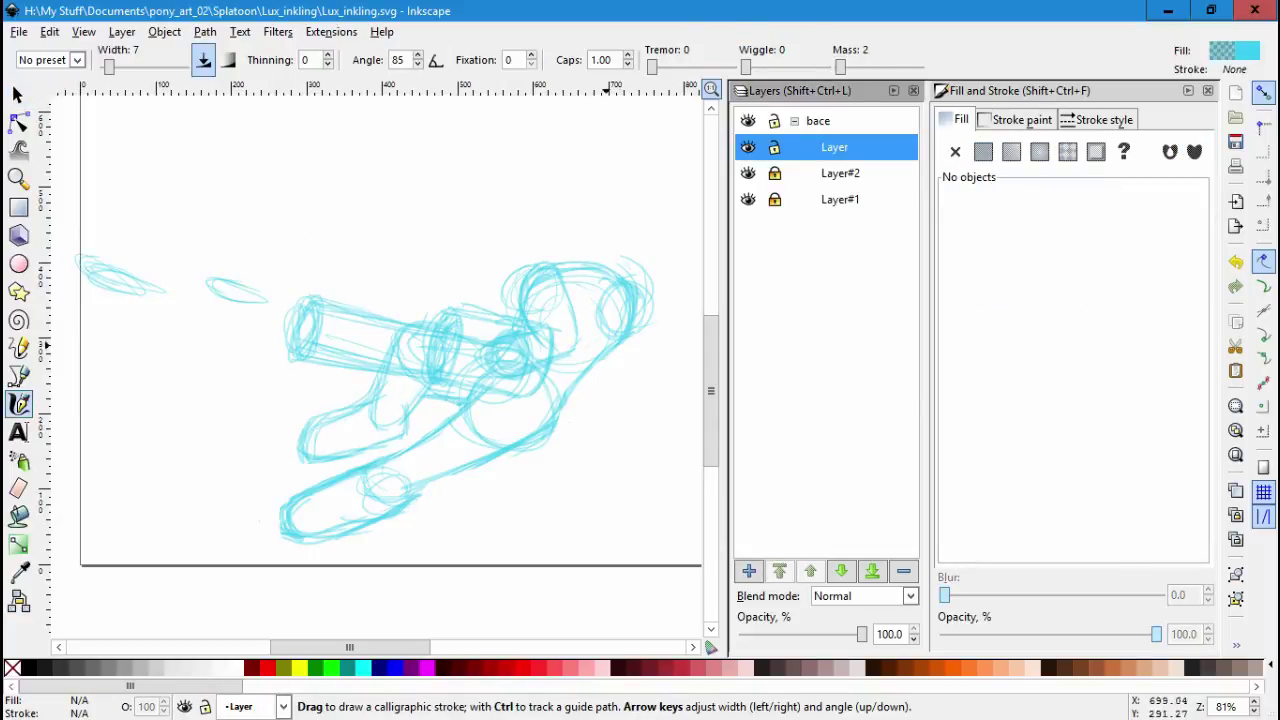
{"action": "scroll", "coordinate": [665, 325], "scroll_direction": "up", "scroll_amount": 2}
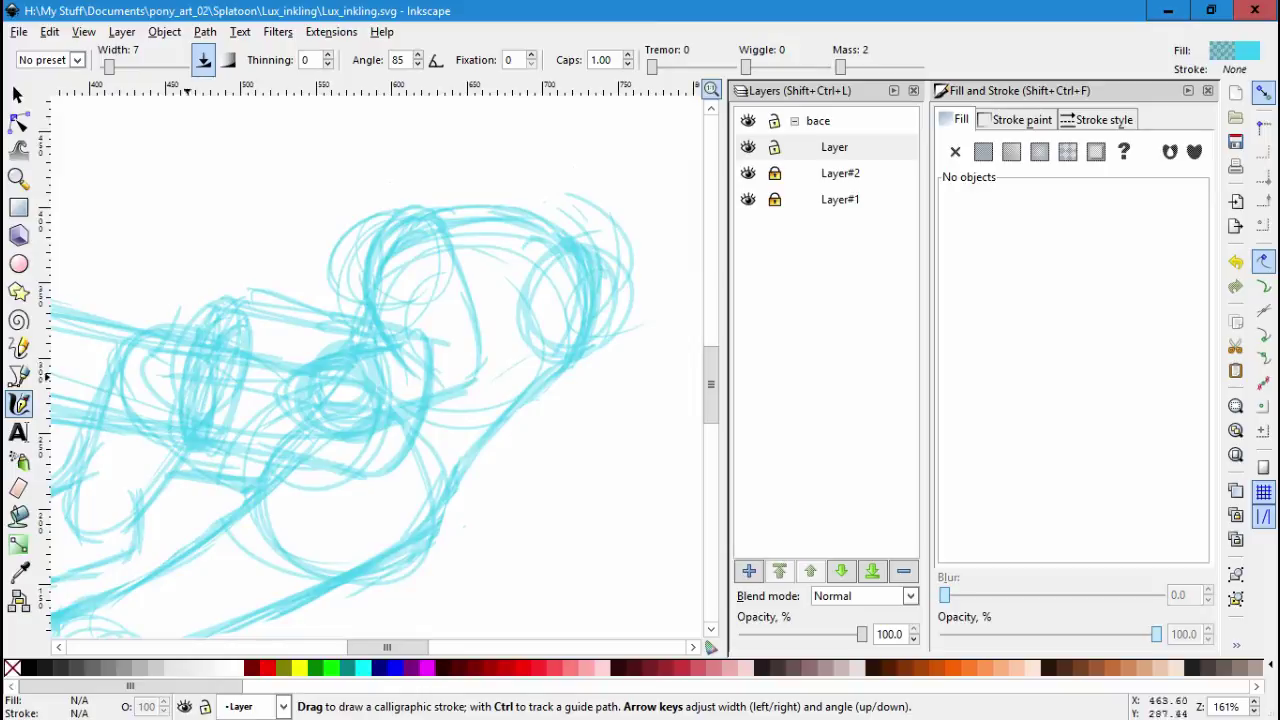
{"action": "left_click_drag", "start_coordinate": [170, 318], "coordinate": [197, 302]}
{"action": "left_click_drag", "start_coordinate": [466, 277], "coordinate": [510, 265]}
{"action": "left_click_drag", "start_coordinate": [228, 299], "coordinate": [266, 302]}
{"action": "mouse_move", "coordinate": [530, 264]}
{"action": "left_mouse_down"}
{"action": "mouse_move", "coordinate": [238, 292]}
{"action": "mouse_move", "coordinate": [245, 350]}
{"action": "left_mouse_up"}
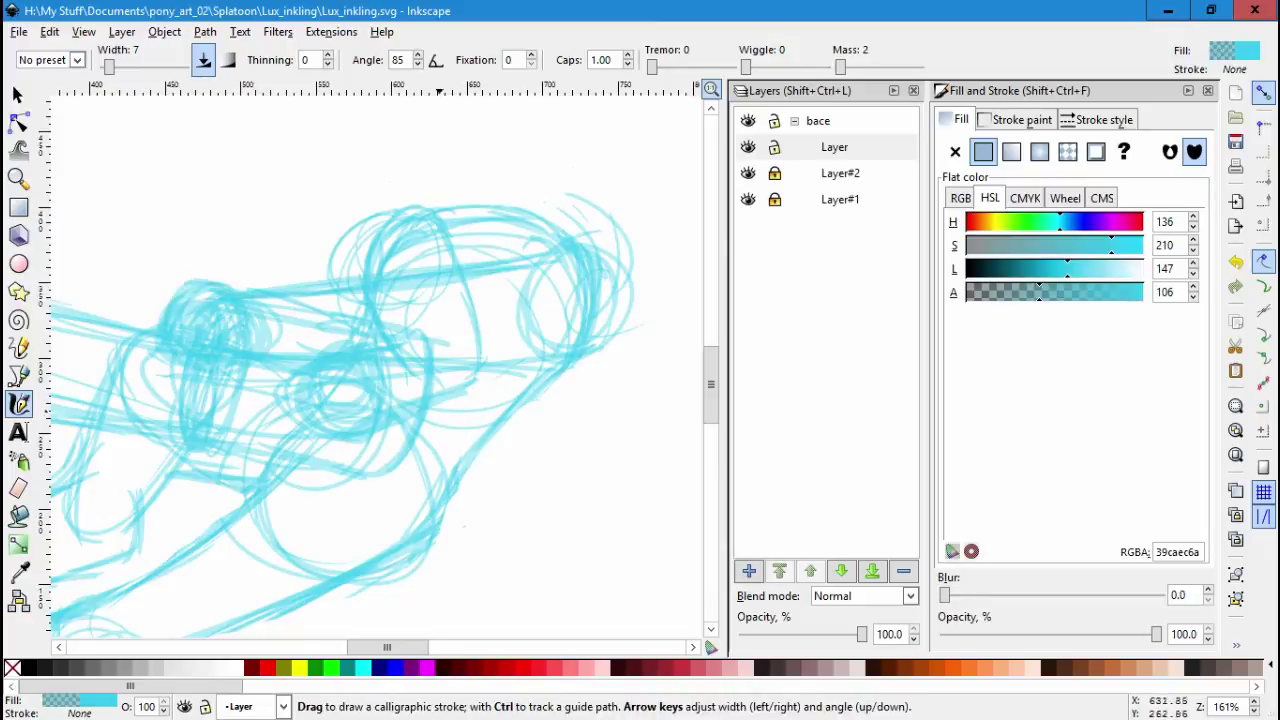
Try tracing the front hand and the arm's upper edge on Layer in darker blue with hue 156, and undo those strokes.
{"action": "scroll", "coordinate": [380, 360], "scroll_direction": "left", "scroll_amount": 3}
{"action": "scroll", "coordinate": [380, 360], "scroll_direction": "up", "scroll_amount": 2}
{"action": "left_click_drag", "start_coordinate": [268, 273], "coordinate": [255, 282]}
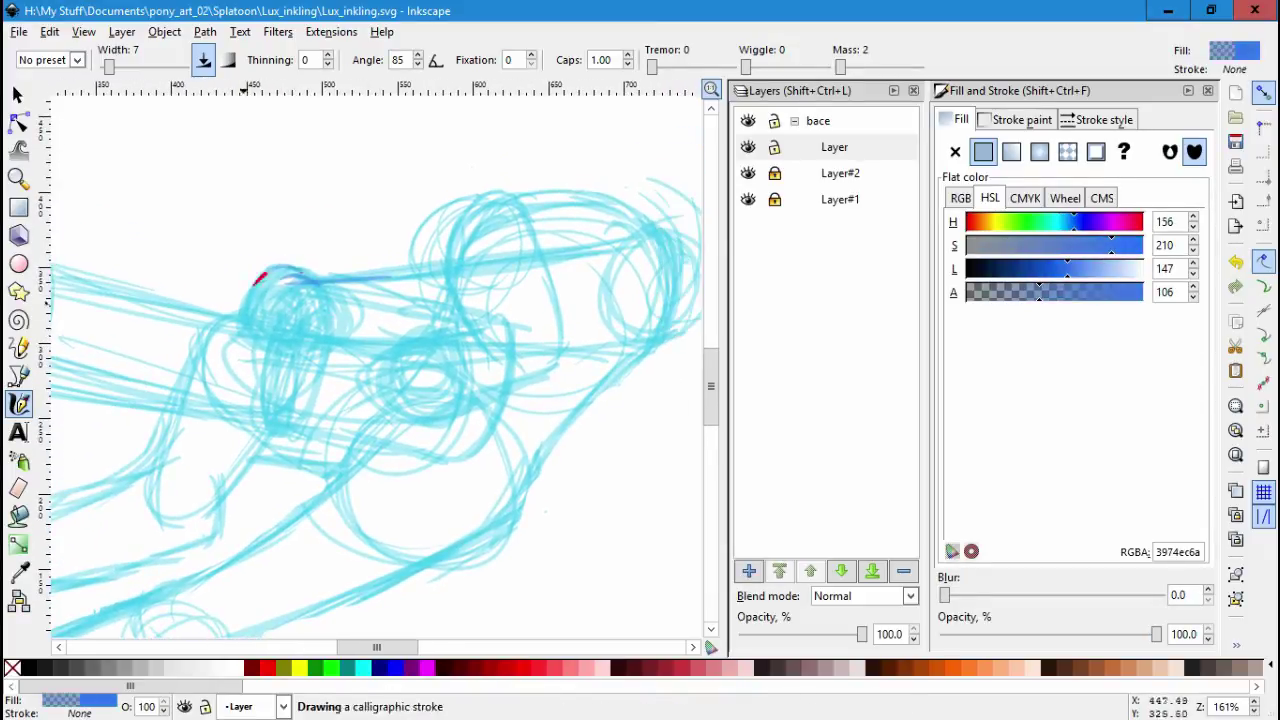
{"action": "left_click_drag", "start_coordinate": [480, 260], "coordinate": [316, 274]}
{"action": "scroll", "coordinate": [380, 360], "scroll_direction": "left", "scroll_amount": 1}
{"action": "scroll", "coordinate": [380, 360], "scroll_direction": "up", "scroll_amount": 1}
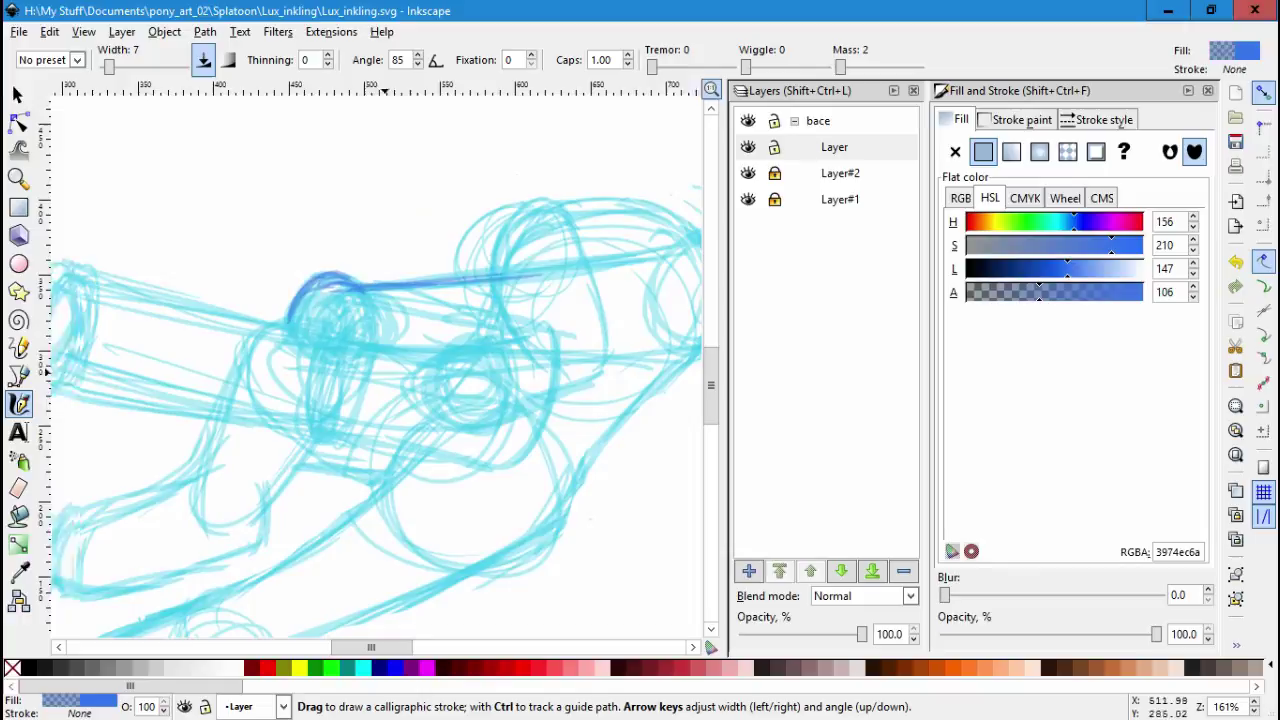
{"action": "scroll", "coordinate": [375, 360], "scroll_direction": "down", "scroll_amount": 2}
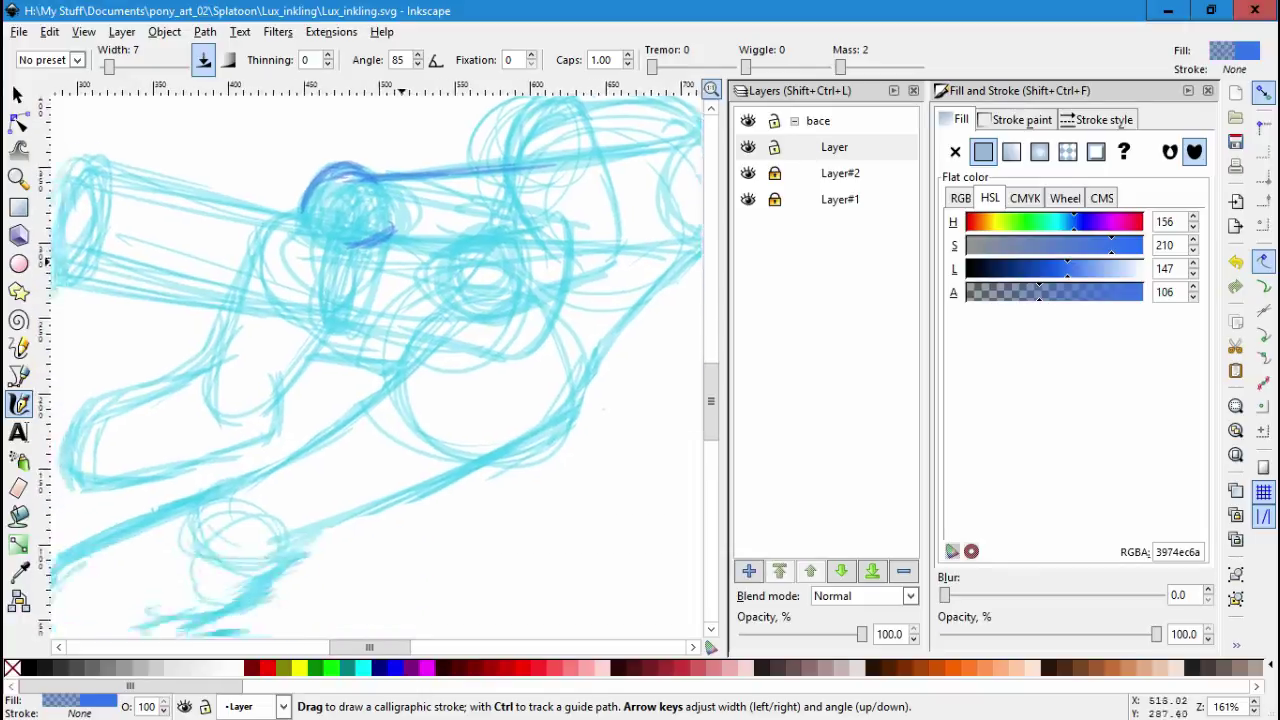
{"action": "scroll", "coordinate": [375, 360], "scroll_direction": "up", "scroll_amount": 1}
{"action": "left_click_drag", "start_coordinate": [370, 281], "coordinate": [325, 296]}
{"action": "scroll", "coordinate": [380, 360], "scroll_direction": "right", "scroll_amount": 3}
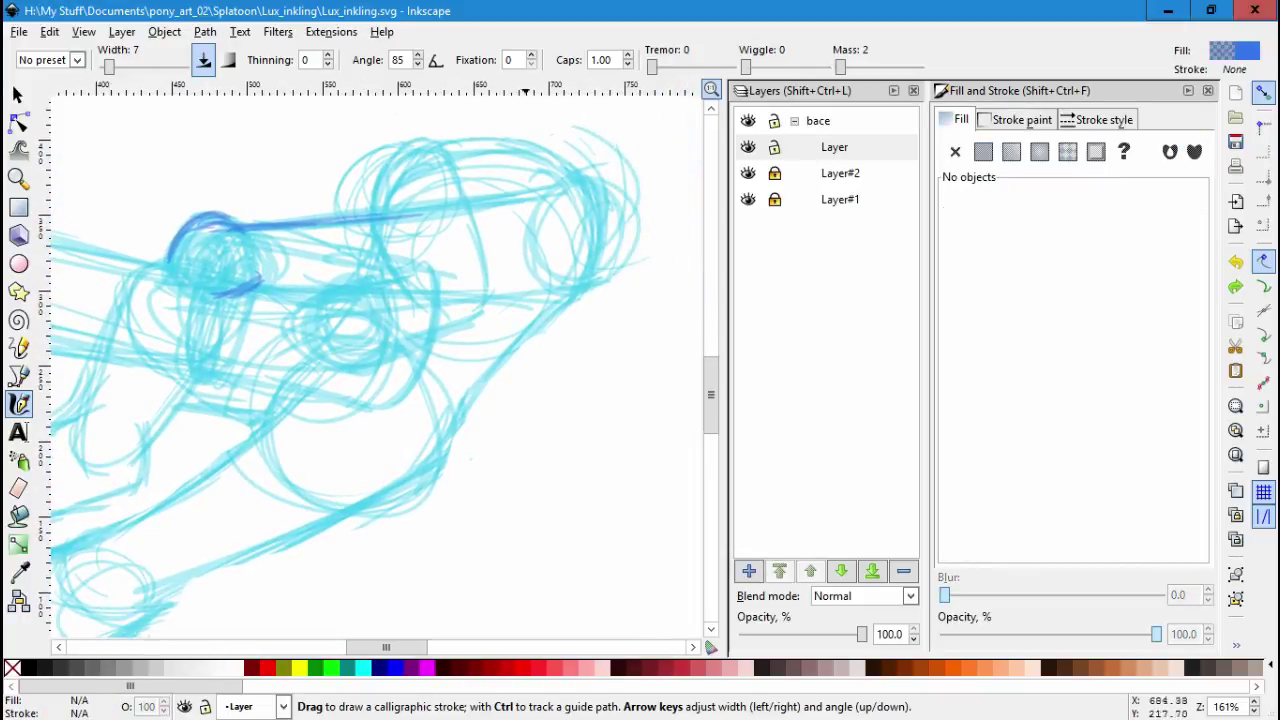
{"action": "scroll", "coordinate": [375, 360], "scroll_direction": "down", "scroll_amount": 1}
{"action": "scroll", "coordinate": [375, 360], "scroll_direction": "left", "scroll_amount": 2}
{"action": "scroll", "coordinate": [375, 360], "scroll_direction": "up", "scroll_amount": 3}
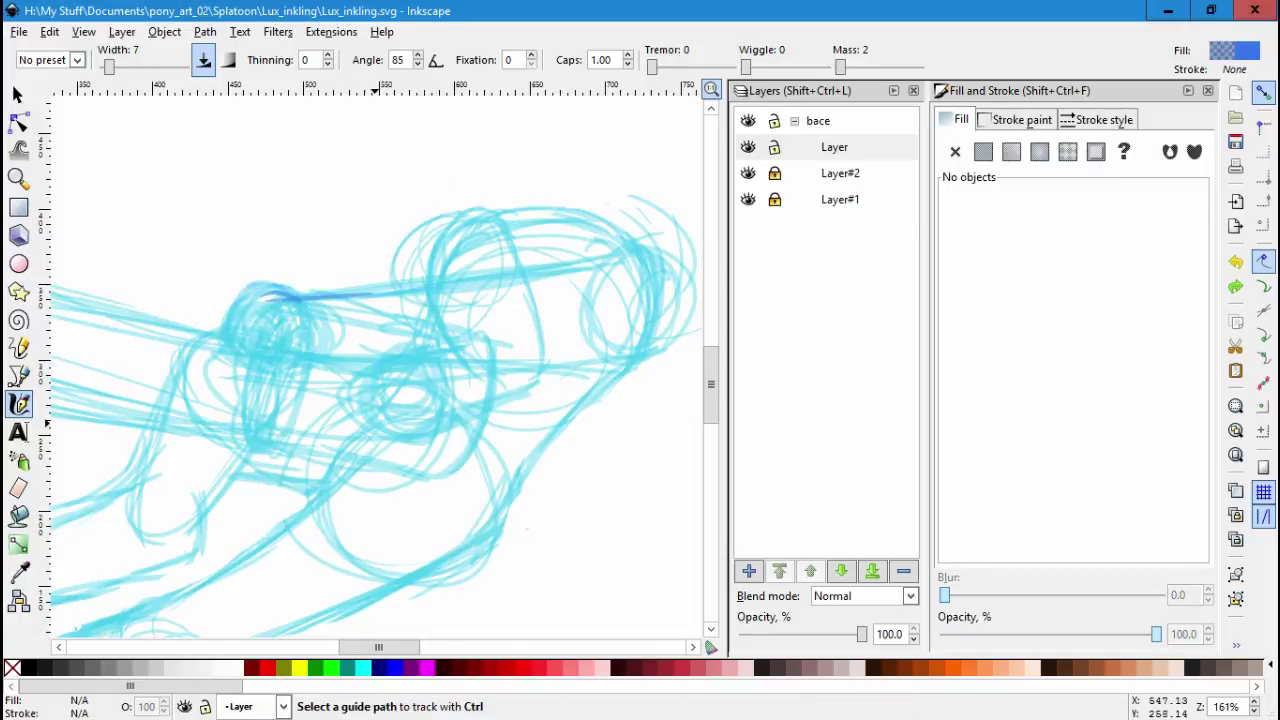
{"action": "key", "text": "ctrl+z"}
Add a sublayer at the top of bace with Layer locked, and trace the arm's upper edge and front hand in darker blue.
{"action": "key", "text": "ctrl+shift+n"}
{"action": "key", "text": "Return"}
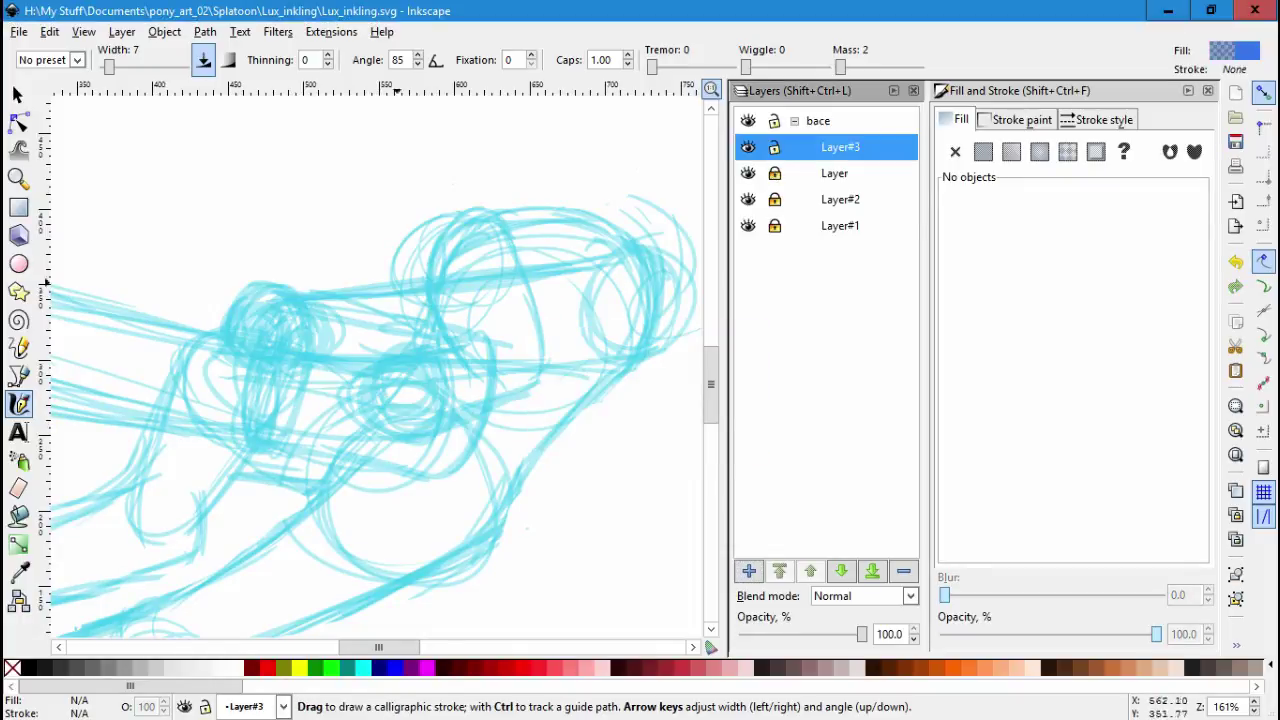
{"action": "left_click_drag", "start_coordinate": [548, 265], "coordinate": [298, 297]}
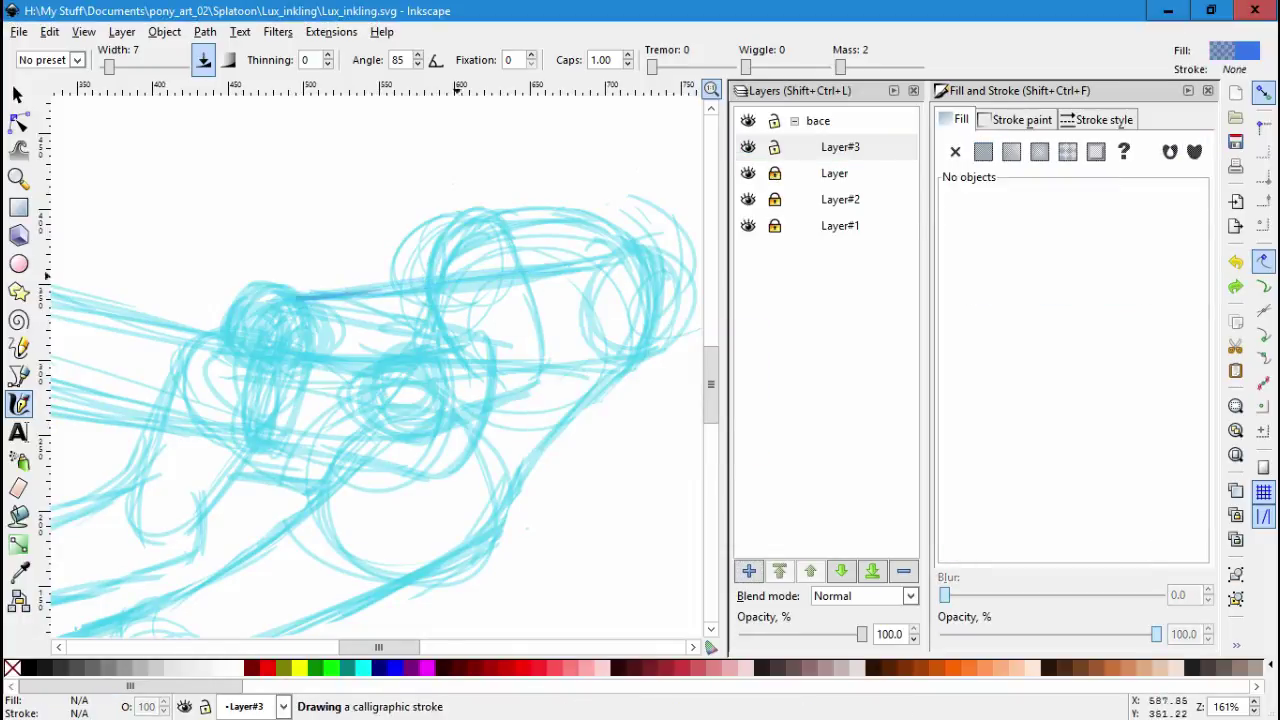
{"action": "left_click_drag", "start_coordinate": [436, 272], "coordinate": [411, 289]}
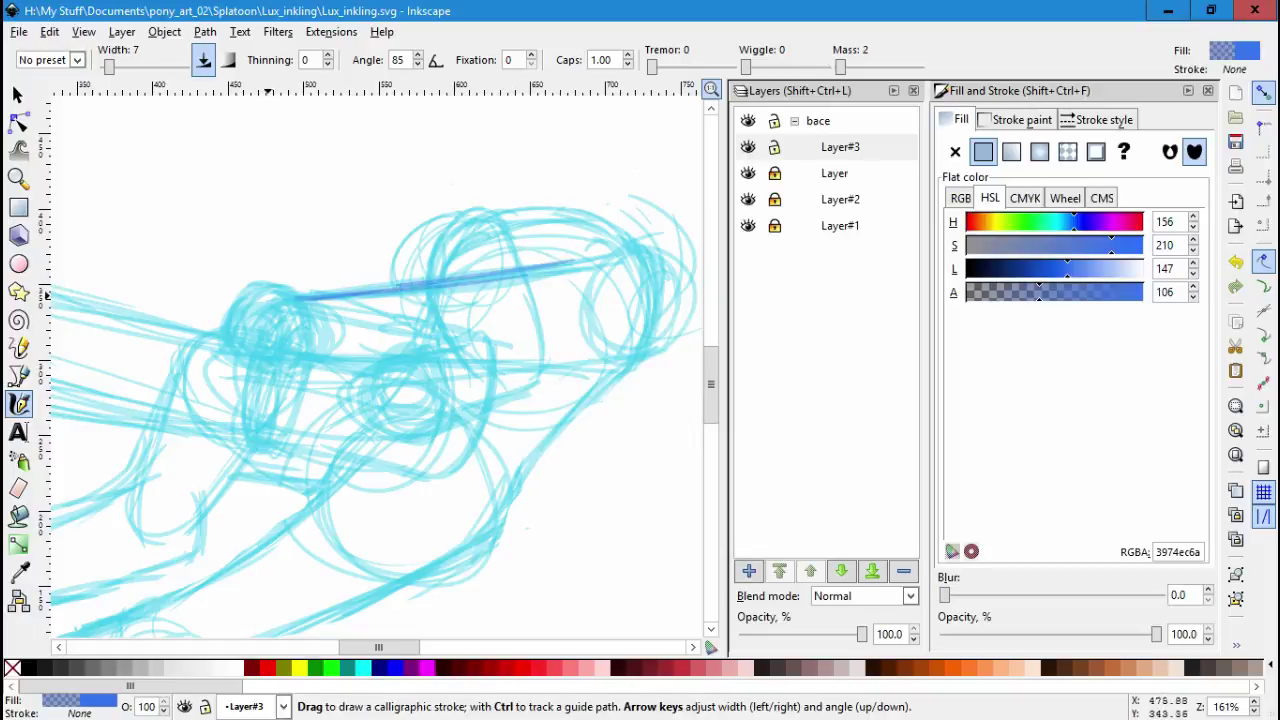
{"action": "left_click_drag", "start_coordinate": [219, 338], "coordinate": [268, 272]}
{"action": "mouse_move", "coordinate": [262, 348]}
{"action": "left_mouse_down"}
{"action": "mouse_move", "coordinate": [290, 335]}
{"action": "mouse_move", "coordinate": [240, 370]}
{"action": "left_mouse_up"}
Trace the arm's lower edge and the rounded rear shoulder in darker blue.
{"action": "scroll", "coordinate": [310, 368], "scroll_direction": "right", "scroll_amount": 2}
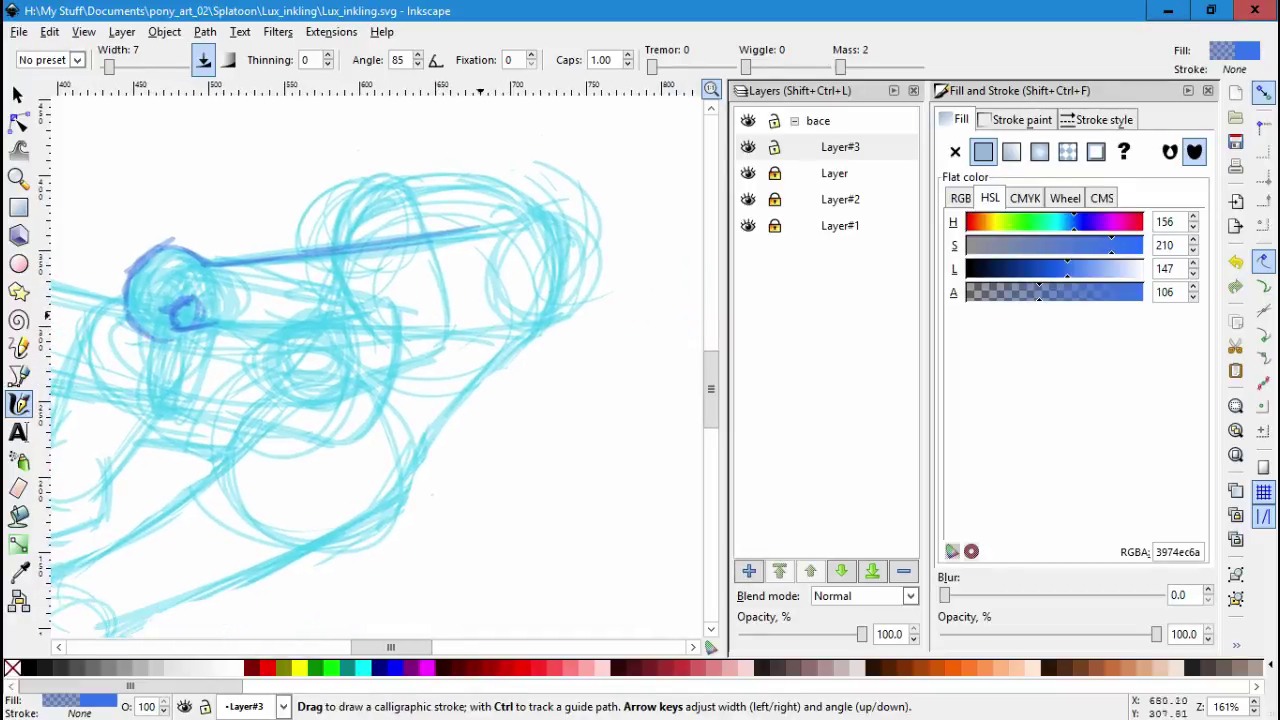
{"action": "left_click_drag", "start_coordinate": [228, 324], "coordinate": [416, 335]}
{"action": "mouse_move", "coordinate": [565, 200]}
{"action": "left_mouse_down"}
{"action": "mouse_move", "coordinate": [530, 318]}
{"action": "mouse_move", "coordinate": [430, 332]}
{"action": "left_mouse_up"}
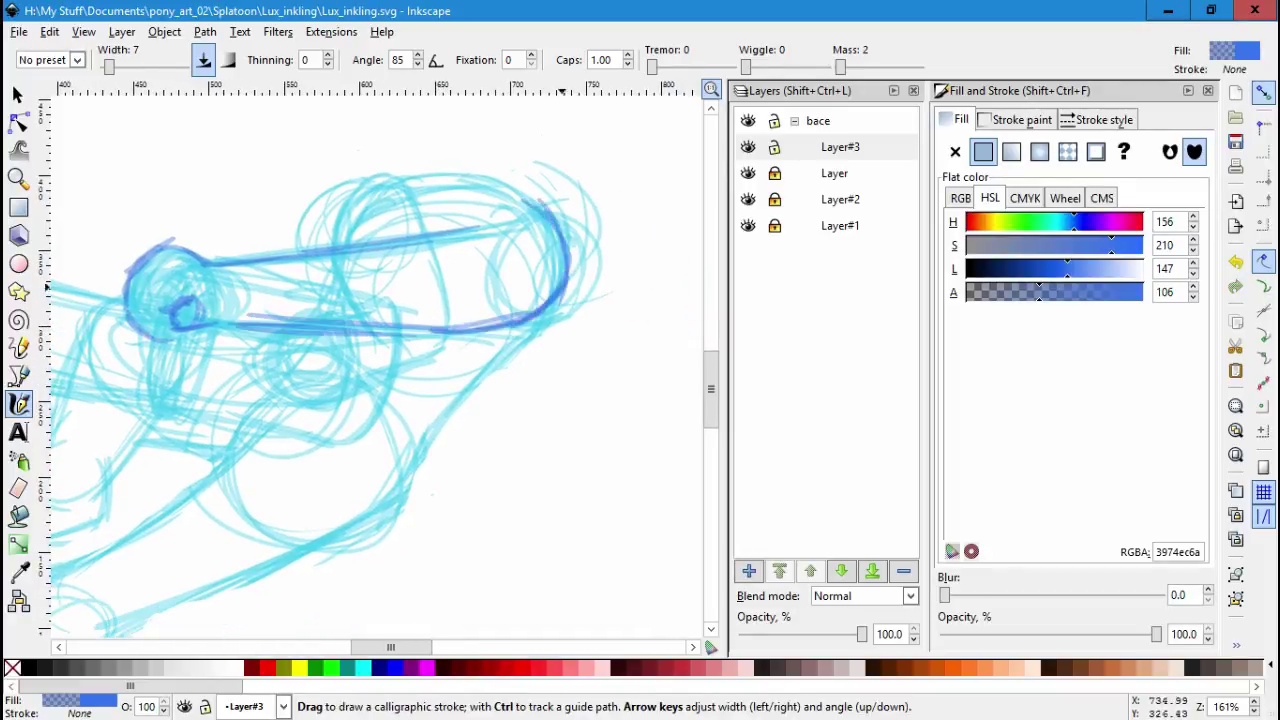
Trace the line of the back from the shoulder down around the hip circle in darker blue.
{"action": "left_click_drag", "start_coordinate": [552, 312], "coordinate": [414, 462]}
{"action": "scroll", "coordinate": [414, 462], "scroll_direction": "down", "scroll_amount": 3}
{"action": "scroll", "coordinate": [414, 462], "scroll_direction": "left", "scroll_amount": 5}
{"action": "scroll", "coordinate": [530, 370], "scroll_direction": "down", "scroll_amount": 2}
{"action": "left_click_drag", "start_coordinate": [508, 414], "coordinate": [560, 332]}
{"action": "left_click_drag", "start_coordinate": [442, 432], "coordinate": [564, 332]}
{"action": "scroll", "coordinate": [500, 370], "scroll_direction": "left", "scroll_amount": 2}
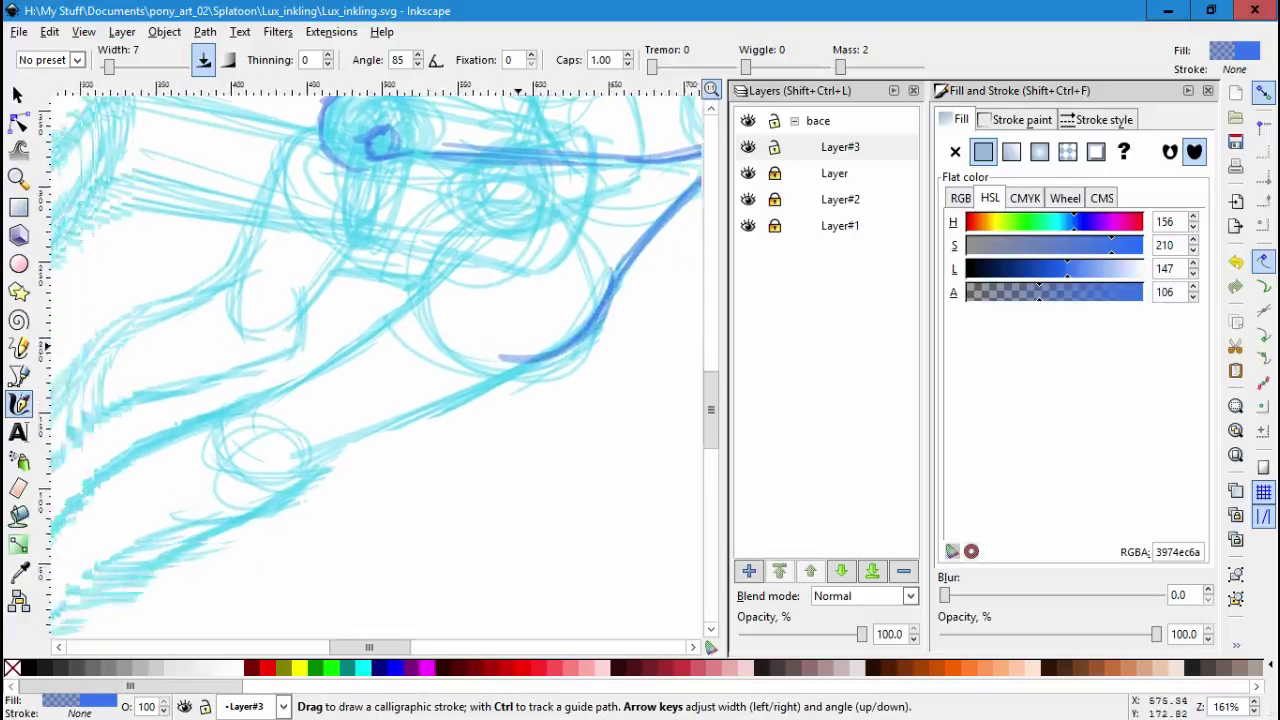
Trace the lower and upper edges of the thigh from the hip to the knee circle in darker blue.
{"action": "left_click_drag", "start_coordinate": [328, 416], "coordinate": [578, 300]}
{"action": "left_click_drag", "start_coordinate": [350, 392], "coordinate": [570, 302]}
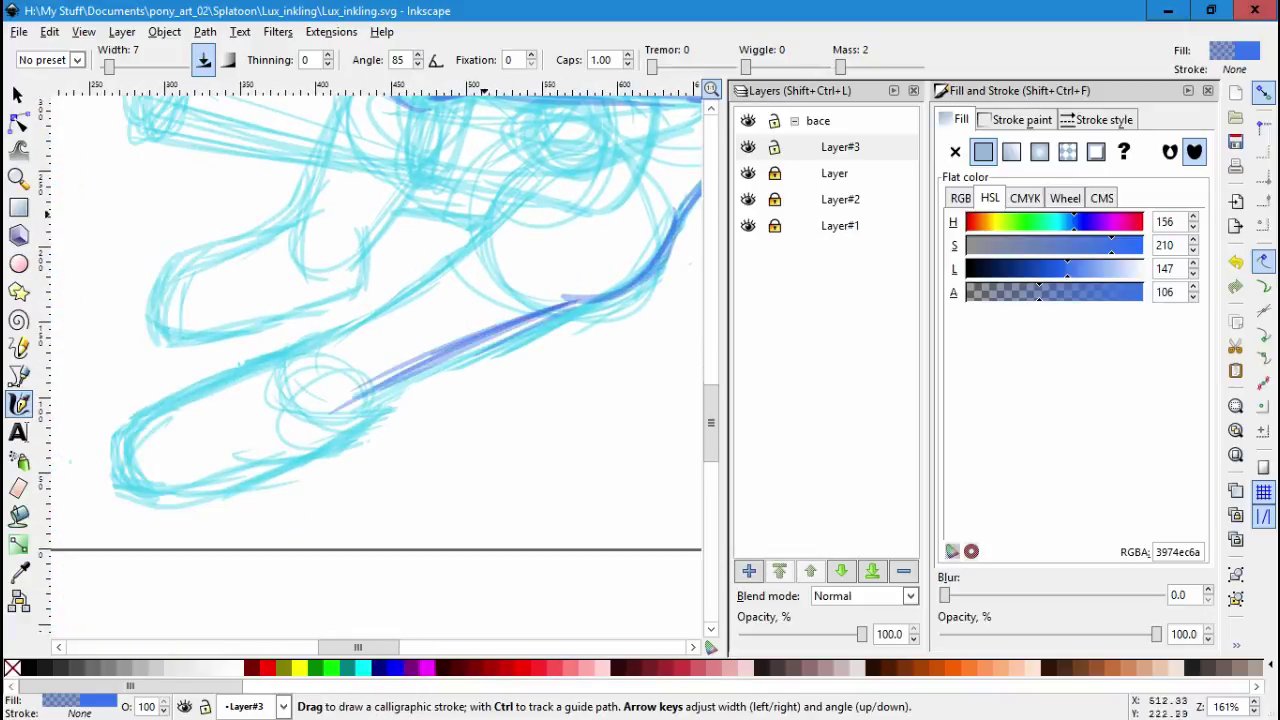
{"action": "left_click_drag", "start_coordinate": [497, 173], "coordinate": [302, 346]}
{"action": "scroll", "coordinate": [302, 346], "scroll_direction": "down", "scroll_amount": 1}
{"action": "scroll", "coordinate": [302, 346], "scroll_direction": "left", "scroll_amount": 2}
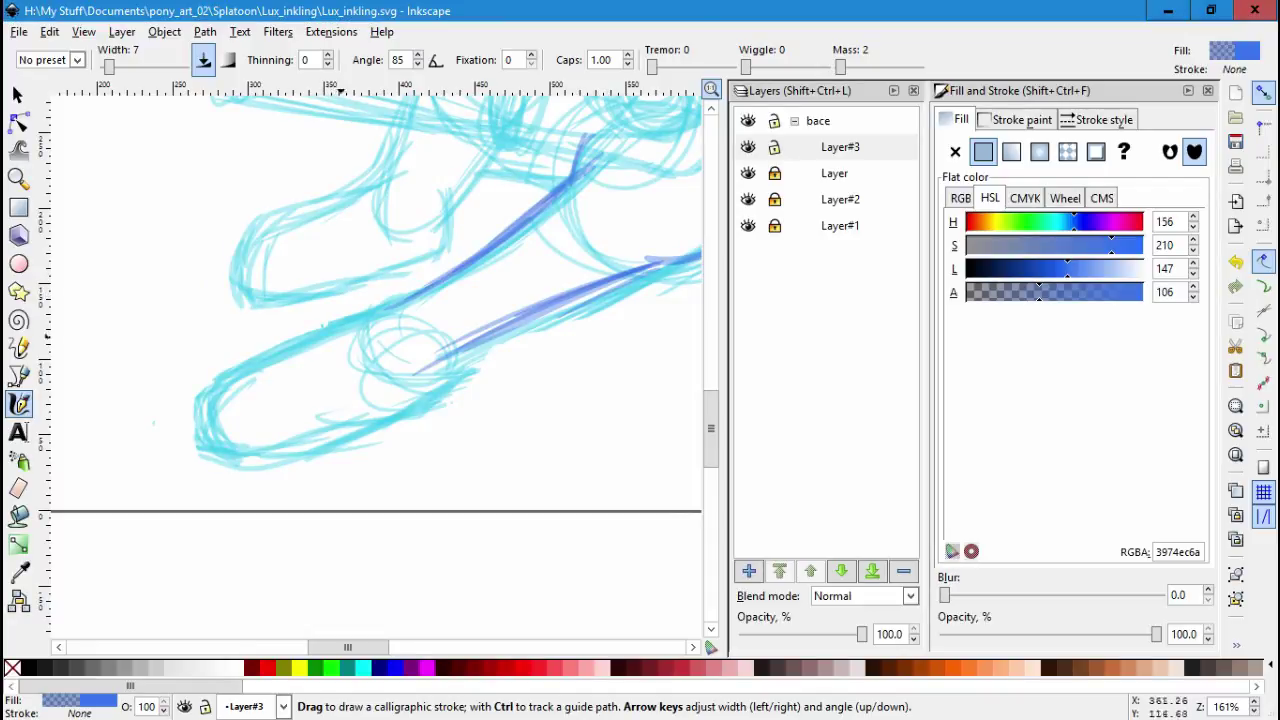
Trace the rounded outlines of both lower legs and their knee curves in darker blue.
{"action": "left_click_drag", "start_coordinate": [392, 303], "coordinate": [198, 394]}
{"action": "mouse_move", "coordinate": [446, 352]}
{"action": "left_mouse_down"}
{"action": "mouse_move", "coordinate": [329, 429]}
{"action": "mouse_move", "coordinate": [206, 447]}
{"action": "left_mouse_up"}
{"action": "mouse_move", "coordinate": [206, 446]}
{"action": "left_mouse_down"}
{"action": "mouse_move", "coordinate": [186, 420]}
{"action": "mouse_move", "coordinate": [200, 370]}
{"action": "left_mouse_up"}
{"action": "mouse_move", "coordinate": [440, 356]}
{"action": "left_mouse_down"}
{"action": "mouse_move", "coordinate": [388, 394]}
{"action": "mouse_move", "coordinate": [260, 440]}
{"action": "mouse_move", "coordinate": [186, 412]}
{"action": "left_mouse_up"}
{"action": "left_click_drag", "start_coordinate": [392, 330], "coordinate": [398, 350]}
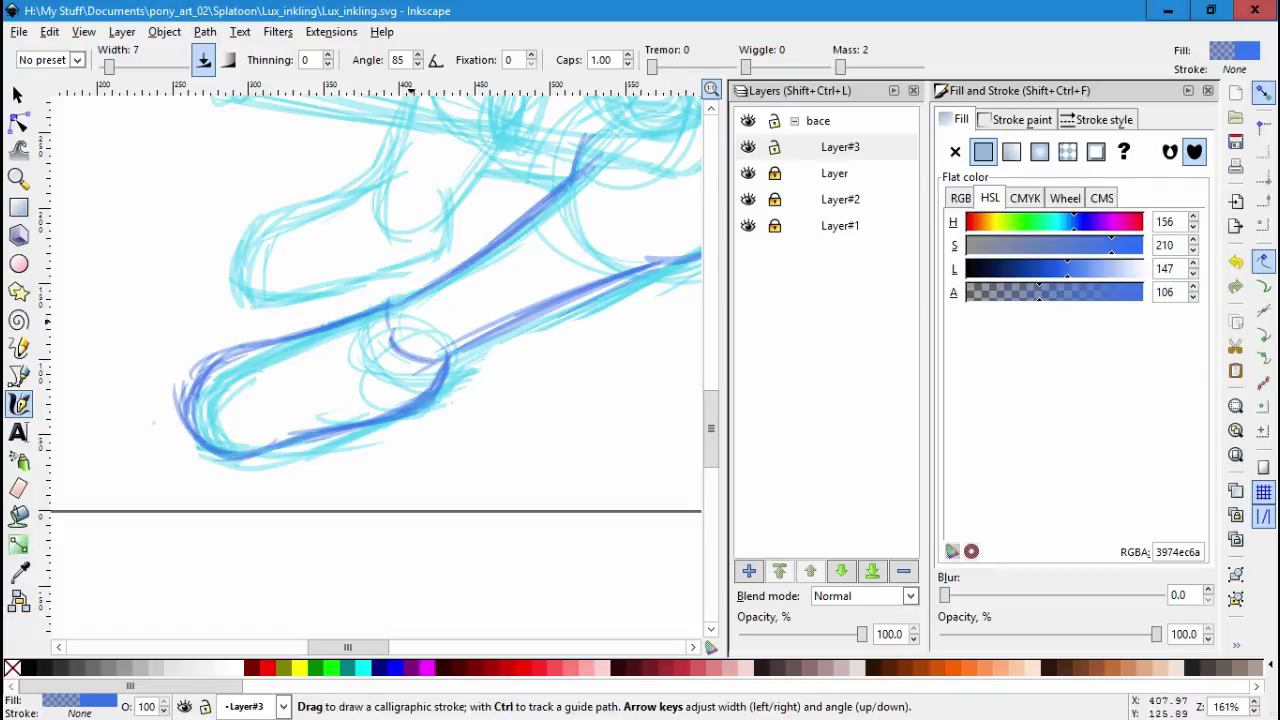
{"action": "mouse_move", "coordinate": [444, 202]}
{"action": "left_mouse_down"}
{"action": "mouse_move", "coordinate": [446, 236]}
{"action": "mouse_move", "coordinate": [428, 258]}
{"action": "mouse_move", "coordinate": [226, 300]}
{"action": "mouse_move", "coordinate": [242, 231]}
{"action": "mouse_move", "coordinate": [385, 160]}
{"action": "left_mouse_up"}
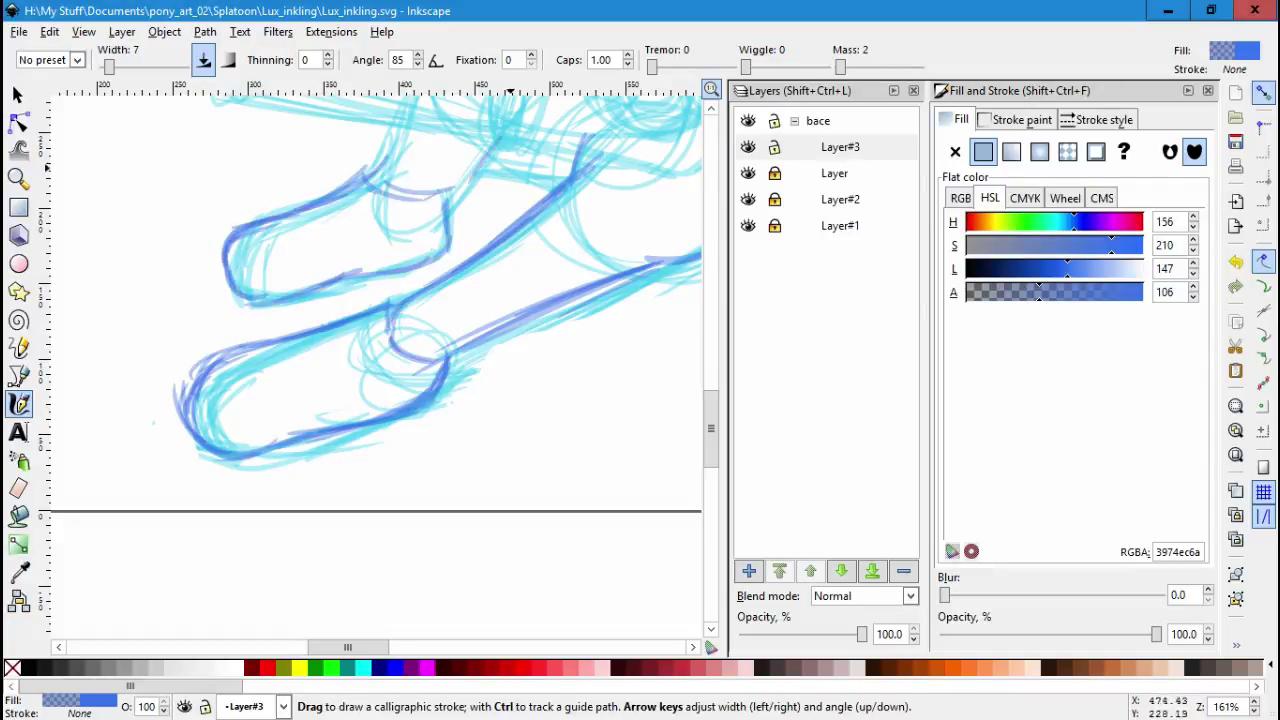
Trace the short line joining the two legs near the hip circle in darker blue.
{"action": "scroll", "coordinate": [400, 300], "scroll_direction": "up", "scroll_amount": 5}
{"action": "scroll", "coordinate": [400, 300], "scroll_direction": "right", "scroll_amount": 3}
{"action": "left_click_drag", "start_coordinate": [381, 346], "coordinate": [428, 362]}
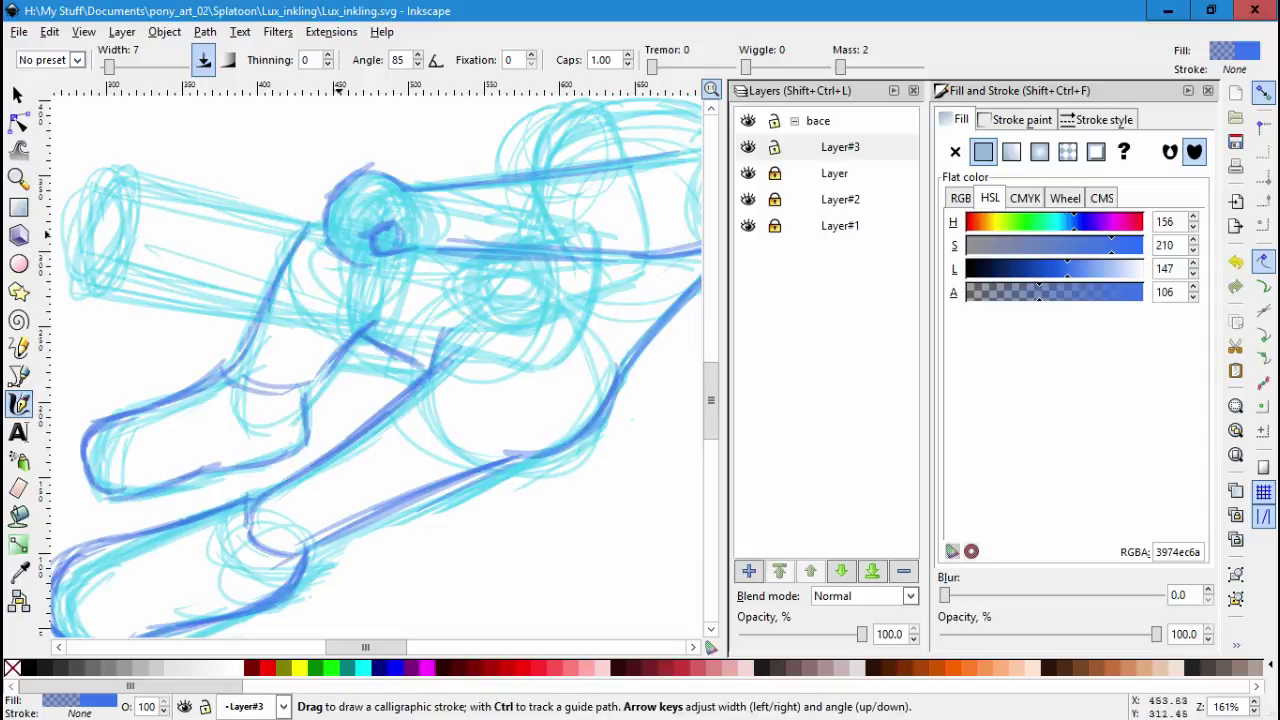
{"action": "key", "text": "Escape"}
{"action": "scroll", "coordinate": [481, 306], "scroll_direction": "up", "scroll_amount": 3}
{"action": "scroll", "coordinate": [481, 306], "scroll_direction": "right", "scroll_amount": 2}
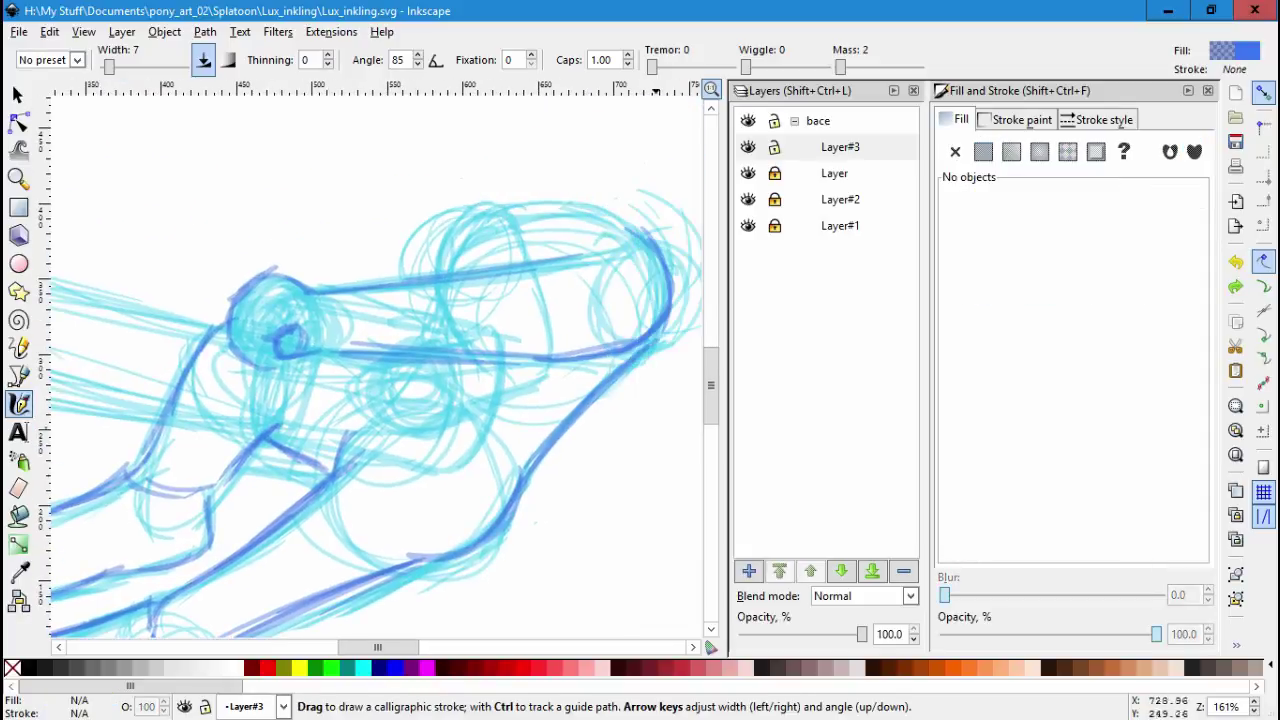
Add a sublayer above the current one and trace the raised thigh's upper line across the hand circle towards the hip.
{"action": "key", "text": "ctrl+shift+n"}
{"action": "key", "text": "Return"}
{"action": "mouse_move", "coordinate": [420, 390]}
{"action": "left_mouse_down"}
{"action": "mouse_move", "coordinate": [312, 330]}
{"action": "mouse_move", "coordinate": [262, 320]}
{"action": "mouse_move", "coordinate": [125, 470]}
{"action": "left_mouse_up"}
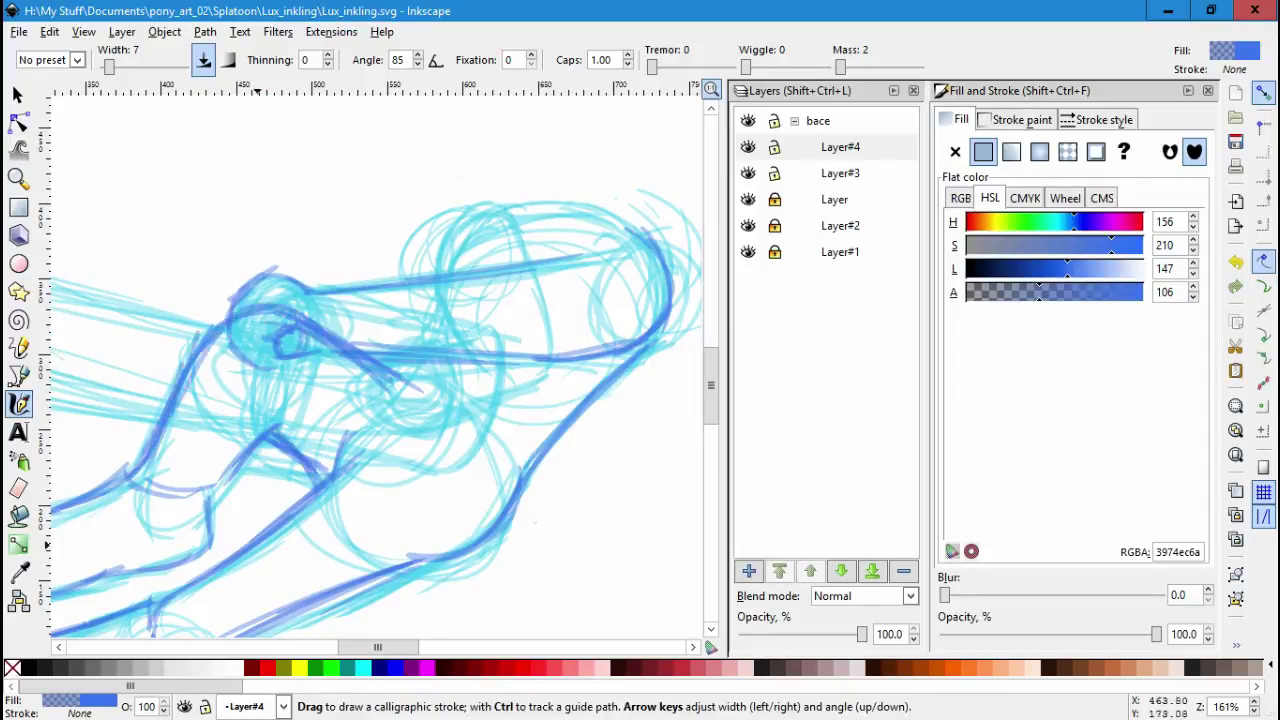
Trace the front of the torso from the hip up and around the rounded upper body in darker blue.
{"action": "scroll", "coordinate": [370, 360], "scroll_direction": "down", "scroll_amount": 1}
{"action": "scroll", "coordinate": [370, 360], "scroll_direction": "right", "scroll_amount": 1}
{"action": "mouse_move", "coordinate": [386, 320]}
{"action": "left_mouse_down"}
{"action": "mouse_move", "coordinate": [452, 172]}
{"action": "mouse_move", "coordinate": [602, 204]}
{"action": "left_mouse_up"}
{"action": "scroll", "coordinate": [602, 204], "scroll_direction": "down", "scroll_amount": 2}
{"action": "scroll", "coordinate": [602, 204], "scroll_direction": "left", "scroll_amount": 4}
{"action": "scroll", "coordinate": [370, 360], "scroll_direction": "up", "scroll_amount": 3}
{"action": "scroll", "coordinate": [370, 360], "scroll_direction": "right", "scroll_amount": 4}
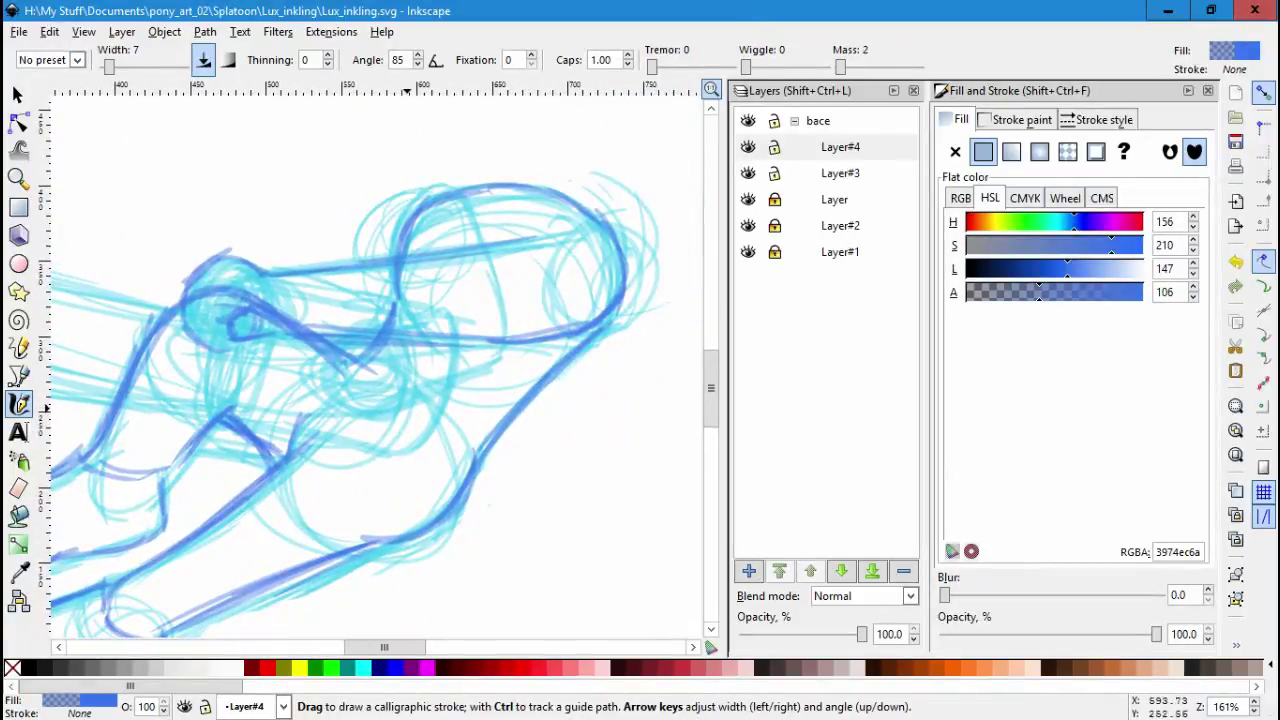
Add another sublayer and trace the weapon barrel's lower and upper edges plus its two curved cross bands in darker blue.
{"action": "key", "text": "ctrl+shift+n"}
{"action": "key", "text": "Return"}
{"action": "scroll", "coordinate": [370, 380], "scroll_direction": "left", "scroll_amount": 10}
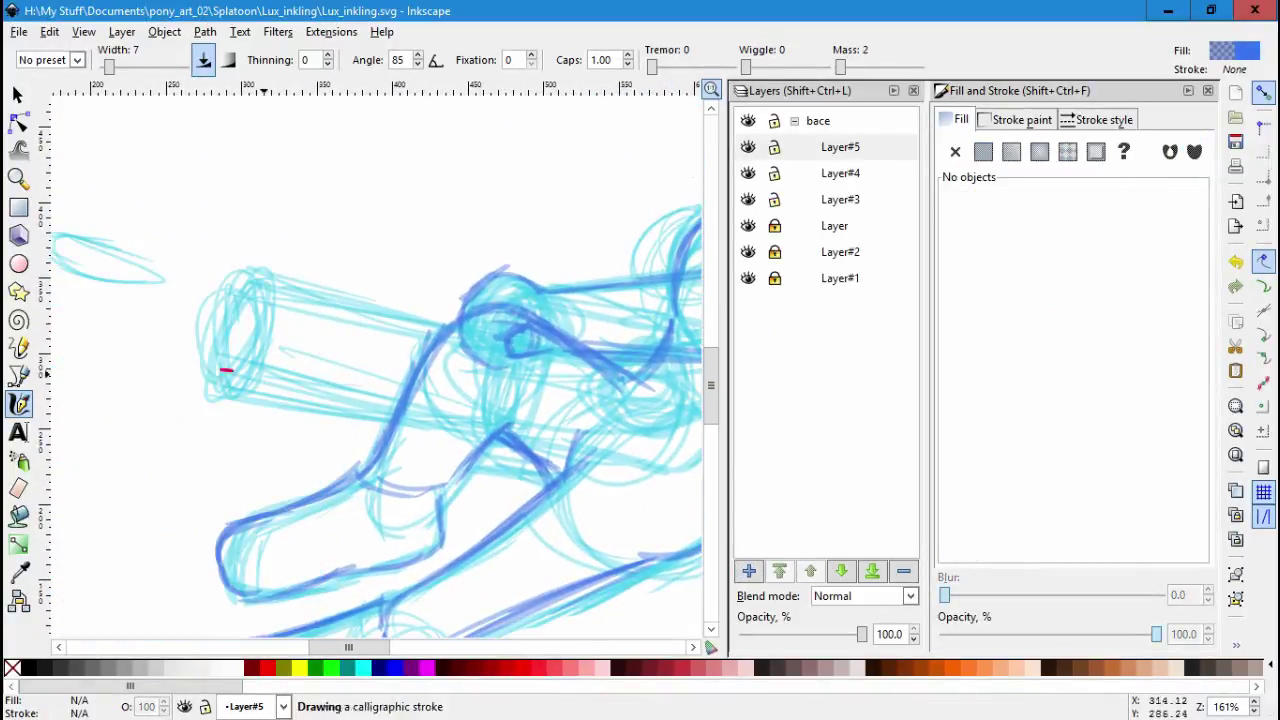
{"action": "left_click_drag", "start_coordinate": [213, 372], "coordinate": [400, 412]}
{"action": "left_click_drag", "start_coordinate": [238, 262], "coordinate": [440, 325]}
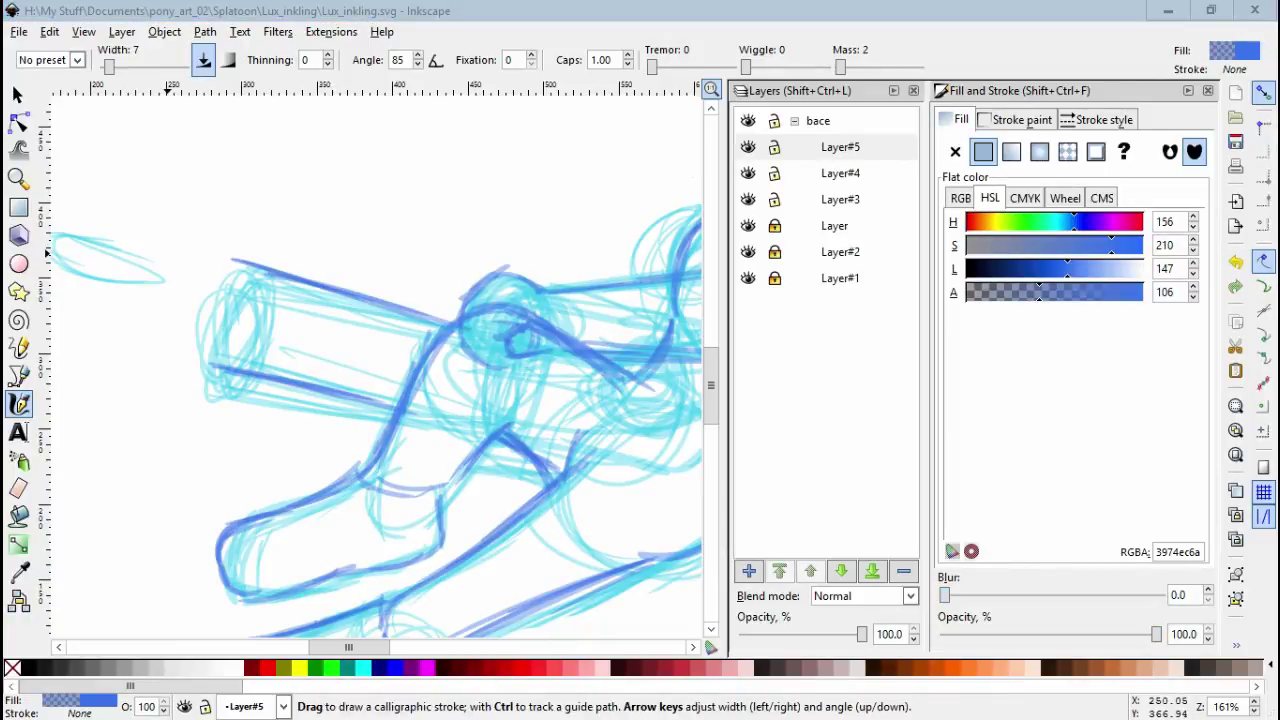
{"action": "mouse_move", "coordinate": [348, 286]}
{"action": "left_mouse_down"}
{"action": "mouse_move", "coordinate": [346, 390]}
{"action": "mouse_move", "coordinate": [330, 340]}
{"action": "mouse_move", "coordinate": [318, 395]}
{"action": "mouse_move", "coordinate": [335, 370]}
{"action": "mouse_move", "coordinate": [318, 400]}
{"action": "left_mouse_up"}
{"action": "mouse_move", "coordinate": [385, 380]}
{"action": "left_mouse_down"}
{"action": "mouse_move", "coordinate": [405, 285]}
{"action": "mouse_move", "coordinate": [385, 412]}
{"action": "left_mouse_up"}
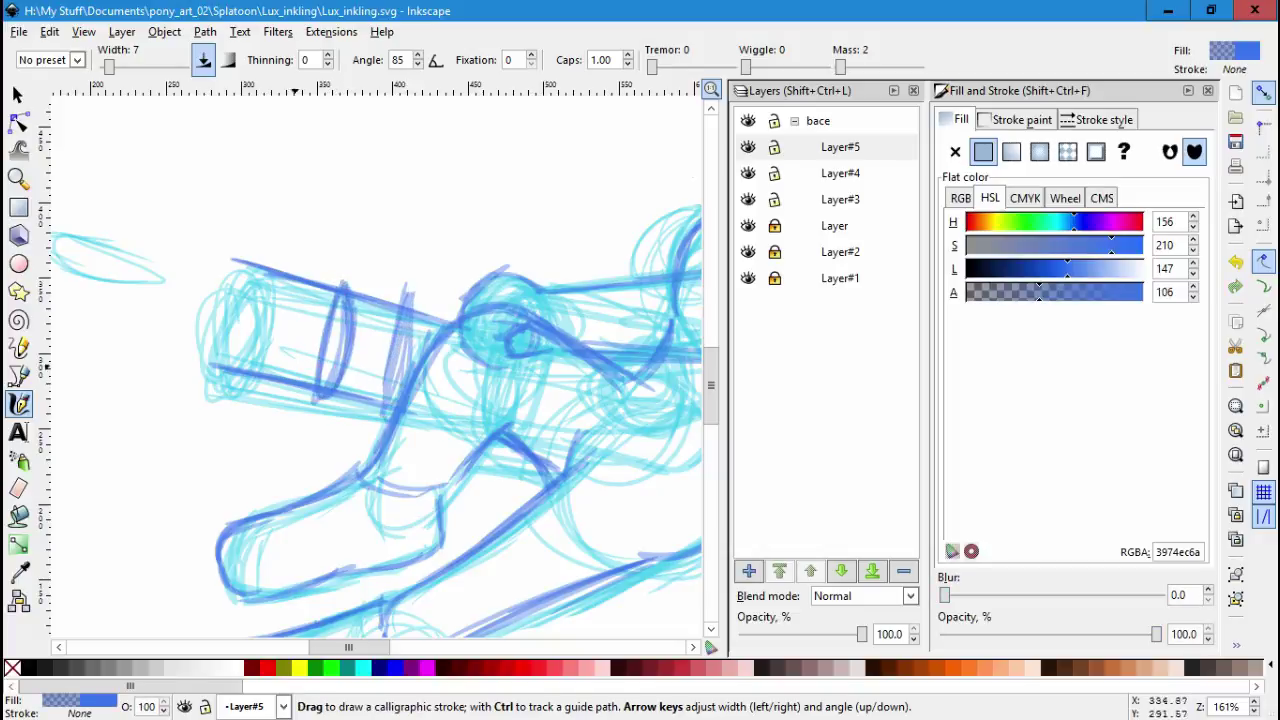
Draw the collar and the wide oval ring at the barrel's muzzle in darker blue.
{"action": "mouse_move", "coordinate": [232, 242]}
{"action": "left_mouse_down"}
{"action": "mouse_move", "coordinate": [202, 392]}
{"action": "mouse_move", "coordinate": [175, 392]}
{"action": "mouse_move", "coordinate": [205, 394]}
{"action": "left_mouse_up"}
{"action": "key", "text": "space"}
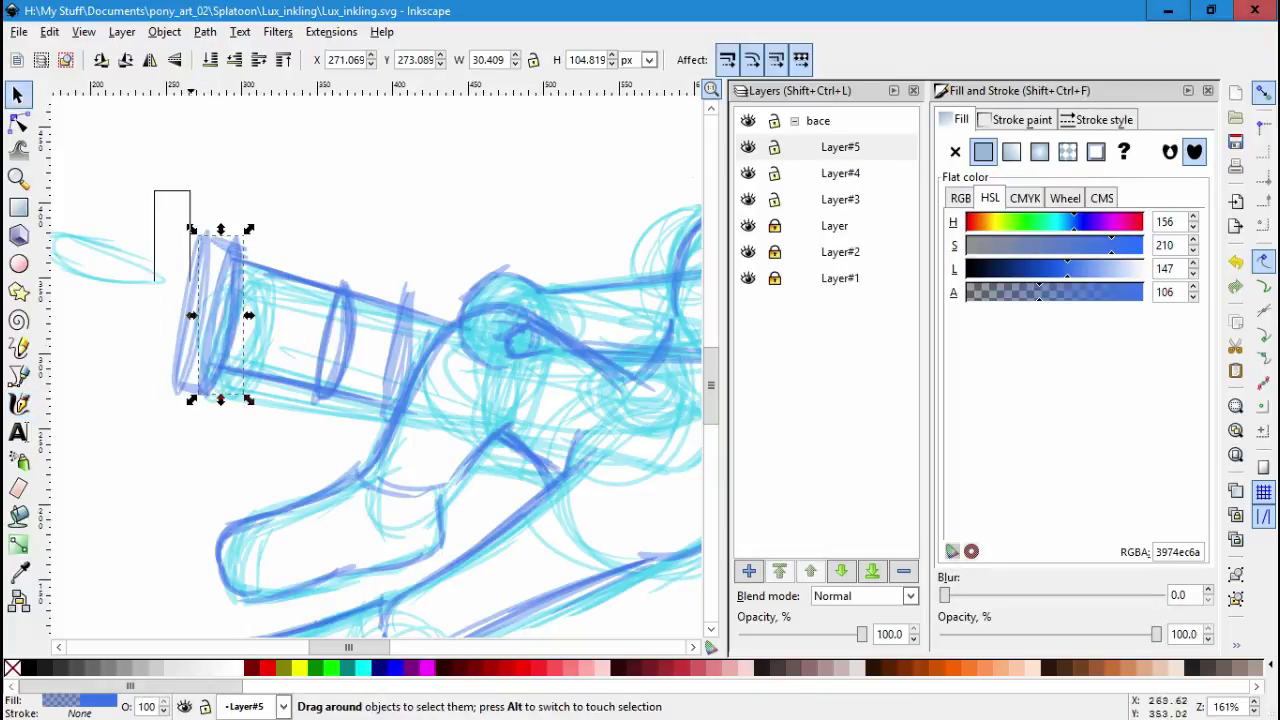
{"action": "left_click_drag", "start_coordinate": [200, 320], "coordinate": [204, 316]}
{"action": "mouse_move", "coordinate": [220, 206]}
{"action": "left_mouse_down"}
{"action": "mouse_move", "coordinate": [205, 350]}
{"action": "mouse_move", "coordinate": [160, 414]}
{"action": "mouse_move", "coordinate": [150, 200]}
{"action": "mouse_move", "coordinate": [196, 204]}
{"action": "mouse_move", "coordinate": [150, 410]}
{"action": "left_mouse_up"}
{"action": "left_click_drag", "start_coordinate": [196, 286], "coordinate": [145, 410]}
{"action": "left_click_drag", "start_coordinate": [160, 244], "coordinate": [128, 398]}
Add short curved guide strokes just outside the muzzle ring's upper and lower ends.
{"action": "scroll", "coordinate": [380, 300], "scroll_direction": "left", "scroll_amount": 5}
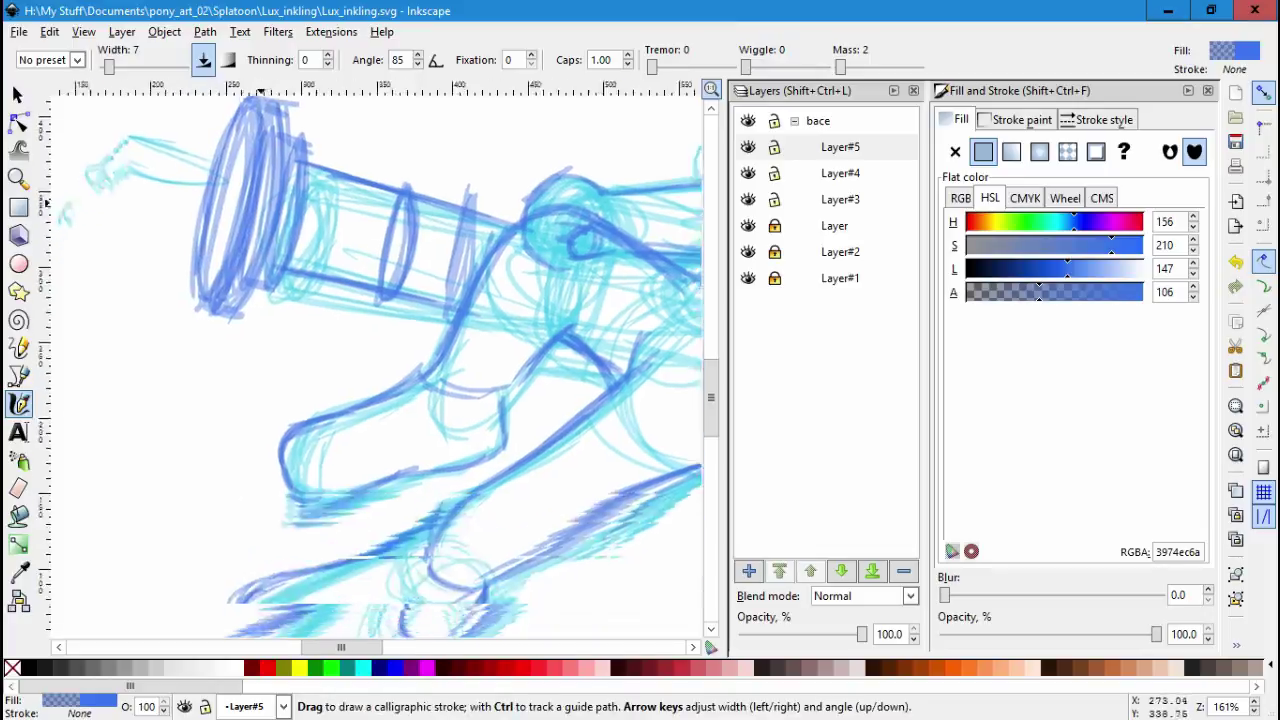
{"action": "scroll", "coordinate": [426, 262], "scroll_direction": "up", "scroll_amount": 1}
{"action": "left_click_drag", "start_coordinate": [418, 252], "coordinate": [394, 198]}
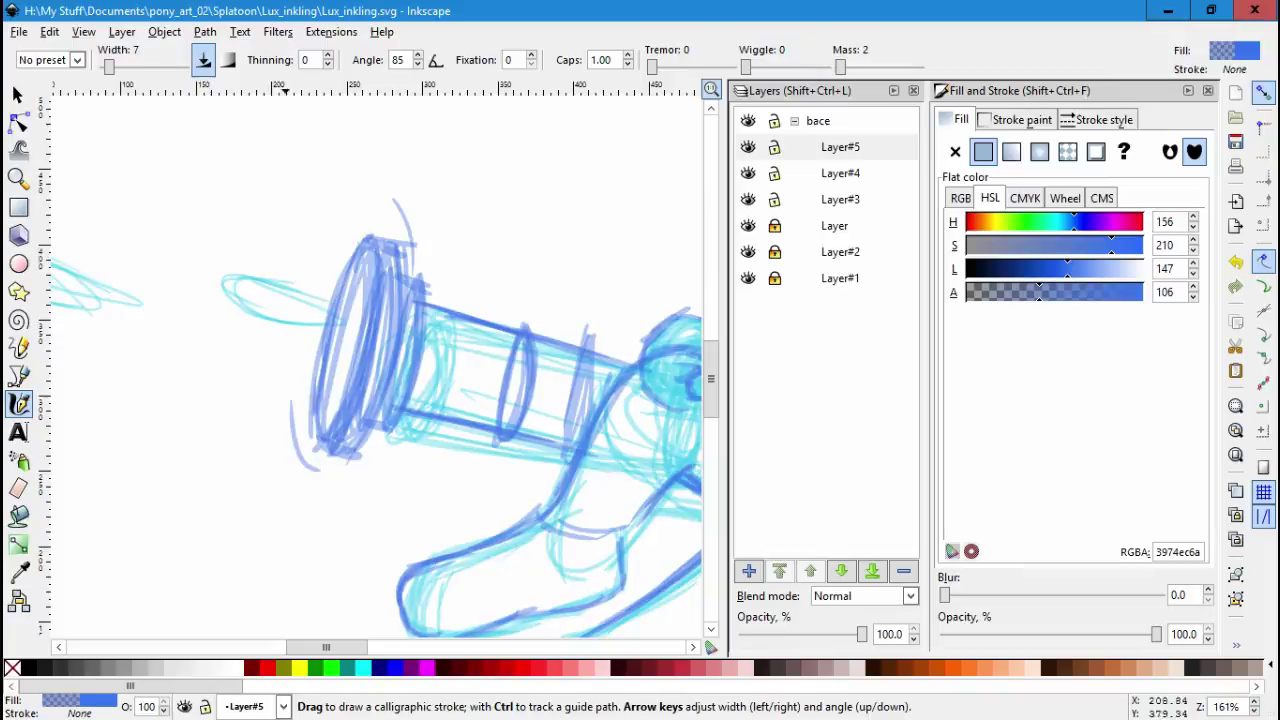
{"action": "scroll", "coordinate": [268, 308], "scroll_direction": "left", "scroll_amount": 1}
{"action": "scroll", "coordinate": [268, 308], "scroll_direction": "down", "scroll_amount": 1}
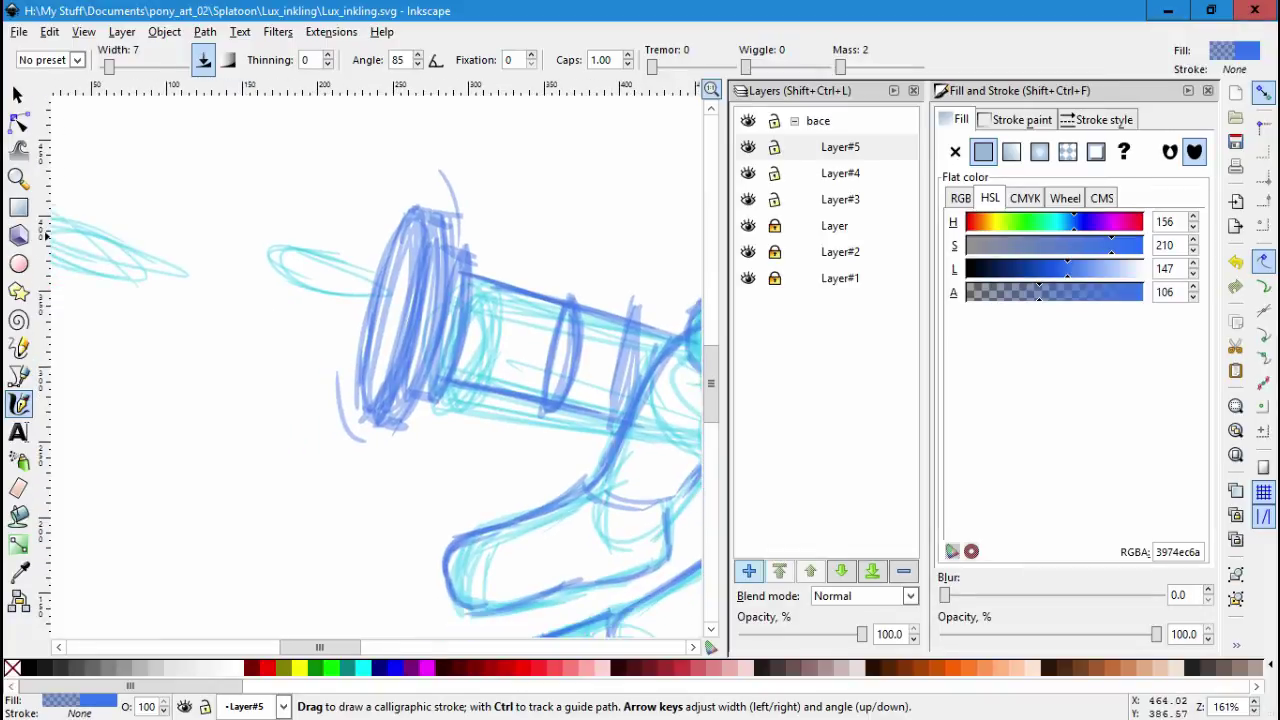
Create a new sublayer with the others locked and draw a small rounded square block ahead of the muzzle.
{"action": "key", "text": "ctrl+shift+n"}
{"action": "key", "text": "Return"}
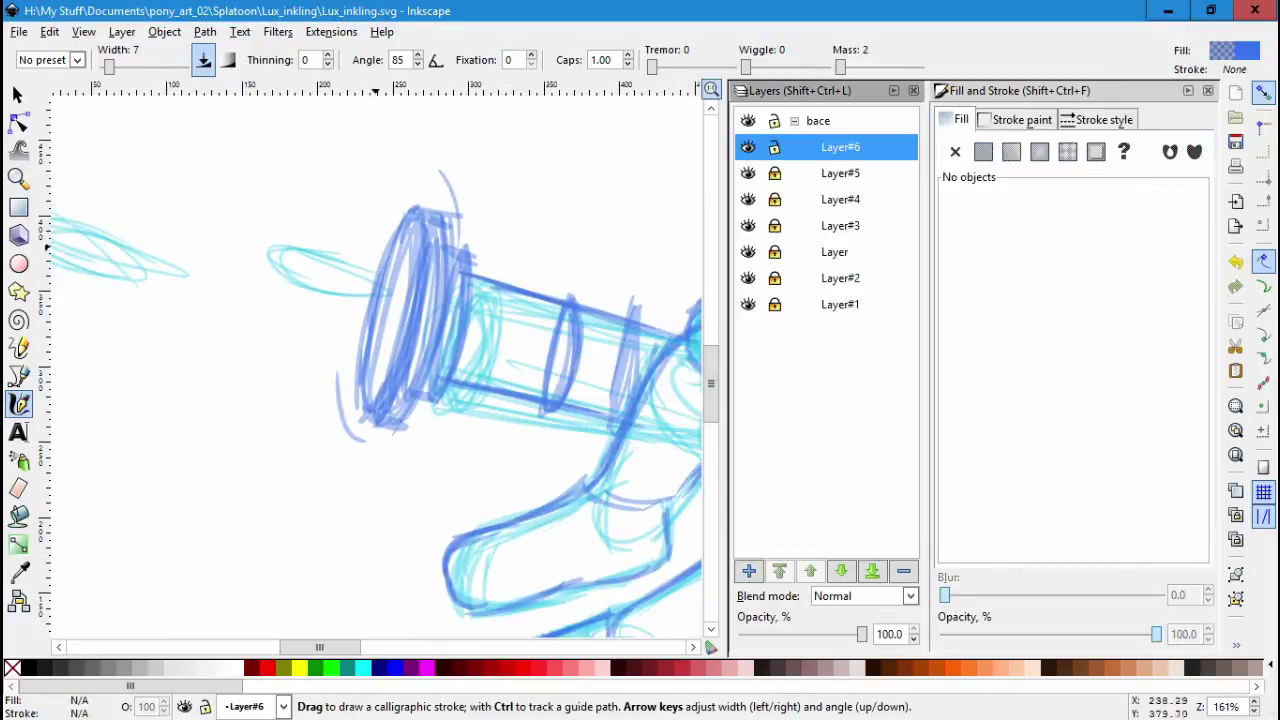
{"action": "mouse_move", "coordinate": [226, 165]}
{"action": "left_mouse_down"}
{"action": "mouse_move", "coordinate": [290, 186]}
{"action": "mouse_move", "coordinate": [282, 228]}
{"action": "mouse_move", "coordinate": [216, 214]}
{"action": "left_mouse_up"}
{"action": "mouse_move", "coordinate": [216, 214]}
{"action": "left_mouse_down"}
{"action": "mouse_move", "coordinate": [228, 164]}
{"action": "mouse_move", "coordinate": [280, 224]}
{"action": "mouse_move", "coordinate": [380, 260]}
{"action": "left_mouse_up"}
Select the block copy on the muzzle ring's upper end and scale it to about 42 by 36 px.
{"action": "key", "text": "s"}
{"action": "key", "text": "ctrl+a"}
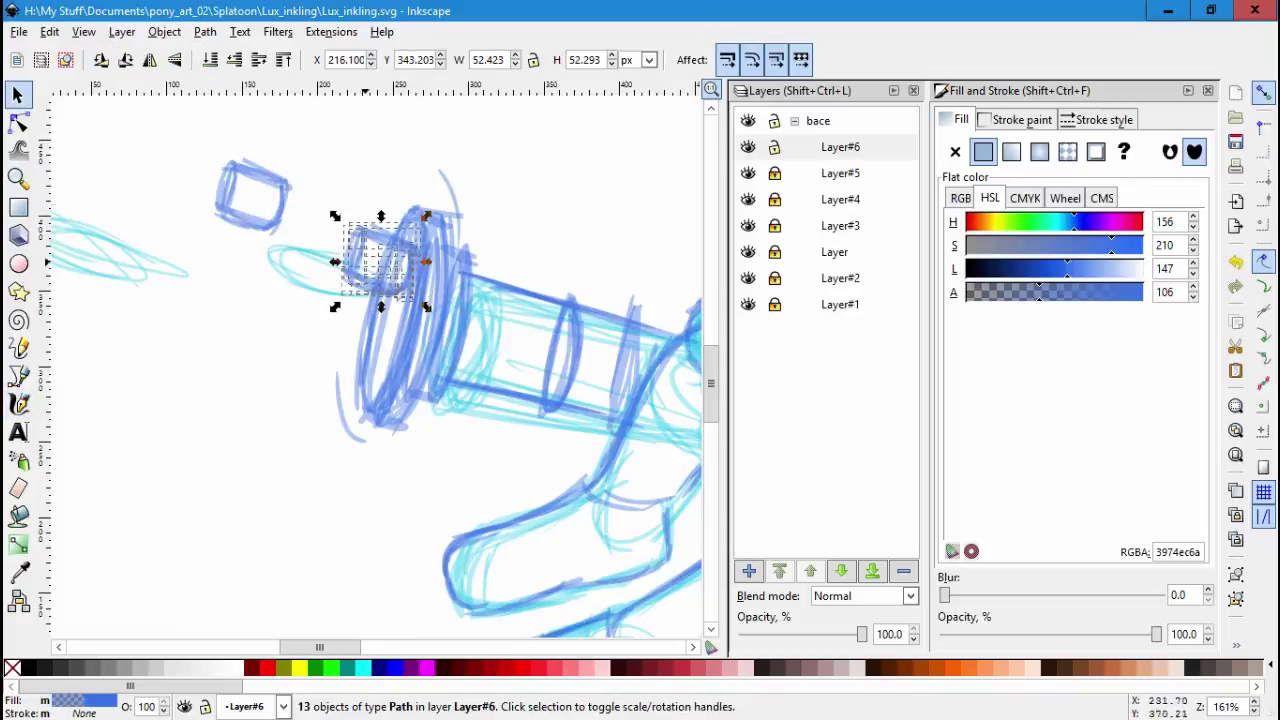
{"action": "left_click_drag", "start_coordinate": [334, 216], "coordinate": [436, 301]}
Try to stack further copies of the block down the front of the muzzle ring.
{"action": "scroll", "coordinate": [411, 264], "scroll_direction": "up", "scroll_amount": 3, "text": "ctrl"}
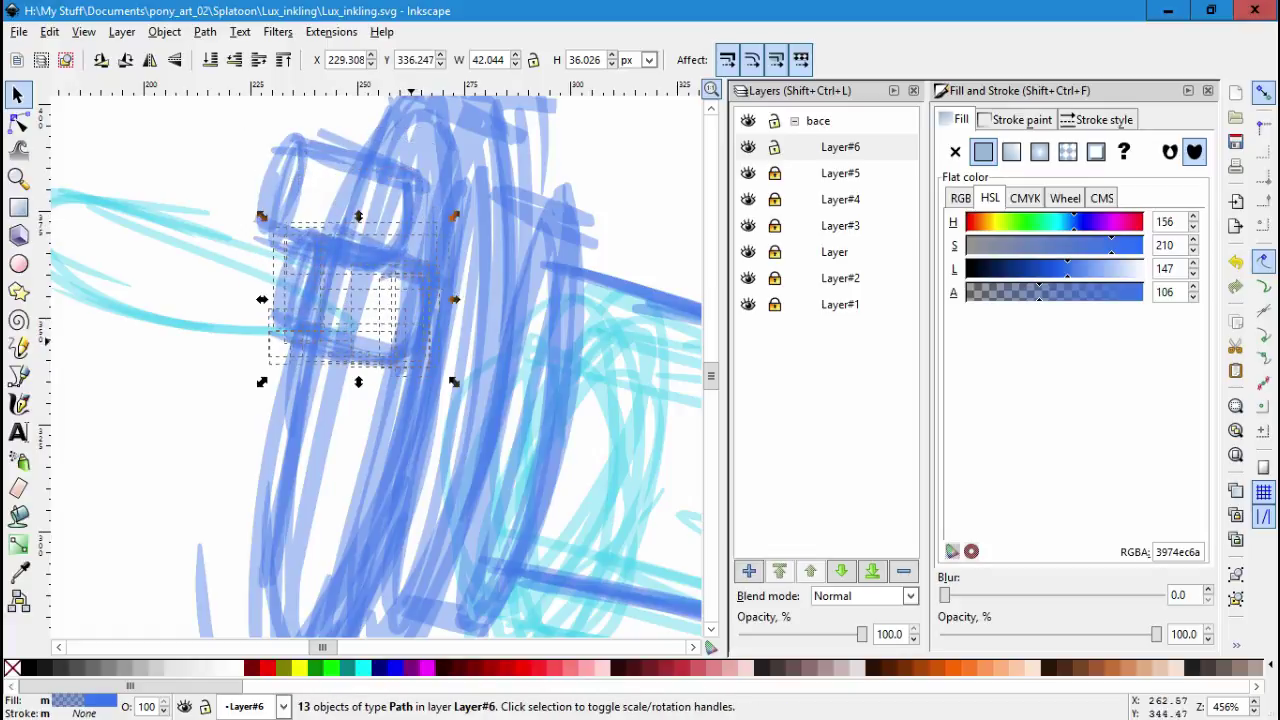
{"action": "left_click_drag", "start_coordinate": [414, 344], "coordinate": [391, 486]}
{"action": "scroll", "coordinate": [391, 486], "scroll_direction": "down", "scroll_amount": 2}
{"action": "scroll", "coordinate": [391, 486], "scroll_direction": "left", "scroll_amount": 2}
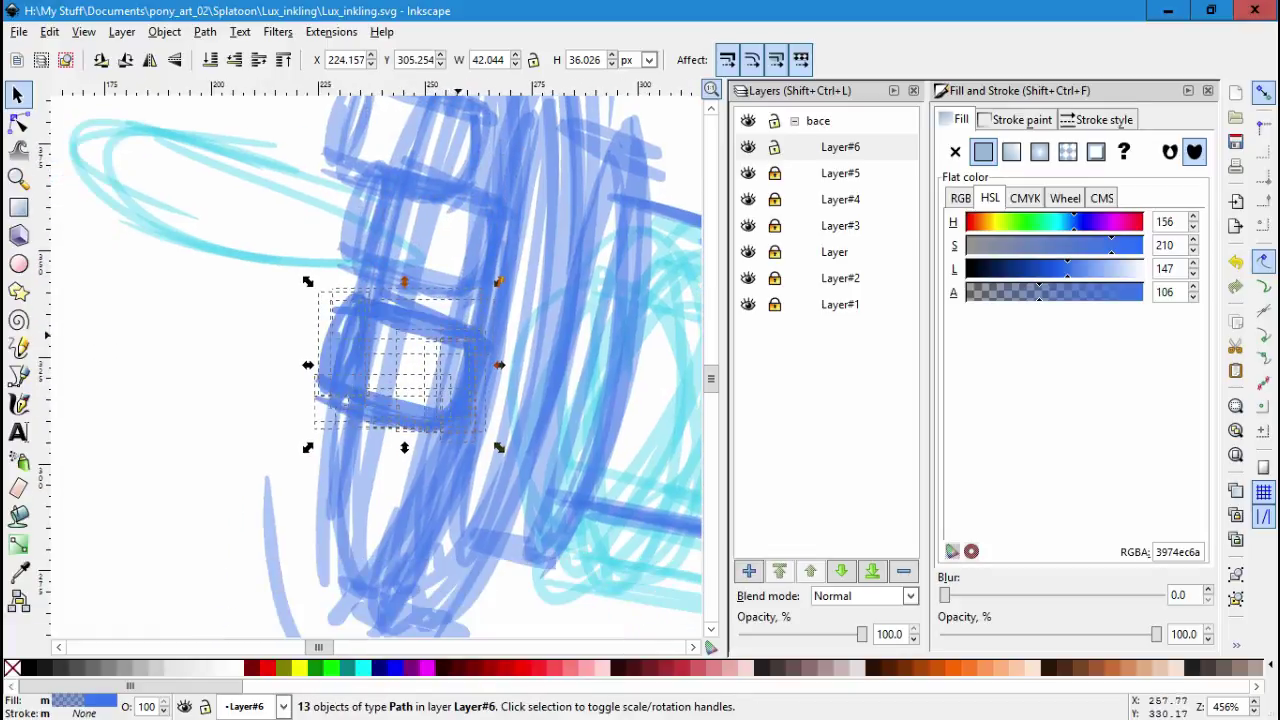
{"action": "left_click_drag", "start_coordinate": [460, 334], "coordinate": [411, 411]}
{"action": "scroll", "coordinate": [411, 411], "scroll_direction": "up", "scroll_amount": 2}
{"action": "scroll", "coordinate": [411, 411], "scroll_direction": "left", "scroll_amount": 1}
Try to shift the lowest and uppermost block copies to adjust their spacing along the ring.
{"action": "left_click_drag", "start_coordinate": [585, 498], "coordinate": [312, 344]}
{"action": "left_click_drag", "start_coordinate": [430, 400], "coordinate": [466, 366]}
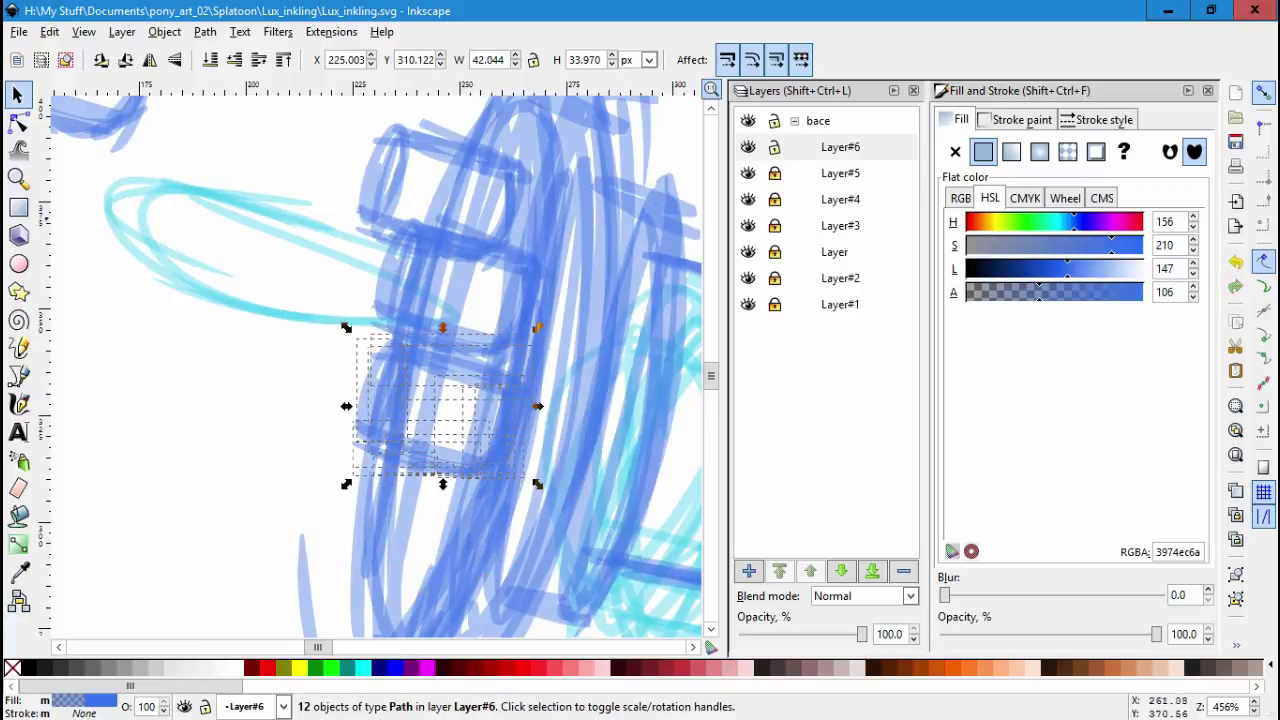
{"action": "left_click_drag", "start_coordinate": [352, 175], "coordinate": [352, 160]}
{"action": "left_click_drag", "start_coordinate": [286, 118], "coordinate": [400, 190]}
{"action": "left_click_drag", "start_coordinate": [400, 190], "coordinate": [534, 270]}
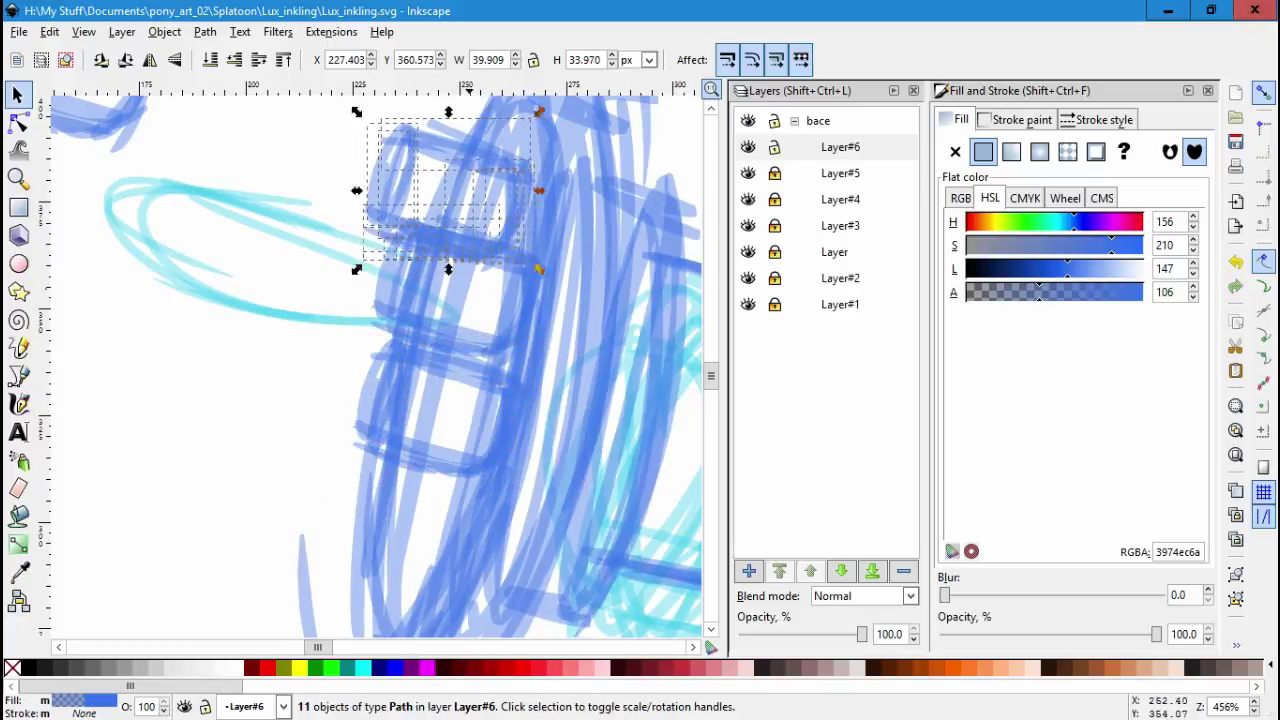
{"action": "key", "text": "Escape"}
{"action": "scroll", "coordinate": [370, 360], "scroll_direction": "right", "scroll_amount": 3}
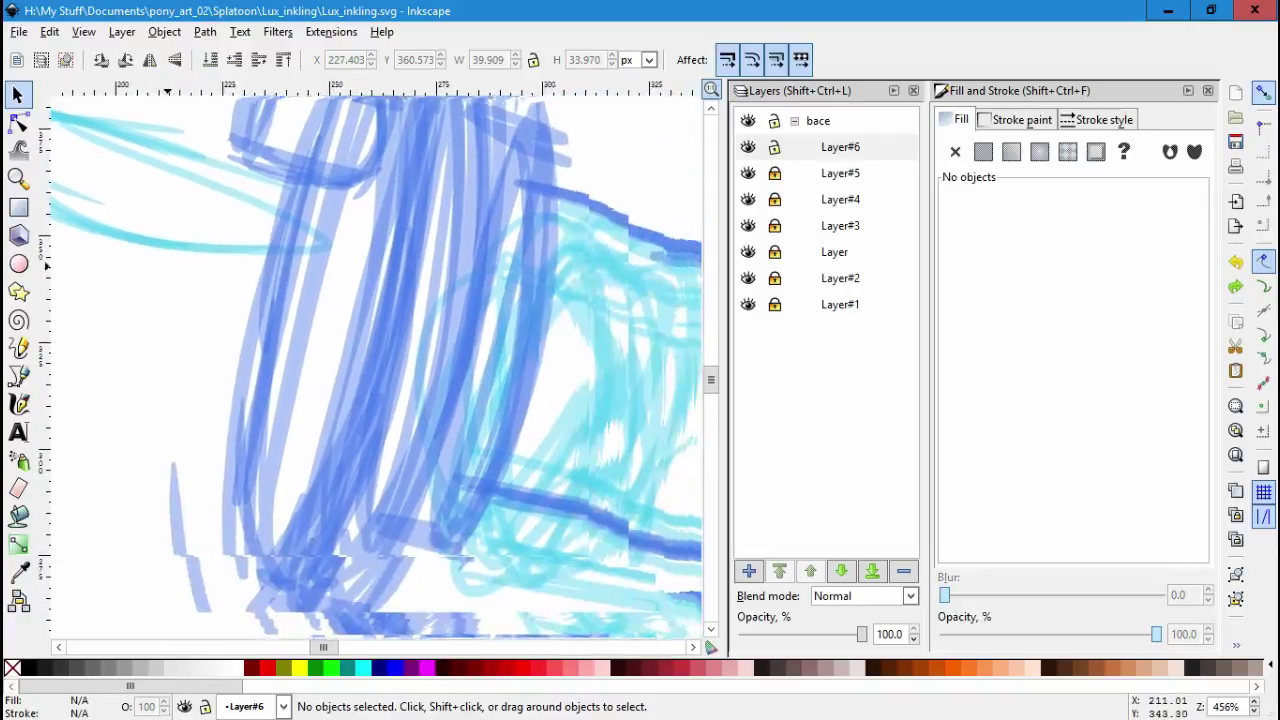
Enlarge the block at the muzzle ring's upper end to about 46 by 39 px.
{"action": "mouse_move", "coordinate": [329, 177]}
{"action": "left_mouse_down"}
{"action": "mouse_move", "coordinate": [166, 243]}
{"action": "mouse_move", "coordinate": [288, 323]}
{"action": "left_mouse_up"}
{"action": "scroll", "coordinate": [166, 243], "scroll_direction": "up", "scroll_amount": 2}
{"action": "scroll", "coordinate": [368, 418], "scroll_direction": "down", "scroll_amount": 1}
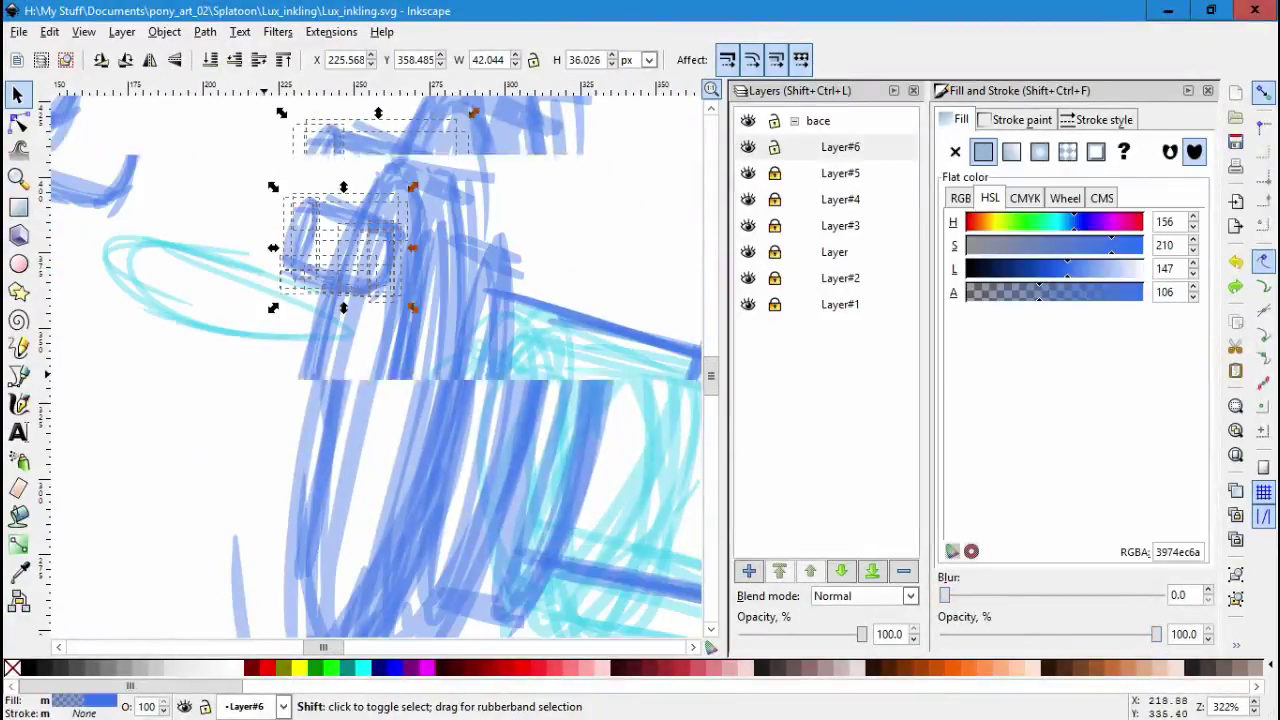
{"action": "left_click_drag", "start_coordinate": [305, 201], "coordinate": [293, 191]}
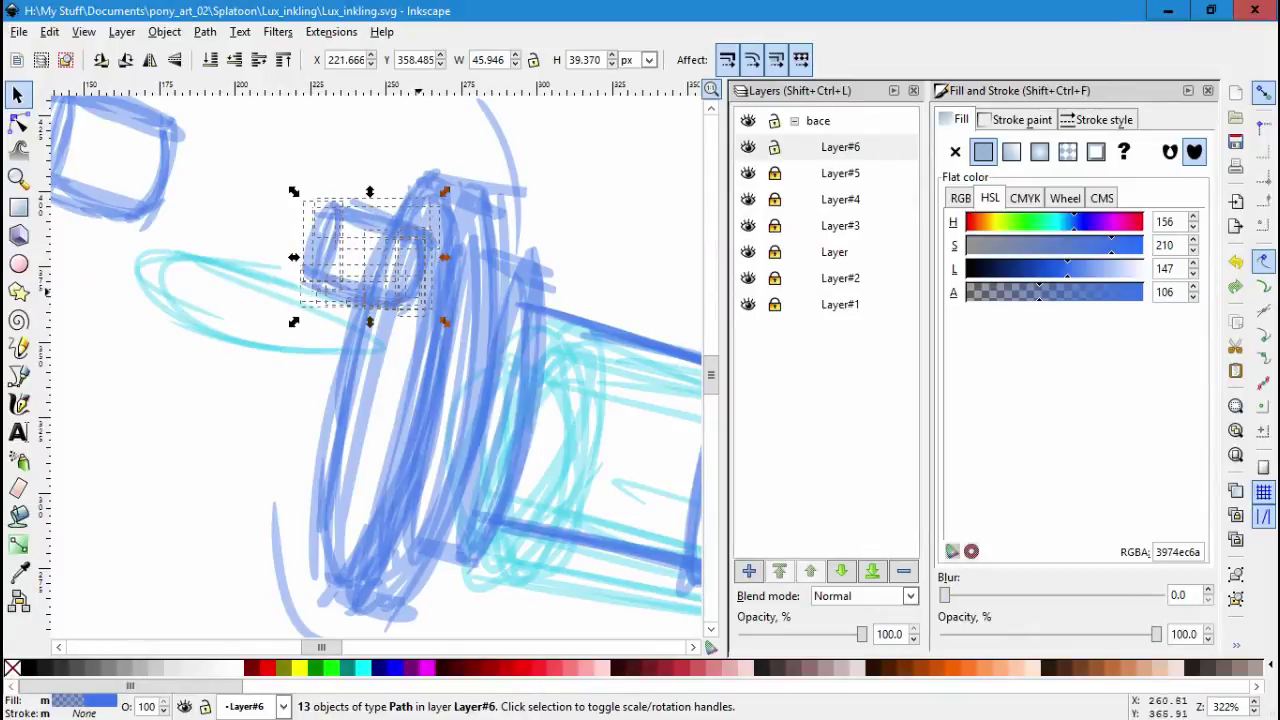
Add a new sublayer and move a duplicate of the muzzle block onto it.
{"action": "key", "text": "ctrl+shift+n"}
{"action": "key", "text": "Return"}
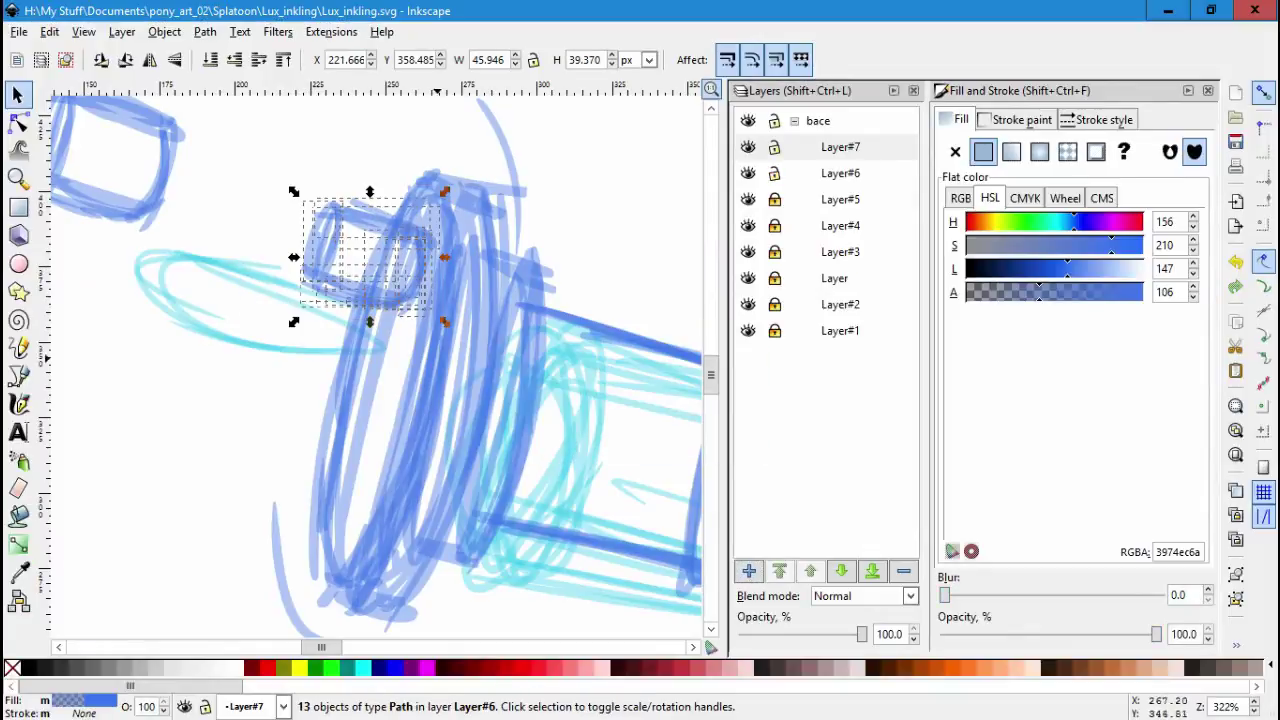
{"action": "left_click", "coordinate": [748, 147]}
{"action": "key", "text": "ctrl+d"}
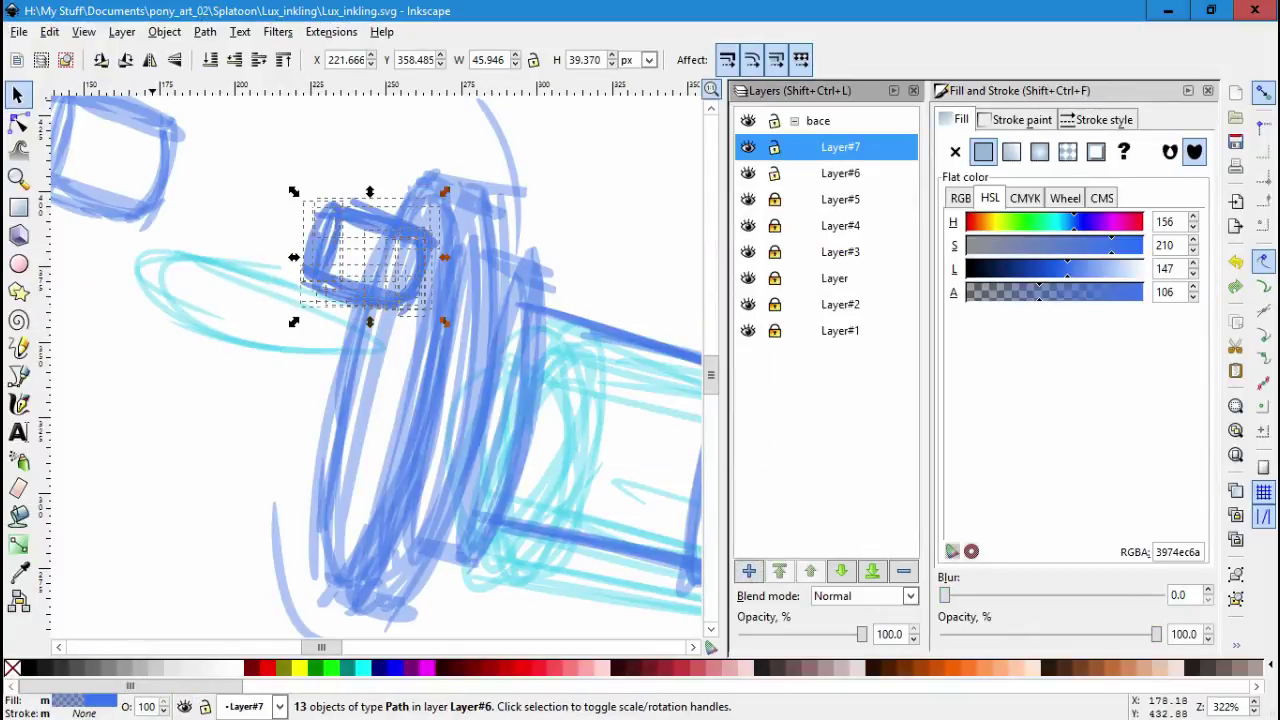
{"action": "key", "text": "shift+Page_Up"}
Lock the first block's sublayer and place the duplicate directly below the first block along the ring.
{"action": "left_click", "coordinate": [774, 173]}
{"action": "key", "text": "ctrl+a"}
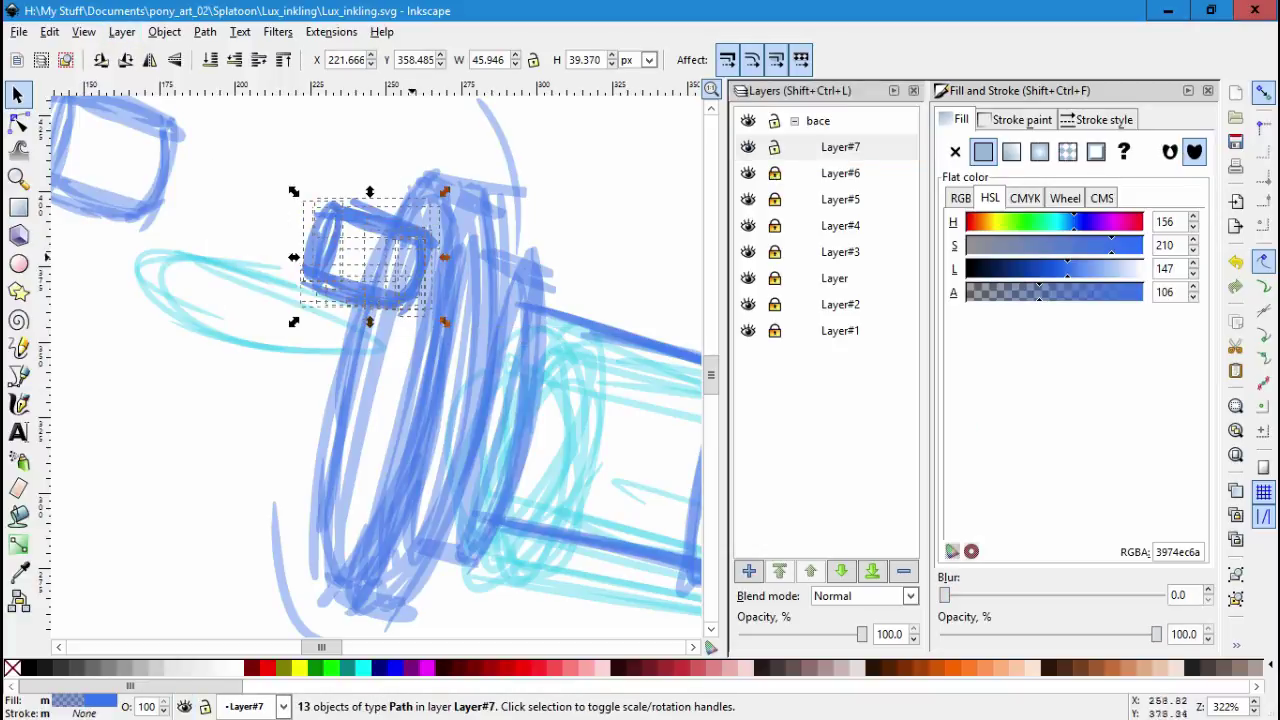
{"action": "left_click_drag", "start_coordinate": [411, 257], "coordinate": [362, 310]}
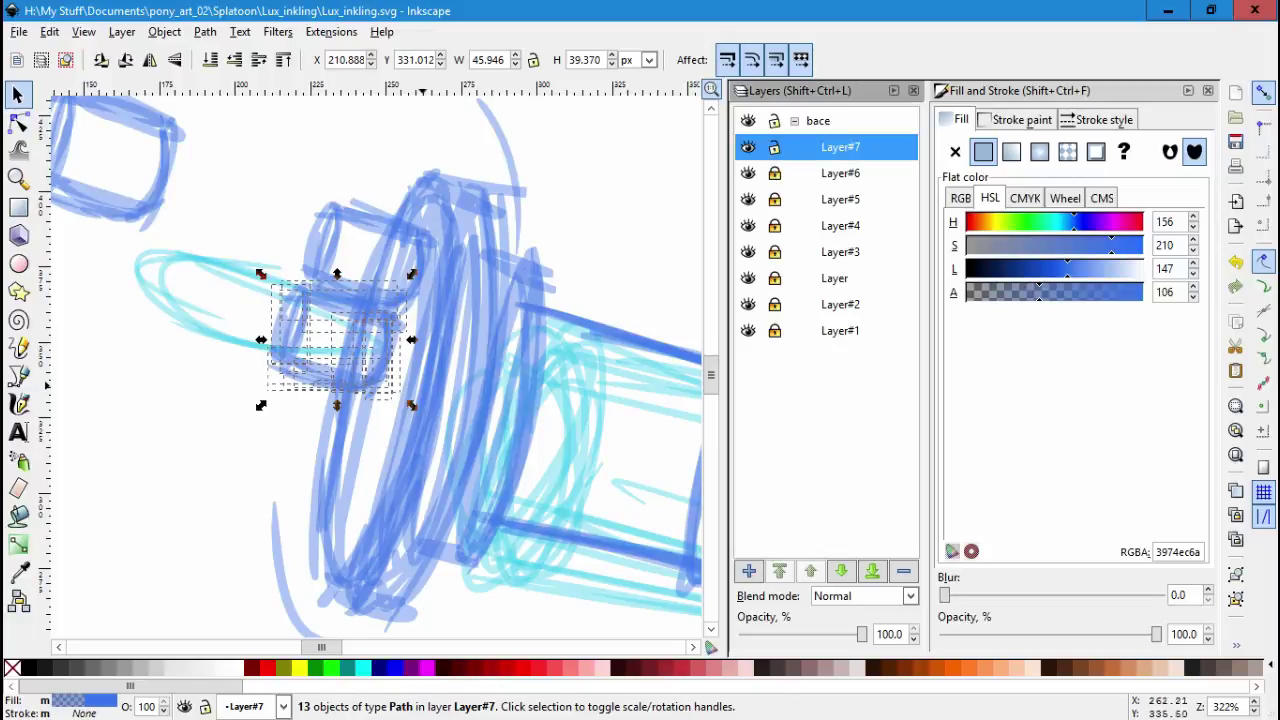
{"action": "left_click", "coordinate": [748, 570]}
{"action": "key", "text": "Return"}
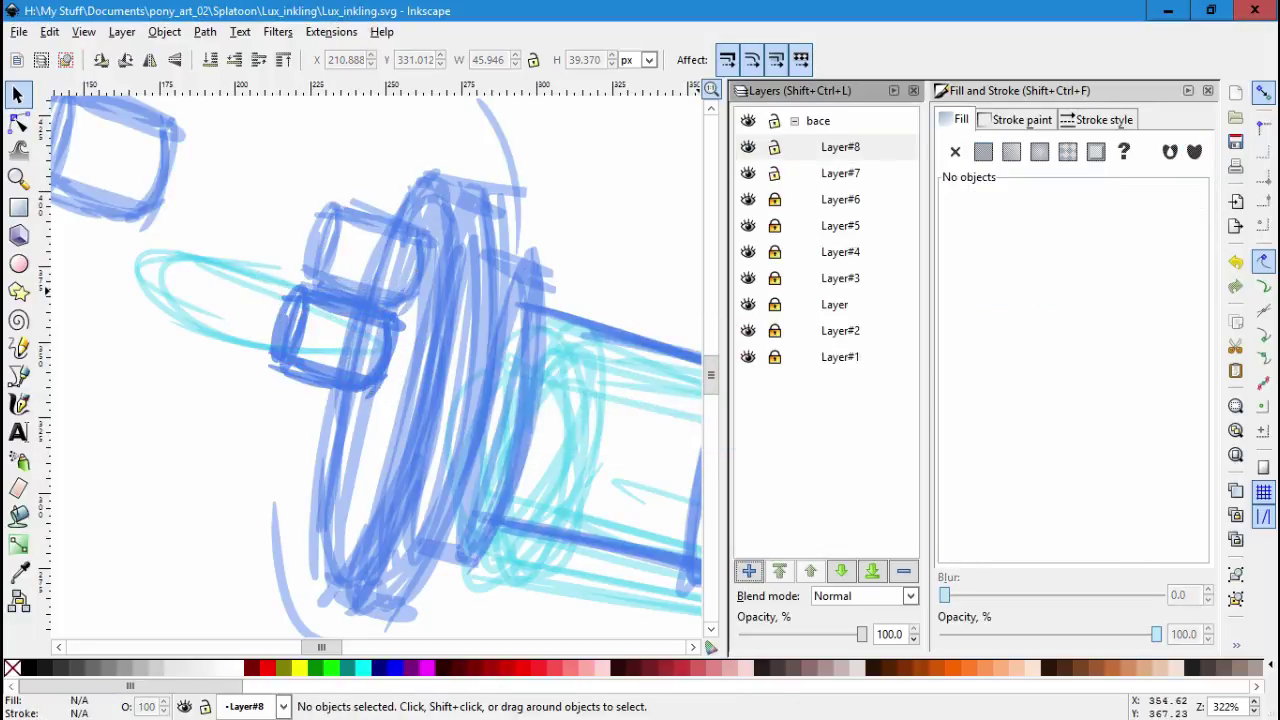
{"action": "key", "text": "ctrl+z"}
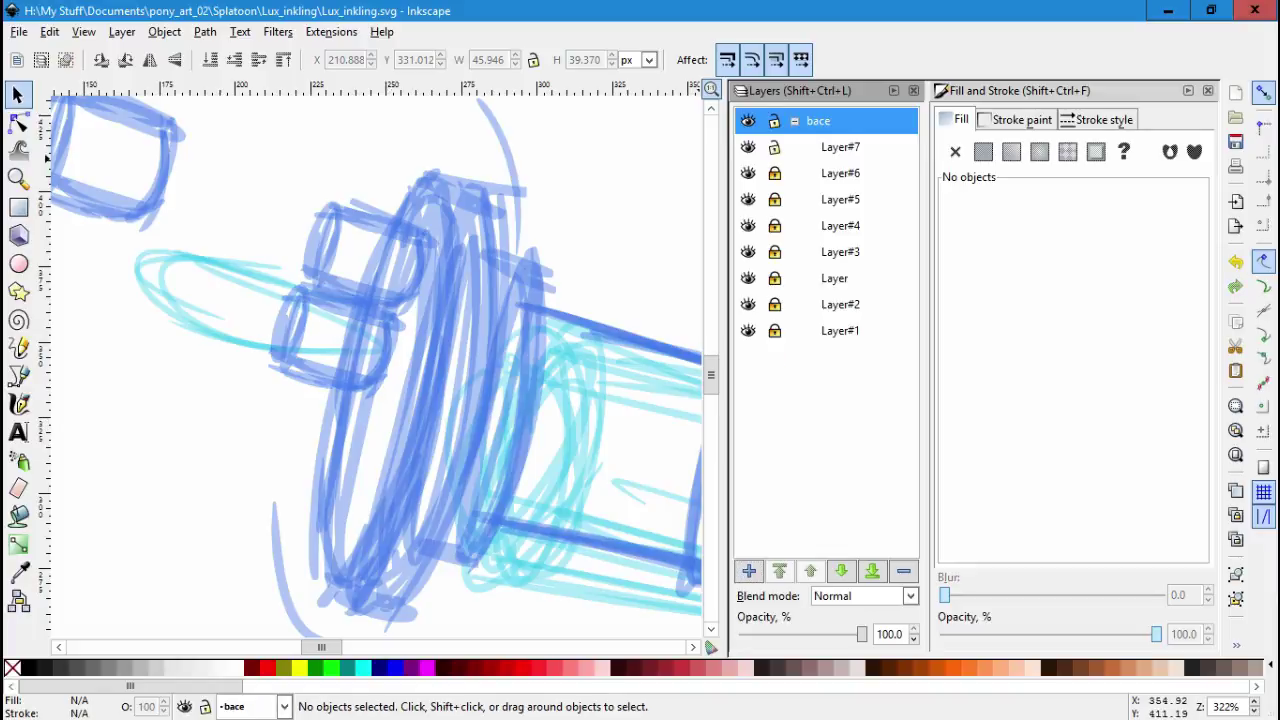
Duplicate the second block onto a new sublayer and place the copy below it on the ring.
{"action": "key", "text": "ctrl+shift+n"}
{"action": "key", "text": "Return"}
{"action": "left_click_drag", "start_coordinate": [177, 286], "coordinate": [473, 400]}
{"action": "key", "text": "shift+Page_Up"}
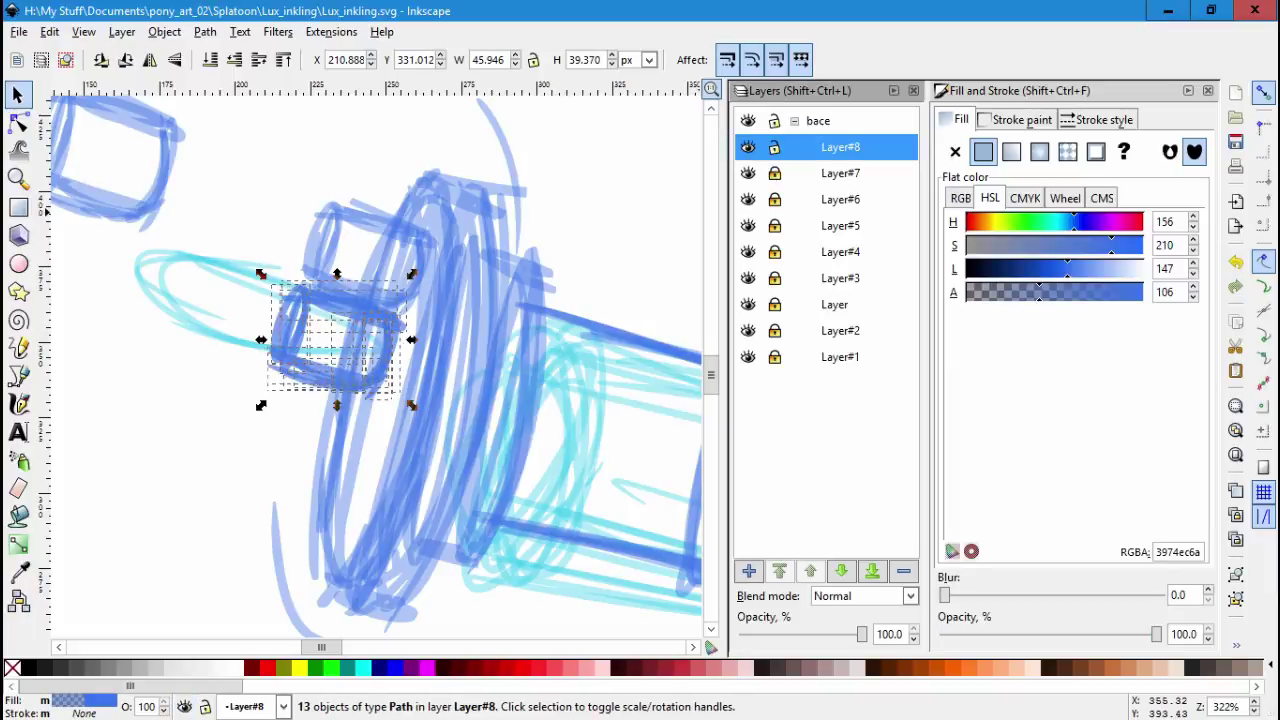
{"action": "left_click_drag", "start_coordinate": [384, 312], "coordinate": [368, 425]}
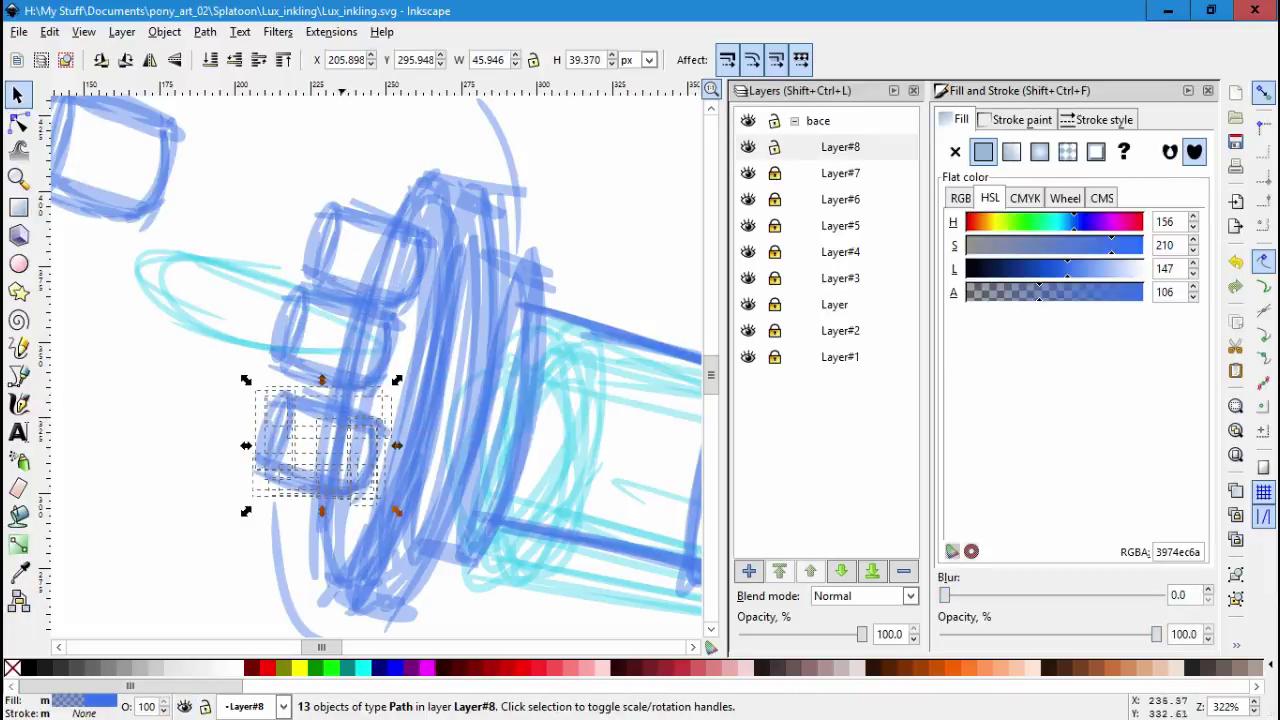
Scale the third block to about 45 by 38 px and nudge it against the ring's front.
{"action": "left_click", "coordinate": [342, 397]}
{"action": "left_click_drag", "start_coordinate": [392, 380], "coordinate": [368, 390]}
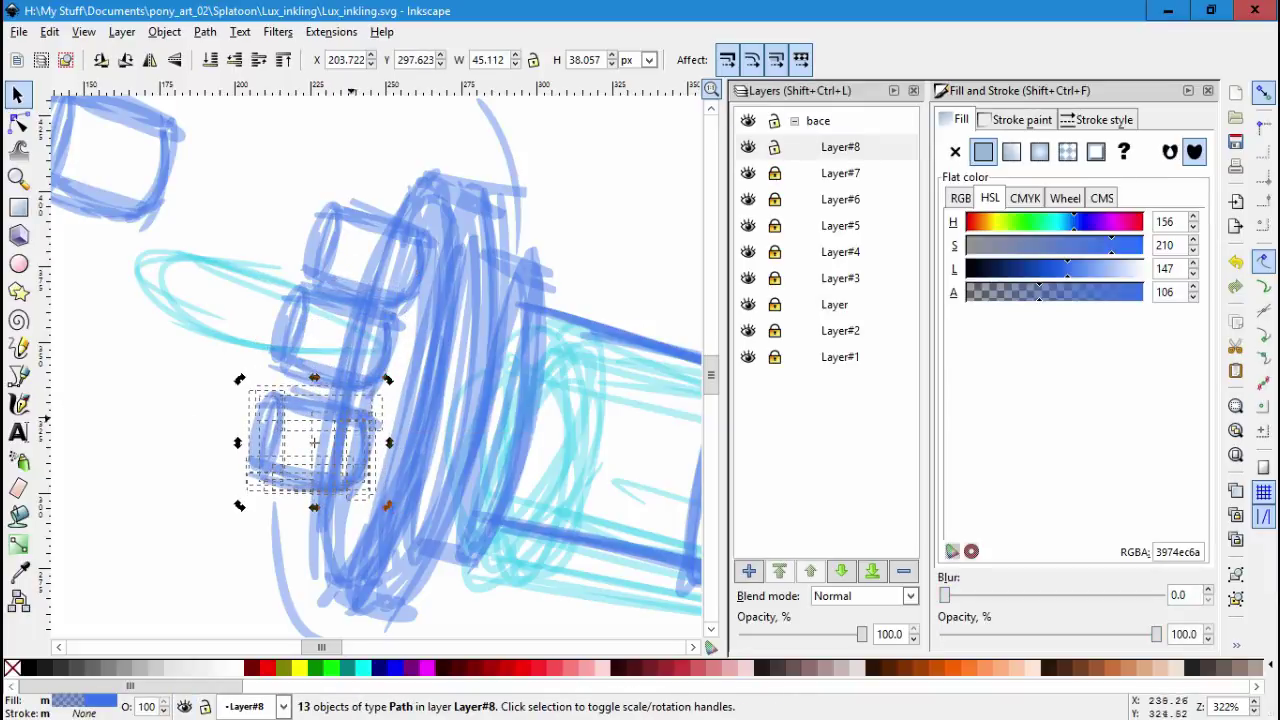
{"action": "left_click", "coordinate": [329, 467]}
Create another sublayer and move a duplicate of the third block onto it.
{"action": "key", "text": "shift+ctrl+n"}
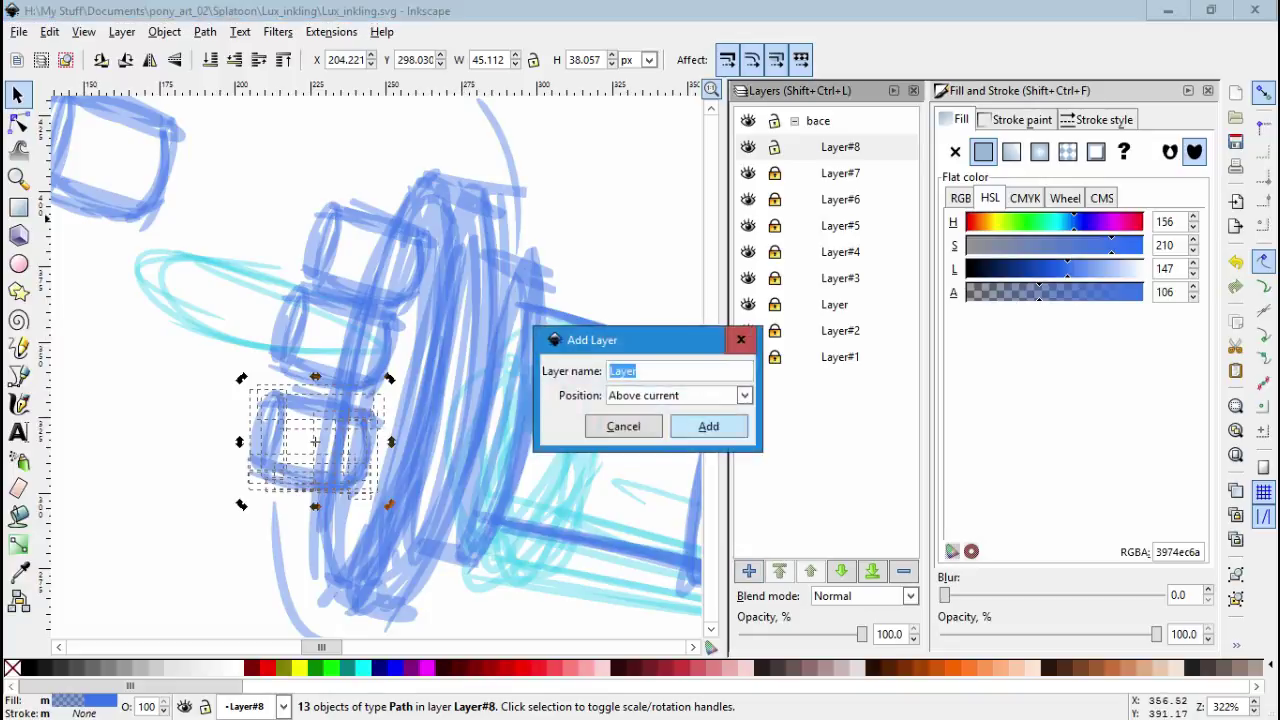
{"action": "key", "text": "Return"}
{"action": "left_click", "coordinate": [121, 31]}
{"action": "left_click", "coordinate": [207, 177]}
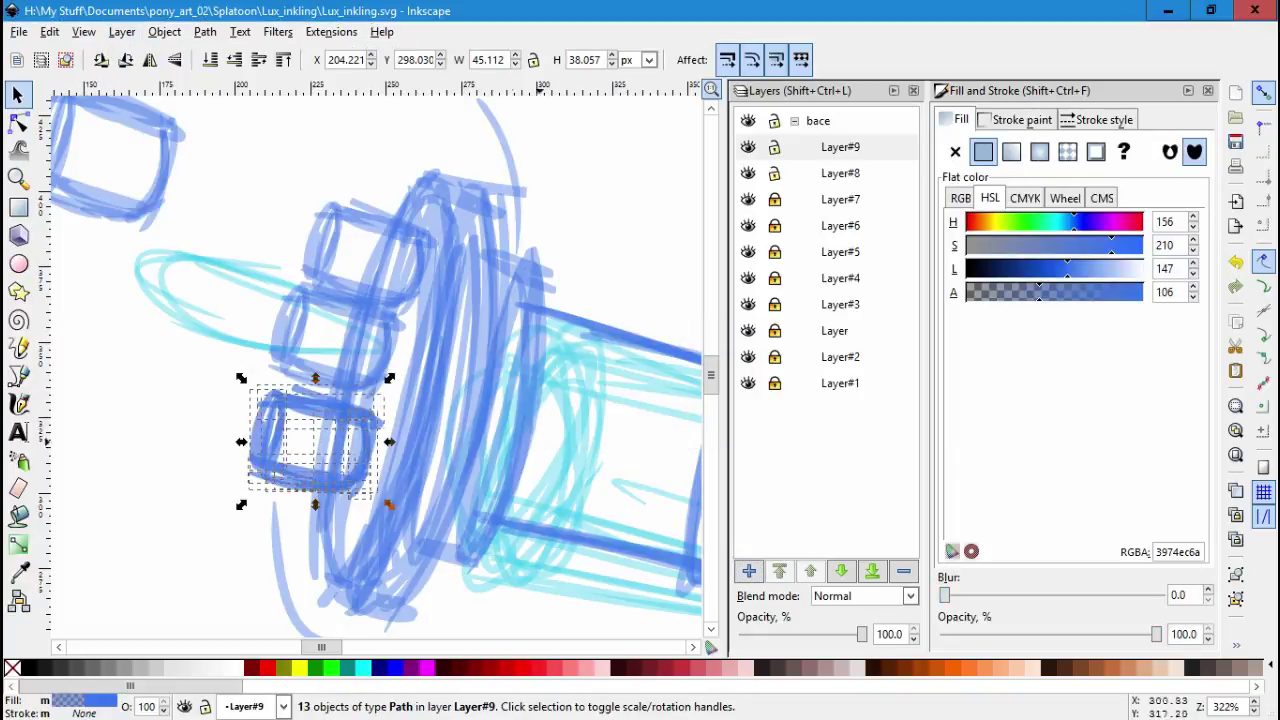
Place the fourth block overlapping the third's underside, rotate it slightly to follow the ring, and deselect it.
{"action": "left_click_drag", "start_coordinate": [362, 411], "coordinate": [398, 491]}
{"action": "left_click", "coordinate": [398, 491]}
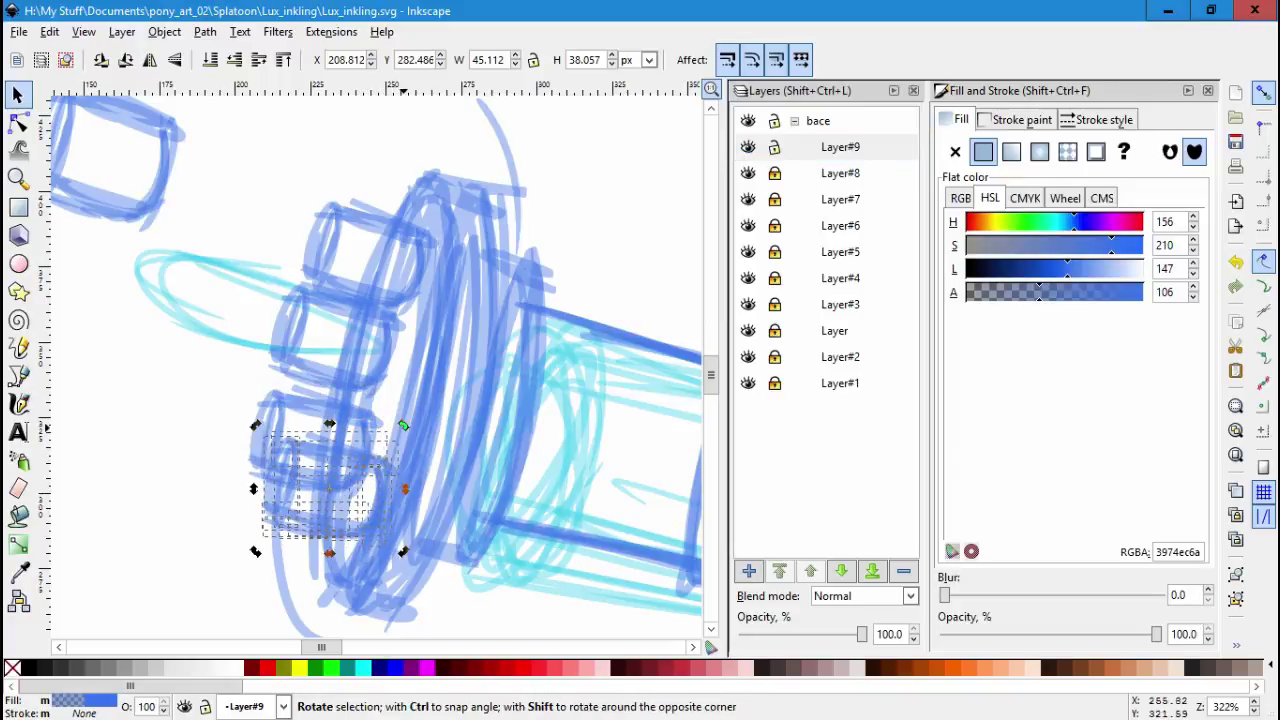
{"action": "left_click", "coordinate": [337, 539]}
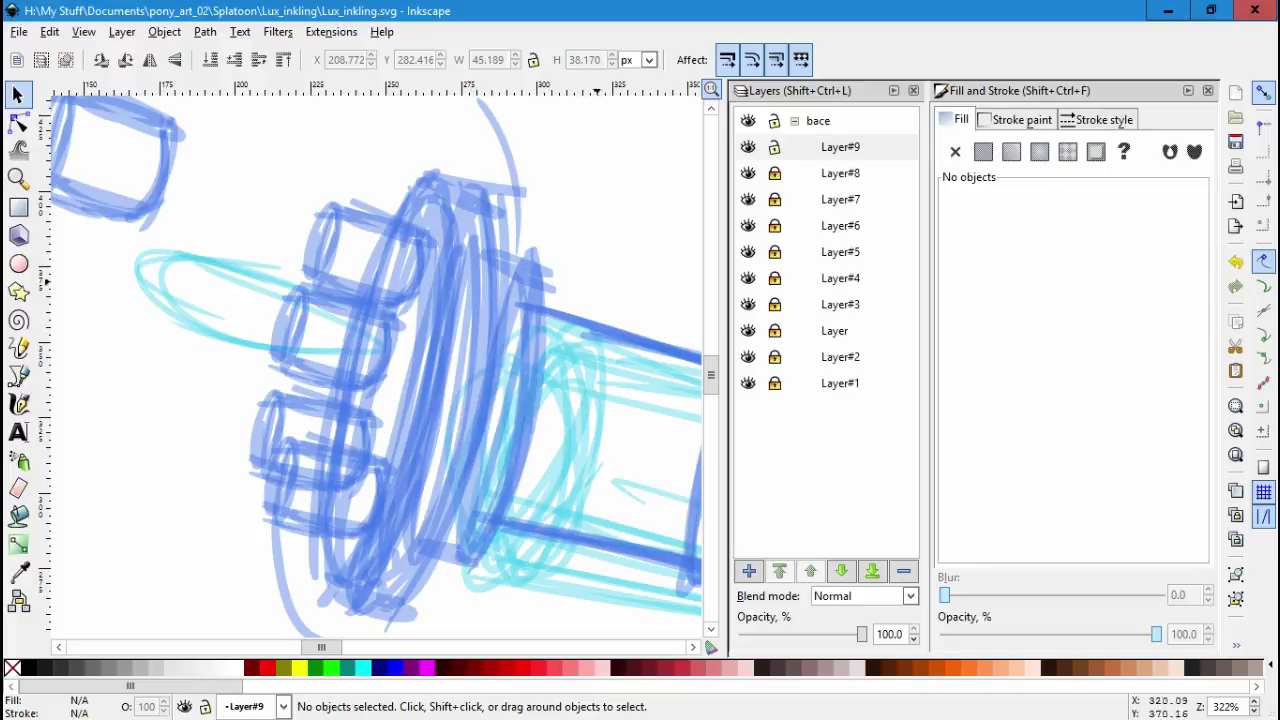
Add a sublayer above the current one and move a duplicate of the fourth block onto it.
{"action": "key", "text": "ctrl+shift+n"}
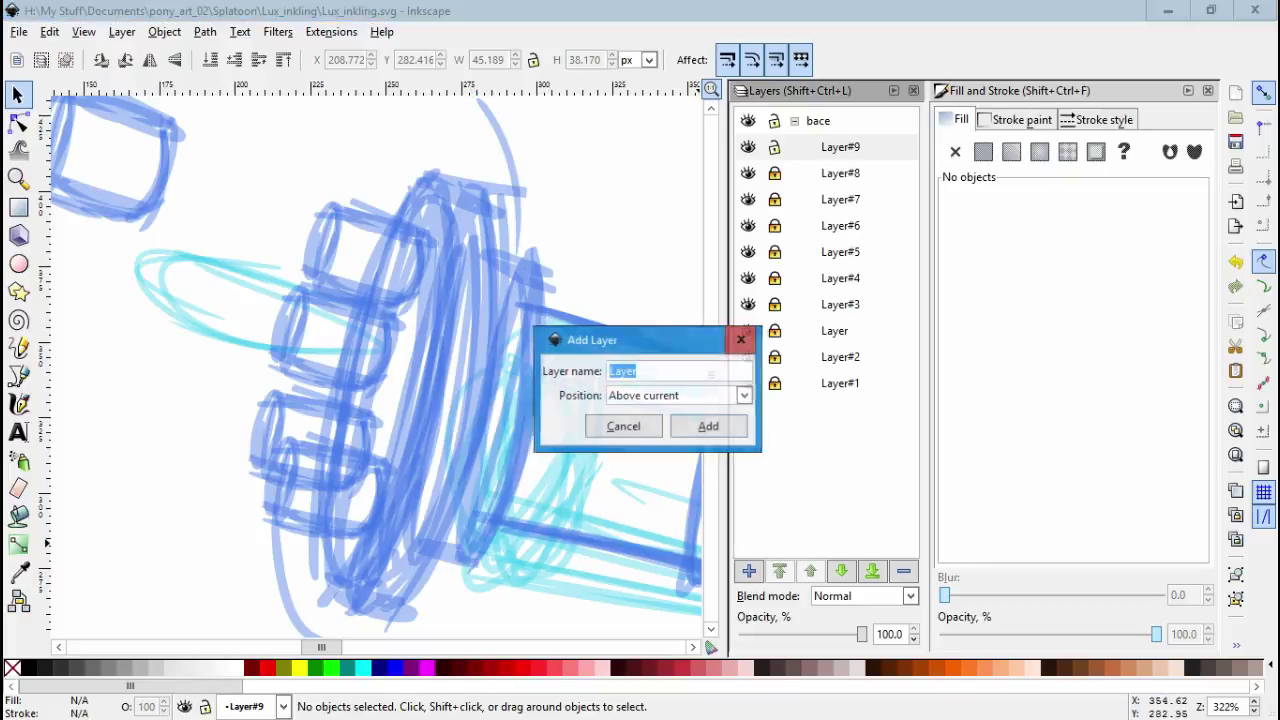
{"action": "key", "text": "Return"}
{"action": "key", "text": "ctrl+alt+a"}
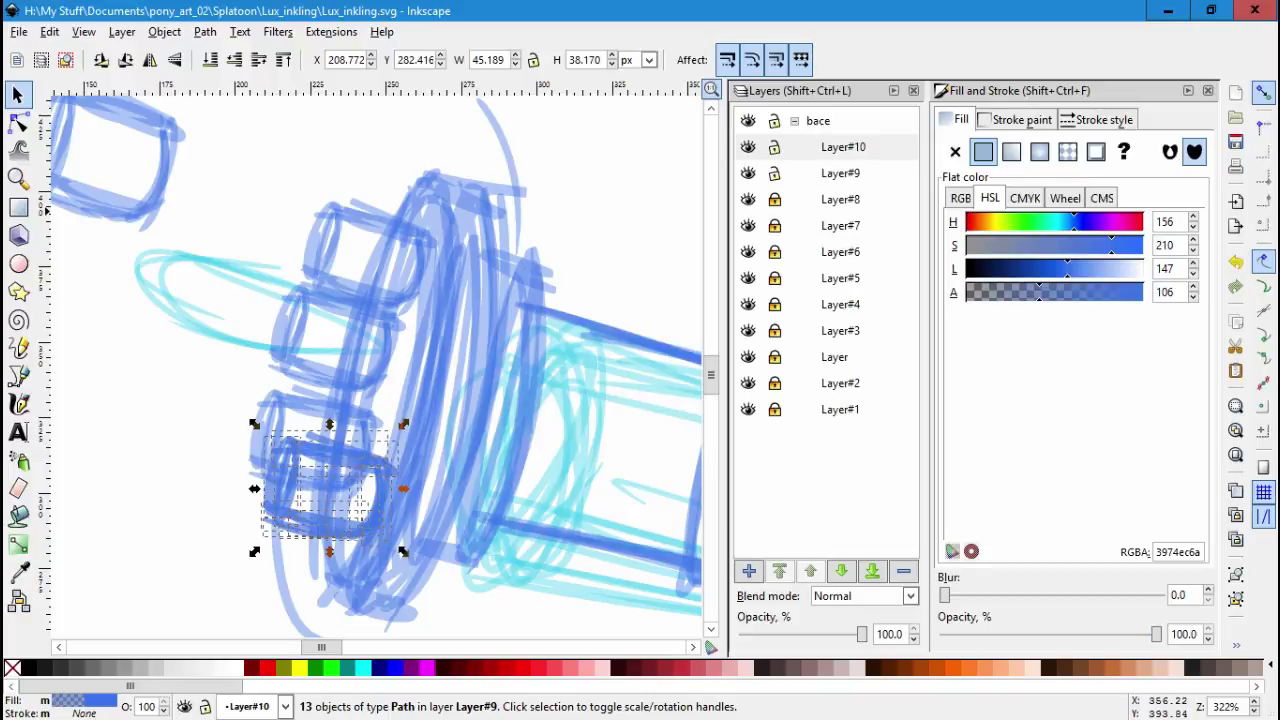
{"action": "key", "text": "shift+Page_Up"}
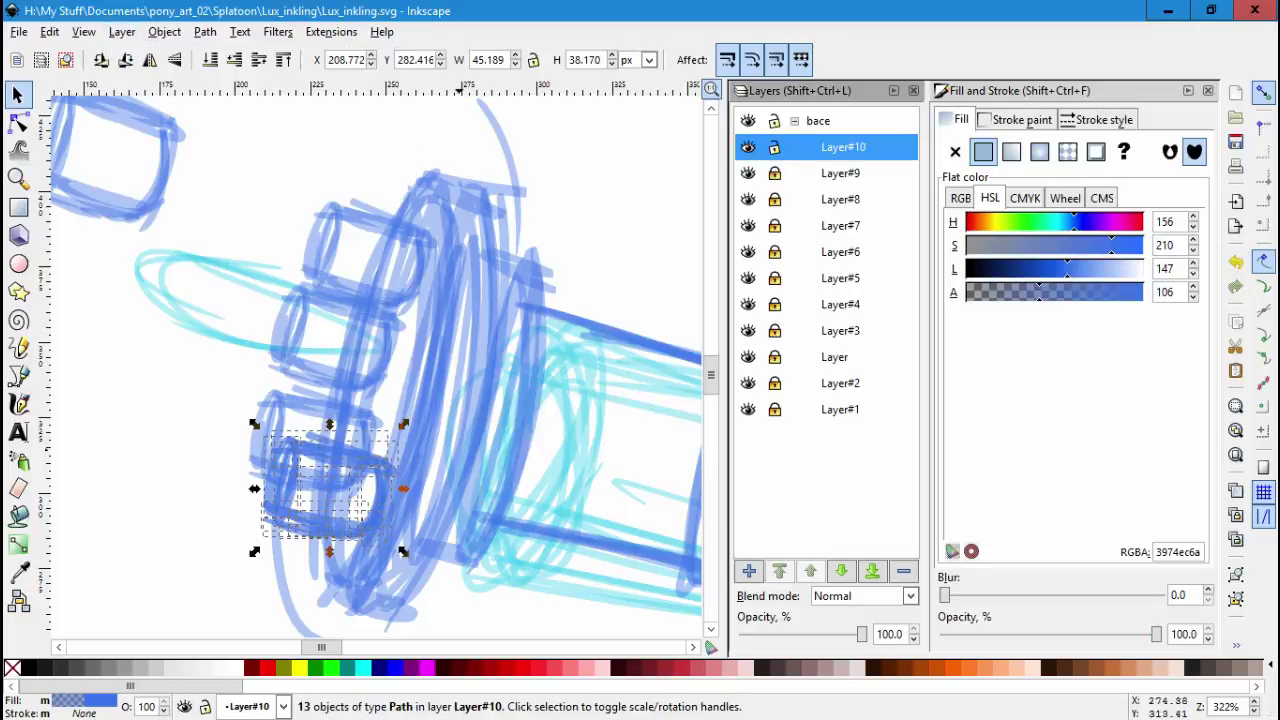
Place the fifth block inside the ring beside the front blocks, rotate it slightly, and scale it to about 48 by 42 px.
{"action": "left_click_drag", "start_coordinate": [364, 455], "coordinate": [455, 345]}
{"action": "left_click", "coordinate": [415, 368]}
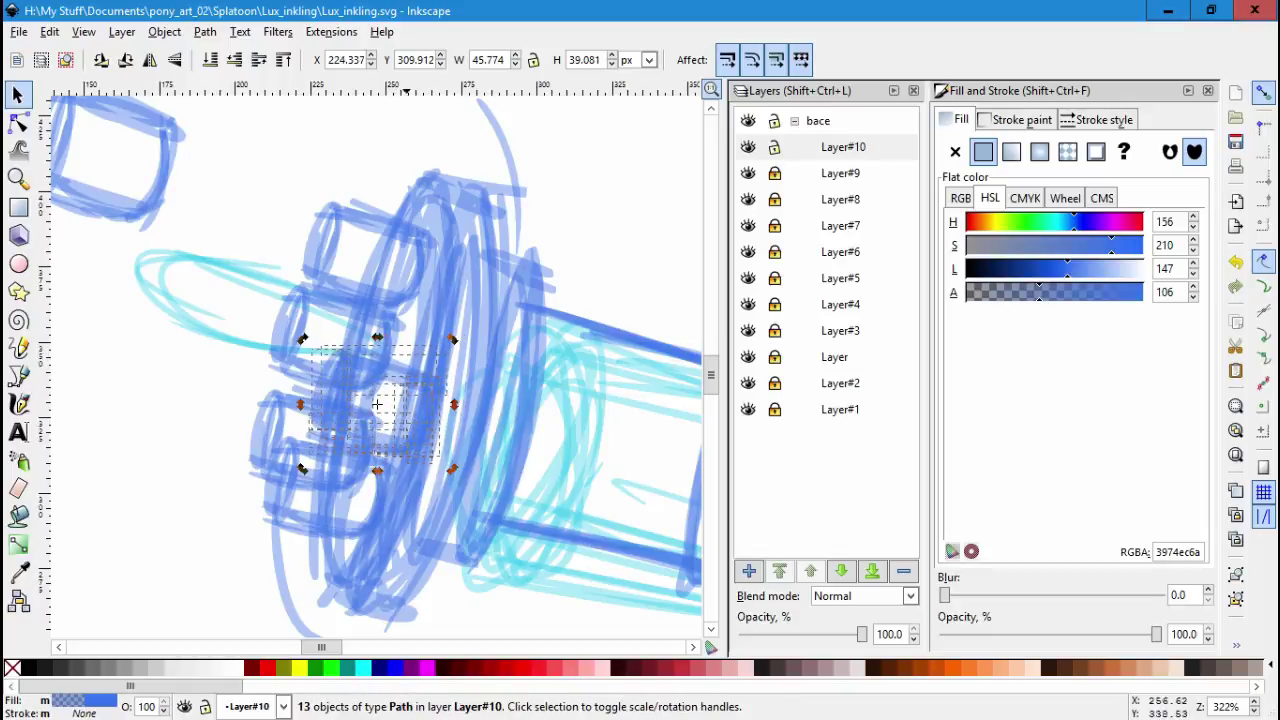
{"action": "left_click_drag", "start_coordinate": [454, 404], "coordinate": [447, 399]}
{"action": "left_click", "coordinate": [447, 399]}
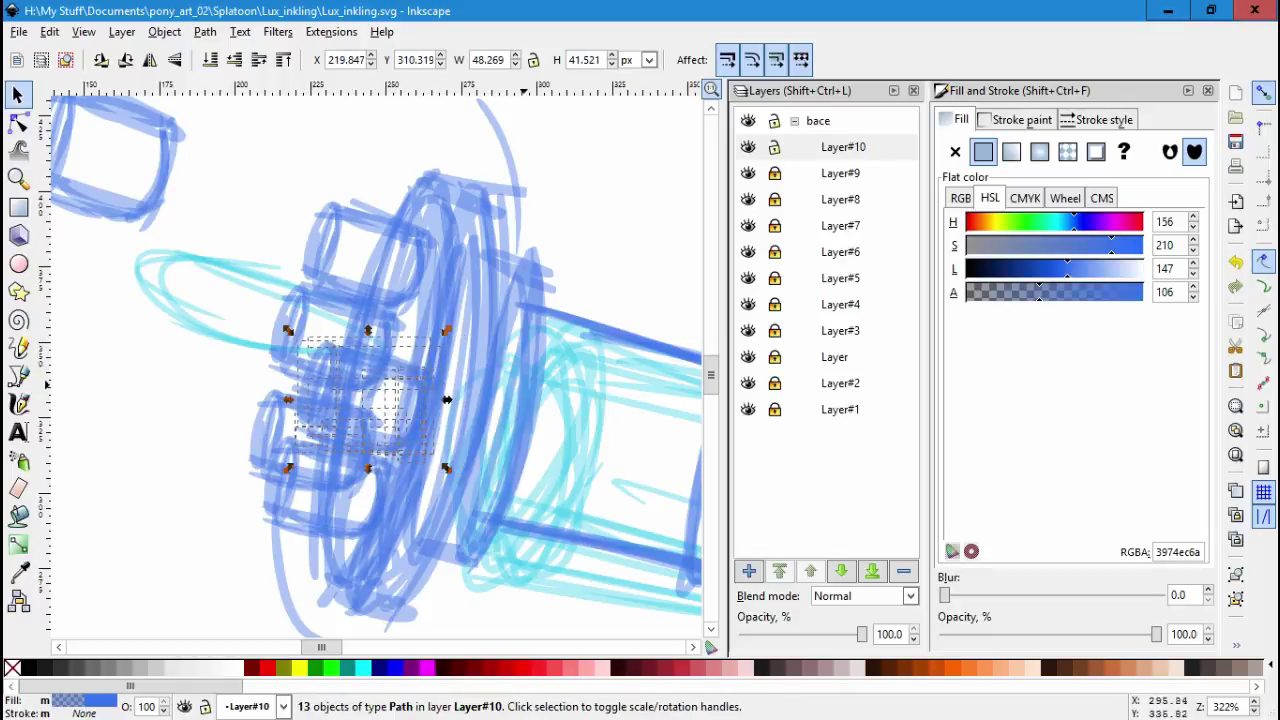
Duplicate the fifth block onto another new sublayer and place the copy above it on the ring.
{"action": "key", "text": "ctrl+shift+n"}
{"action": "key", "text": "Return"}
{"action": "key", "text": "ctrl+alt+a"}
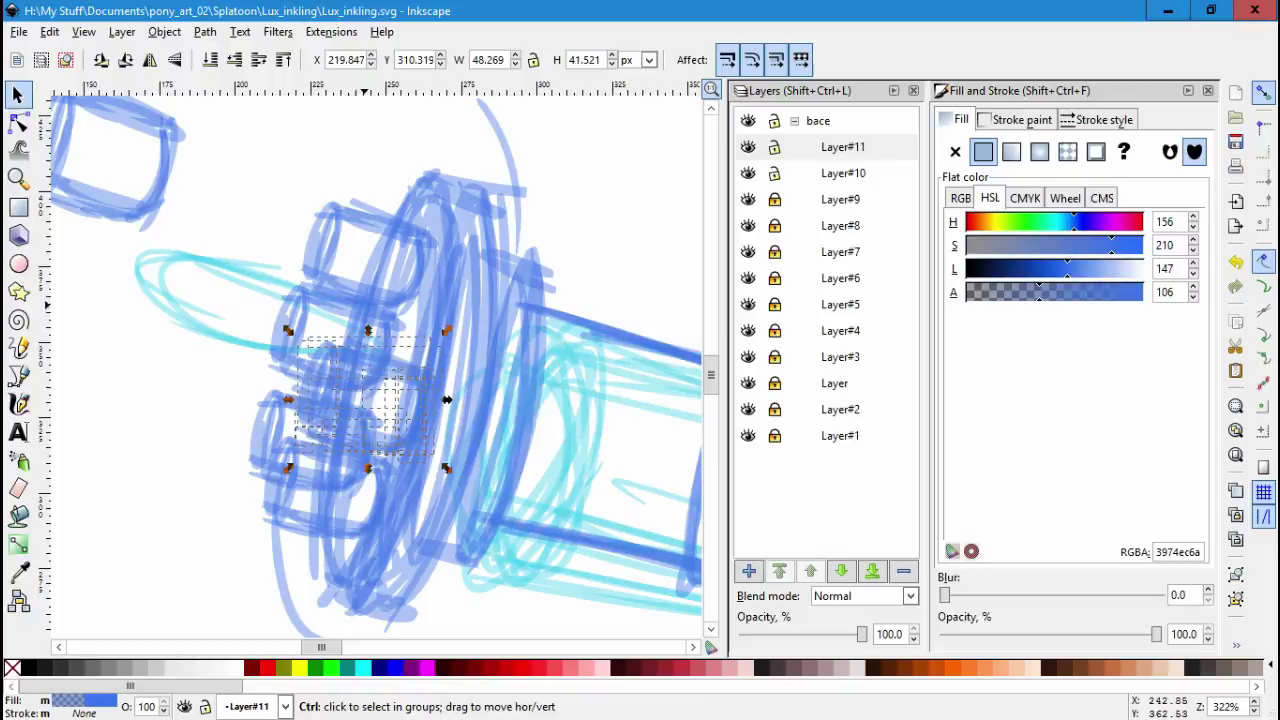
{"action": "left_click", "coordinate": [122, 31]}
{"action": "left_click", "coordinate": [200, 174]}
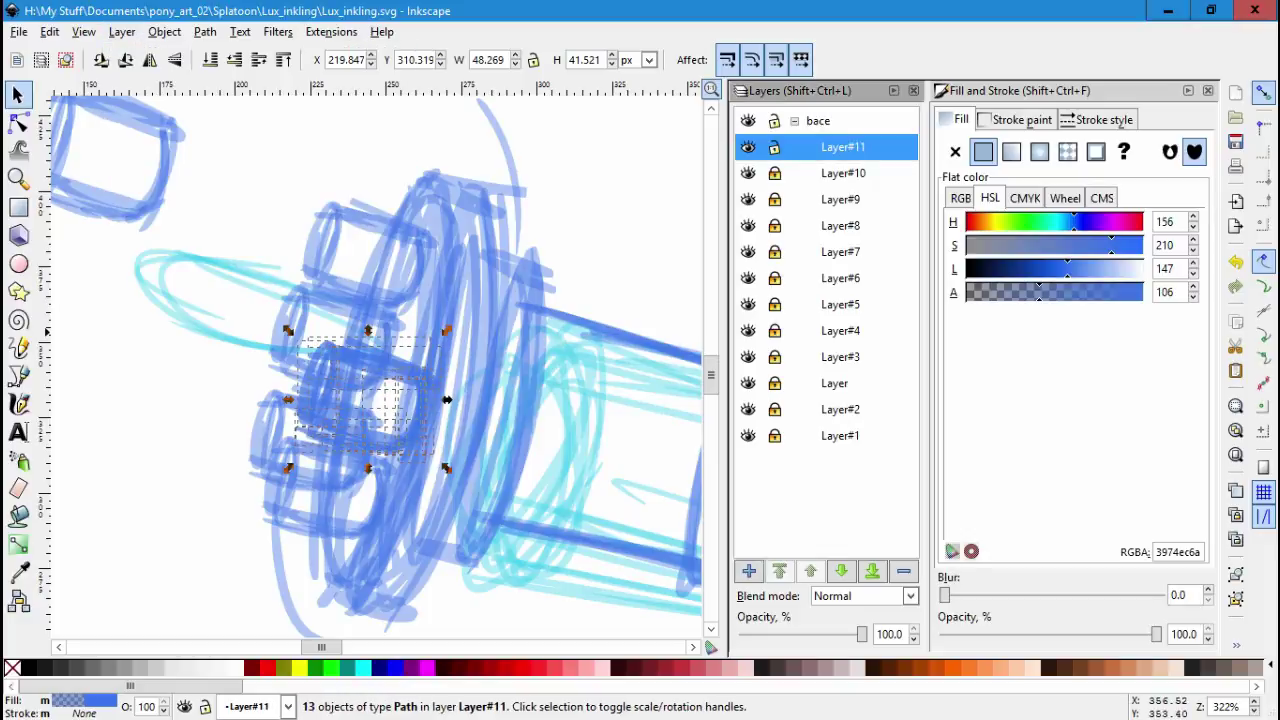
{"action": "left_click_drag", "start_coordinate": [402, 356], "coordinate": [435, 259]}
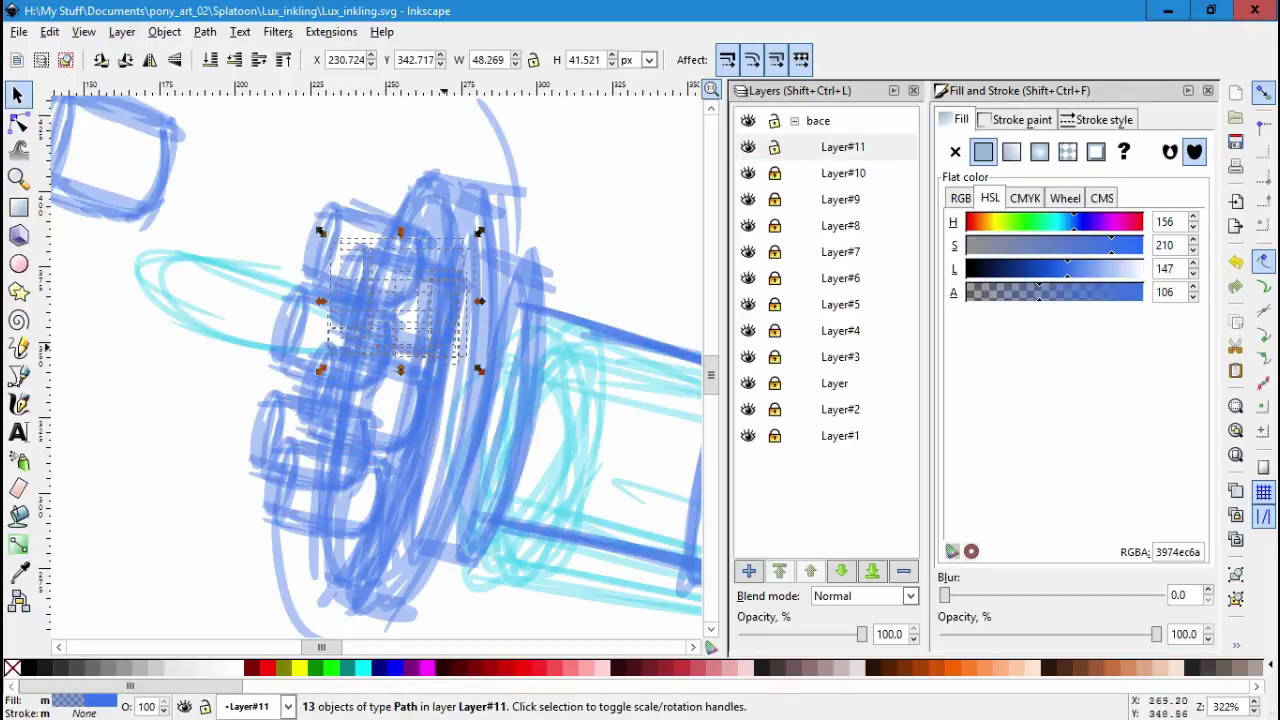
Recolour the fifth and sixth blocks purple with hue 189 and nudge the upper one slightly toward the front.
{"action": "left_click", "coordinate": [1079, 221]}
{"action": "key", "text": "ctrl+Page_Down"}
{"action": "key", "text": "ctrl+a"}
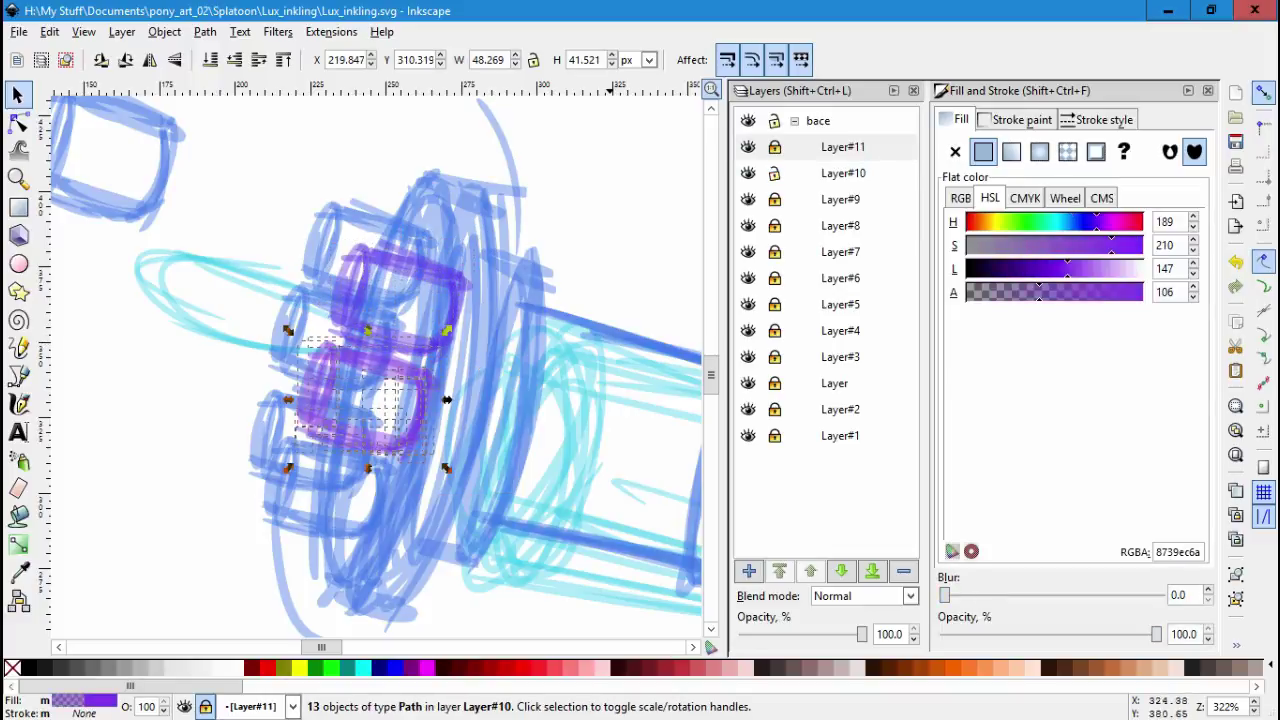
{"action": "key", "text": "Escape"}
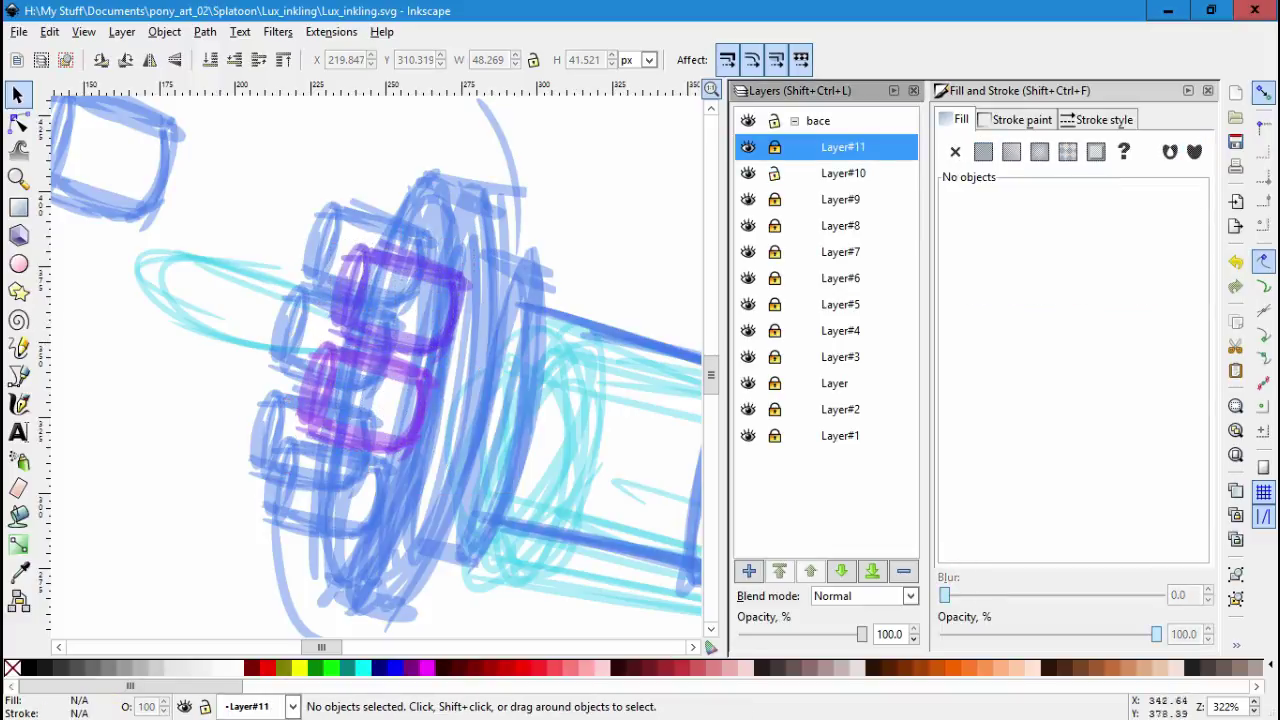
{"action": "key", "text": "ctrl+alt+a"}
{"action": "key", "text": "Escape"}
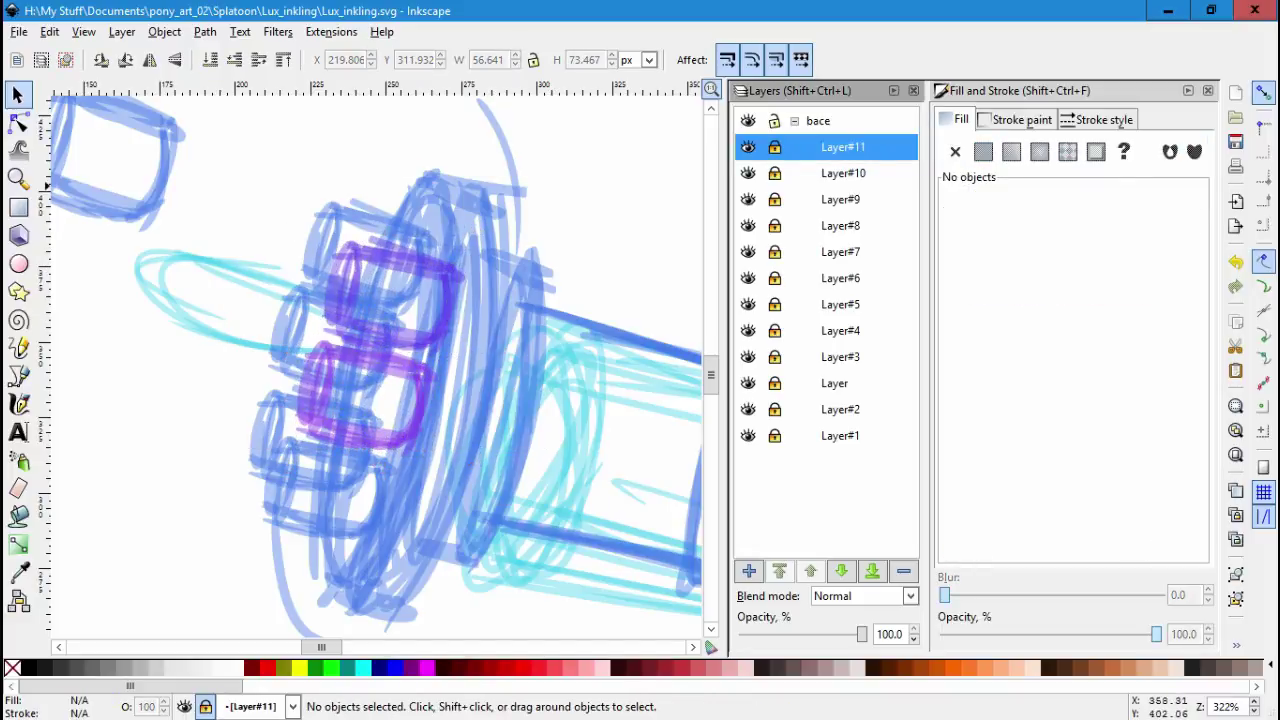
Delete the spare original block lying apart from the weapon, above the muzzle.
{"action": "left_click_drag", "start_coordinate": [251, 230], "coordinate": [428, 305]}
{"action": "key", "text": "ctrl+a"}
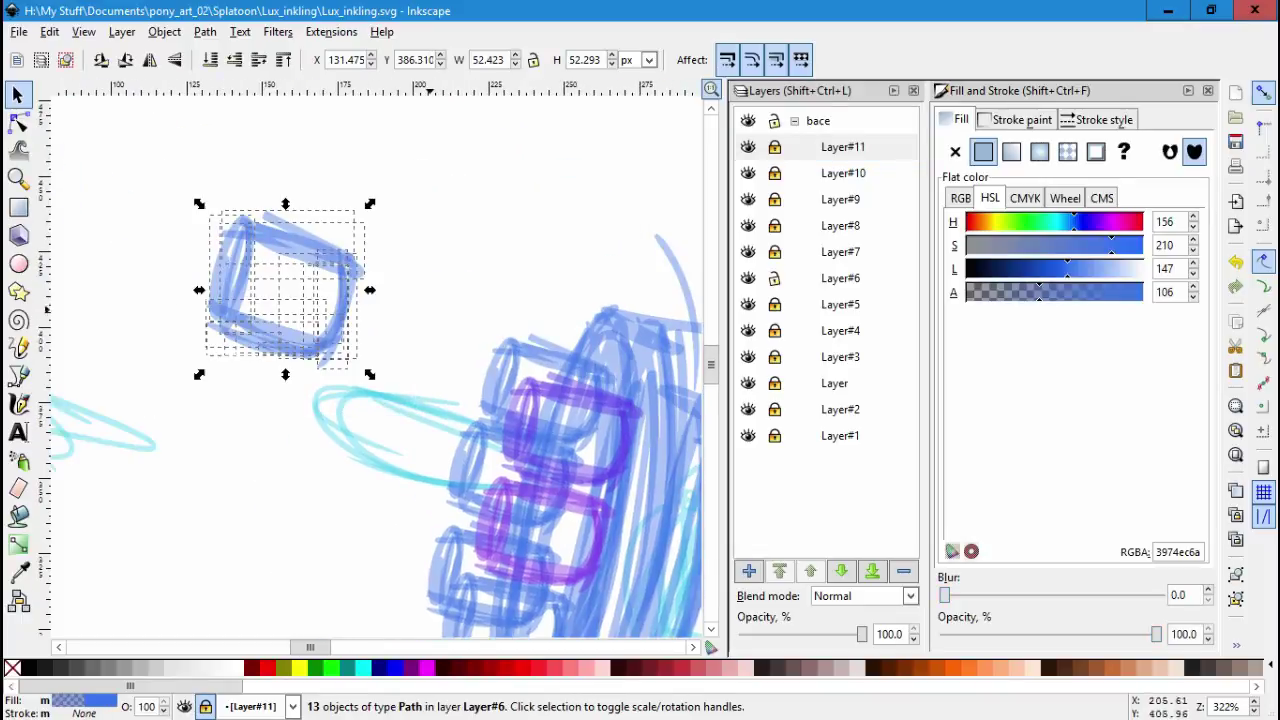
{"action": "key", "text": "Delete"}
{"action": "scroll", "coordinate": [460, 370], "scroll_direction": "down", "scroll_amount": 3}
{"action": "scroll", "coordinate": [460, 370], "scroll_direction": "right", "scroll_amount": 3}
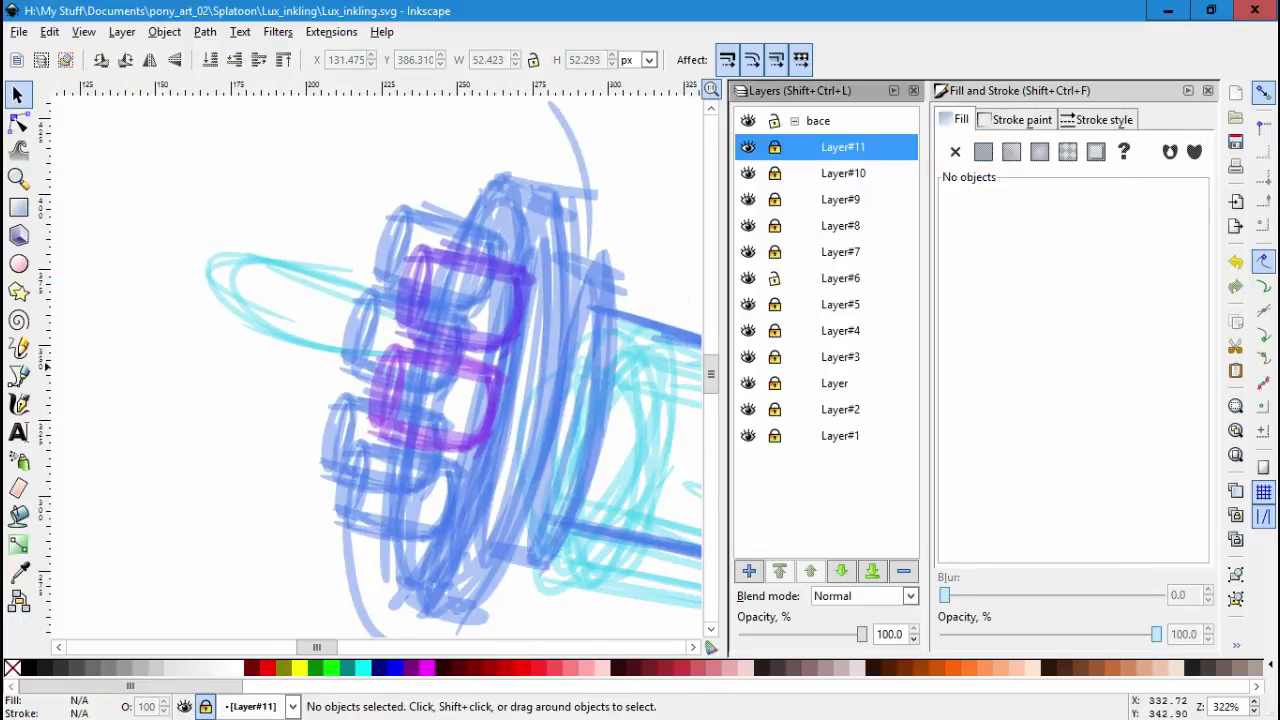
Unlock Layer#2 and move the light-blue ellipse away from the muzzle blocks.
{"action": "left_click", "coordinate": [775, 409]}
{"action": "left_click_drag", "start_coordinate": [400, 409], "coordinate": [130, 215]}
{"action": "scroll", "coordinate": [400, 400], "scroll_direction": "left", "scroll_amount": 3}
{"action": "mouse_move", "coordinate": [429, 300]}
{"action": "left_mouse_down"}
{"action": "mouse_move", "coordinate": [296, 192]}
{"action": "mouse_move", "coordinate": [423, 271]}
{"action": "mouse_move", "coordinate": [413, 237]}
{"action": "mouse_move", "coordinate": [477, 494]}
{"action": "mouse_move", "coordinate": [470, 480]}
{"action": "left_mouse_up"}
Try moving the four loose darker-blue strokes lower along the muzzle blocks, and undo the recent moves.
{"action": "scroll", "coordinate": [400, 380], "scroll_direction": "right", "scroll_amount": 2}
{"action": "scroll", "coordinate": [400, 380], "scroll_direction": "up", "scroll_amount": 1}
{"action": "scroll", "coordinate": [455, 472], "scroll_direction": "down", "scroll_amount": 4}
{"action": "scroll", "coordinate": [455, 472], "scroll_direction": "right", "scroll_amount": 2}
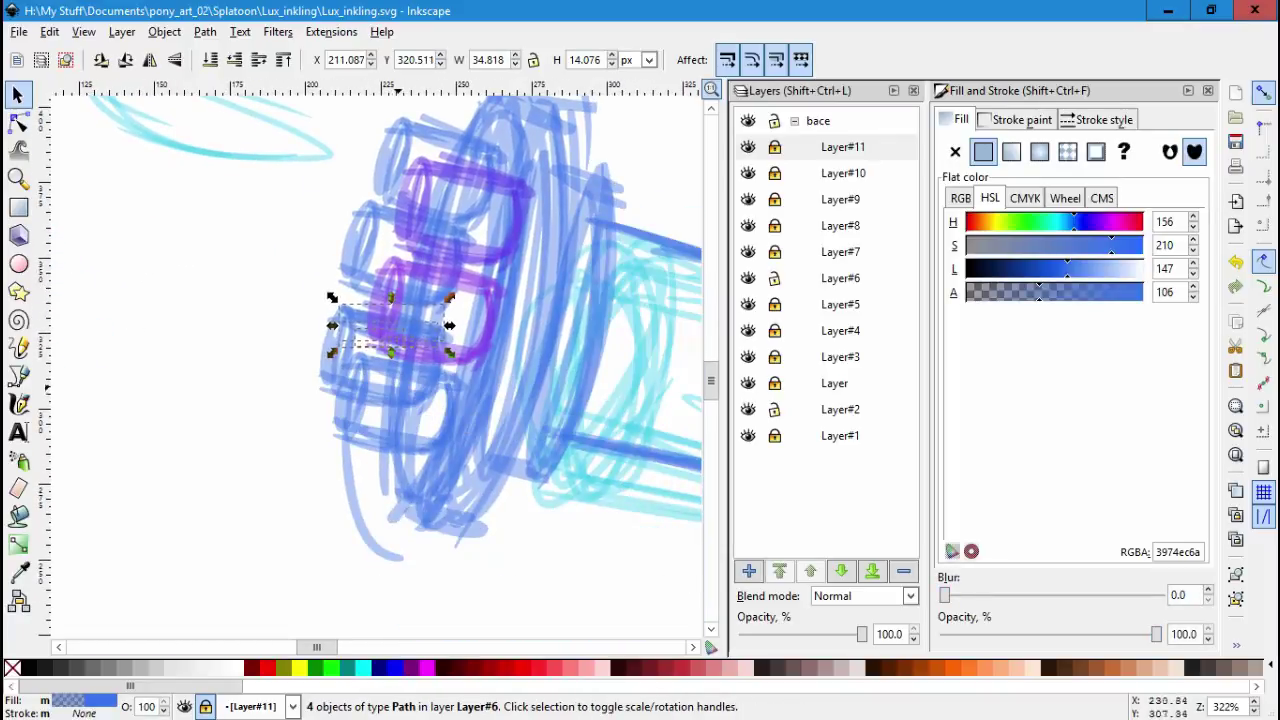
{"action": "left_click_drag", "start_coordinate": [400, 388], "coordinate": [255, 466]}
{"action": "key", "text": "Escape"}
{"action": "key", "text": "ctrl+z"}
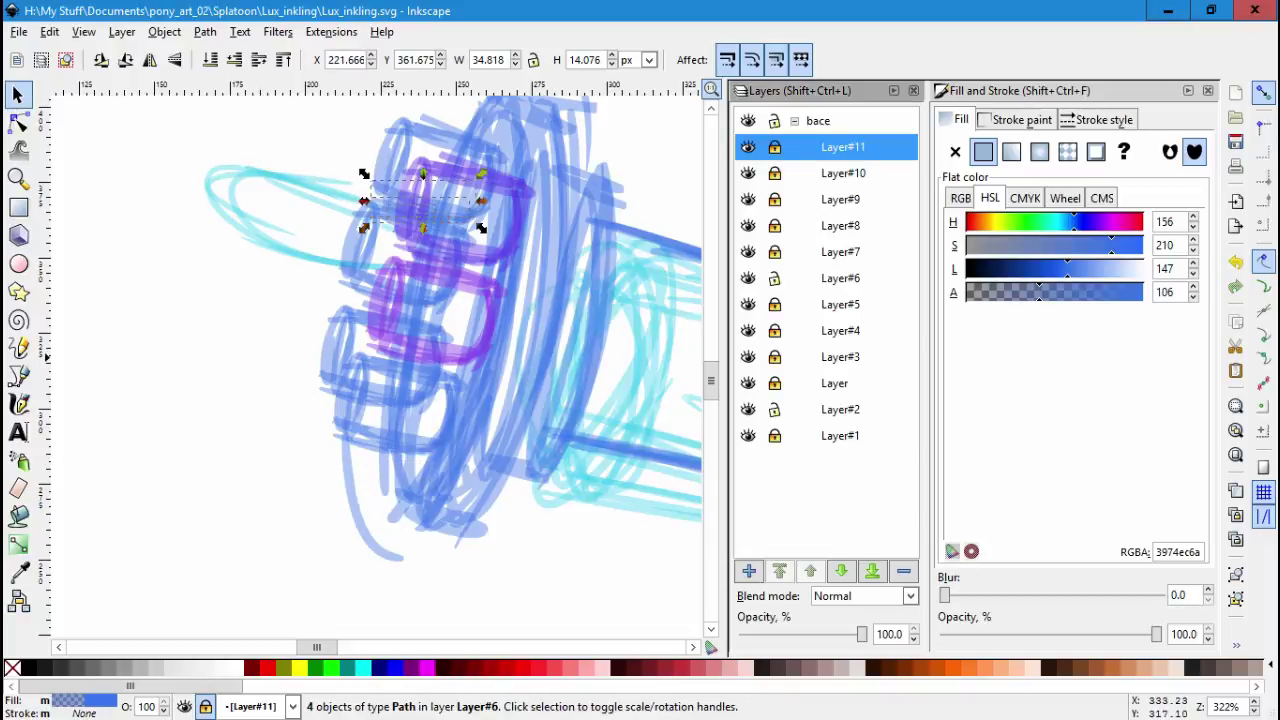
{"action": "key", "text": "Escape"}
{"action": "key", "text": "ctrl+alt+a"}
{"action": "key", "text": "ctrl+z"}
{"action": "key", "text": "ctrl+shift+z"}
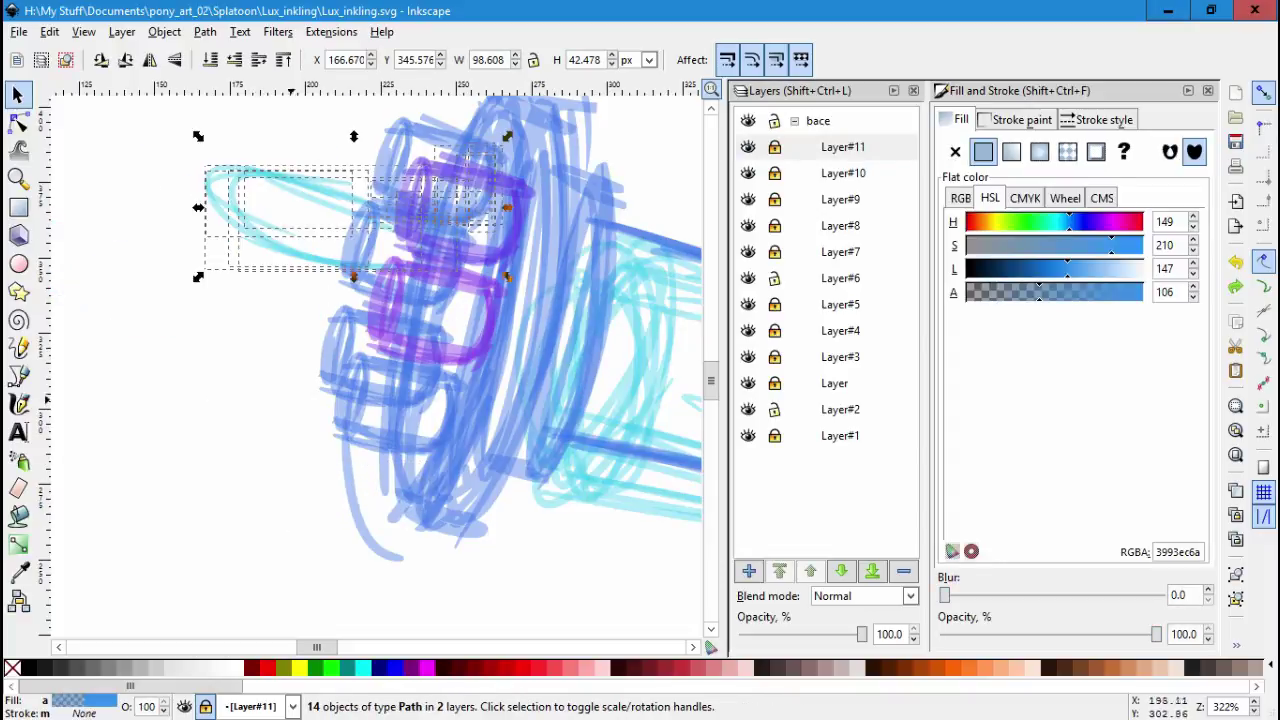
Check which strokes belong to Layer#2 by hiding it and by showing it without the sublayers above, and restore the layers.
{"action": "scroll", "coordinate": [380, 360], "scroll_direction": "up", "scroll_amount": 2}
{"action": "scroll", "coordinate": [380, 360], "scroll_direction": "right", "scroll_amount": 2}
{"action": "left_click", "coordinate": [774, 147]}
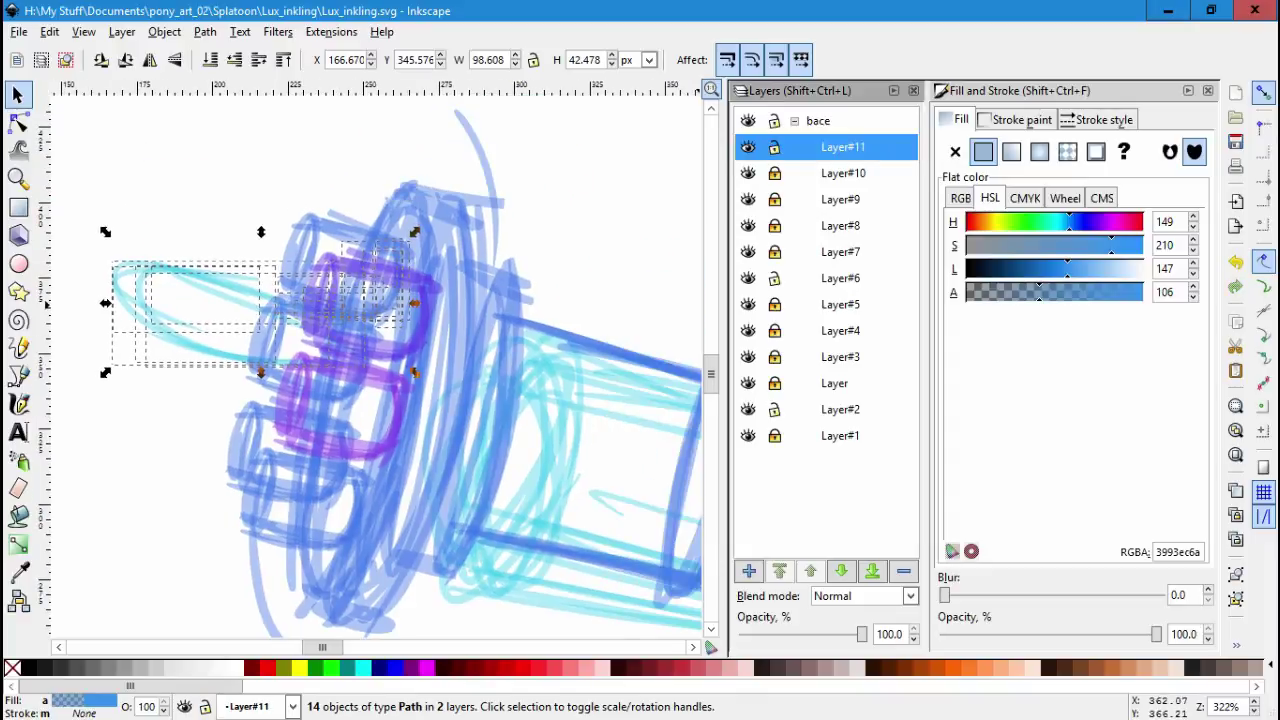
{"action": "left_click", "coordinate": [748, 409]}
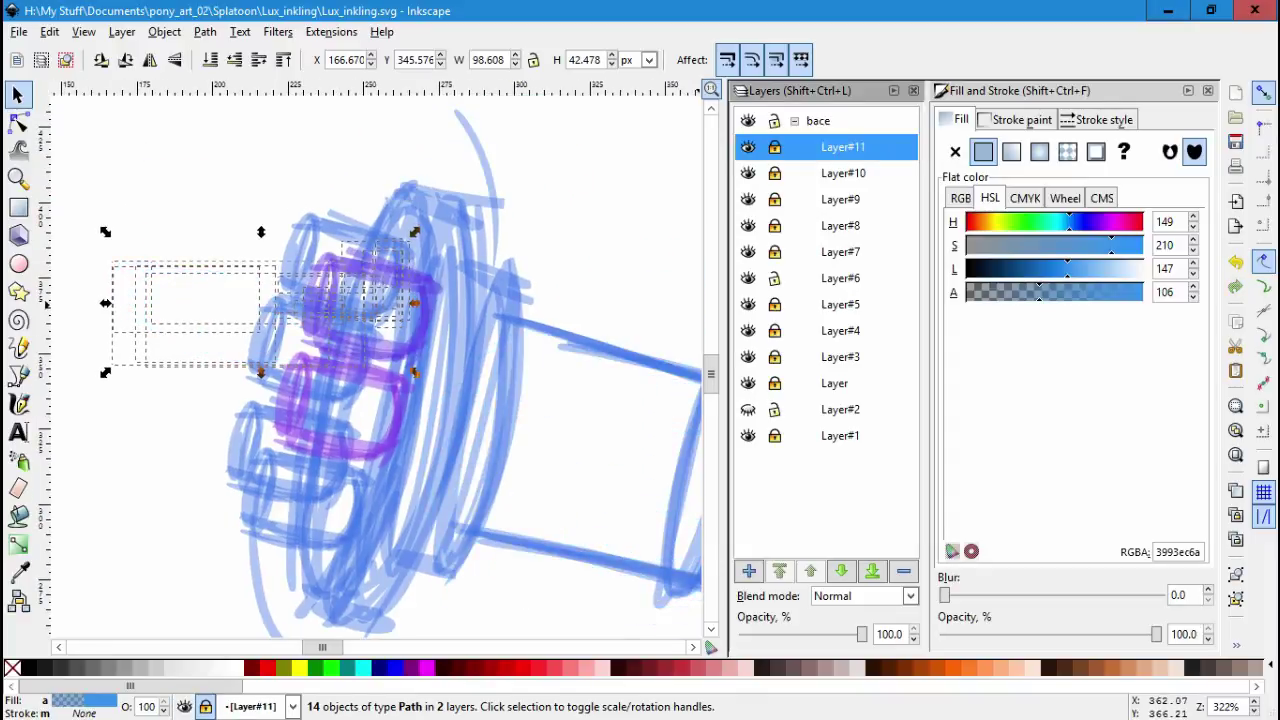
{"action": "left_click_drag", "start_coordinate": [748, 409], "coordinate": [748, 147]}
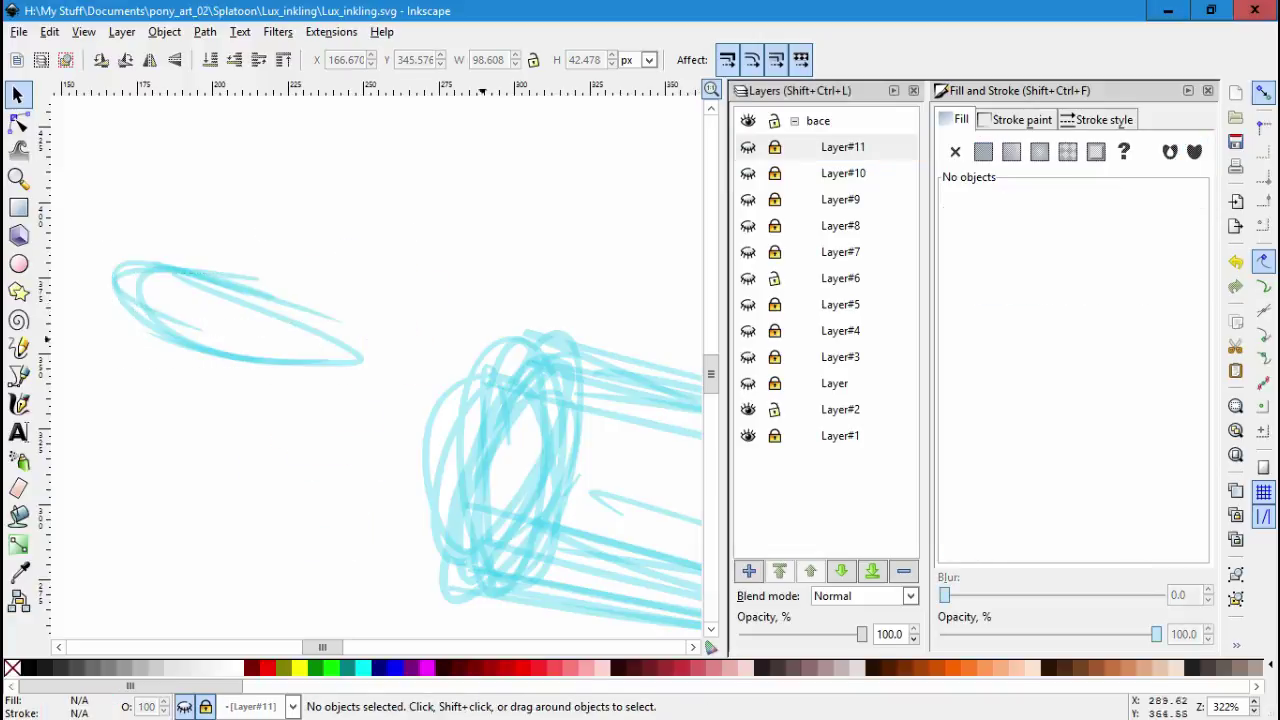
{"action": "key", "text": "ctrl+z"}
{"action": "key", "text": "ctrl+z"}
{"action": "key", "text": "ctrl+z"}
{"action": "key", "text": "ctrl+z"}
{"action": "key", "text": "ctrl+z"}
{"action": "key", "text": "ctrl+z"}
{"action": "key", "text": "ctrl+z"}
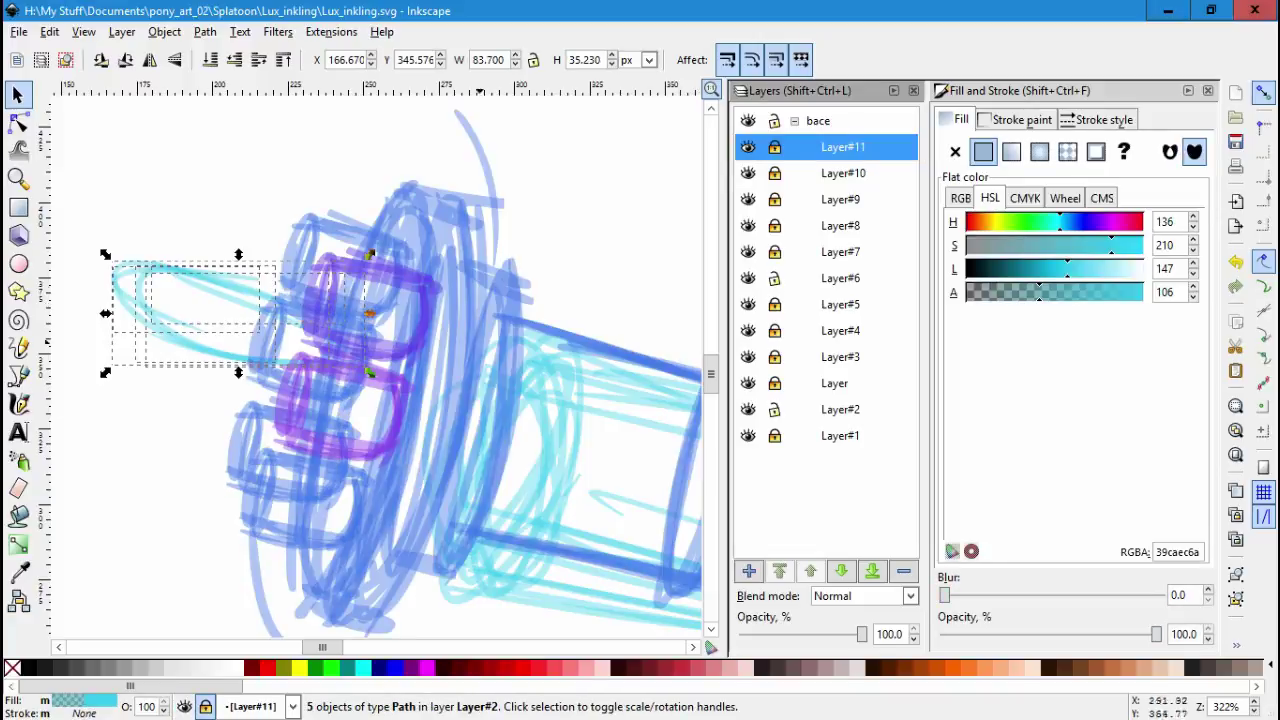
Move the light-blue ellipse clear of the muzzle and shift the farther ellipse group to about X -22, Y 367 px.
{"action": "scroll", "coordinate": [383, 321], "scroll_direction": "left", "scroll_amount": 10}
{"action": "key", "text": "ctrl+z"}
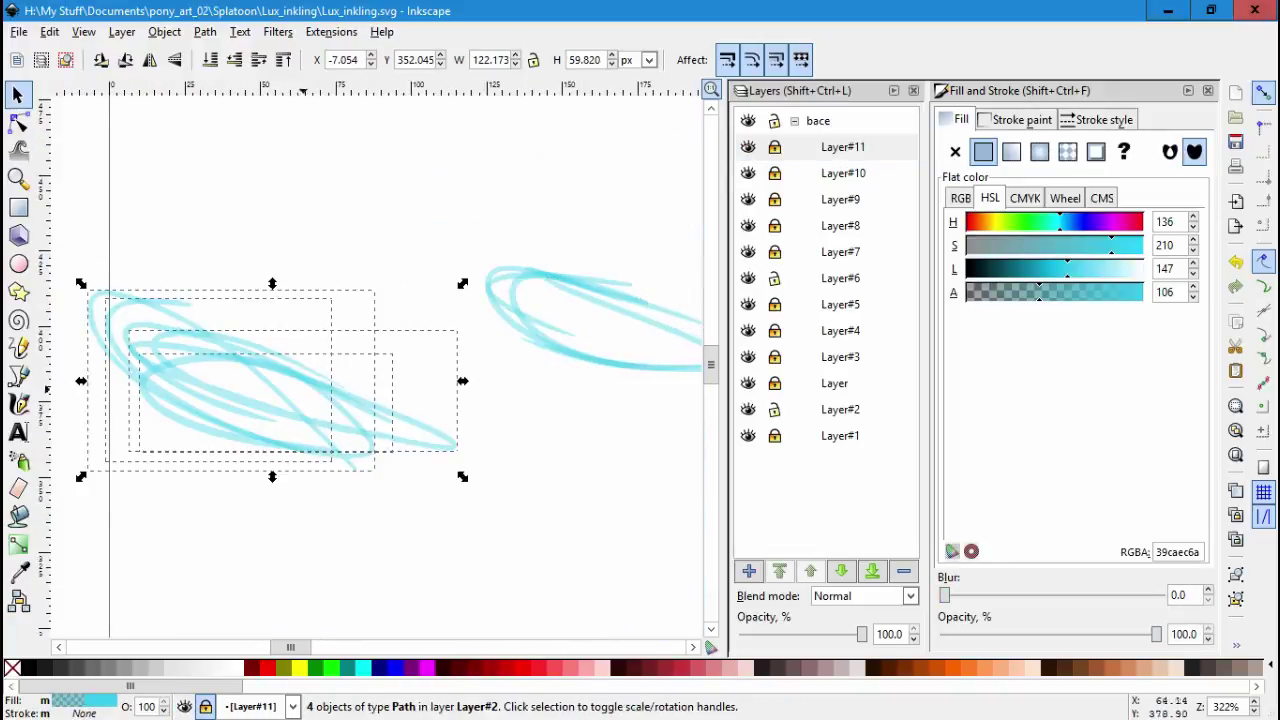
{"action": "key", "text": "Escape"}
Lock Layer#2 and Layer#6, and unlock Layer#5 as the drawing layer.
{"action": "scroll", "coordinate": [380, 360], "scroll_direction": "down", "scroll_amount": 3}
{"action": "scroll", "coordinate": [380, 360], "scroll_direction": "right", "scroll_amount": 5}
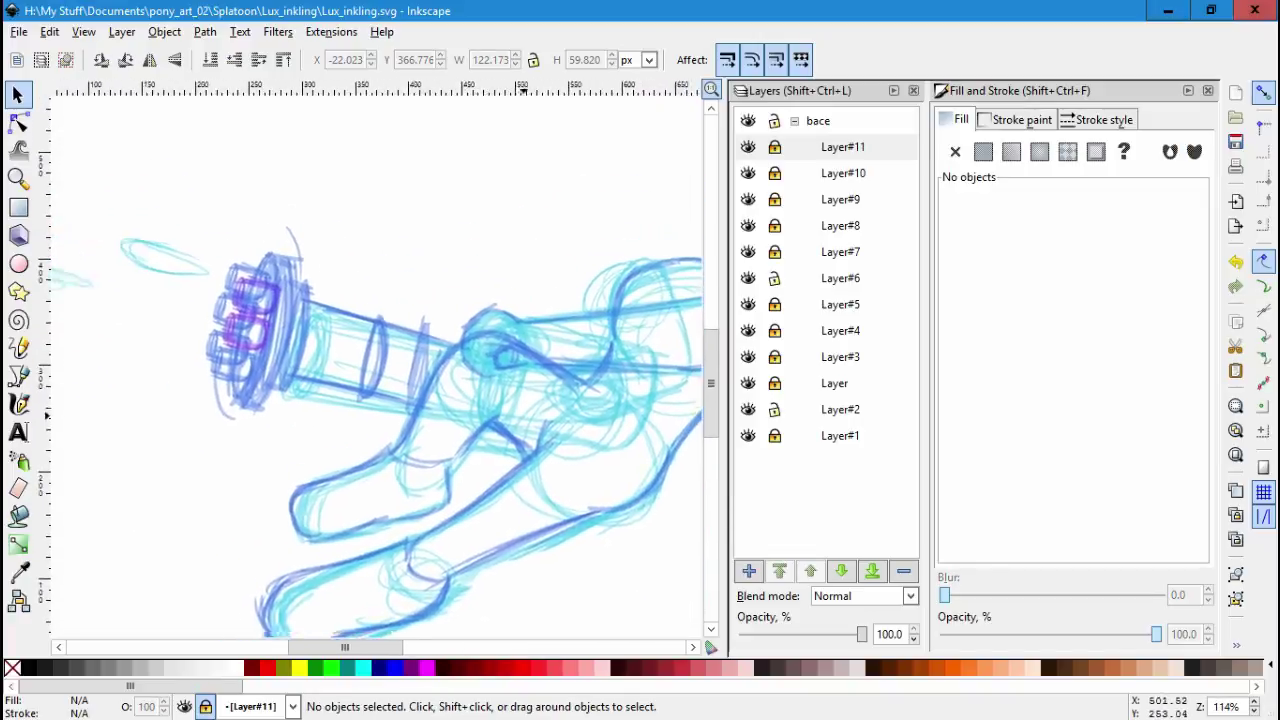
{"action": "scroll", "coordinate": [522, 413], "scroll_direction": "down", "scroll_amount": 1}
{"action": "scroll", "coordinate": [466, 328], "scroll_direction": "left", "scroll_amount": 2}
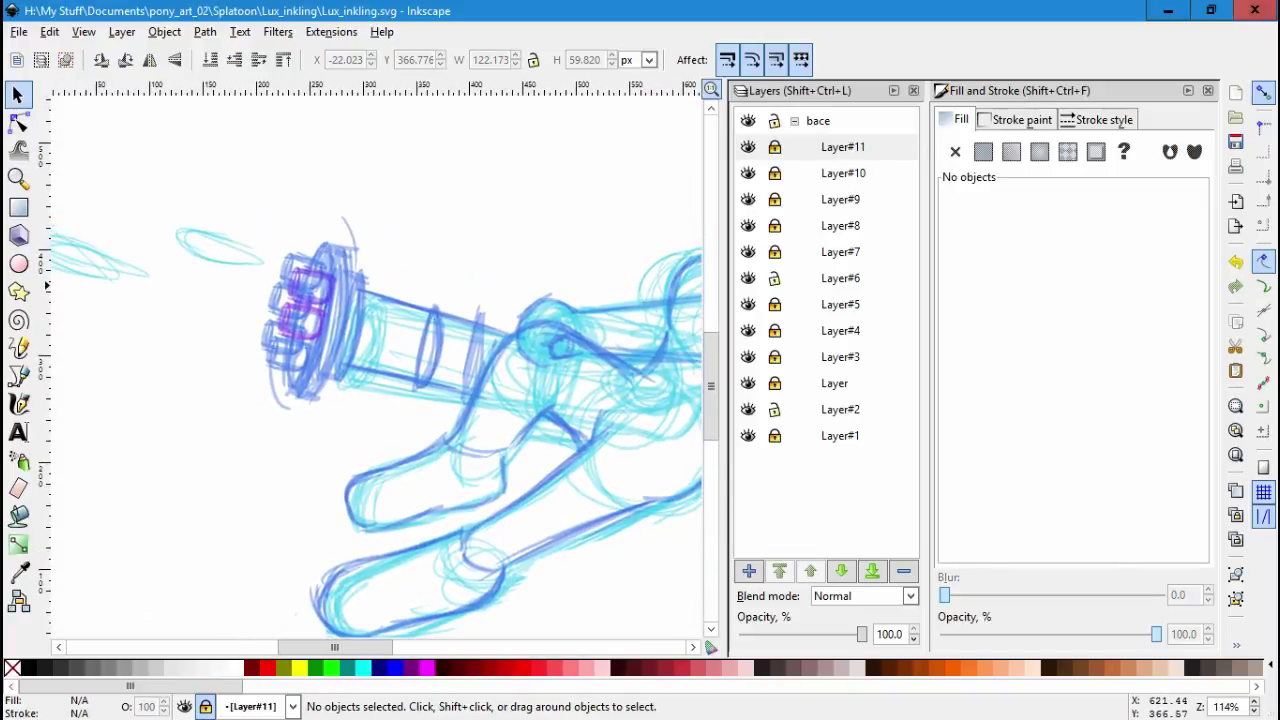
{"action": "left_click", "coordinate": [748, 278]}
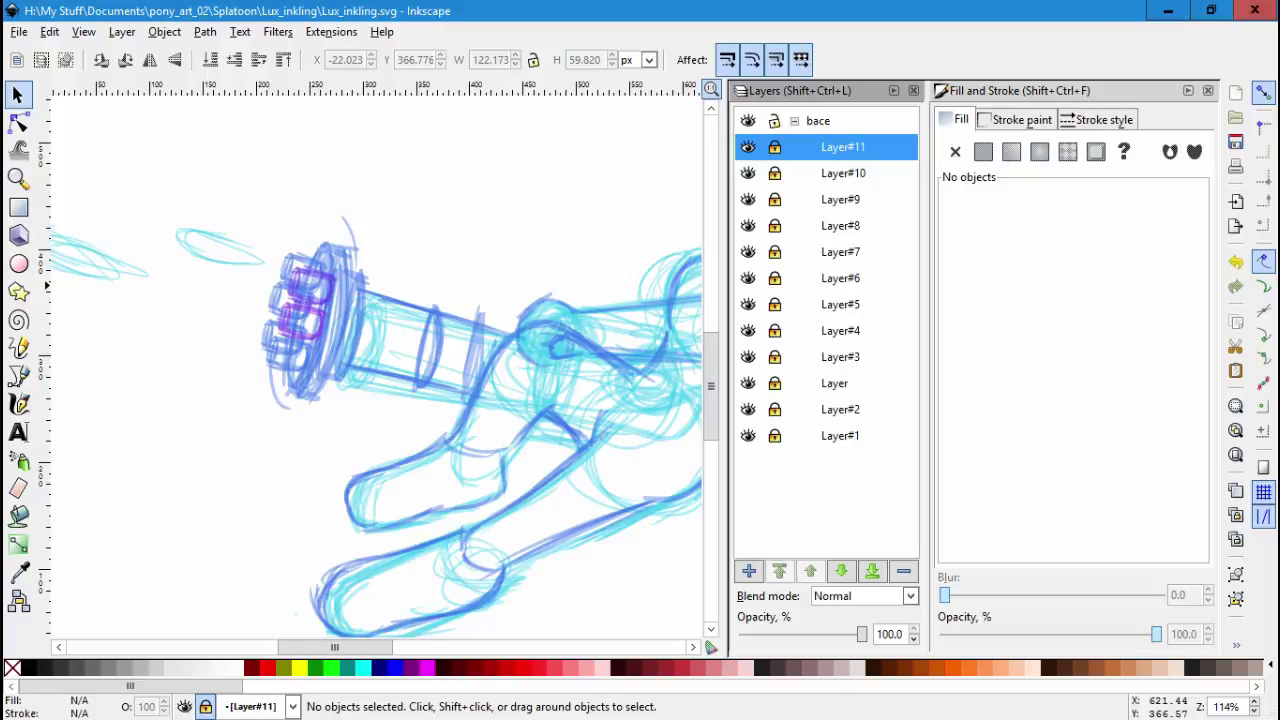
{"action": "left_click", "coordinate": [774, 304]}
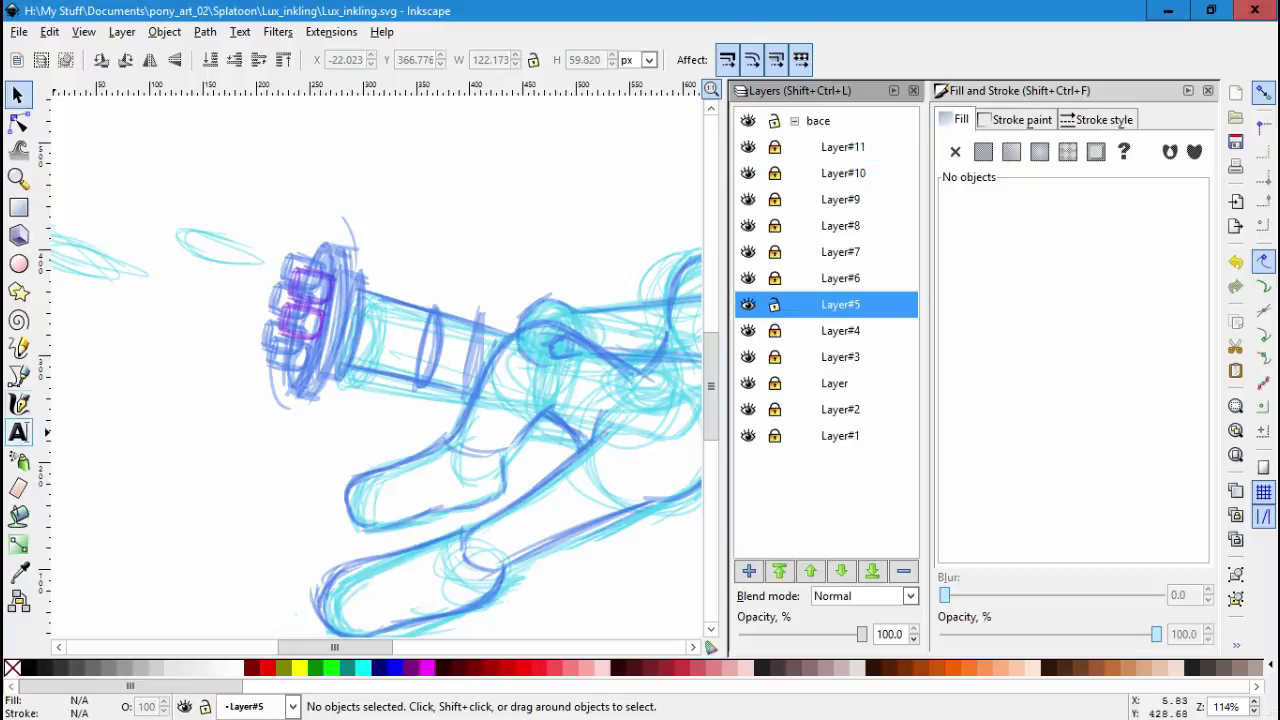
Trace the lower edge of the weapon's barrel with overlapping purple calligraphy strokes.
{"action": "left_click", "coordinate": [18, 403]}
{"action": "scroll", "coordinate": [375, 360], "scroll_direction": "down", "scroll_amount": 1}
{"action": "scroll", "coordinate": [375, 360], "scroll_direction": "right", "scroll_amount": 3}
{"action": "scroll", "coordinate": [280, 330], "scroll_direction": "up", "scroll_amount": 2}
{"action": "left_click_drag", "start_coordinate": [214, 335], "coordinate": [371, 366]}
{"action": "left_click_drag", "start_coordinate": [170, 320], "coordinate": [440, 380]}
{"action": "scroll", "coordinate": [155, 268], "scroll_direction": "up", "scroll_amount": 1}
{"action": "scroll", "coordinate": [155, 268], "scroll_direction": "left", "scroll_amount": 2}
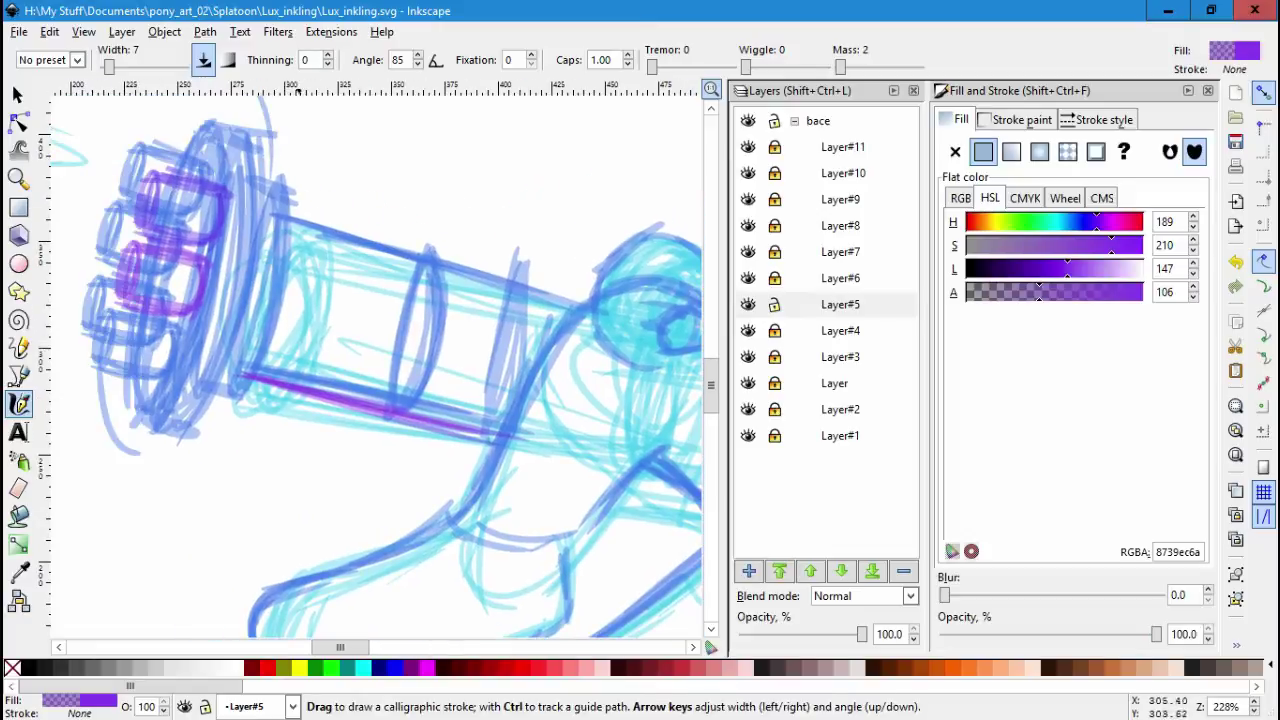
Draw parallel purple lines lengthwise along the barrel, from the muzzle ring to the middle band.
{"action": "mouse_move", "coordinate": [237, 334]}
{"action": "left_mouse_down"}
{"action": "mouse_move", "coordinate": [392, 364]}
{"action": "mouse_move", "coordinate": [387, 354]}
{"action": "left_mouse_up"}
{"action": "left_click_drag", "start_coordinate": [242, 284], "coordinate": [397, 324]}
{"action": "left_click_drag", "start_coordinate": [250, 262], "coordinate": [415, 305]}
{"action": "left_click_drag", "start_coordinate": [252, 252], "coordinate": [410, 296]}
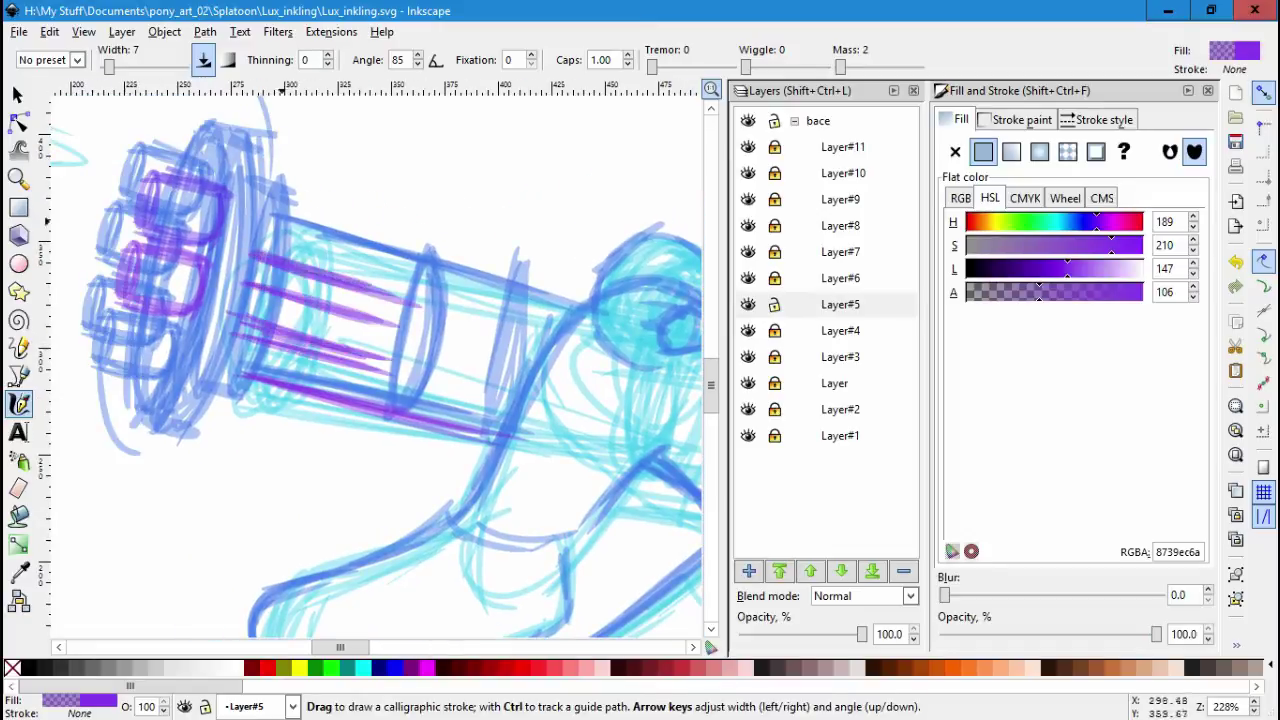
{"action": "left_click_drag", "start_coordinate": [250, 290], "coordinate": [430, 338]}
{"action": "left_click_drag", "start_coordinate": [240, 345], "coordinate": [440, 378]}
{"action": "left_click_drag", "start_coordinate": [328, 293], "coordinate": [346, 299]}
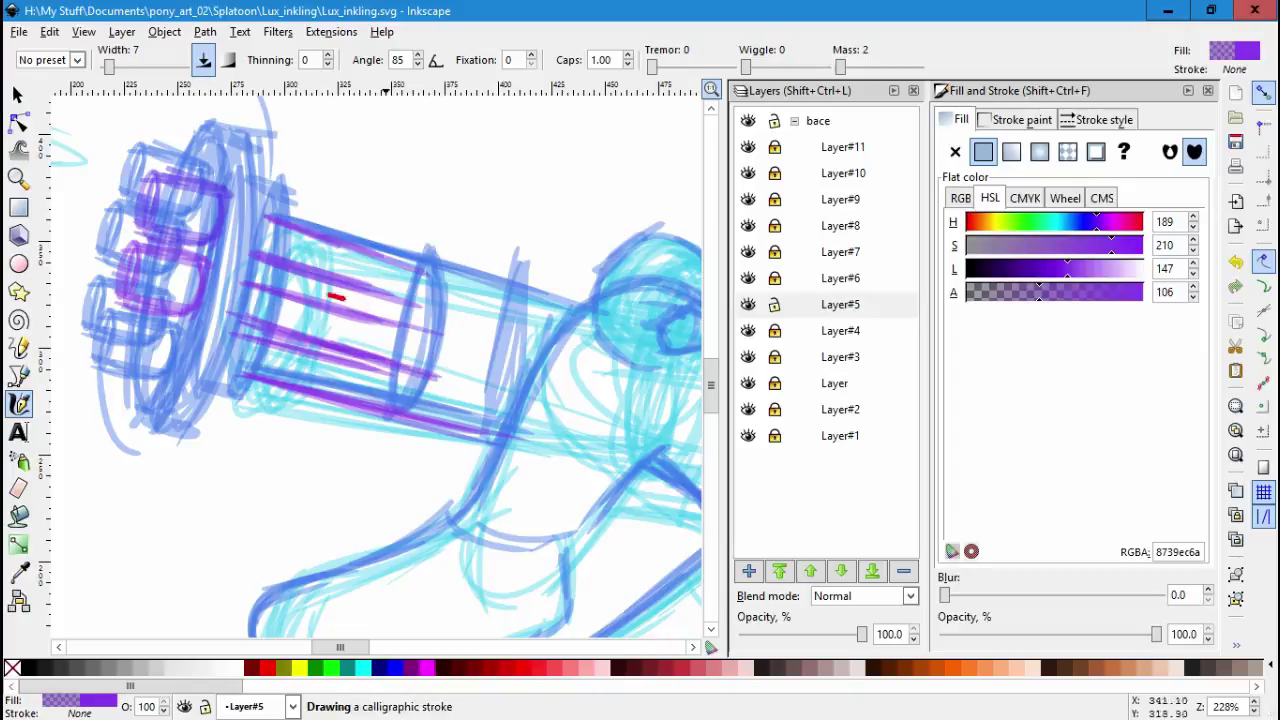
{"action": "left_click_drag", "start_coordinate": [388, 253], "coordinate": [430, 265]}
{"action": "left_click_drag", "start_coordinate": [280, 340], "coordinate": [389, 388]}
Draw a thick purple curved band around the middle of the barrel, with rounded upper and lower ends.
{"action": "mouse_move", "coordinate": [404, 240]}
{"action": "left_mouse_down"}
{"action": "mouse_move", "coordinate": [438, 256]}
{"action": "mouse_move", "coordinate": [442, 335]}
{"action": "left_mouse_up"}
{"action": "mouse_move", "coordinate": [460, 238]}
{"action": "left_mouse_down"}
{"action": "mouse_move", "coordinate": [472, 346]}
{"action": "mouse_move", "coordinate": [400, 442]}
{"action": "left_mouse_up"}
{"action": "mouse_move", "coordinate": [384, 380]}
{"action": "left_mouse_down"}
{"action": "mouse_move", "coordinate": [366, 432]}
{"action": "mouse_move", "coordinate": [450, 440]}
{"action": "left_mouse_up"}
{"action": "left_click_drag", "start_coordinate": [440, 290], "coordinate": [414, 404]}
Draw a second purple curved band around the barrel's rear next to the hand, including its lower rounded end.
{"action": "mouse_move", "coordinate": [440, 310]}
{"action": "left_mouse_down"}
{"action": "mouse_move", "coordinate": [452, 240]}
{"action": "mouse_move", "coordinate": [525, 284]}
{"action": "left_mouse_up"}
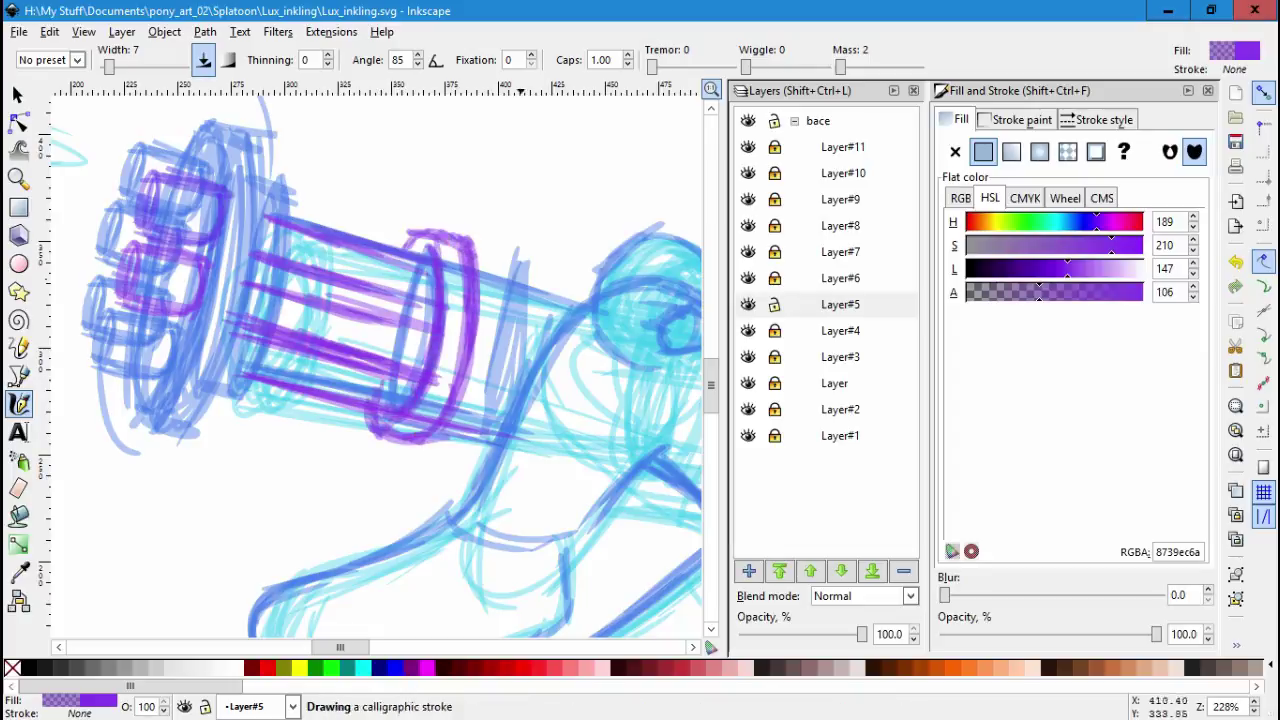
{"action": "left_click_drag", "start_coordinate": [493, 425], "coordinate": [505, 402]}
{"action": "mouse_move", "coordinate": [495, 262]}
{"action": "left_mouse_down"}
{"action": "mouse_move", "coordinate": [525, 250]}
{"action": "mouse_move", "coordinate": [562, 305]}
{"action": "left_mouse_up"}
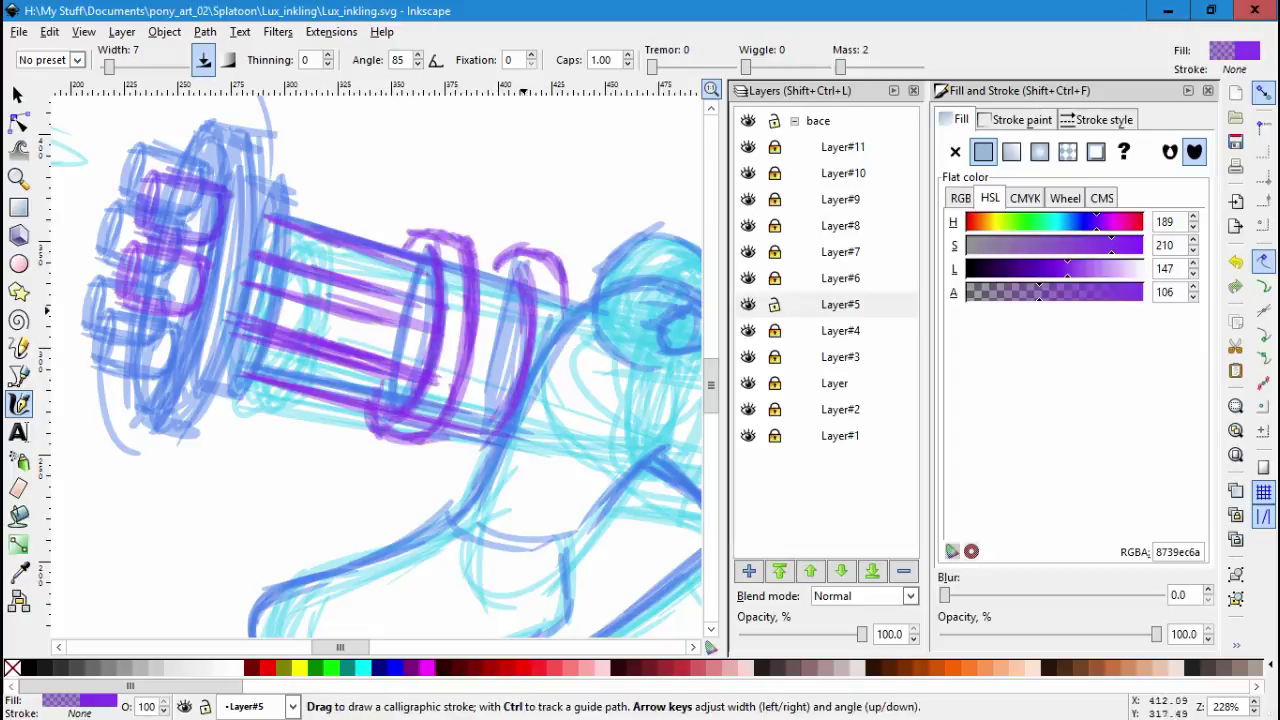
{"action": "scroll", "coordinate": [463, 327], "scroll_direction": "down", "scroll_amount": 4}
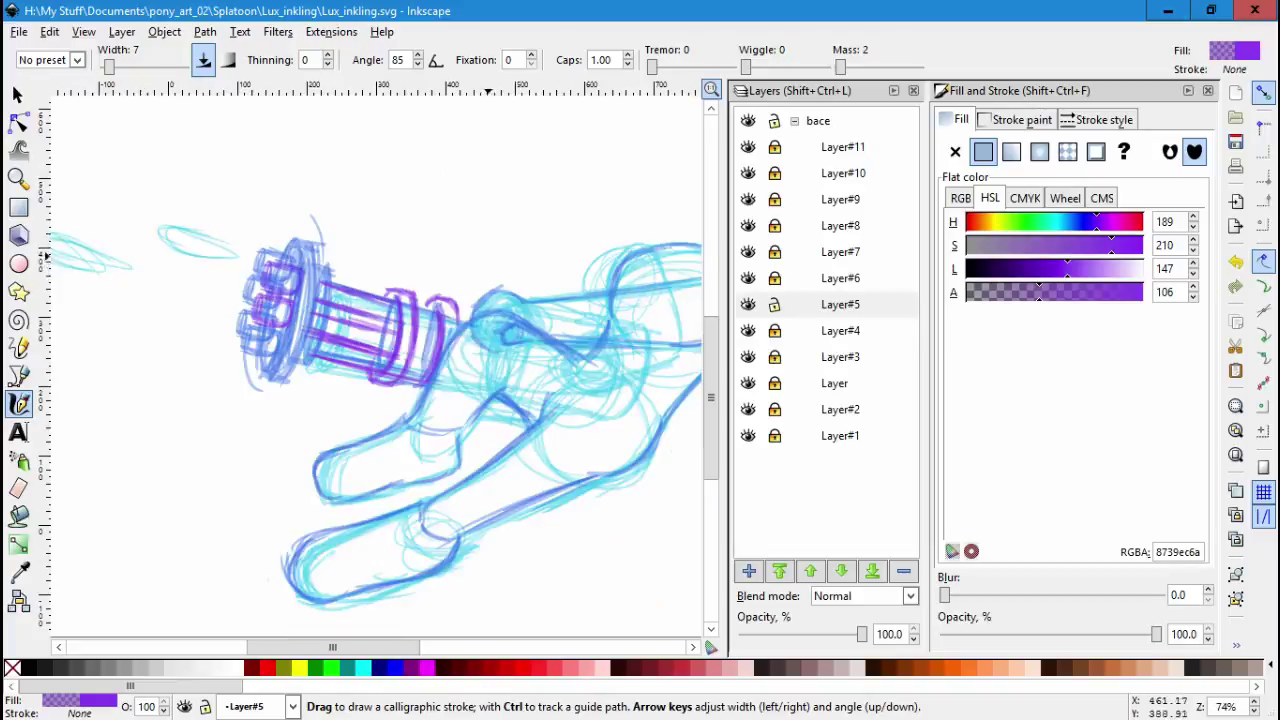
{"action": "scroll", "coordinate": [380, 360], "scroll_direction": "up", "scroll_amount": 2}
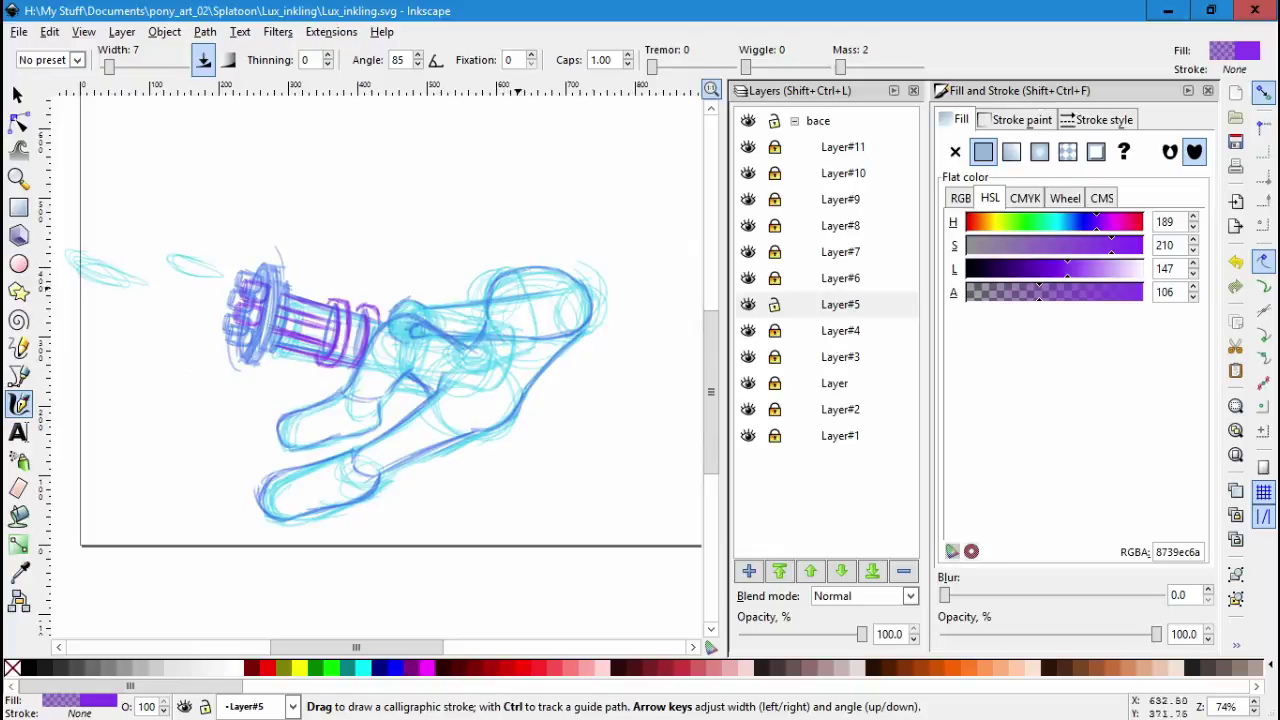
{"action": "scroll", "coordinate": [388, 300], "scroll_direction": "up", "scroll_amount": 5}
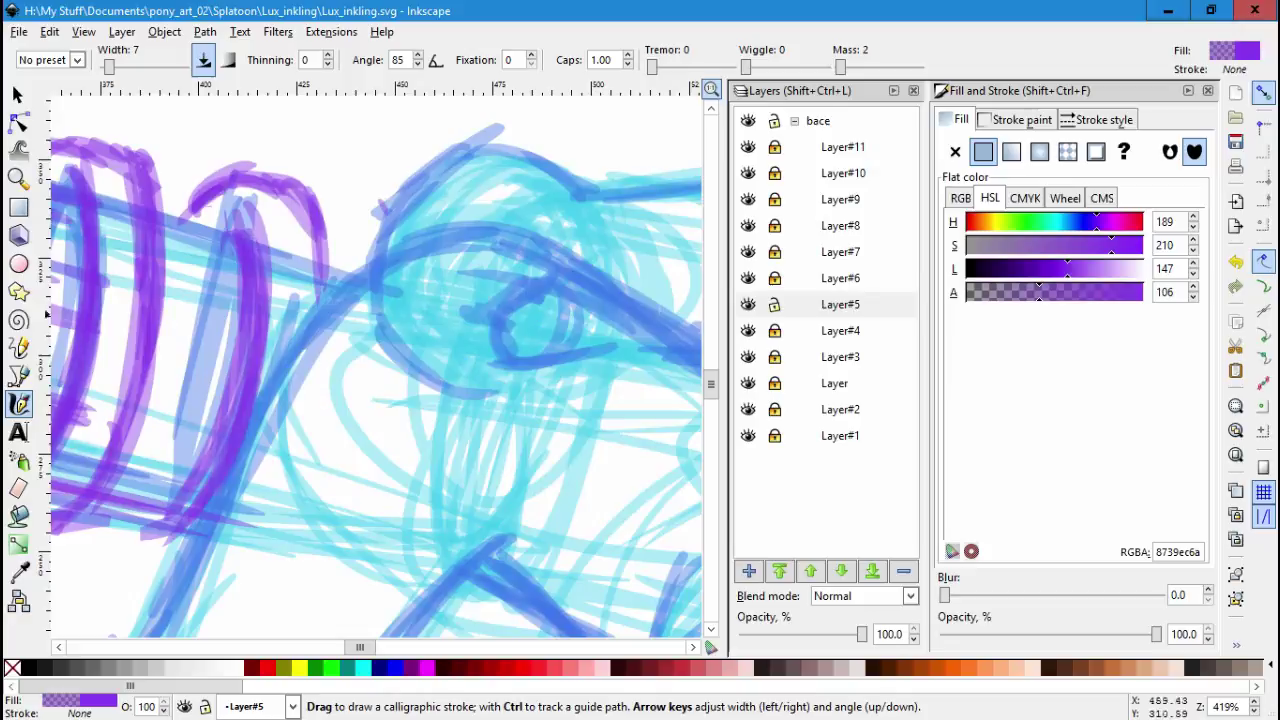
{"action": "scroll", "coordinate": [437, 313], "scroll_direction": "down", "scroll_amount": 3}
{"action": "scroll", "coordinate": [437, 313], "scroll_direction": "left", "scroll_amount": 1}
{"action": "left_click_drag", "start_coordinate": [176, 412], "coordinate": [210, 436]}
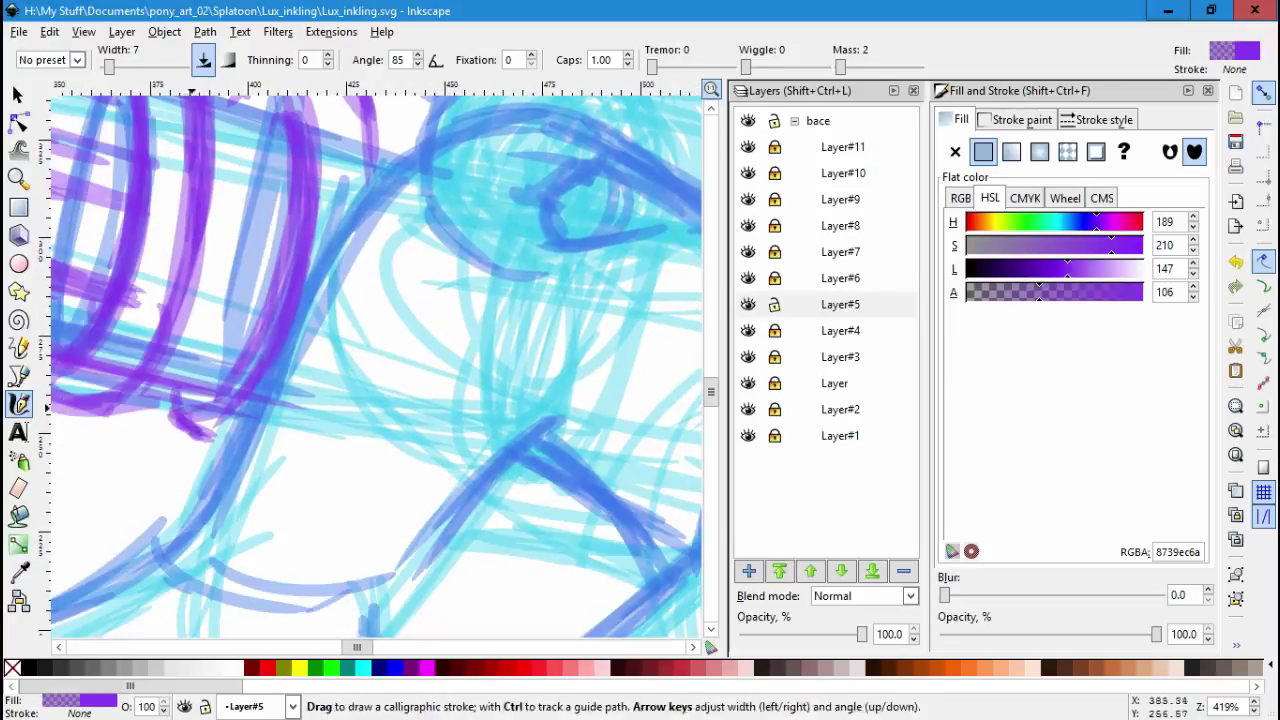
Sketch a purple contour rising behind the barrel's hand area and sloping down to the arm's upper line.
{"action": "scroll", "coordinate": [300, 400], "scroll_direction": "right", "scroll_amount": 5}
{"action": "left_click_drag", "start_coordinate": [225, 360], "coordinate": [390, 255]}
{"action": "mouse_move", "coordinate": [630, 295]}
{"action": "left_mouse_down"}
{"action": "mouse_move", "coordinate": [365, 245]}
{"action": "mouse_move", "coordinate": [670, 305]}
{"action": "left_mouse_up"}
{"action": "left_click_drag", "start_coordinate": [404, 258], "coordinate": [182, 372]}
{"action": "left_click_drag", "start_coordinate": [370, 245], "coordinate": [175, 395]}
{"action": "left_click_drag", "start_coordinate": [262, 310], "coordinate": [576, 255]}
{"action": "scroll", "coordinate": [430, 287], "scroll_direction": "down", "scroll_amount": 3}
{"action": "scroll", "coordinate": [430, 287], "scroll_direction": "right", "scroll_amount": 2}
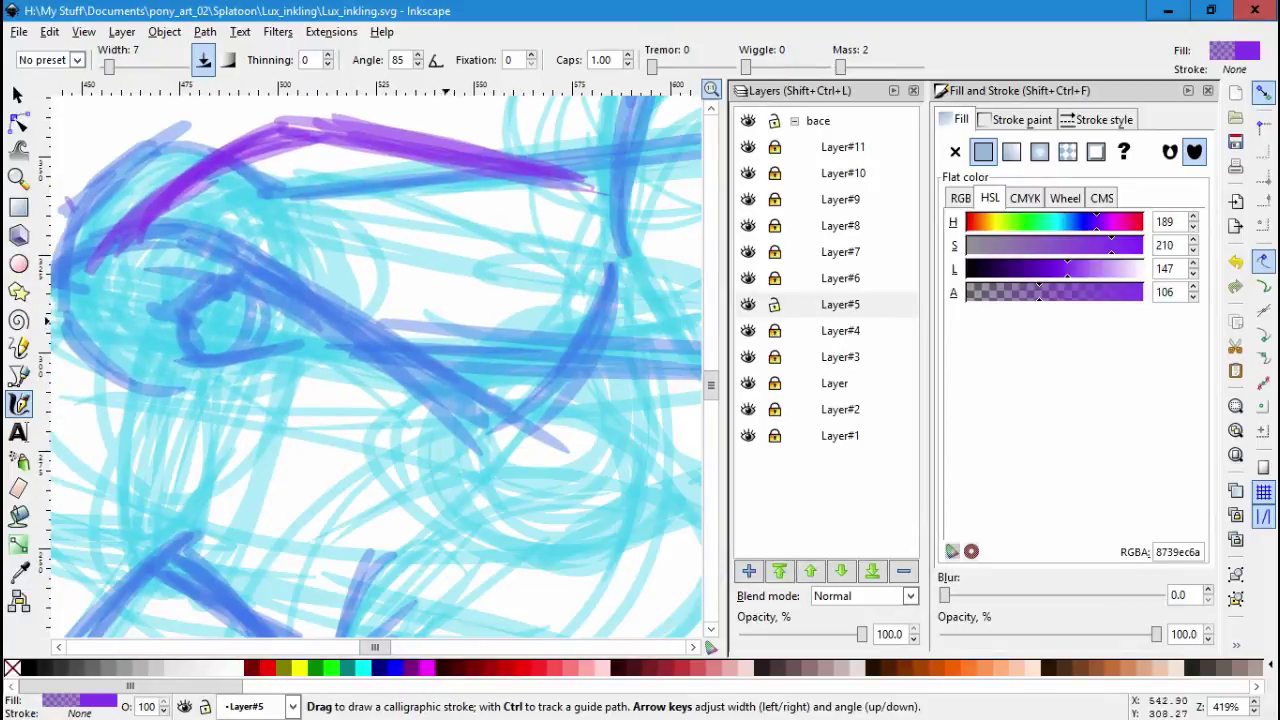
Lock the Layer#5 sublayer and add a new Layer#12 sublayer on top of the stack.
{"action": "scroll", "coordinate": [445, 320], "scroll_direction": "down", "scroll_amount": 5}
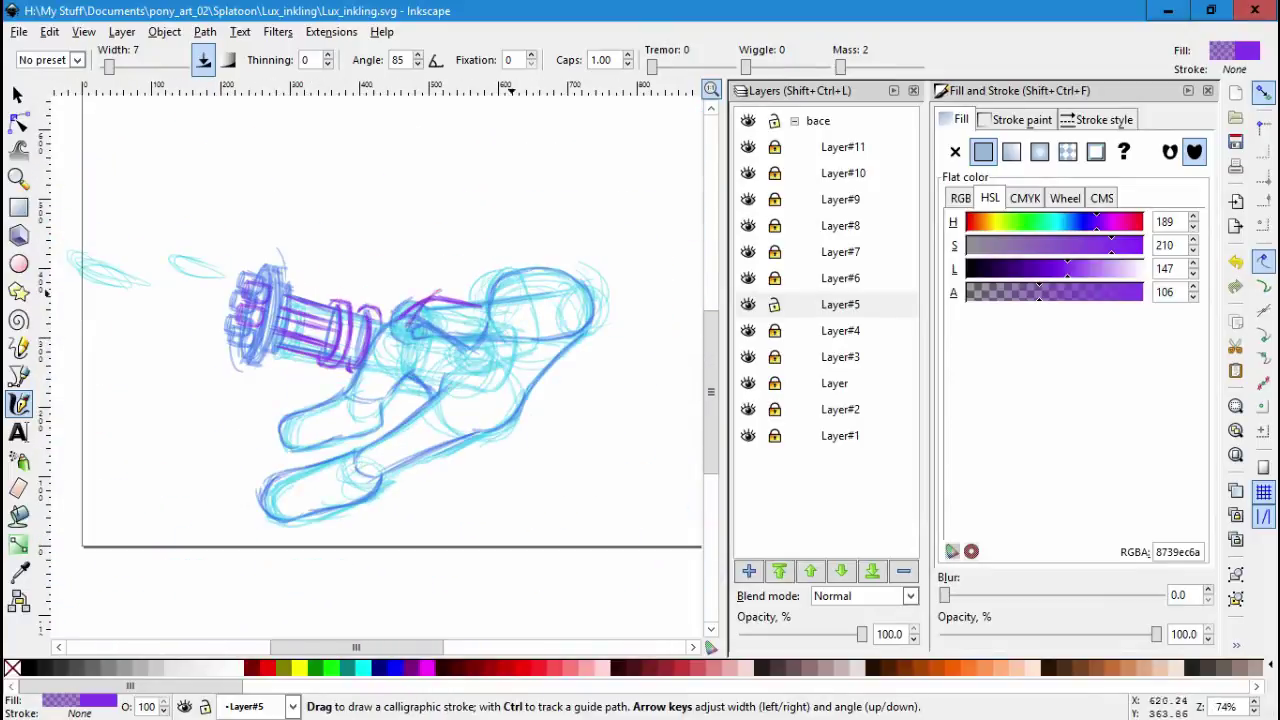
{"action": "scroll", "coordinate": [390, 360], "scroll_direction": "right", "scroll_amount": 3}
{"action": "left_click", "coordinate": [840, 304]}
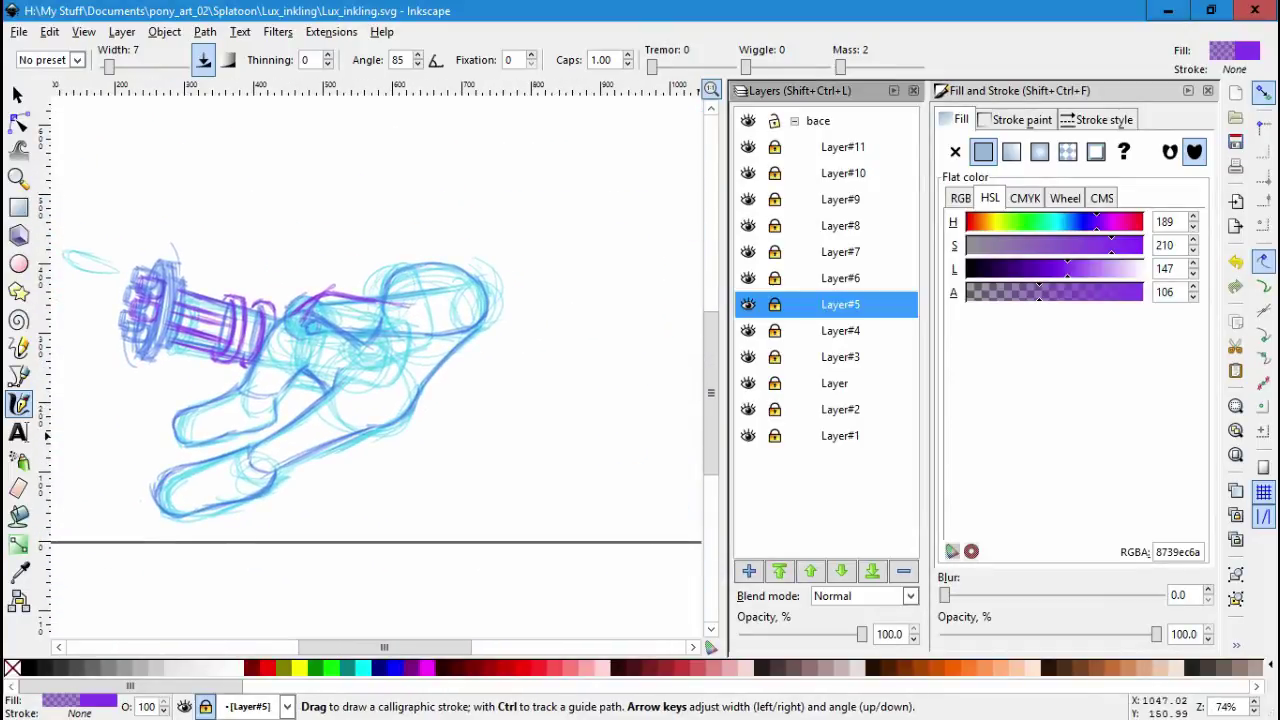
{"action": "left_click", "coordinate": [748, 571]}
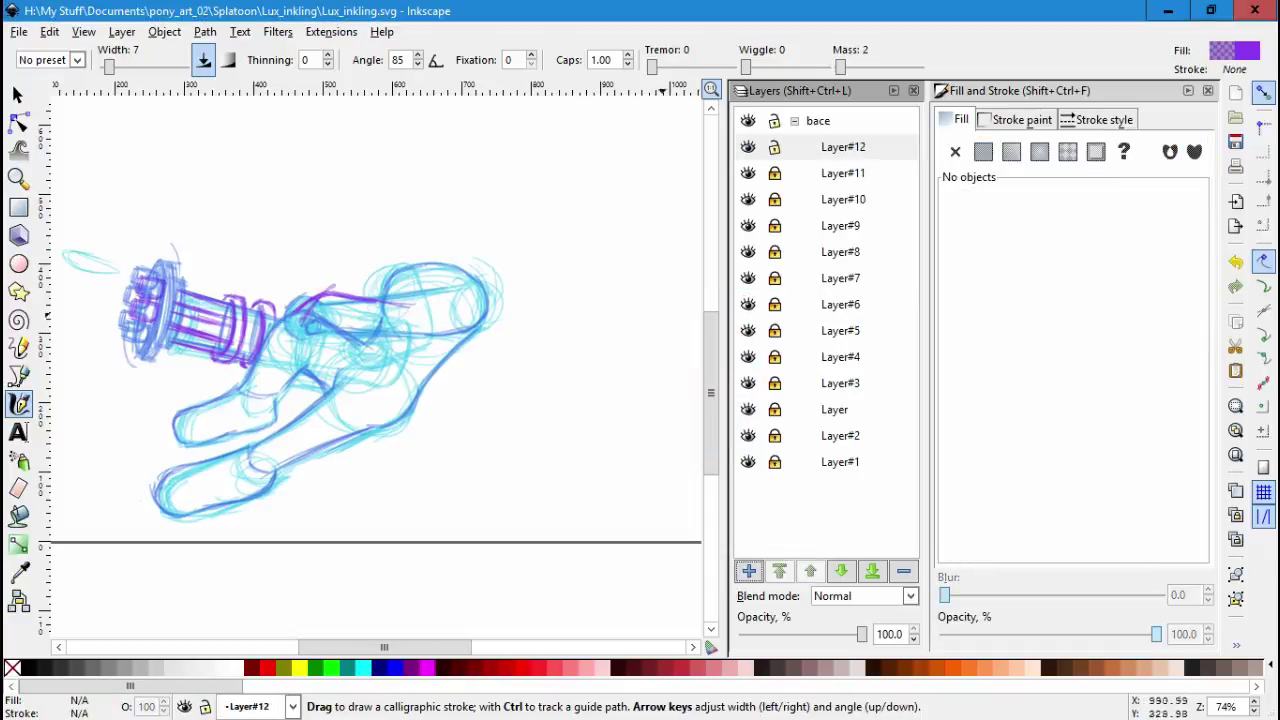
Sketch purple upper and lower lines along the arm and a purple curve around the far side of the rounded end.
{"action": "scroll", "coordinate": [380, 340], "scroll_direction": "up", "scroll_amount": 3}
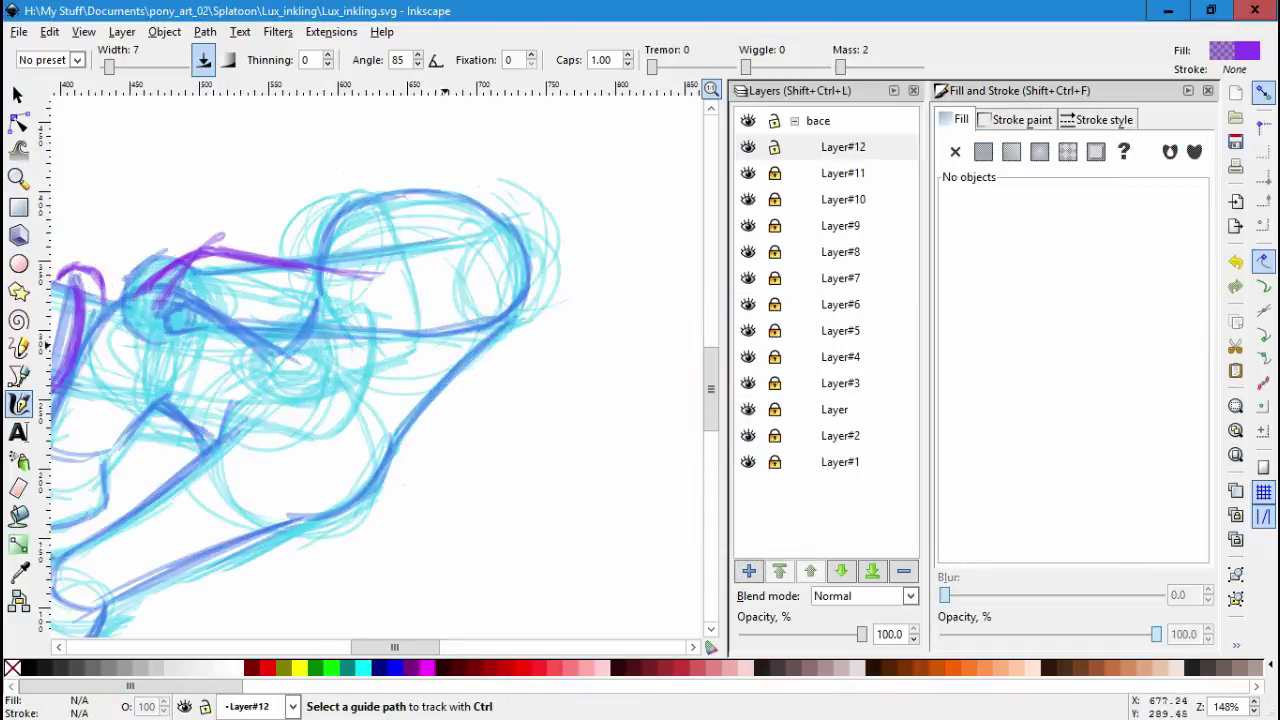
{"action": "left_click_drag", "start_coordinate": [262, 340], "coordinate": [546, 347]}
{"action": "mouse_move", "coordinate": [388, 278]}
{"action": "left_mouse_down"}
{"action": "mouse_move", "coordinate": [596, 240]}
{"action": "mouse_move", "coordinate": [472, 272]}
{"action": "left_mouse_up"}
{"action": "scroll", "coordinate": [380, 360], "scroll_direction": "left", "scroll_amount": 3}
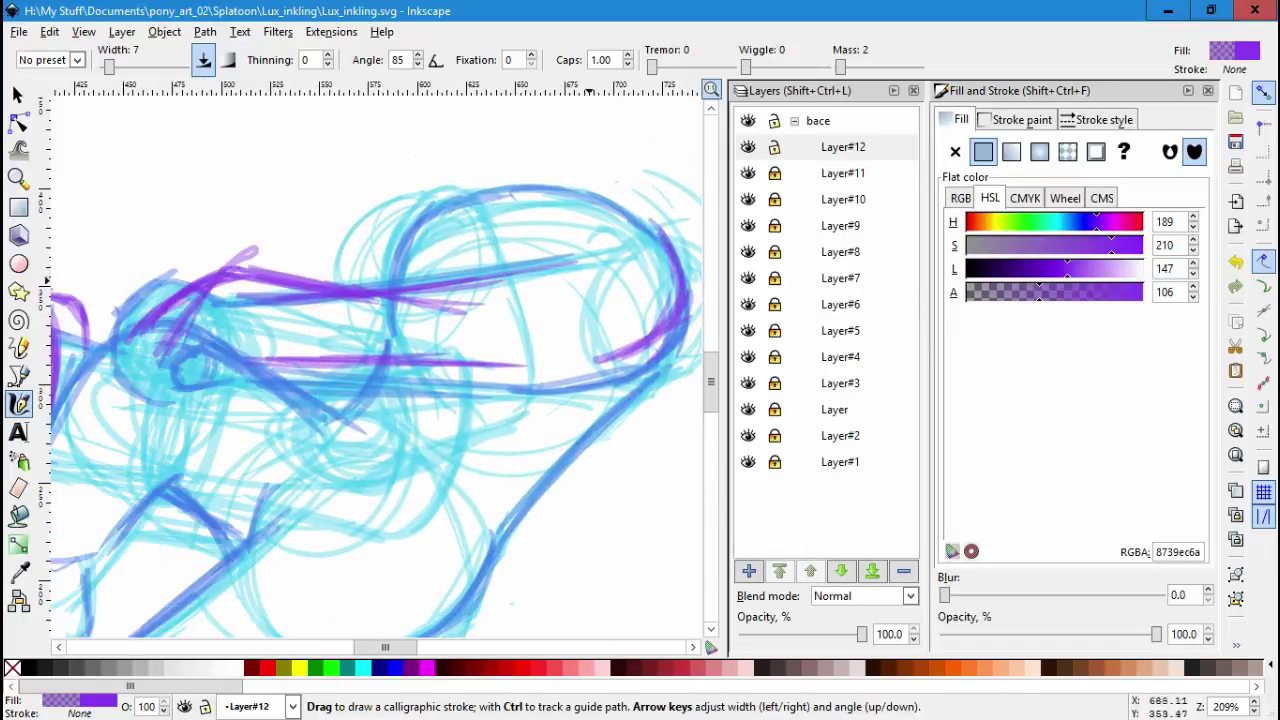
{"action": "key", "text": "ctrl+z"}
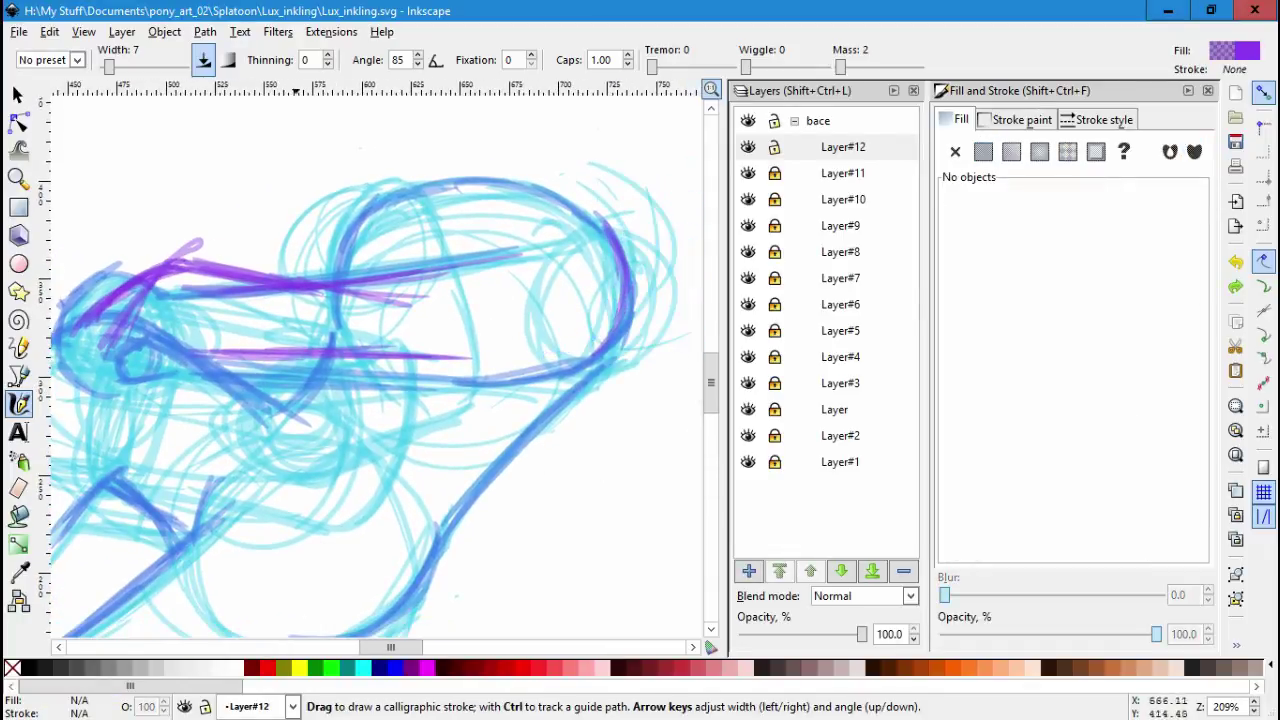
{"action": "left_click", "coordinate": [49, 31]}
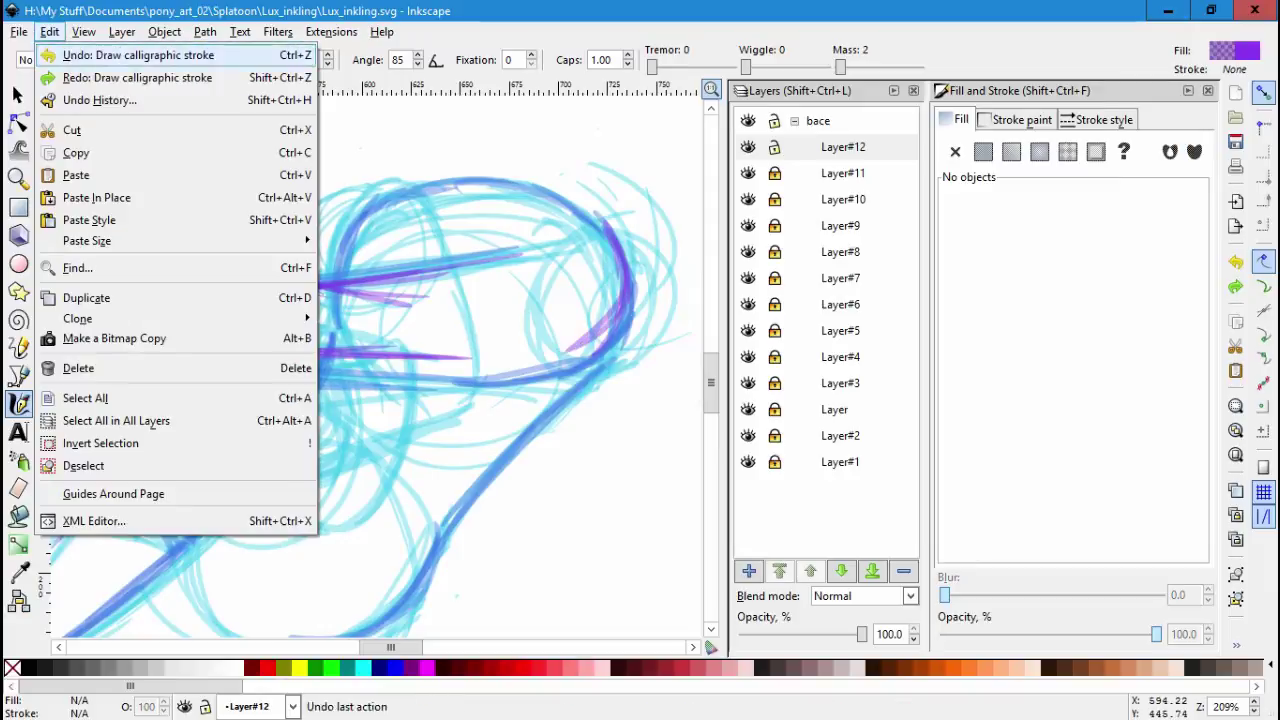
{"action": "left_click", "coordinate": [80, 74]}
Recolor all purple strokes in Layer#12 to red with hue 0, lightness 149 and alpha 151.
{"action": "key", "text": "s"}
{"action": "key", "text": "ctrl+a"}
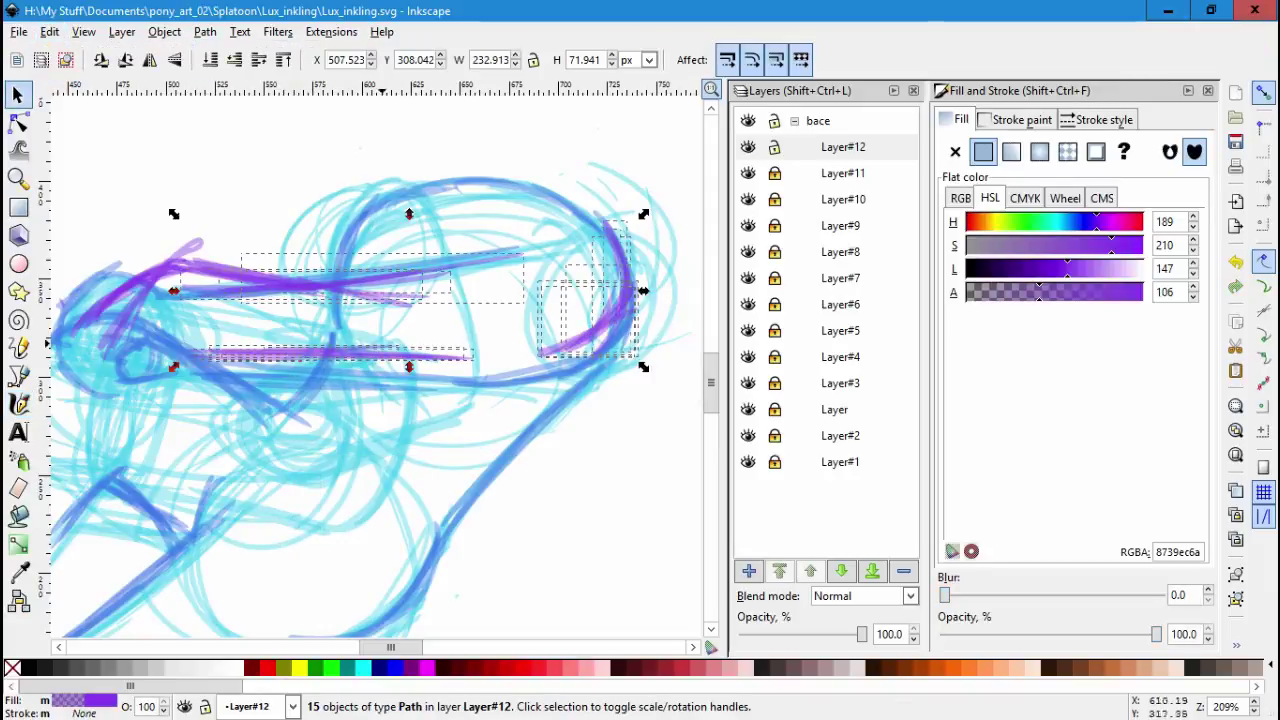
{"action": "left_click_drag", "start_coordinate": [424, 362], "coordinate": [390, 265]}
{"action": "left_click_drag", "start_coordinate": [1097, 222], "coordinate": [1069, 222]}
{"action": "mouse_move", "coordinate": [1068, 268]}
{"action": "left_mouse_down"}
{"action": "mouse_move", "coordinate": [1041, 268]}
{"action": "mouse_move", "coordinate": [1071, 292]}
{"action": "left_mouse_up"}
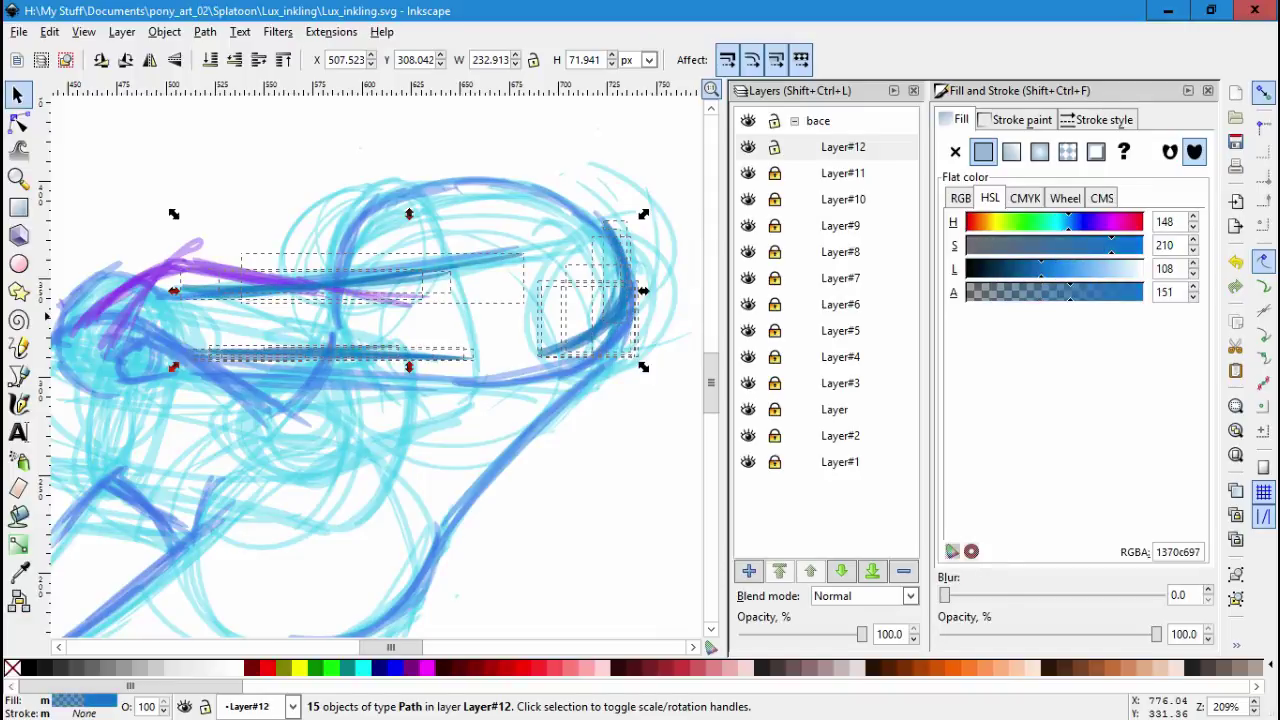
{"action": "left_click_drag", "start_coordinate": [1068, 222], "coordinate": [1046, 222]}
{"action": "key", "text": "space"}
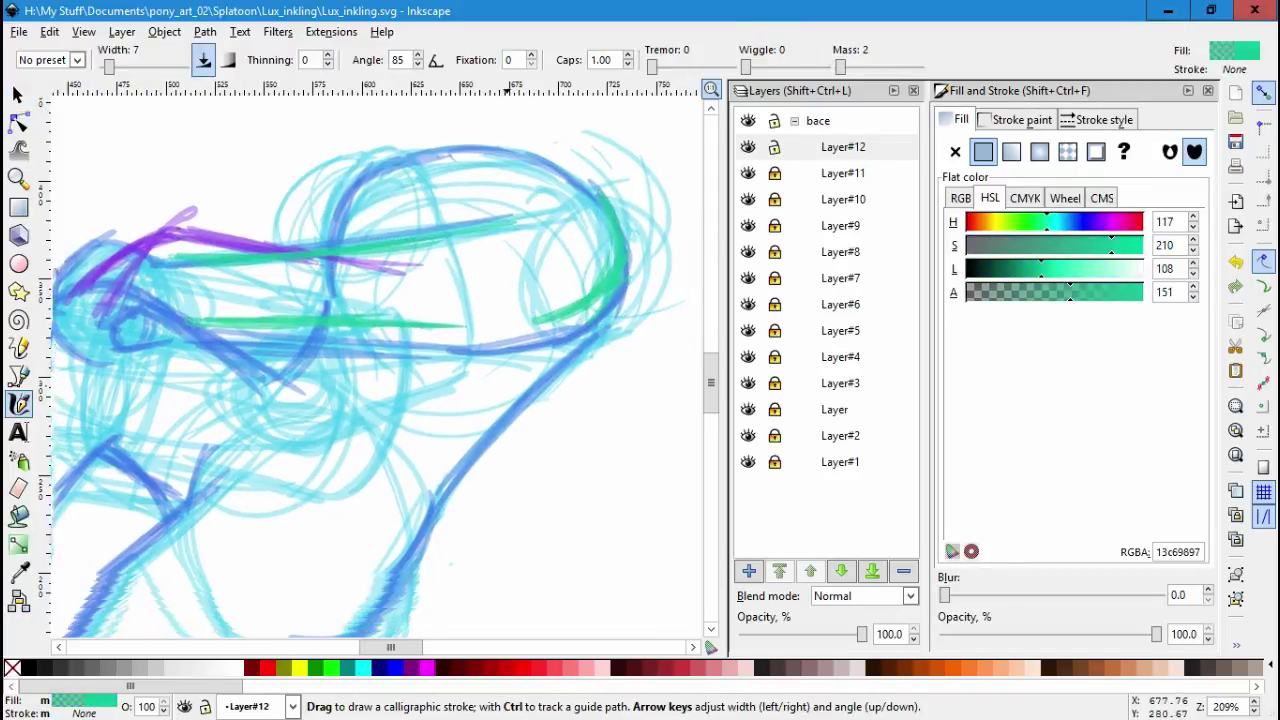
{"action": "scroll", "coordinate": [370, 370], "scroll_direction": "down", "scroll_amount": 2}
{"action": "key", "text": "space"}
{"action": "left_click_drag", "start_coordinate": [1046, 222], "coordinate": [966, 222]}
{"action": "key", "text": "Escape"}
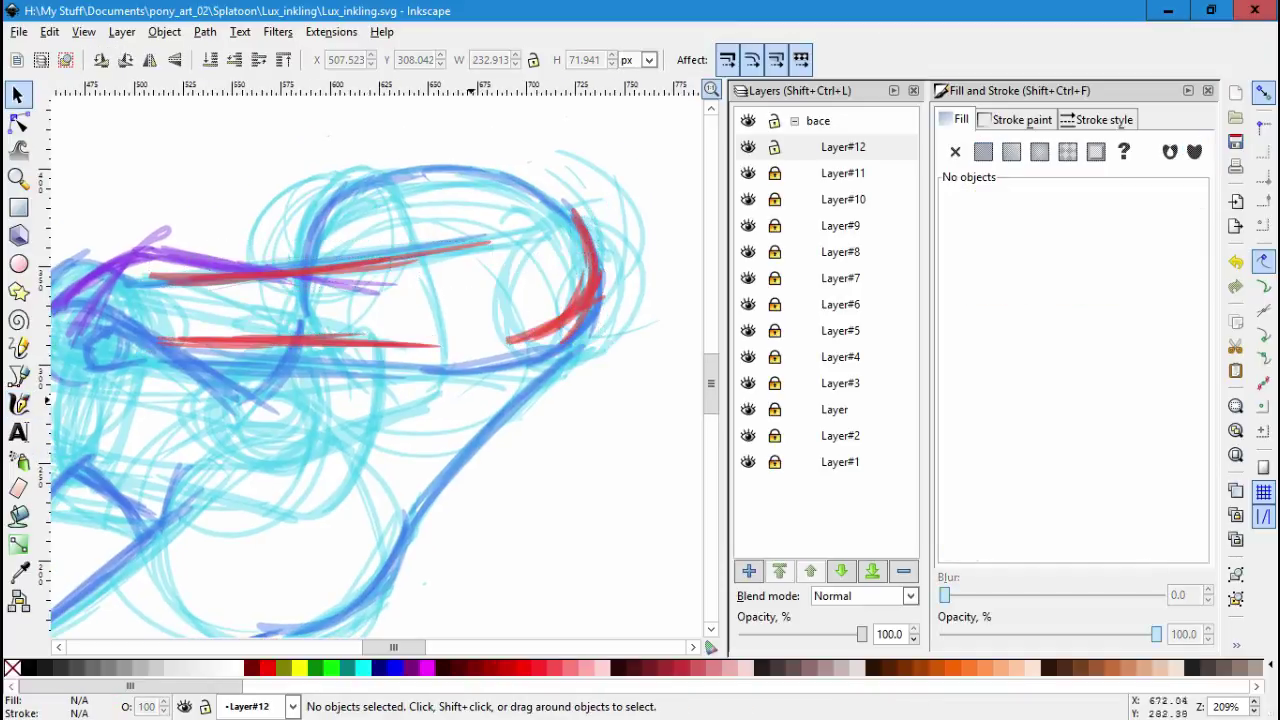
Reposition and slightly rotate the red upper and lower lines along the arm.
{"action": "key", "text": "space"}
{"action": "key", "text": "space"}
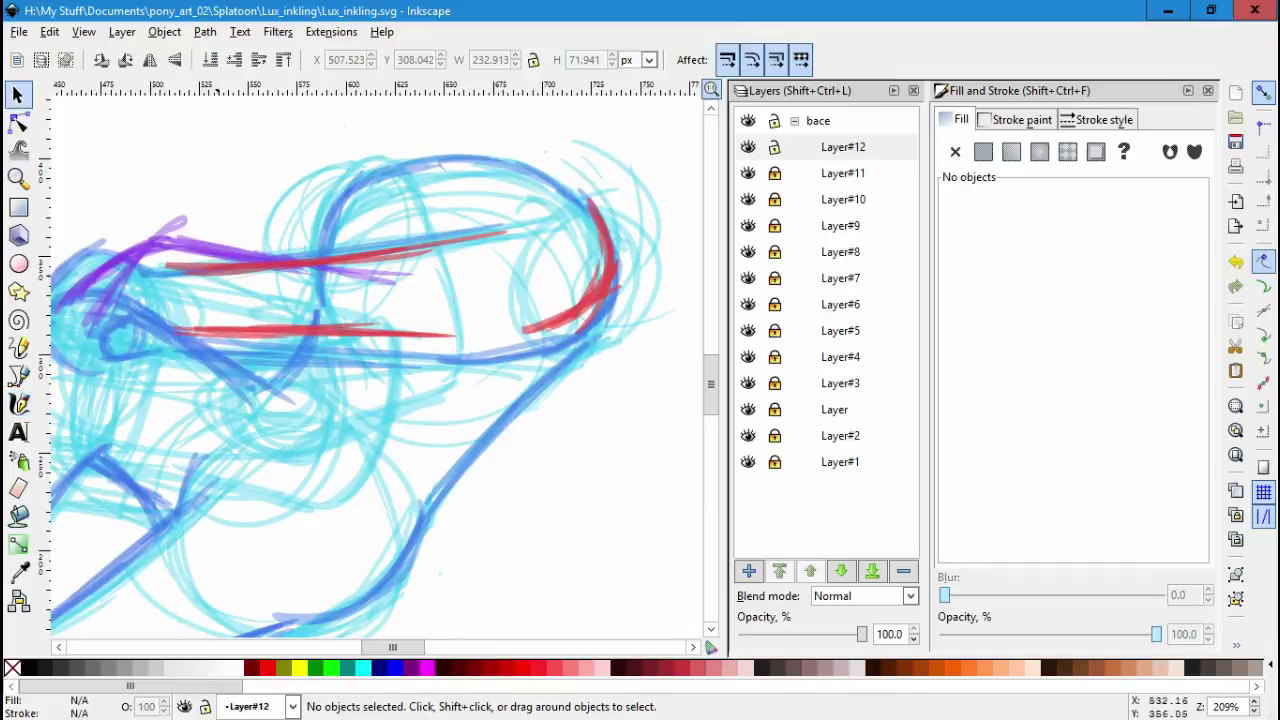
{"action": "key", "text": "ctrl+a"}
{"action": "left_click_drag", "start_coordinate": [627, 191], "coordinate": [624, 181]}
{"action": "left_click_drag", "start_coordinate": [300, 264], "coordinate": [301, 278]}
{"action": "left_click_drag", "start_coordinate": [436, 308], "coordinate": [108, 194]}
{"action": "left_click_drag", "start_coordinate": [443, 386], "coordinate": [114, 337]}
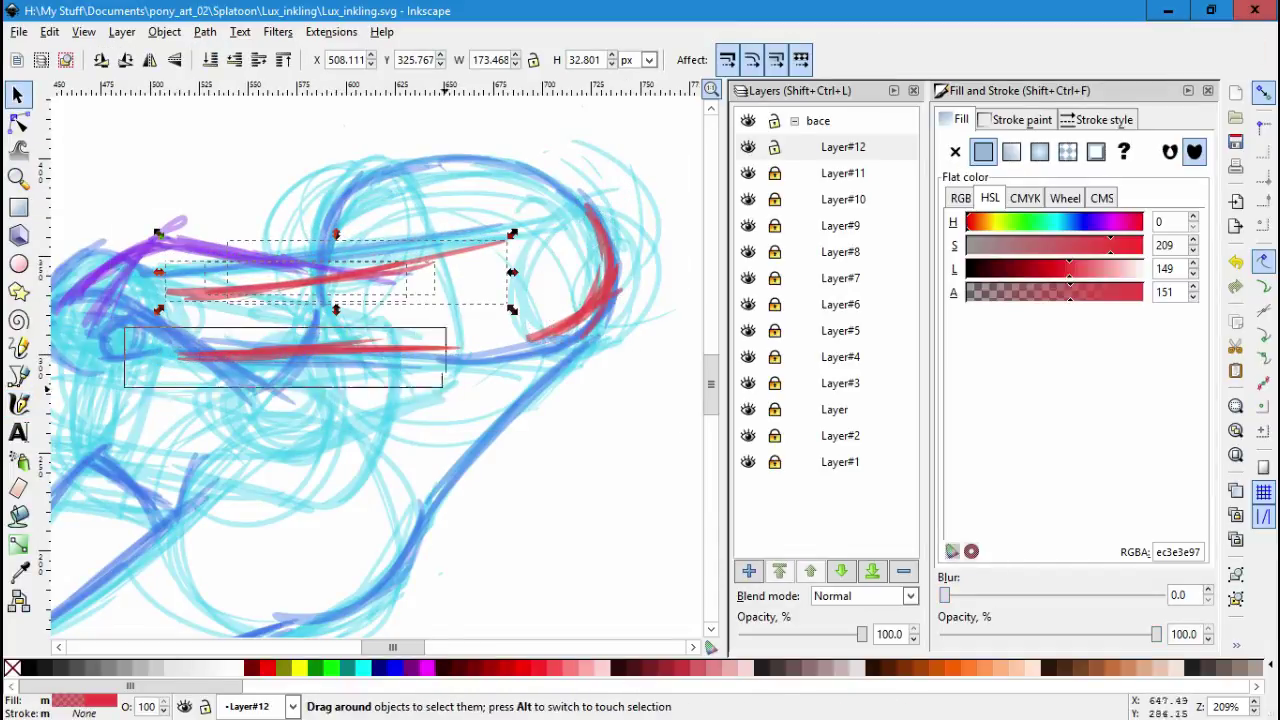
{"action": "left_click_drag", "start_coordinate": [432, 263], "coordinate": [425, 260]}
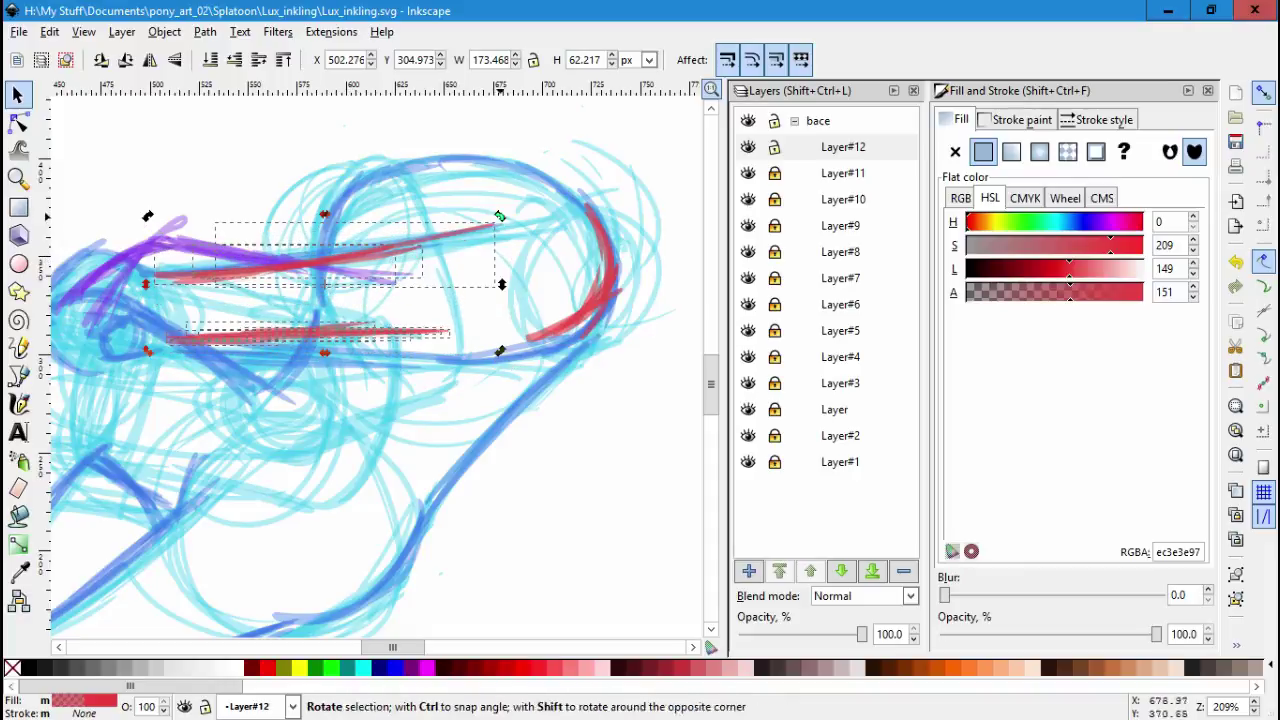
{"action": "left_click", "coordinate": [462, 404]}
Draw red calligraphic strokes along the near side of the rounded end, from its crown down to the red upper line.
{"action": "scroll", "coordinate": [515, 388], "scroll_direction": "down", "scroll_amount": 4}
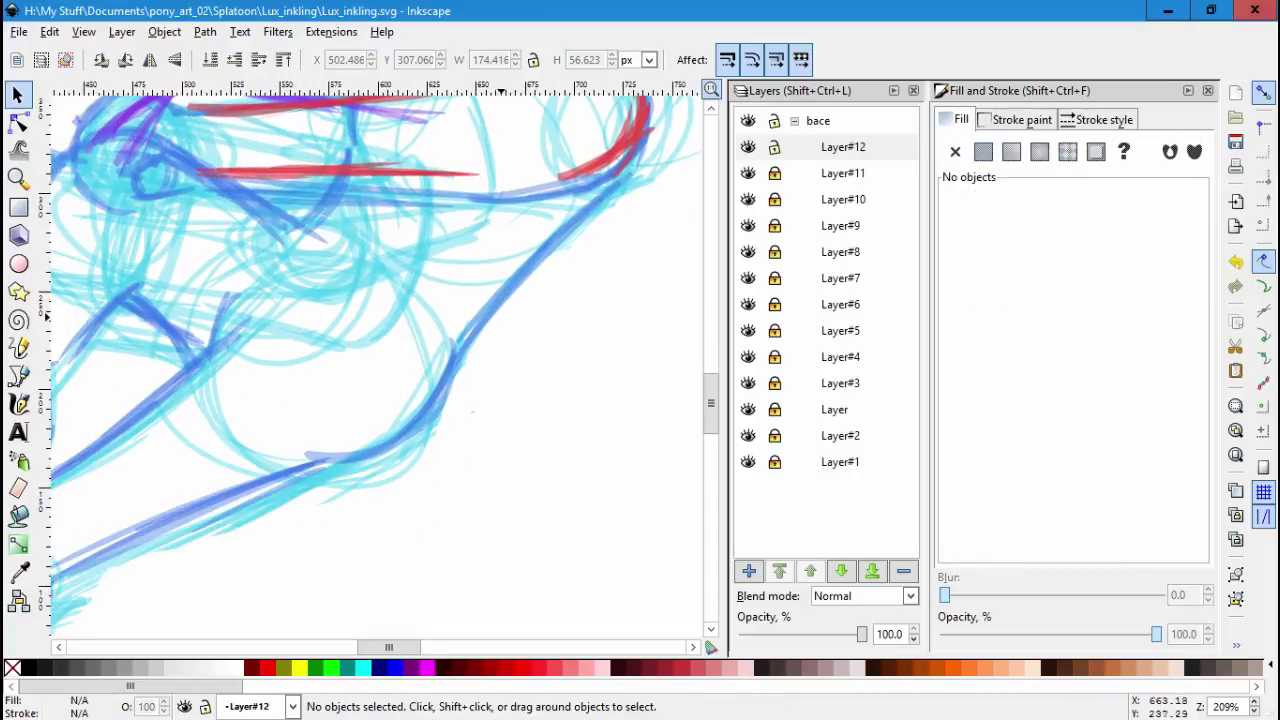
{"action": "scroll", "coordinate": [553, 316], "scroll_direction": "up", "scroll_amount": 5}
{"action": "scroll", "coordinate": [630, 252], "scroll_direction": "down", "scroll_amount": 3, "text": "ctrl"}
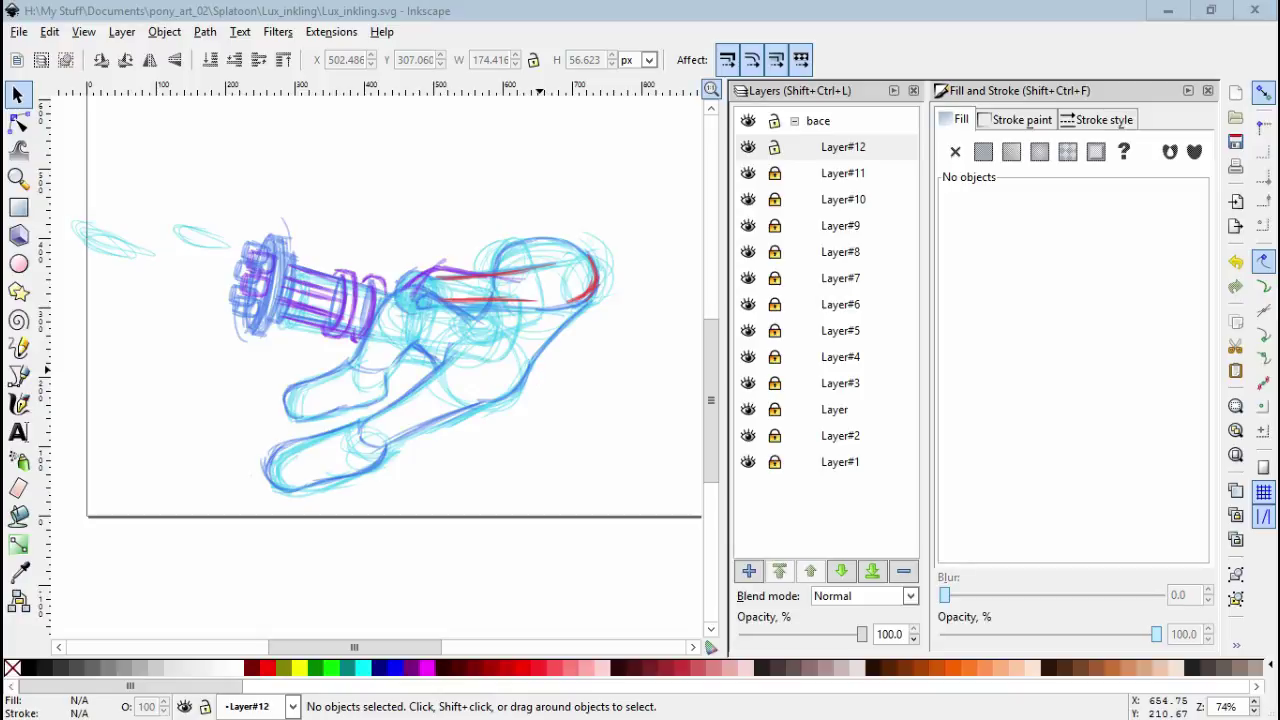
{"action": "left_click", "coordinate": [18, 403]}
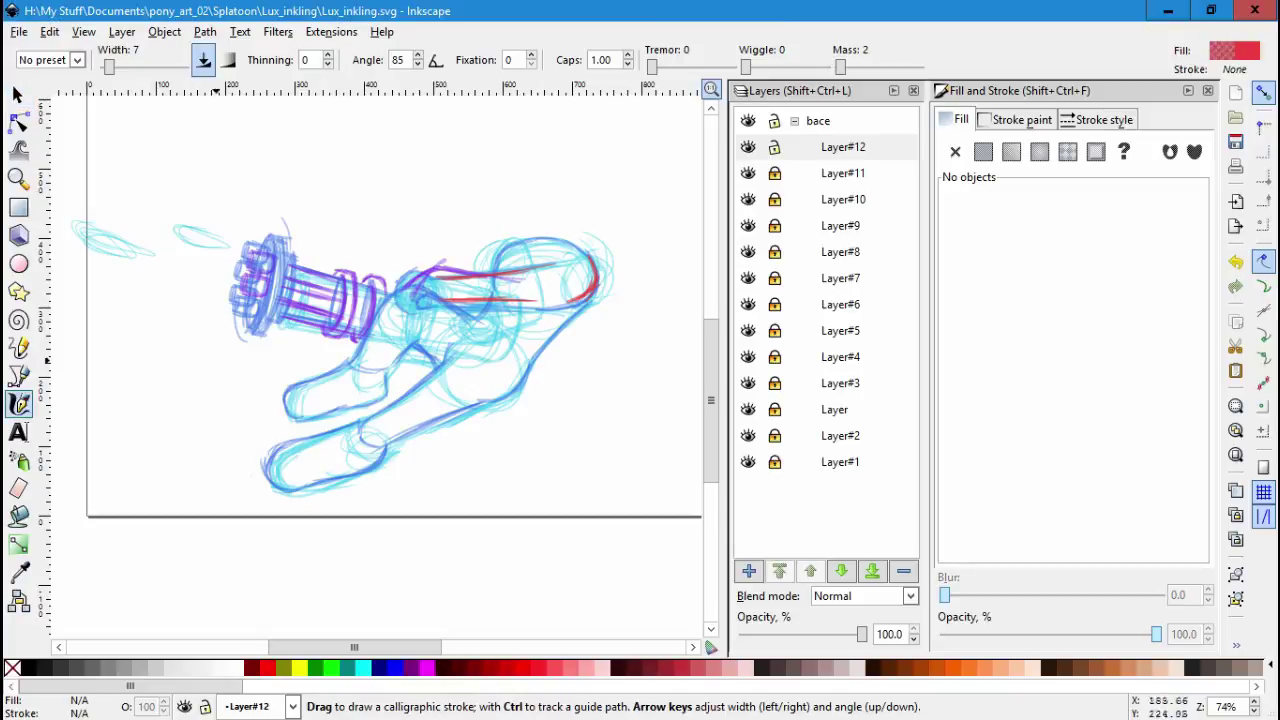
{"action": "scroll", "coordinate": [452, 310], "scroll_direction": "right", "scroll_amount": 2}
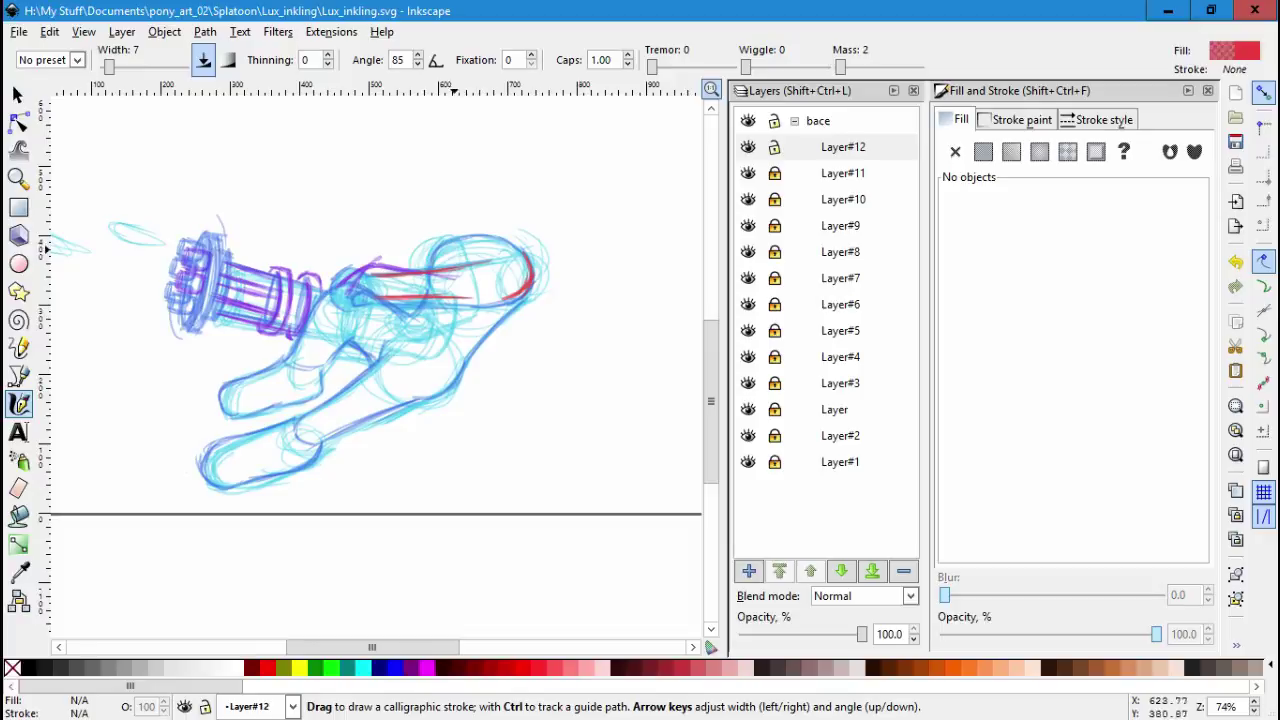
{"action": "scroll", "coordinate": [471, 256], "scroll_direction": "up", "scroll_amount": 4}
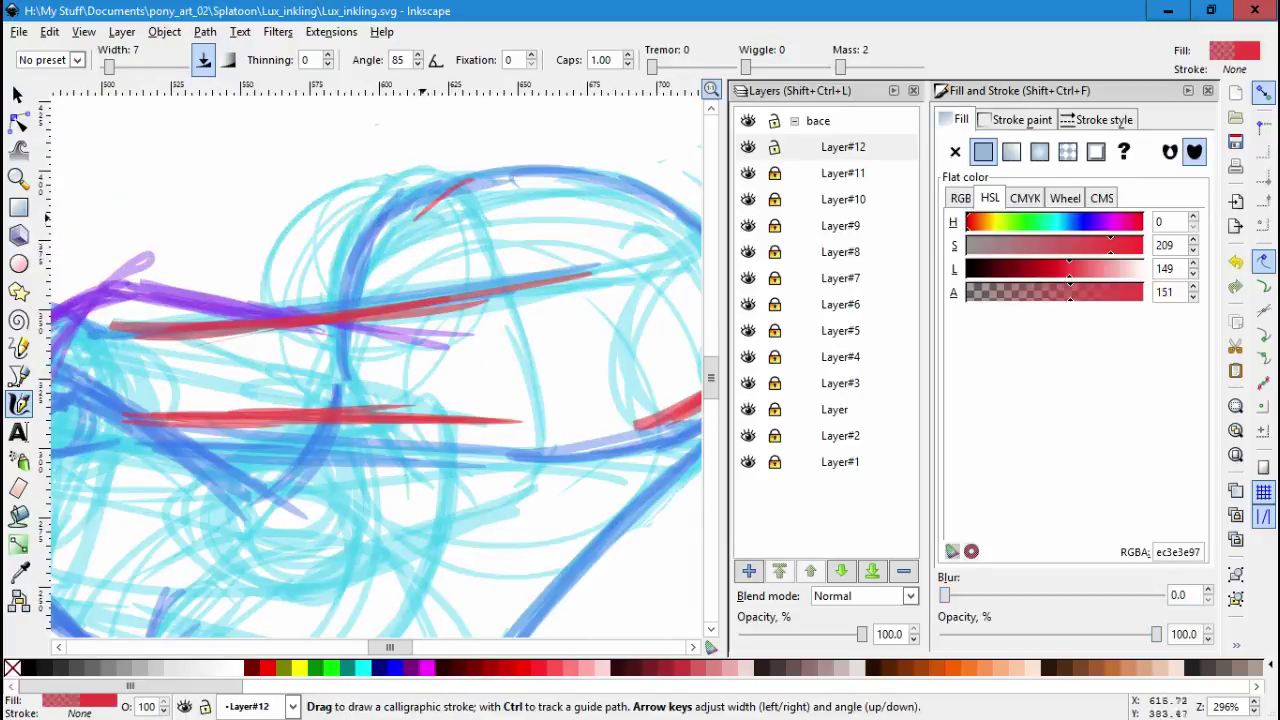
{"action": "mouse_move", "coordinate": [345, 318]}
{"action": "left_mouse_down"}
{"action": "mouse_move", "coordinate": [452, 184]}
{"action": "mouse_move", "coordinate": [512, 215]}
{"action": "mouse_move", "coordinate": [522, 250]}
{"action": "left_mouse_up"}
{"action": "key", "text": "ctrl+z"}
{"action": "left_click_drag", "start_coordinate": [526, 202], "coordinate": [553, 255]}
{"action": "key", "text": "ctrl+z"}
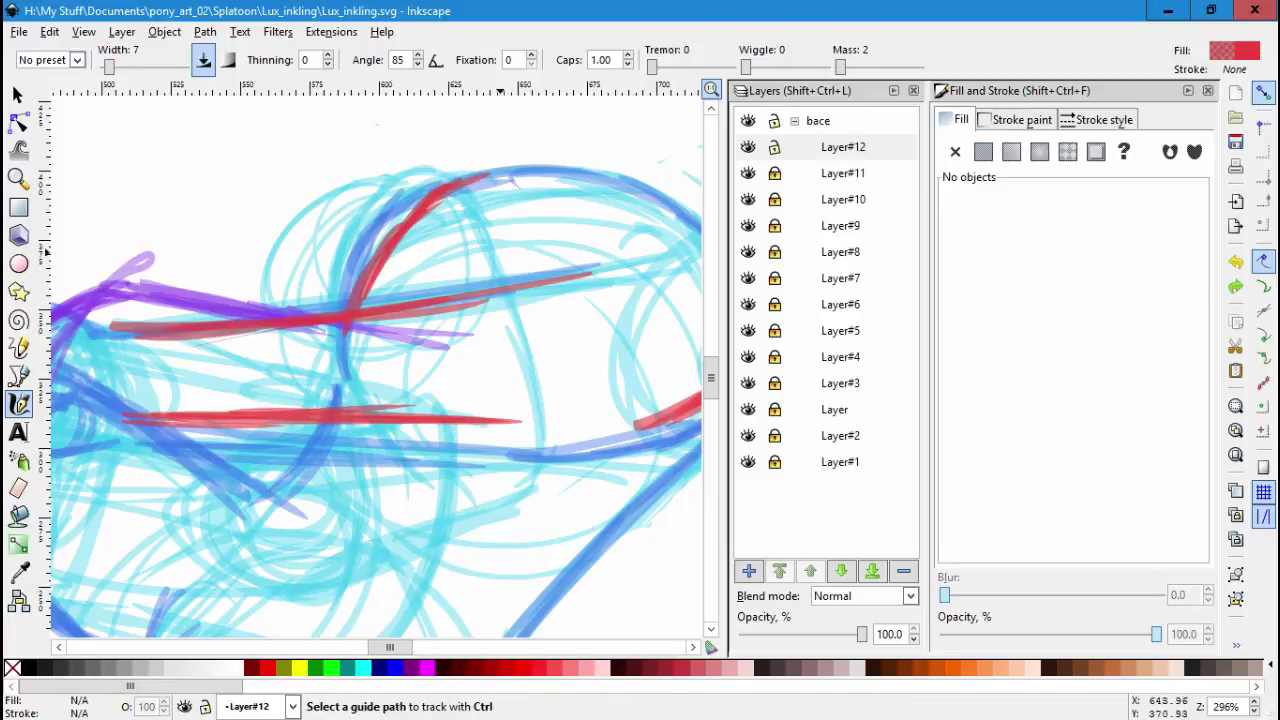
Lock Layer#12 and add a new Layer#13 sublayer above it.
{"action": "scroll", "coordinate": [380, 360], "scroll_direction": "right", "scroll_amount": 3}
{"action": "key", "text": "ctrl+shift+n"}
{"action": "key", "text": "Return"}
Sketch a large red circle with overlapping strokes in the empty space above the rounded end.
{"action": "scroll", "coordinate": [375, 370], "scroll_direction": "up", "scroll_amount": 5}
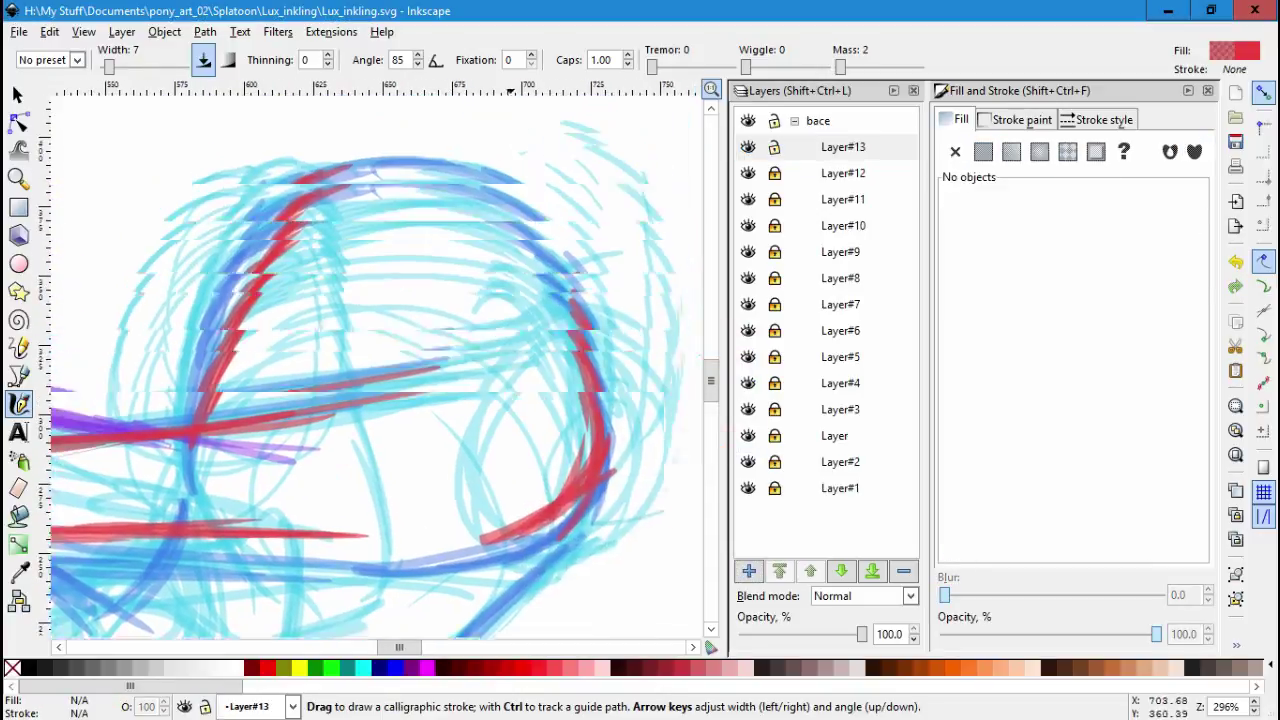
{"action": "scroll", "coordinate": [500, 278], "scroll_direction": "down", "scroll_amount": 1}
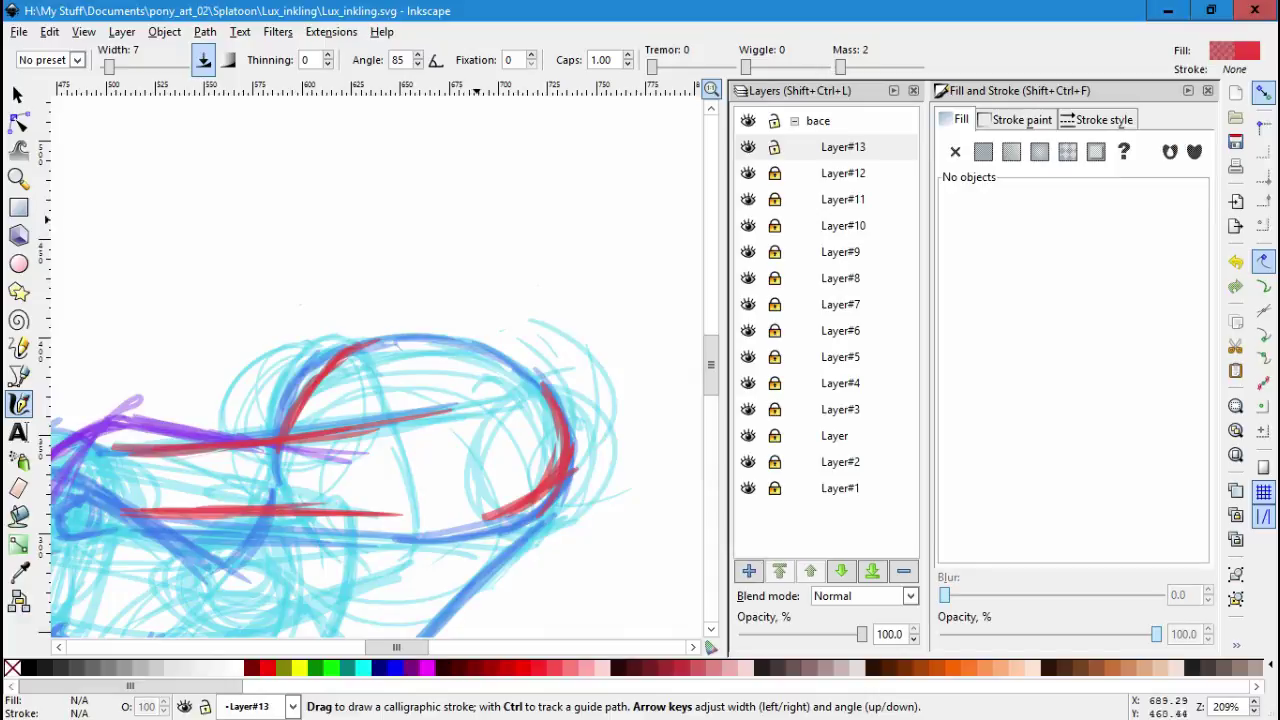
{"action": "scroll", "coordinate": [477, 219], "scroll_direction": "up", "scroll_amount": 3}
{"action": "scroll", "coordinate": [477, 219], "scroll_direction": "right", "scroll_amount": 1}
{"action": "left_click_drag", "start_coordinate": [508, 135], "coordinate": [375, 378]}
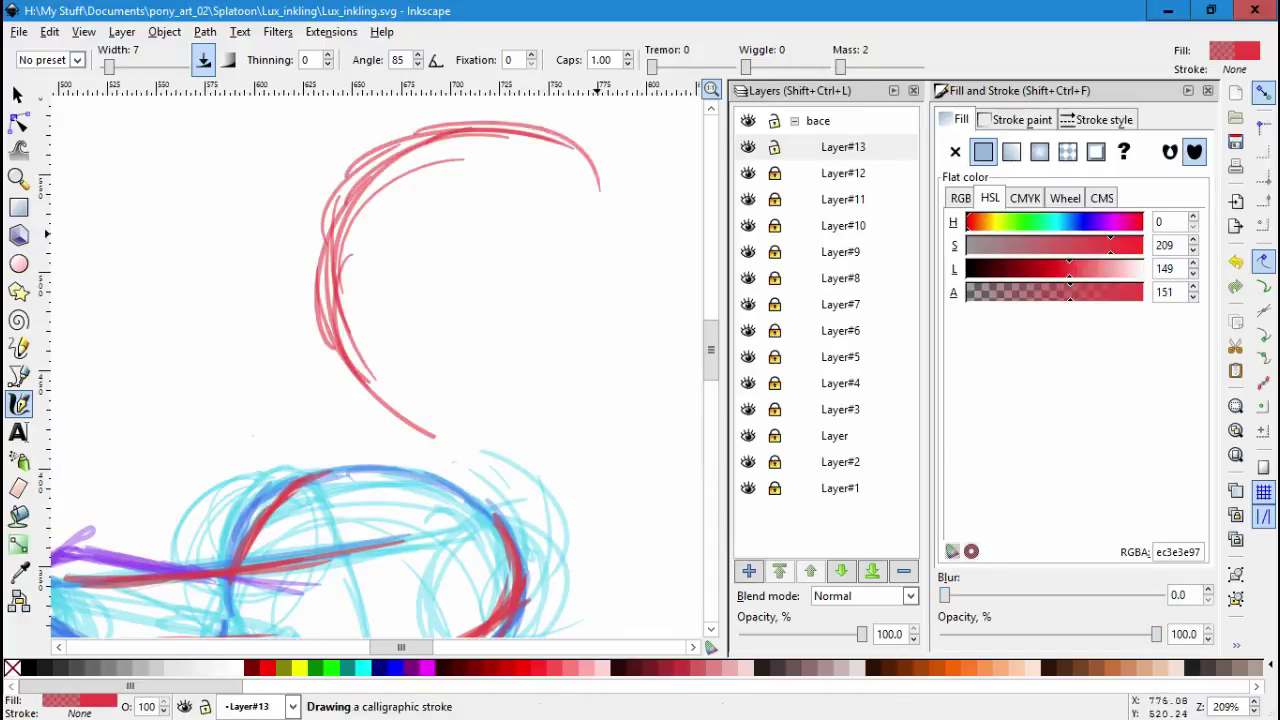
{"action": "mouse_move", "coordinate": [600, 190]}
{"action": "left_mouse_down"}
{"action": "mouse_move", "coordinate": [645, 330]}
{"action": "mouse_move", "coordinate": [320, 330]}
{"action": "mouse_move", "coordinate": [480, 450]}
{"action": "left_mouse_up"}
{"action": "mouse_move", "coordinate": [625, 385]}
{"action": "left_mouse_down"}
{"action": "mouse_move", "coordinate": [430, 408]}
{"action": "mouse_move", "coordinate": [315, 300]}
{"action": "mouse_move", "coordinate": [400, 135]}
{"action": "mouse_move", "coordinate": [640, 250]}
{"action": "mouse_move", "coordinate": [510, 445]}
{"action": "left_mouse_up"}
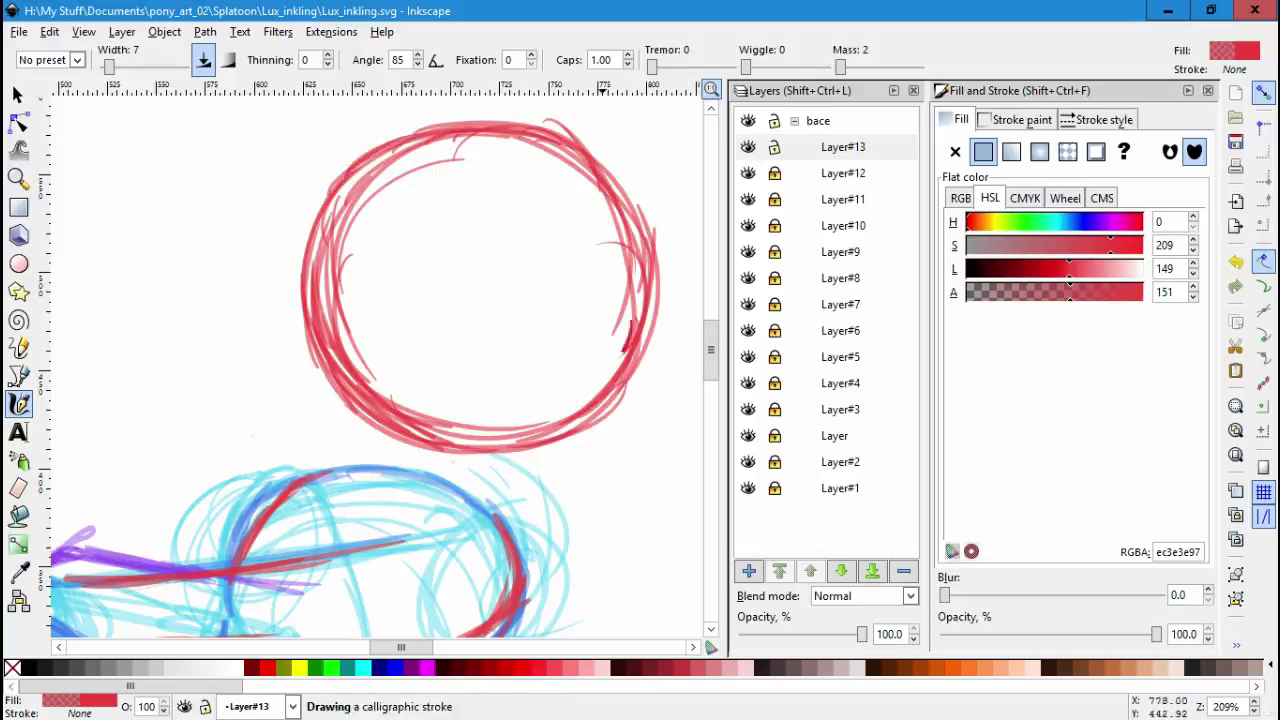
{"action": "left_click_drag", "start_coordinate": [630, 330], "coordinate": [380, 440]}
Set the alpha of all the red circle's strokes to 58.
{"action": "key", "text": "s"}
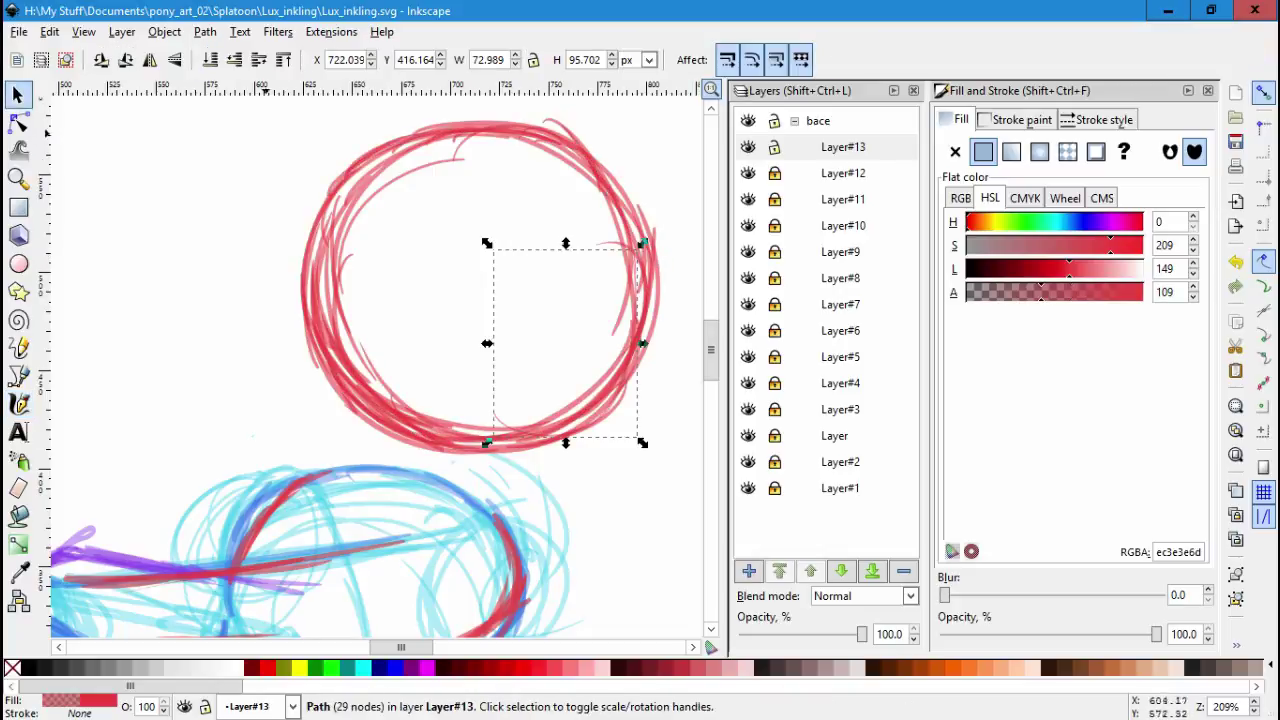
{"action": "key", "text": "ctrl+a"}
{"action": "left_click_drag", "start_coordinate": [1069, 291], "coordinate": [1000, 291]}
{"action": "key", "text": "Escape"}
{"action": "key", "text": "c"}
{"action": "mouse_move", "coordinate": [280, 180]}
{"action": "left_mouse_down"}
{"action": "mouse_move", "coordinate": [235, 430]}
{"action": "mouse_move", "coordinate": [300, 200]}
{"action": "left_mouse_up"}
{"action": "left_click_drag", "start_coordinate": [560, 255], "coordinate": [571, 340]}
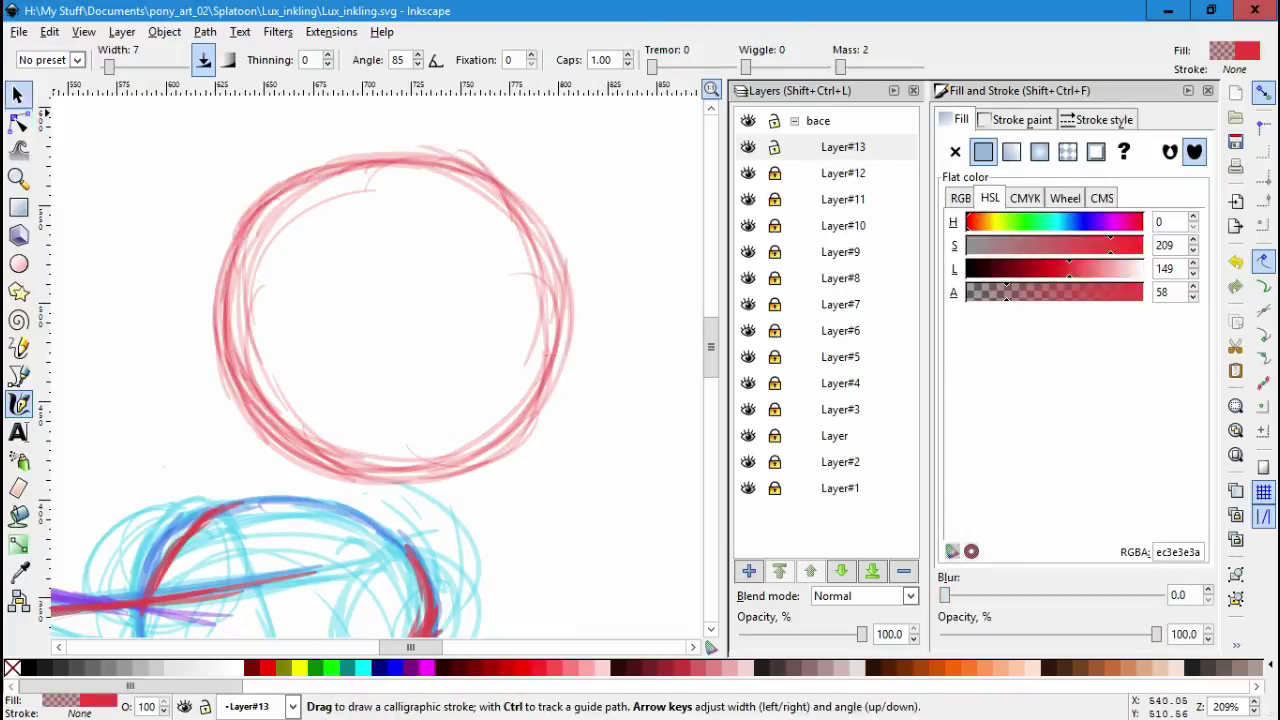
{"action": "key", "text": "s"}
{"action": "key", "text": "ctrl+a"}
{"action": "key", "text": "Escape"}
Lock Layer#13 and add a new Layer#14 sublayer for more calligraphic strokes.
{"action": "scroll", "coordinate": [380, 360], "scroll_direction": "down", "scroll_amount": 2}
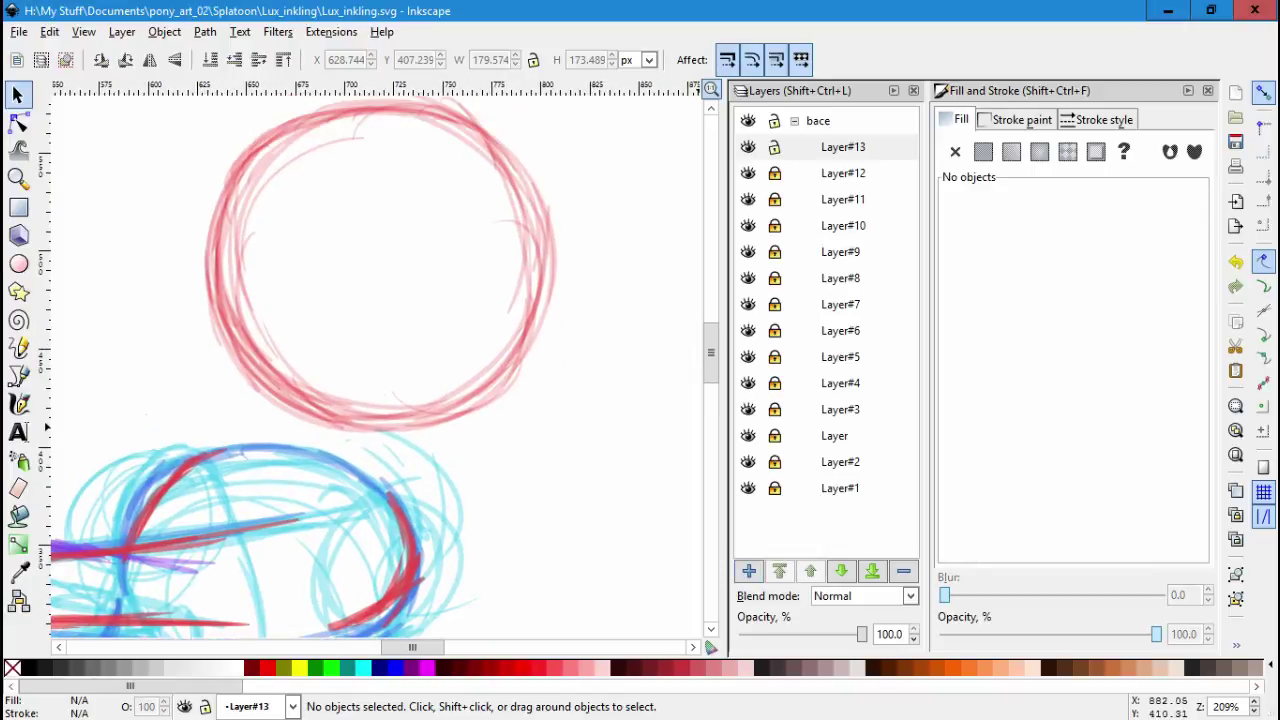
{"action": "left_click", "coordinate": [749, 570]}
{"action": "left_click", "coordinate": [706, 423]}
{"action": "key", "text": "c"}
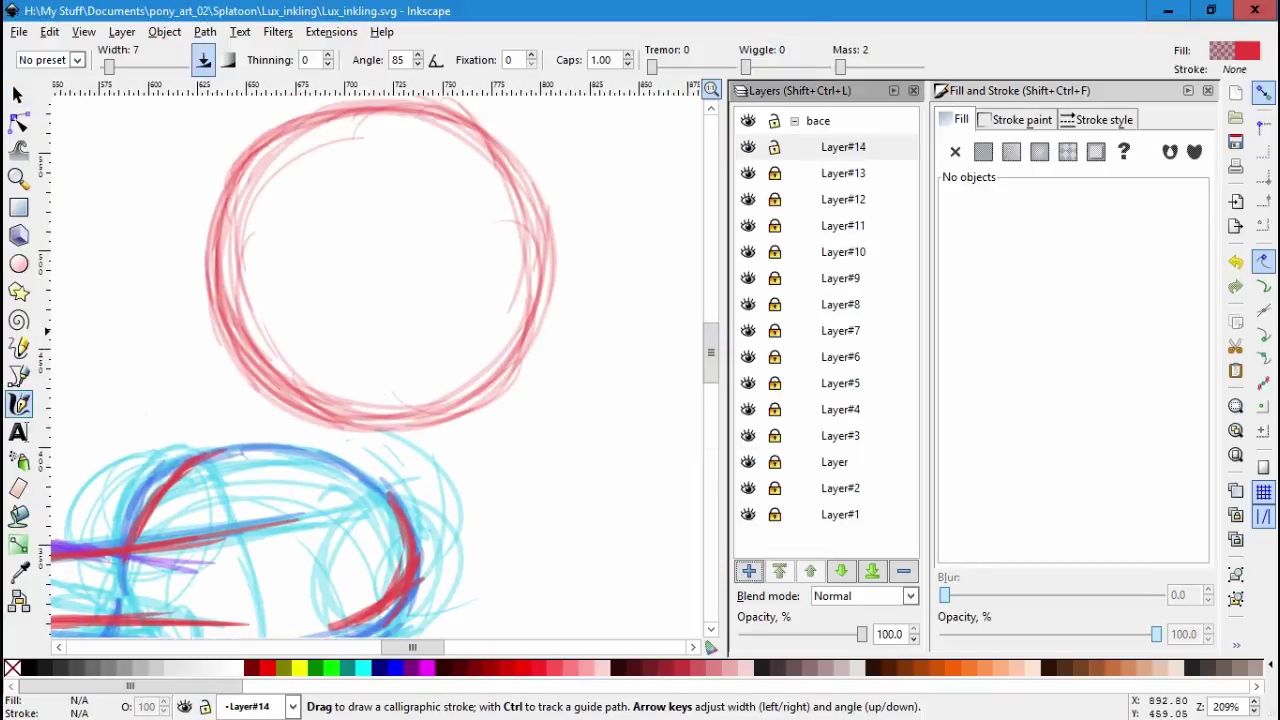
Set the stroke hue to 156 and sketch a blue bulb-shaped outline with a flared end inside the red circle.
{"action": "left_click_drag", "start_coordinate": [258, 228], "coordinate": [305, 239]}
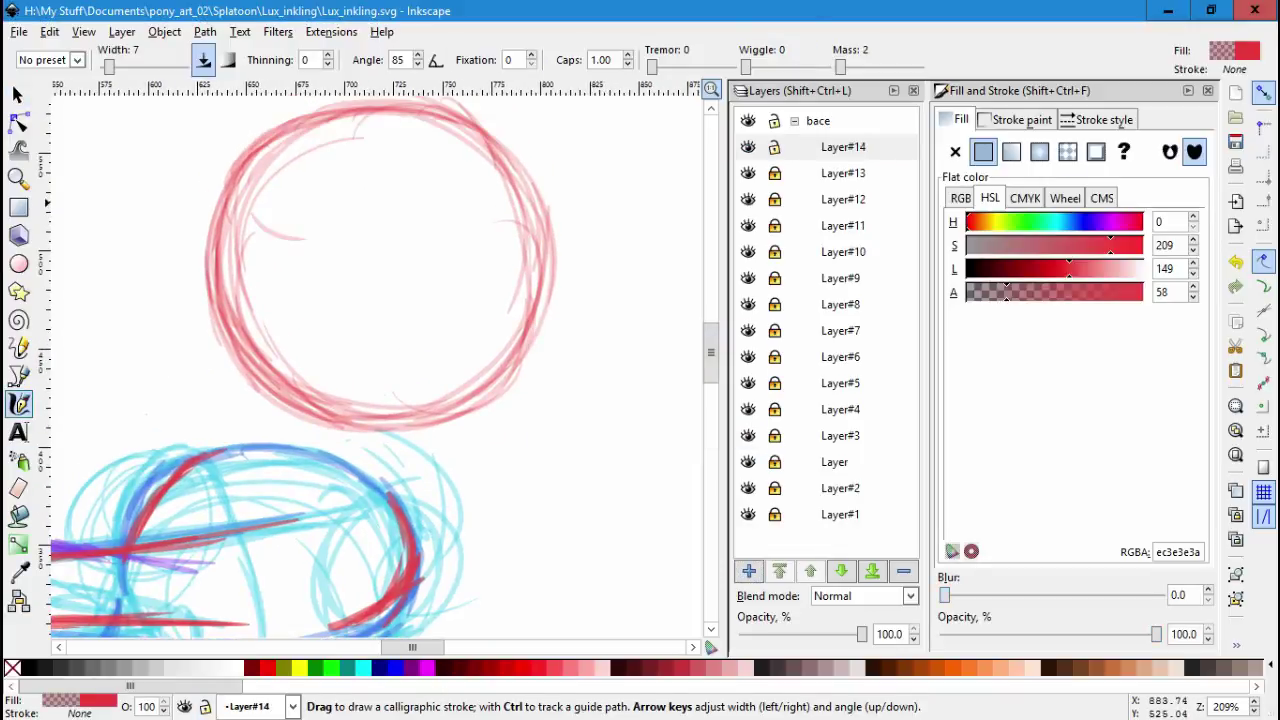
{"action": "left_click_drag", "start_coordinate": [966, 221], "coordinate": [1074, 221]}
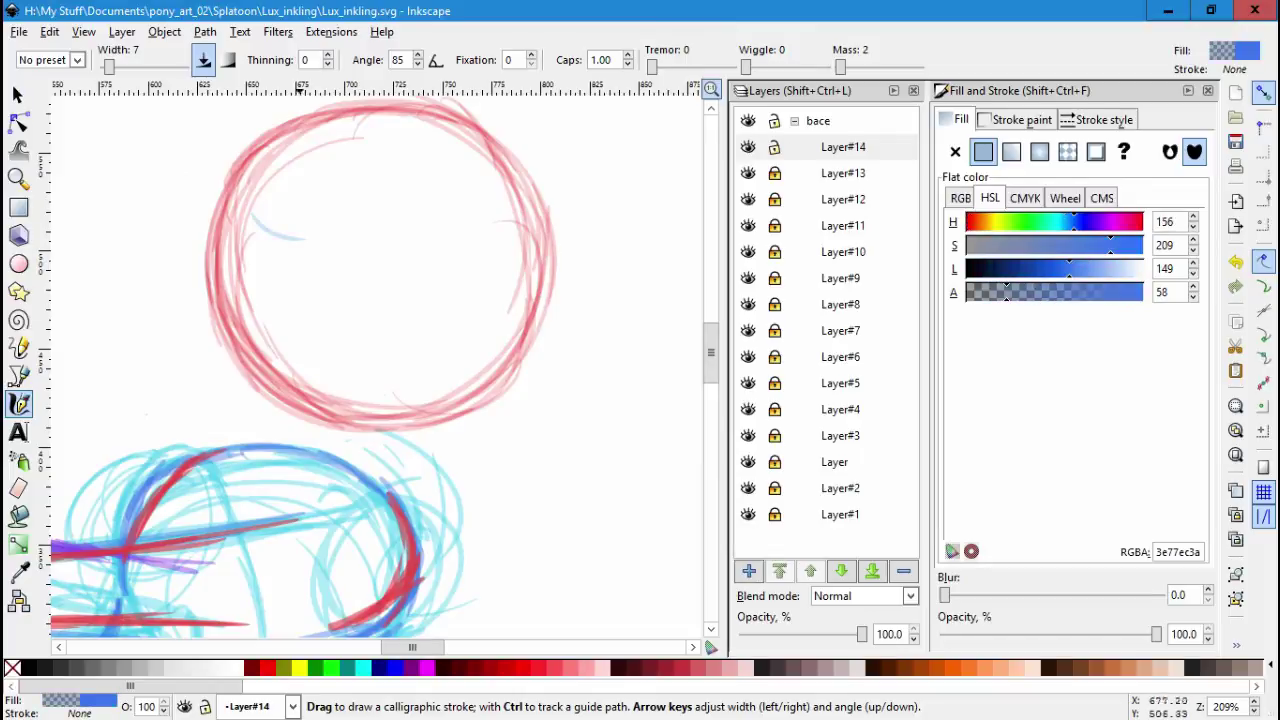
{"action": "scroll", "coordinate": [286, 260], "scroll_direction": "up", "scroll_amount": 2}
{"action": "mouse_move", "coordinate": [328, 264]}
{"action": "left_mouse_down"}
{"action": "mouse_move", "coordinate": [255, 420]}
{"action": "mouse_move", "coordinate": [440, 440]}
{"action": "mouse_move", "coordinate": [466, 484]}
{"action": "left_mouse_up"}
{"action": "mouse_move", "coordinate": [272, 244]}
{"action": "left_mouse_down"}
{"action": "mouse_move", "coordinate": [328, 250]}
{"action": "mouse_move", "coordinate": [468, 315]}
{"action": "mouse_move", "coordinate": [320, 234]}
{"action": "mouse_move", "coordinate": [446, 434]}
{"action": "mouse_move", "coordinate": [335, 442]}
{"action": "mouse_move", "coordinate": [325, 458]}
{"action": "left_mouse_up"}
{"action": "scroll", "coordinate": [468, 315], "scroll_direction": "down", "scroll_amount": 2}
{"action": "scroll", "coordinate": [468, 315], "scroll_direction": "right", "scroll_amount": 3}
{"action": "mouse_move", "coordinate": [378, 224]}
{"action": "left_mouse_down"}
{"action": "mouse_move", "coordinate": [395, 219]}
{"action": "mouse_move", "coordinate": [480, 420]}
{"action": "left_mouse_up"}
{"action": "mouse_move", "coordinate": [80, 280]}
{"action": "left_mouse_down"}
{"action": "mouse_move", "coordinate": [80, 345]}
{"action": "mouse_move", "coordinate": [198, 375]}
{"action": "left_mouse_up"}
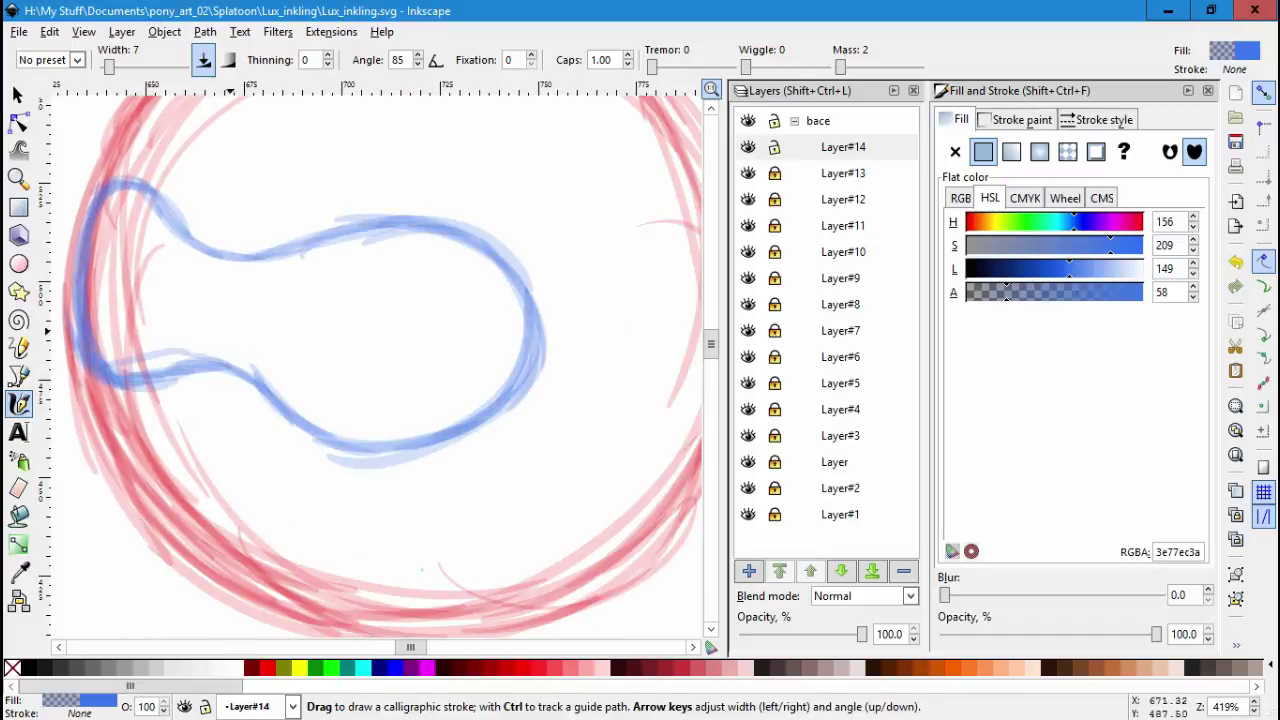
Redraw the blue outline's neck narrower with strokes inside its upper and lower curves, blending into the bulb.
{"action": "mouse_move", "coordinate": [112, 384]}
{"action": "left_mouse_down"}
{"action": "mouse_move", "coordinate": [200, 328]}
{"action": "mouse_move", "coordinate": [330, 426]}
{"action": "left_mouse_up"}
{"action": "mouse_move", "coordinate": [223, 314]}
{"action": "left_mouse_down"}
{"action": "mouse_move", "coordinate": [198, 296]}
{"action": "mouse_move", "coordinate": [216, 278]}
{"action": "mouse_move", "coordinate": [245, 279]}
{"action": "left_mouse_up"}
{"action": "left_click_drag", "start_coordinate": [308, 250], "coordinate": [310, 250]}
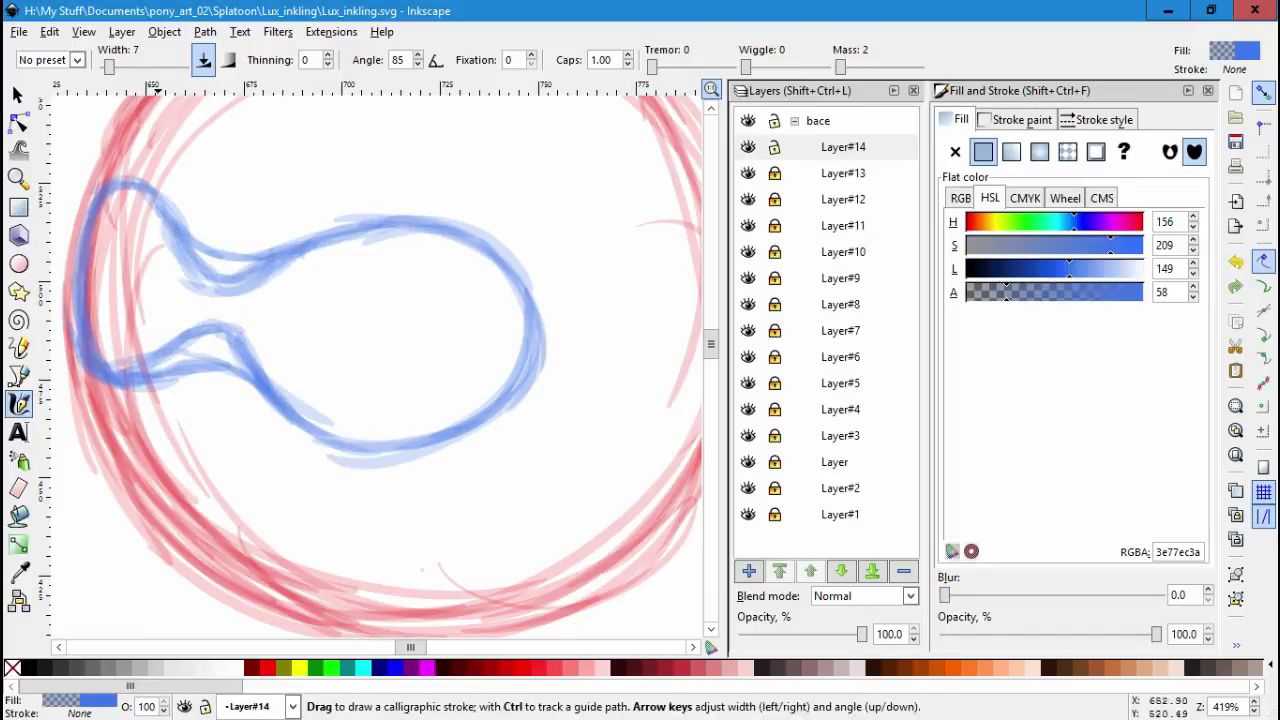
{"action": "mouse_move", "coordinate": [258, 388]}
{"action": "left_mouse_down"}
{"action": "mouse_move", "coordinate": [330, 430]}
{"action": "mouse_move", "coordinate": [435, 455]}
{"action": "left_mouse_up"}
Erase the surplus outer strokes around the blue shape's neck and bulb with the Eraser.
{"action": "left_click", "coordinate": [17, 94]}
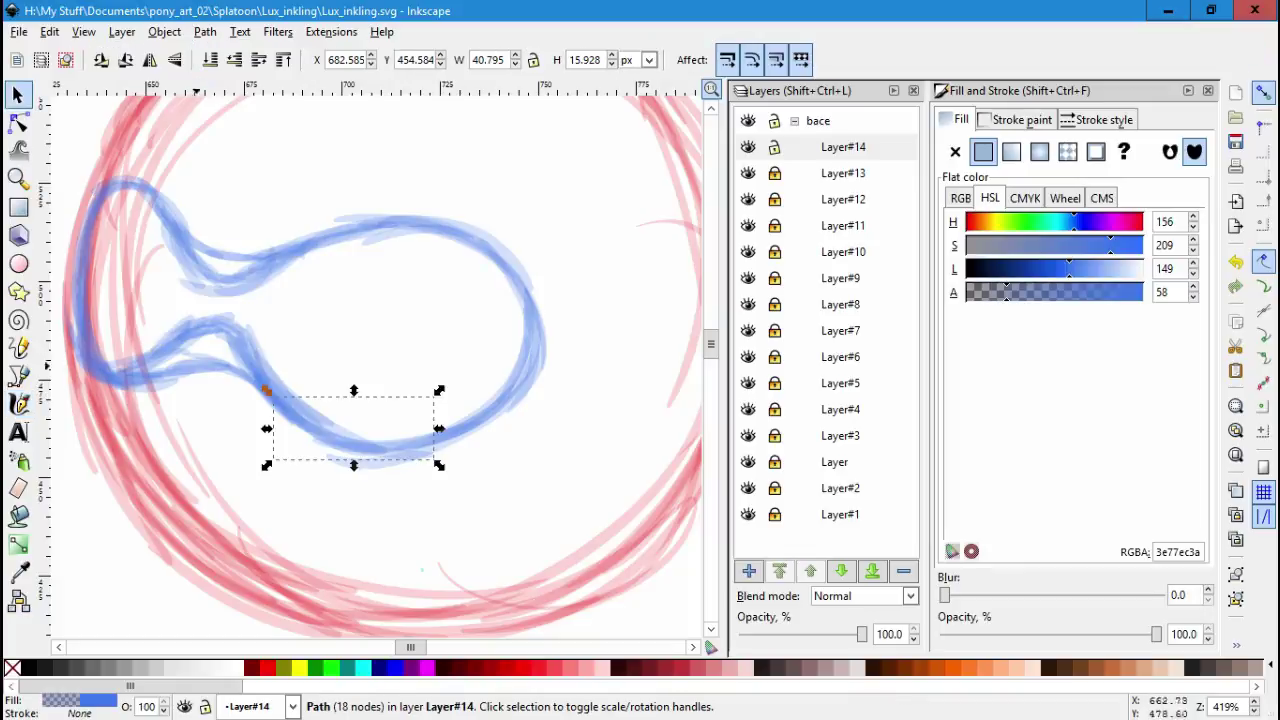
{"action": "left_click", "coordinate": [197, 365]}
{"action": "key", "text": "shift+e"}
{"action": "left_click_drag", "start_coordinate": [120, 400], "coordinate": [252, 410]}
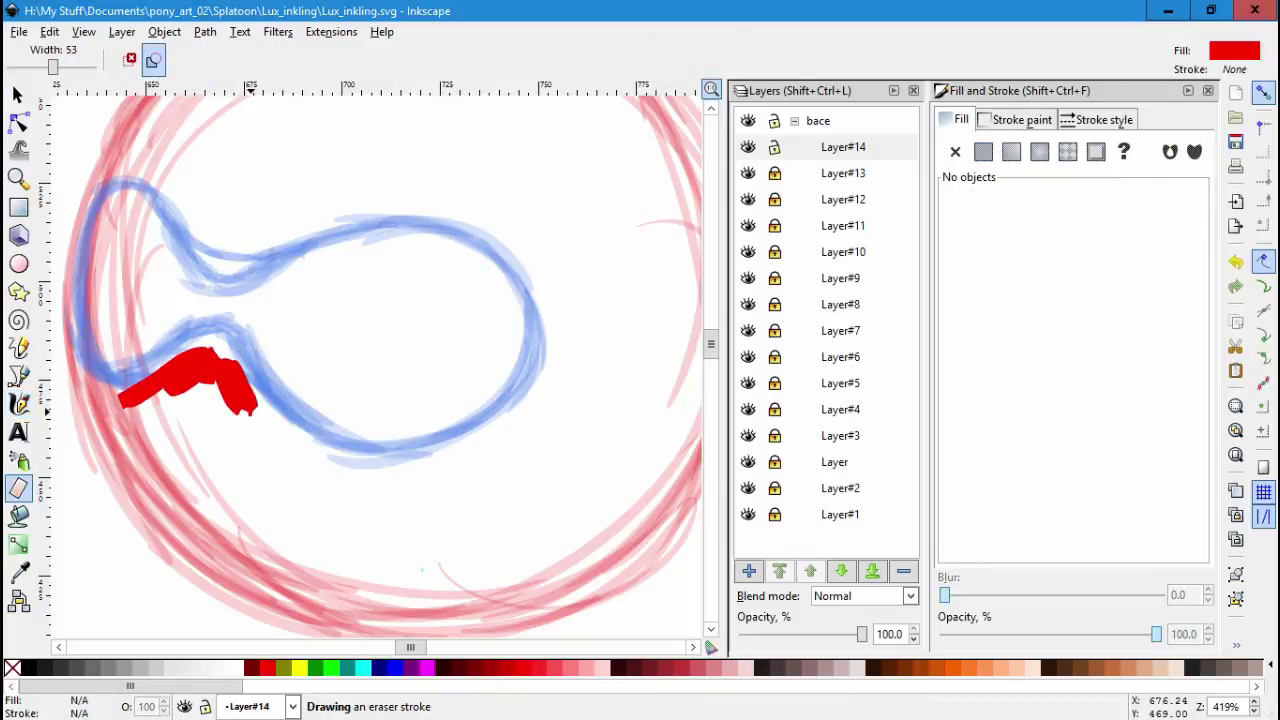
{"action": "mouse_move", "coordinate": [185, 265]}
{"action": "left_mouse_down"}
{"action": "mouse_move", "coordinate": [250, 225]}
{"action": "mouse_move", "coordinate": [235, 212]}
{"action": "mouse_move", "coordinate": [560, 475]}
{"action": "left_mouse_up"}
Select all the blue bulb-shaped outline's strokes and narrow them to a width of 121.304 px.
{"action": "key", "text": "c"}
{"action": "key", "text": "s"}
{"action": "scroll", "coordinate": [545, 437], "scroll_direction": "down", "scroll_amount": 1}
{"action": "left_click", "coordinate": [450, 400]}
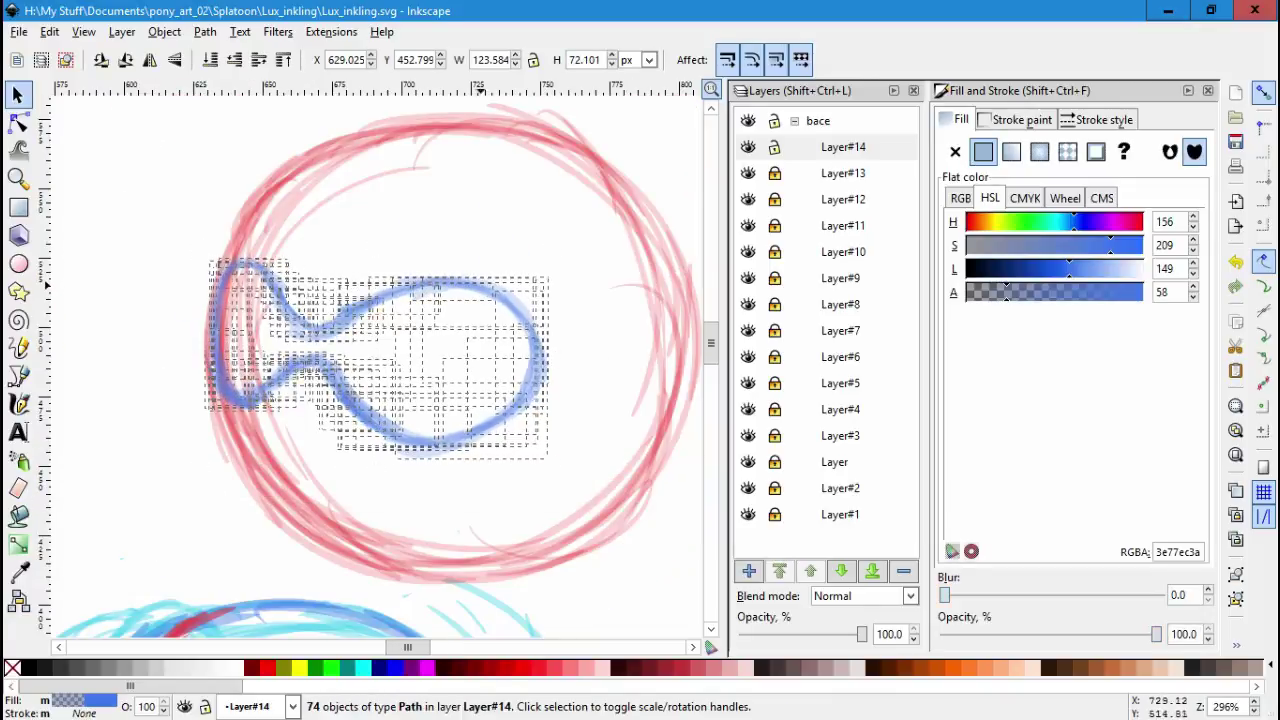
{"action": "left_click_drag", "start_coordinate": [548, 360], "coordinate": [541, 360]}
{"action": "key", "text": "Escape"}
{"action": "scroll", "coordinate": [541, 360], "scroll_direction": "down", "scroll_amount": 2}
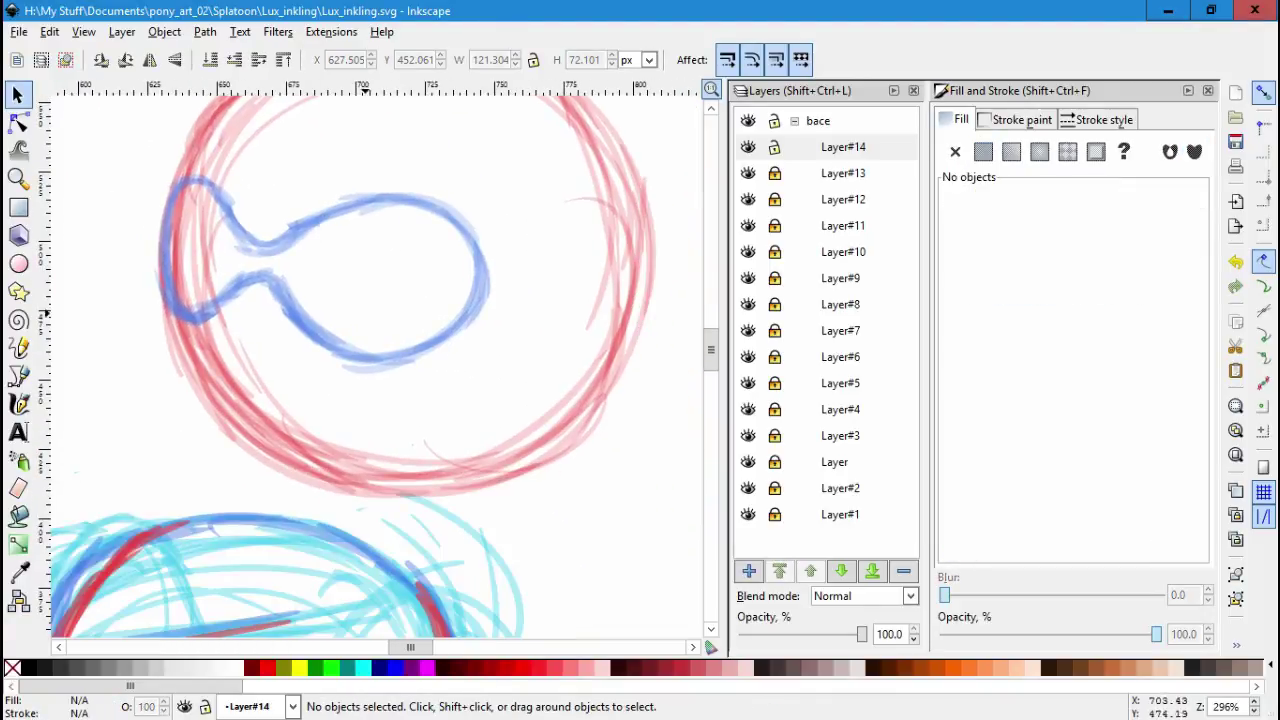
{"action": "scroll", "coordinate": [540, 440], "scroll_direction": "right", "scroll_amount": 1}
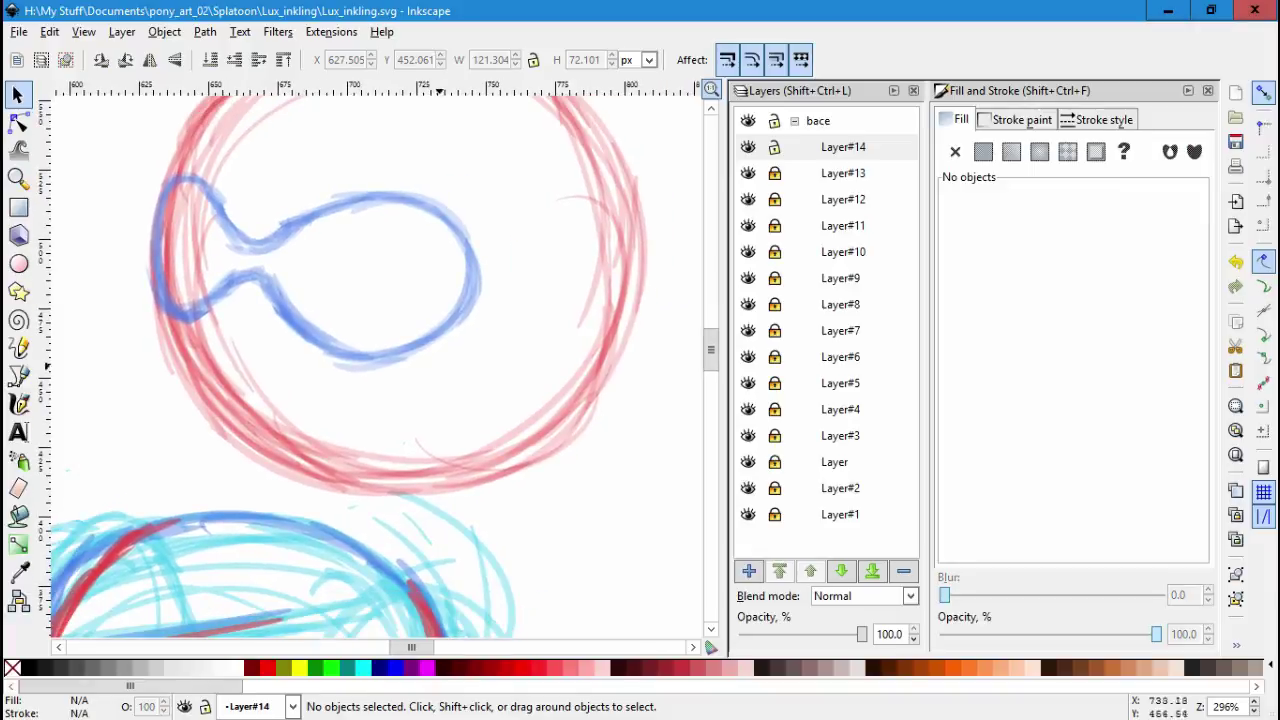
Add a new Layer#15 sublayer above Layer#14 for more calligraphic strokes.
{"action": "key", "text": "c"}
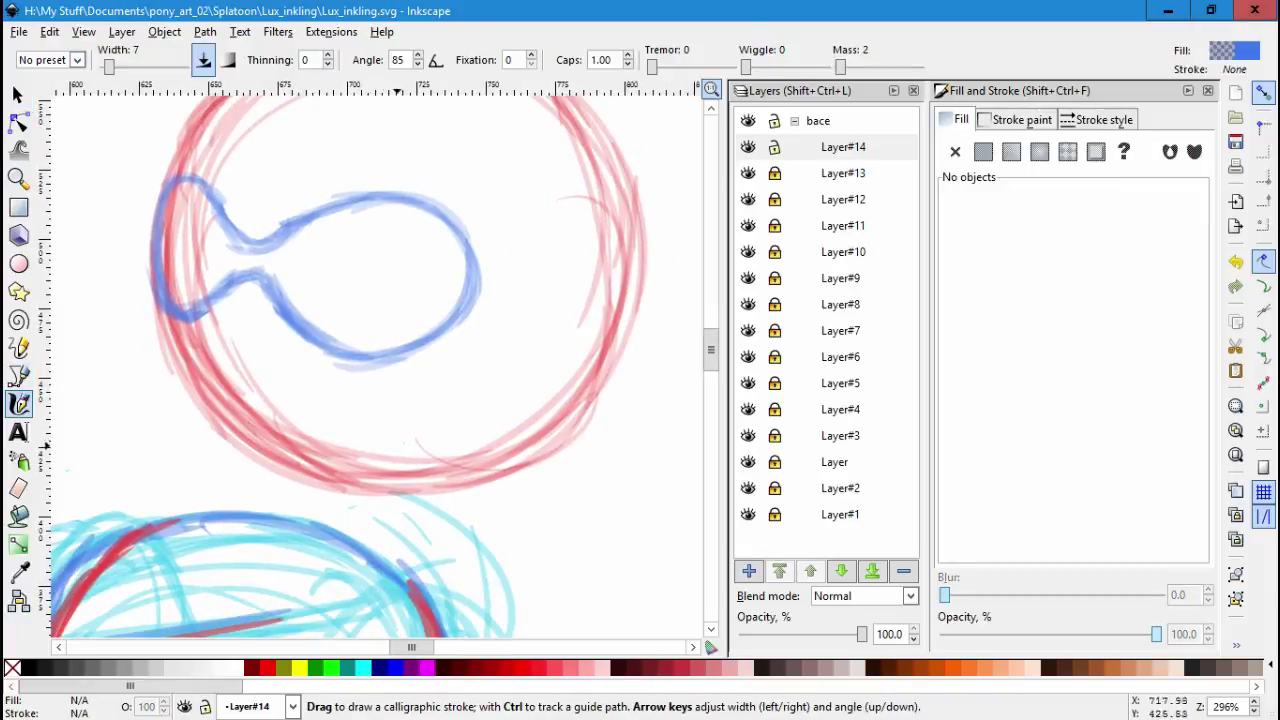
{"action": "key", "text": "ctrl+shift+n"}
{"action": "key", "text": "Return"}
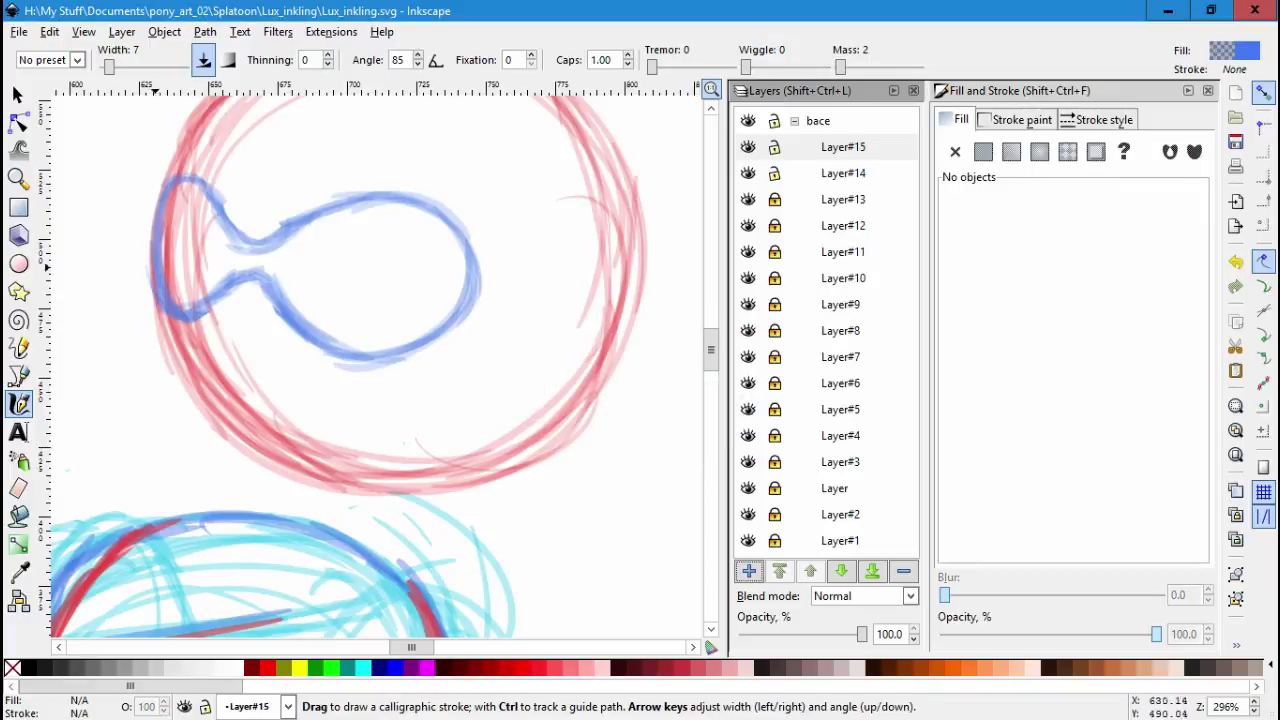
Return to Layer#14 and skew the whole blue outline so its flared end sits slightly lower.
{"action": "key", "text": "ctrl+Page_Down"}
{"action": "key", "text": "s"}
{"action": "left_click_drag", "start_coordinate": [129, 129], "coordinate": [600, 445]}
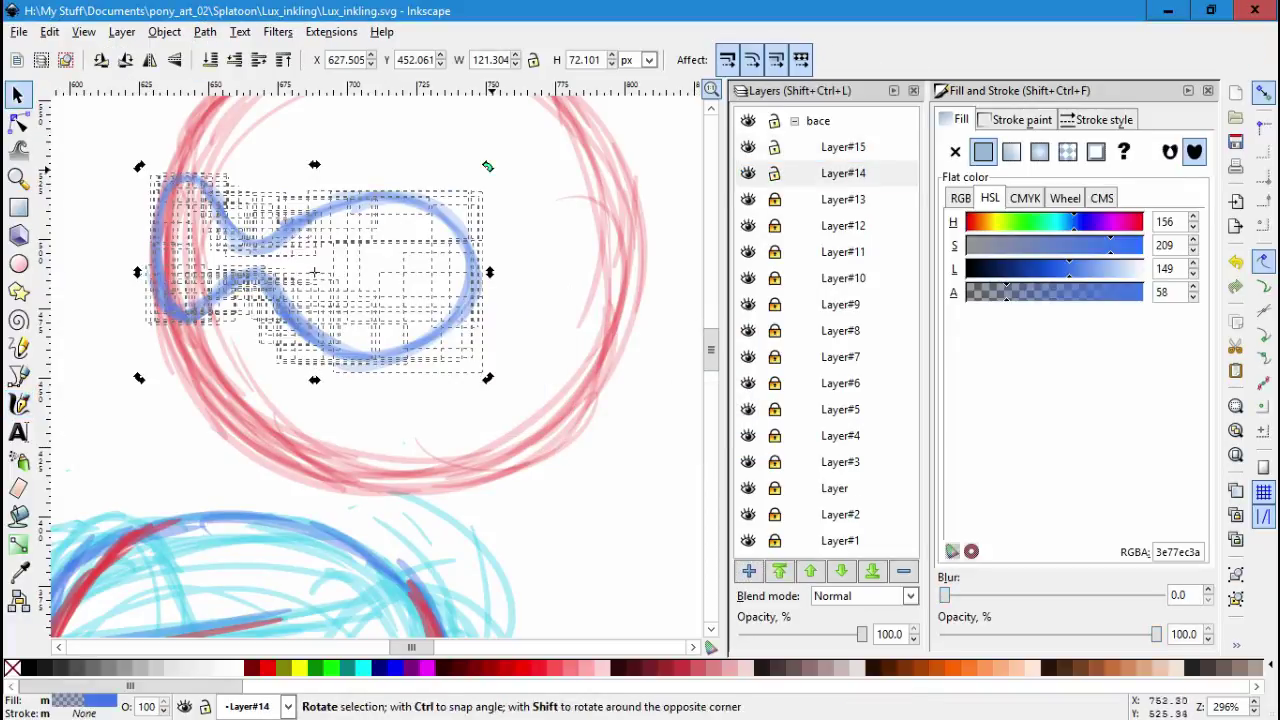
{"action": "key", "text": "Escape"}
{"action": "key", "text": "c"}
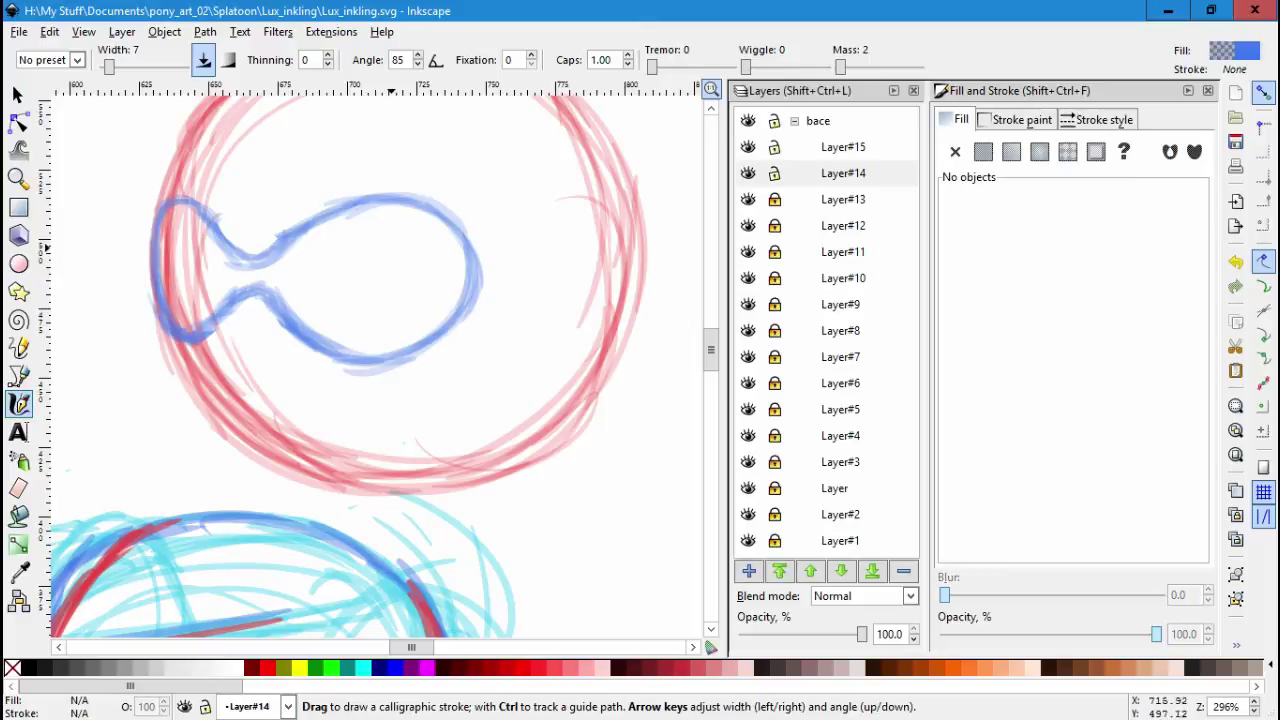
Sketch a pointed almond-shaped eye inside the bulb of the blue mask outline with calligraphic strokes.
{"action": "scroll", "coordinate": [340, 255], "scroll_direction": "up", "scroll_amount": 2, "text": "ctrl"}
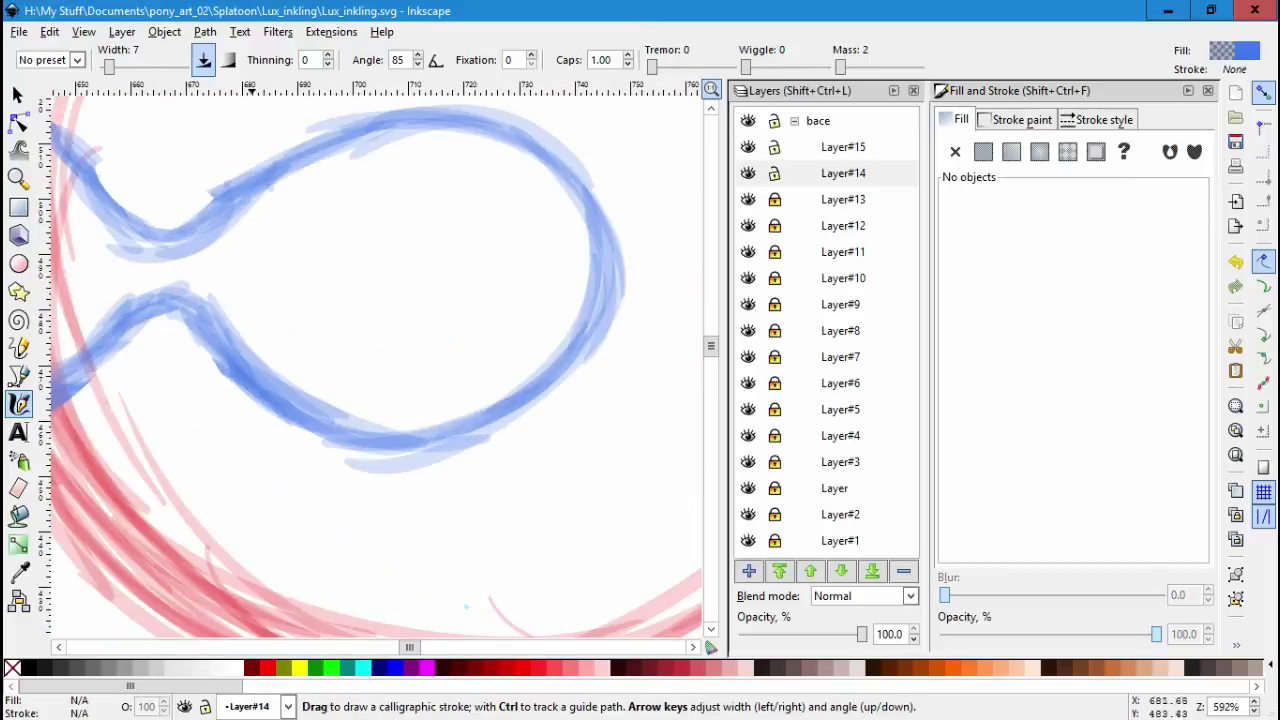
{"action": "mouse_move", "coordinate": [245, 292]}
{"action": "left_mouse_down"}
{"action": "mouse_move", "coordinate": [520, 226]}
{"action": "mouse_move", "coordinate": [585, 237]}
{"action": "left_mouse_up"}
{"action": "mouse_move", "coordinate": [268, 316]}
{"action": "left_mouse_down"}
{"action": "mouse_move", "coordinate": [480, 360]}
{"action": "mouse_move", "coordinate": [555, 205]}
{"action": "mouse_move", "coordinate": [240, 305]}
{"action": "mouse_move", "coordinate": [450, 214]}
{"action": "mouse_move", "coordinate": [556, 200]}
{"action": "mouse_move", "coordinate": [470, 385]}
{"action": "mouse_move", "coordinate": [340, 345]}
{"action": "left_mouse_up"}
Sketch a small narrow eye inside the mask's flared end at the face's edge.
{"action": "scroll", "coordinate": [340, 345], "scroll_direction": "left", "scroll_amount": 5}
{"action": "left_click_drag", "start_coordinate": [214, 232], "coordinate": [300, 312]}
{"action": "left_click_drag", "start_coordinate": [216, 268], "coordinate": [244, 350]}
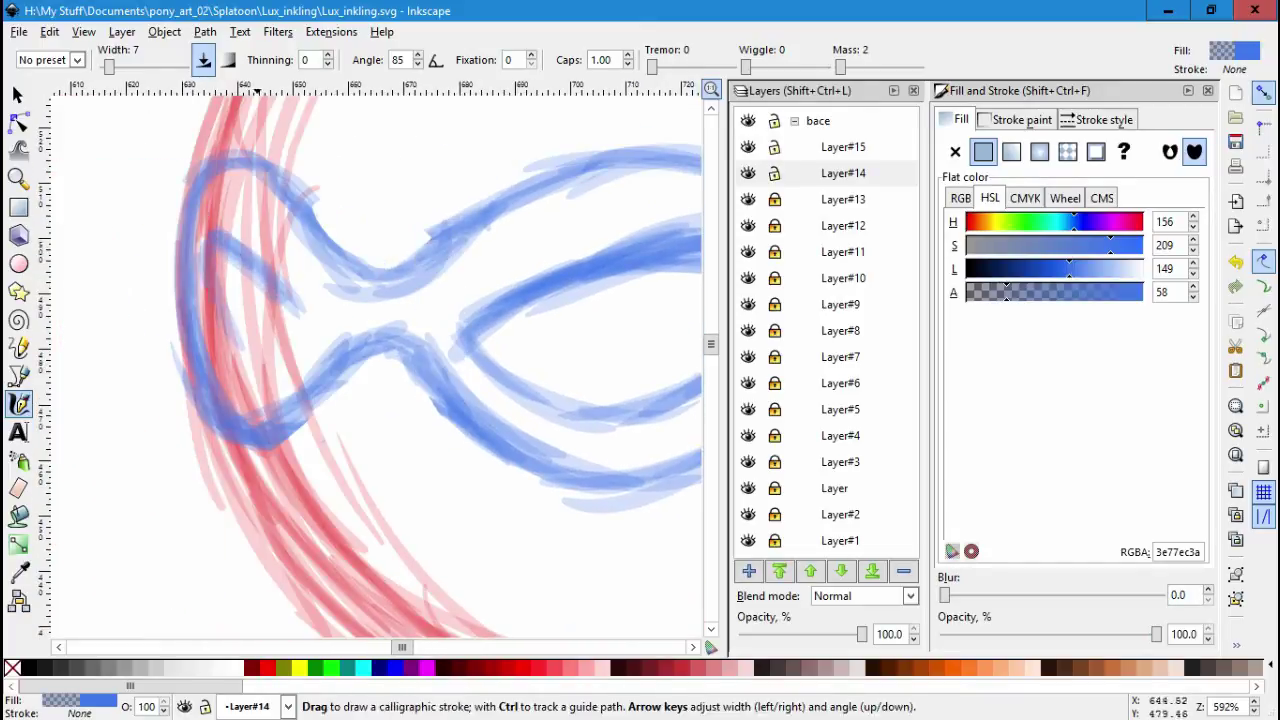
{"action": "left_click_drag", "start_coordinate": [254, 276], "coordinate": [300, 376]}
{"action": "left_click_drag", "start_coordinate": [216, 230], "coordinate": [300, 350]}
{"action": "left_click_drag", "start_coordinate": [232, 296], "coordinate": [308, 376]}
{"action": "left_click_drag", "start_coordinate": [200, 312], "coordinate": [203, 228]}
Reinforce the large eye's upper lid and the small eye's inner curve with extra blue strokes.
{"action": "scroll", "coordinate": [567, 557], "scroll_direction": "down", "scroll_amount": 3}
{"action": "scroll", "coordinate": [567, 557], "scroll_direction": "right", "scroll_amount": 3, "text": "shift"}
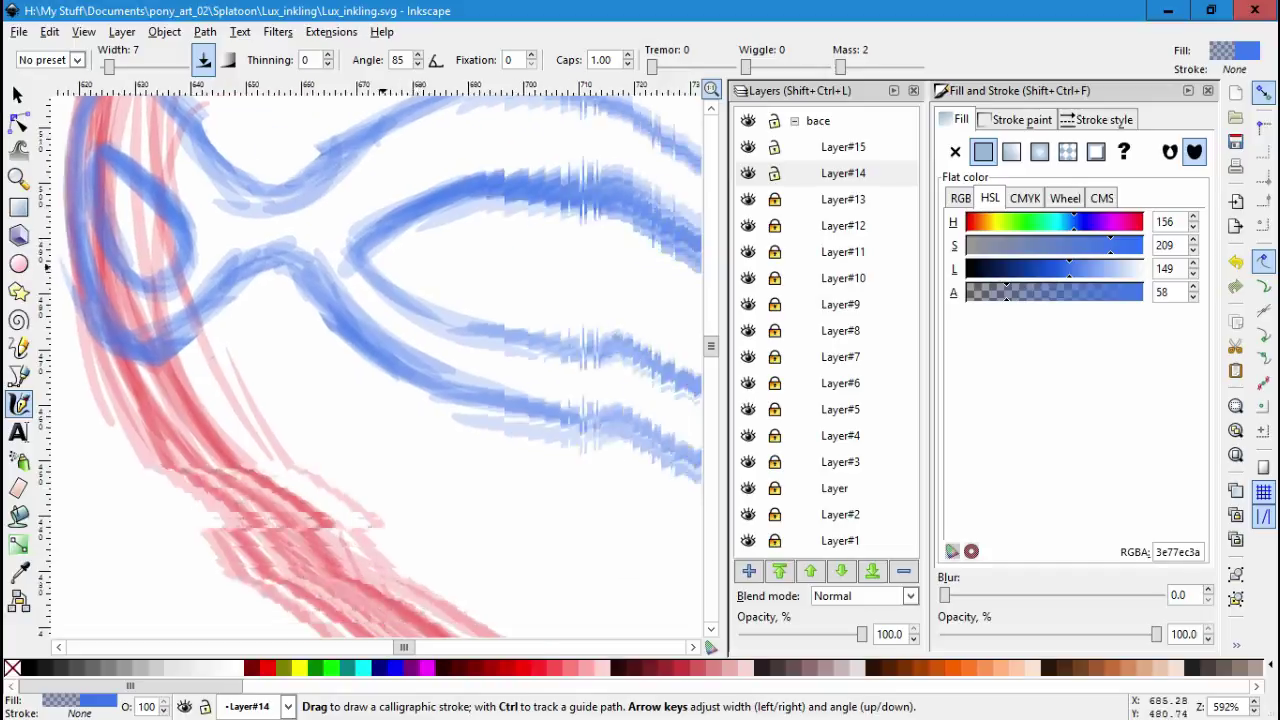
{"action": "left_click_drag", "start_coordinate": [360, 224], "coordinate": [548, 160]}
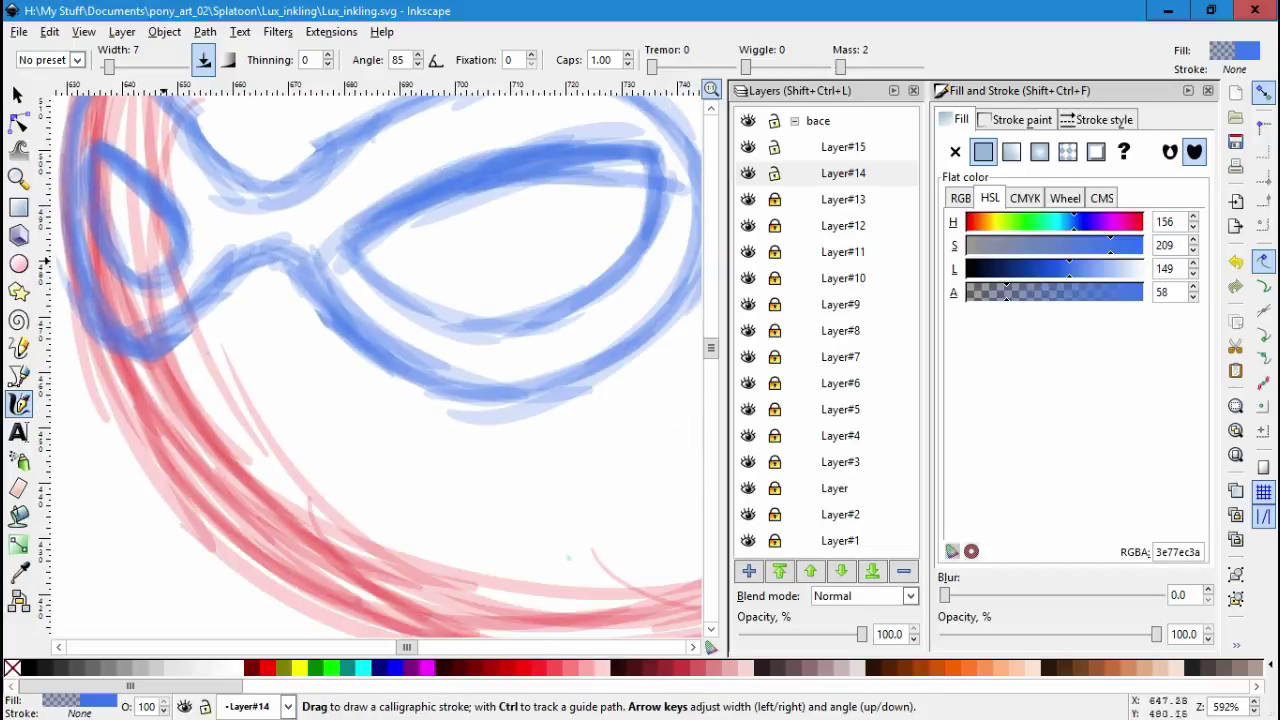
{"action": "left_click_drag", "start_coordinate": [170, 145], "coordinate": [182, 270]}
{"action": "scroll", "coordinate": [182, 270], "scroll_direction": "right", "scroll_amount": 2}
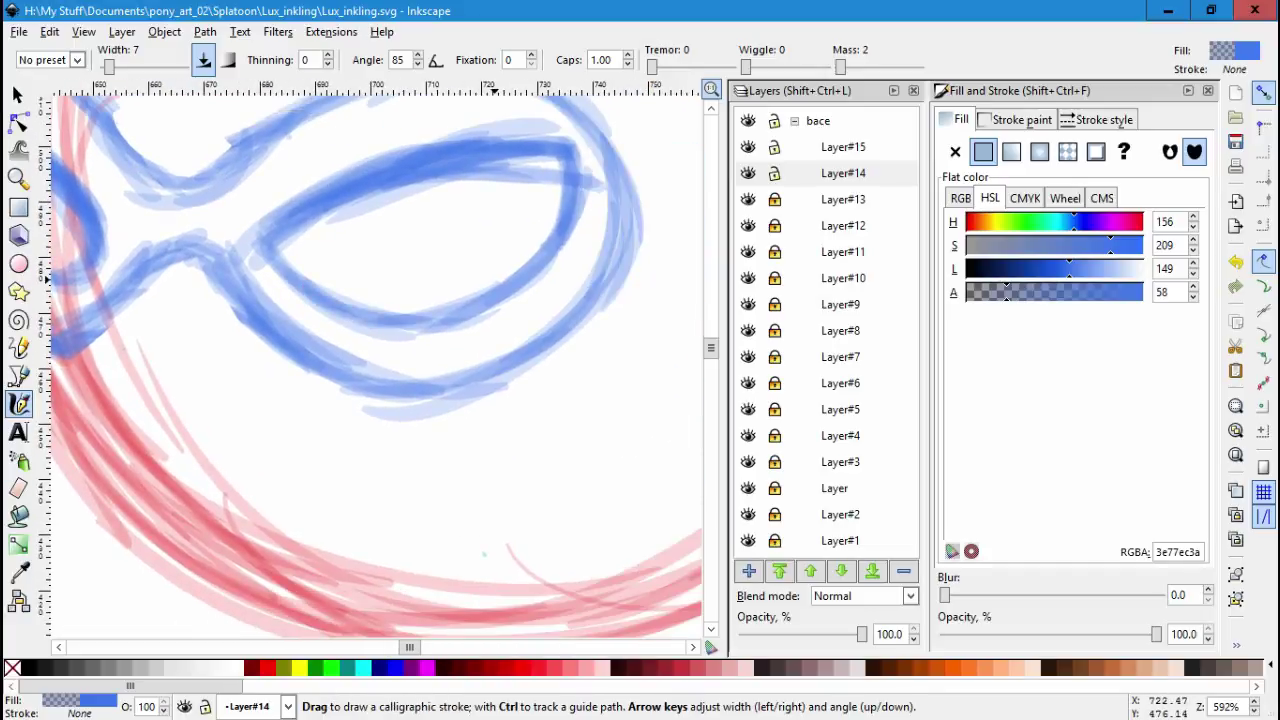
{"action": "key", "text": "Escape"}
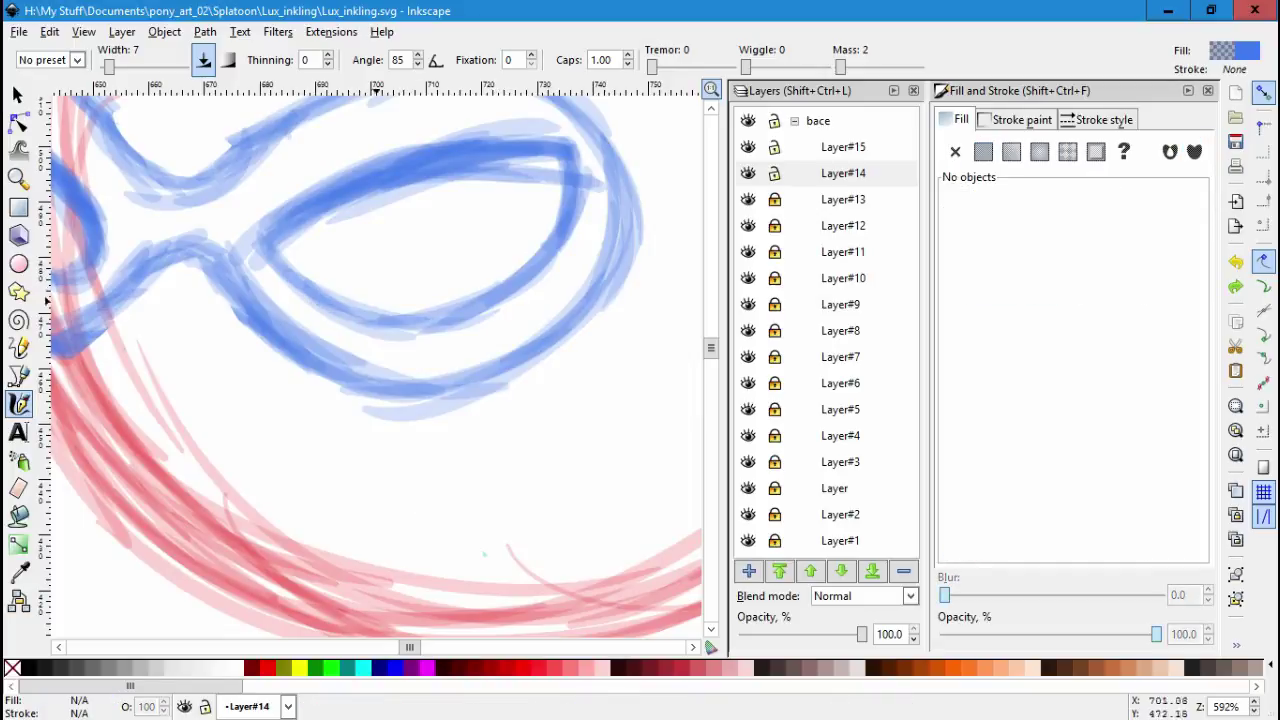
{"action": "scroll", "coordinate": [480, 295], "scroll_direction": "down", "scroll_amount": 1}
{"action": "scroll", "coordinate": [480, 295], "scroll_direction": "left", "scroll_amount": 1}
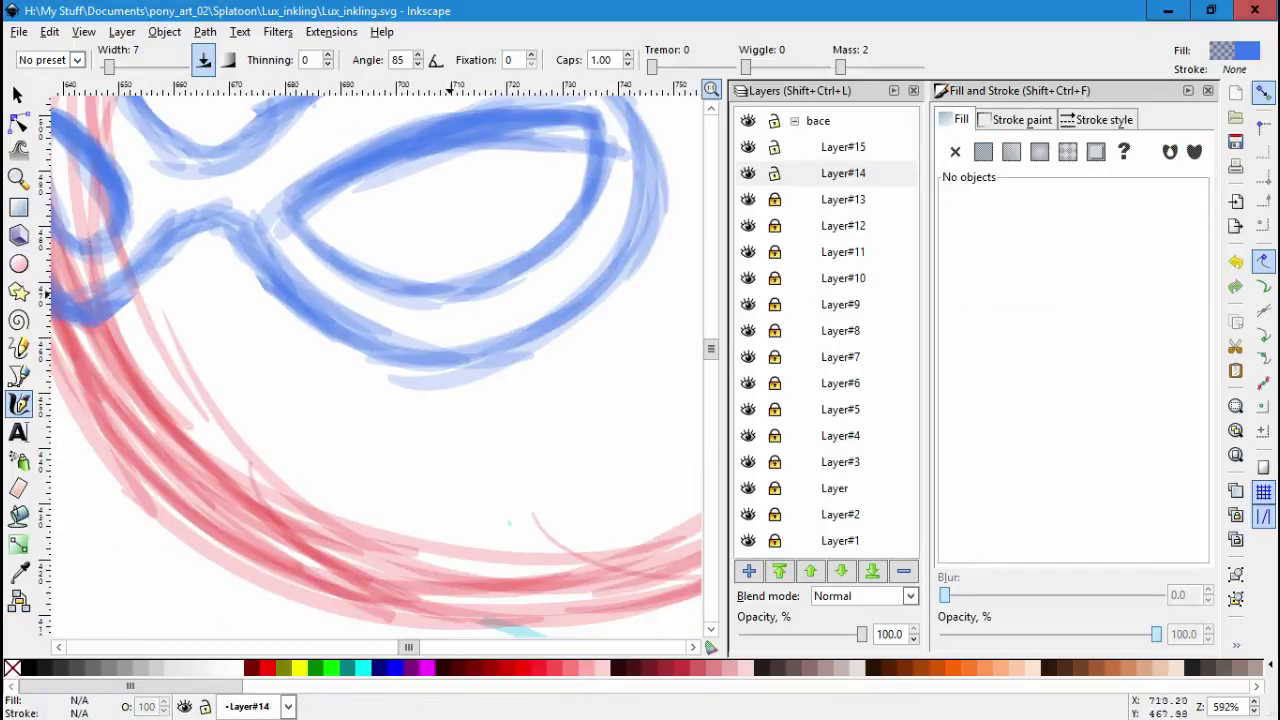
Redraw the mask's upper edge up to a pointed outer corner and thicken the outline around its flared end.
{"action": "scroll", "coordinate": [451, 295], "scroll_direction": "up", "scroll_amount": 4}
{"action": "mouse_move", "coordinate": [238, 318]}
{"action": "left_mouse_down"}
{"action": "mouse_move", "coordinate": [483, 214]}
{"action": "mouse_move", "coordinate": [646, 235]}
{"action": "mouse_move", "coordinate": [642, 212]}
{"action": "mouse_move", "coordinate": [406, 231]}
{"action": "mouse_move", "coordinate": [471, 214]}
{"action": "mouse_move", "coordinate": [643, 300]}
{"action": "mouse_move", "coordinate": [480, 372]}
{"action": "left_mouse_up"}
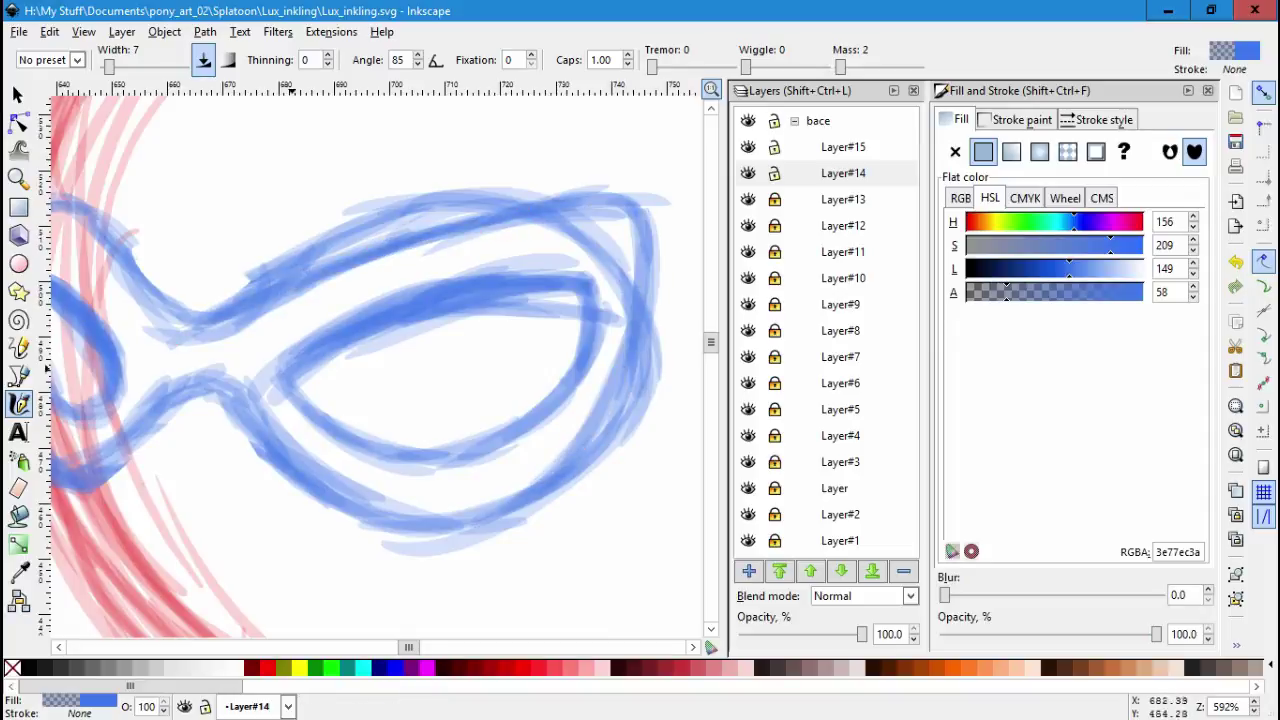
{"action": "scroll", "coordinate": [380, 360], "scroll_direction": "up", "scroll_amount": 3}
{"action": "scroll", "coordinate": [380, 360], "scroll_direction": "left", "scroll_amount": 3}
{"action": "mouse_move", "coordinate": [195, 322]}
{"action": "left_mouse_down"}
{"action": "mouse_move", "coordinate": [360, 410]}
{"action": "mouse_move", "coordinate": [140, 400]}
{"action": "left_mouse_up"}
{"action": "left_click_drag", "start_coordinate": [150, 290], "coordinate": [150, 450]}
{"action": "left_click_drag", "start_coordinate": [195, 320], "coordinate": [380, 420]}
{"action": "scroll", "coordinate": [380, 420], "scroll_direction": "down", "scroll_amount": 6}
{"action": "scroll", "coordinate": [380, 420], "scroll_direction": "right", "scroll_amount": 2}
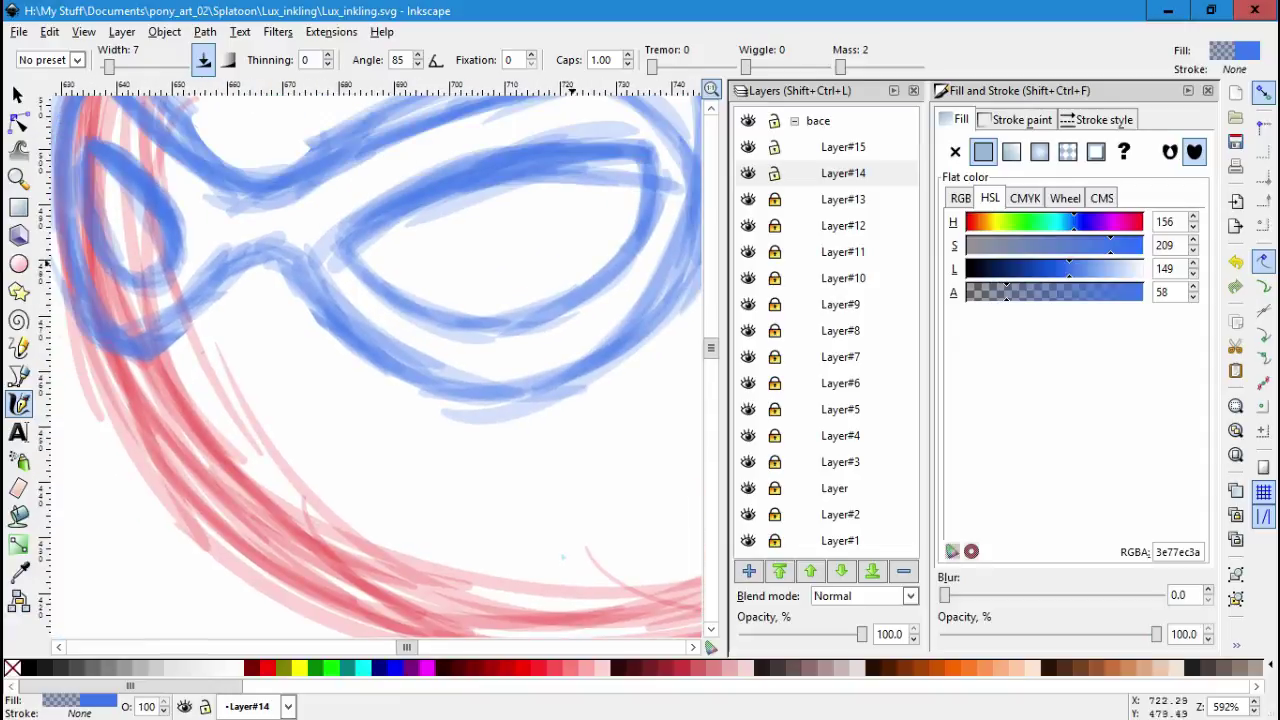
Switch to Layer#15 and sketch a curved iris inside the large eye.
{"action": "scroll", "coordinate": [494, 264], "scroll_direction": "up", "scroll_amount": 3}
{"action": "scroll", "coordinate": [494, 264], "scroll_direction": "right", "scroll_amount": 2}
{"action": "key", "text": "ctrl+Page_Up"}
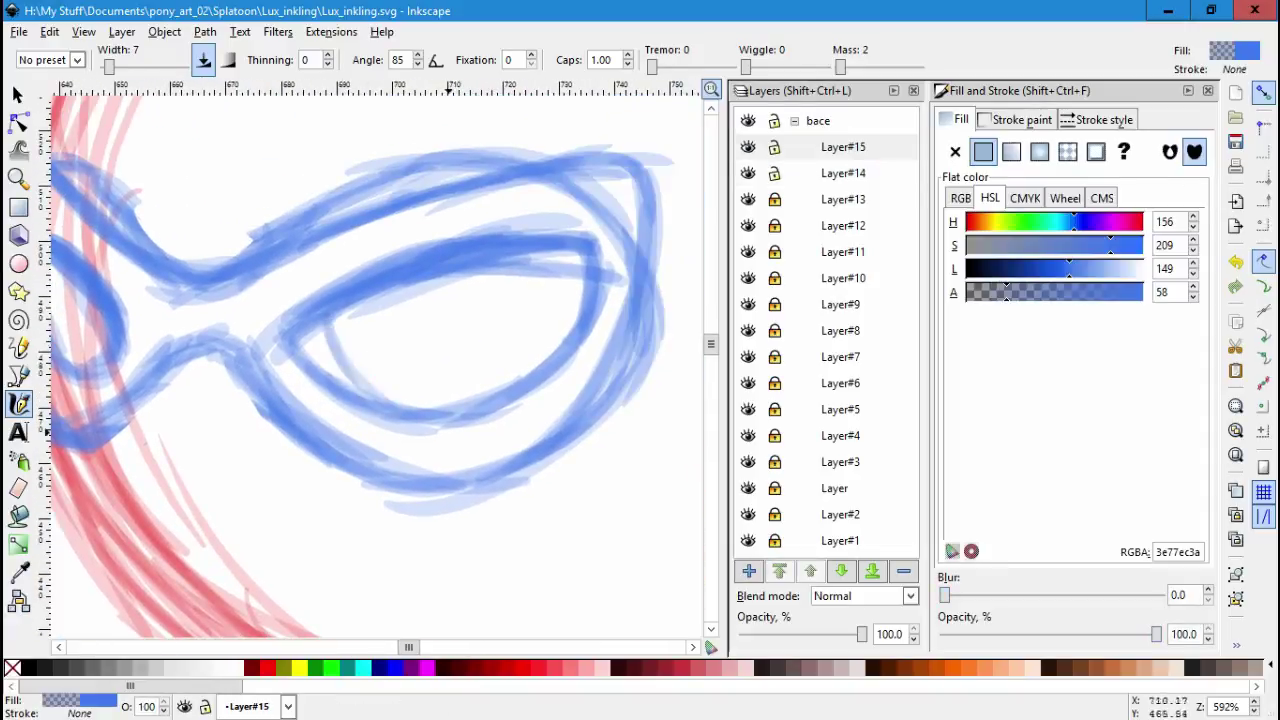
{"action": "mouse_move", "coordinate": [418, 318]}
{"action": "left_mouse_down"}
{"action": "mouse_move", "coordinate": [330, 405]}
{"action": "mouse_move", "coordinate": [488, 262]}
{"action": "mouse_move", "coordinate": [400, 415]}
{"action": "mouse_move", "coordinate": [486, 288]}
{"action": "left_mouse_up"}
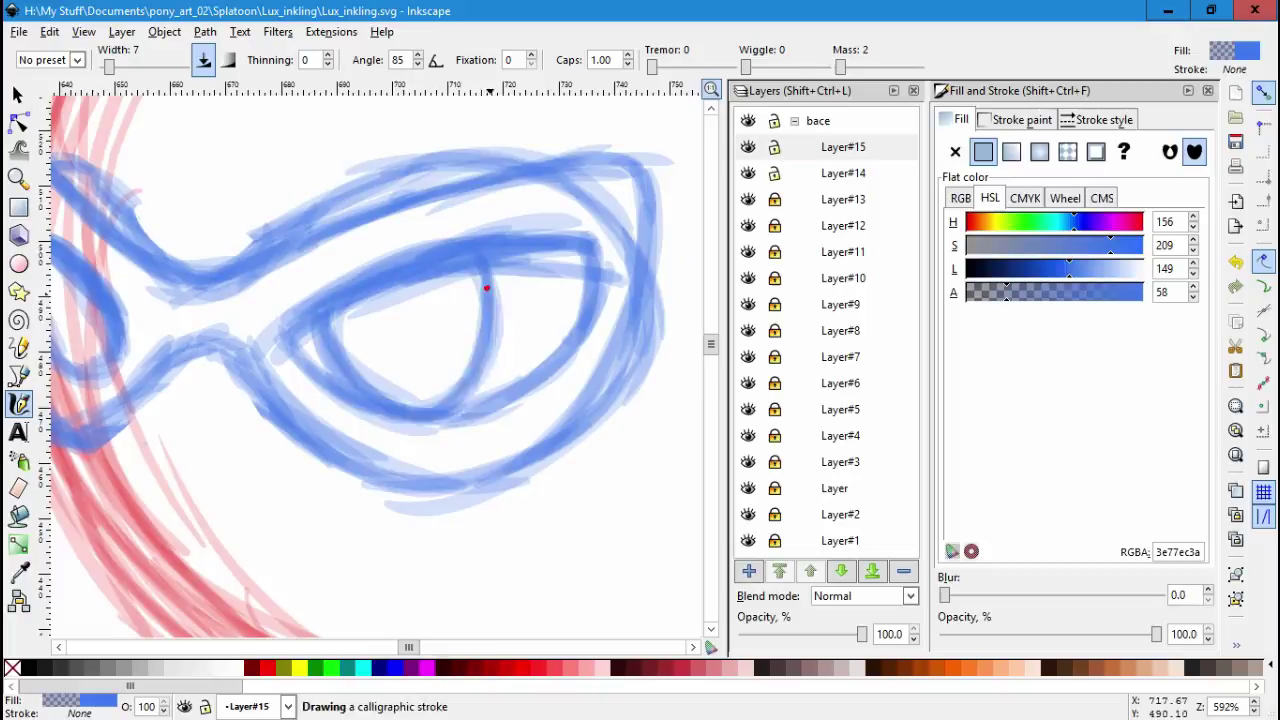
Sketch an iris in the small eye and a curved pupil inside the large eye's iris.
{"action": "scroll", "coordinate": [486, 288], "scroll_direction": "up", "scroll_amount": 1}
{"action": "scroll", "coordinate": [486, 288], "scroll_direction": "left", "scroll_amount": 3}
{"action": "mouse_move", "coordinate": [165, 290]}
{"action": "left_mouse_down"}
{"action": "mouse_move", "coordinate": [200, 400]}
{"action": "mouse_move", "coordinate": [168, 305]}
{"action": "mouse_move", "coordinate": [176, 318]}
{"action": "left_mouse_up"}
{"action": "mouse_move", "coordinate": [540, 302]}
{"action": "left_mouse_down"}
{"action": "mouse_move", "coordinate": [532, 400]}
{"action": "mouse_move", "coordinate": [502, 425]}
{"action": "left_mouse_up"}
{"action": "left_click_drag", "start_coordinate": [160, 290], "coordinate": [152, 286]}
{"action": "scroll", "coordinate": [370, 360], "scroll_direction": "down", "scroll_amount": 2}
{"action": "scroll", "coordinate": [370, 360], "scroll_direction": "right", "scroll_amount": 3}
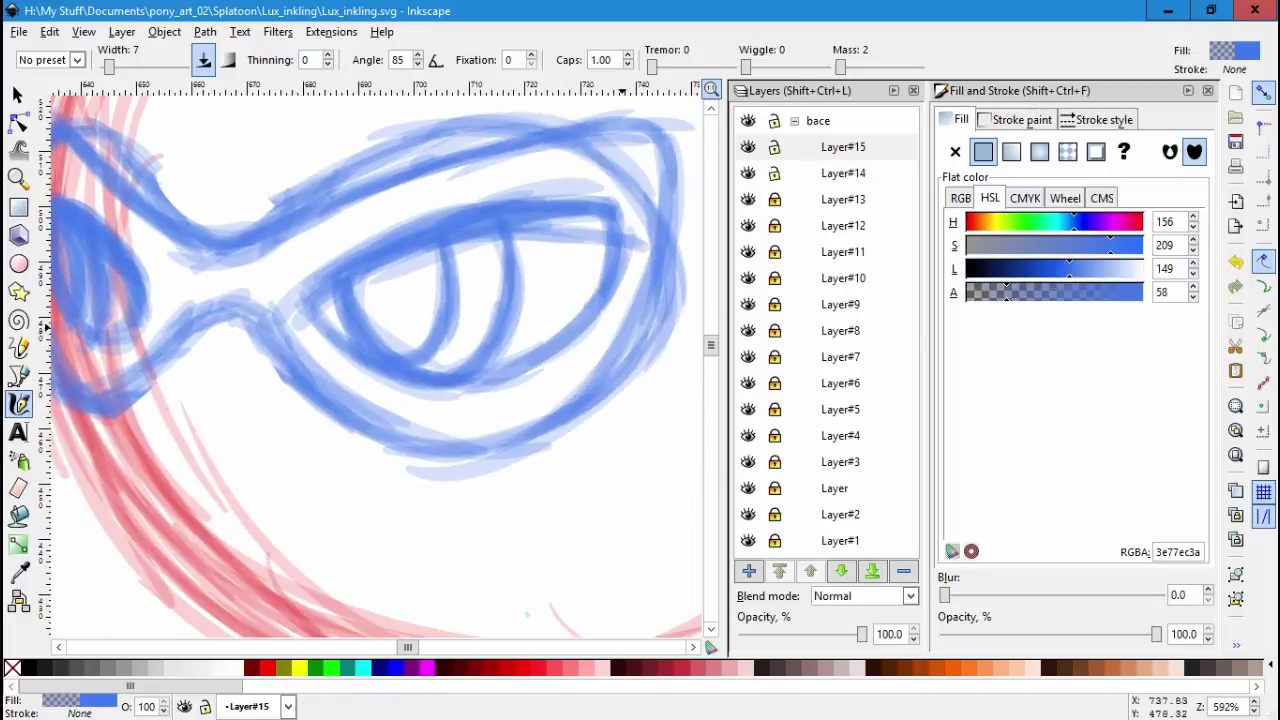
Add a Layer#16 sublayer and sketch a wide grinning mouth outline below the mask, overlapping the red circle.
{"action": "key", "text": "ctrl+shift+n"}
{"action": "key", "text": "Return"}
{"action": "scroll", "coordinate": [370, 360], "scroll_direction": "down", "scroll_amount": 3}
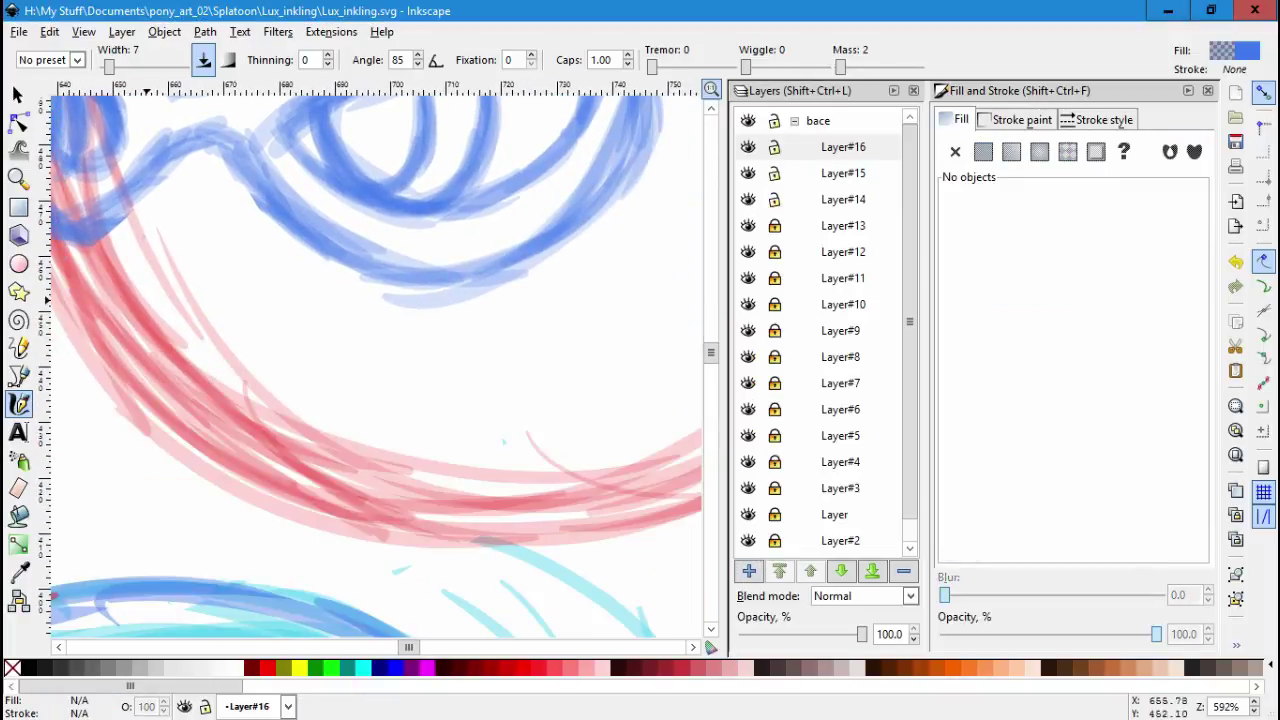
{"action": "left_click_drag", "start_coordinate": [90, 288], "coordinate": [468, 322]}
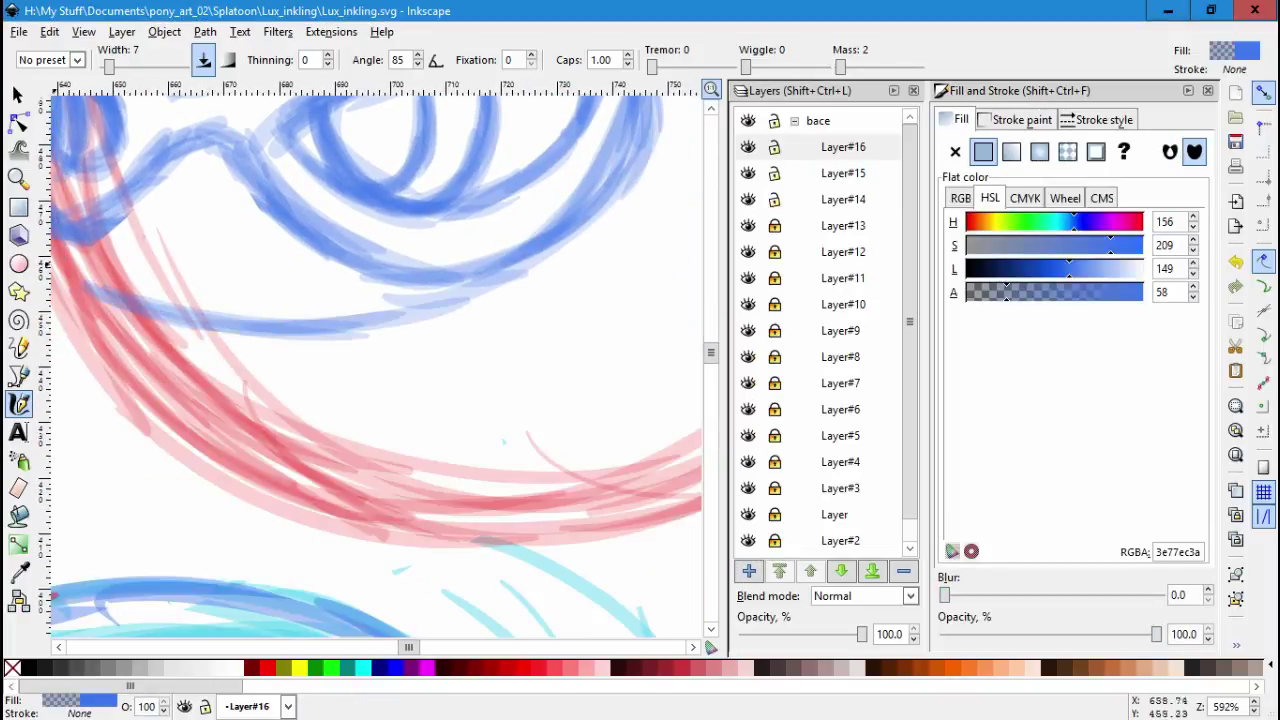
{"action": "mouse_move", "coordinate": [68, 266]}
{"action": "left_mouse_down"}
{"action": "mouse_move", "coordinate": [92, 283]}
{"action": "mouse_move", "coordinate": [300, 322]}
{"action": "left_mouse_up"}
{"action": "left_click_drag", "start_coordinate": [472, 306], "coordinate": [290, 458]}
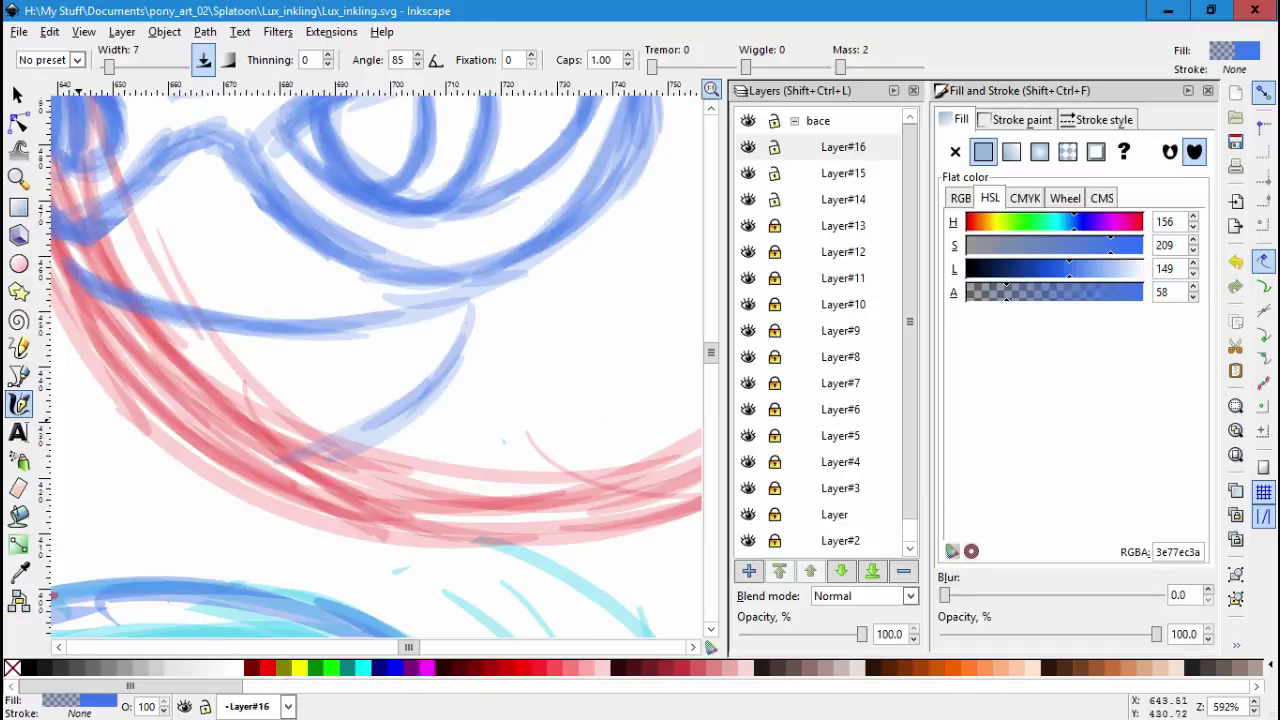
{"action": "mouse_move", "coordinate": [92, 302]}
{"action": "left_mouse_down"}
{"action": "mouse_move", "coordinate": [250, 455]}
{"action": "mouse_move", "coordinate": [400, 442]}
{"action": "left_mouse_up"}
{"action": "mouse_move", "coordinate": [320, 440]}
{"action": "left_mouse_down"}
{"action": "mouse_move", "coordinate": [477, 314]}
{"action": "mouse_move", "coordinate": [497, 275]}
{"action": "mouse_move", "coordinate": [300, 318]}
{"action": "mouse_move", "coordinate": [75, 295]}
{"action": "left_mouse_up"}
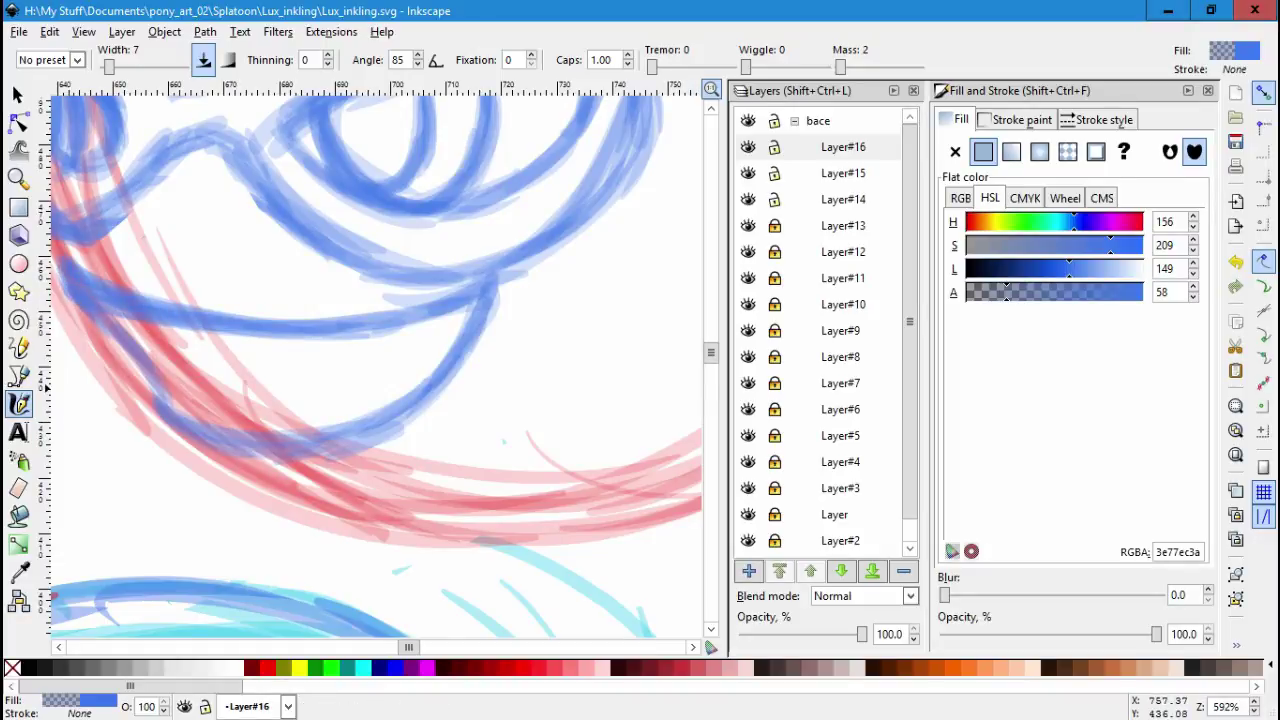
Add a Layer#17 sublayer and sketch a tooth line with a small fang and shaded corner inside the mouth.
{"action": "left_click", "coordinate": [748, 570]}
{"action": "key", "text": "Return"}
{"action": "mouse_move", "coordinate": [447, 340]}
{"action": "left_mouse_down"}
{"action": "mouse_move", "coordinate": [428, 362]}
{"action": "mouse_move", "coordinate": [494, 299]}
{"action": "left_mouse_up"}
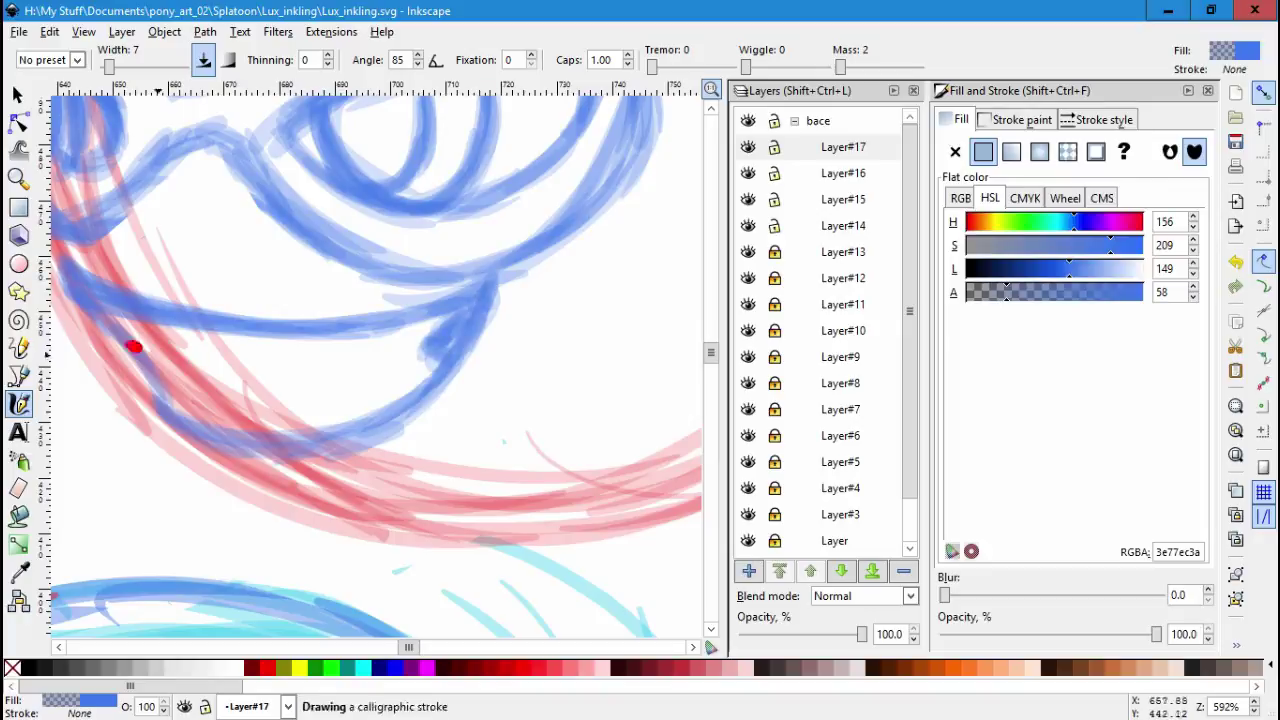
{"action": "left_click_drag", "start_coordinate": [133, 346], "coordinate": [330, 376]}
{"action": "mouse_move", "coordinate": [488, 324]}
{"action": "left_mouse_down"}
{"action": "mouse_move", "coordinate": [300, 385]}
{"action": "mouse_move", "coordinate": [430, 322]}
{"action": "left_mouse_up"}
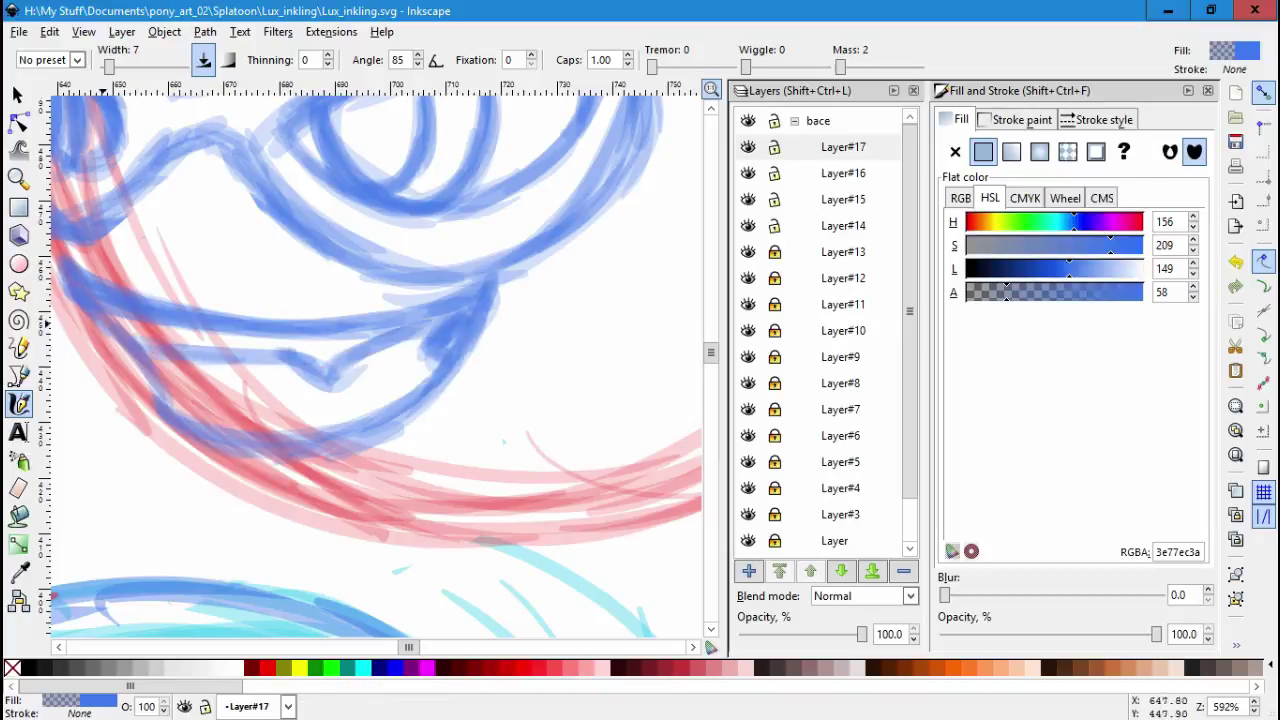
{"action": "mouse_move", "coordinate": [80, 312]}
{"action": "left_mouse_down"}
{"action": "mouse_move", "coordinate": [285, 360]}
{"action": "mouse_move", "coordinate": [125, 360]}
{"action": "mouse_move", "coordinate": [382, 370]}
{"action": "left_mouse_up"}
{"action": "left_click_drag", "start_coordinate": [430, 330], "coordinate": [230, 402]}
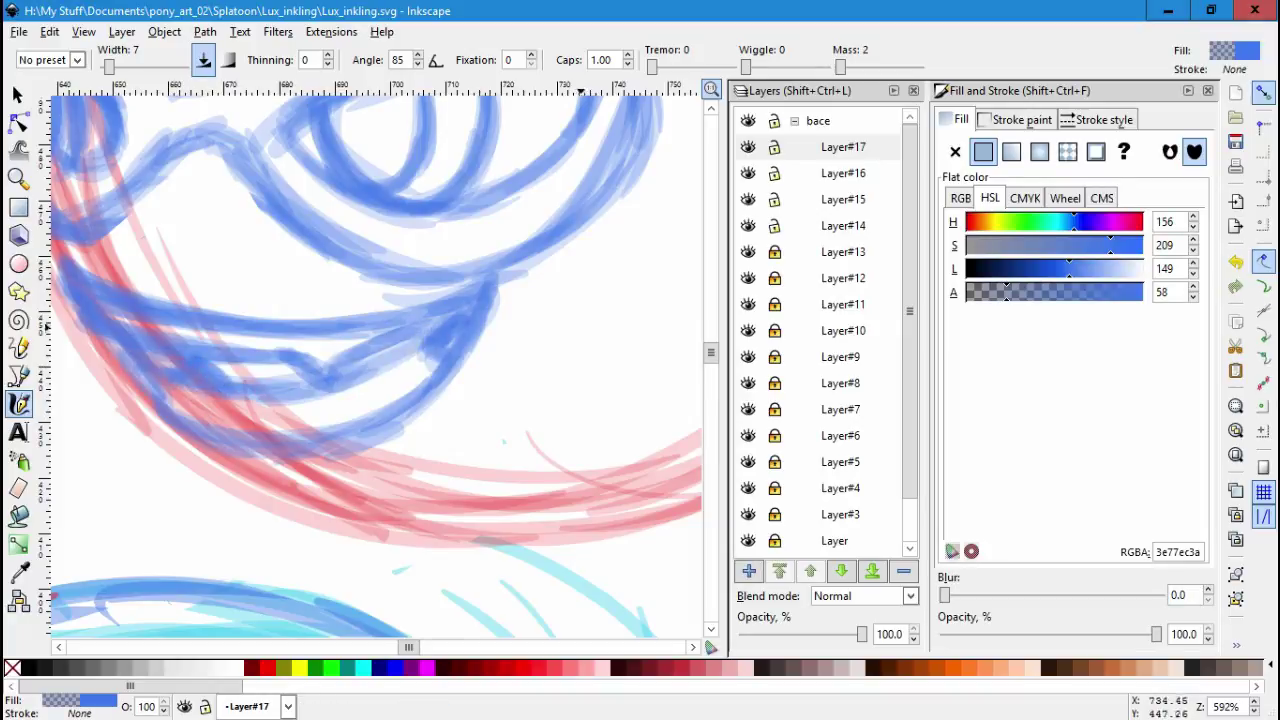
Select the mouth and teeth strokes, squash them to a height of 32.805 px and shift them slightly right.
{"action": "scroll", "coordinate": [580, 325], "scroll_direction": "down", "scroll_amount": 4}
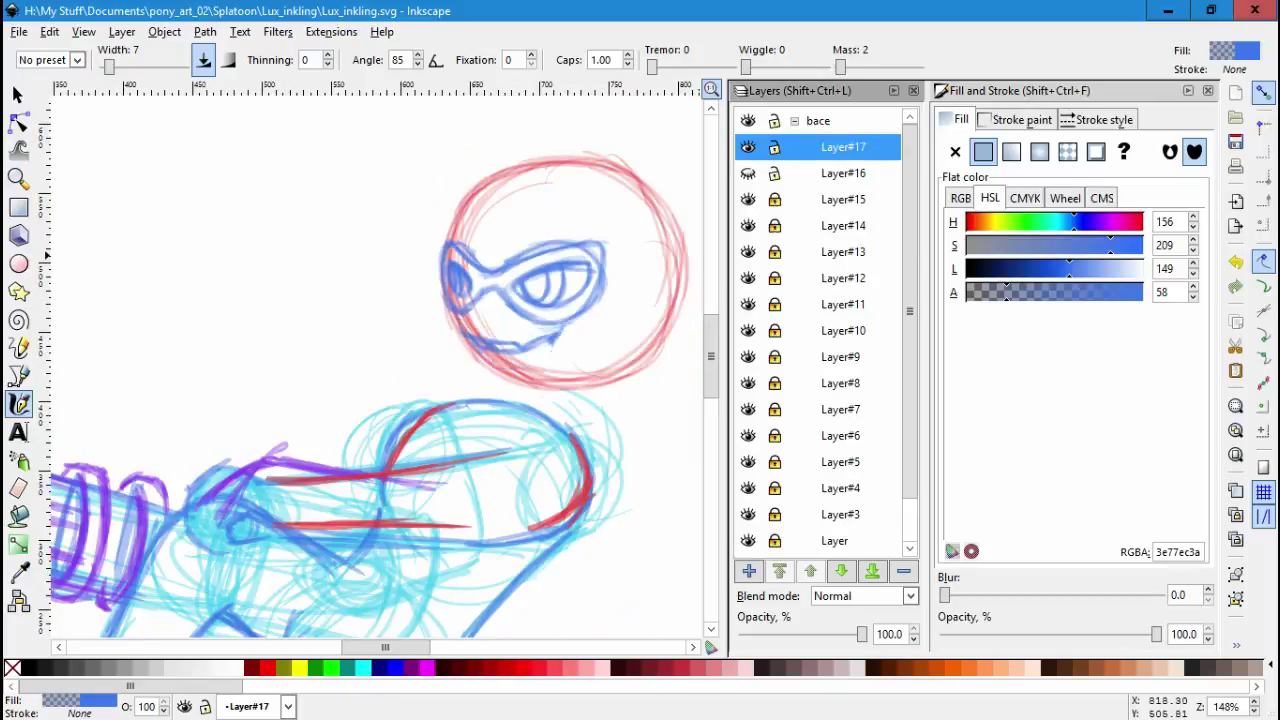
{"action": "left_click", "coordinate": [17, 94]}
{"action": "left_click_drag", "start_coordinate": [288, 252], "coordinate": [416, 312]}
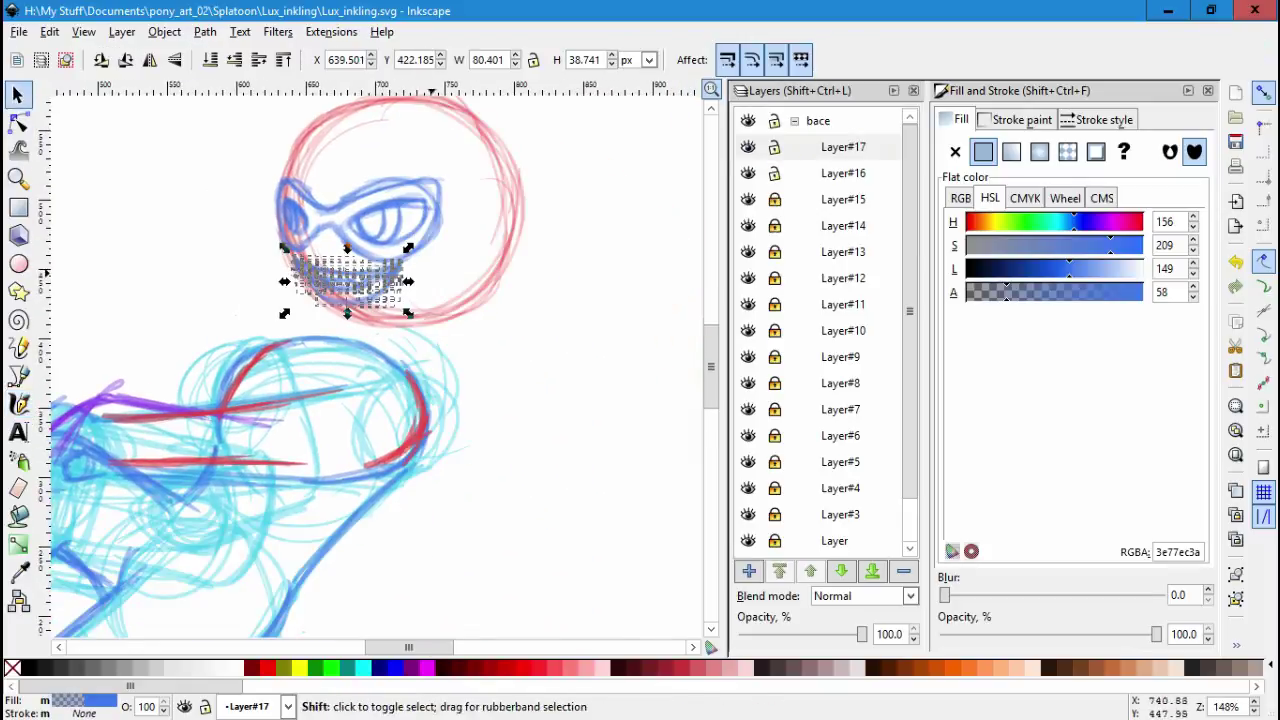
{"action": "scroll", "coordinate": [413, 270], "scroll_direction": "up", "scroll_amount": 3}
{"action": "scroll", "coordinate": [317, 276], "scroll_direction": "left", "scroll_amount": 3}
{"action": "scroll", "coordinate": [317, 276], "scroll_direction": "up", "scroll_amount": 1}
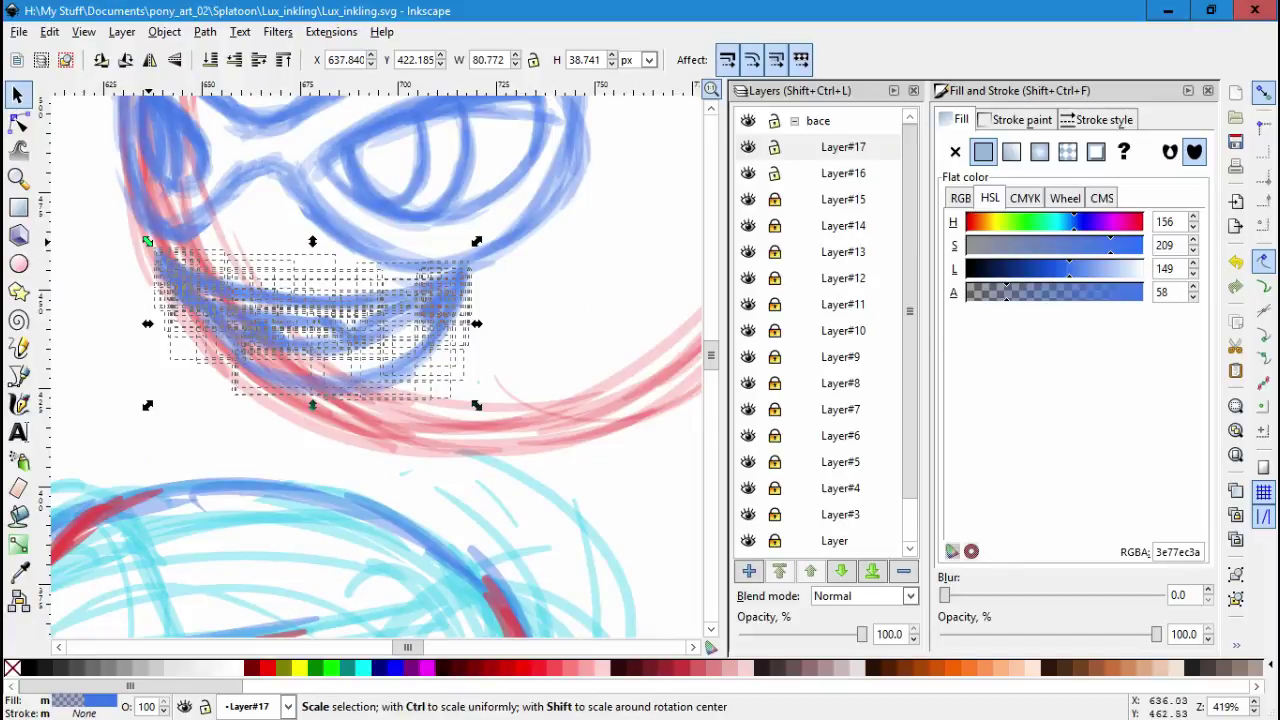
{"action": "left_click_drag", "start_coordinate": [312, 404], "coordinate": [312, 383]}
{"action": "left_click_drag", "start_coordinate": [312, 383], "coordinate": [335, 384]}
{"action": "key", "text": "Escape"}
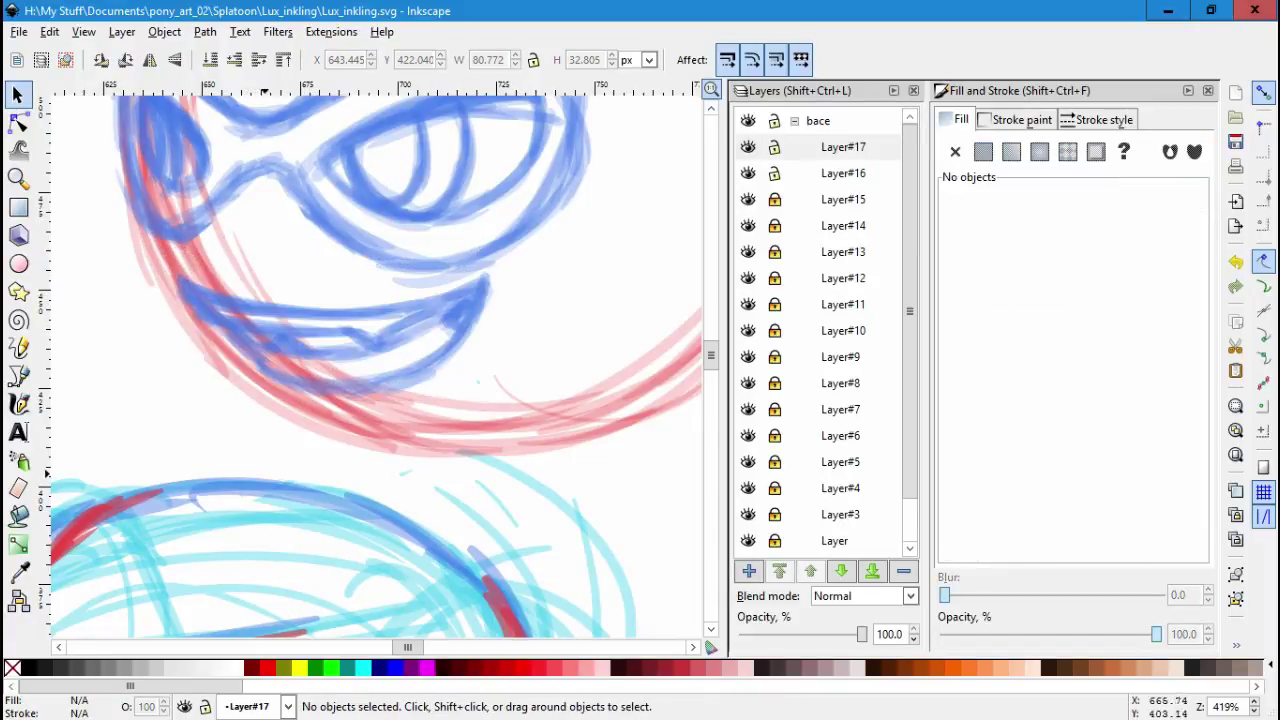
Add a Layer#18 sublayer and sketch a short curved nose line between the mask's flared end and the mouth.
{"action": "left_click", "coordinate": [749, 571]}
{"action": "key", "text": "Return"}
{"action": "key", "text": "c"}
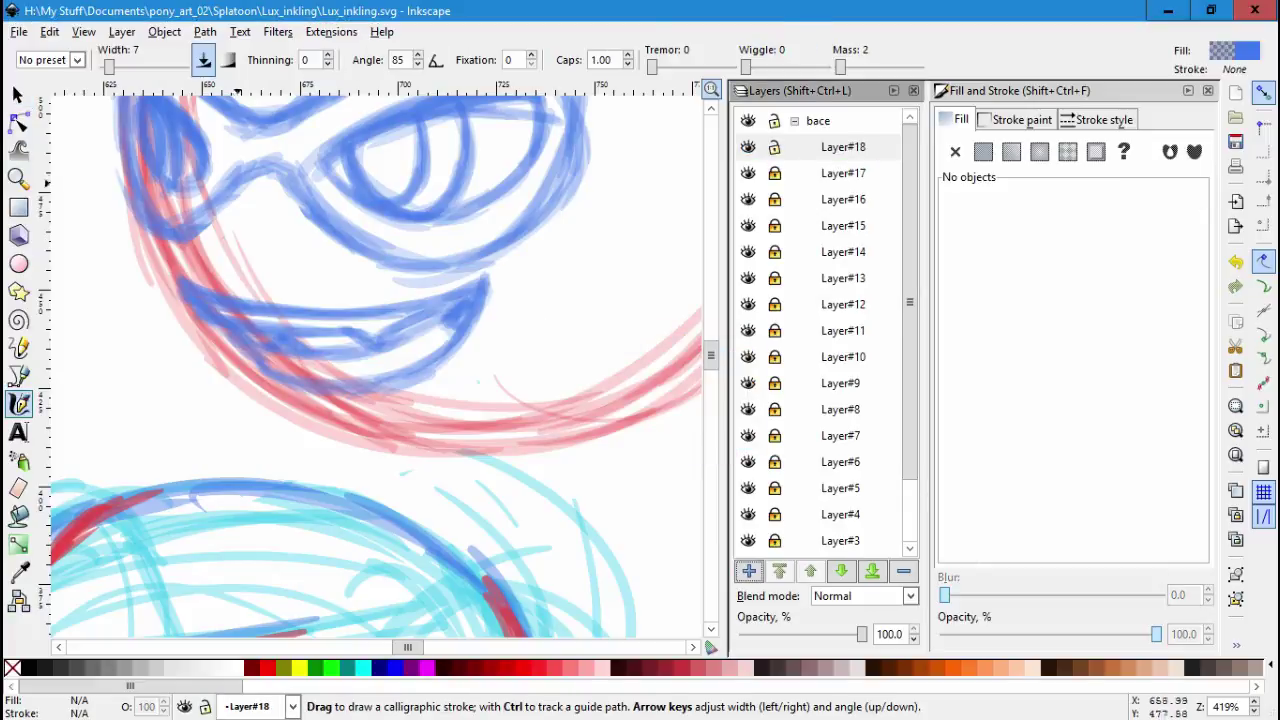
{"action": "mouse_move", "coordinate": [238, 182]}
{"action": "left_mouse_down"}
{"action": "mouse_move", "coordinate": [206, 232]}
{"action": "mouse_move", "coordinate": [214, 266]}
{"action": "mouse_move", "coordinate": [236, 178]}
{"action": "left_mouse_up"}
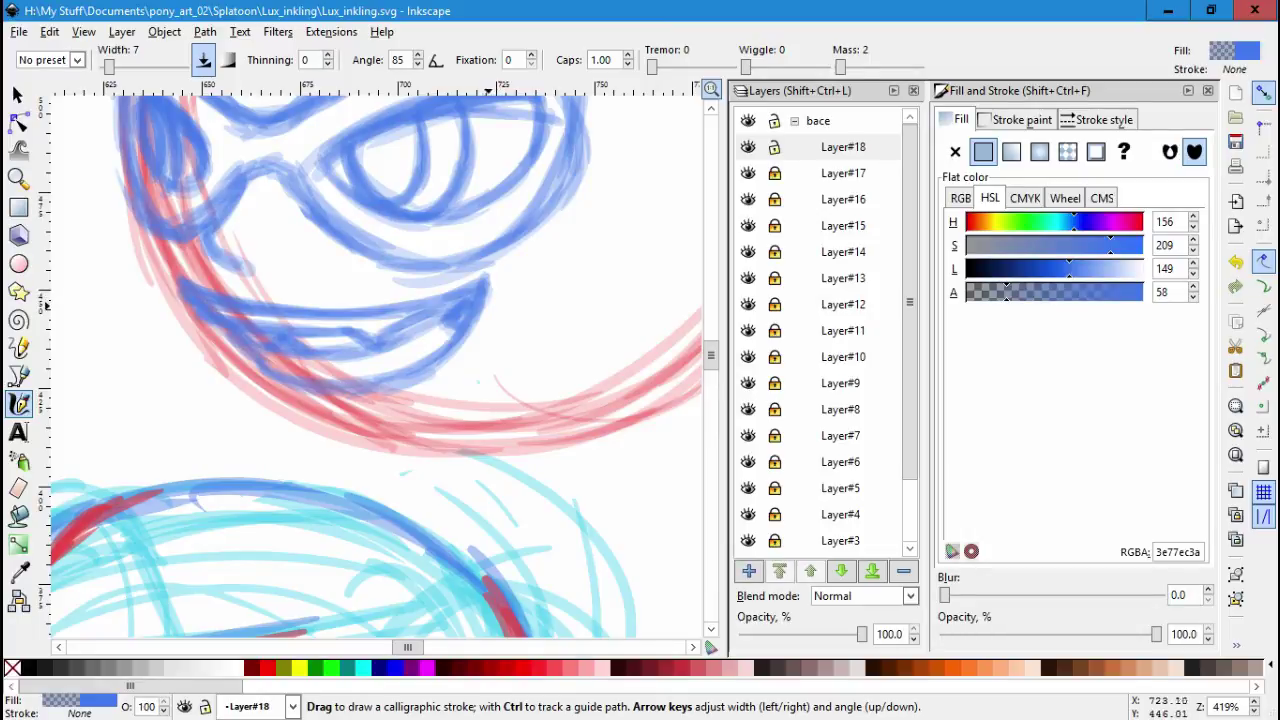
Sketch a tapered slanted eyebrow above the large eye and a shorter one above the small eye.
{"action": "scroll", "coordinate": [375, 360], "scroll_direction": "up", "scroll_amount": 3}
{"action": "scroll", "coordinate": [375, 360], "scroll_direction": "right", "scroll_amount": 3}
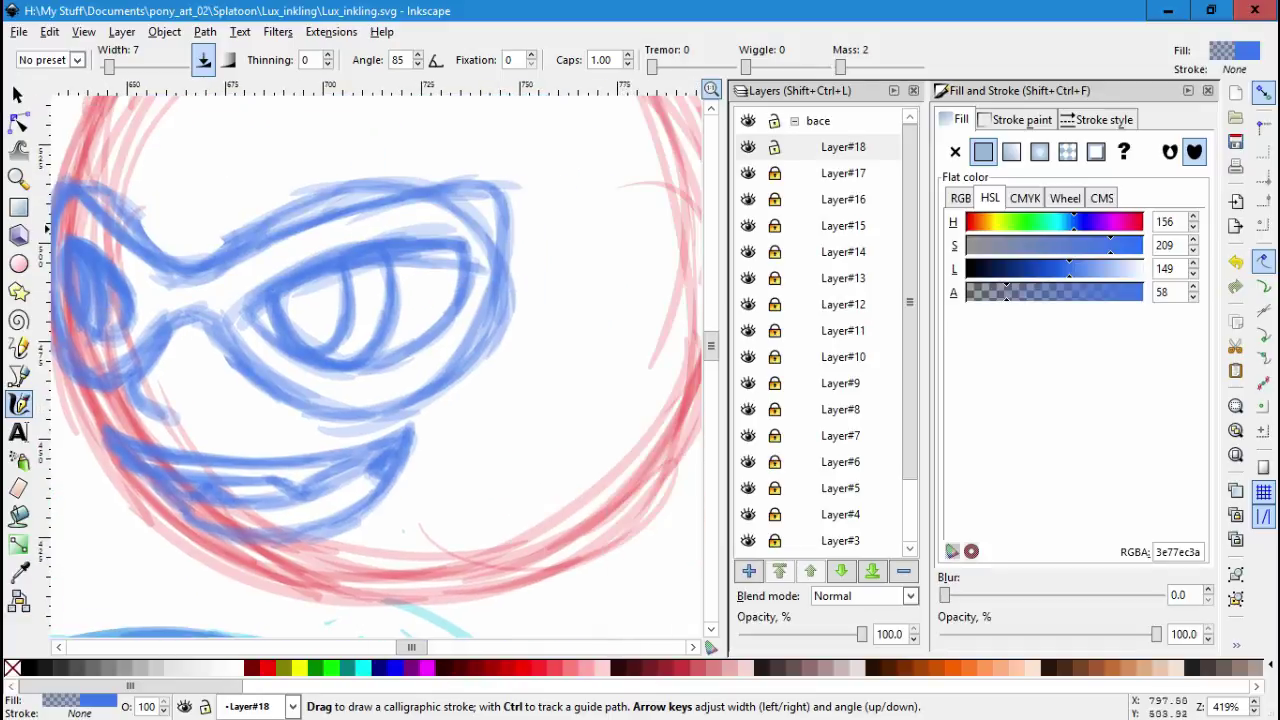
{"action": "scroll", "coordinate": [375, 360], "scroll_direction": "up", "scroll_amount": 2}
{"action": "scroll", "coordinate": [375, 360], "scroll_direction": "left", "scroll_amount": 1}
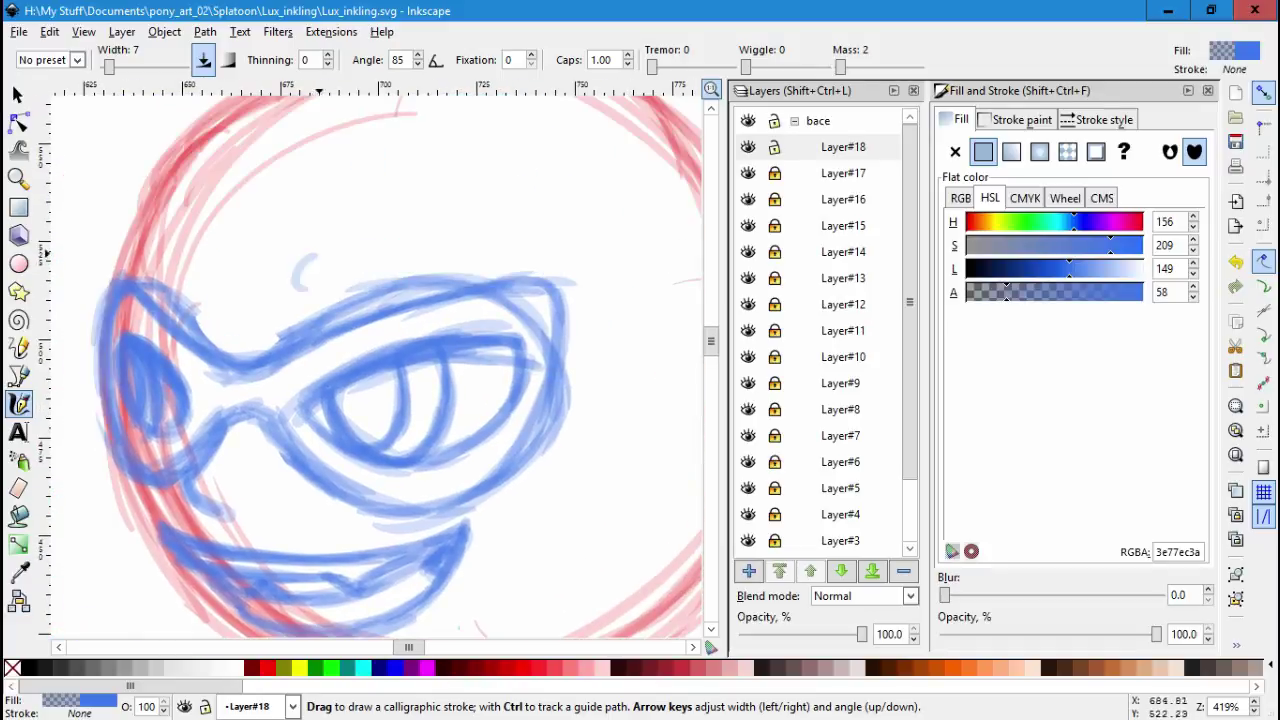
{"action": "mouse_move", "coordinate": [319, 255]}
{"action": "left_mouse_down"}
{"action": "mouse_move", "coordinate": [335, 270]}
{"action": "mouse_move", "coordinate": [485, 202]}
{"action": "mouse_move", "coordinate": [295, 290]}
{"action": "mouse_move", "coordinate": [490, 203]}
{"action": "left_mouse_up"}
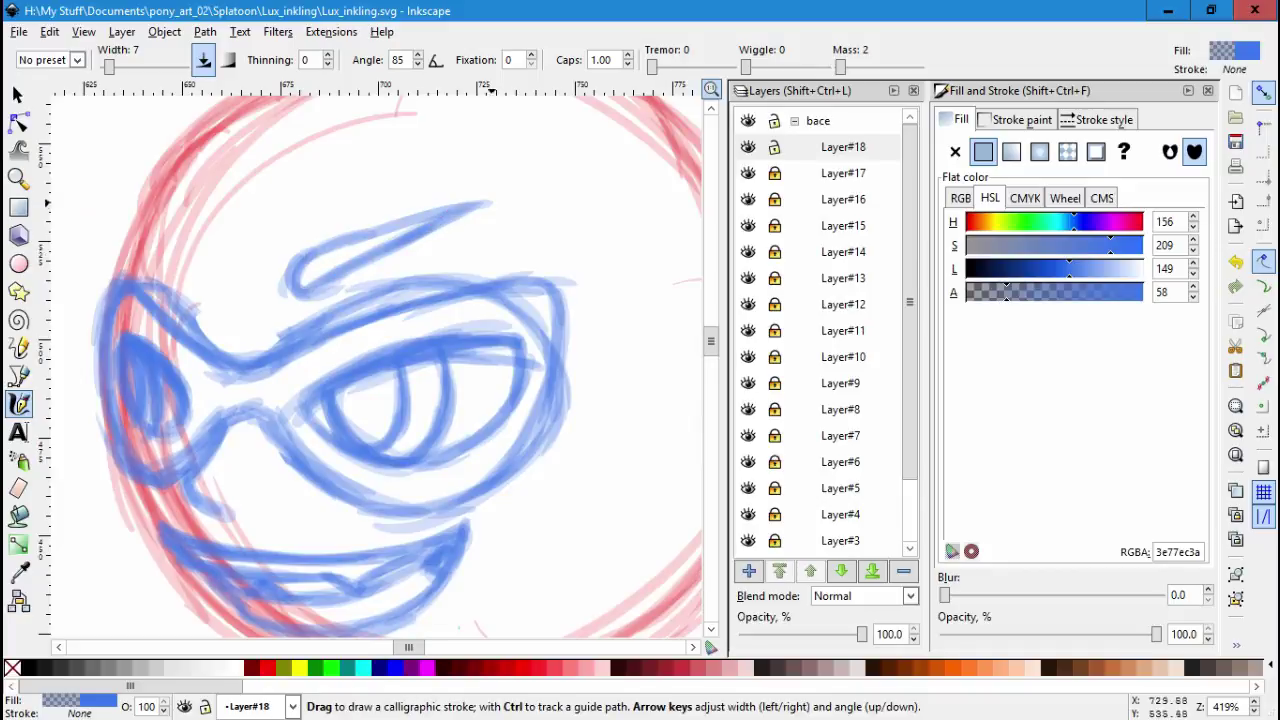
{"action": "left_click_drag", "start_coordinate": [152, 232], "coordinate": [208, 294]}
{"action": "scroll", "coordinate": [375, 360], "scroll_direction": "down", "scroll_amount": 3}
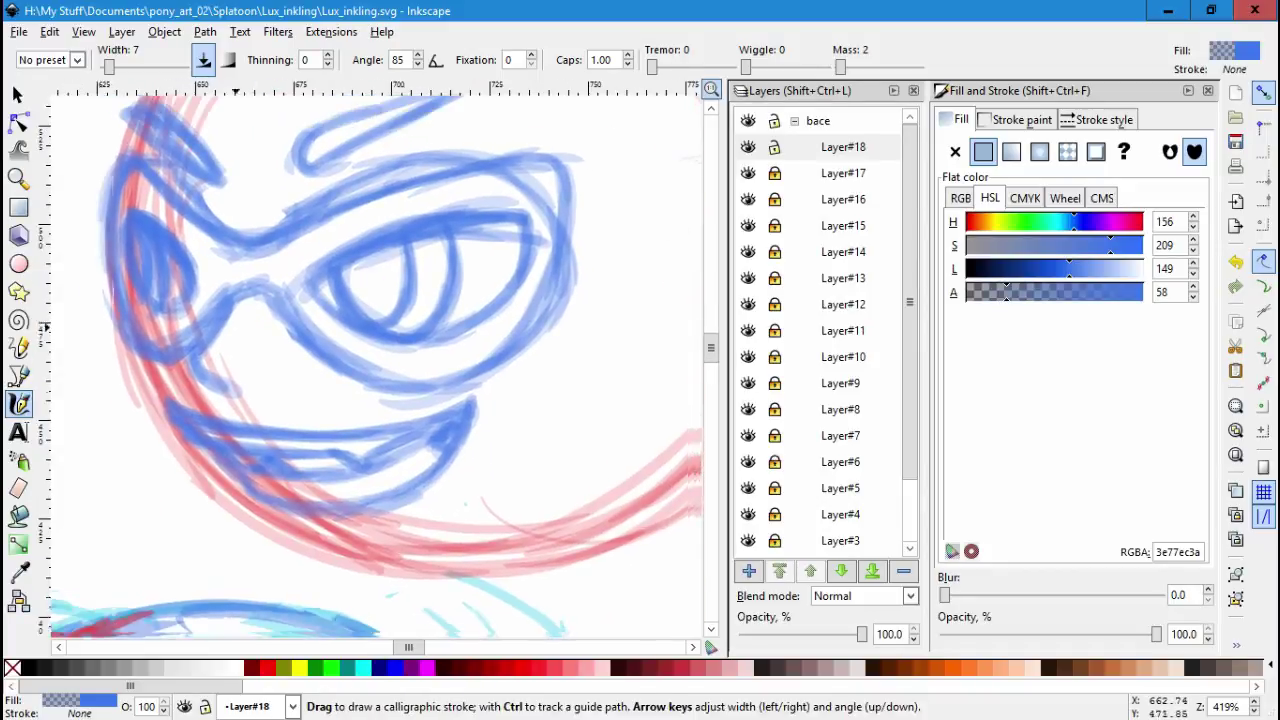
Sketch the jaw and cheek line in translucent blue calligraphic strokes along the head circle below the mouth on Layer#18.
{"action": "scroll", "coordinate": [137, 352], "scroll_direction": "down", "scroll_amount": 2}
{"action": "scroll", "coordinate": [507, 352], "scroll_direction": "right", "scroll_amount": 3}
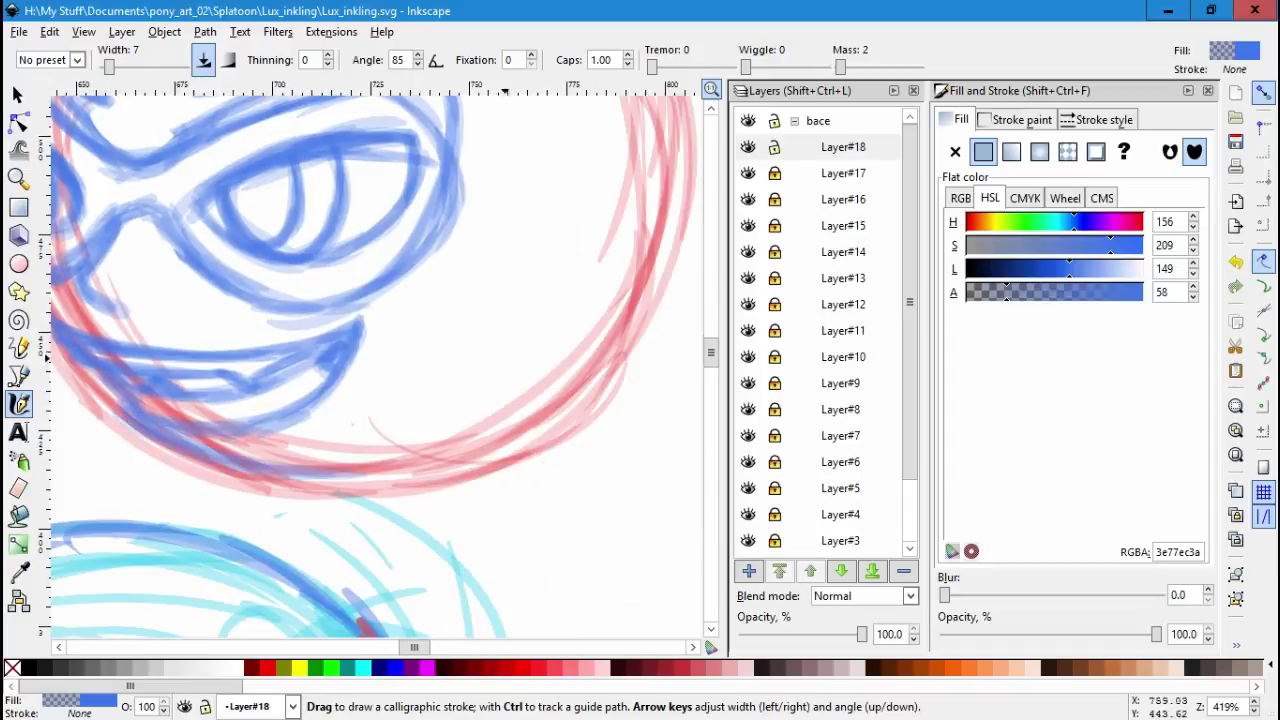
{"action": "left_click_drag", "start_coordinate": [144, 445], "coordinate": [440, 480]}
{"action": "scroll", "coordinate": [440, 480], "scroll_direction": "up", "scroll_amount": 5}
{"action": "scroll", "coordinate": [440, 480], "scroll_direction": "left", "scroll_amount": 2}
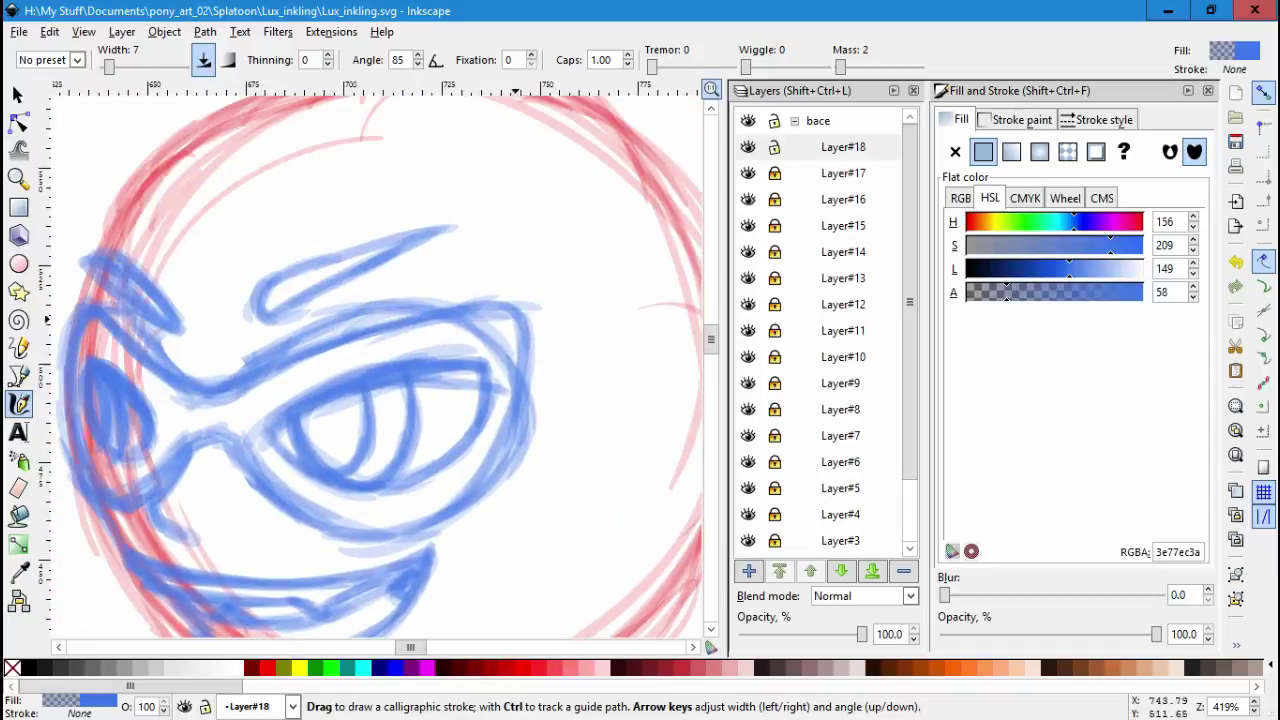
{"action": "scroll", "coordinate": [440, 480], "scroll_direction": "down", "scroll_amount": 4}
{"action": "scroll", "coordinate": [440, 480], "scroll_direction": "left", "scroll_amount": 2}
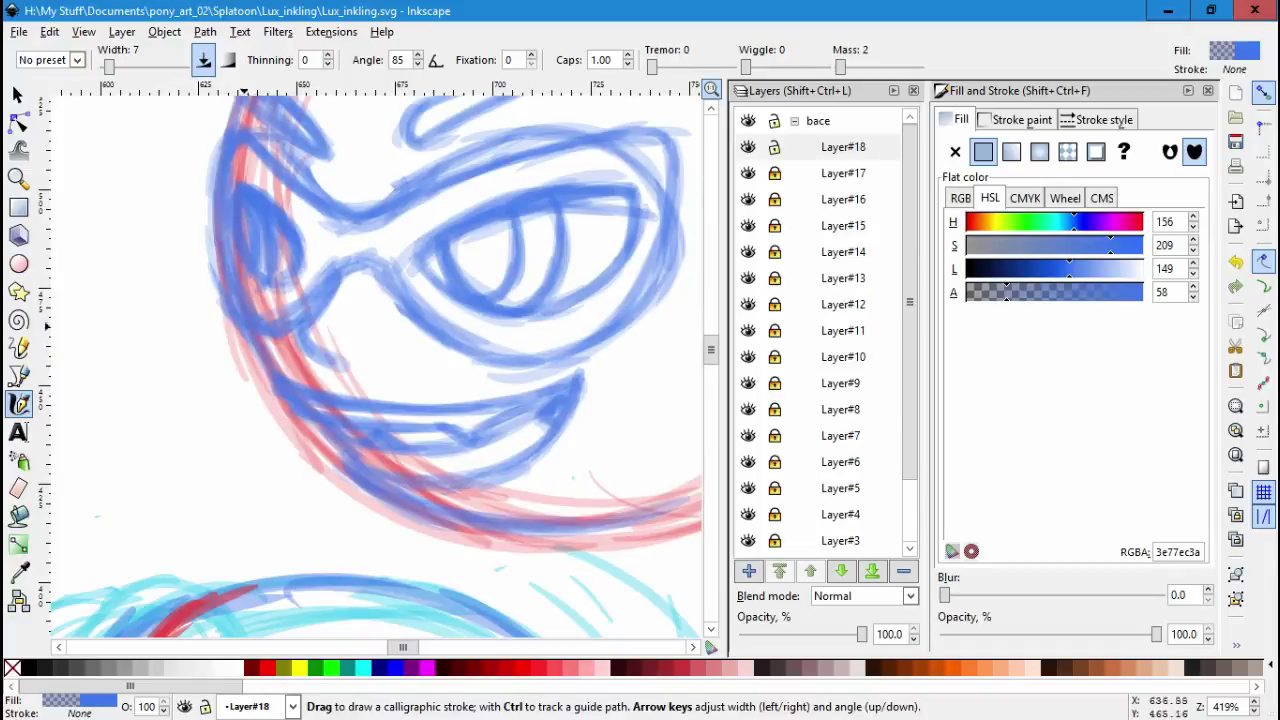
{"action": "left_click_drag", "start_coordinate": [240, 335], "coordinate": [290, 370]}
{"action": "scroll", "coordinate": [448, 410], "scroll_direction": "right", "scroll_amount": 4}
{"action": "scroll", "coordinate": [375, 360], "scroll_direction": "up", "scroll_amount": 2}
{"action": "scroll", "coordinate": [375, 360], "scroll_direction": "right", "scroll_amount": 2}
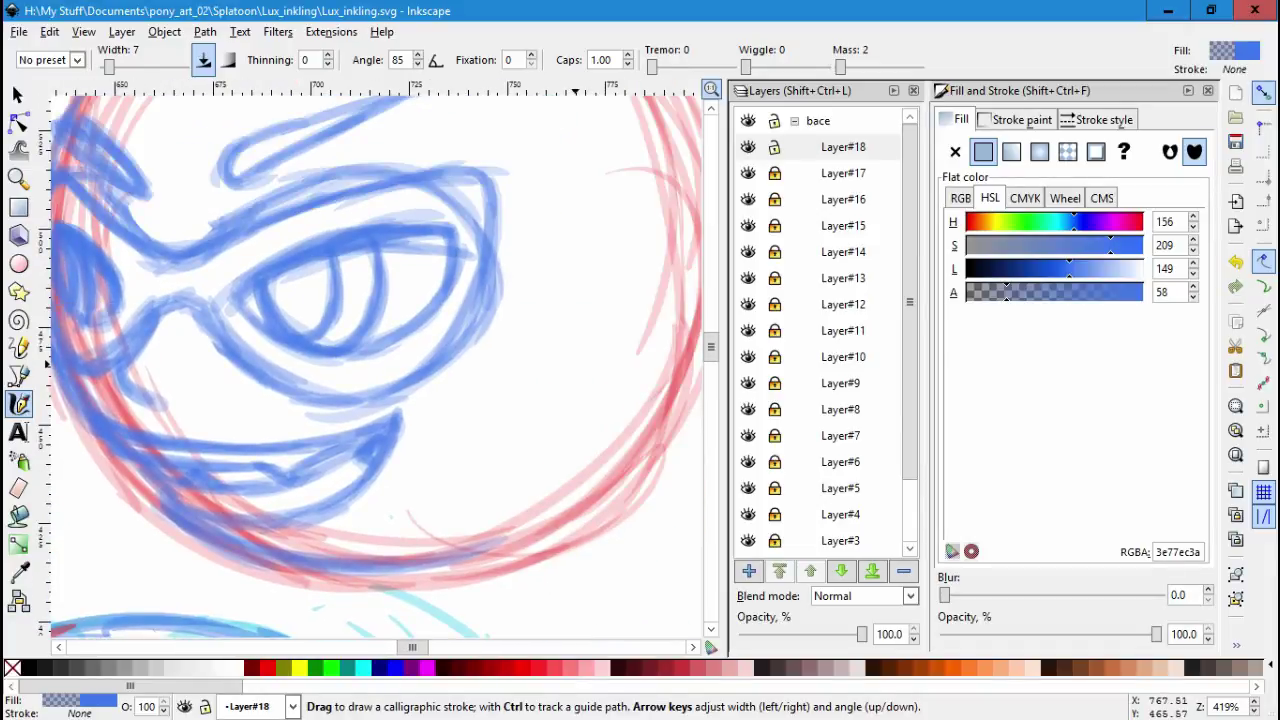
{"action": "scroll", "coordinate": [375, 360], "scroll_direction": "down", "scroll_amount": 2}
{"action": "scroll", "coordinate": [375, 360], "scroll_direction": "left", "scroll_amount": 1}
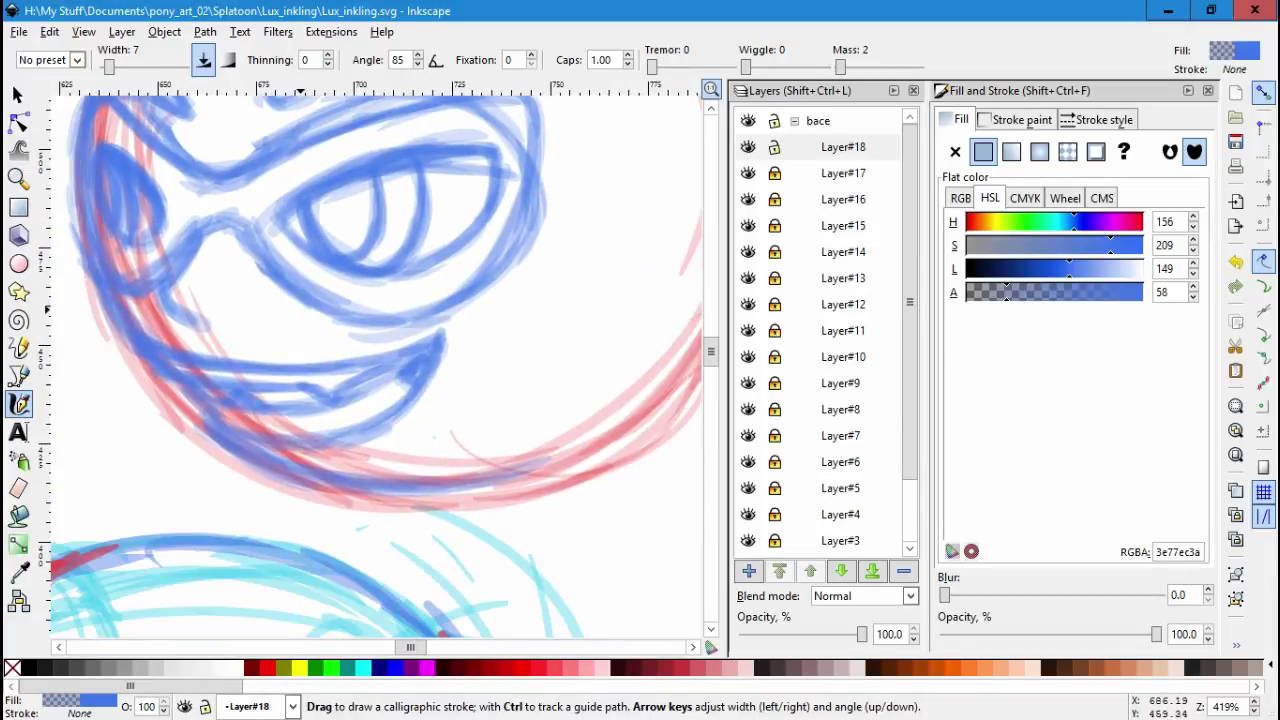
Lock Layer#18, unlock Layer#17 and Layer#16, and scale the mouth strokes narrower to about 72 px wide.
{"action": "left_click", "coordinate": [774, 173]}
{"action": "left_click", "coordinate": [774, 199]}
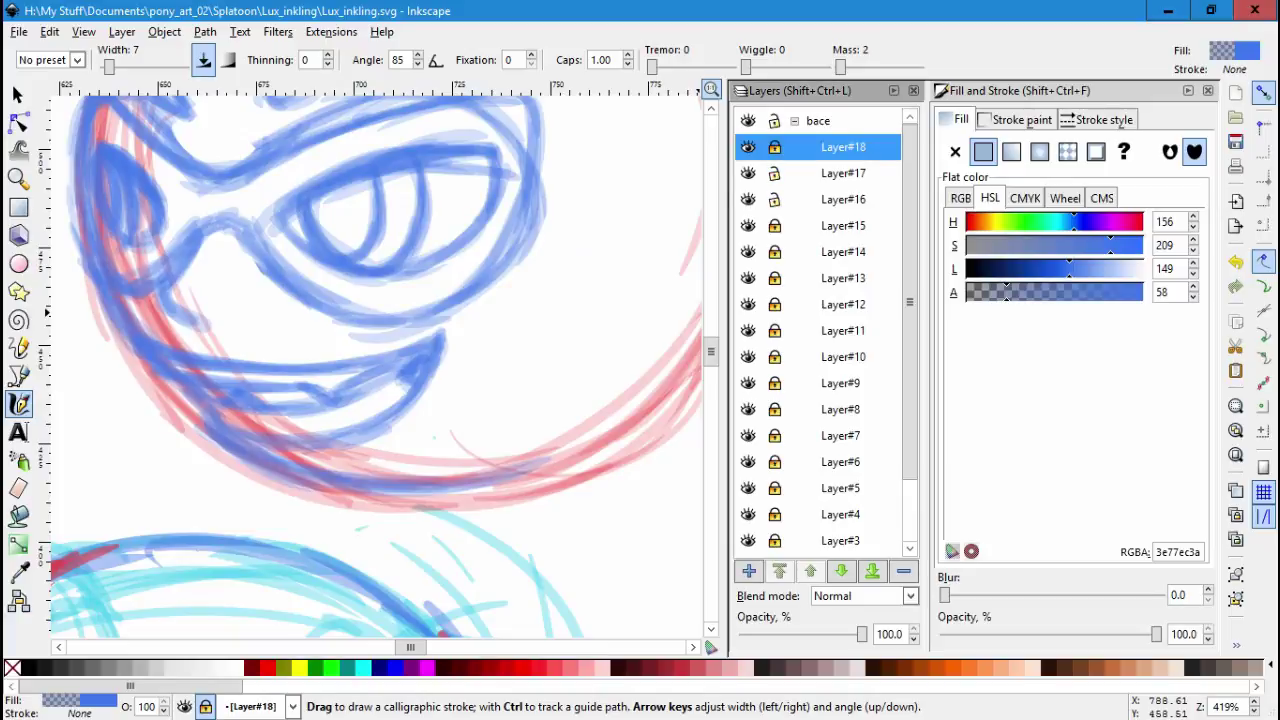
{"action": "left_click", "coordinate": [17, 93]}
{"action": "left_click_drag", "start_coordinate": [551, 504], "coordinate": [117, 341]}
{"action": "left_click_drag", "start_coordinate": [449, 320], "coordinate": [395, 322]}
{"action": "key", "text": "Escape"}
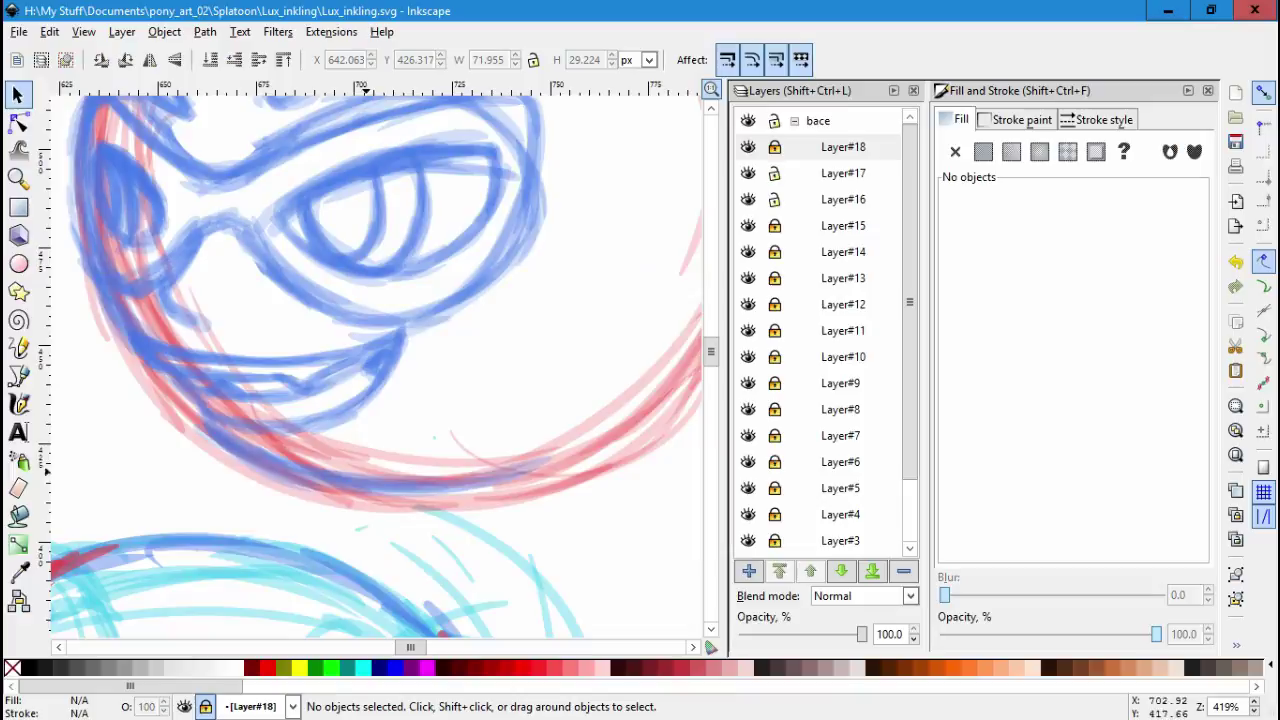
Add a new layer above the locked Layer#18 and save the document.
{"action": "key", "text": "ctrl+a"}
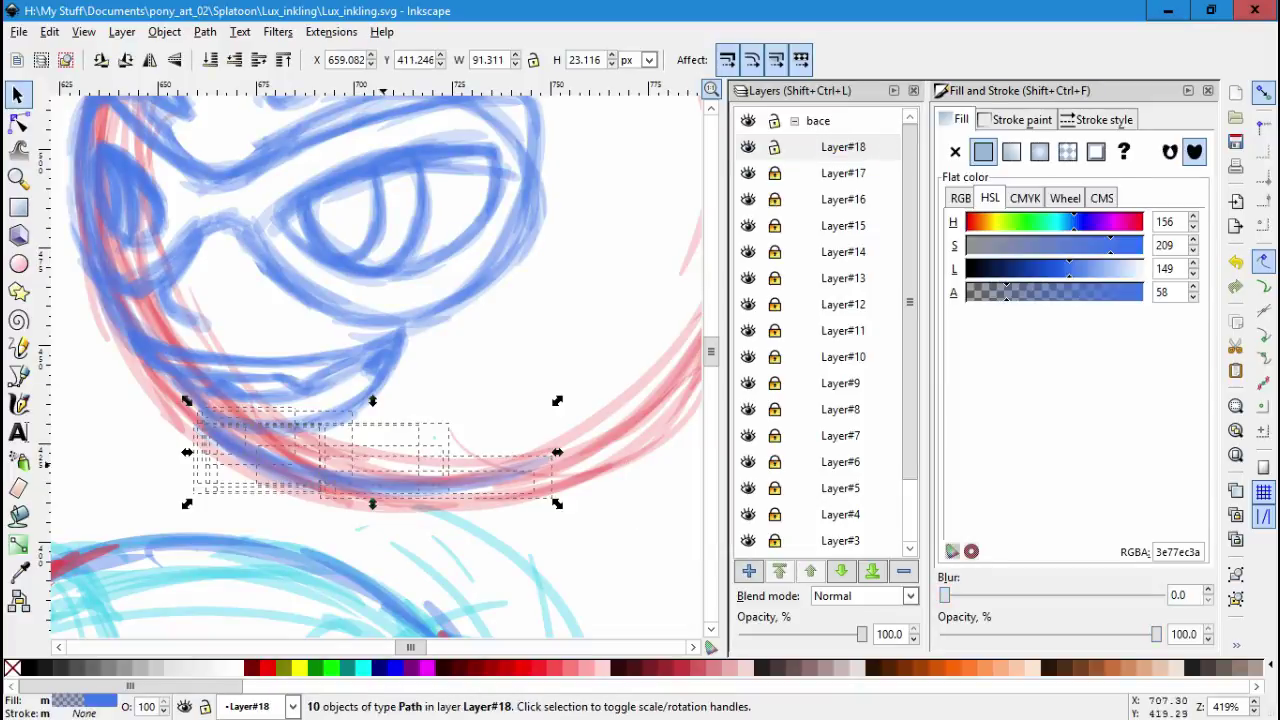
{"action": "key", "text": "Escape"}
{"action": "scroll", "coordinate": [375, 372], "scroll_direction": "up", "scroll_amount": 5}
{"action": "left_click", "coordinate": [774, 147]}
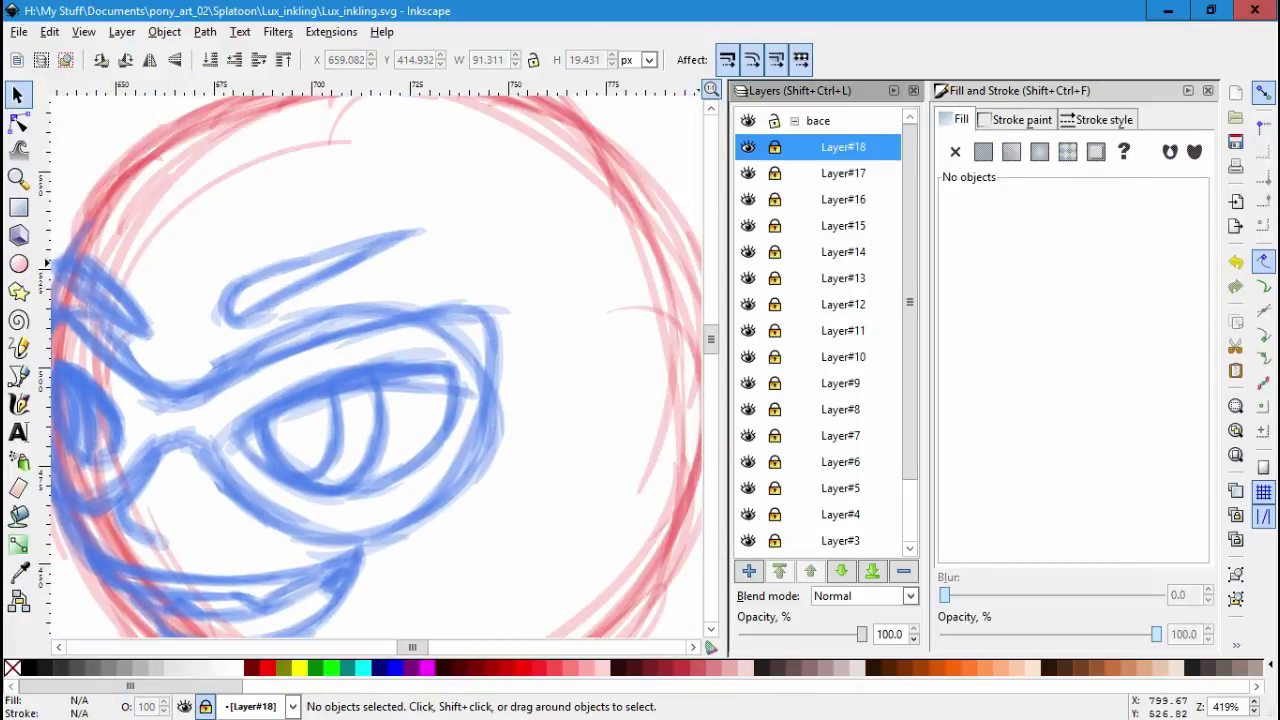
{"action": "key", "text": "shift+ctrl+n"}
{"action": "key", "text": "Return"}
{"action": "key", "text": "5"}
{"action": "key", "text": "ctrl+s"}
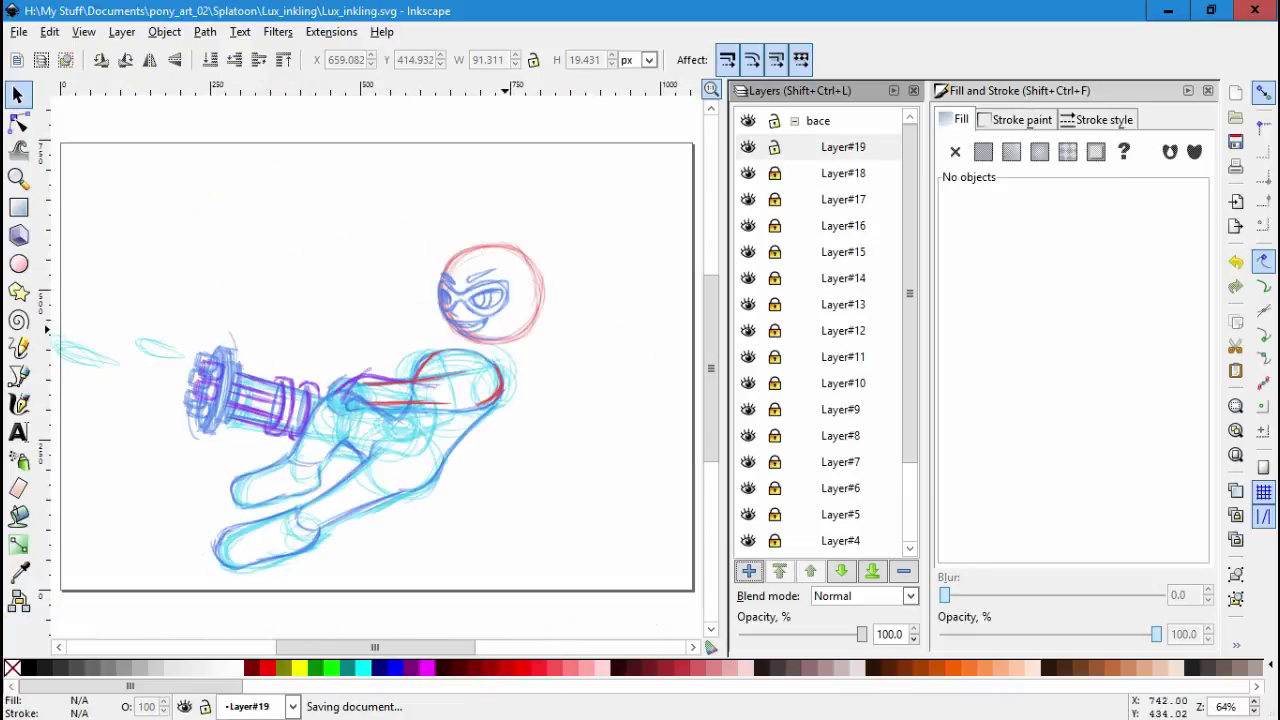
{"action": "key", "text": "alt+f"}
{"action": "key", "text": "s"}
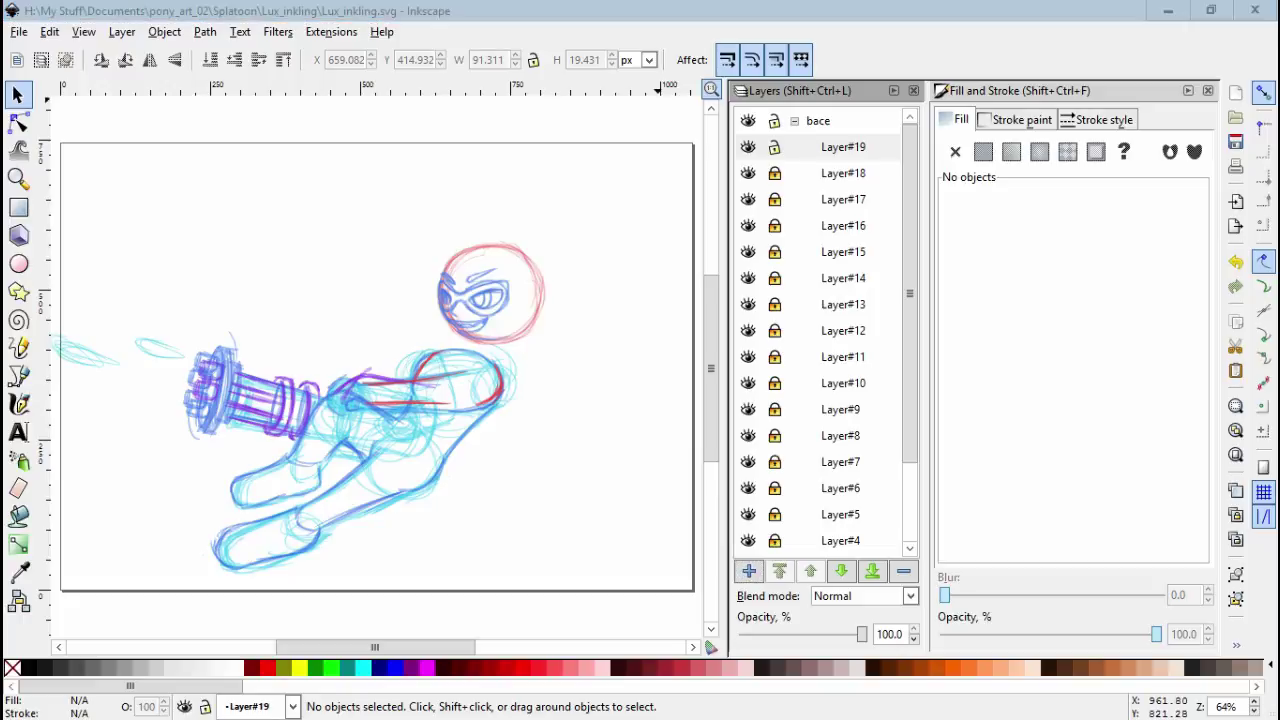
Hide Layer#15, unlock Layer#14, and scale all its eye mask strokes down to about 113 by 52 px.
{"action": "left_click", "coordinate": [843, 147]}
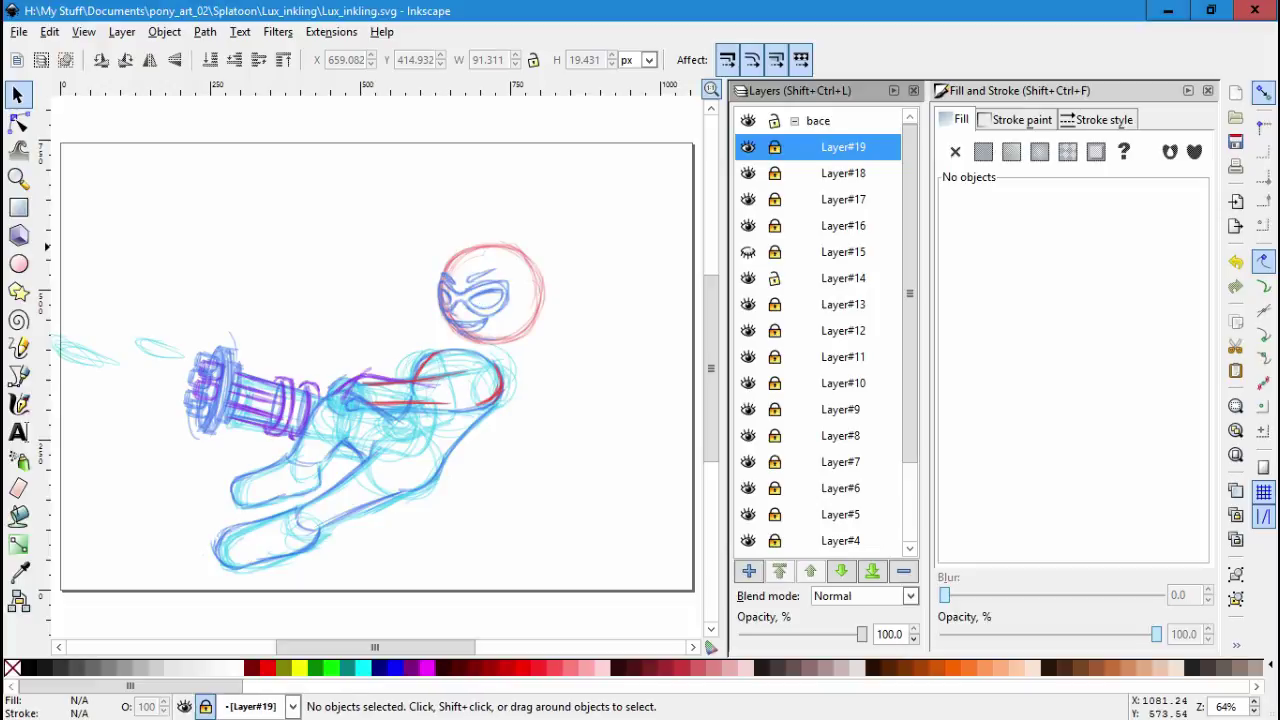
{"action": "left_click", "coordinate": [843, 278]}
{"action": "left_click", "coordinate": [19, 403]}
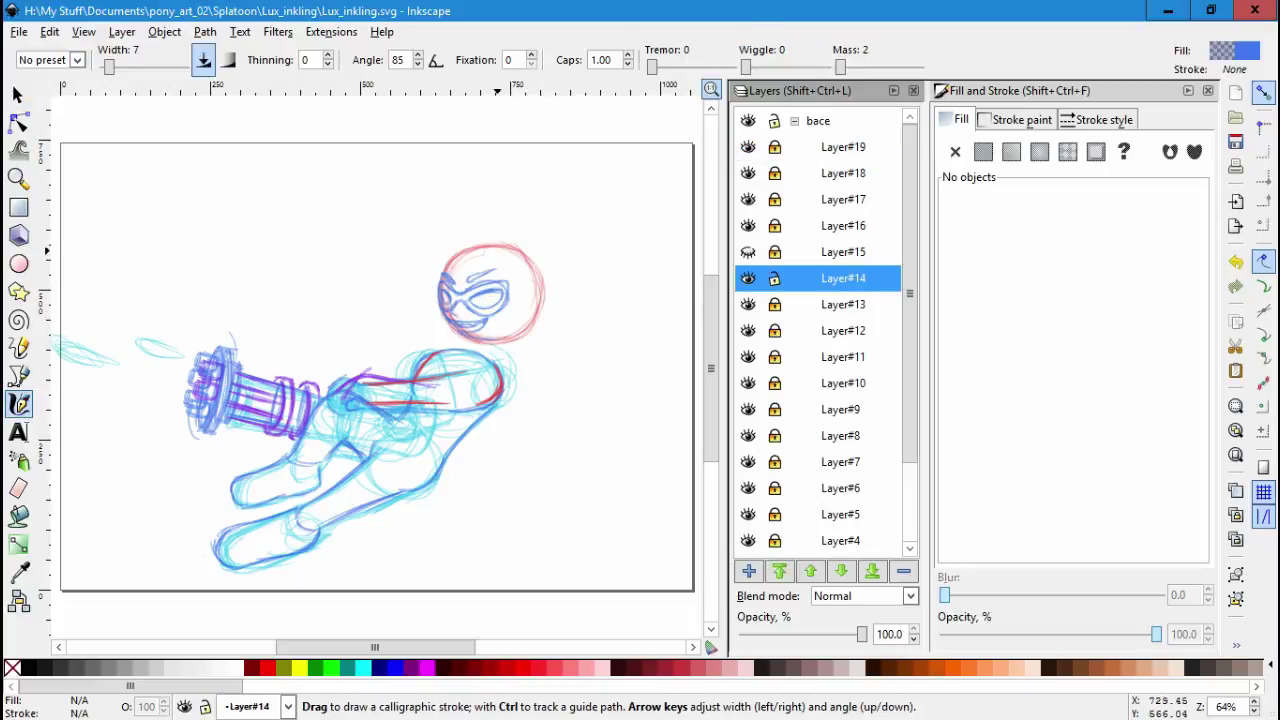
{"action": "scroll", "coordinate": [503, 282], "scroll_direction": "up", "scroll_amount": 4}
{"action": "key", "text": "s"}
{"action": "key", "text": "ctrl+a"}
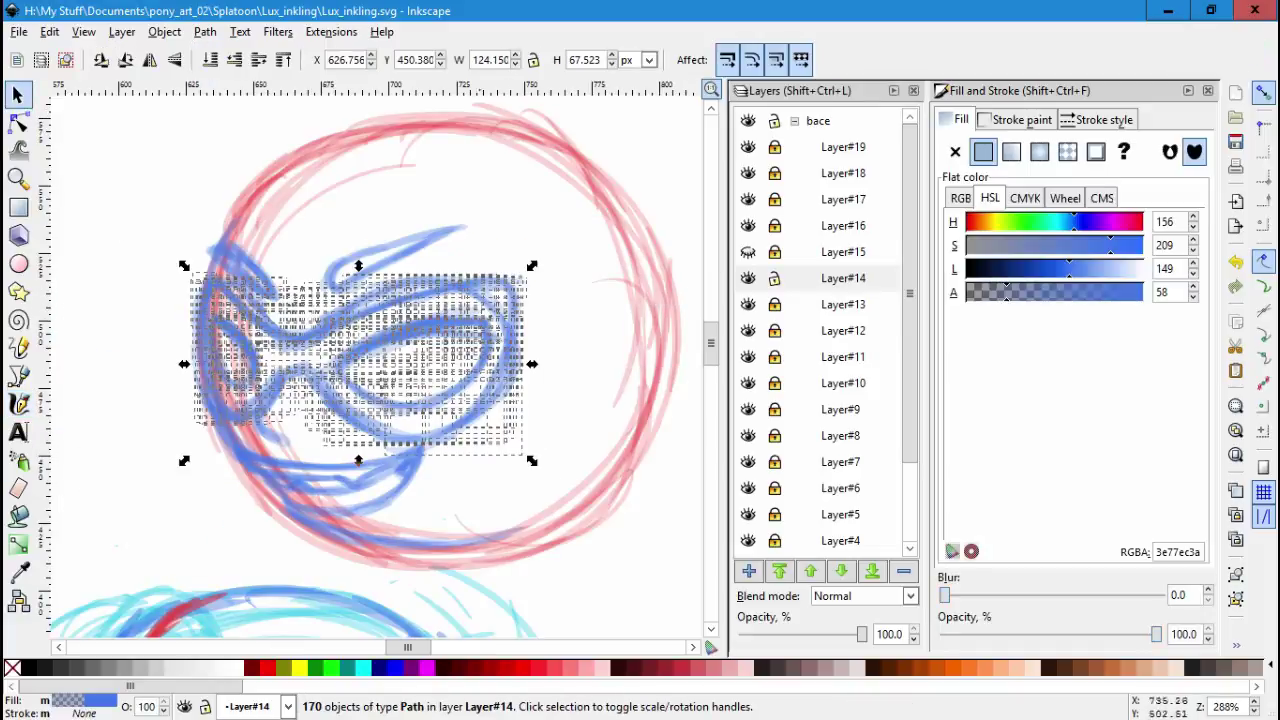
{"action": "left_click_drag", "start_coordinate": [540, 268], "coordinate": [500, 289]}
{"action": "left_click", "coordinate": [538, 465]}
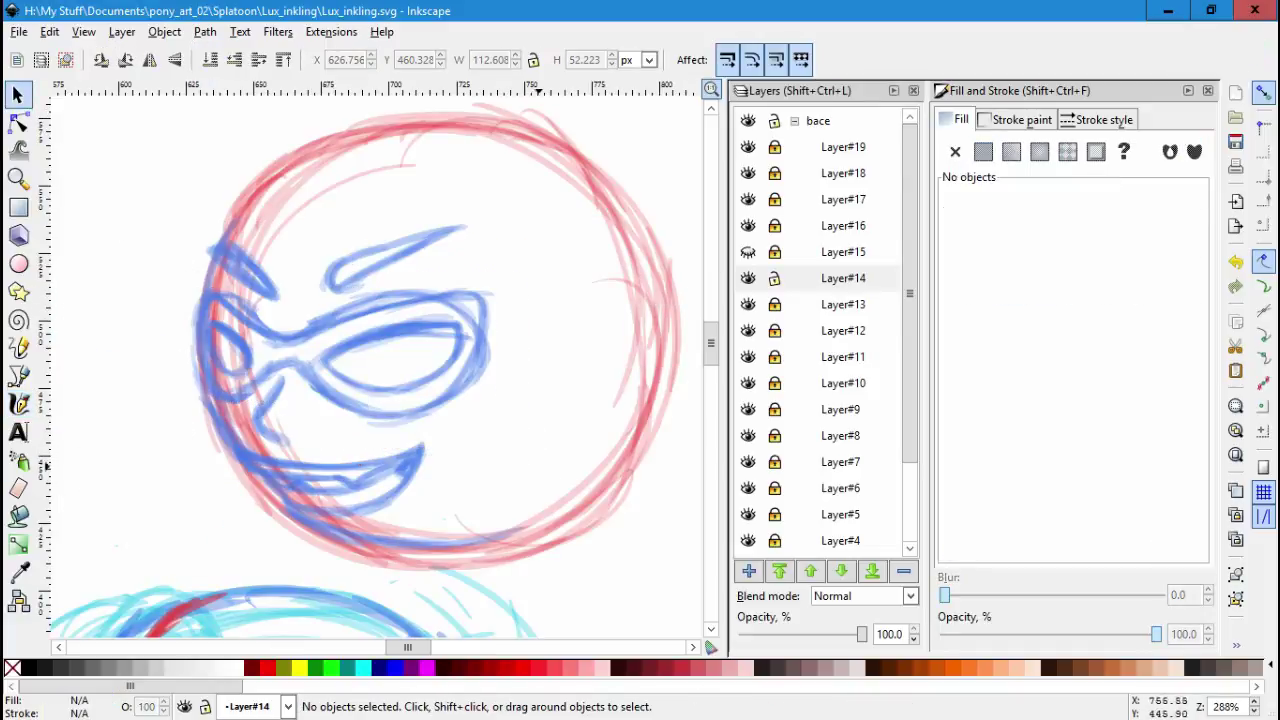
Hide Layer#14, Layer#16 and Layer#17, and make Layer#18 the unlocked, active layer.
{"action": "left_click", "coordinate": [748, 278]}
{"action": "left_click", "coordinate": [748, 199]}
{"action": "left_click", "coordinate": [748, 225]}
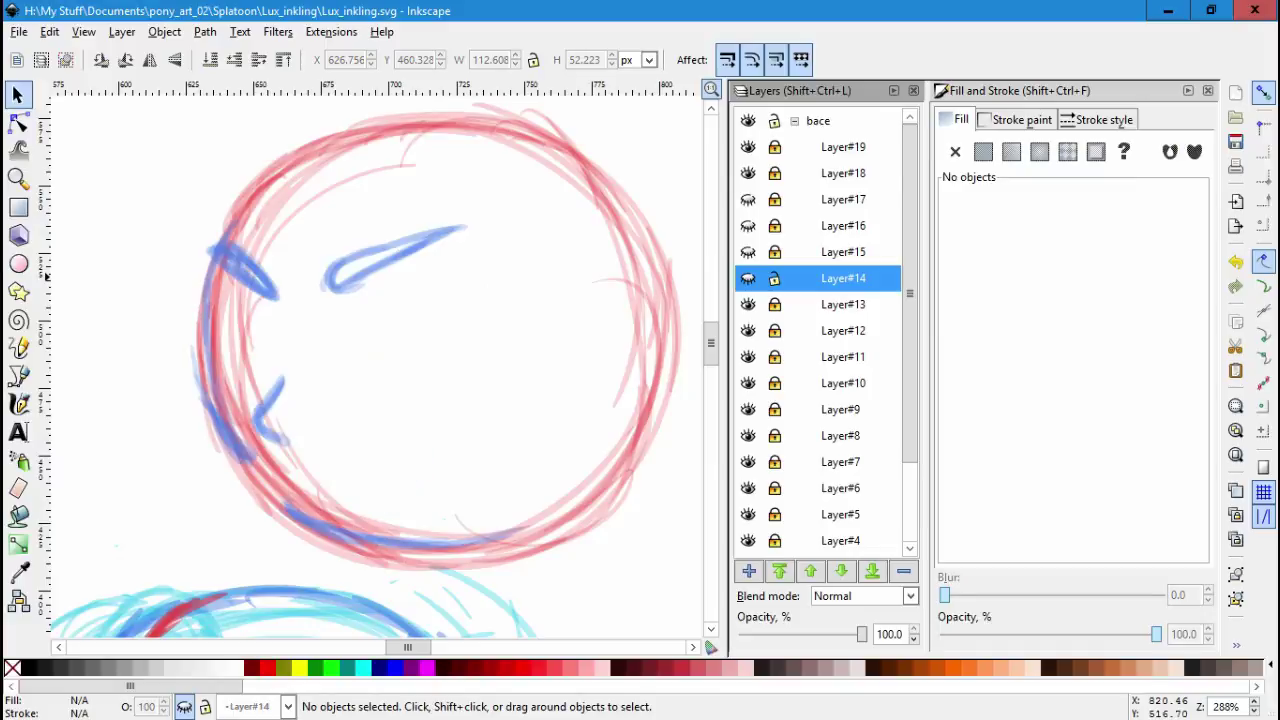
{"action": "left_click", "coordinate": [843, 173]}
{"action": "key", "text": "c"}
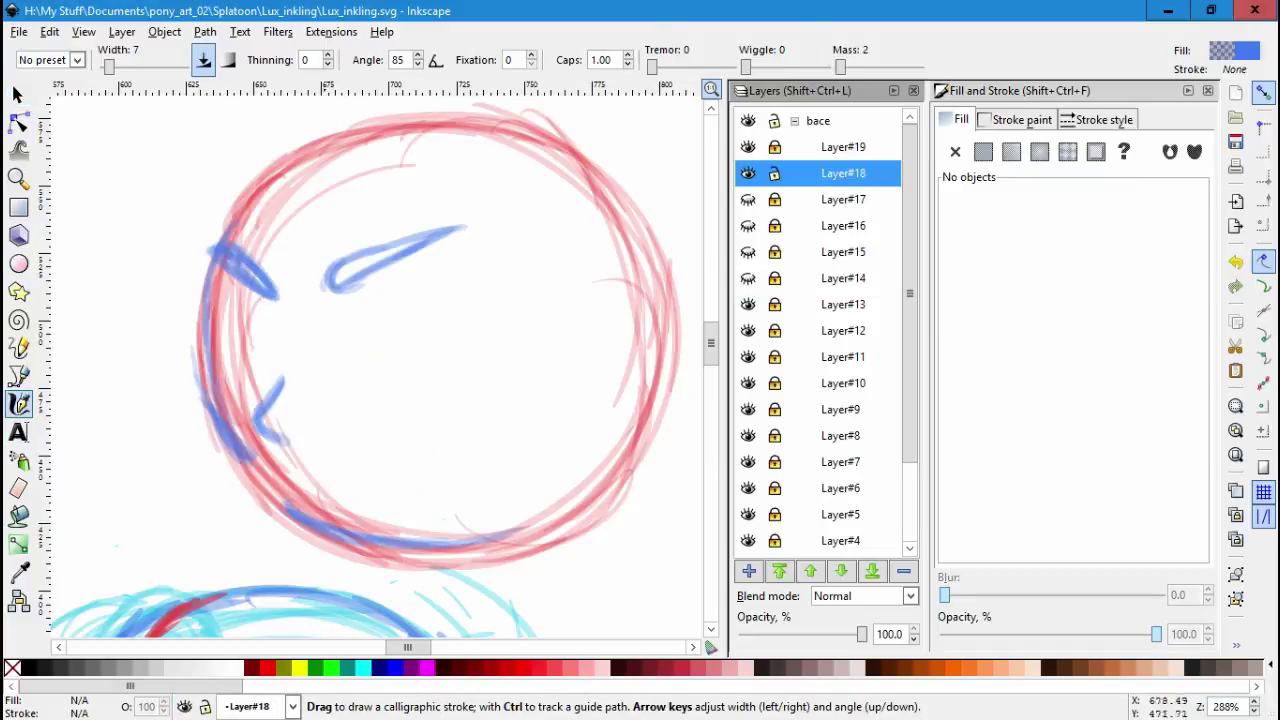
Delete the blue cheek and jaw outline strokes from Layer#18, keeping the eyebrows and nose.
{"action": "key", "text": "s"}
{"action": "mouse_move", "coordinate": [171, 380]}
{"action": "left_mouse_down"}
{"action": "mouse_move", "coordinate": [257, 471]}
{"action": "mouse_move", "coordinate": [271, 460]}
{"action": "left_mouse_up"}
{"action": "mouse_move", "coordinate": [205, 340]}
{"action": "left_mouse_down"}
{"action": "mouse_move", "coordinate": [175, 280]}
{"action": "mouse_move", "coordinate": [140, 320]}
{"action": "left_mouse_up"}
{"action": "mouse_move", "coordinate": [170, 245]}
{"action": "left_mouse_down"}
{"action": "mouse_move", "coordinate": [263, 478]}
{"action": "mouse_move", "coordinate": [171, 246]}
{"action": "mouse_move", "coordinate": [152, 332]}
{"action": "left_mouse_up"}
{"action": "key", "text": "ctrl+z"}
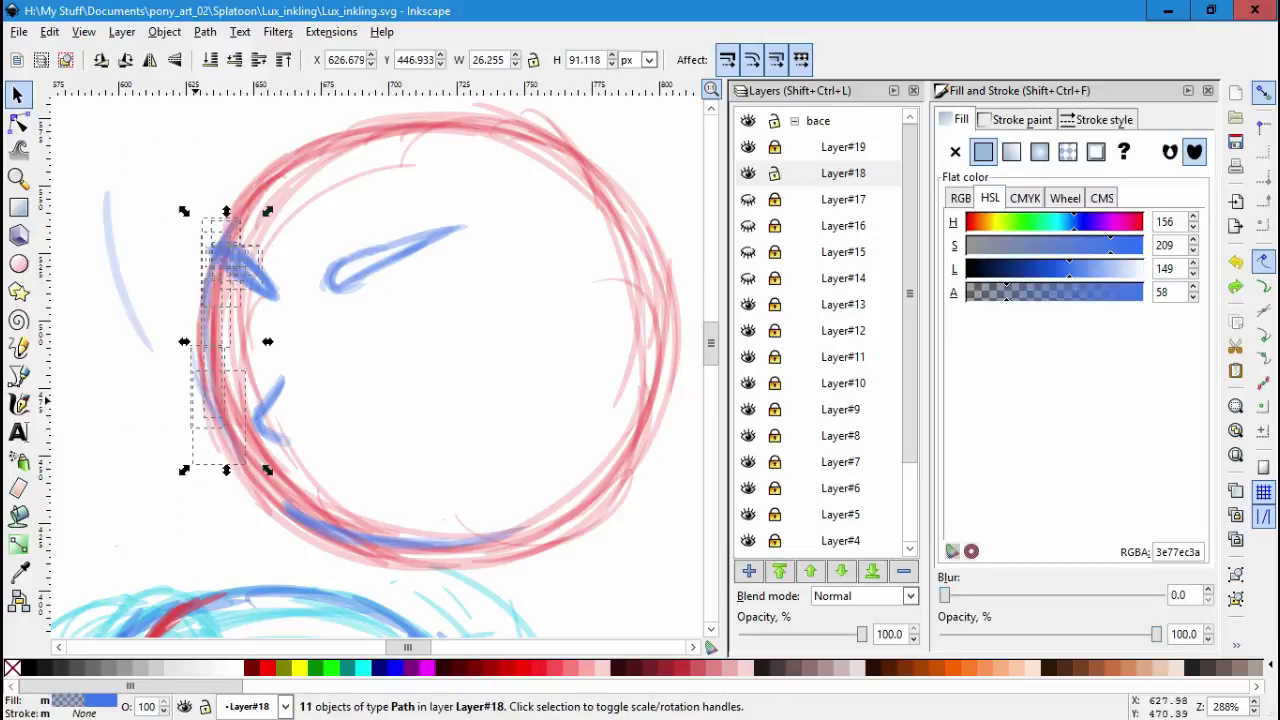
{"action": "key", "text": "Tab"}
{"action": "left_click", "coordinate": [115, 250]}
{"action": "left_click_drag", "start_coordinate": [190, 520], "coordinate": [60, 270]}
{"action": "key", "text": "Delete"}
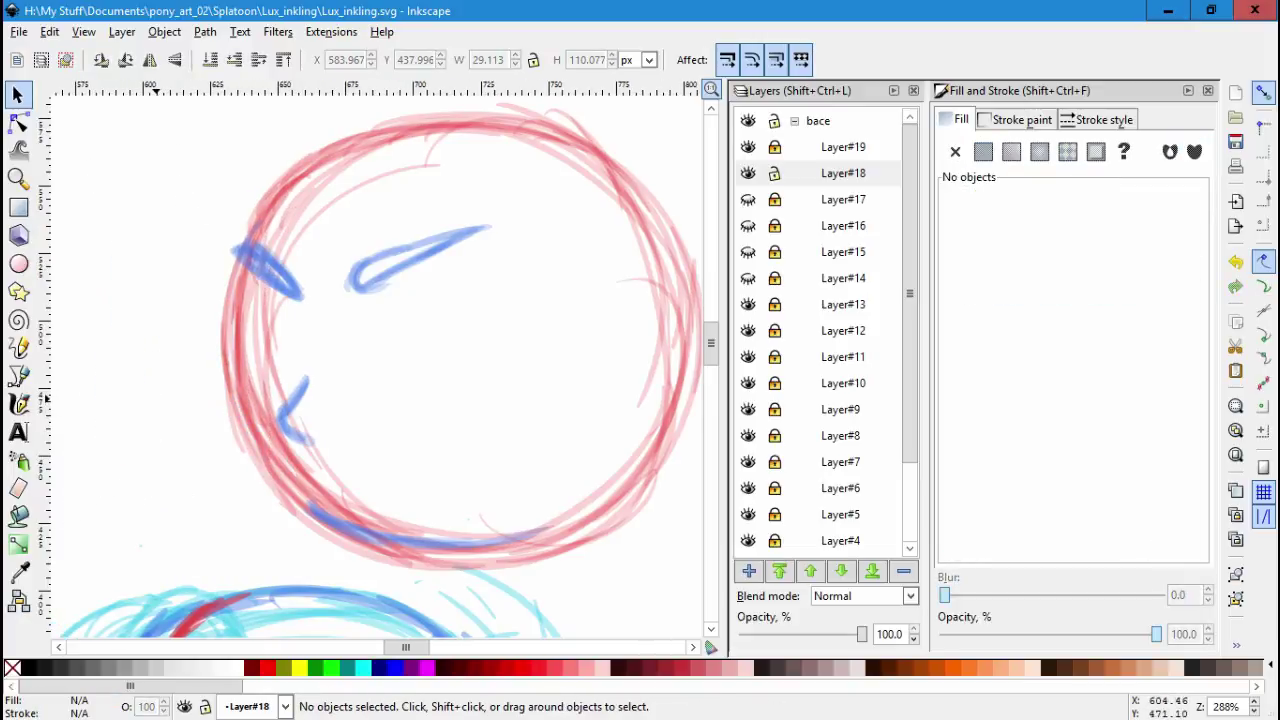
{"action": "left_click_drag", "start_coordinate": [565, 565], "coordinate": [300, 515]}
{"action": "key", "text": "Delete"}
Lock Layer#18 and make Layer#19 the unlocked, active layer.
{"action": "left_click", "coordinate": [843, 173]}
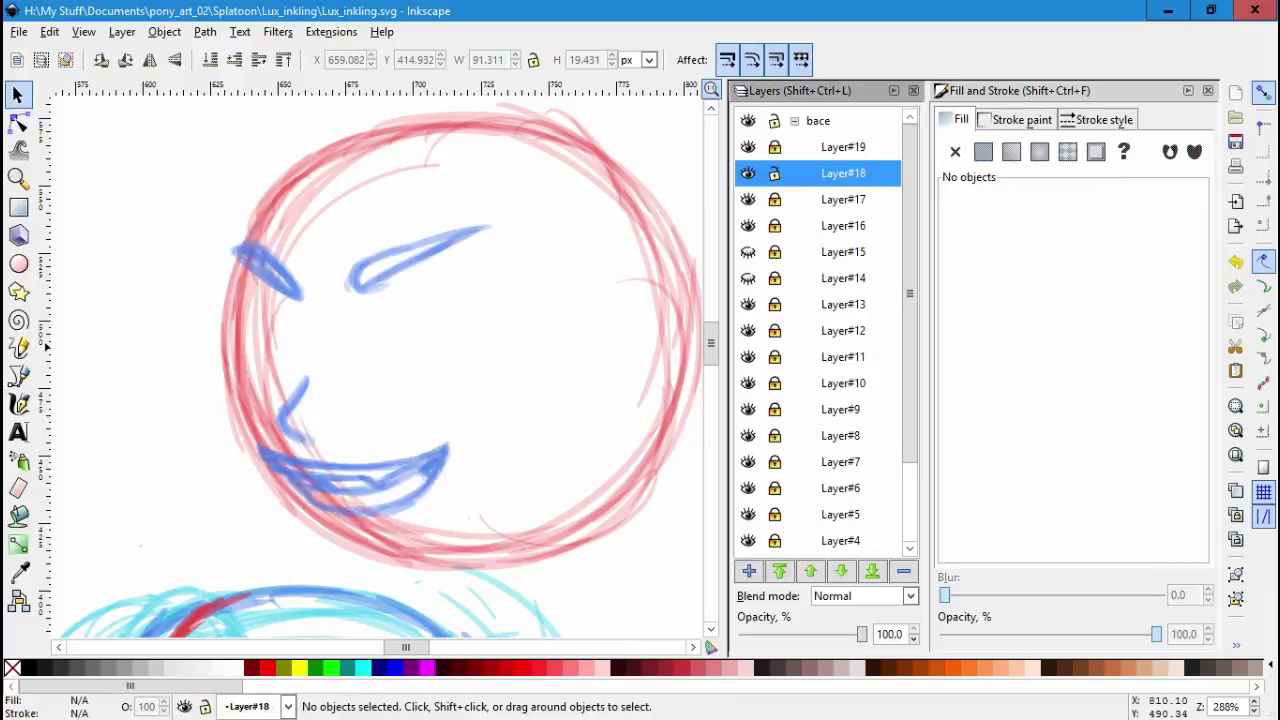
{"action": "left_click", "coordinate": [774, 147]}
{"action": "left_click", "coordinate": [843, 147]}
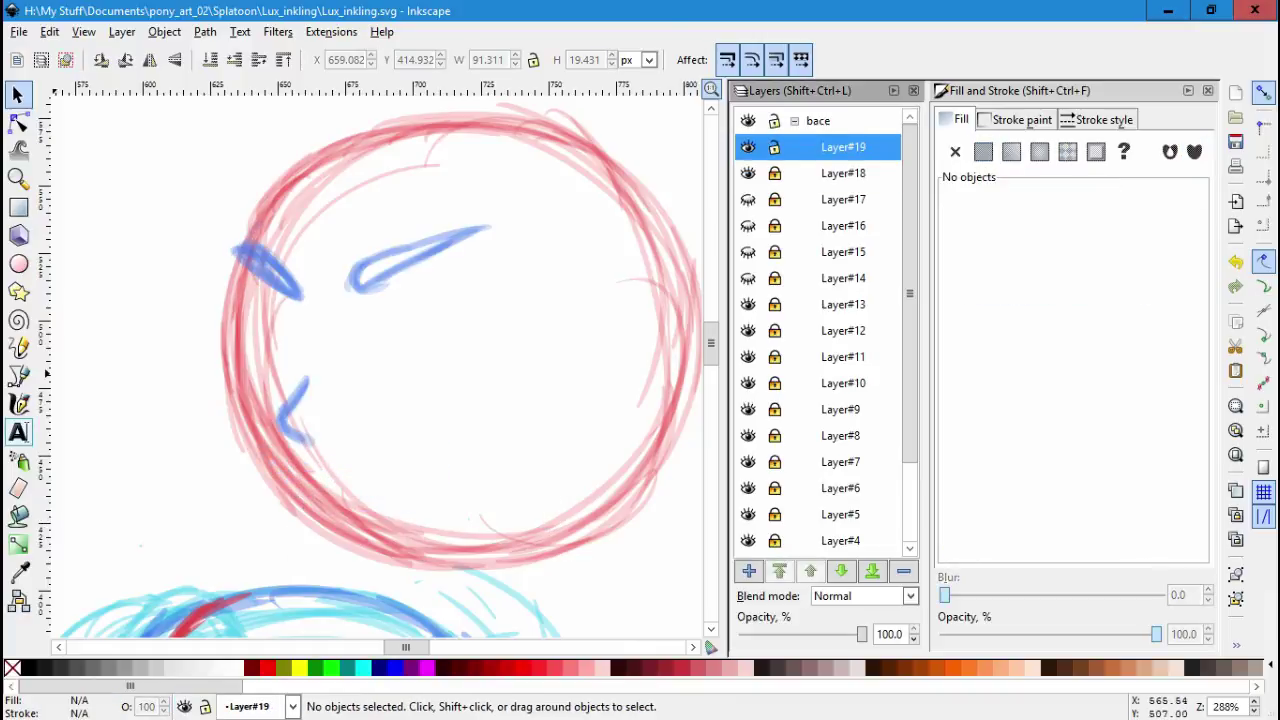
Trace the full head outline on Layer#19 with translucent blue calligraphic strokes around the red guide circle.
{"action": "key", "text": "c"}
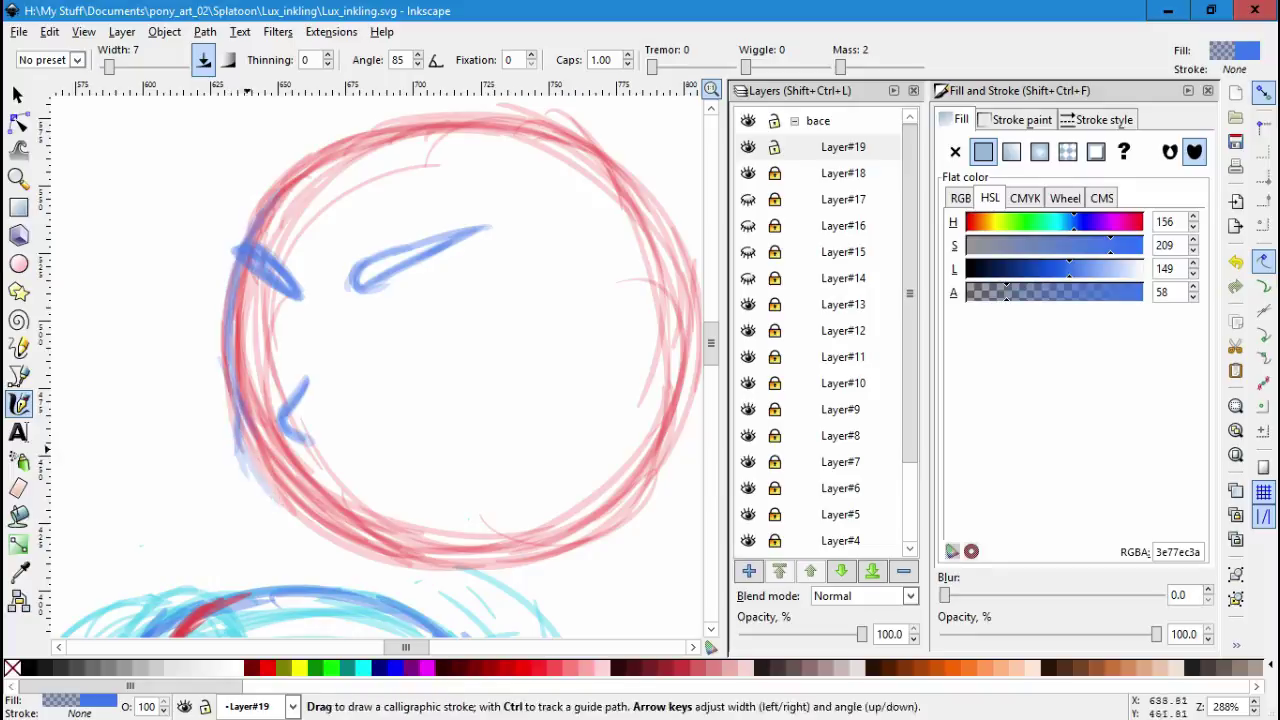
{"action": "left_click_drag", "start_coordinate": [236, 452], "coordinate": [370, 555]}
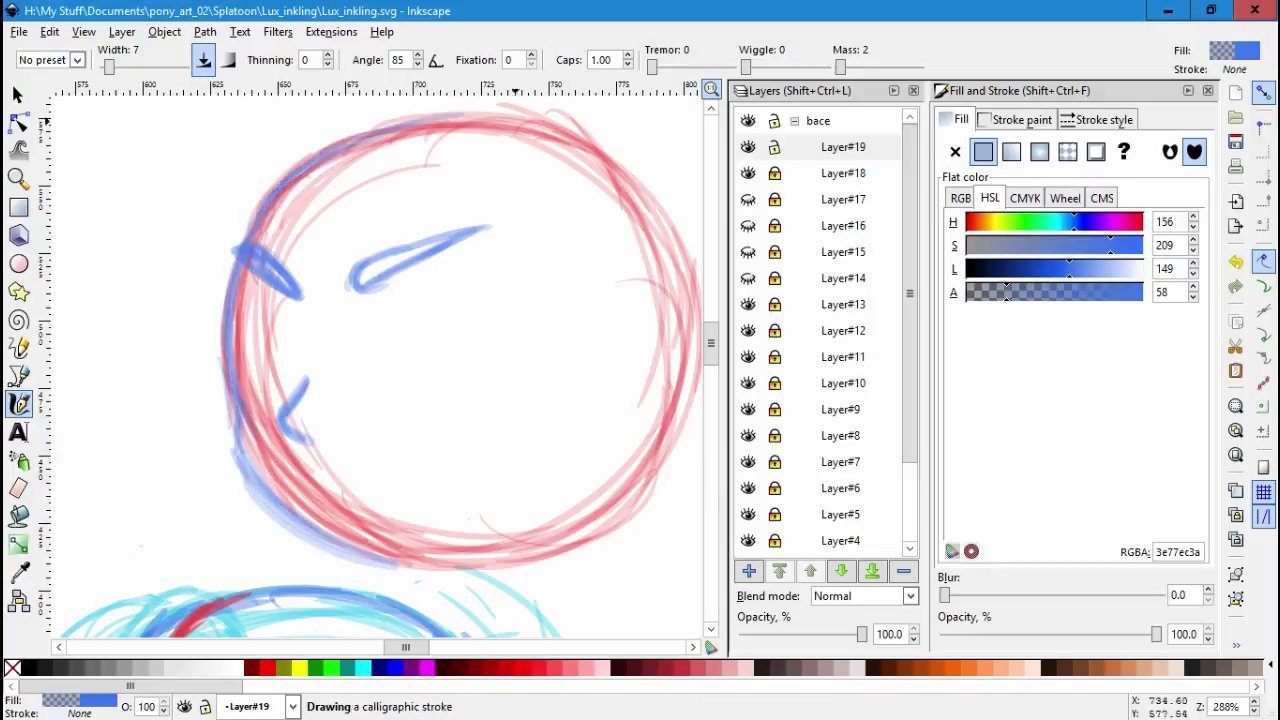
{"action": "mouse_move", "coordinate": [412, 126]}
{"action": "left_mouse_down"}
{"action": "mouse_move", "coordinate": [620, 190]}
{"action": "mouse_move", "coordinate": [645, 458]}
{"action": "left_mouse_up"}
{"action": "mouse_move", "coordinate": [676, 378]}
{"action": "left_mouse_down"}
{"action": "mouse_move", "coordinate": [265, 540]}
{"action": "mouse_move", "coordinate": [340, 560]}
{"action": "left_mouse_up"}
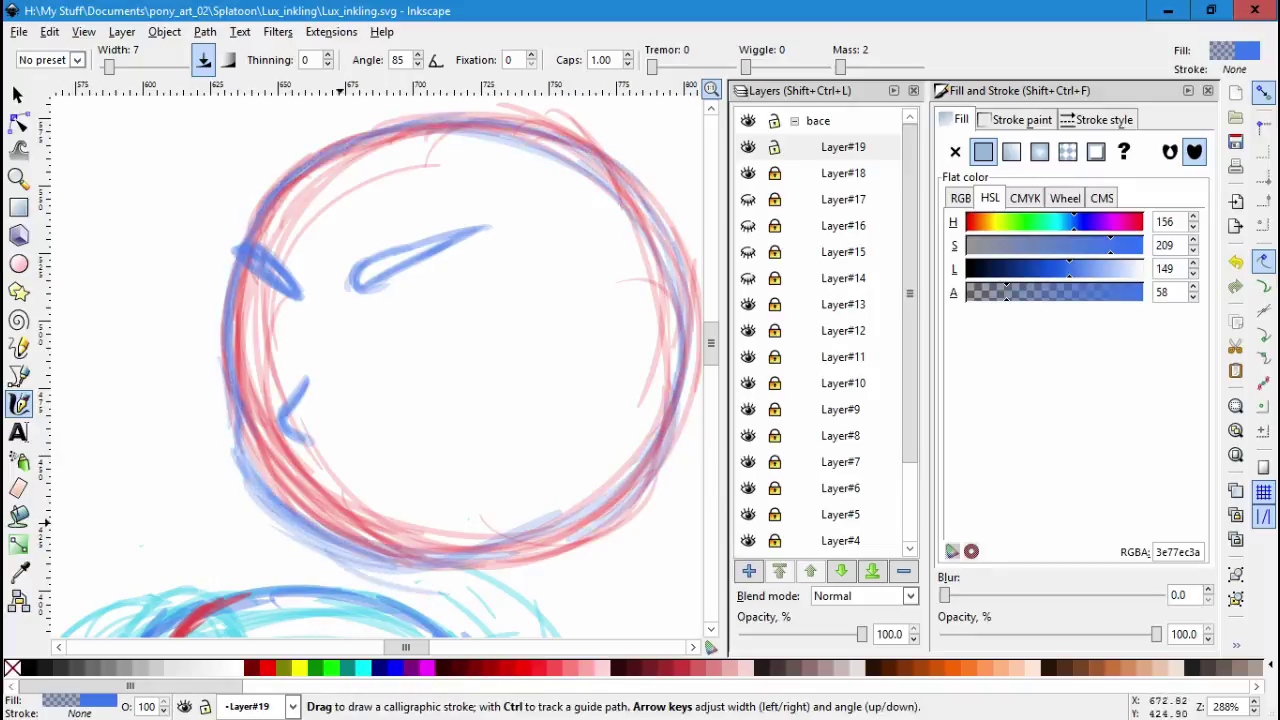
{"action": "left_click_drag", "start_coordinate": [624, 528], "coordinate": [400, 562]}
{"action": "left_click_drag", "start_coordinate": [676, 400], "coordinate": [388, 540]}
{"action": "mouse_move", "coordinate": [226, 432]}
{"action": "left_mouse_down"}
{"action": "mouse_move", "coordinate": [420, 564]}
{"action": "mouse_move", "coordinate": [492, 548]}
{"action": "left_mouse_up"}
Reinforce the indent of the head outline beside the nose with short blue calligraphic strokes.
{"action": "key", "text": "s"}
{"action": "key", "text": "plus"}
{"action": "key", "text": "c"}
{"action": "key", "text": "Escape"}
{"action": "key", "text": "s"}
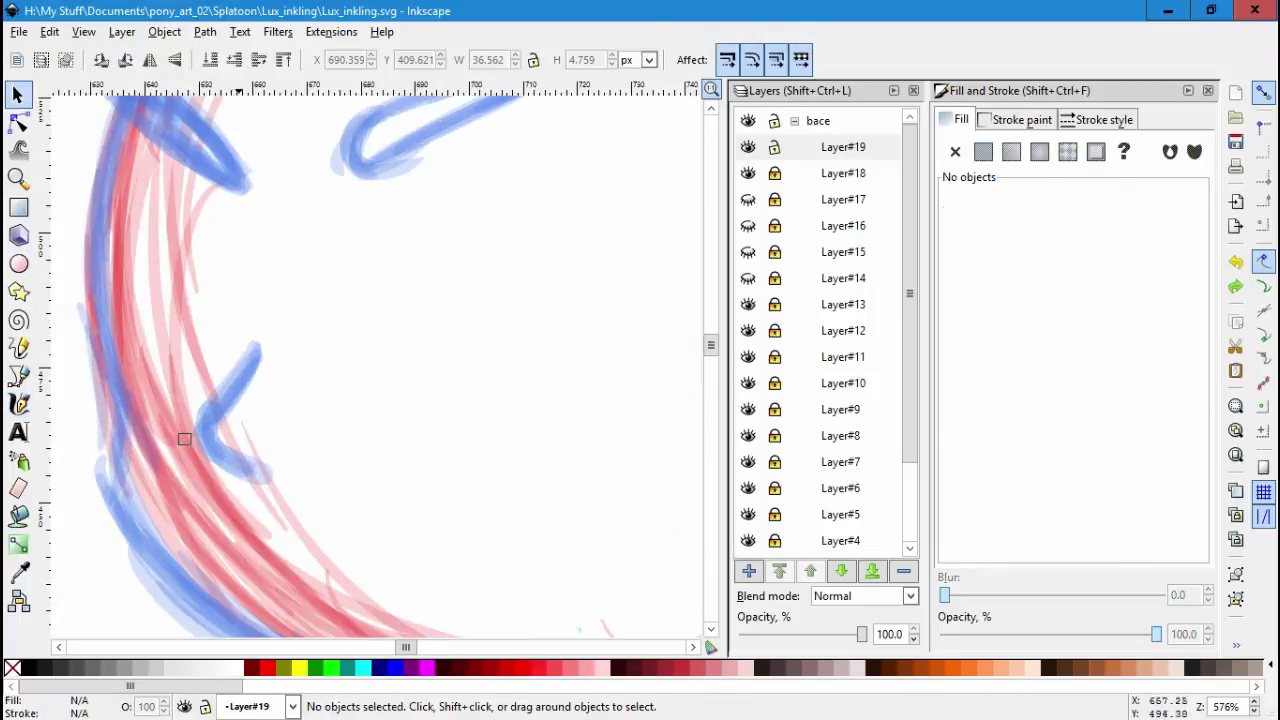
{"action": "key", "text": "c"}
{"action": "scroll", "coordinate": [380, 360], "scroll_direction": "down", "scroll_amount": 2}
{"action": "scroll", "coordinate": [380, 360], "scroll_direction": "left", "scroll_amount": 3}
{"action": "left_click_drag", "start_coordinate": [270, 432], "coordinate": [266, 340]}
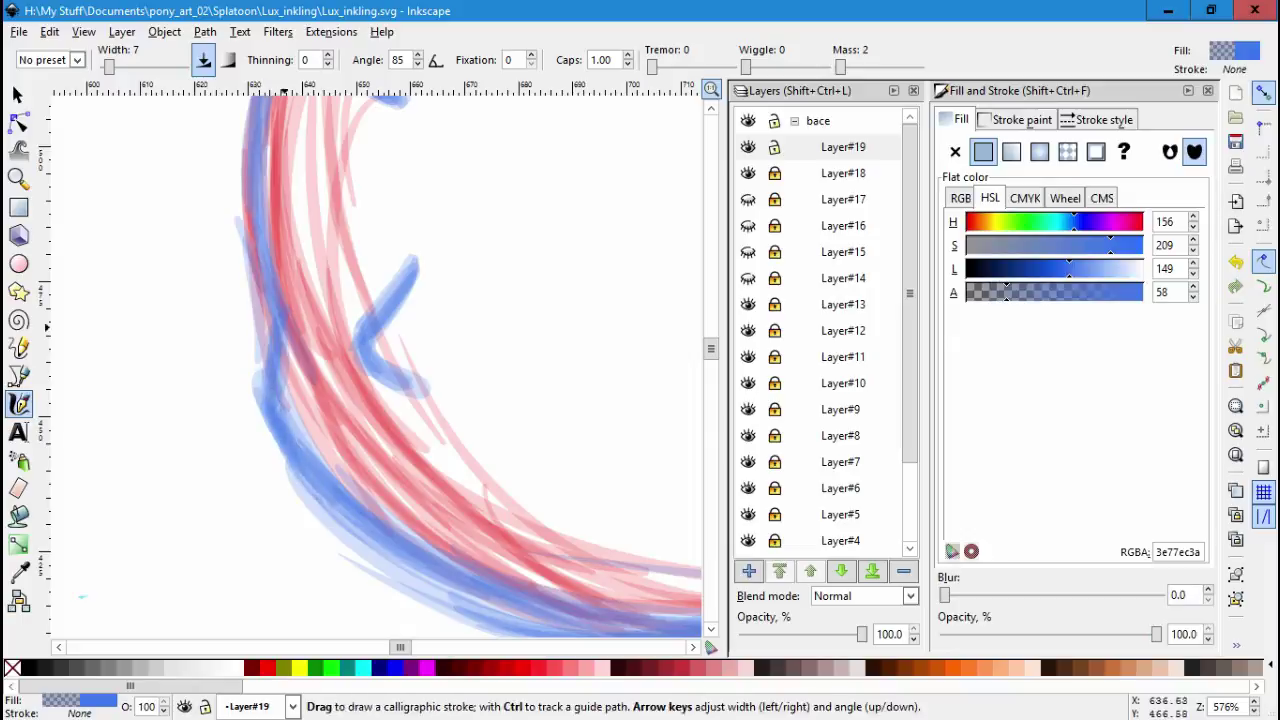
{"action": "left_click_drag", "start_coordinate": [290, 434], "coordinate": [262, 330]}
{"action": "left_click_drag", "start_coordinate": [310, 414], "coordinate": [318, 352]}
Thicken the blue jaw curve from the cheek bulge down to the chin with additional calligraphic strokes.
{"action": "scroll", "coordinate": [325, 357], "scroll_direction": "up", "scroll_amount": 6}
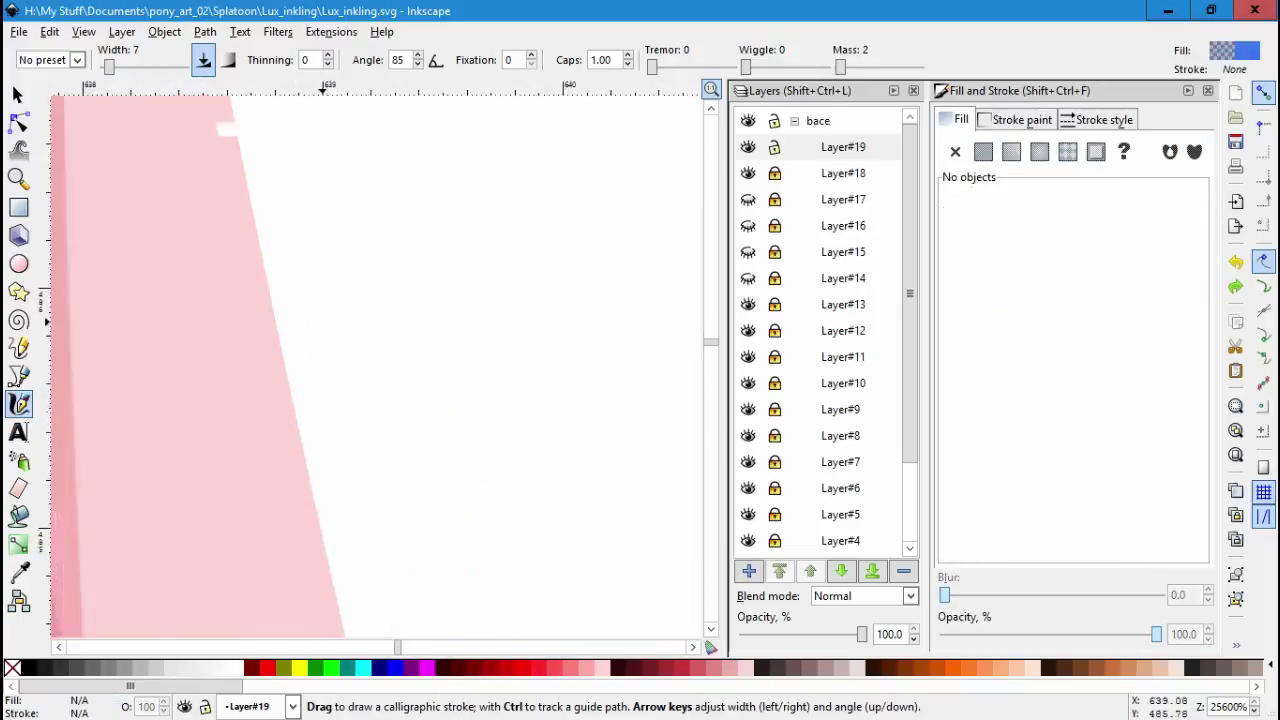
{"action": "scroll", "coordinate": [325, 357], "scroll_direction": "down", "scroll_amount": 6}
{"action": "mouse_move", "coordinate": [306, 515]}
{"action": "left_mouse_down"}
{"action": "mouse_move", "coordinate": [300, 180]}
{"action": "mouse_move", "coordinate": [285, 405]}
{"action": "left_mouse_up"}
{"action": "scroll", "coordinate": [325, 325], "scroll_direction": "down", "scroll_amount": 6}
{"action": "scroll", "coordinate": [325, 325], "scroll_direction": "right", "scroll_amount": 2}
{"action": "mouse_move", "coordinate": [255, 272]}
{"action": "left_mouse_down"}
{"action": "mouse_move", "coordinate": [268, 378]}
{"action": "mouse_move", "coordinate": [320, 450]}
{"action": "left_mouse_up"}
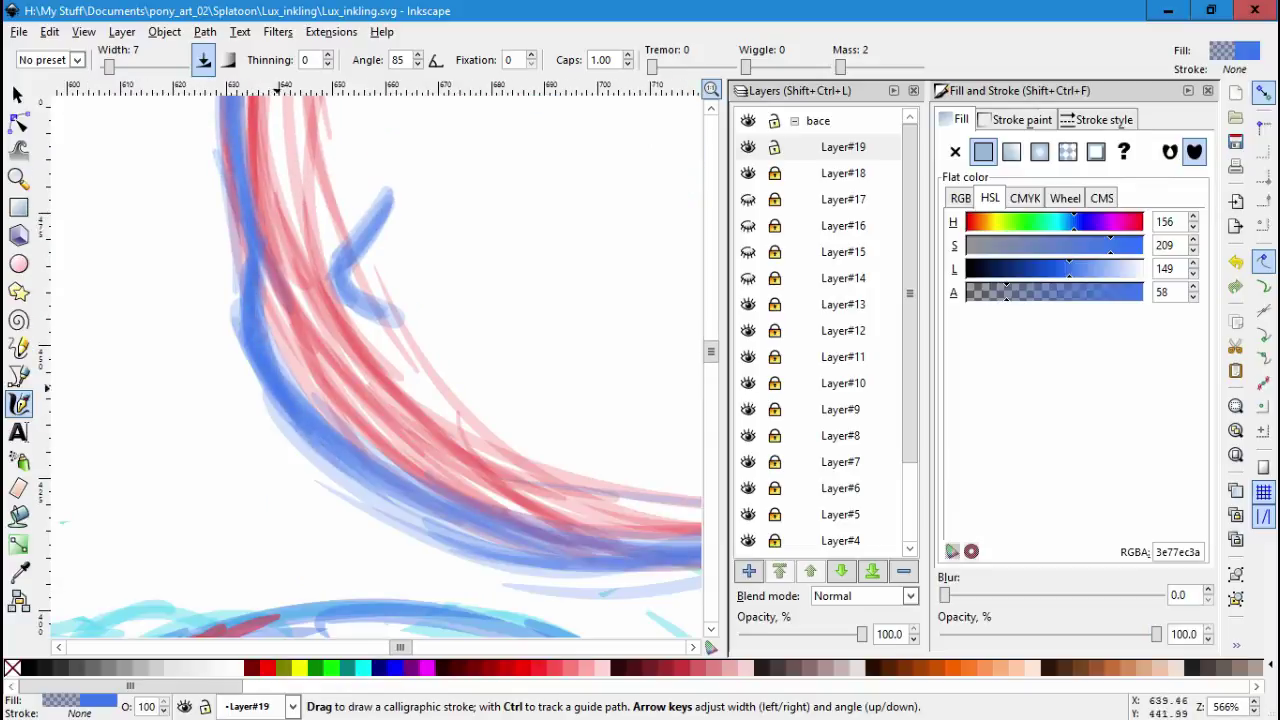
{"action": "left_click_drag", "start_coordinate": [300, 545], "coordinate": [480, 439]}
{"action": "scroll", "coordinate": [375, 360], "scroll_direction": "right", "scroll_amount": 3}
{"action": "left_click_drag", "start_coordinate": [240, 465], "coordinate": [350, 508]}
Erase the stray blue stroke edges outside the cheek, jaw and chin with the Eraser tool.
{"action": "scroll", "coordinate": [375, 360], "scroll_direction": "left", "scroll_amount": 3}
{"action": "key", "text": "shift+e"}
{"action": "mouse_move", "coordinate": [290, 455]}
{"action": "left_mouse_down"}
{"action": "mouse_move", "coordinate": [415, 490]}
{"action": "mouse_move", "coordinate": [530, 545]}
{"action": "mouse_move", "coordinate": [610, 540]}
{"action": "left_mouse_up"}
{"action": "left_click_drag", "start_coordinate": [424, 522], "coordinate": [251, 423]}
{"action": "left_click_drag", "start_coordinate": [380, 495], "coordinate": [200, 348]}
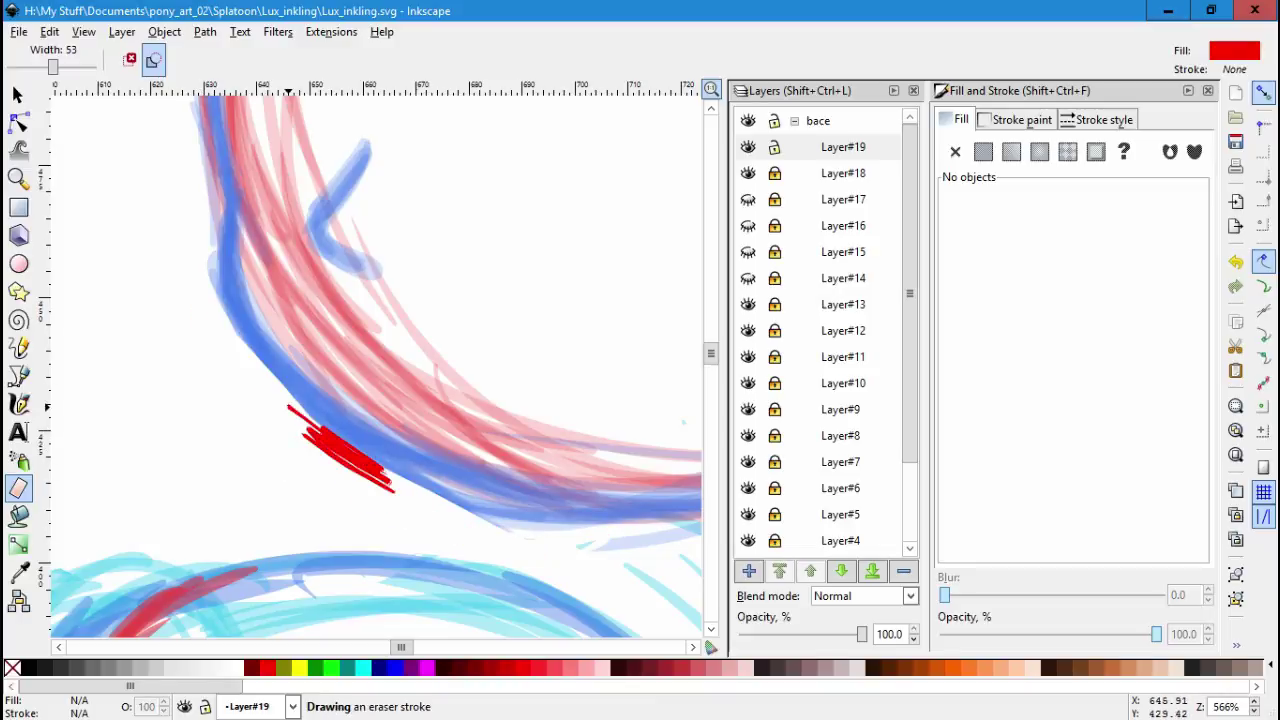
{"action": "left_click_drag", "start_coordinate": [290, 407], "coordinate": [292, 408]}
{"action": "scroll", "coordinate": [300, 400], "scroll_direction": "right", "scroll_amount": 4}
{"action": "scroll", "coordinate": [300, 400], "scroll_direction": "down", "scroll_amount": 1}
{"action": "mouse_move", "coordinate": [185, 430]}
{"action": "left_mouse_down"}
{"action": "mouse_move", "coordinate": [390, 450]}
{"action": "mouse_move", "coordinate": [430, 490]}
{"action": "left_mouse_up"}
Hide Layer#18 and add a new layer above Layer#19.
{"action": "key", "text": "minus"}
{"action": "key", "text": "minus"}
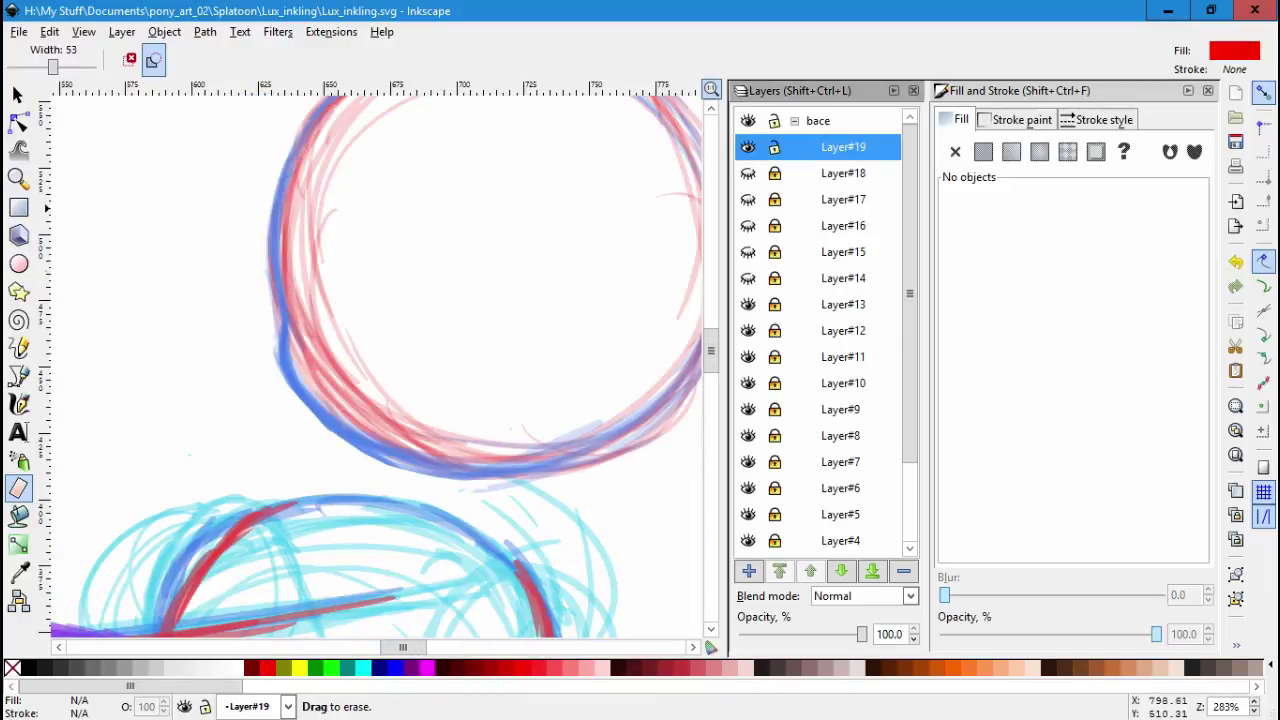
{"action": "scroll", "coordinate": [378, 368], "scroll_direction": "up", "scroll_amount": 2}
{"action": "scroll", "coordinate": [378, 368], "scroll_direction": "right", "scroll_amount": 4}
{"action": "key", "text": "ctrl+shift+n"}
{"action": "key", "text": "Return"}
Sketch the pointed ear in blue calligraphic strokes, its tip meeting the back of the head outline, with a short inner curve.
{"action": "key", "text": "c"}
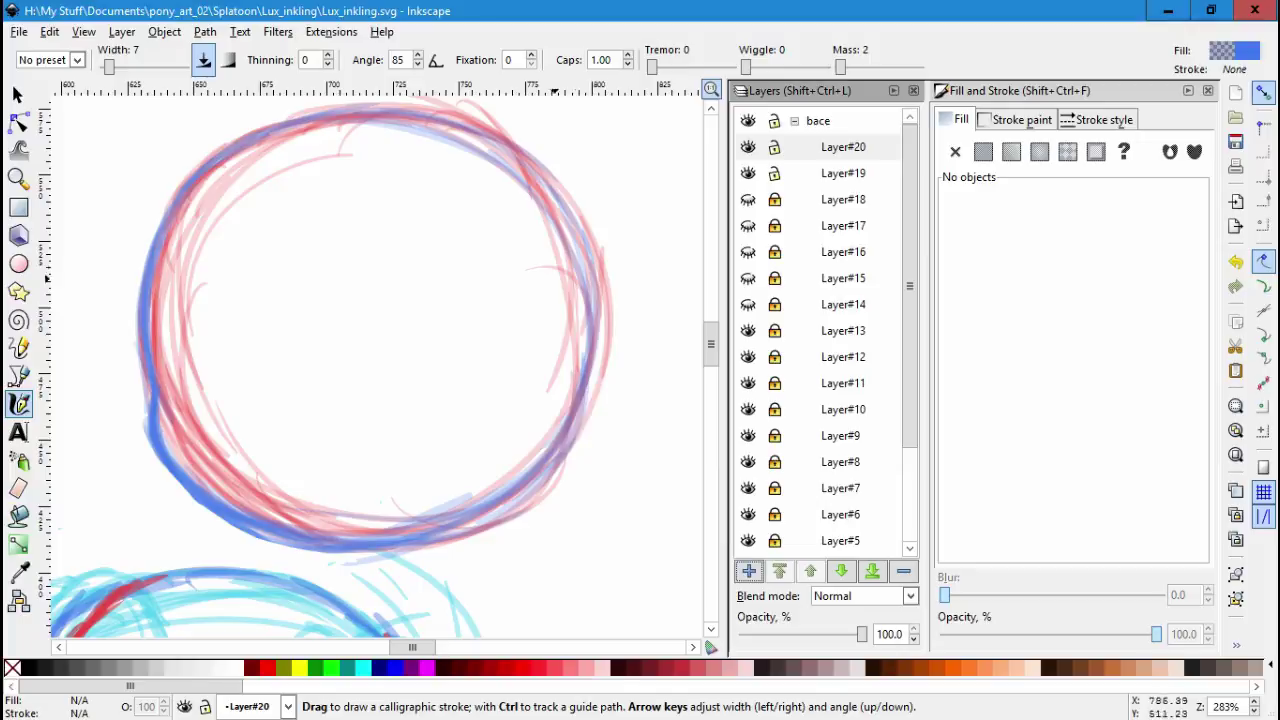
{"action": "mouse_move", "coordinate": [470, 225]}
{"action": "left_mouse_down"}
{"action": "mouse_move", "coordinate": [414, 270]}
{"action": "mouse_move", "coordinate": [565, 308]}
{"action": "mouse_move", "coordinate": [515, 392]}
{"action": "mouse_move", "coordinate": [430, 400]}
{"action": "left_mouse_up"}
{"action": "key", "text": "ctrl+z"}
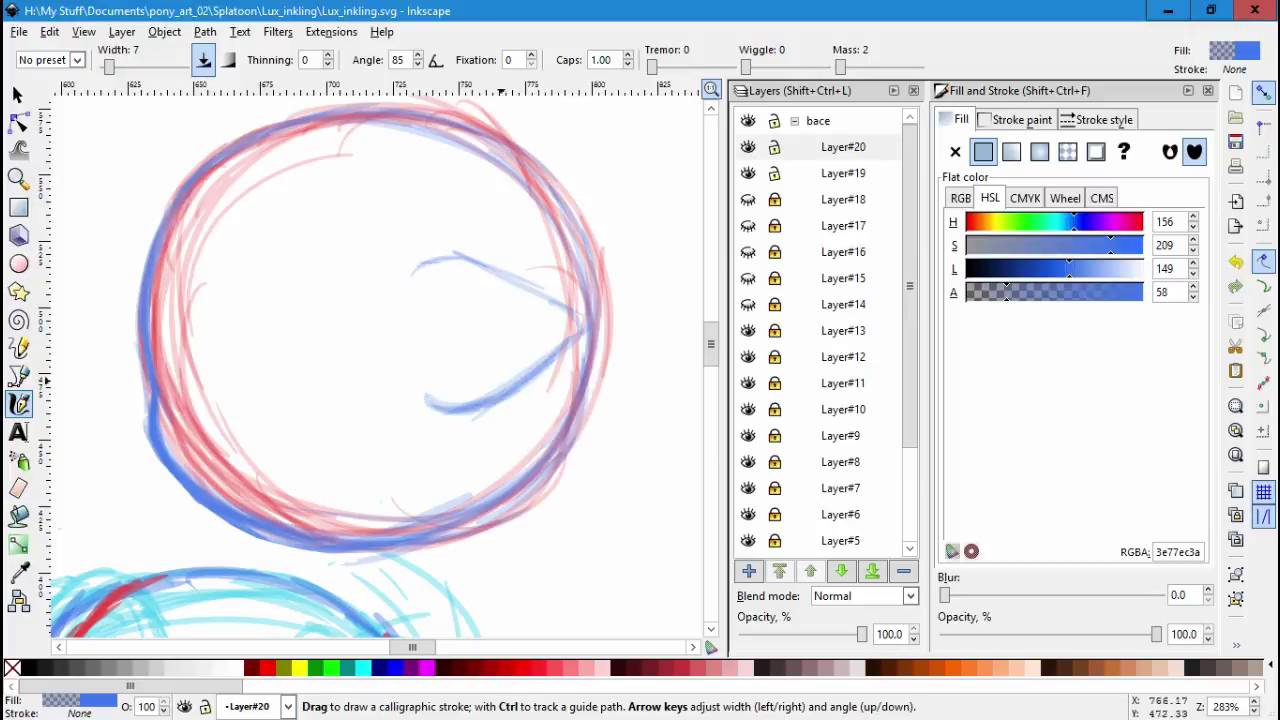
{"action": "left_click_drag", "start_coordinate": [590, 312], "coordinate": [480, 402]}
{"action": "left_click_drag", "start_coordinate": [460, 265], "coordinate": [562, 306]}
{"action": "left_click_drag", "start_coordinate": [428, 304], "coordinate": [488, 312]}
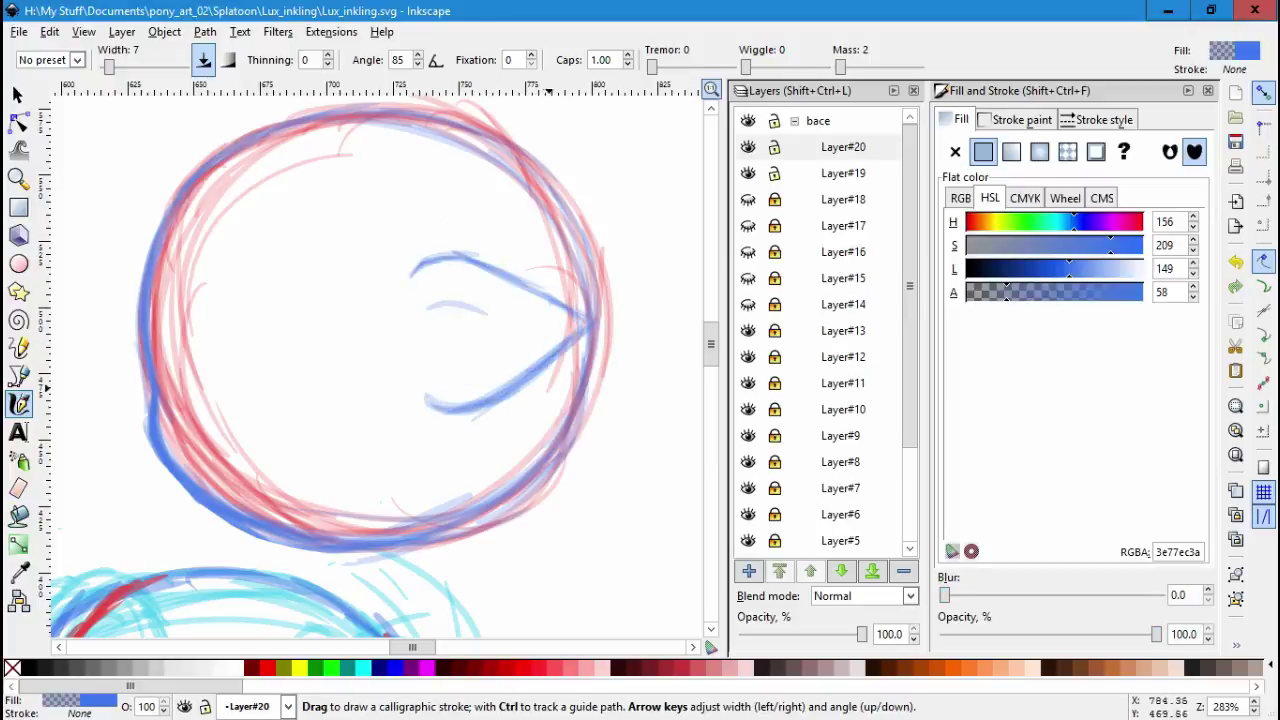
{"action": "left_click_drag", "start_coordinate": [548, 415], "coordinate": [575, 305]}
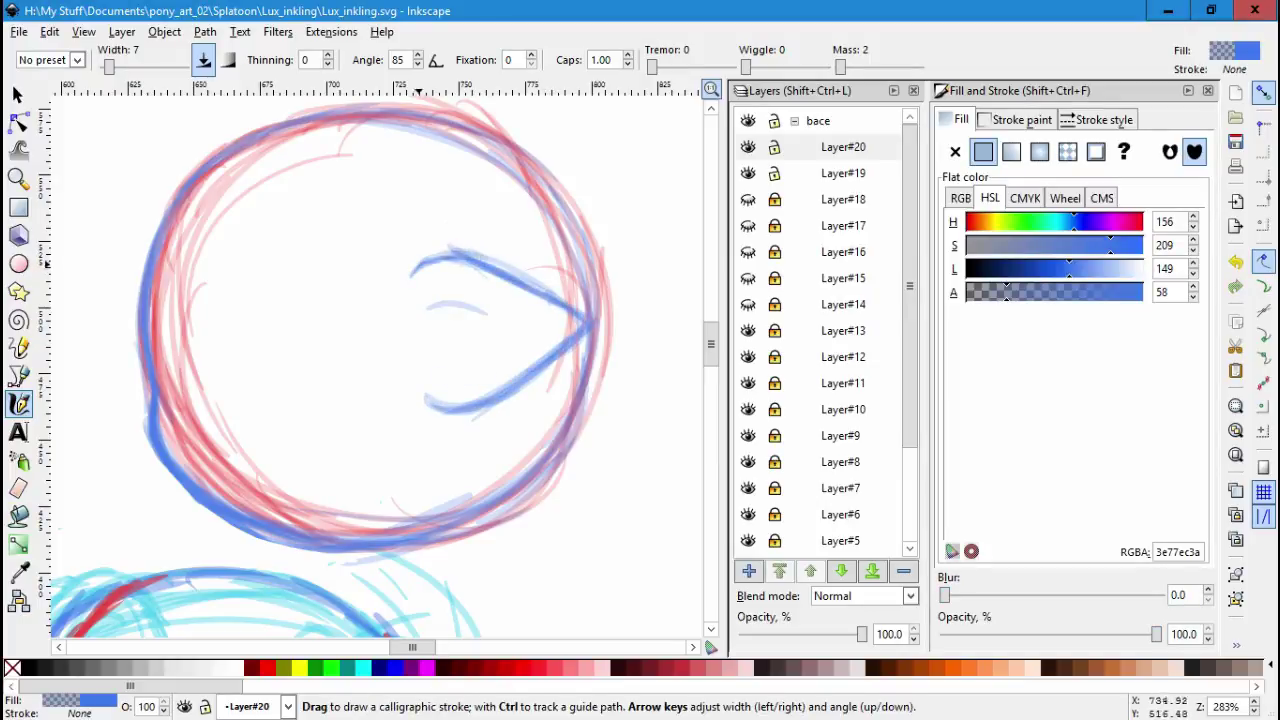
Delete the five old layers from Layer#18 down to Layer#14, keeping Layer#19 and Layer#20.
{"action": "left_click", "coordinate": [843, 199]}
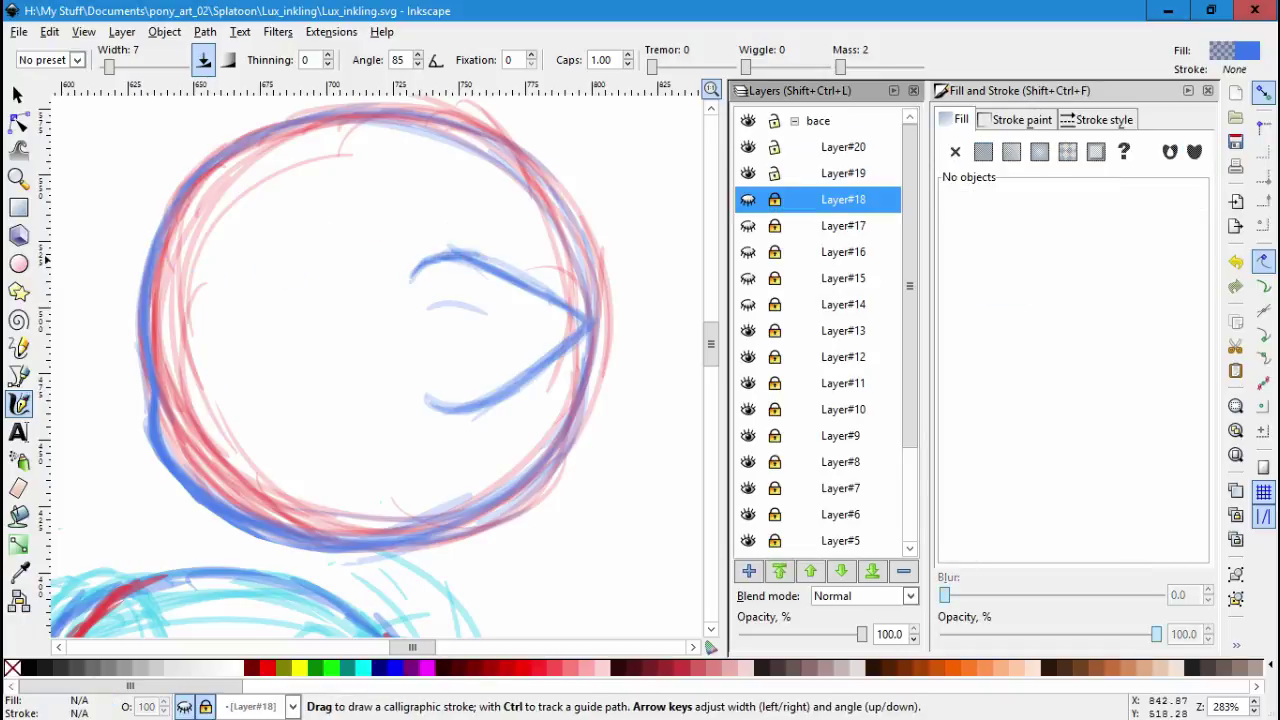
{"action": "left_click", "coordinate": [903, 570]}
{"action": "left_click", "coordinate": [903, 570]}
{"action": "left_click", "coordinate": [903, 570]}
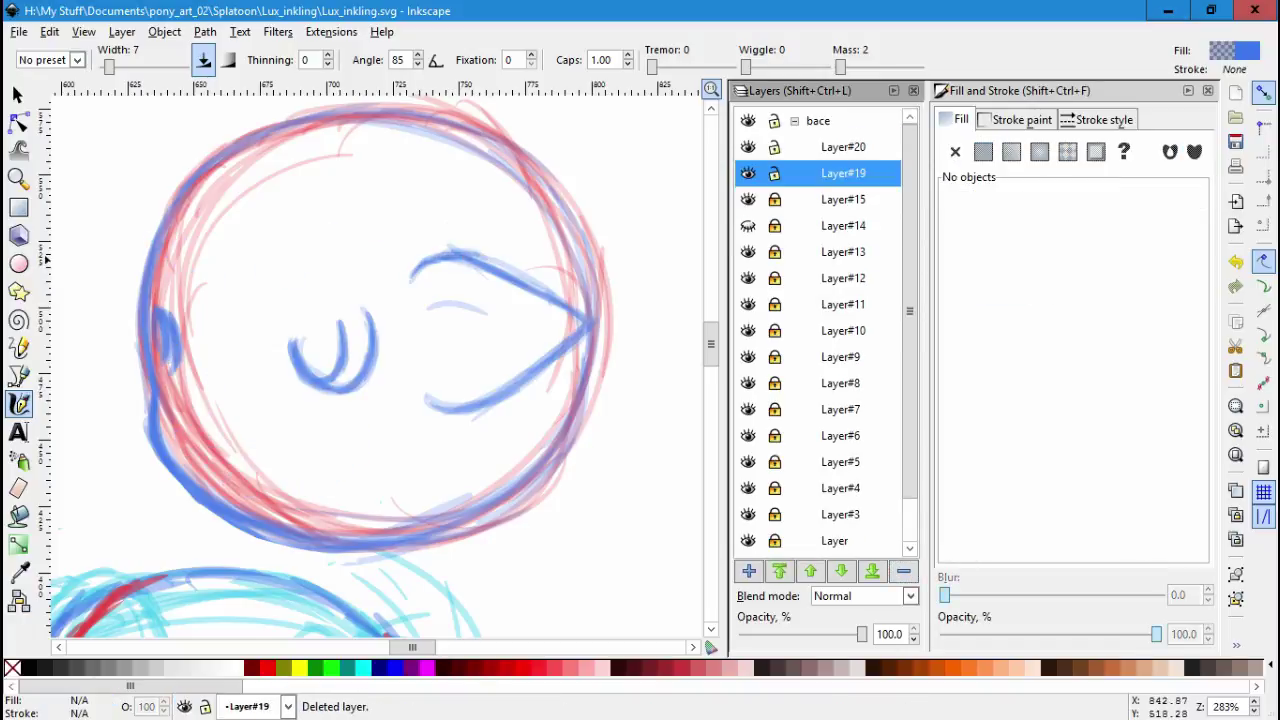
{"action": "left_click", "coordinate": [903, 570]}
{"action": "left_click", "coordinate": [903, 570]}
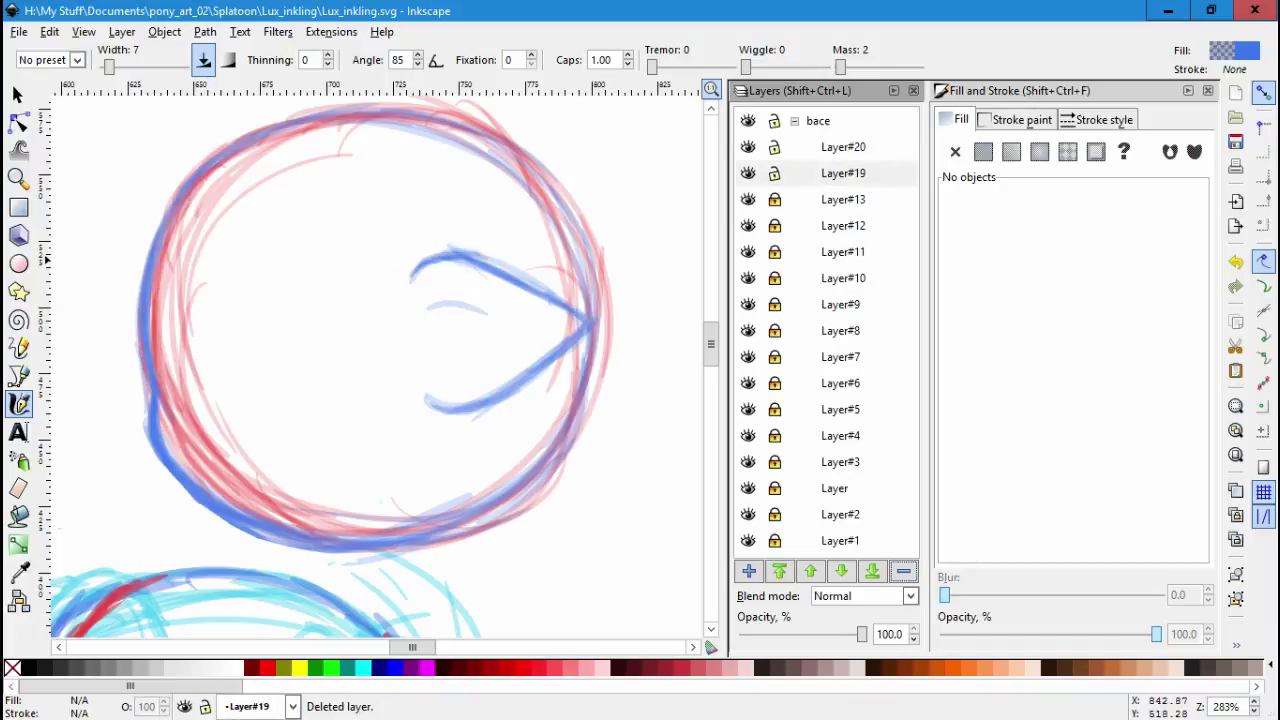
Add a new layer on top and sketch the near eye's slanted oval outline in blue calligraphic strokes in front of the ear.
{"action": "left_click", "coordinate": [749, 571]}
{"action": "key", "text": "Return"}
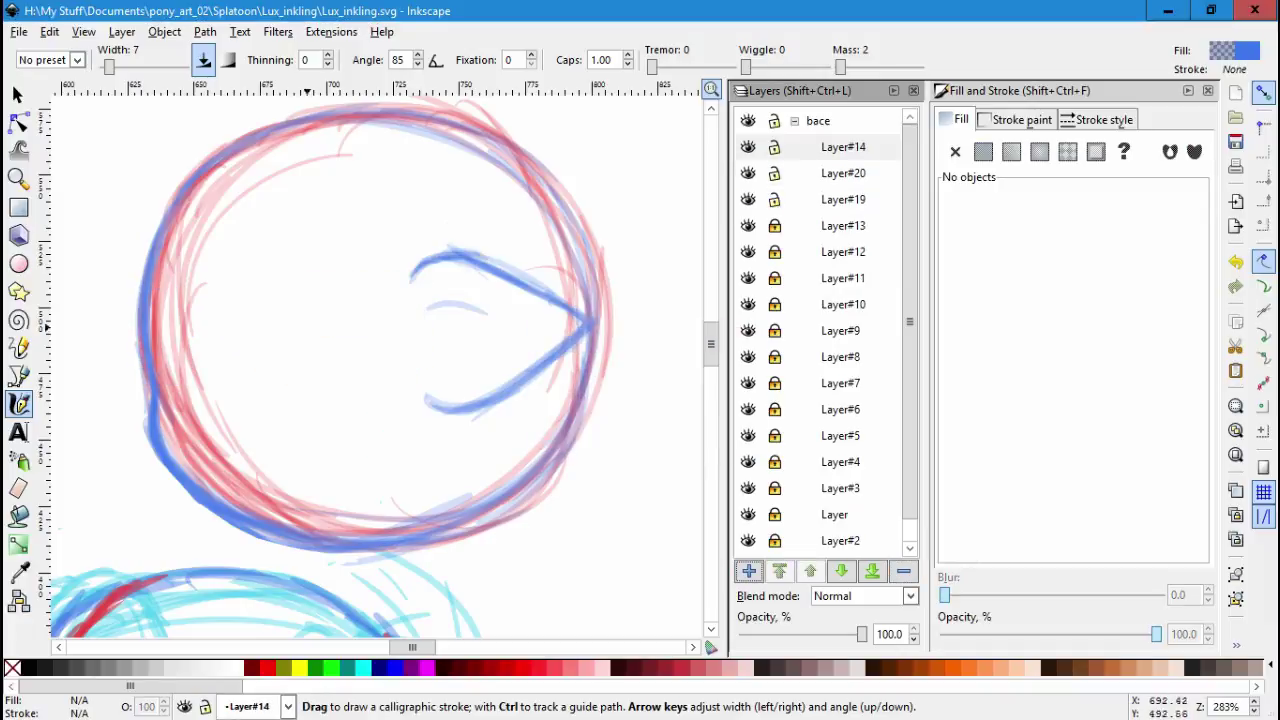
{"action": "scroll", "coordinate": [272, 350], "scroll_direction": "up", "scroll_amount": 1, "text": "ctrl"}
{"action": "mouse_move", "coordinate": [207, 341]}
{"action": "left_mouse_down"}
{"action": "mouse_move", "coordinate": [300, 281]}
{"action": "mouse_move", "coordinate": [398, 286]}
{"action": "left_mouse_up"}
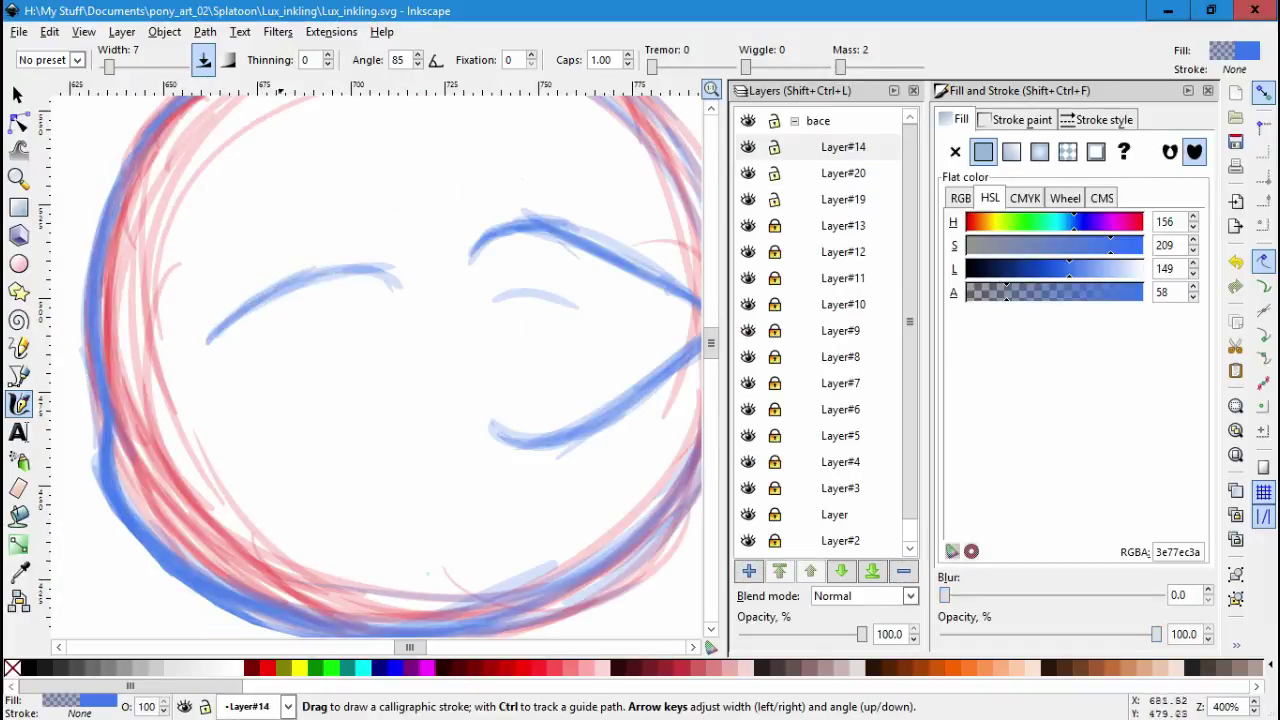
{"action": "mouse_move", "coordinate": [208, 335]}
{"action": "left_mouse_down"}
{"action": "mouse_move", "coordinate": [226, 394]}
{"action": "mouse_move", "coordinate": [390, 328]}
{"action": "left_mouse_up"}
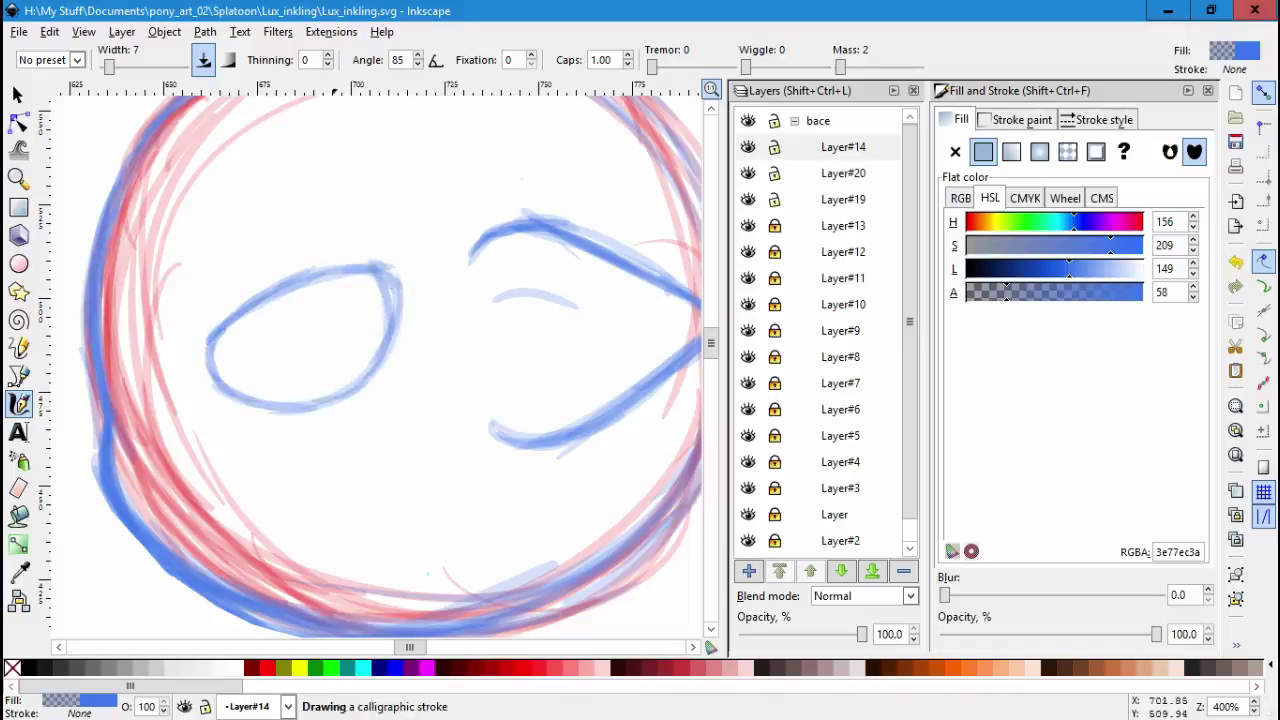
Thicken the back edge of the near eye's outline and sketch the curved iris hanging from its upper lid.
{"action": "left_click_drag", "start_coordinate": [372, 266], "coordinate": [352, 362]}
{"action": "left_click_drag", "start_coordinate": [238, 355], "coordinate": [222, 331]}
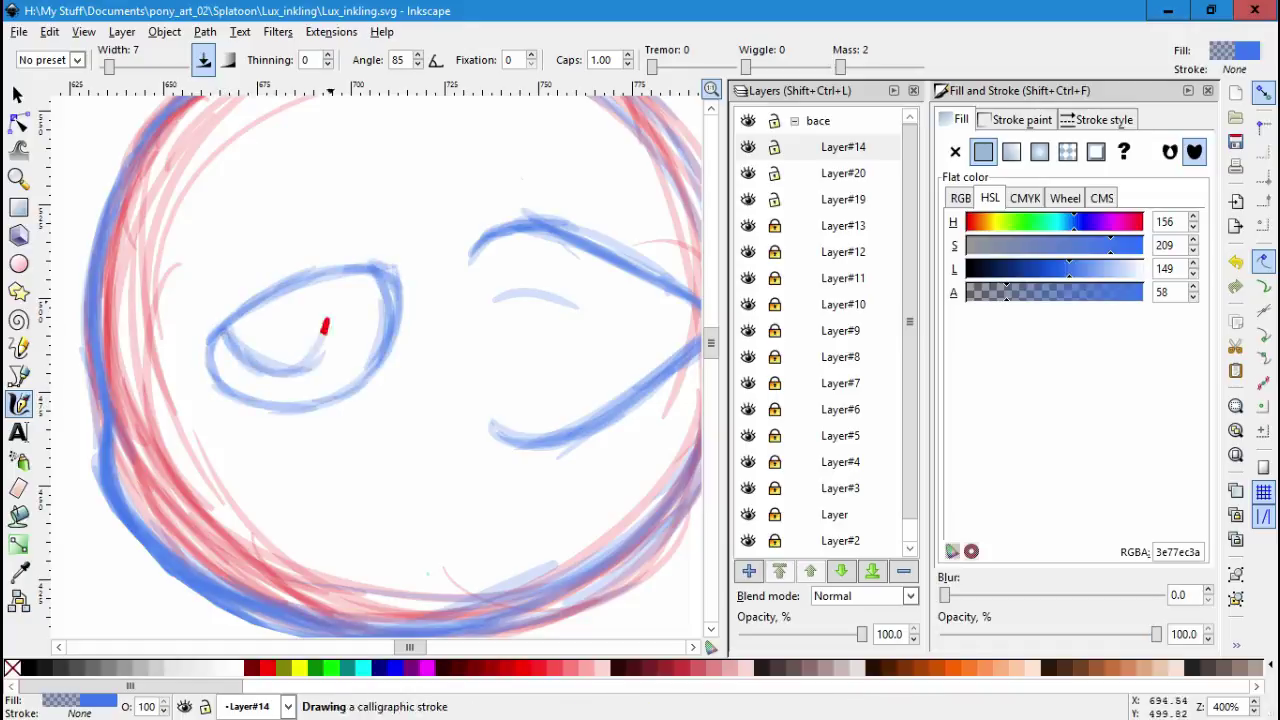
{"action": "mouse_move", "coordinate": [330, 310]}
{"action": "left_mouse_down"}
{"action": "mouse_move", "coordinate": [325, 352]}
{"action": "mouse_move", "coordinate": [264, 372]}
{"action": "left_mouse_up"}
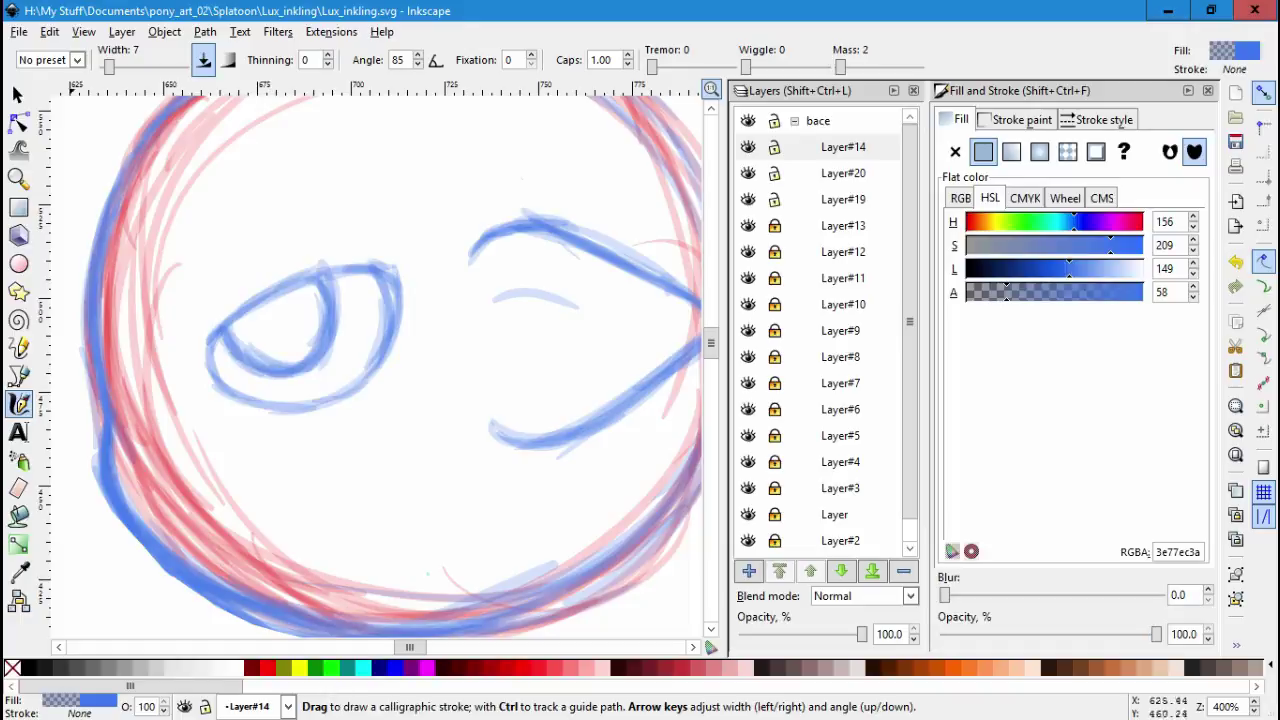
Select the near iris strokes, move them to a new layer above Layer#14, and hide Layer#14.
{"action": "key", "text": "s"}
{"action": "left_click_drag", "start_coordinate": [355, 378], "coordinate": [334, 348]}
{"action": "key", "text": "ctrl+a"}
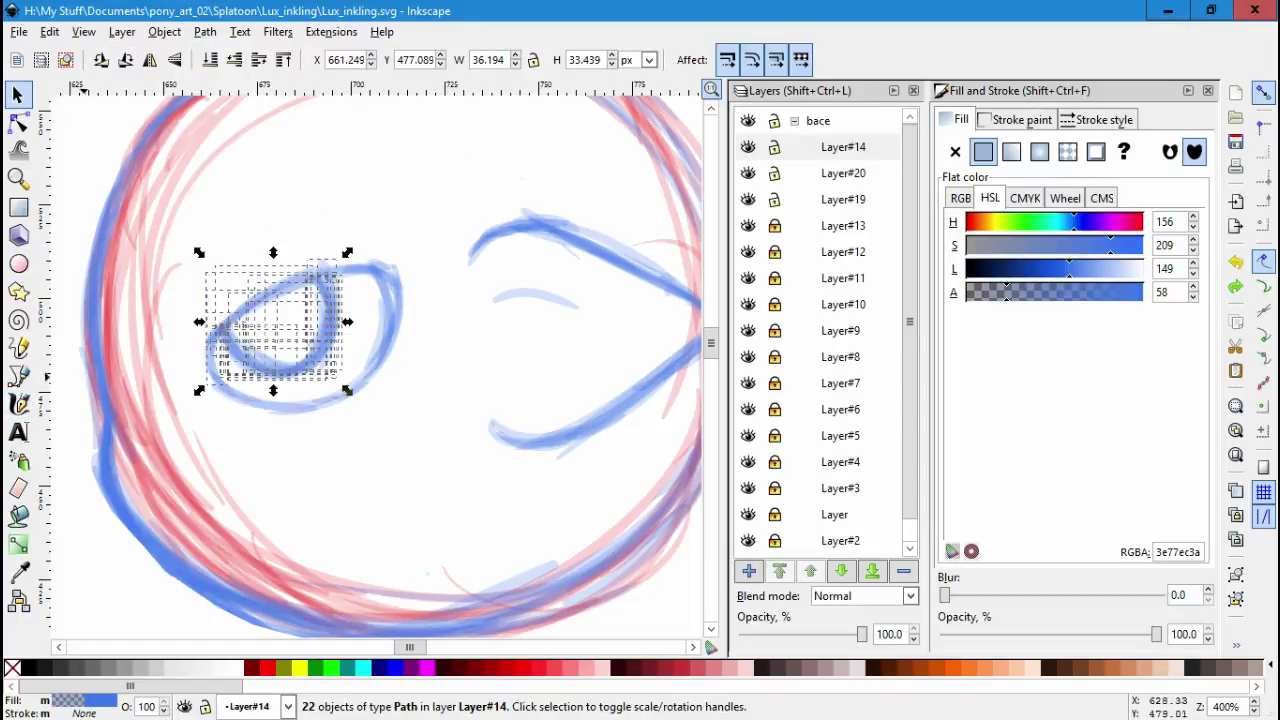
{"action": "key", "text": "ctrl+shift+n"}
{"action": "key", "text": "Return"}
{"action": "left_click_drag", "start_coordinate": [380, 420], "coordinate": [135, 100]}
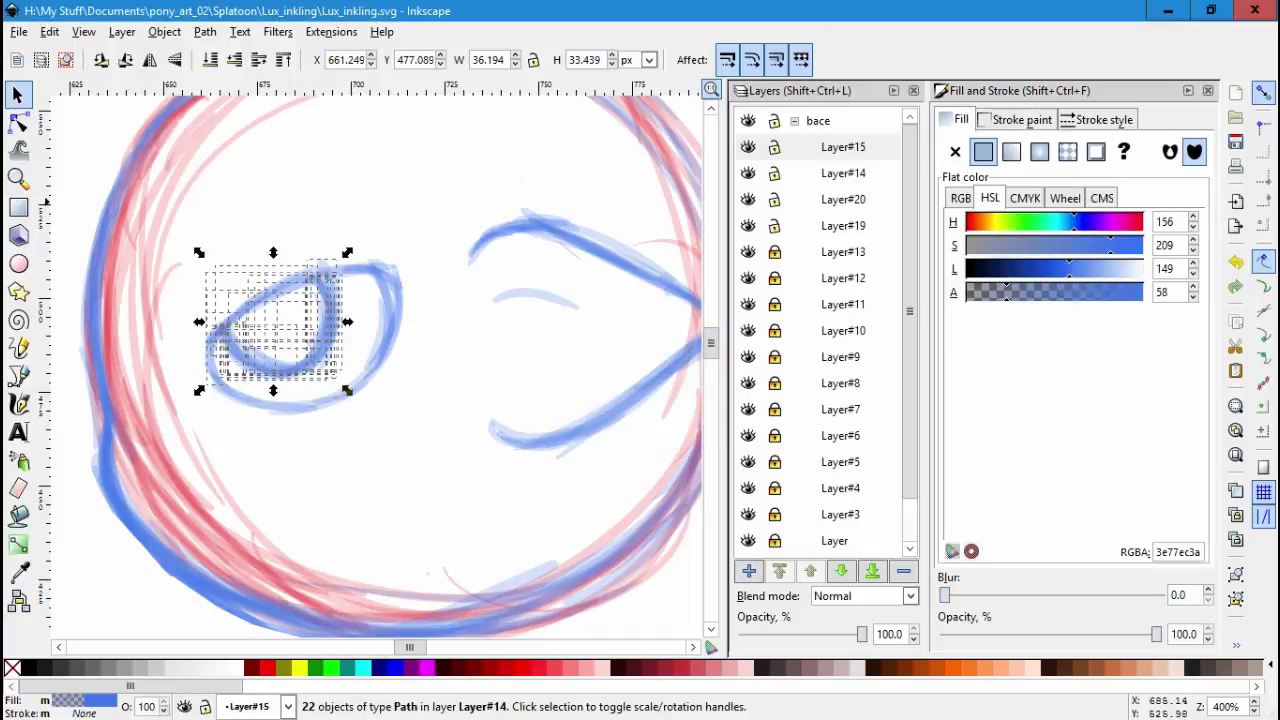
{"action": "left_click", "coordinate": [122, 31]}
{"action": "left_click", "coordinate": [186, 197]}
{"action": "left_click", "coordinate": [748, 173]}
{"action": "key", "text": "Escape"}
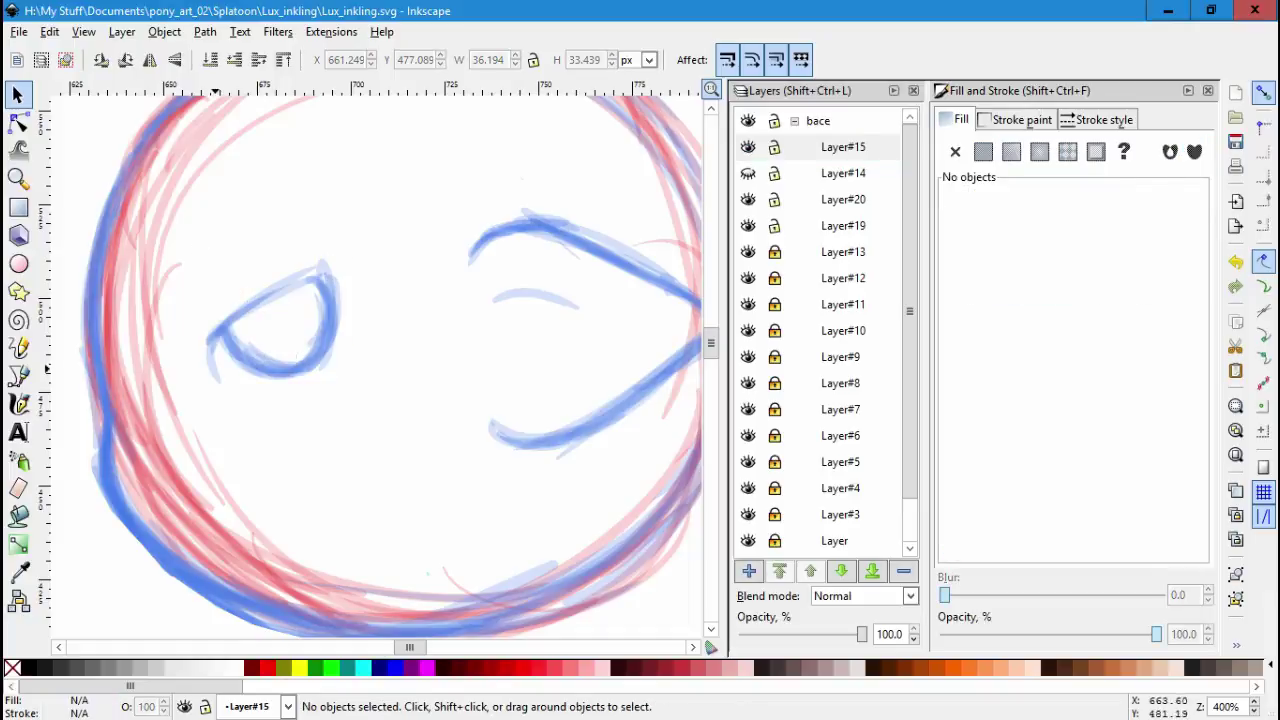
Move the upper-lid outline strokes picked up with the iris from Layer#15 back to Layer#14.
{"action": "left_click", "coordinate": [216, 365]}
{"action": "right_click", "coordinate": [216, 377]}
{"action": "left_click", "coordinate": [122, 31]}
{"action": "key", "text": "Escape"}
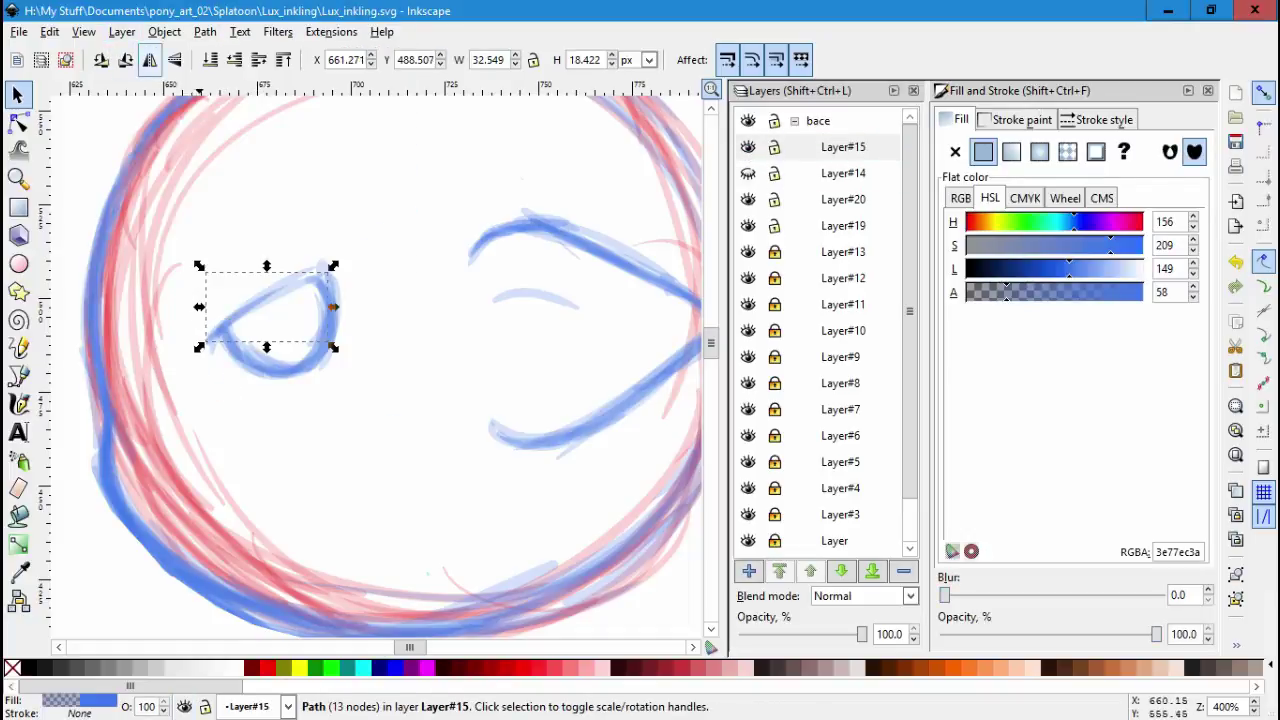
{"action": "left_click", "coordinate": [122, 31]}
{"action": "left_click", "coordinate": [186, 200]}
{"action": "left_click", "coordinate": [122, 31]}
{"action": "left_click", "coordinate": [186, 177]}
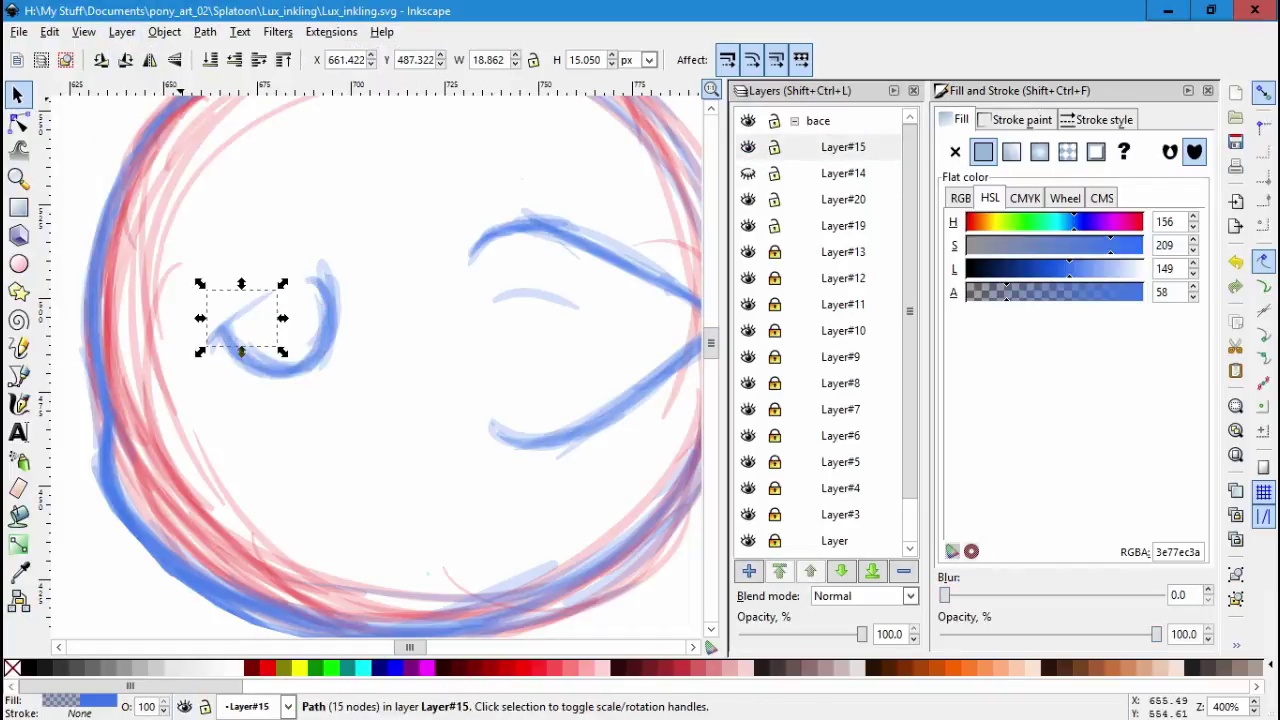
{"action": "left_click", "coordinate": [122, 31]}
{"action": "left_click", "coordinate": [186, 197]}
{"action": "left_click", "coordinate": [228, 343]}
{"action": "left_click", "coordinate": [194, 297]}
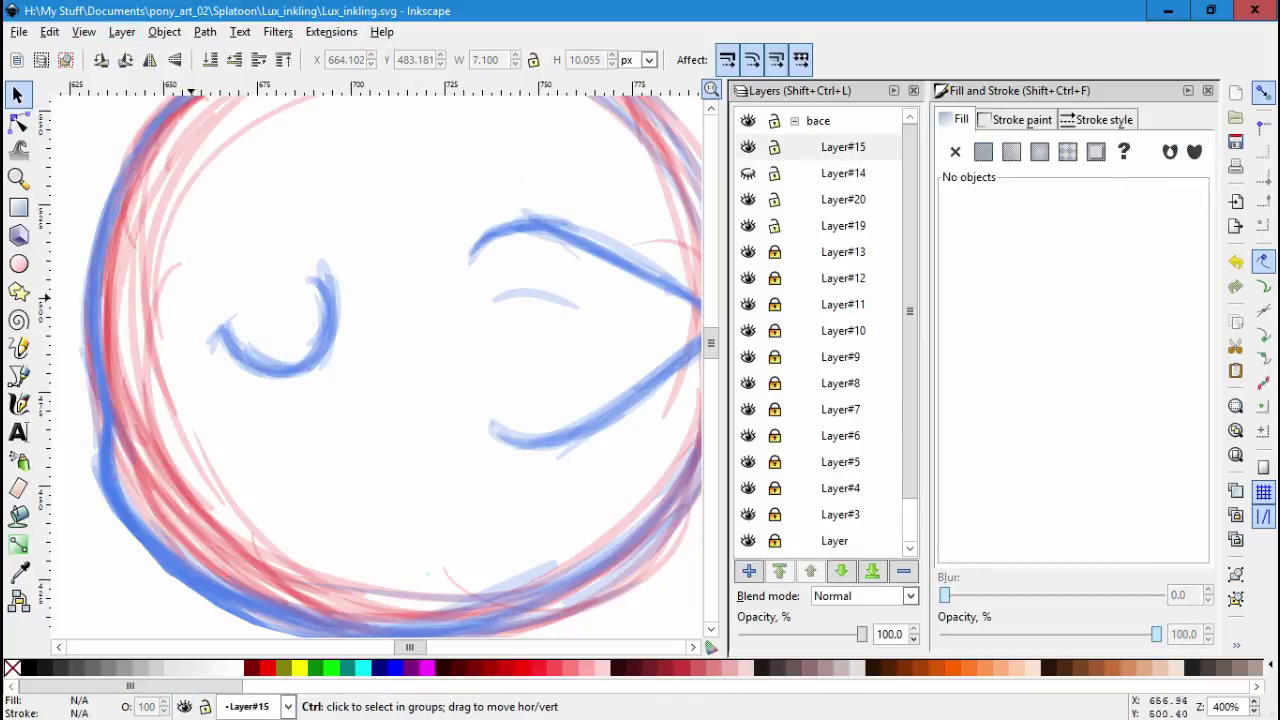
Move the leftover outline strokes at the near eye's front corner back to Layer#14 and show that layer again.
{"action": "scroll", "coordinate": [208, 331], "scroll_direction": "up", "scroll_amount": 4}
{"action": "left_click", "coordinate": [255, 350]}
{"action": "left_click", "coordinate": [122, 31]}
{"action": "left_click", "coordinate": [186, 149]}
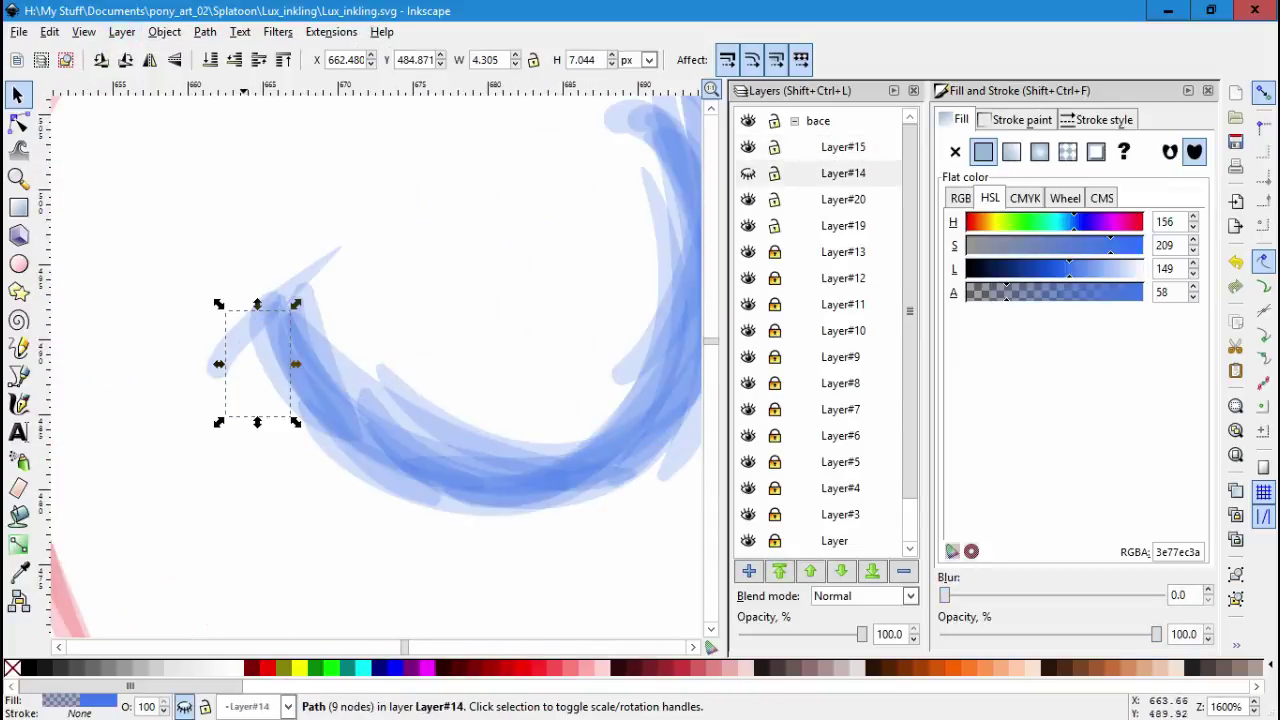
{"action": "left_click", "coordinate": [122, 31]}
{"action": "left_click", "coordinate": [186, 197]}
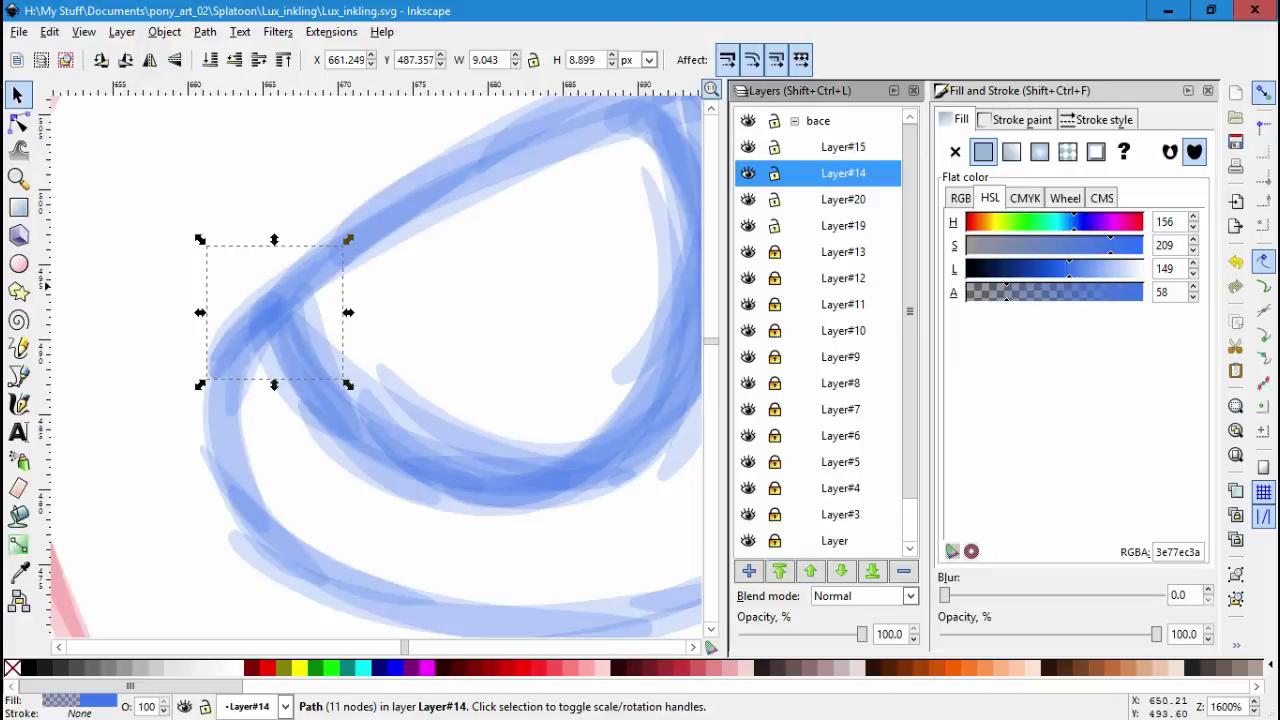
{"action": "left_click", "coordinate": [18, 403]}
{"action": "scroll", "coordinate": [440, 327], "scroll_direction": "down", "scroll_amount": 5}
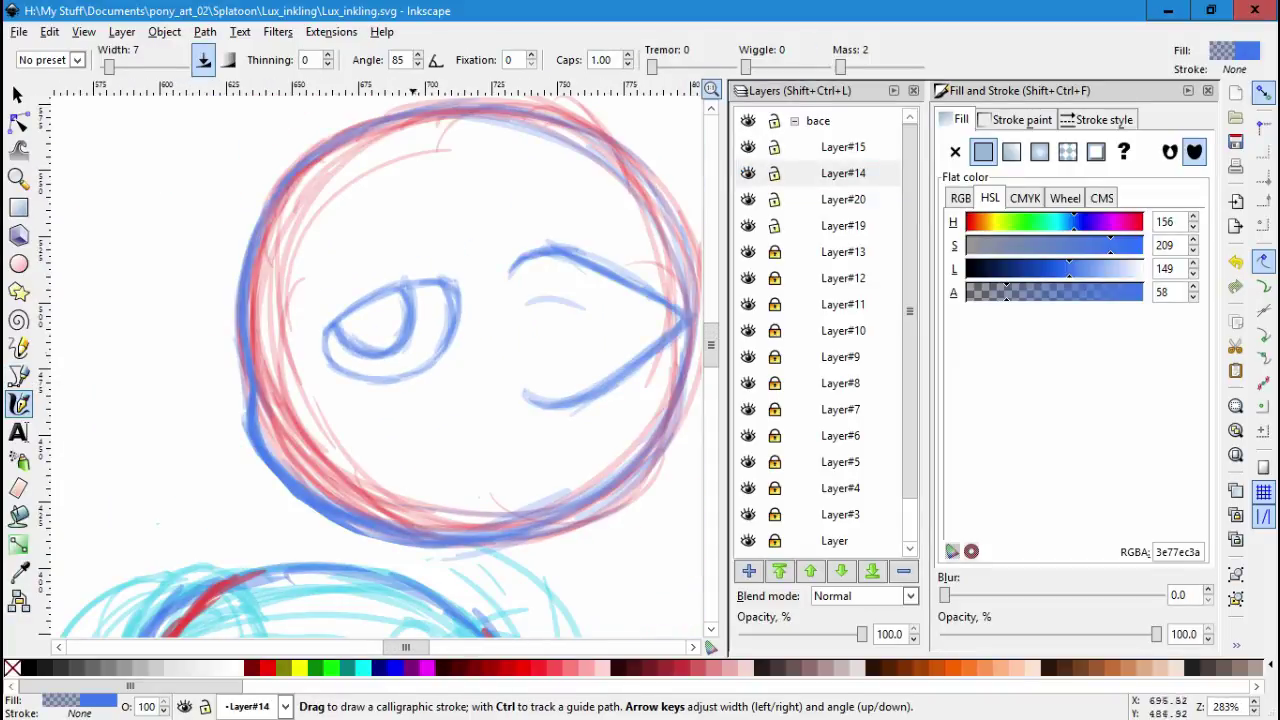
{"action": "scroll", "coordinate": [440, 380], "scroll_direction": "up", "scroll_amount": 1, "text": "ctrl"}
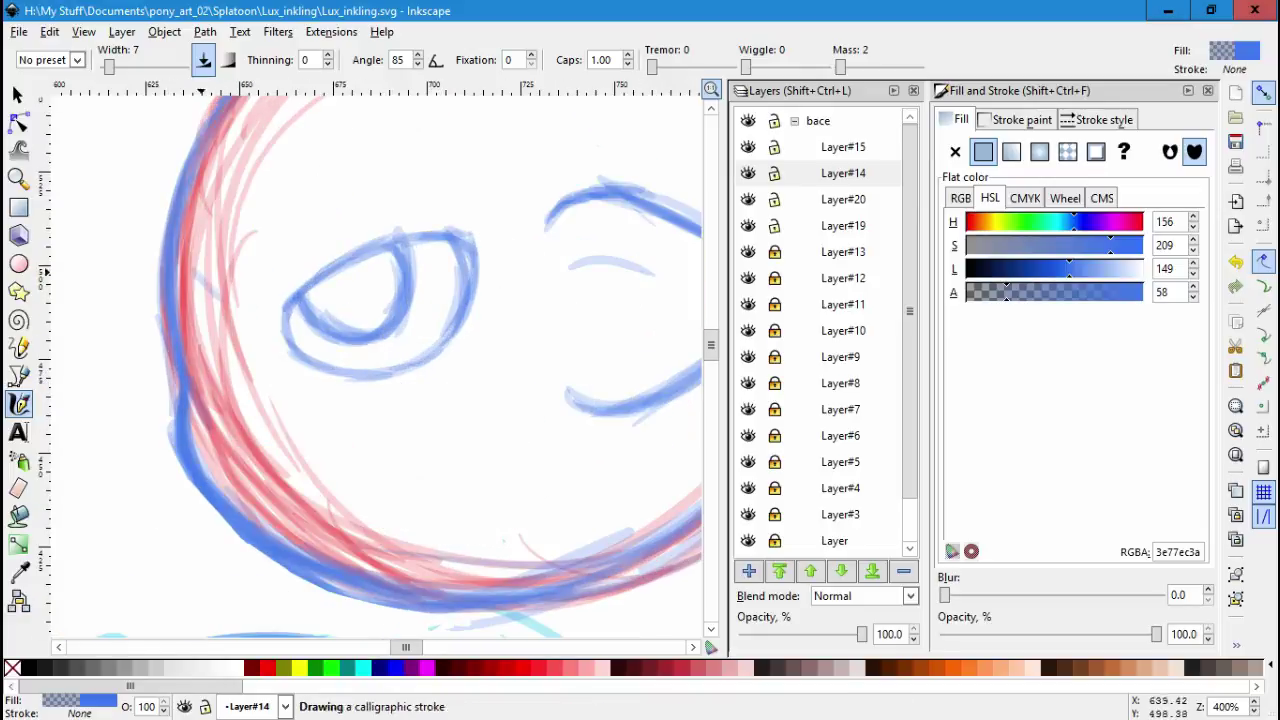
{"action": "key", "text": "ctrl+z"}
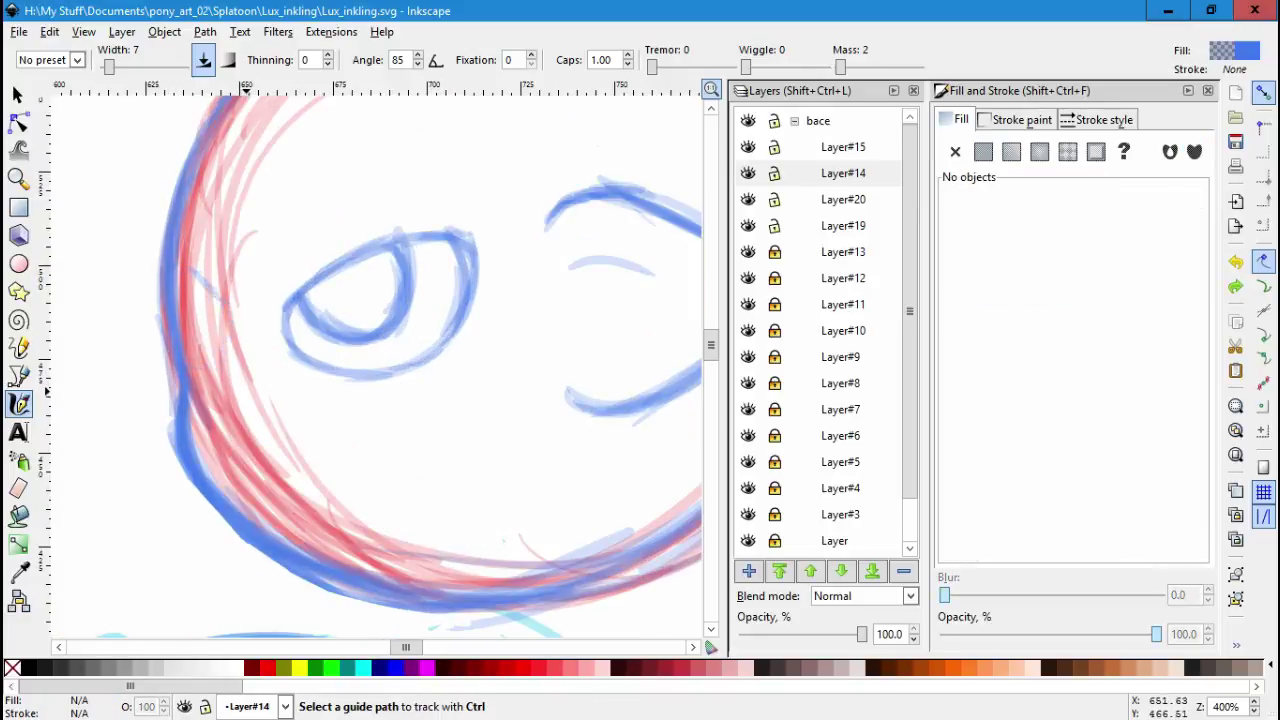
Try to make the far eye by squeezing a copy of the near eye's outline strokes against the front edge of the face.
{"action": "left_click", "coordinate": [843, 173]}
{"action": "left_click", "coordinate": [17, 94]}
{"action": "left_click_drag", "start_coordinate": [262, 212], "coordinate": [540, 395]}
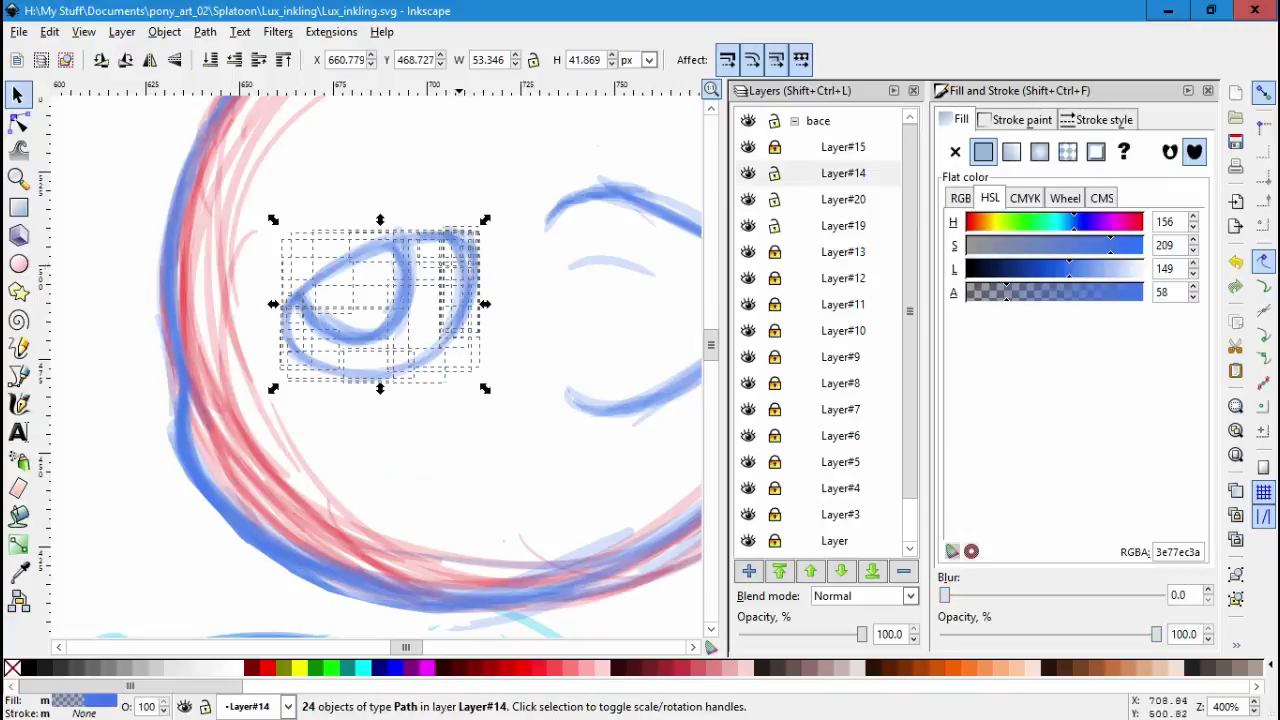
{"action": "left_click_drag", "start_coordinate": [529, 306], "coordinate": [194, 304]}
{"action": "left_click_drag", "start_coordinate": [237, 214], "coordinate": [500, 395]}
{"action": "key", "text": "Escape"}
{"action": "key", "text": "ctrl+alt+a"}
{"action": "key", "text": "ctrl+z"}
{"action": "key", "text": "Escape"}
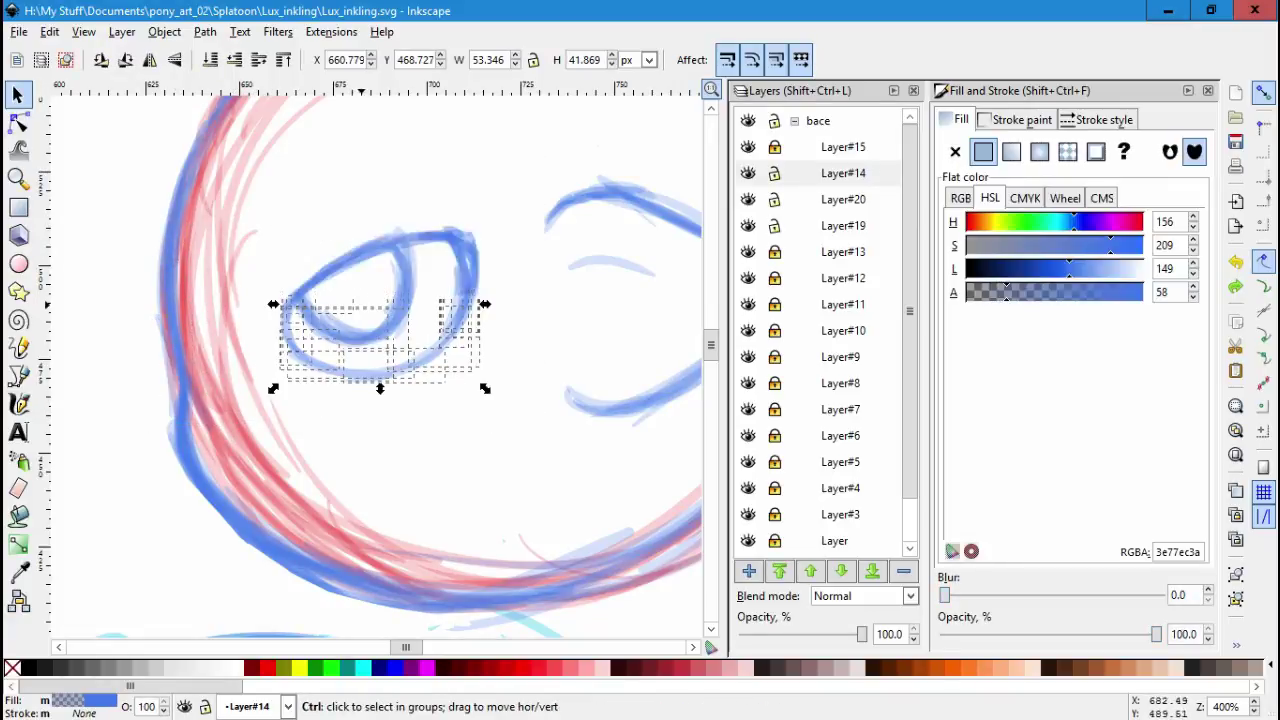
{"action": "left_click_drag", "start_coordinate": [486, 343], "coordinate": [172, 309]}
{"action": "left_click_drag", "start_coordinate": [214, 250], "coordinate": [212, 256]}
{"action": "left_click", "coordinate": [212, 256]}
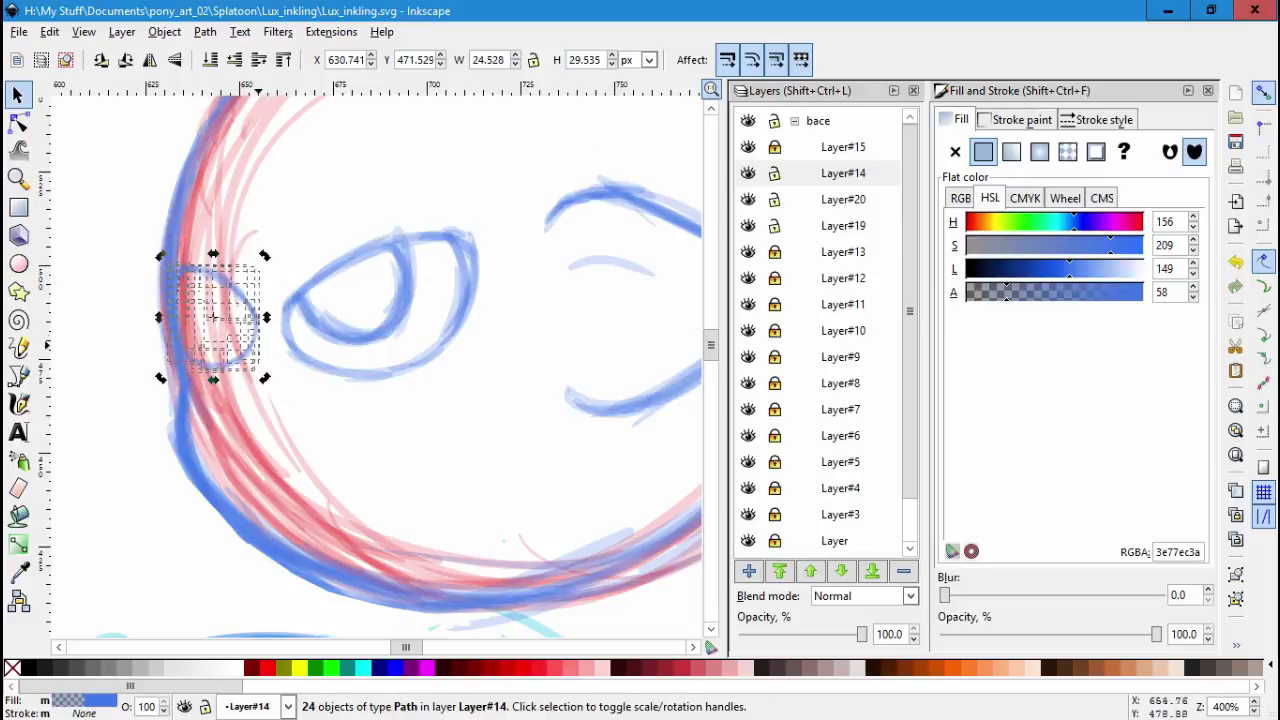
{"action": "left_click_drag", "start_coordinate": [262, 375], "coordinate": [80, 229]}
{"action": "key", "text": "Escape"}
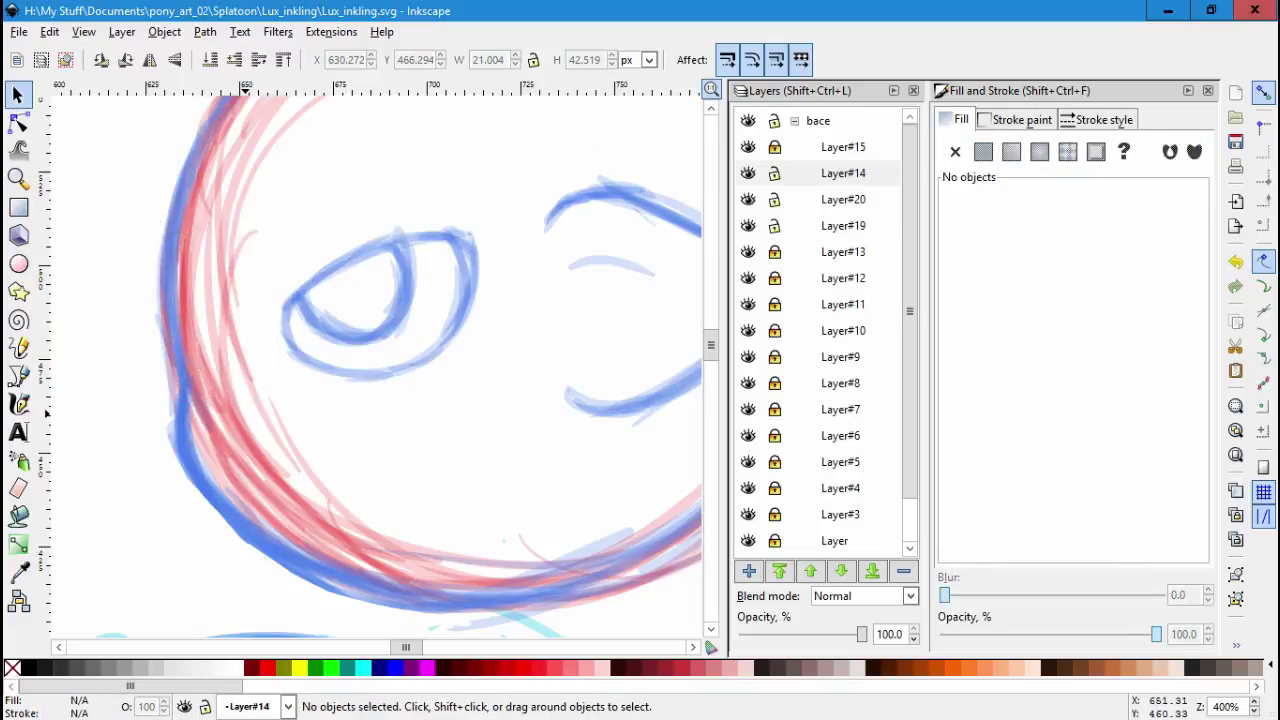
Sketch the far eye as a narrow curved outline against the front edge of the face on Layer#14 with calligraphic strokes.
{"action": "key", "text": "c"}
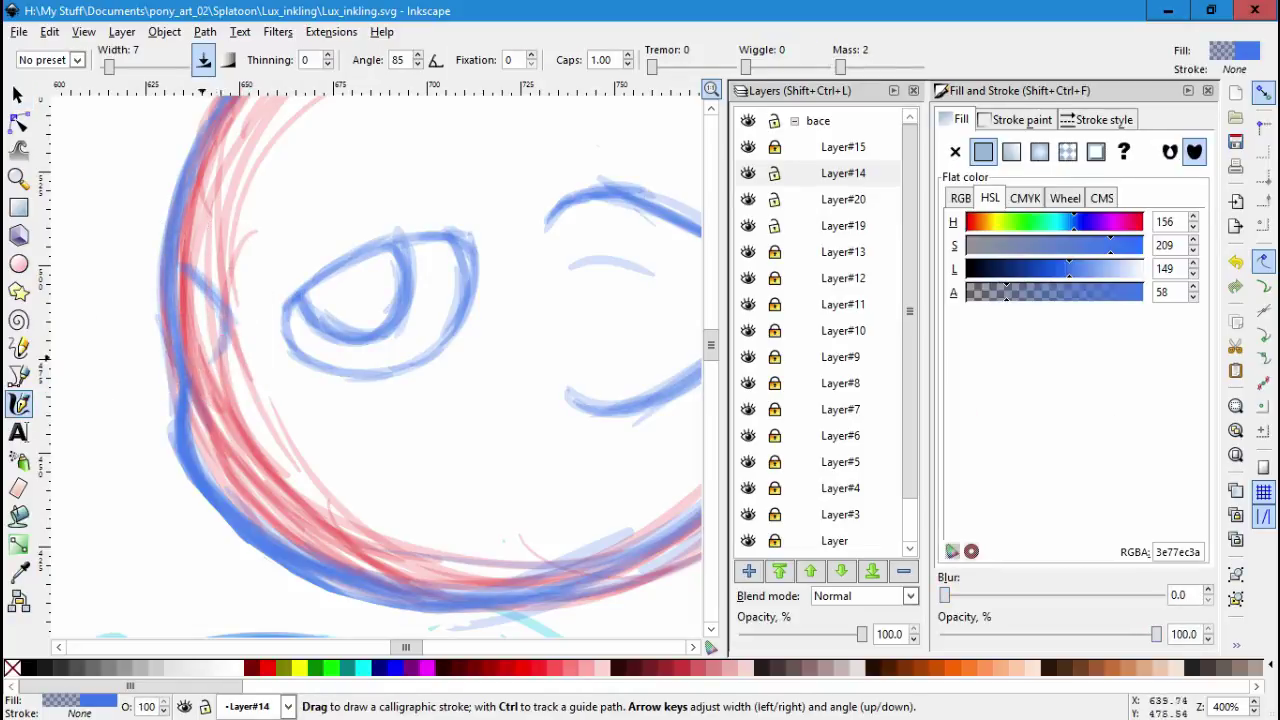
{"action": "left_click_drag", "start_coordinate": [203, 357], "coordinate": [175, 343]}
{"action": "left_click_drag", "start_coordinate": [177, 264], "coordinate": [199, 300]}
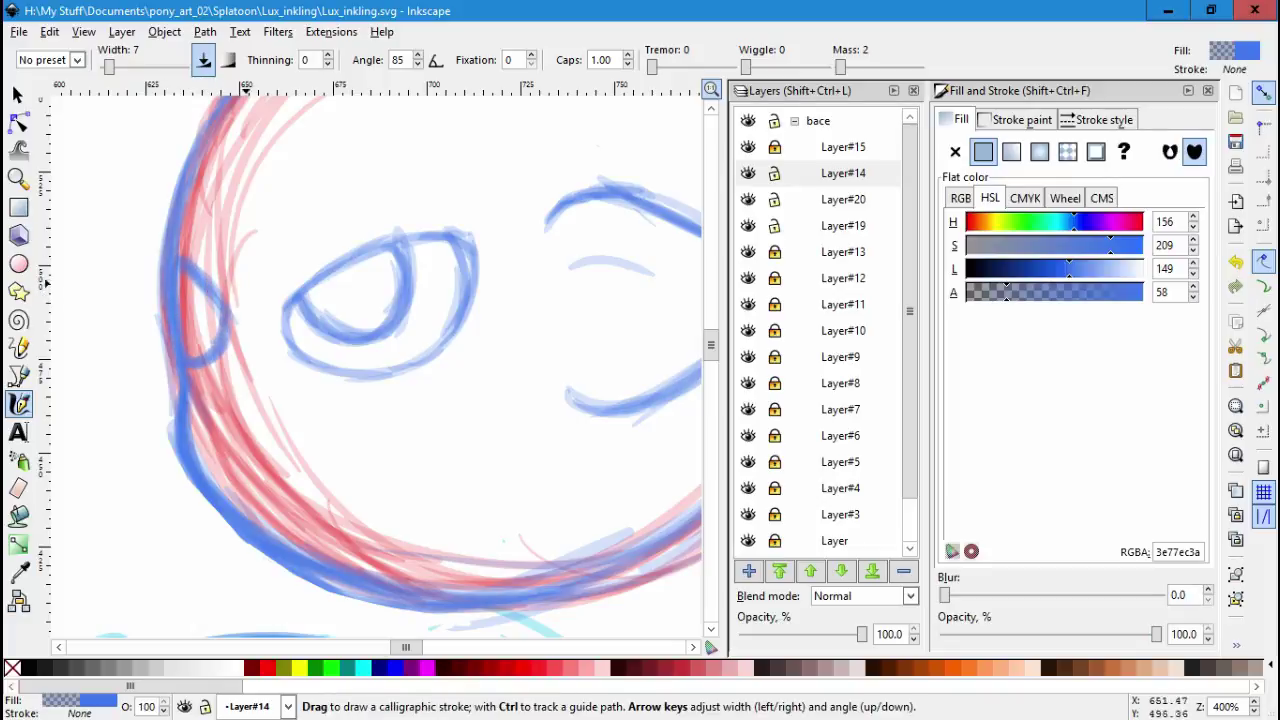
{"action": "left_click_drag", "start_coordinate": [186, 256], "coordinate": [217, 312]}
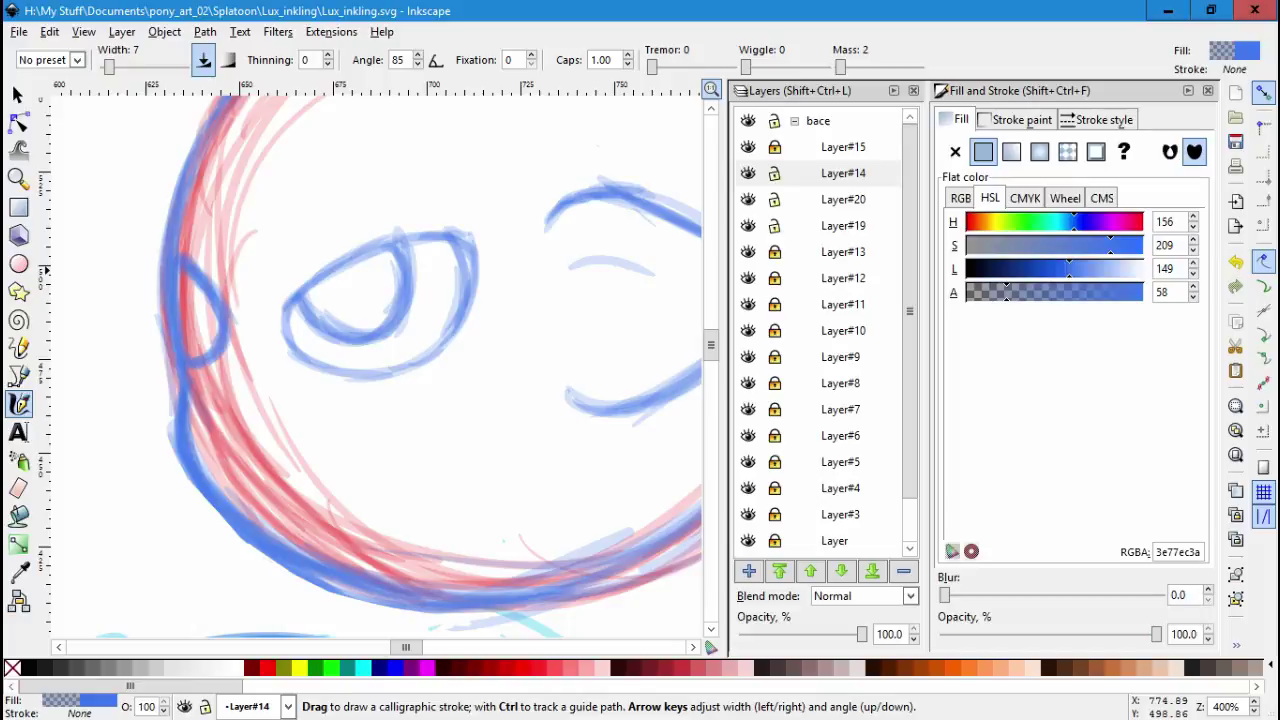
Lock every layer below Layer#14, and sketch the far eye's iris and thicken the near iris on Layer#15.
{"action": "left_click", "coordinate": [843, 173]}
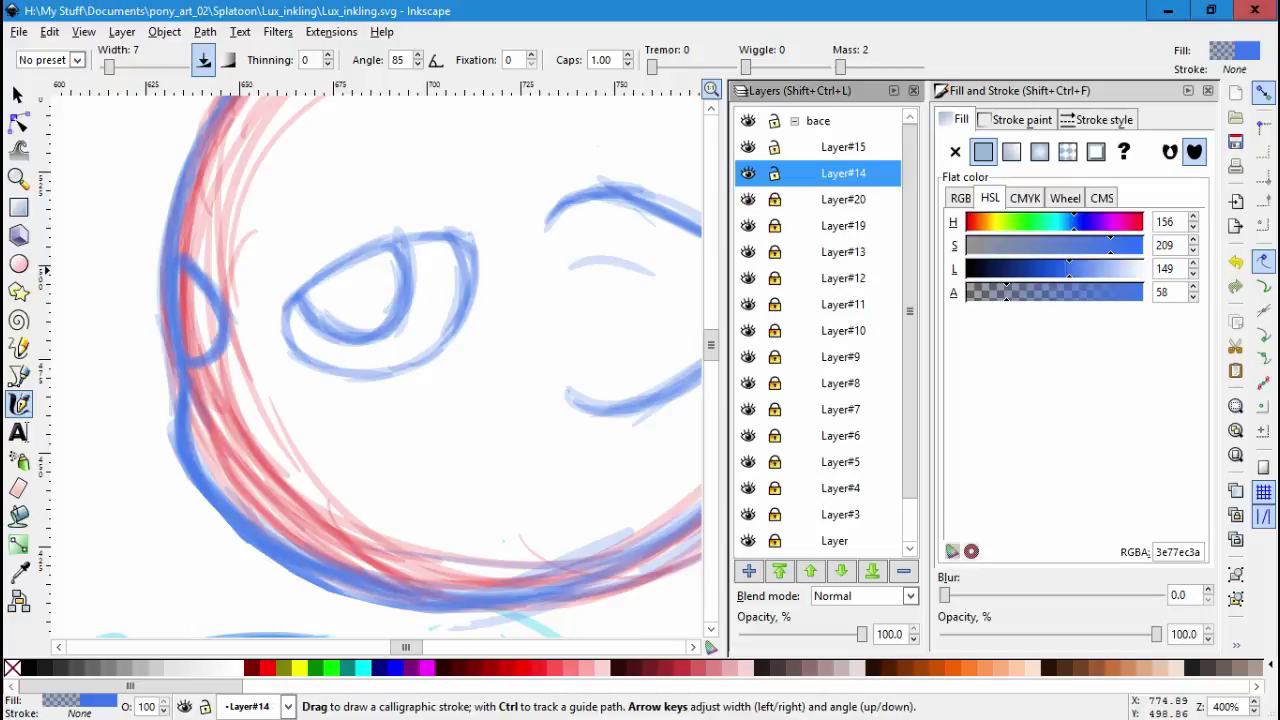
{"action": "left_click", "coordinate": [843, 147]}
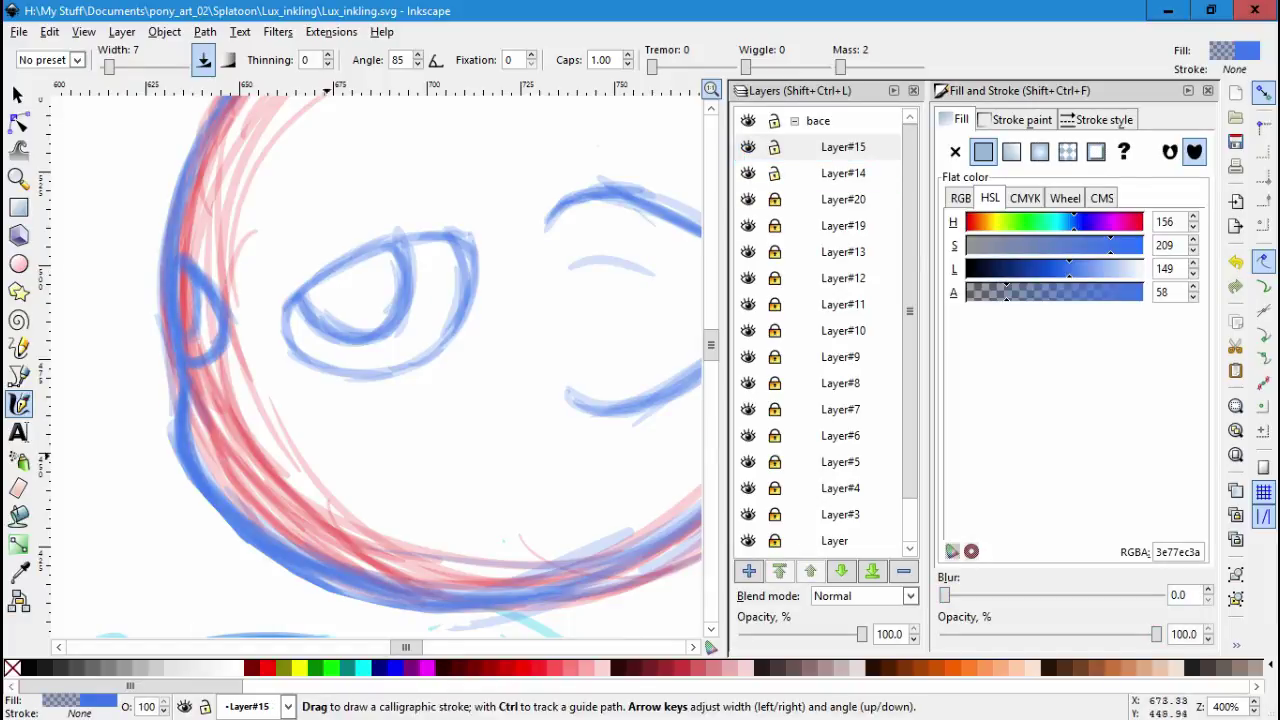
{"action": "mouse_move", "coordinate": [304, 309]}
{"action": "left_mouse_down"}
{"action": "mouse_move", "coordinate": [362, 288]}
{"action": "mouse_move", "coordinate": [344, 289]}
{"action": "mouse_move", "coordinate": [363, 318]}
{"action": "mouse_move", "coordinate": [336, 300]}
{"action": "left_mouse_up"}
{"action": "key", "text": "ctrl+z"}
{"action": "key", "text": "ctrl+z"}
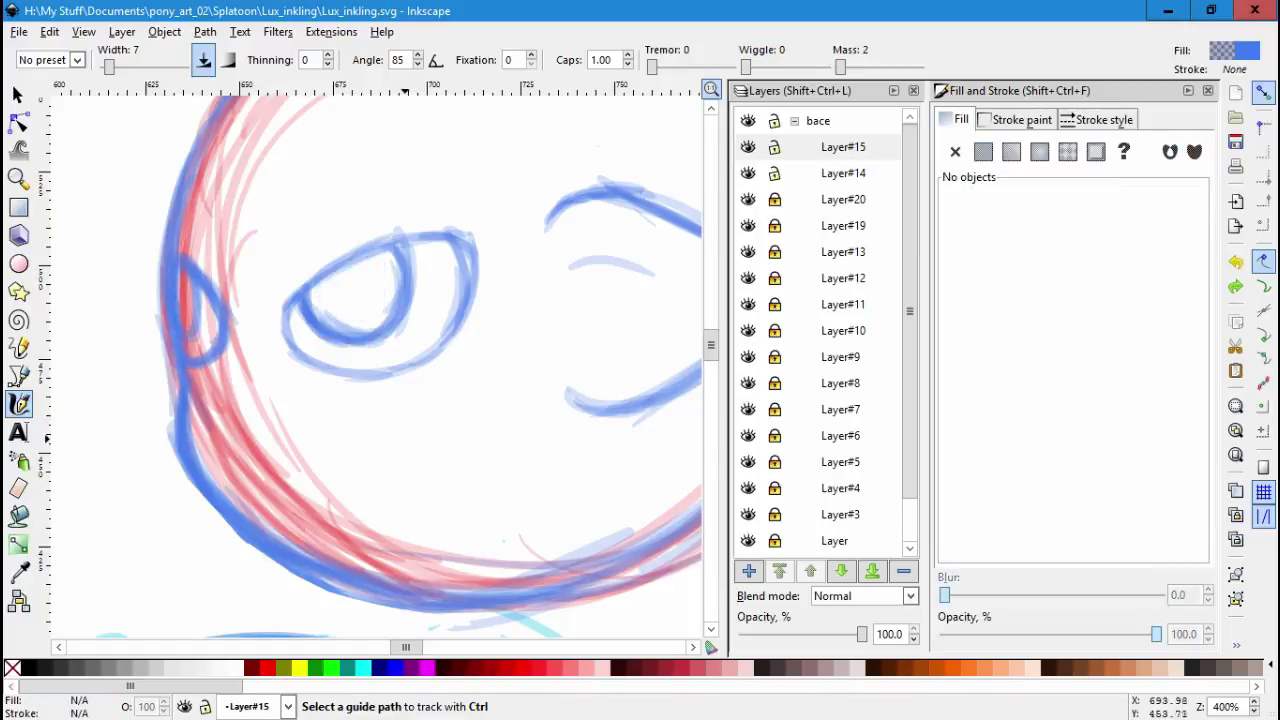
Add a new layer above Layer#15 and sketch the curved pupils inside both irises.
{"action": "key", "text": "ctrl+shift+n"}
{"action": "key", "text": "Return"}
{"action": "left_click_drag", "start_coordinate": [314, 300], "coordinate": [365, 255]}
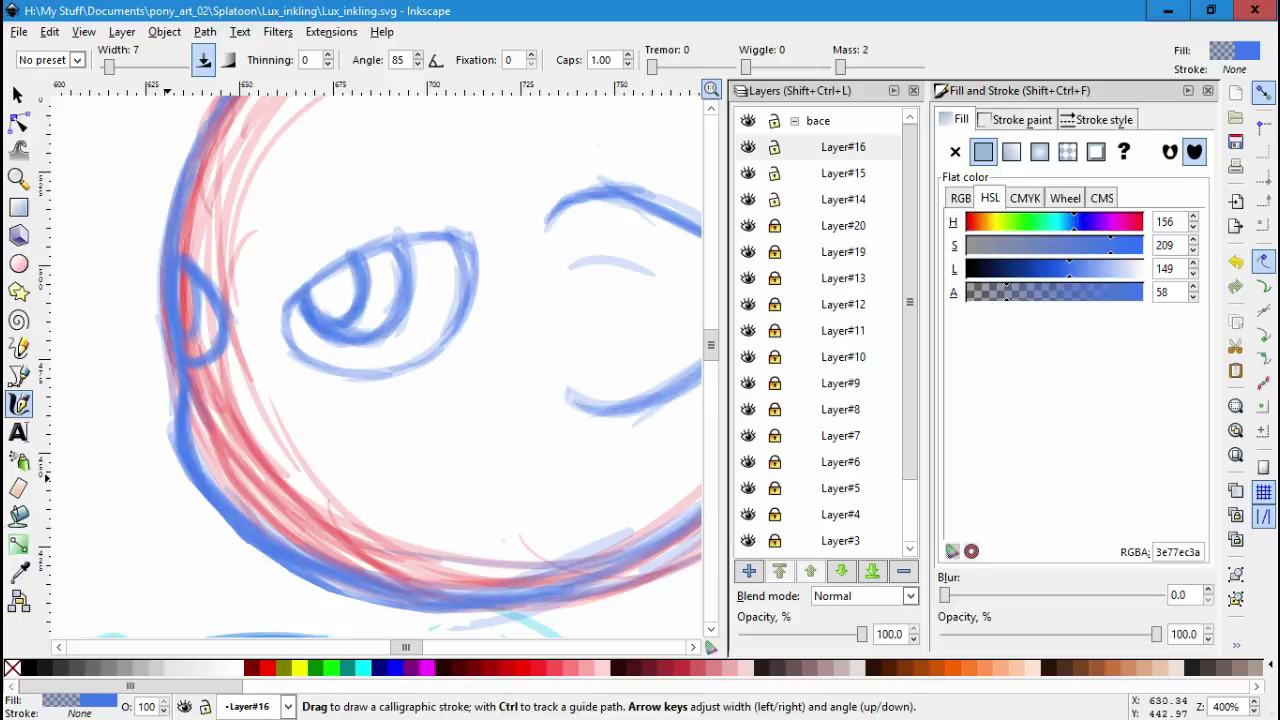
{"action": "left_click_drag", "start_coordinate": [183, 300], "coordinate": [175, 340]}
Select all the far eye's strokes and squash them from the top to about 29.4 px high.
{"action": "left_click", "coordinate": [843, 147]}
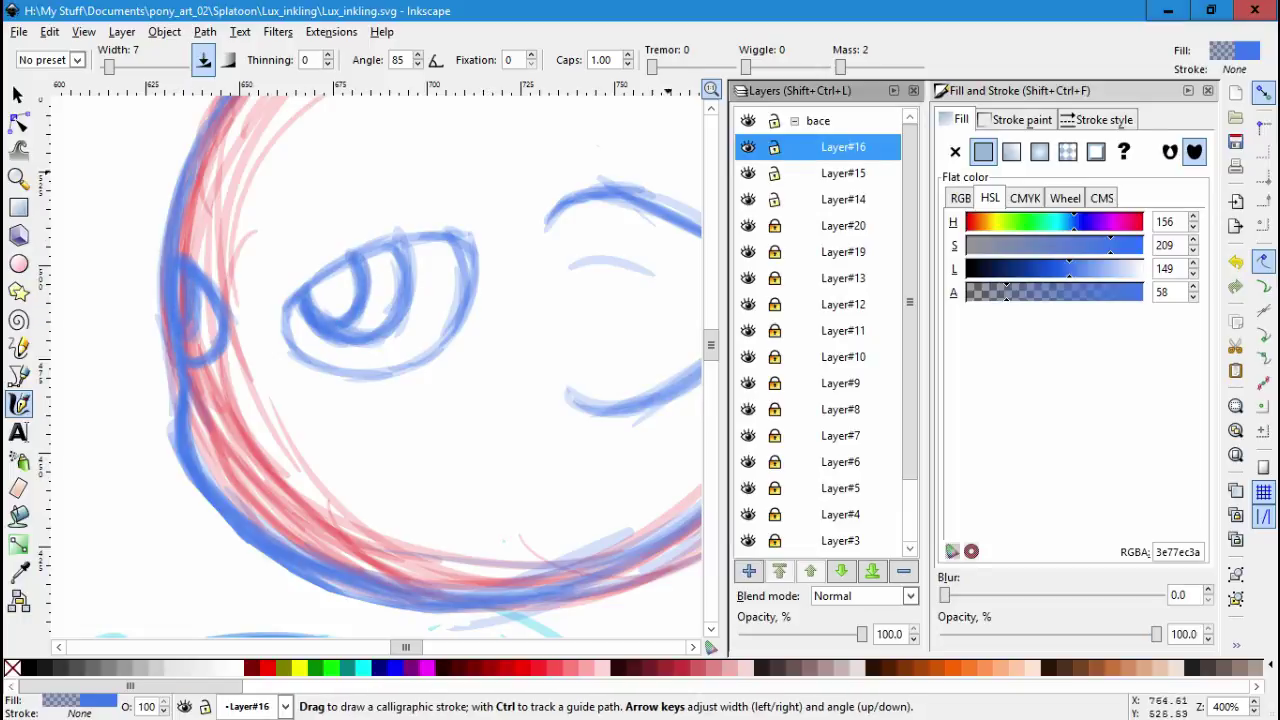
{"action": "key", "text": "s"}
{"action": "left_click_drag", "start_coordinate": [150, 235], "coordinate": [250, 378]}
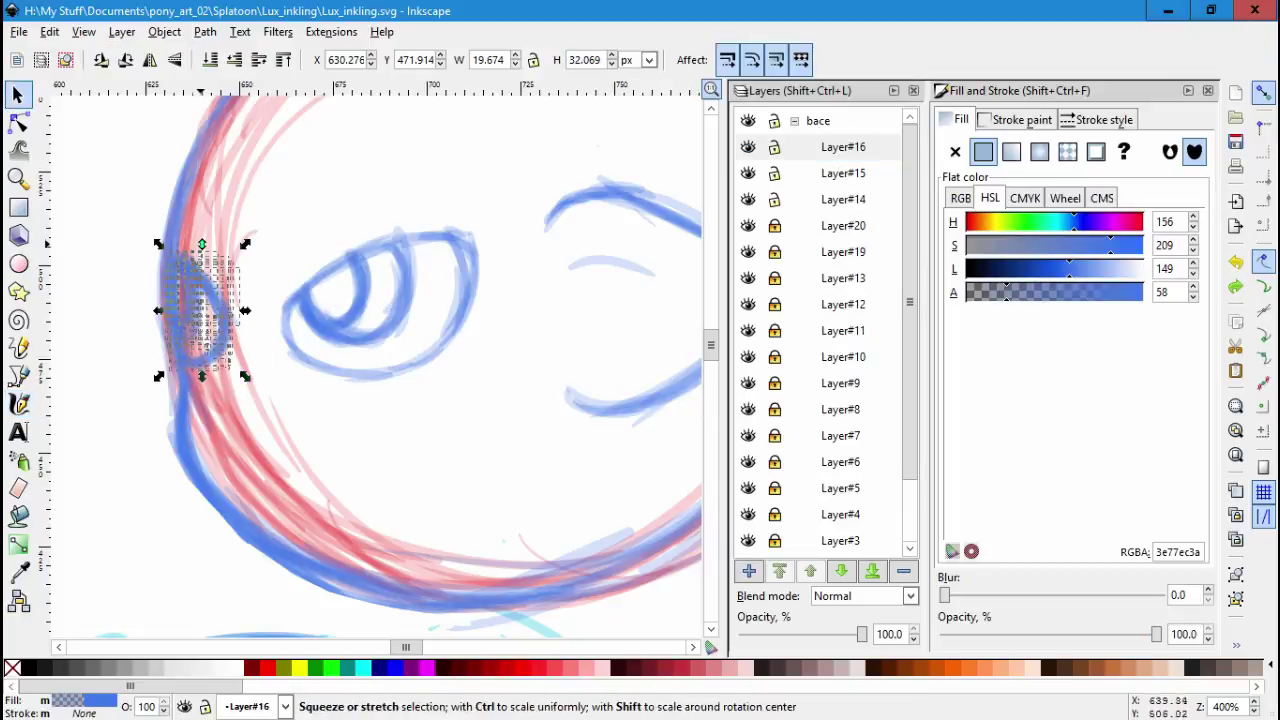
{"action": "key", "text": "Escape"}
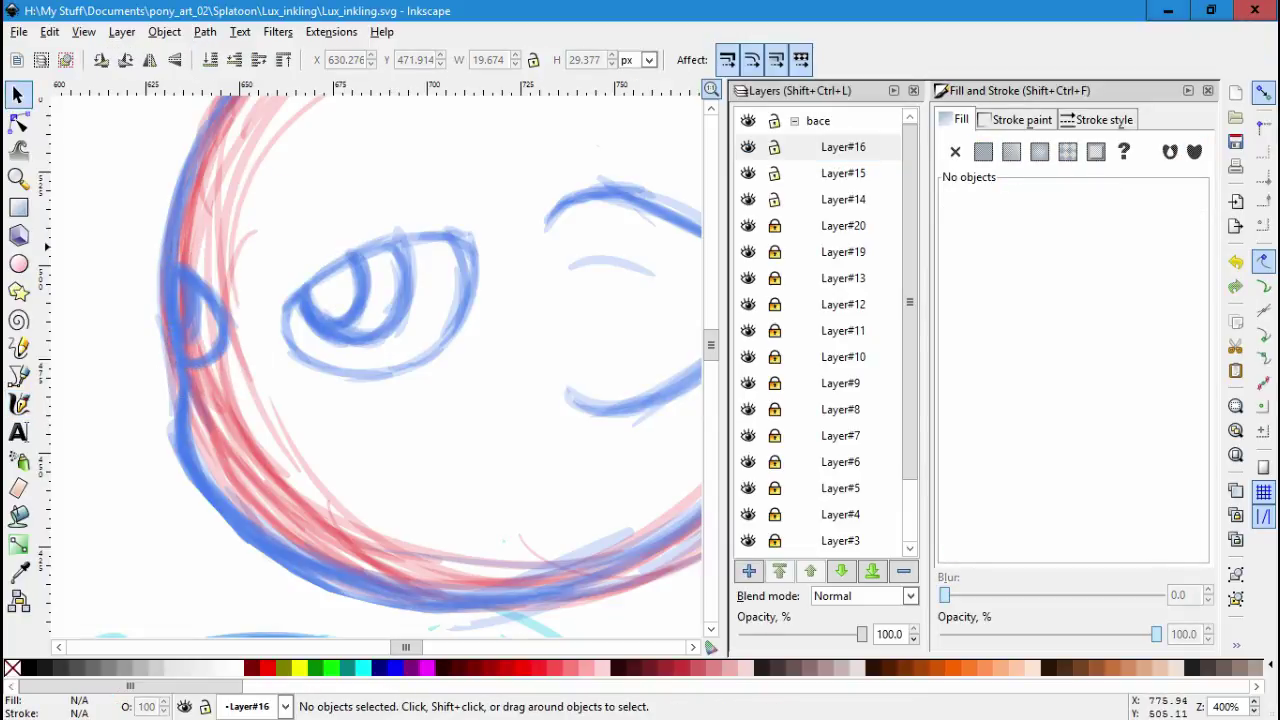
Add a new layer above Layer#16 and sketch the mask outline around the near eye with calligraphic strokes.
{"action": "key", "text": "shift+ctrl+n"}
{"action": "key", "text": "Return"}
{"action": "key", "text": "c"}
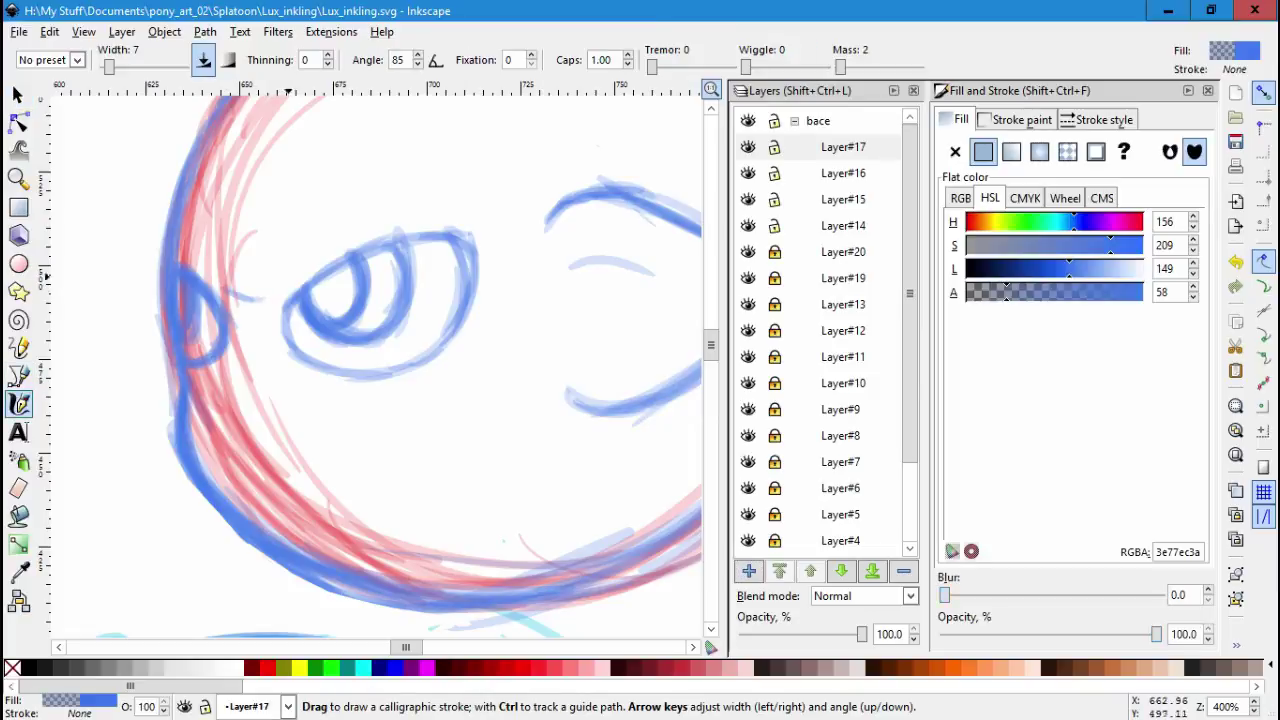
{"action": "left_click_drag", "start_coordinate": [328, 252], "coordinate": [343, 244]}
{"action": "mouse_move", "coordinate": [492, 234]}
{"action": "left_mouse_down"}
{"action": "mouse_move", "coordinate": [488, 355]}
{"action": "mouse_move", "coordinate": [440, 385]}
{"action": "left_mouse_up"}
{"action": "left_click_drag", "start_coordinate": [252, 347], "coordinate": [257, 344]}
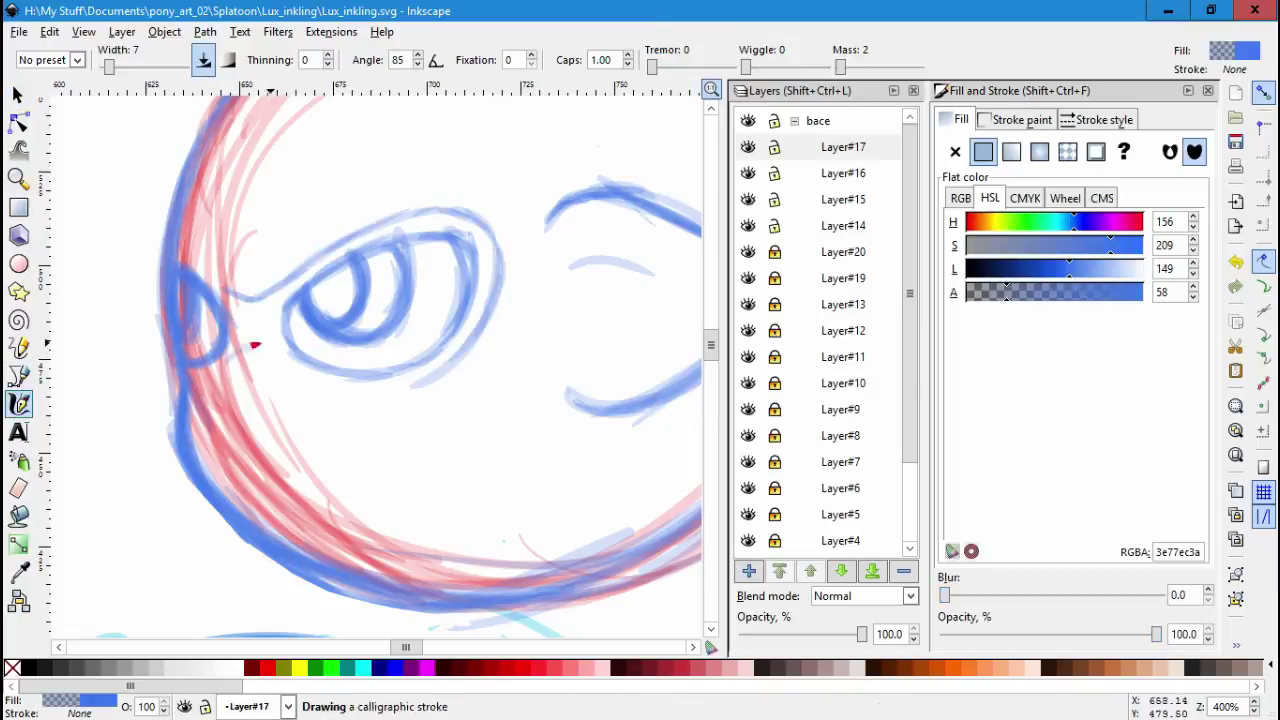
{"action": "left_click_drag", "start_coordinate": [453, 368], "coordinate": [450, 370]}
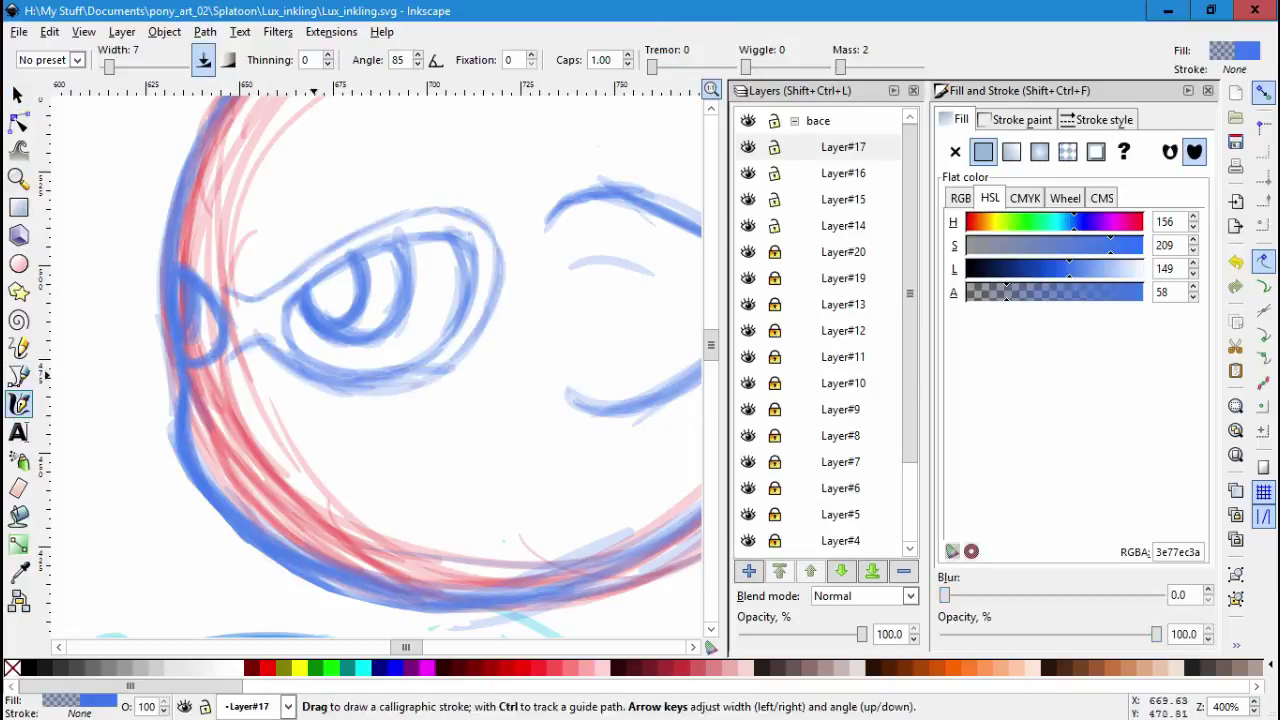
{"action": "key", "text": "ctrl+z"}
{"action": "left_click_drag", "start_coordinate": [291, 369], "coordinate": [300, 371]}
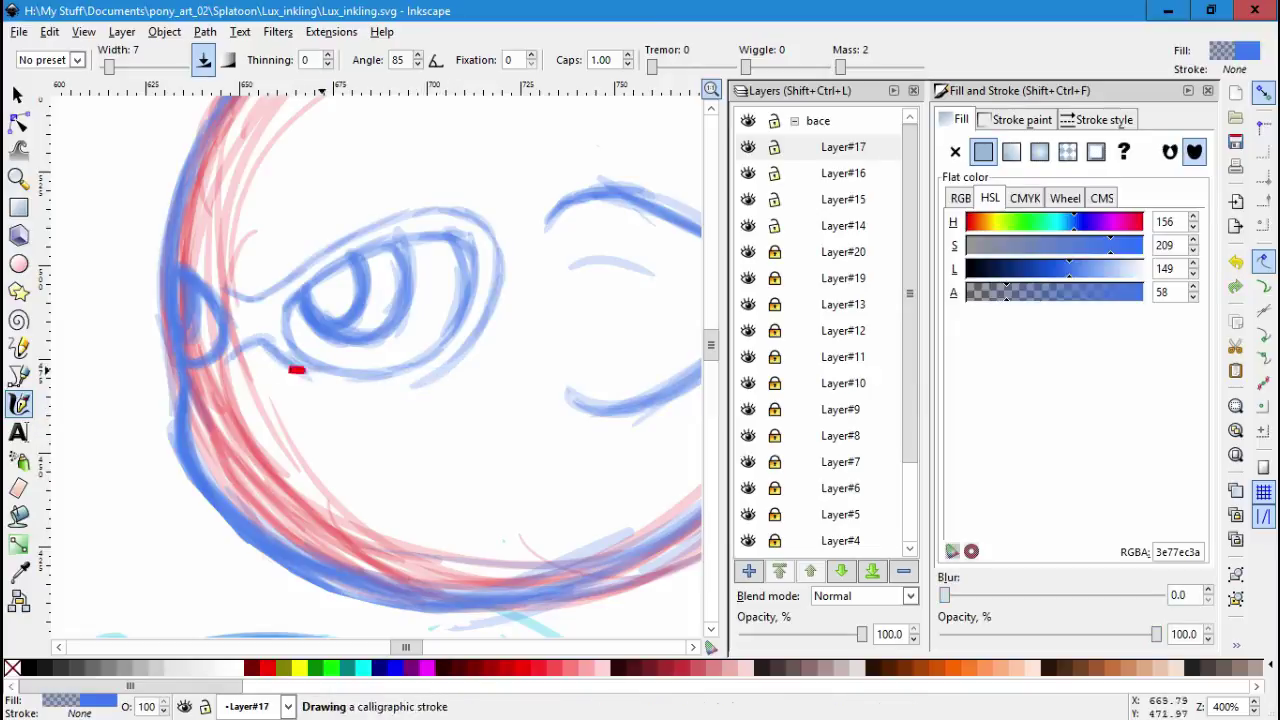
{"action": "left_click_drag", "start_coordinate": [398, 370], "coordinate": [488, 322]}
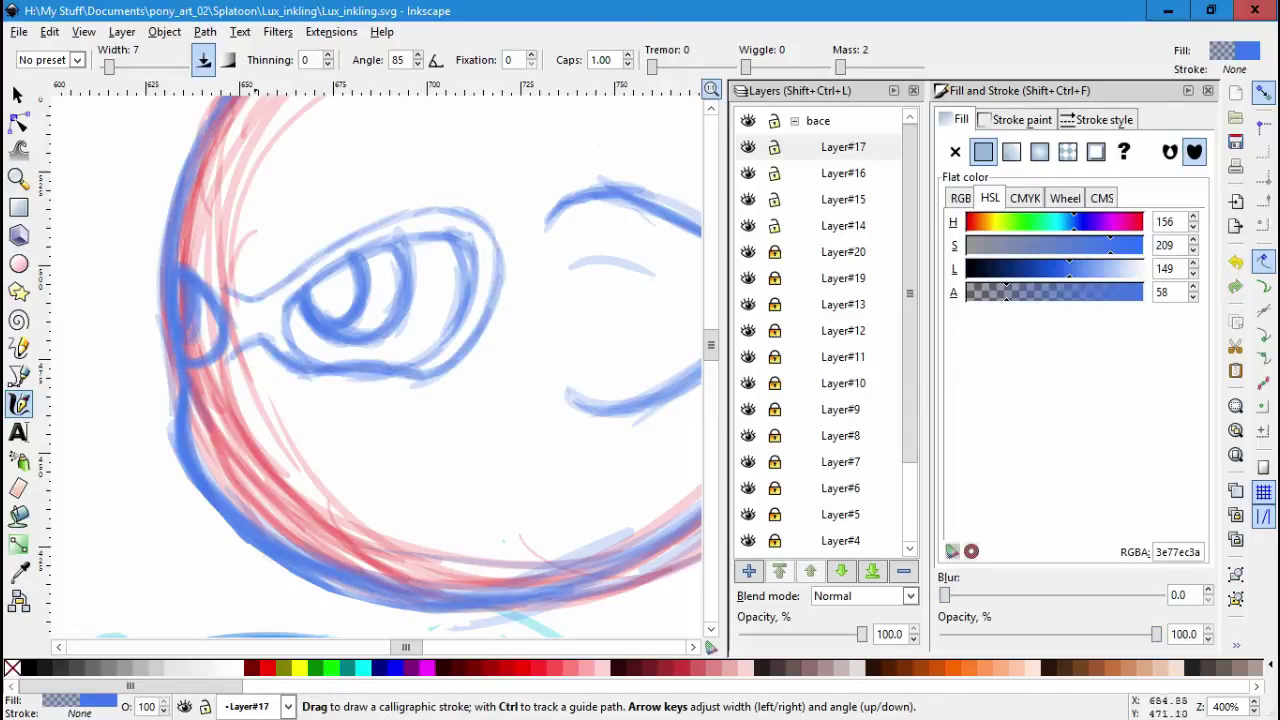
Sketch the mask outline around the far eye, join it at the bridge, and thicken the near-eye mask's upper and back edge.
{"action": "mouse_move", "coordinate": [205, 374]}
{"action": "left_mouse_down"}
{"action": "mouse_move", "coordinate": [226, 366]}
{"action": "mouse_move", "coordinate": [200, 268]}
{"action": "mouse_move", "coordinate": [175, 250]}
{"action": "left_mouse_up"}
{"action": "left_click_drag", "start_coordinate": [165, 330], "coordinate": [174, 358]}
{"action": "left_click_drag", "start_coordinate": [250, 292], "coordinate": [208, 266]}
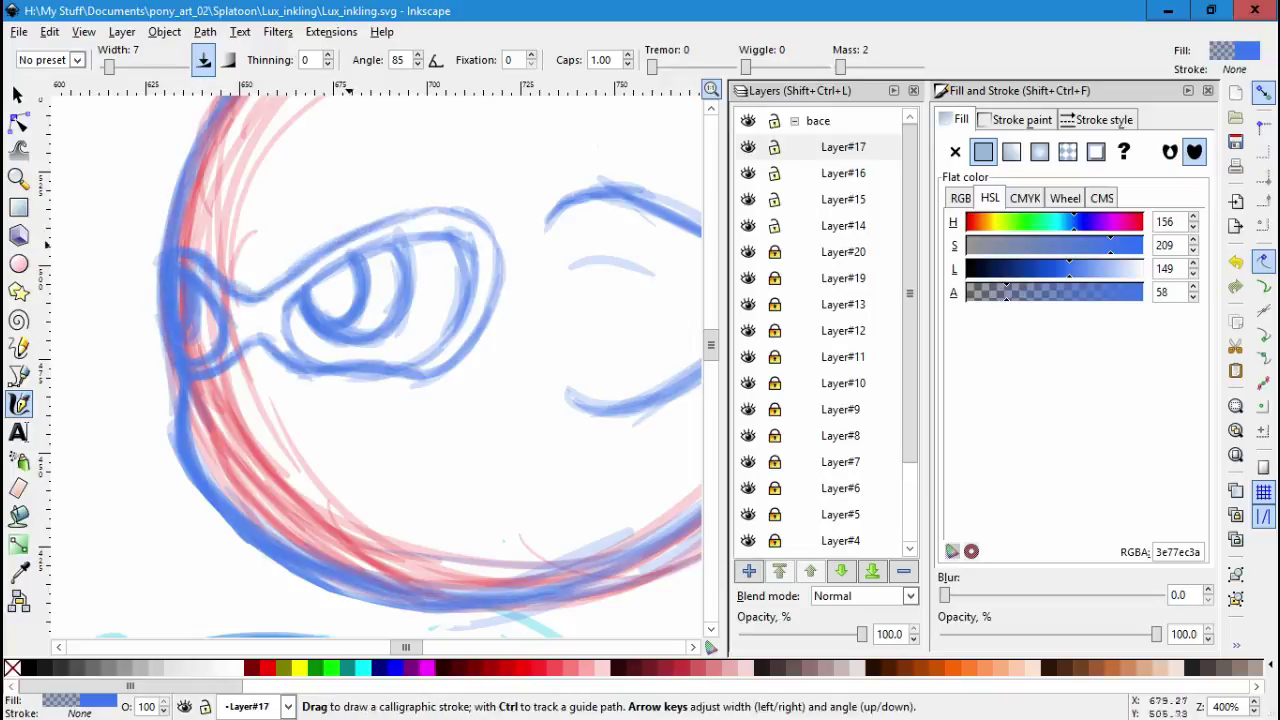
{"action": "mouse_move", "coordinate": [403, 215]}
{"action": "left_mouse_down"}
{"action": "mouse_move", "coordinate": [492, 235]}
{"action": "mouse_move", "coordinate": [502, 318]}
{"action": "left_mouse_up"}
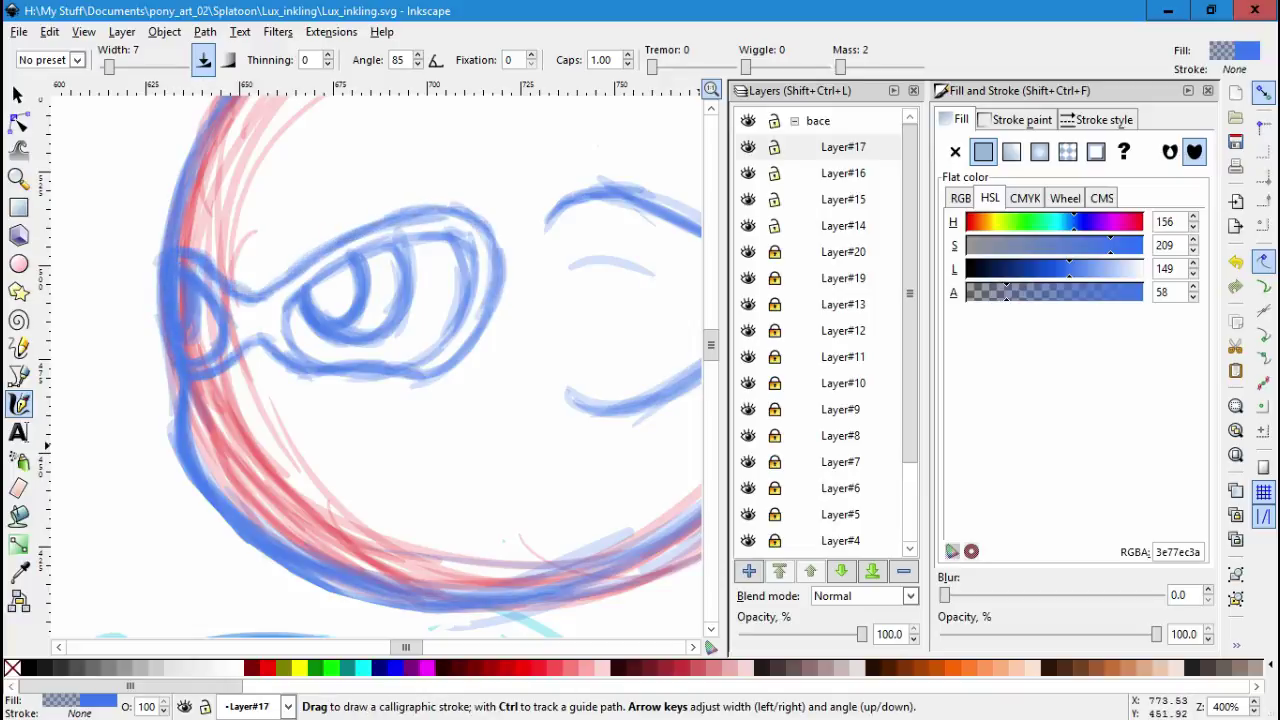
Add a new layer above Layer#17 and sketch an open smiling mouth below the near eye.
{"action": "key", "text": "ctrl+shift+n"}
{"action": "key", "text": "Return"}
{"action": "mouse_move", "coordinate": [332, 408]}
{"action": "left_mouse_down"}
{"action": "mouse_move", "coordinate": [222, 440]}
{"action": "mouse_move", "coordinate": [217, 455]}
{"action": "left_mouse_up"}
{"action": "mouse_move", "coordinate": [347, 457]}
{"action": "left_mouse_down"}
{"action": "mouse_move", "coordinate": [377, 431]}
{"action": "mouse_move", "coordinate": [302, 496]}
{"action": "left_mouse_up"}
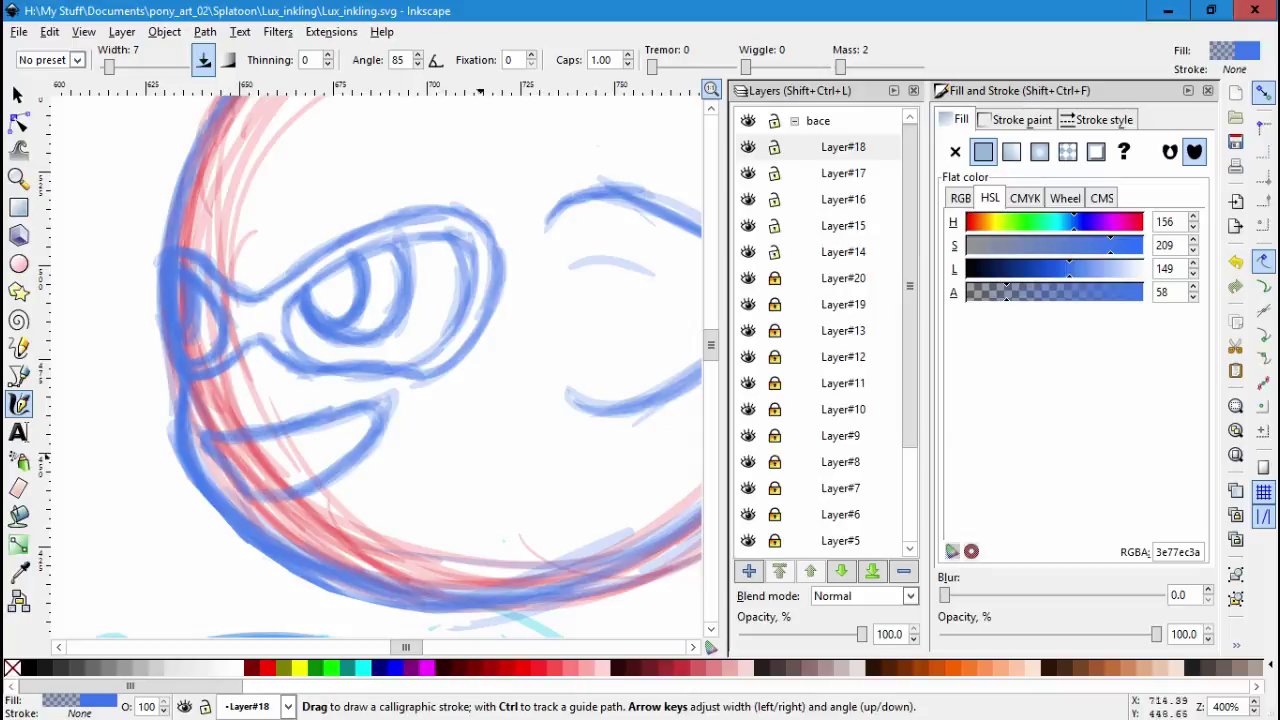
Lock Layer#14 through Layer#17 and delete all the mouth strokes on Layer#18.
{"action": "key", "text": "s"}
{"action": "key", "text": "ctrl+a"}
{"action": "key", "text": "Escape"}
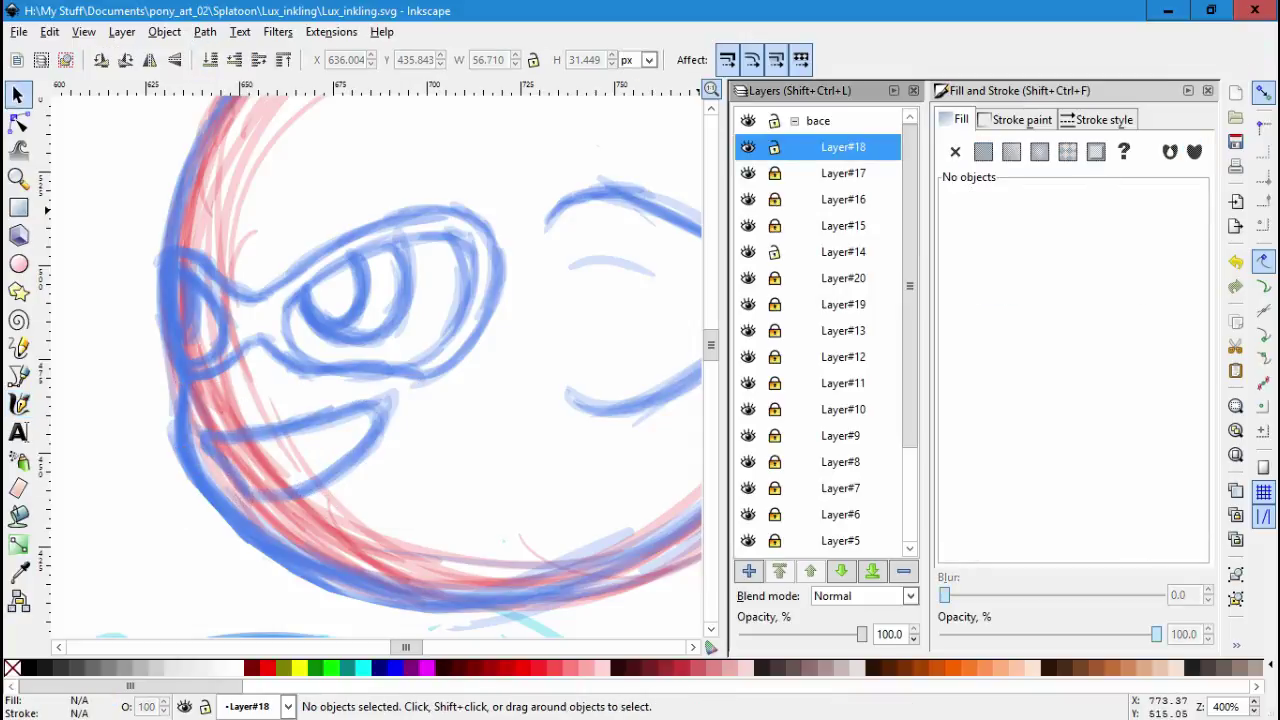
{"action": "key", "text": "ctrl+a"}
{"action": "left_click_drag", "start_coordinate": [337, 434], "coordinate": [120, 323]}
{"action": "key", "text": "Delete"}
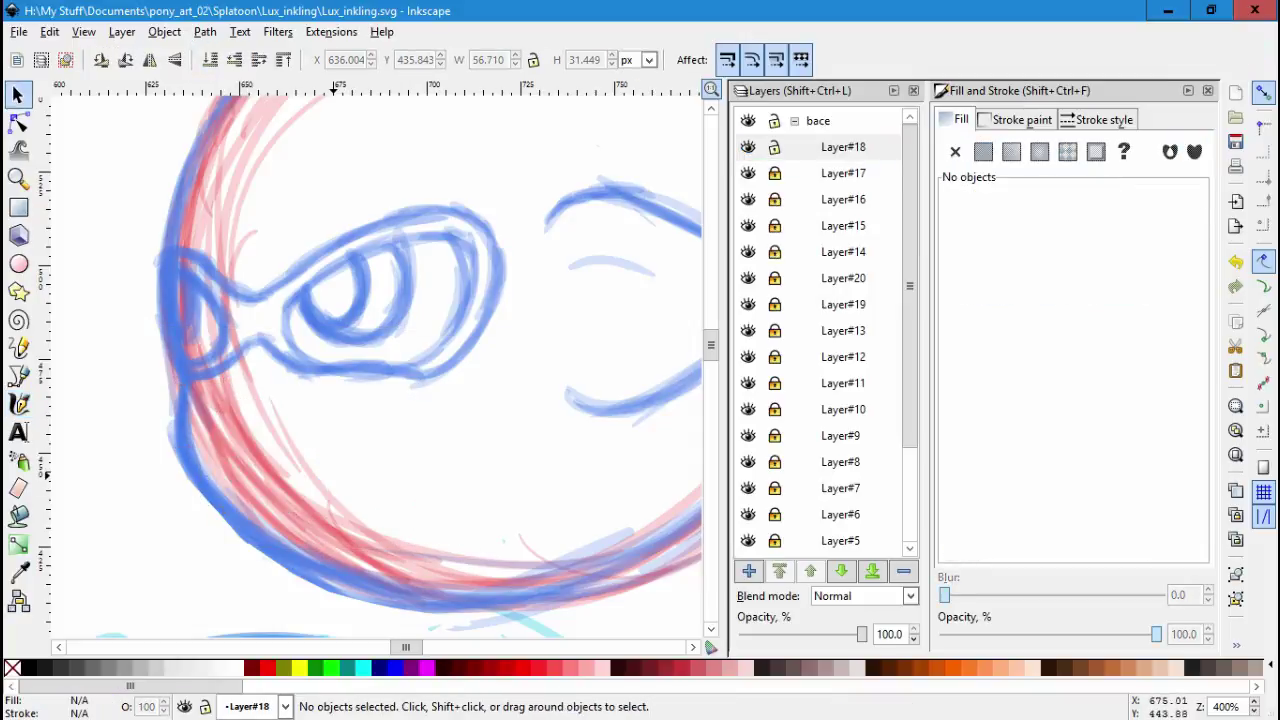
Sketch the mouth's upper line as a long upward curve below the near eye, with overlapping calligraphic strokes.
{"action": "key", "text": "c"}
{"action": "left_click_drag", "start_coordinate": [345, 410], "coordinate": [258, 432]}
{"action": "key", "text": "Escape"}
{"action": "key", "text": "plus"}
{"action": "key", "text": "plus"}
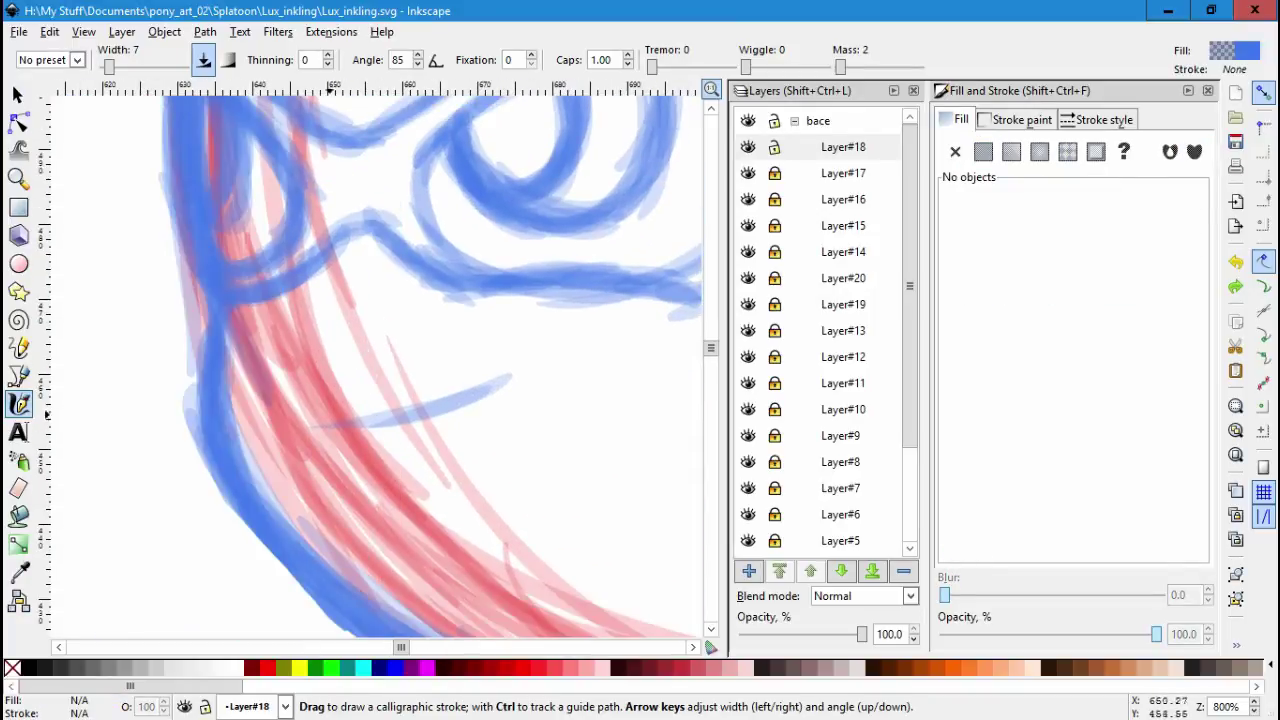
{"action": "mouse_move", "coordinate": [350, 424]}
{"action": "left_mouse_down"}
{"action": "mouse_move", "coordinate": [497, 384]}
{"action": "mouse_move", "coordinate": [556, 347]}
{"action": "left_mouse_up"}
{"action": "left_click_drag", "start_coordinate": [276, 427], "coordinate": [270, 431]}
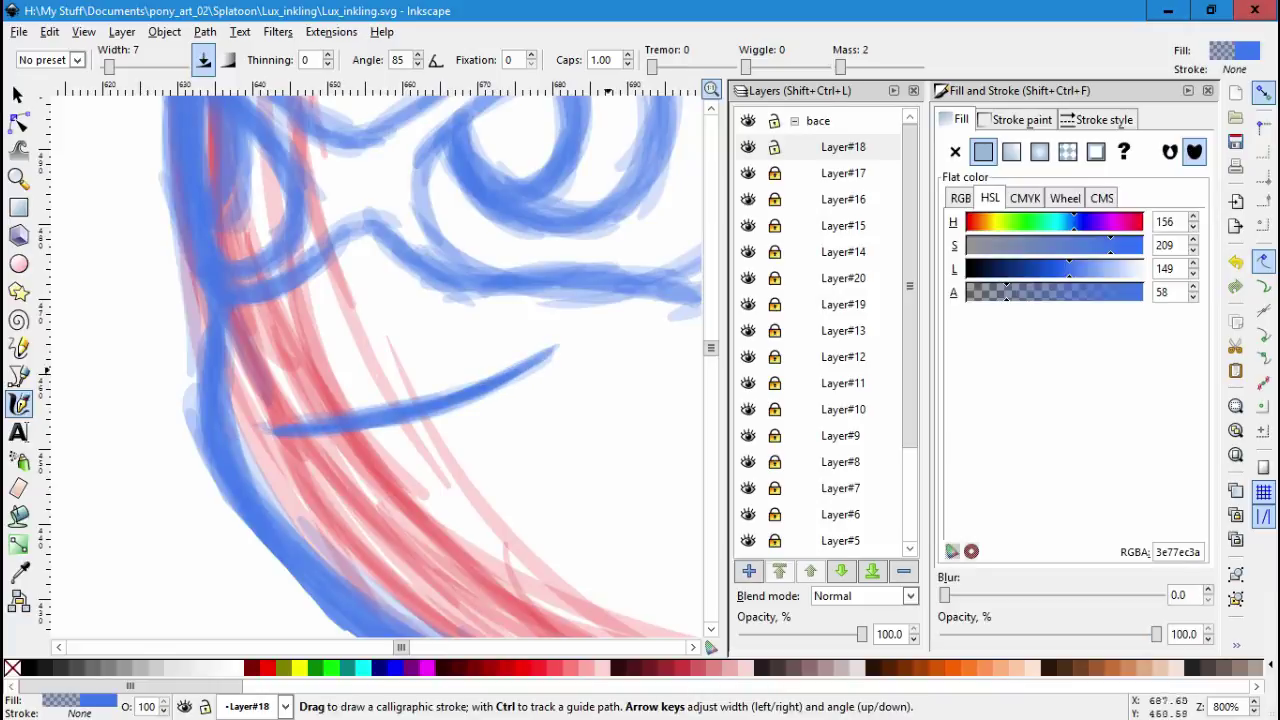
Try to sketch the mouth's near corner and a jagged lower edge with pointed fangs.
{"action": "mouse_move", "coordinate": [551, 368]}
{"action": "left_mouse_down"}
{"action": "mouse_move", "coordinate": [517, 451]}
{"action": "mouse_move", "coordinate": [406, 506]}
{"action": "left_mouse_up"}
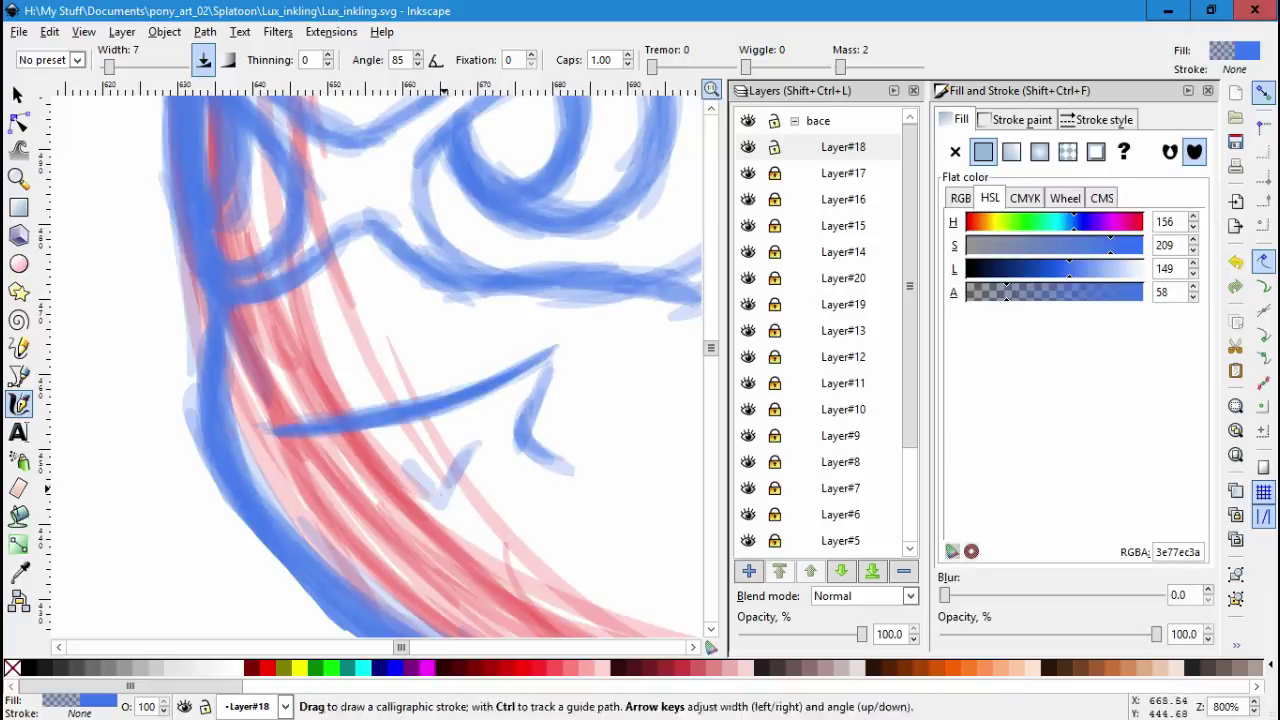
{"action": "left_click_drag", "start_coordinate": [516, 426], "coordinate": [424, 502]}
{"action": "mouse_move", "coordinate": [374, 466]}
{"action": "left_mouse_down"}
{"action": "mouse_move", "coordinate": [320, 494]}
{"action": "mouse_move", "coordinate": [352, 500]}
{"action": "left_mouse_up"}
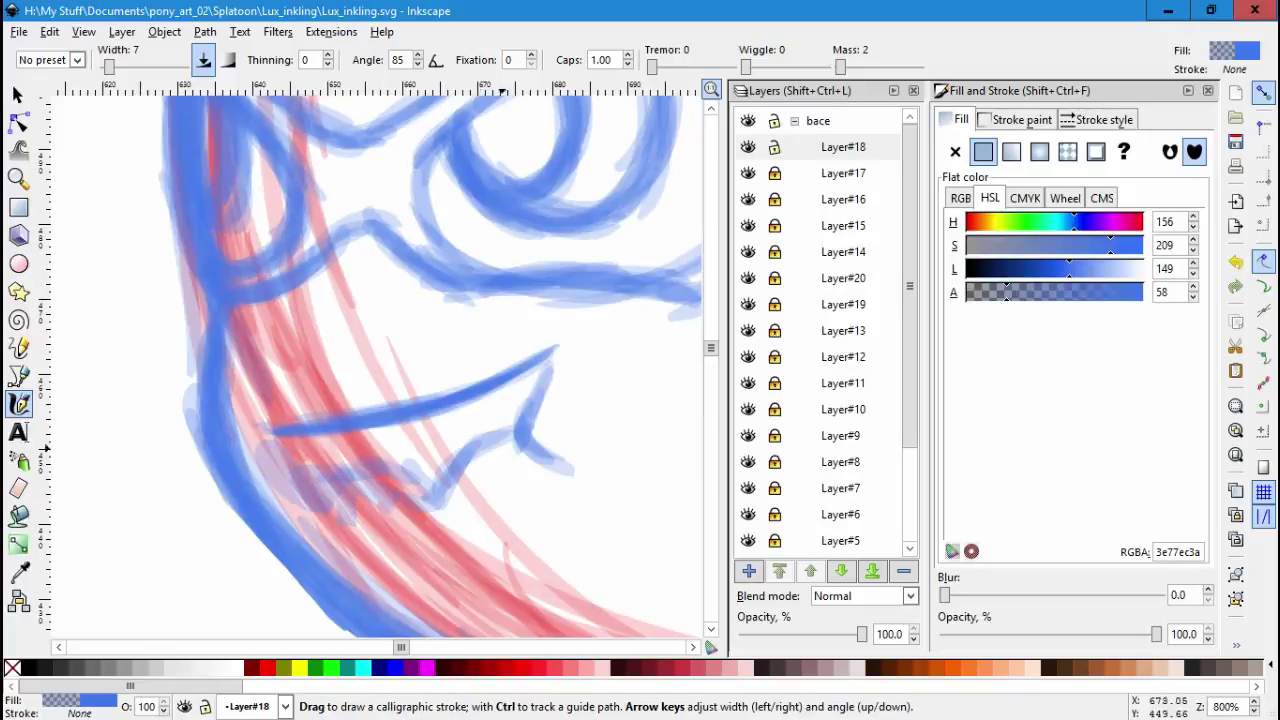
{"action": "key", "text": "ctrl+z"}
{"action": "key", "text": "ctrl+z"}
{"action": "key", "text": "ctrl+z"}
{"action": "key", "text": "ctrl+z"}
{"action": "key", "text": "ctrl+z"}
{"action": "key", "text": "ctrl+z"}
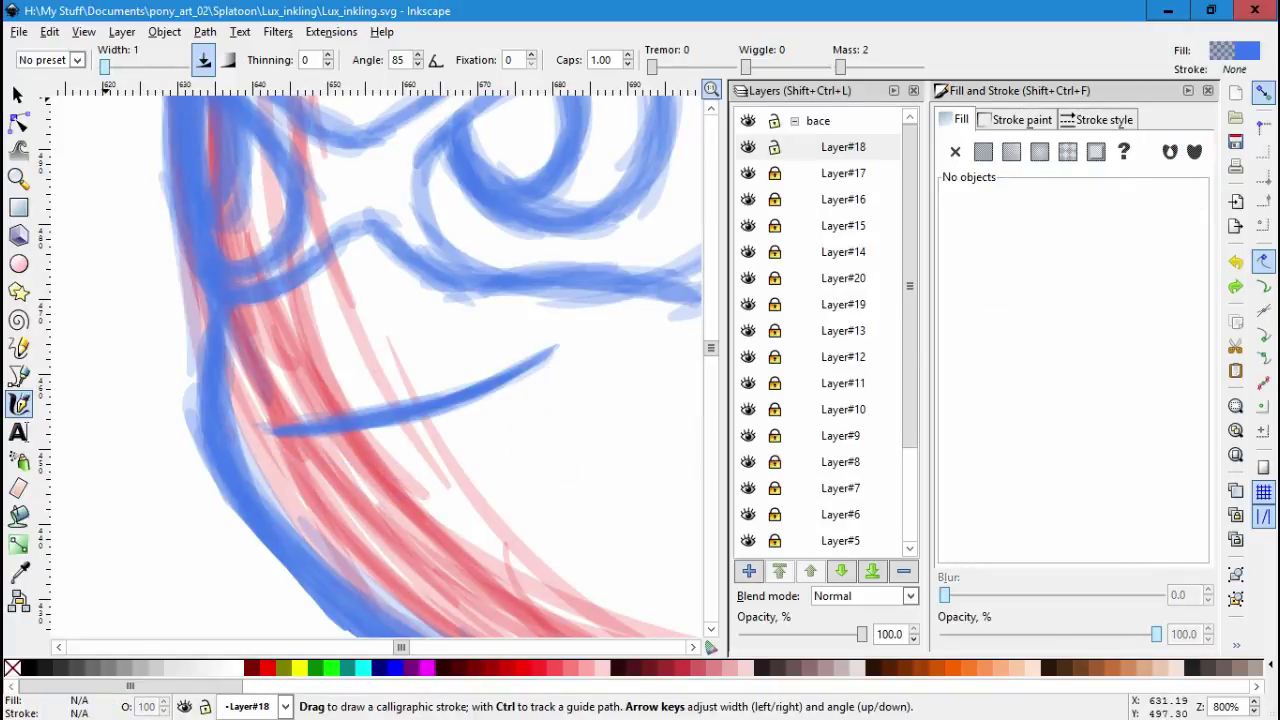
Try a thin stroke at the mouth's near corner and set the calligraphic stroke width to 4.
{"action": "left_click_drag", "start_coordinate": [555, 345], "coordinate": [520, 425]}
{"action": "key", "text": "Right"}
{"action": "key", "text": "Right"}
{"action": "key", "text": "Right"}
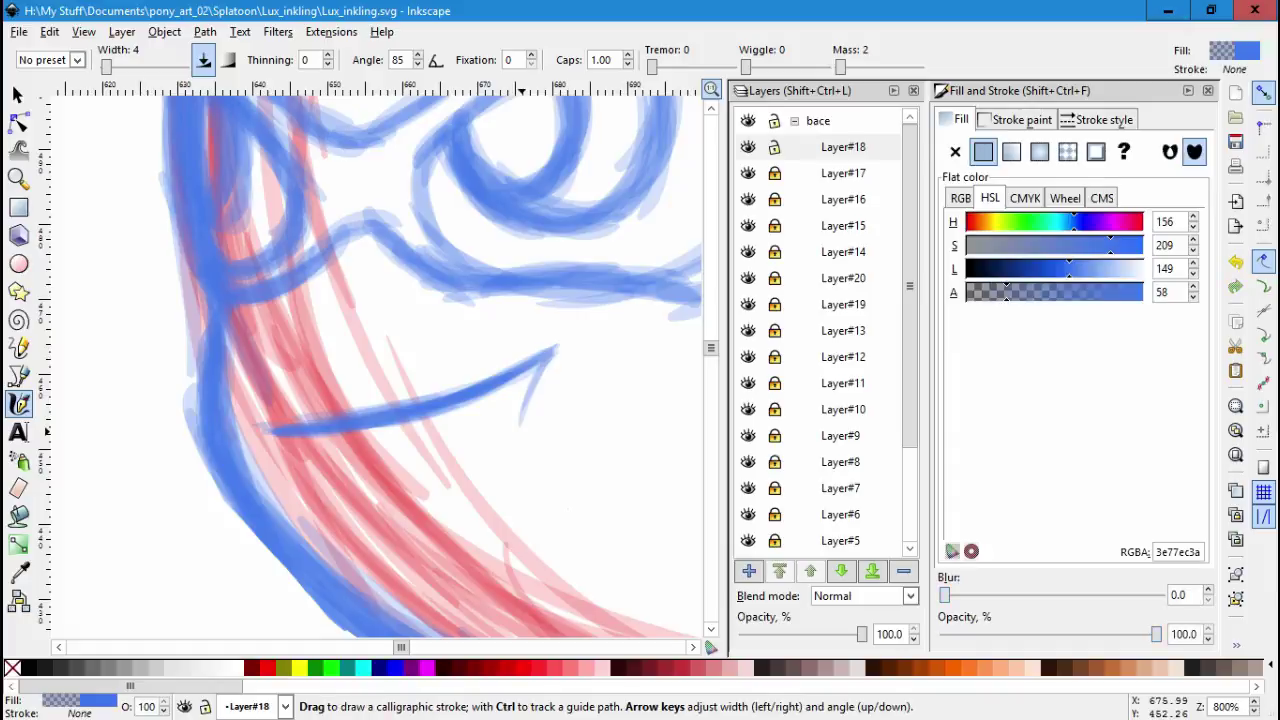
Try to sketch the mouth's near corner and two curved lines forming its lower edge and lip.
{"action": "mouse_move", "coordinate": [537, 365]}
{"action": "left_mouse_down"}
{"action": "mouse_move", "coordinate": [543, 428]}
{"action": "mouse_move", "coordinate": [575, 455]}
{"action": "left_mouse_up"}
{"action": "mouse_move", "coordinate": [520, 436]}
{"action": "left_mouse_down"}
{"action": "mouse_move", "coordinate": [293, 453]}
{"action": "mouse_move", "coordinate": [526, 400]}
{"action": "mouse_move", "coordinate": [548, 362]}
{"action": "left_mouse_up"}
{"action": "left_click_drag", "start_coordinate": [330, 495], "coordinate": [600, 446]}
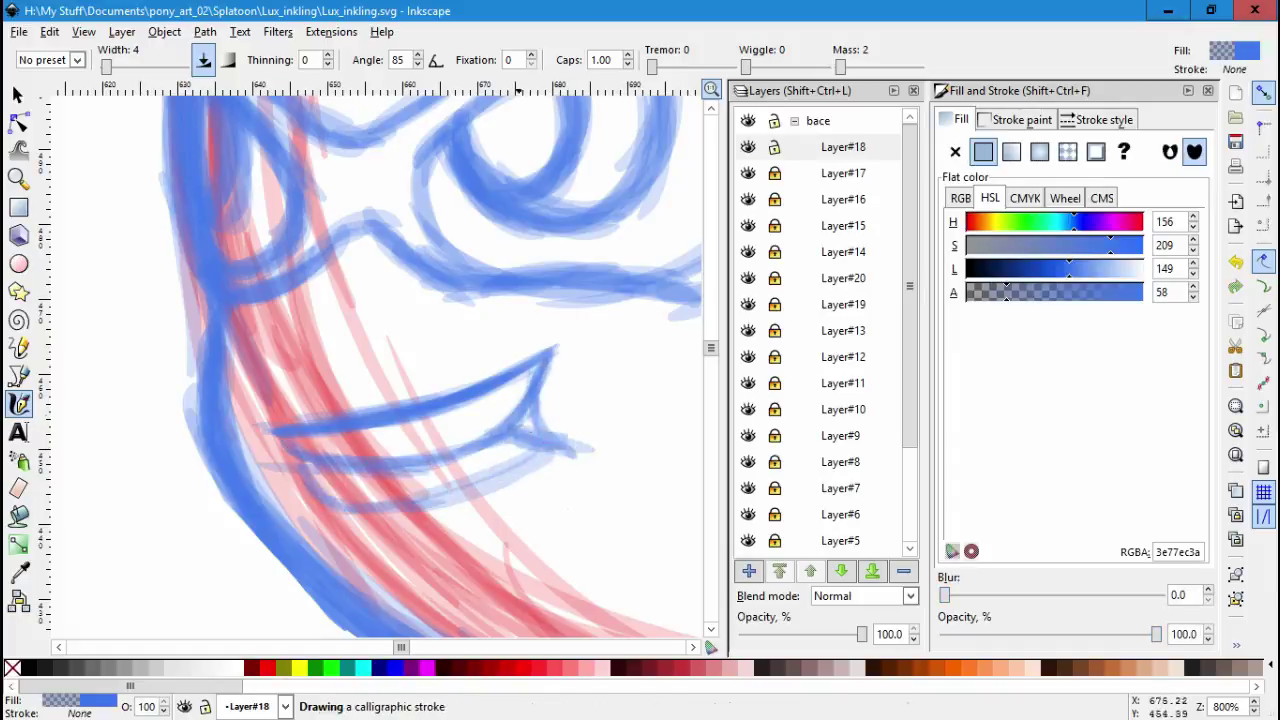
{"action": "left_click_drag", "start_coordinate": [520, 425], "coordinate": [602, 438]}
{"action": "left_click_drag", "start_coordinate": [604, 452], "coordinate": [405, 505]}
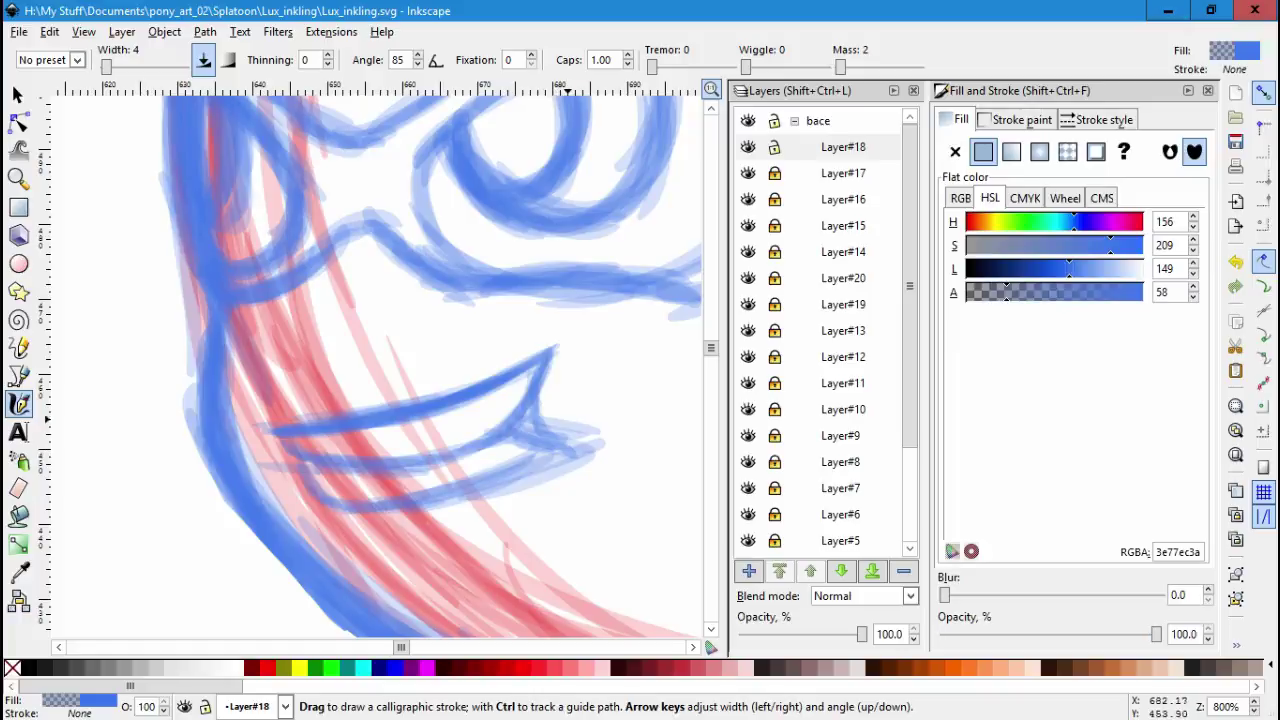
{"action": "key", "text": "ctrl+z"}
{"action": "key", "text": "ctrl+z"}
{"action": "key", "text": "ctrl+z"}
{"action": "key", "text": "ctrl+z"}
{"action": "key", "text": "ctrl+z"}
{"action": "key", "text": "ctrl+z"}
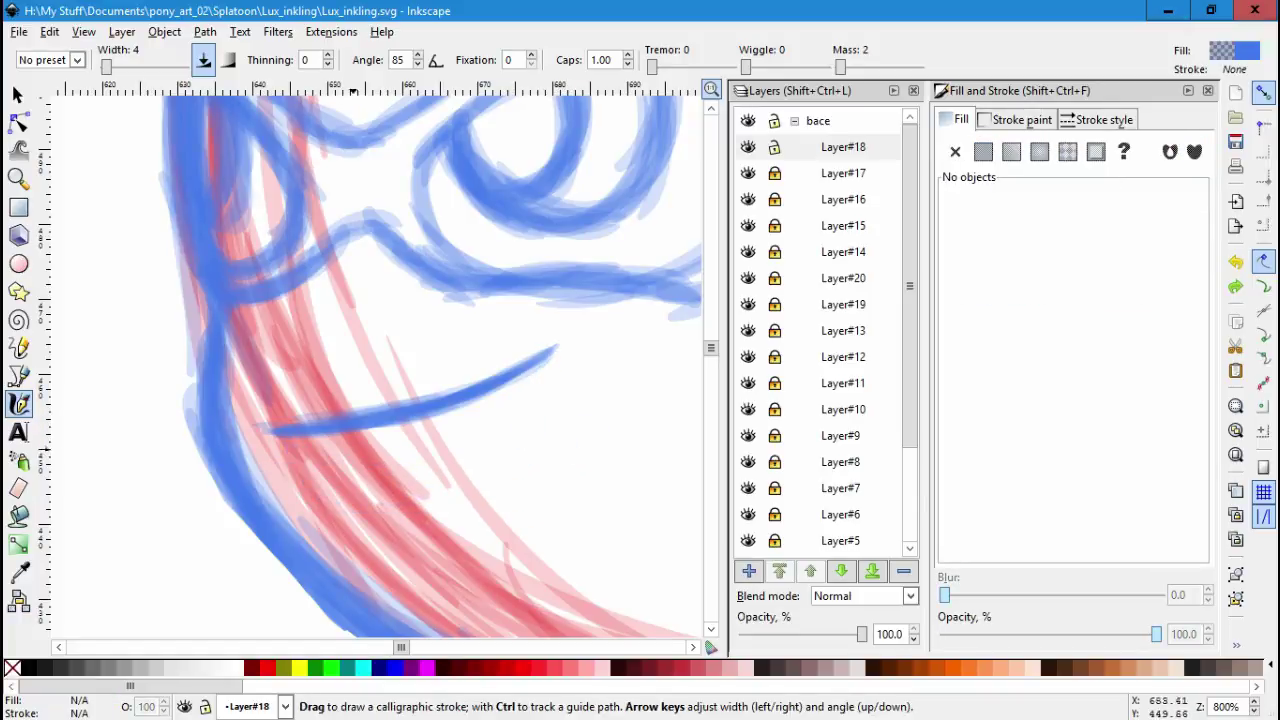
Sketch the mouth's curved lower edge from the near corner to the far corner, closing the narrow smile shape.
{"action": "left_click_drag", "start_coordinate": [440, 442], "coordinate": [545, 395]}
{"action": "left_click_drag", "start_coordinate": [553, 351], "coordinate": [555, 360]}
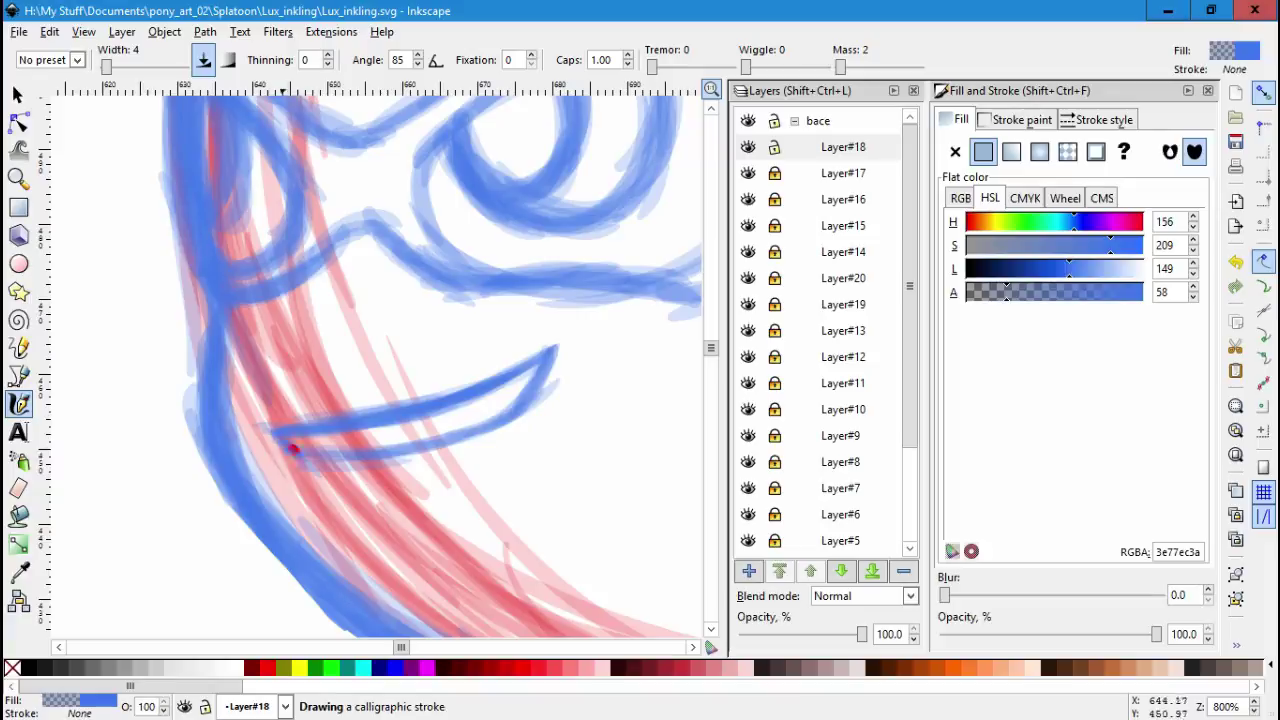
{"action": "key", "text": "Escape"}
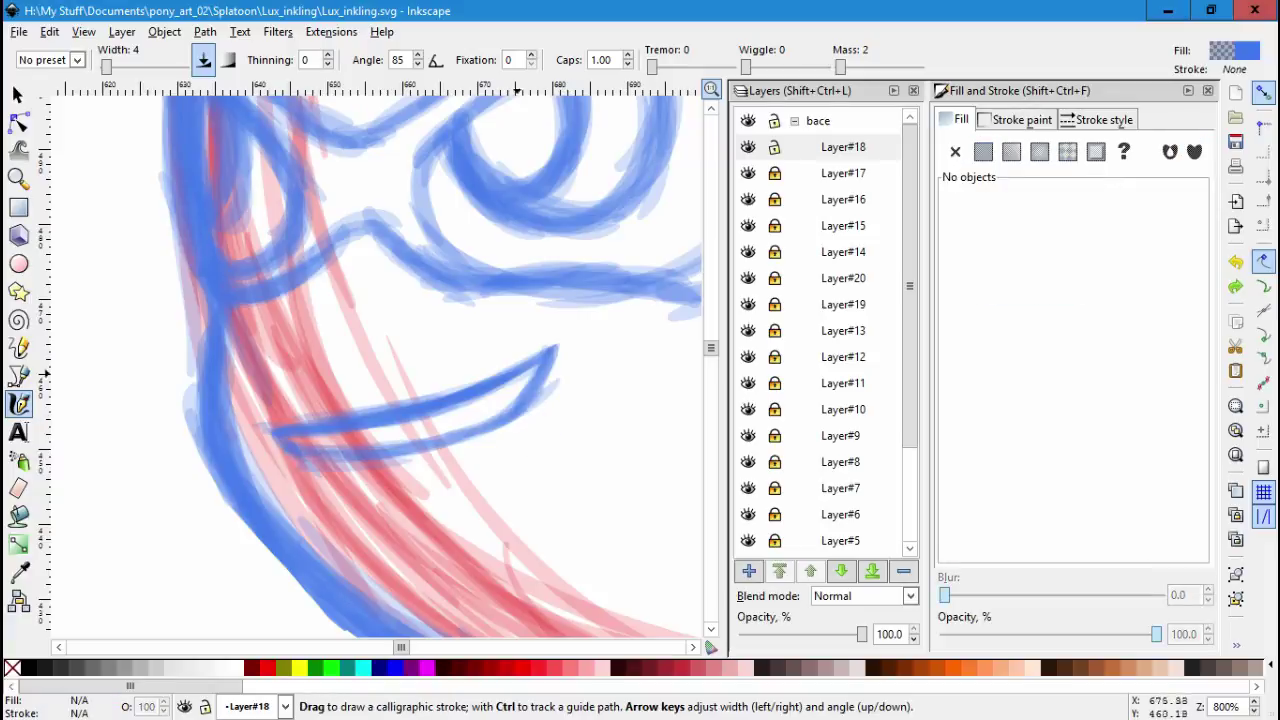
Sketch small pointed fangs on the mouth's lower edge near both corners and clean up the stray marks.
{"action": "mouse_move", "coordinate": [438, 420]}
{"action": "left_mouse_down"}
{"action": "mouse_move", "coordinate": [466, 462]}
{"action": "mouse_move", "coordinate": [484, 462]}
{"action": "left_mouse_up"}
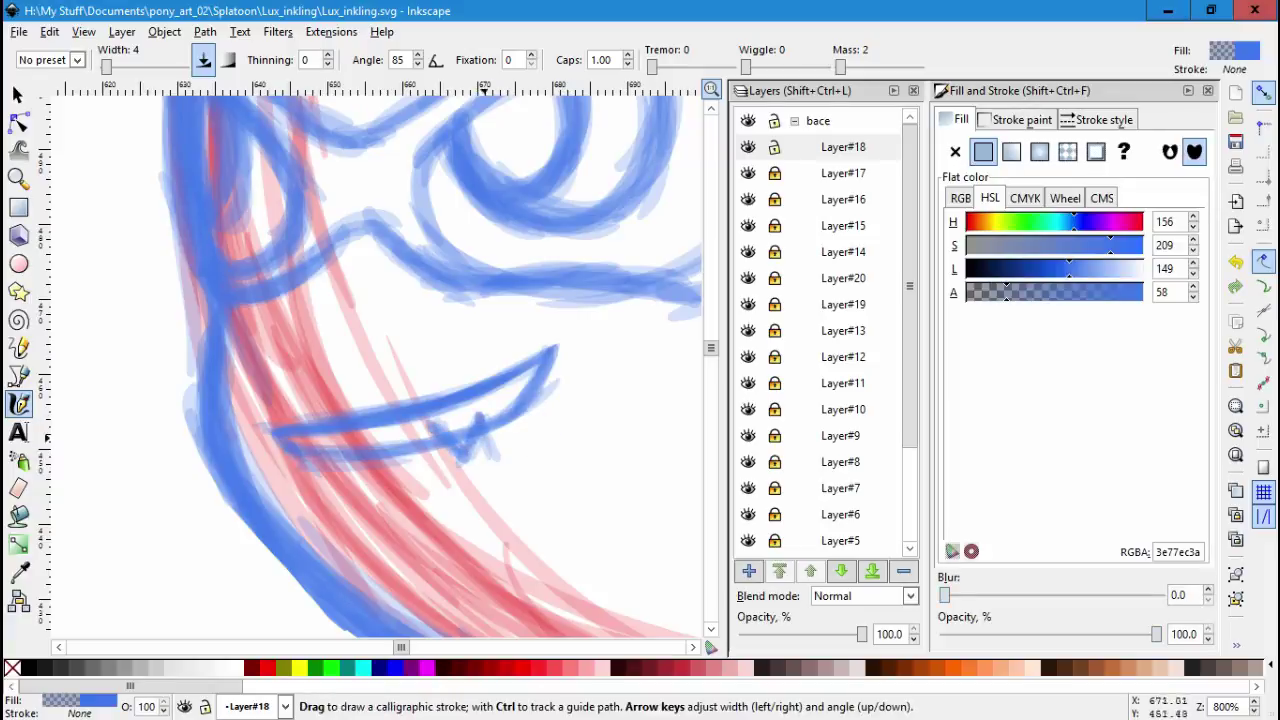
{"action": "key", "text": "Escape"}
{"action": "left_click_drag", "start_coordinate": [492, 414], "coordinate": [466, 448]}
{"action": "key", "text": "s"}
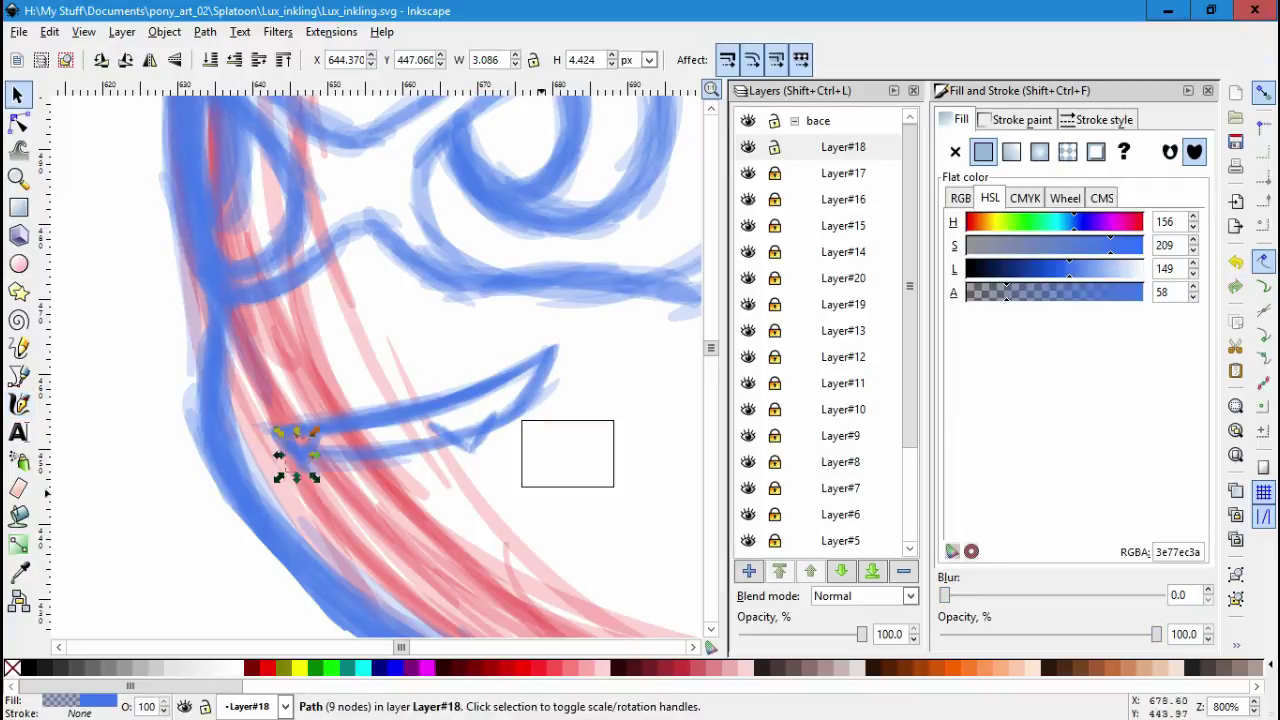
{"action": "scroll", "coordinate": [294, 466], "scroll_direction": "down", "scroll_amount": 1}
{"action": "key", "text": "Delete"}
{"action": "key", "text": "c"}
Select all the mouth strokes, enlarge them to about 51.1 by 24.6 px and lower the mouth slightly.
{"action": "key", "text": "minus"}
{"action": "key", "text": "minus"}
{"action": "key", "text": "minus"}
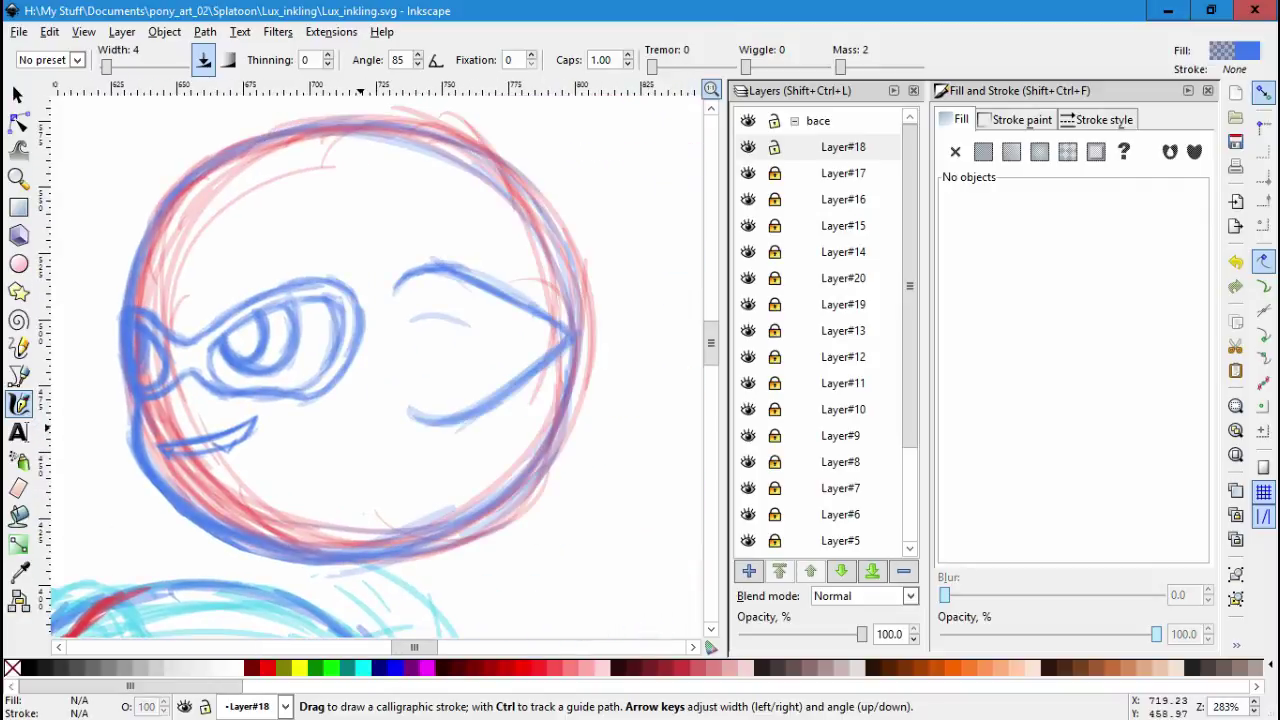
{"action": "key", "text": "s"}
{"action": "left_click_drag", "start_coordinate": [96, 372], "coordinate": [318, 482]}
{"action": "left_click_drag", "start_coordinate": [221, 460], "coordinate": [222, 475]}
{"action": "key", "text": "Escape"}
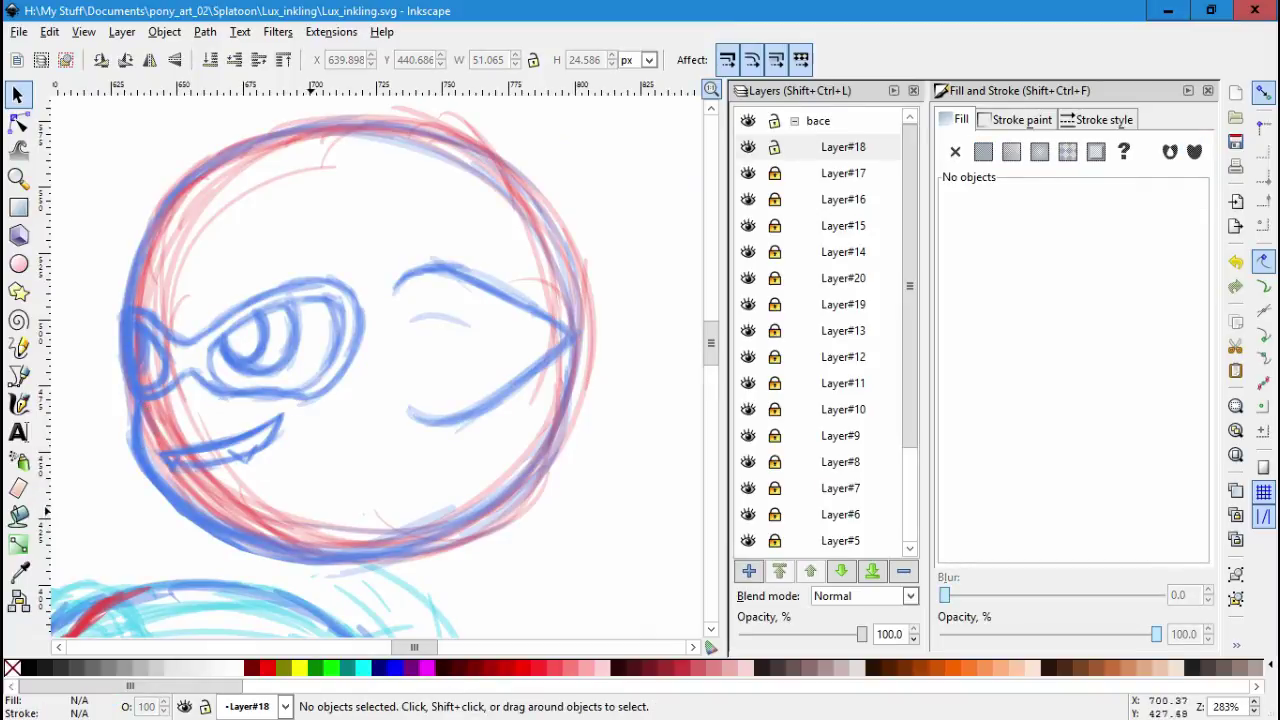
Try to thicken the mouth's lower edge and far fang with extra calligraphic strokes.
{"action": "scroll", "coordinate": [90, 480], "scroll_direction": "up", "scroll_amount": 2}
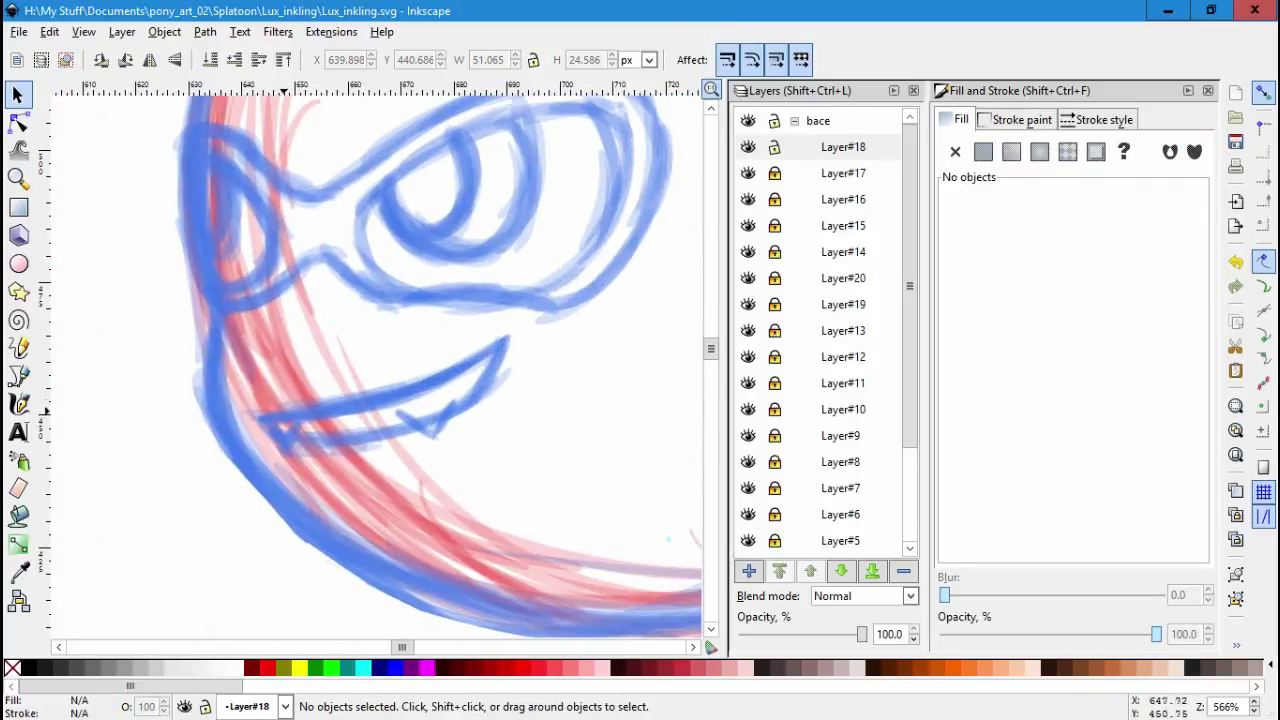
{"action": "key", "text": "c"}
{"action": "left_click_drag", "start_coordinate": [275, 425], "coordinate": [440, 432]}
{"action": "key", "text": "ctrl+z"}
{"action": "key", "text": "ctrl+z"}
{"action": "key", "text": "ctrl+z"}
{"action": "key", "text": "ctrl+z"}
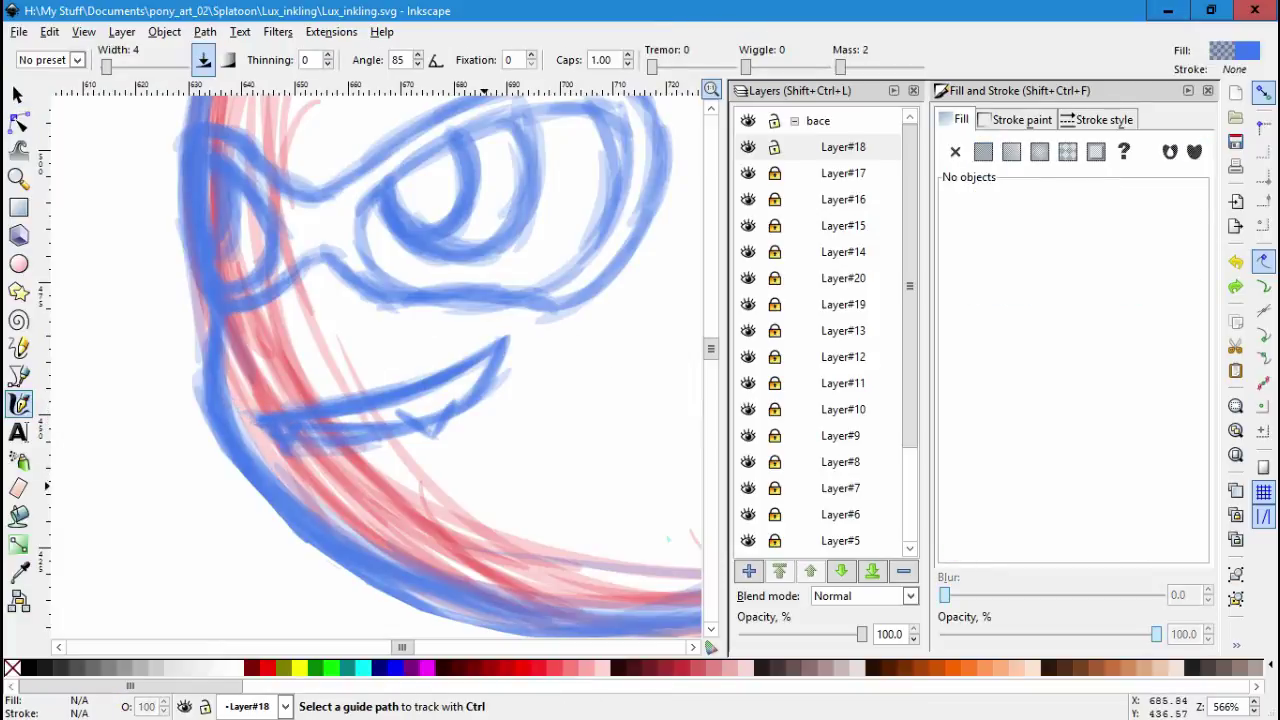
{"action": "right_click", "coordinate": [536, 394]}
{"action": "left_click", "coordinate": [600, 428]}
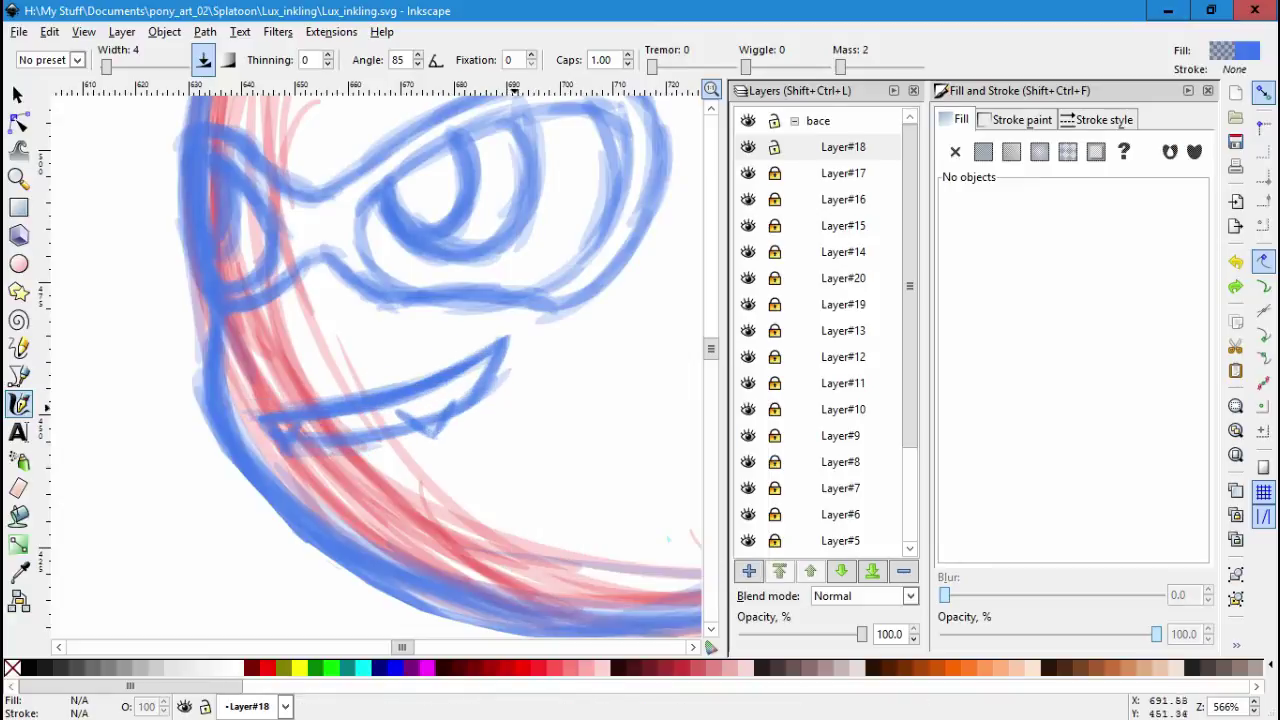
Try to extend the mouth's upper line toward the front of the face with a thin stroke.
{"action": "right_click", "coordinate": [550, 408]}
{"action": "key", "text": "Escape"}
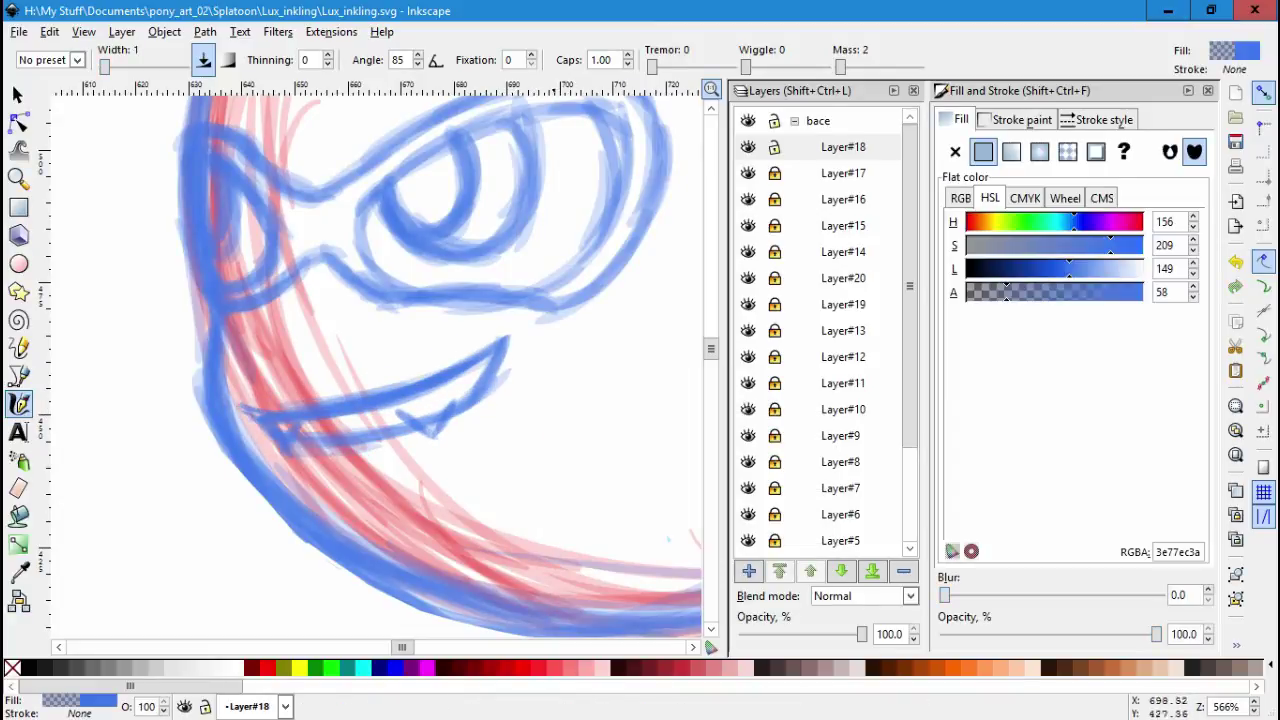
{"action": "key", "text": "Escape"}
{"action": "key", "text": "ctrl+z"}
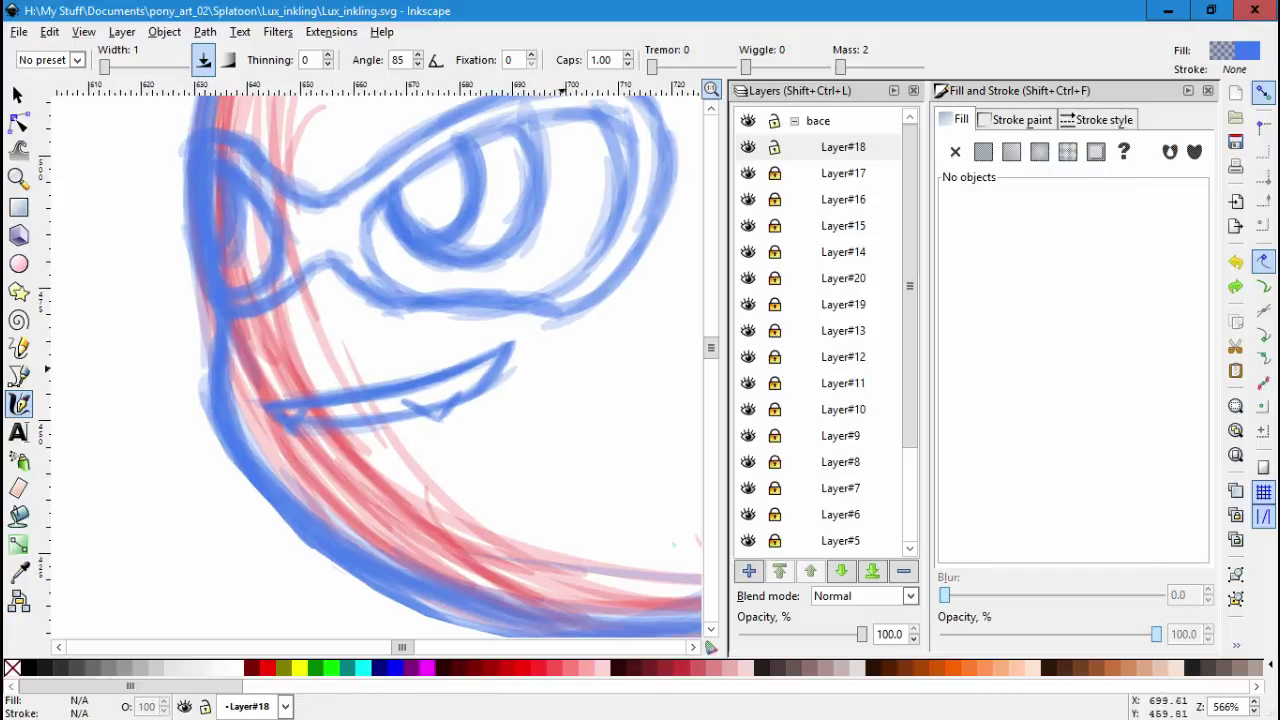
{"action": "right_click", "coordinate": [574, 378]}
{"action": "left_click", "coordinate": [600, 389]}
{"action": "key", "text": "n"}
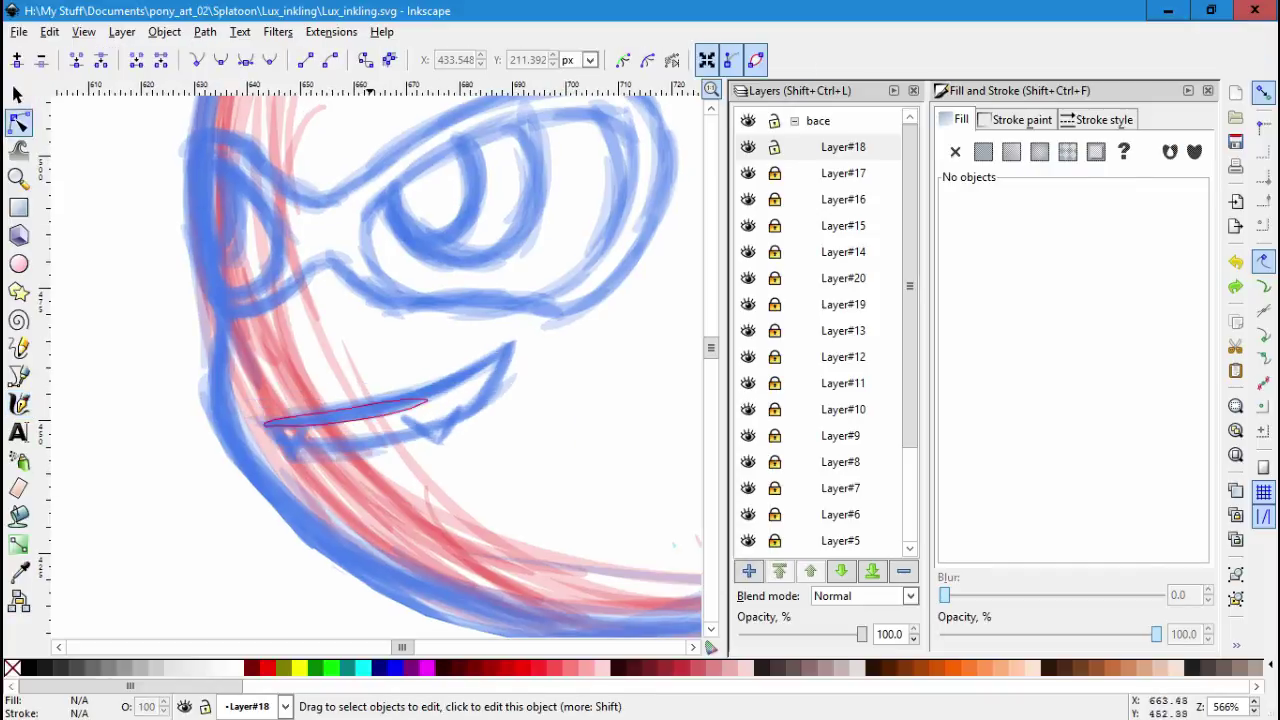
{"action": "left_click", "coordinate": [290, 422]}
{"action": "left_click", "coordinate": [173, 536]}
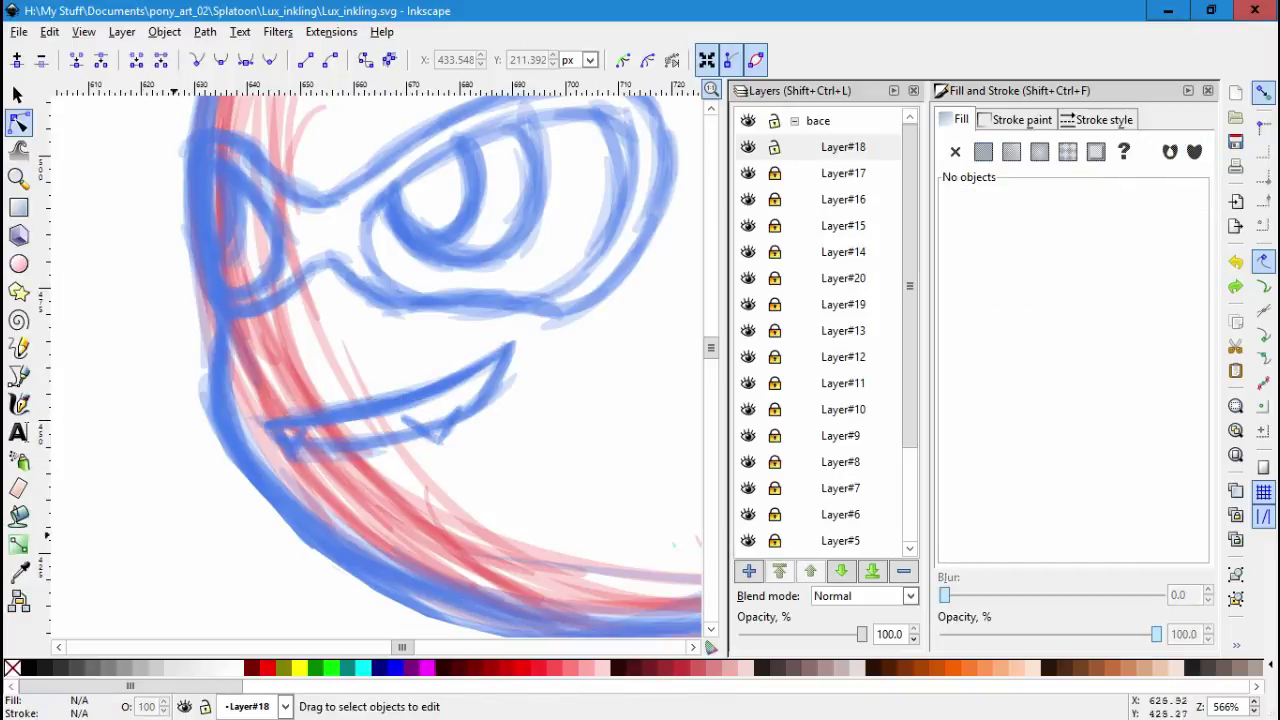
Draw a calligraphic stroke of width 7 along the mouth's upper line and reshape its nodes near the rear corner.
{"action": "key", "text": "c"}
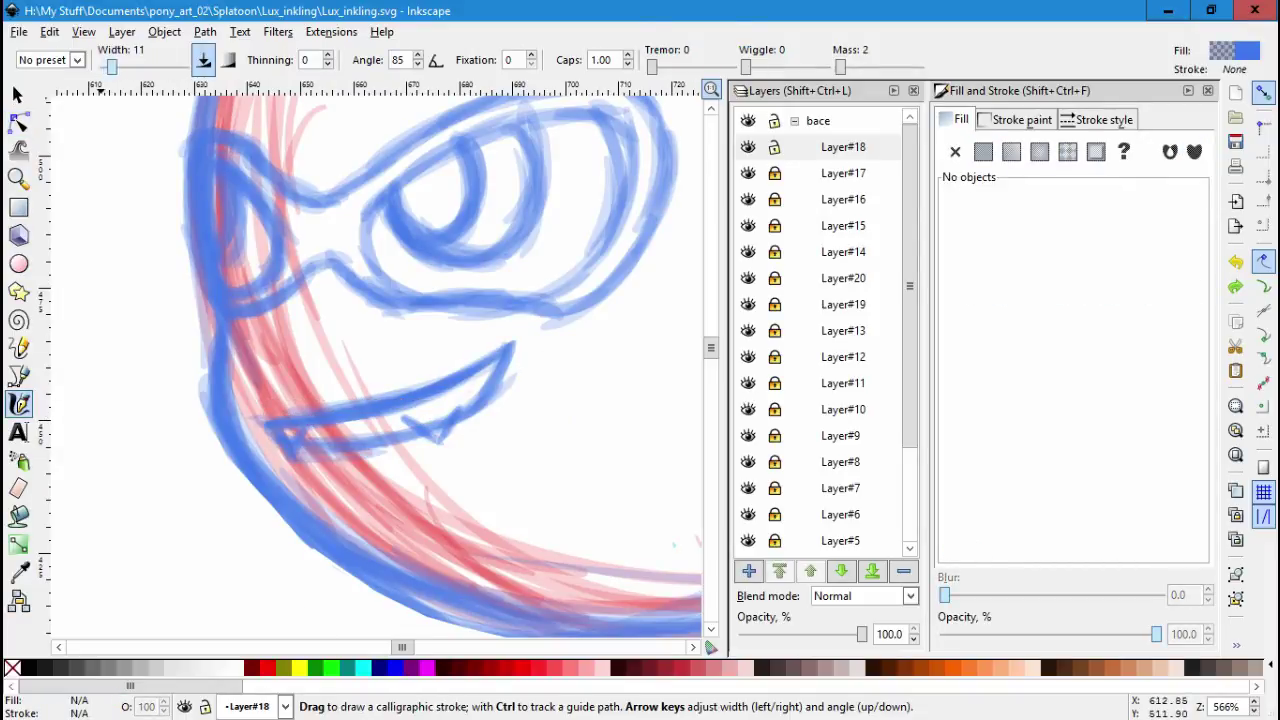
{"action": "left_click_drag", "start_coordinate": [371, 384], "coordinate": [475, 350]}
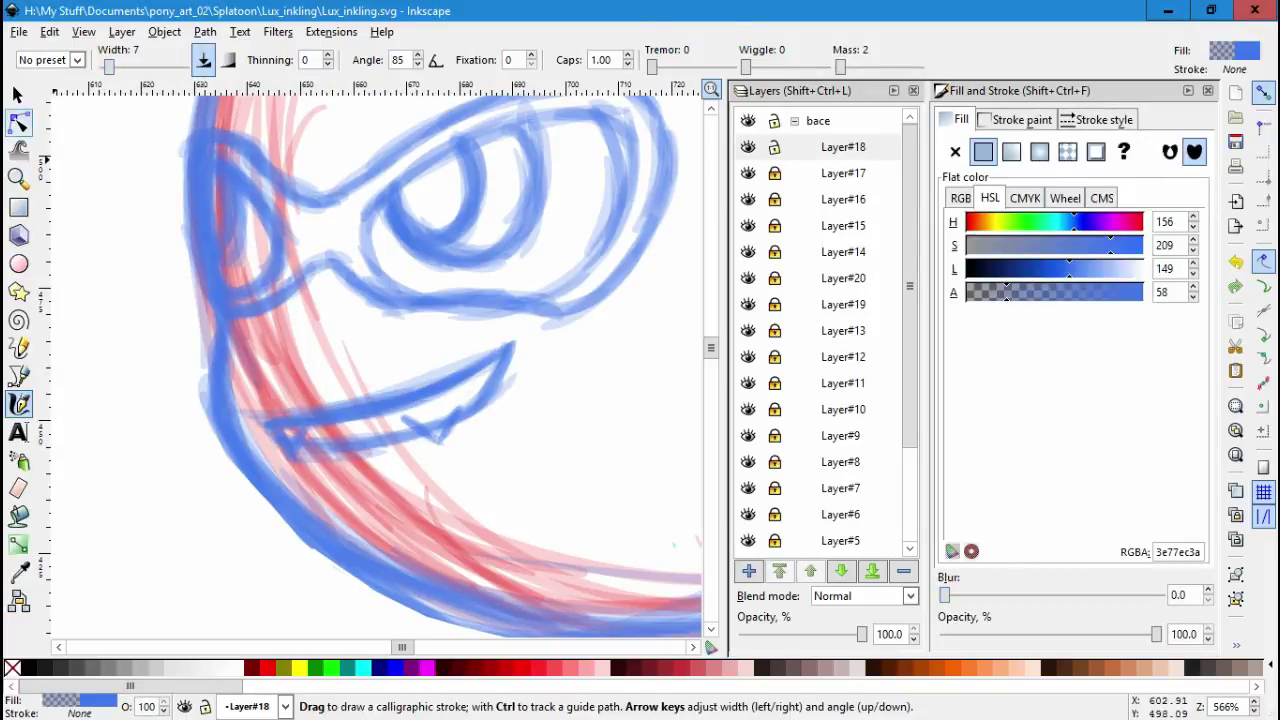
{"action": "key", "text": "n"}
{"action": "left_click", "coordinate": [343, 400]}
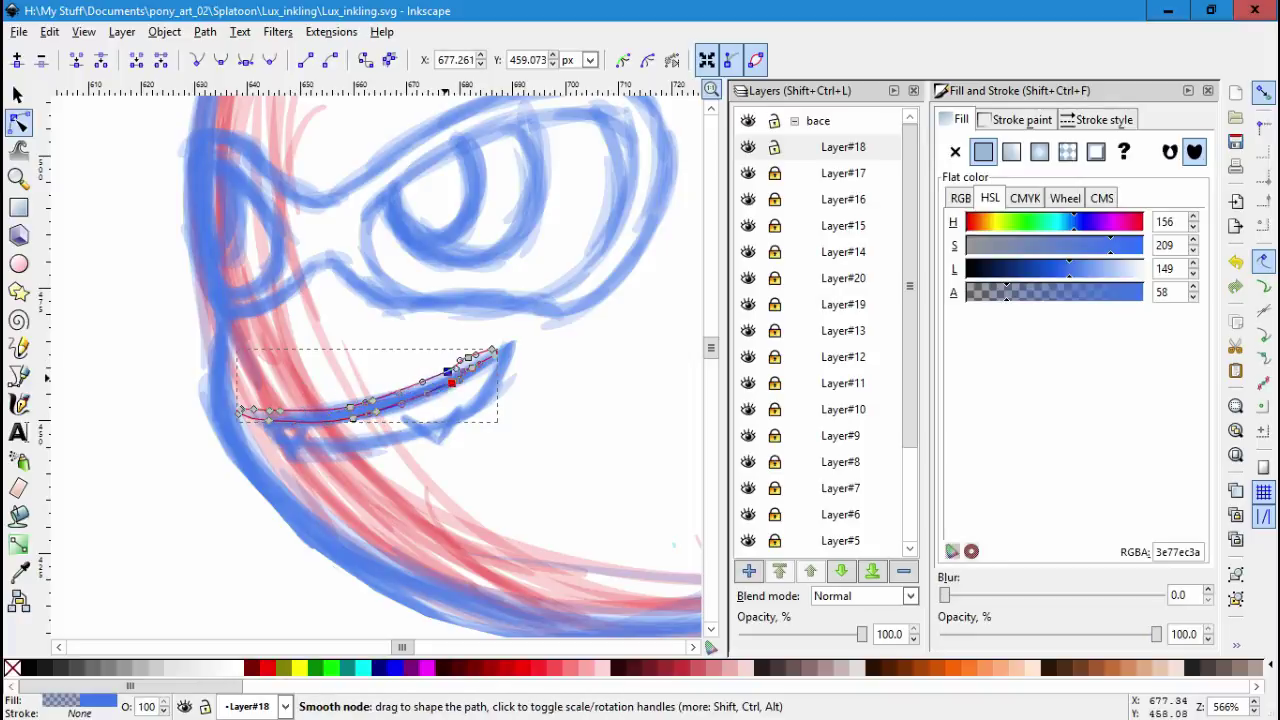
{"action": "left_click", "coordinate": [460, 342], "text": "shift"}
{"action": "scroll", "coordinate": [541, 356], "scroll_direction": "up", "scroll_amount": 3}
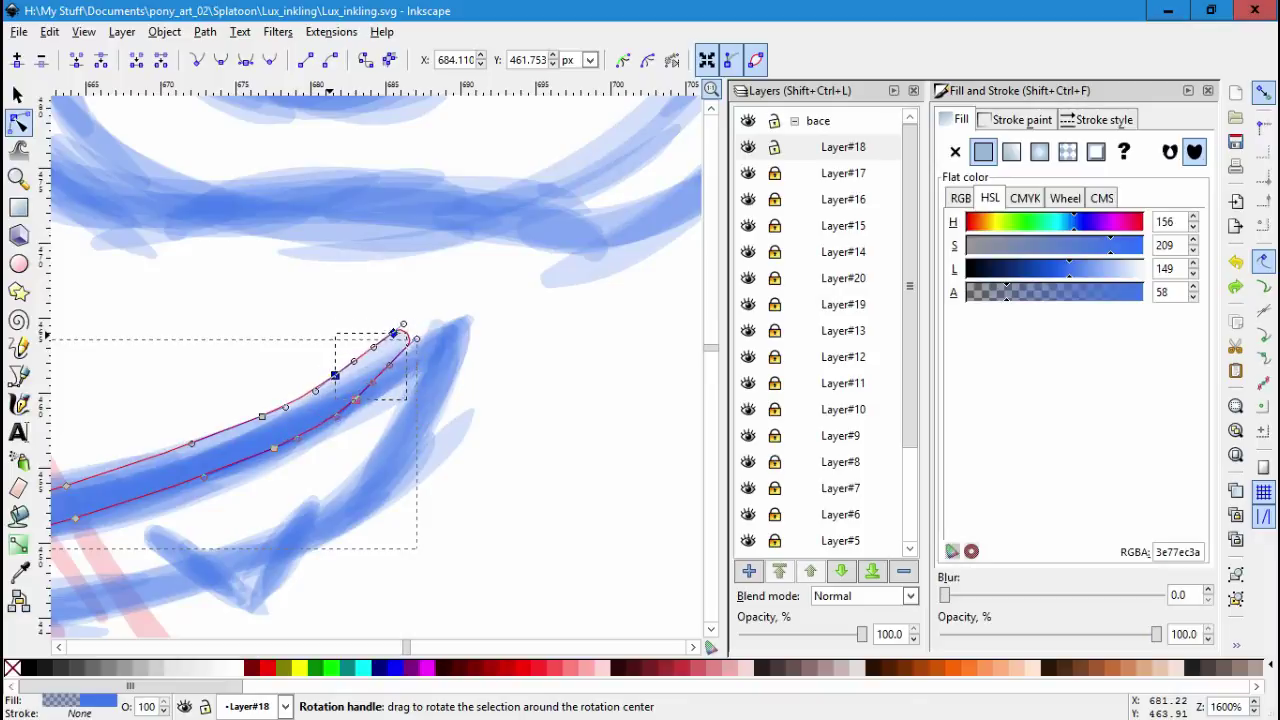
{"action": "mouse_move", "coordinate": [354, 400]}
{"action": "left_mouse_down"}
{"action": "mouse_move", "coordinate": [408, 373]}
{"action": "mouse_move", "coordinate": [60, 470]}
{"action": "mouse_move", "coordinate": [406, 401]}
{"action": "mouse_move", "coordinate": [380, 358]}
{"action": "mouse_move", "coordinate": [363, 361]}
{"action": "left_mouse_up"}
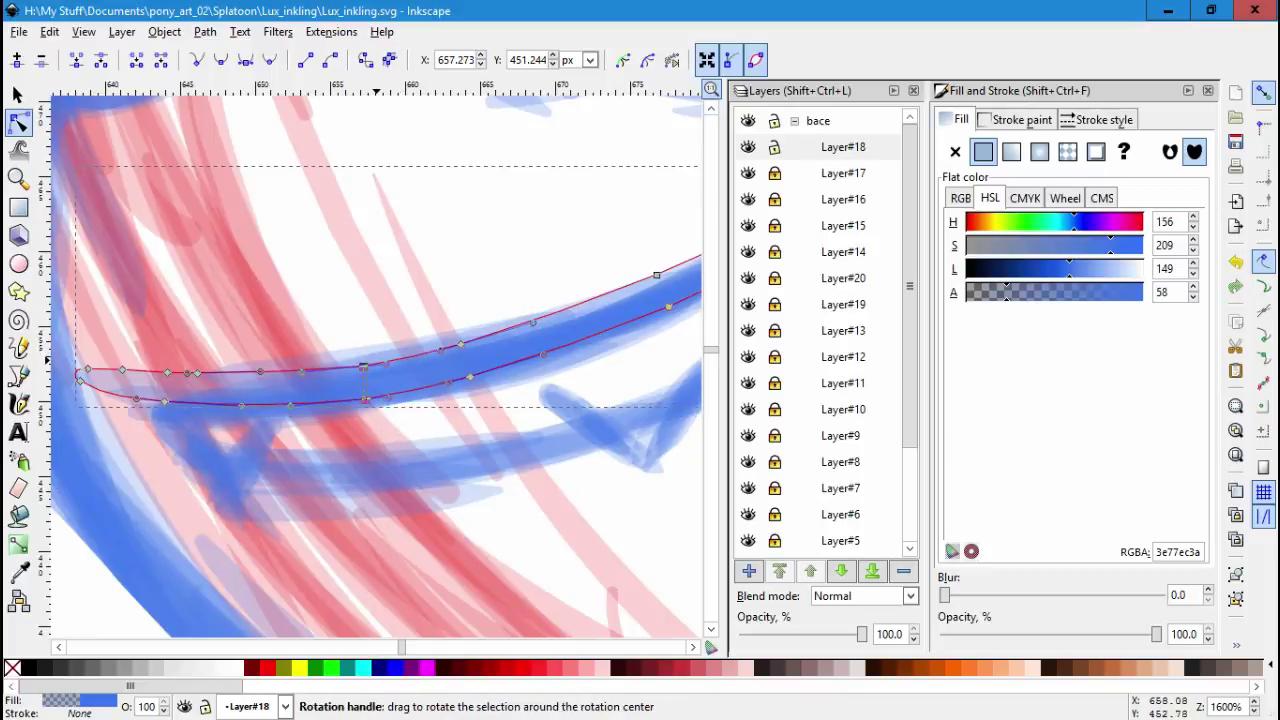
Adjust the nodes at the front end of the mouth's upper stroke to follow the line at the front corner.
{"action": "left_click_drag", "start_coordinate": [166, 403], "coordinate": [166, 411]}
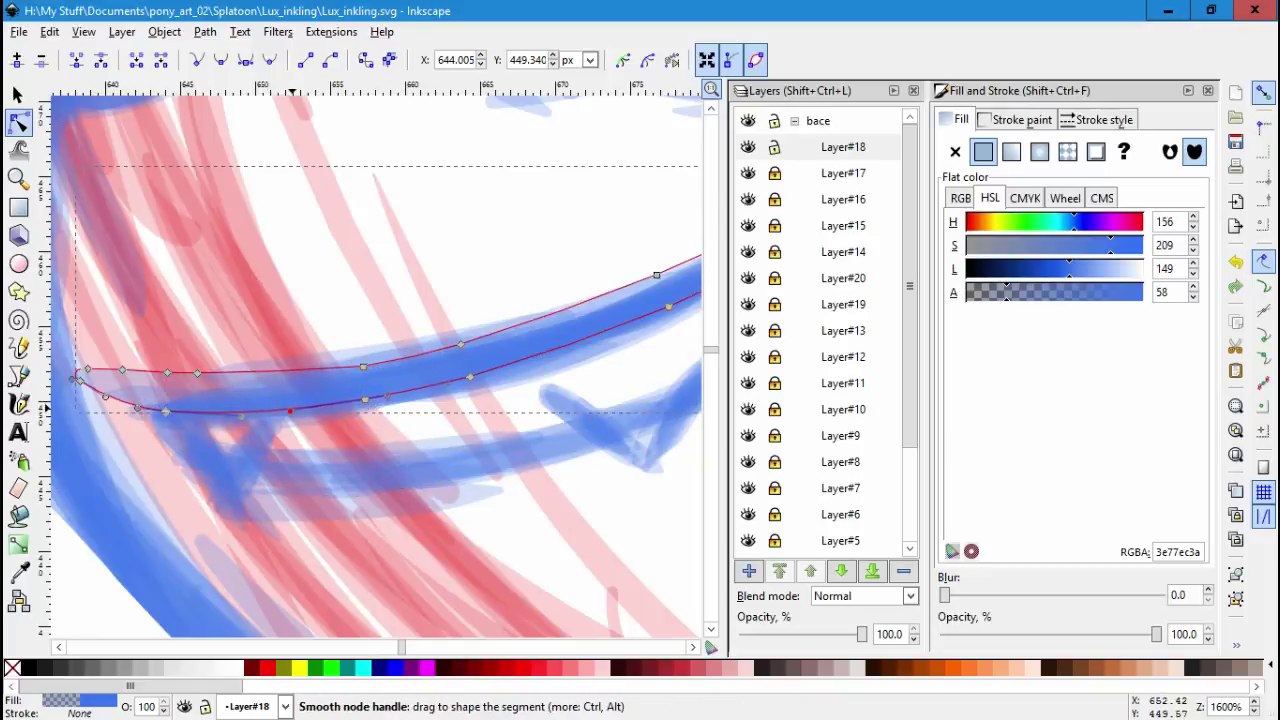
{"action": "left_click_drag", "start_coordinate": [177, 367], "coordinate": [170, 398]}
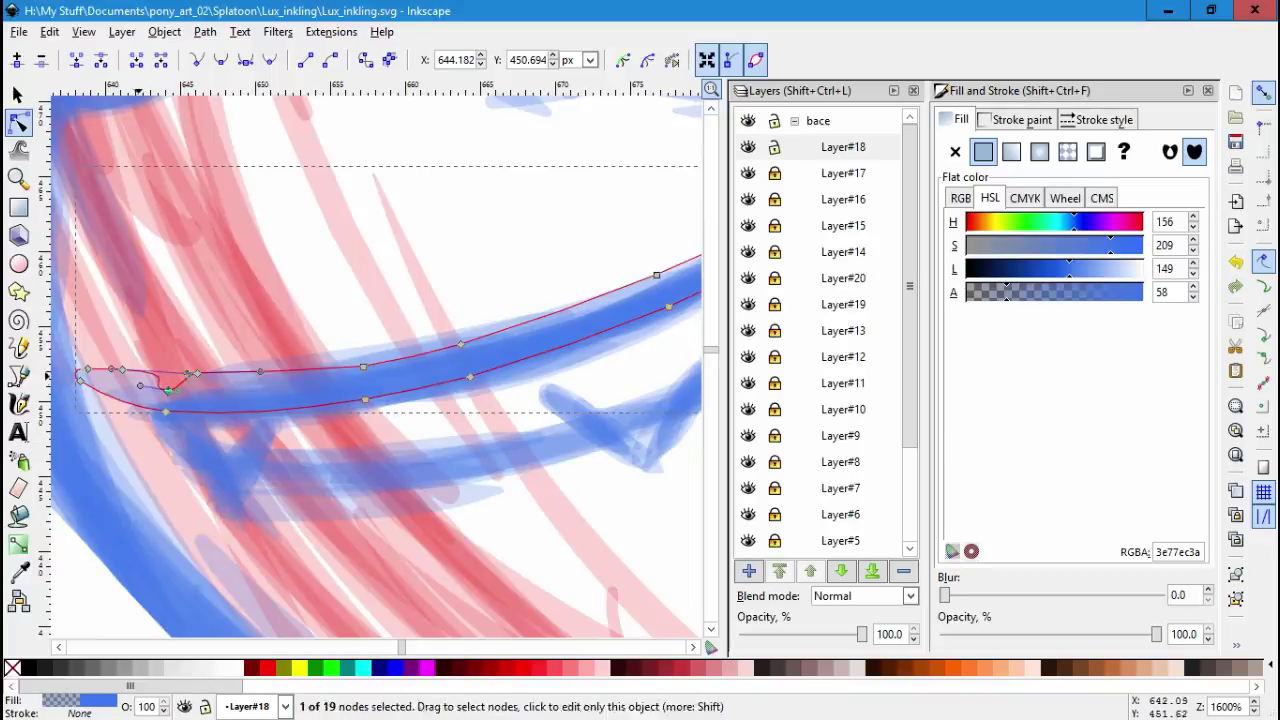
{"action": "key", "text": "Escape"}
{"action": "key", "text": "Escape"}
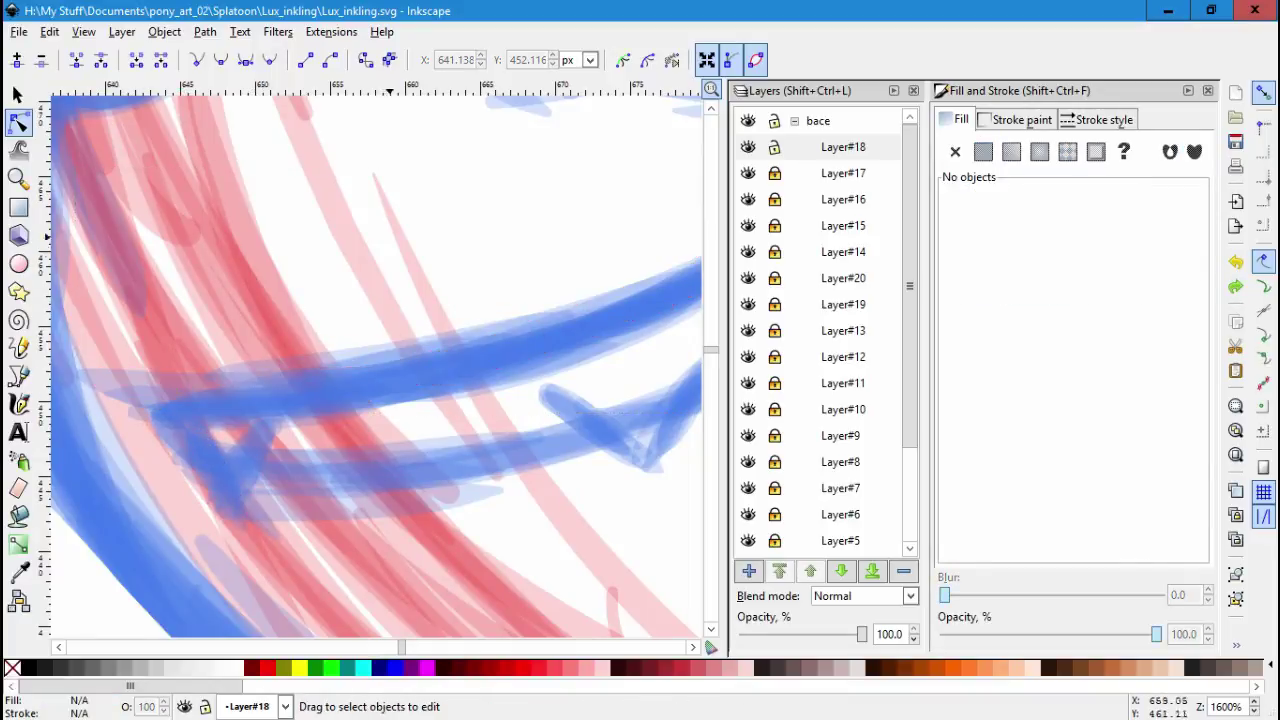
Select all the mouth strokes and move the mouth slightly lower on the face.
{"action": "scroll", "coordinate": [389, 360], "scroll_direction": "down", "scroll_amount": 4}
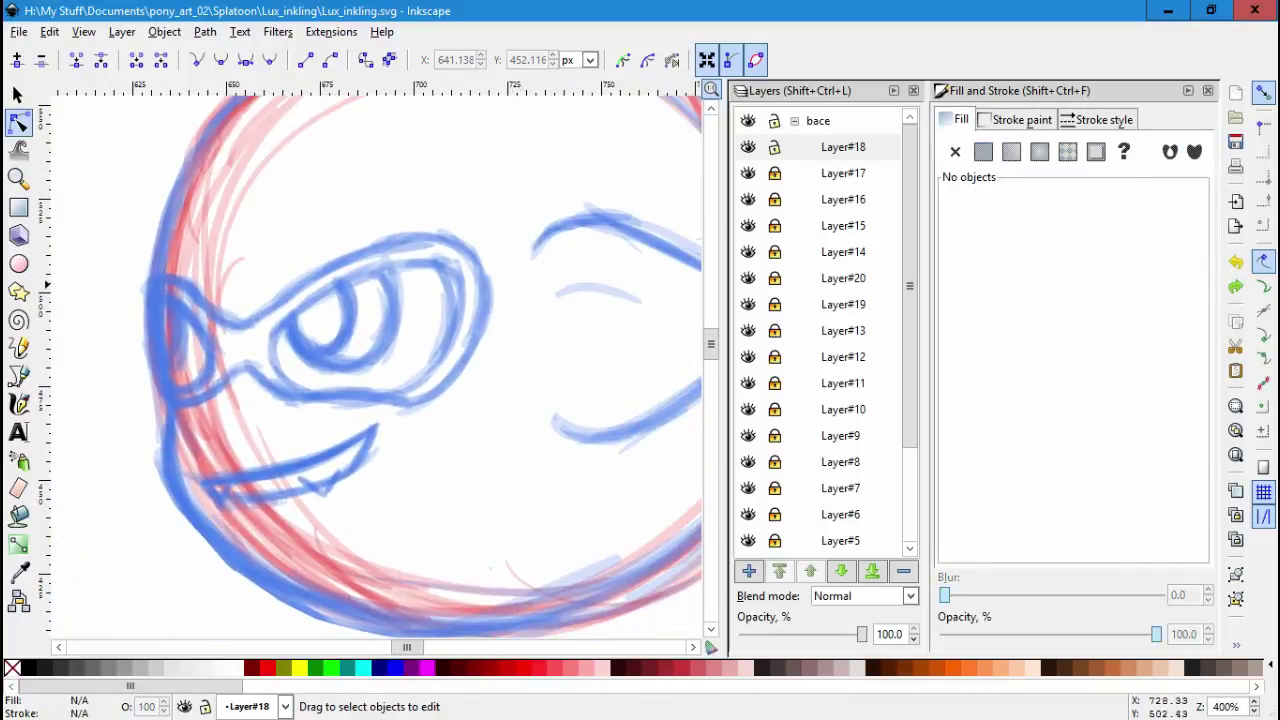
{"action": "key", "text": "c"}
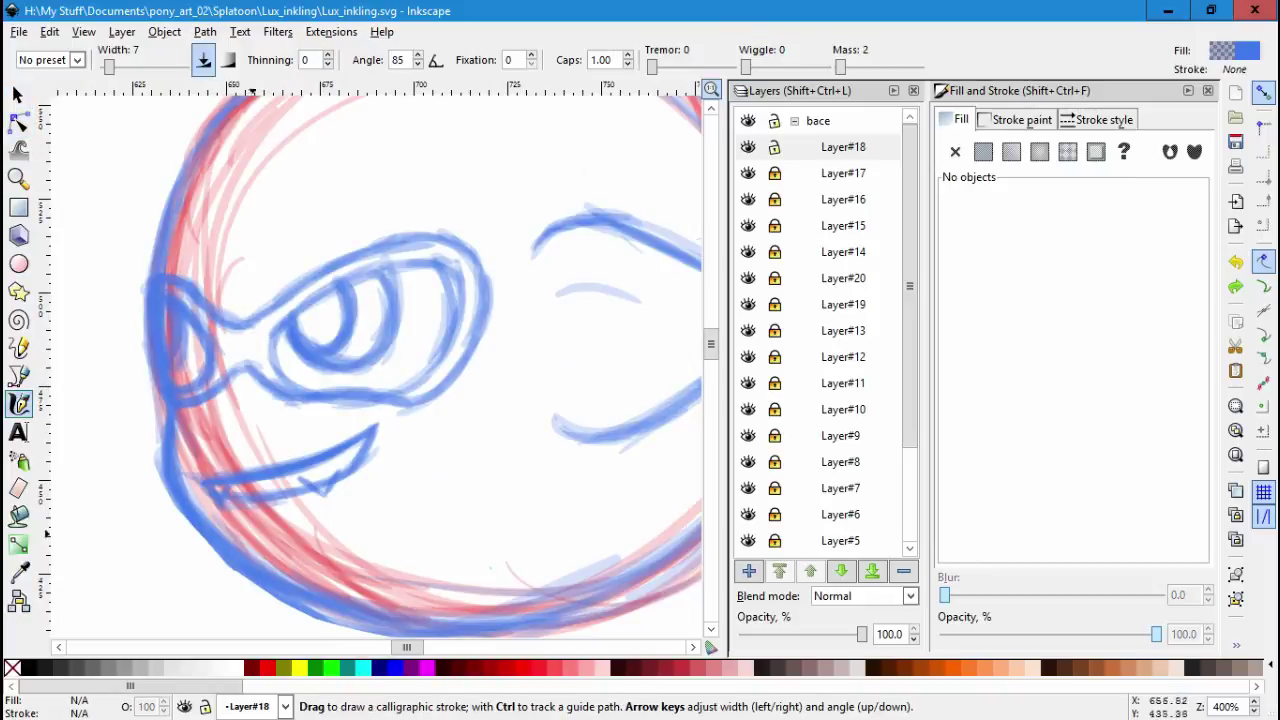
{"action": "key", "text": "ctrl+Down"}
{"action": "key", "text": "ctrl+Up"}
{"action": "key", "text": "ctrl+Left"}
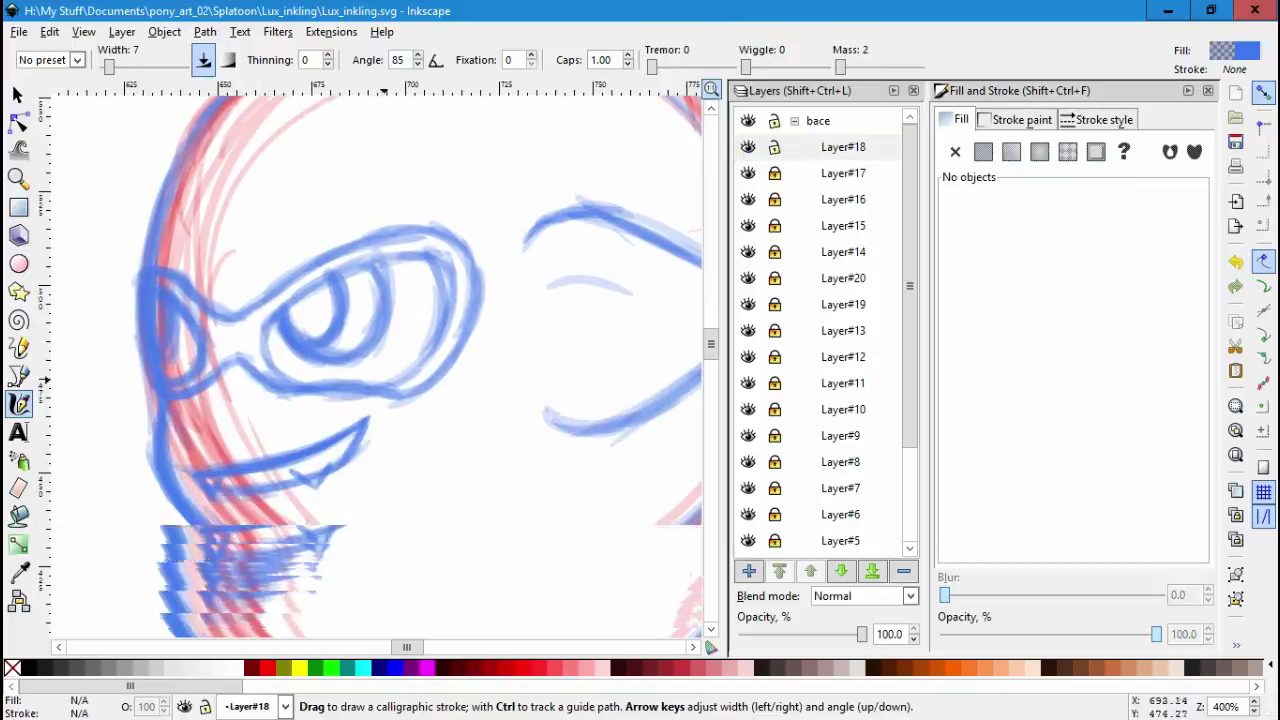
{"action": "key", "text": "s"}
{"action": "left_click_drag", "start_coordinate": [99, 525], "coordinate": [247, 452]}
{"action": "left_click", "coordinate": [493, 425]}
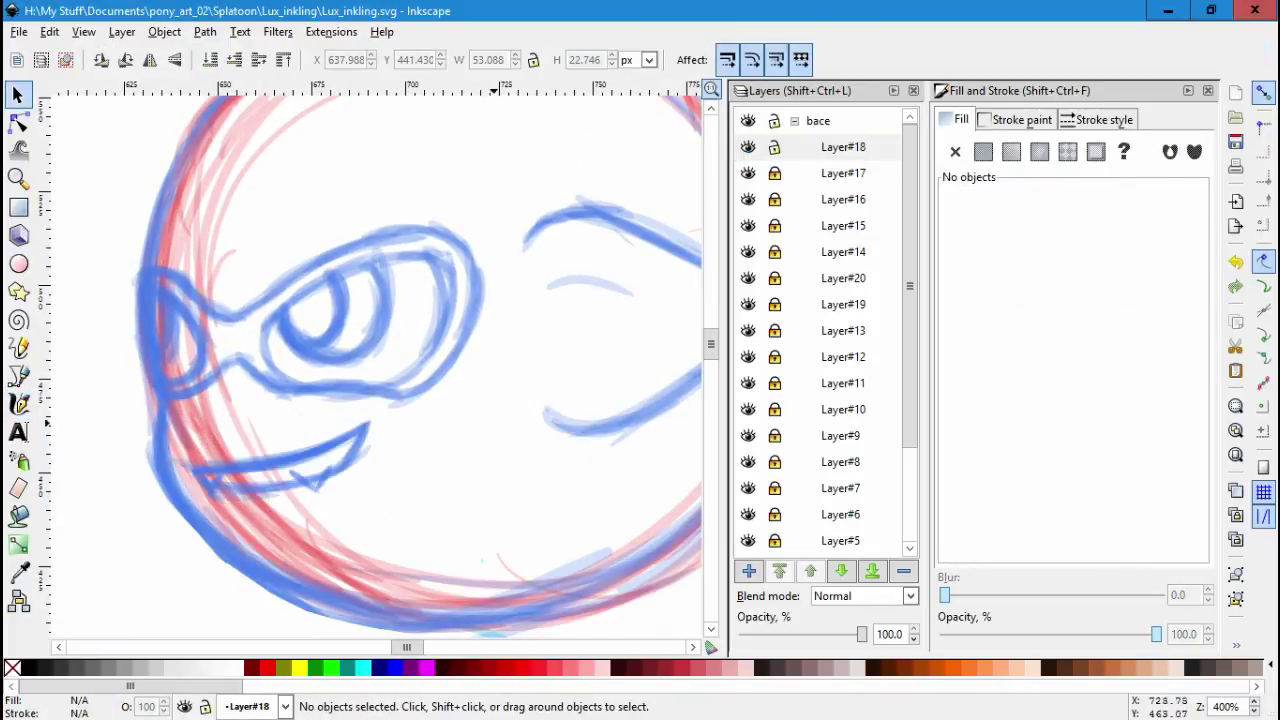
Add a new layer and sketch a small hooked nose stroke just below the front of the eye mask.
{"action": "key", "text": "shift+ctrl+n"}
{"action": "key", "text": "Return"}
{"action": "key", "text": "c"}
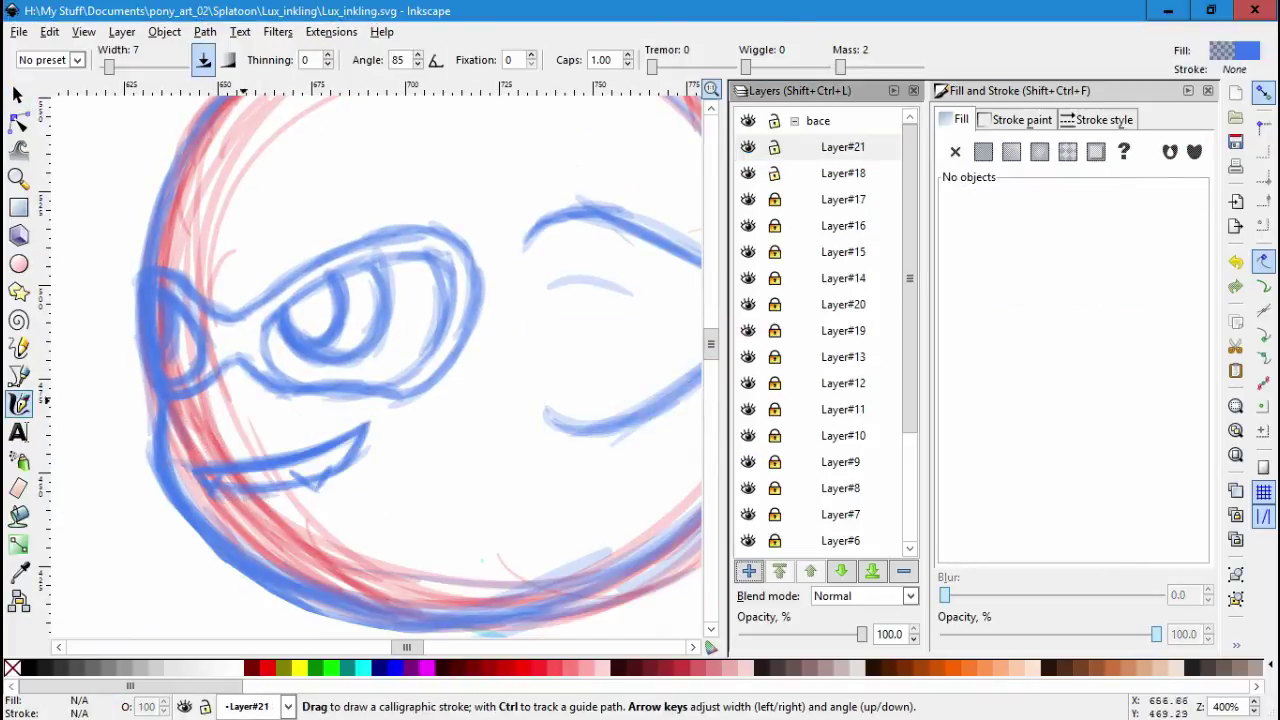
{"action": "scroll", "coordinate": [187, 400], "scroll_direction": "up", "scroll_amount": 2}
{"action": "mouse_move", "coordinate": [306, 404]}
{"action": "left_mouse_down"}
{"action": "mouse_move", "coordinate": [343, 463]}
{"action": "mouse_move", "coordinate": [306, 404]}
{"action": "left_mouse_up"}
{"action": "scroll", "coordinate": [306, 404], "scroll_direction": "down", "scroll_amount": 3}
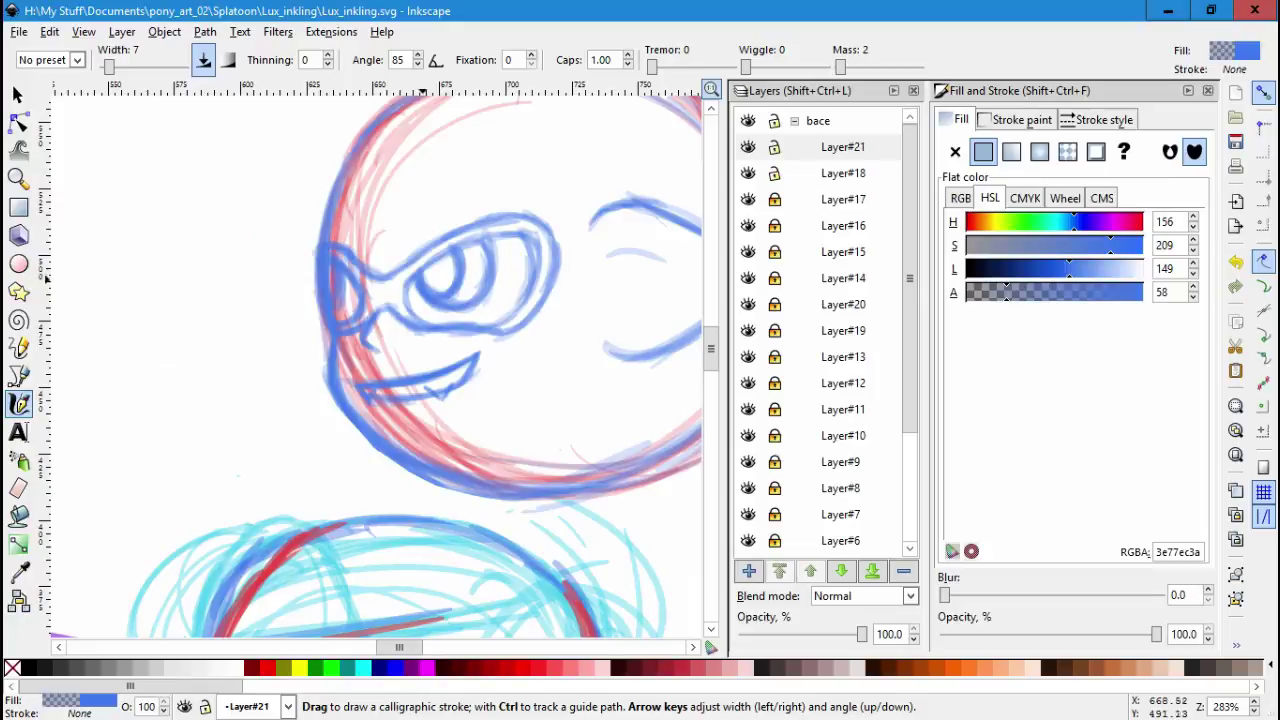
{"action": "scroll", "coordinate": [365, 330], "scroll_direction": "up", "scroll_amount": 4}
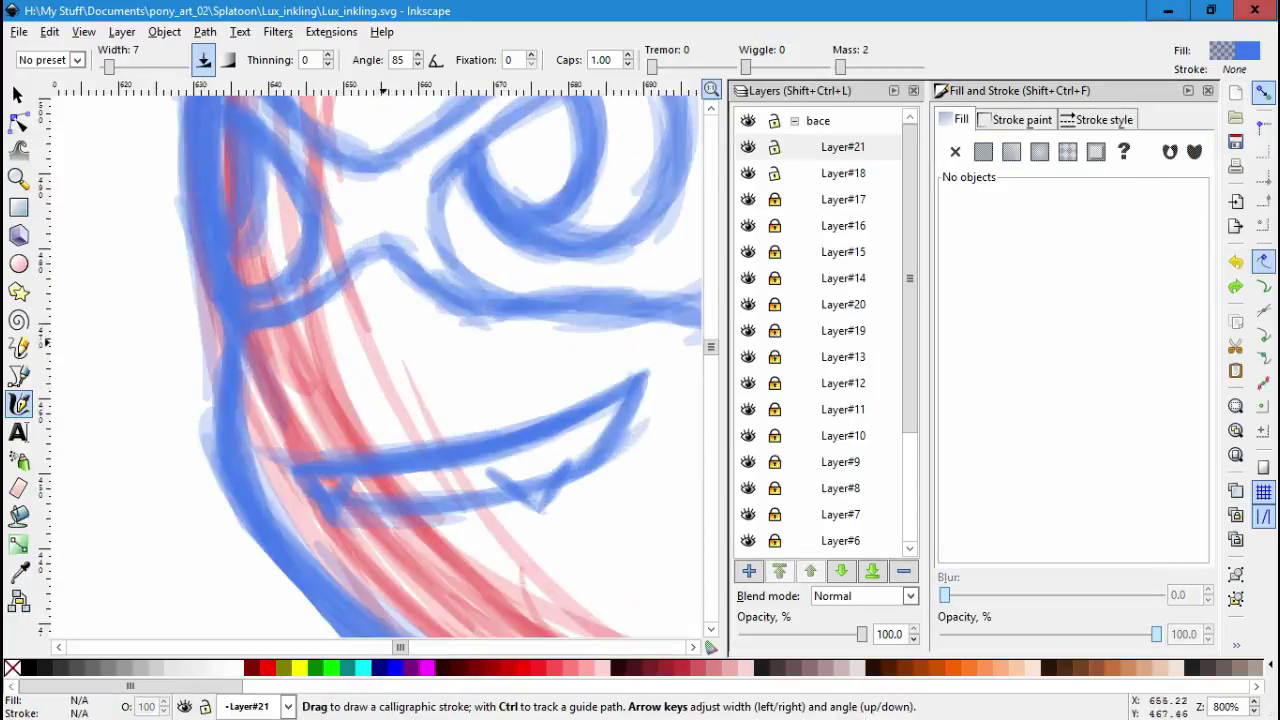
{"action": "mouse_move", "coordinate": [330, 238]}
{"action": "left_mouse_down"}
{"action": "mouse_move", "coordinate": [251, 386]}
{"action": "mouse_move", "coordinate": [255, 425]}
{"action": "left_mouse_up"}
{"action": "scroll", "coordinate": [447, 330], "scroll_direction": "up", "scroll_amount": 8}
{"action": "scroll", "coordinate": [447, 330], "scroll_direction": "down", "scroll_amount": 12}
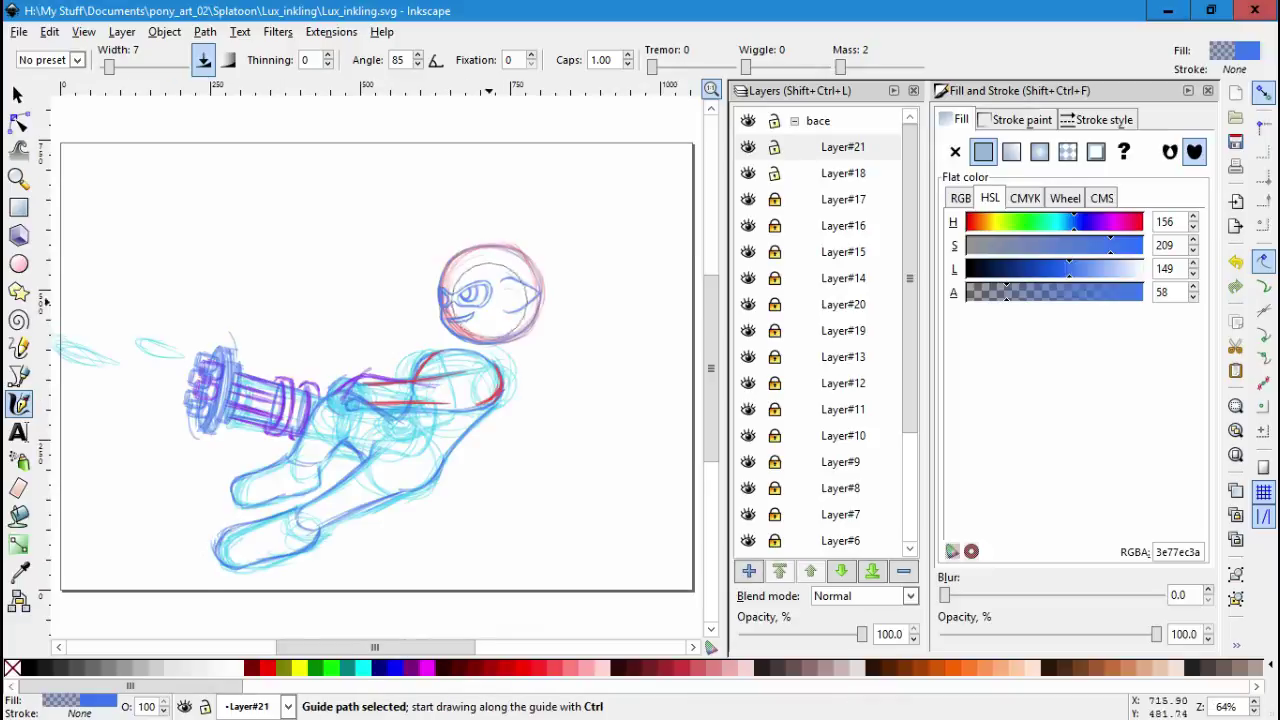
{"action": "scroll", "coordinate": [447, 330], "scroll_direction": "up", "scroll_amount": 4}
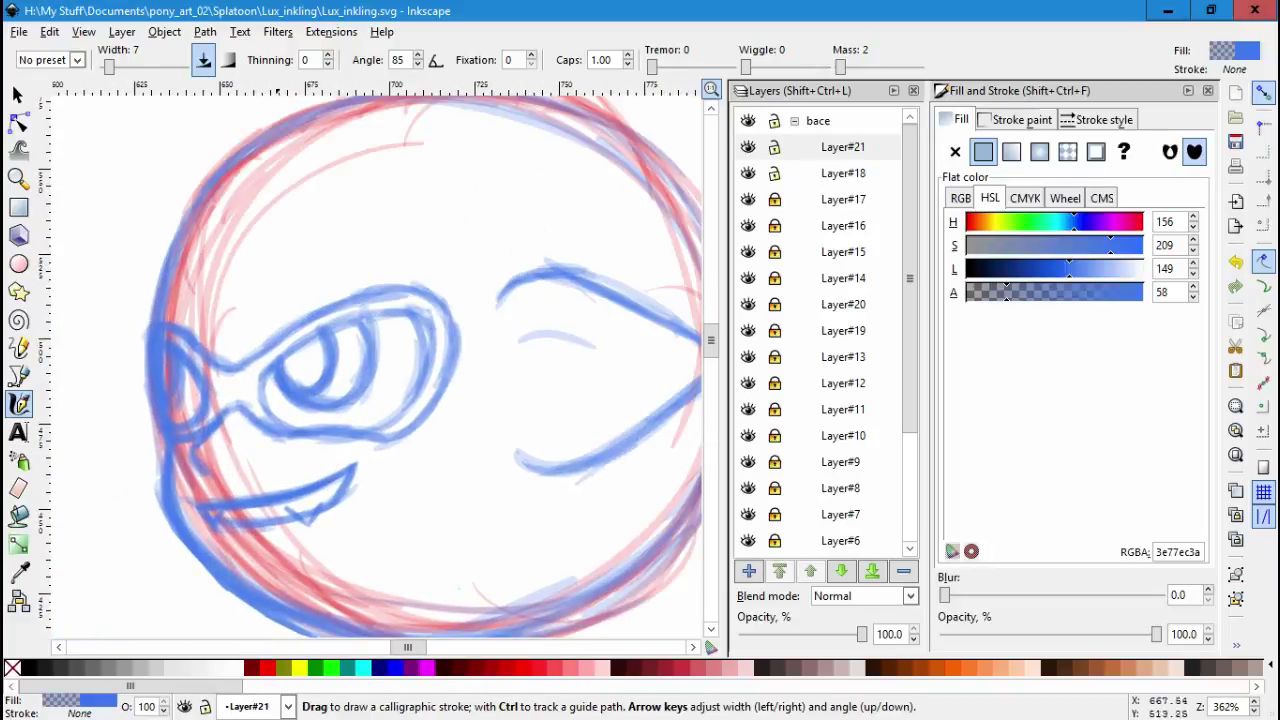
Sketch a slanted eyebrow above the near eye and a short eyebrow at the front edge of the face.
{"action": "left_click_drag", "start_coordinate": [258, 318], "coordinate": [385, 236]}
{"action": "left_click_drag", "start_coordinate": [300, 285], "coordinate": [369, 262]}
{"action": "mouse_move", "coordinate": [165, 285]}
{"action": "left_mouse_down"}
{"action": "mouse_move", "coordinate": [195, 330]}
{"action": "mouse_move", "coordinate": [160, 285]}
{"action": "mouse_move", "coordinate": [179, 300]}
{"action": "left_mouse_up"}
Nudge the far eyebrow outward and widen the near eyebrow to about 48.1 by 25 px.
{"action": "key", "text": "s"}
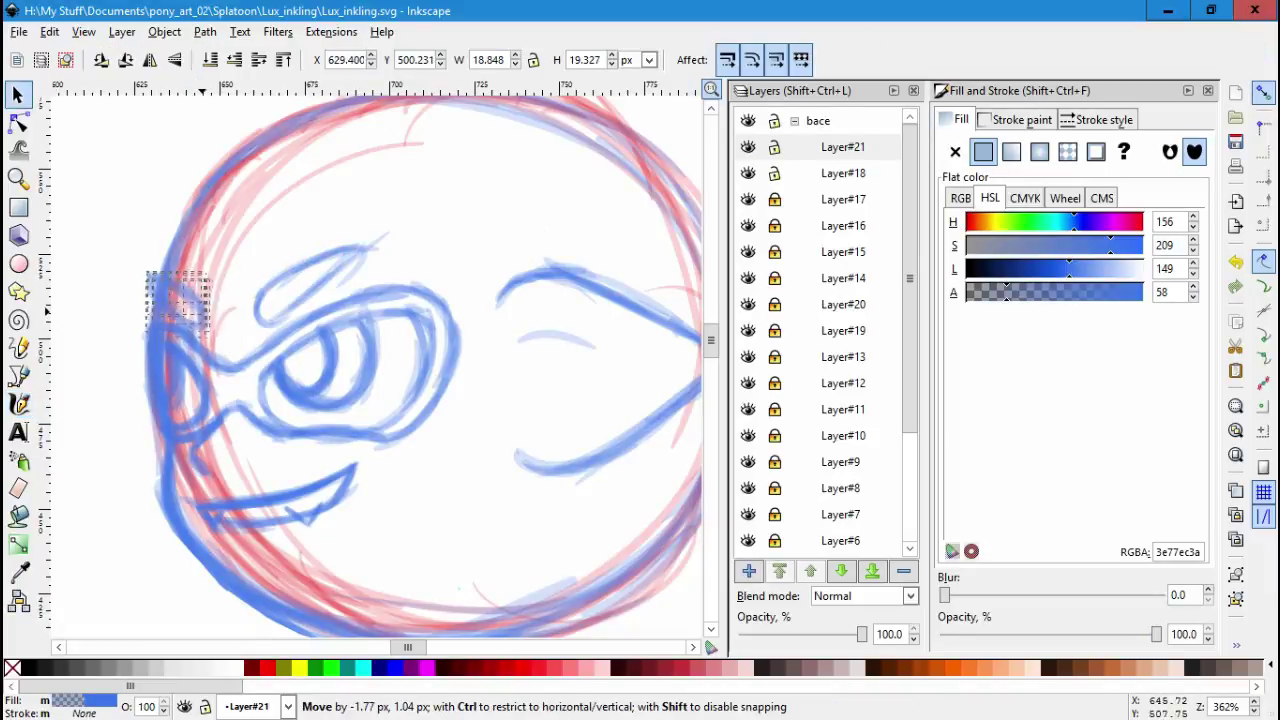
{"action": "key", "text": "Escape"}
{"action": "mouse_move", "coordinate": [229, 220]}
{"action": "left_mouse_down"}
{"action": "mouse_move", "coordinate": [429, 294]}
{"action": "mouse_move", "coordinate": [430, 335]}
{"action": "left_mouse_up"}
{"action": "left_click", "coordinate": [320, 245]}
{"action": "left_click_drag", "start_coordinate": [323, 232], "coordinate": [340, 232]}
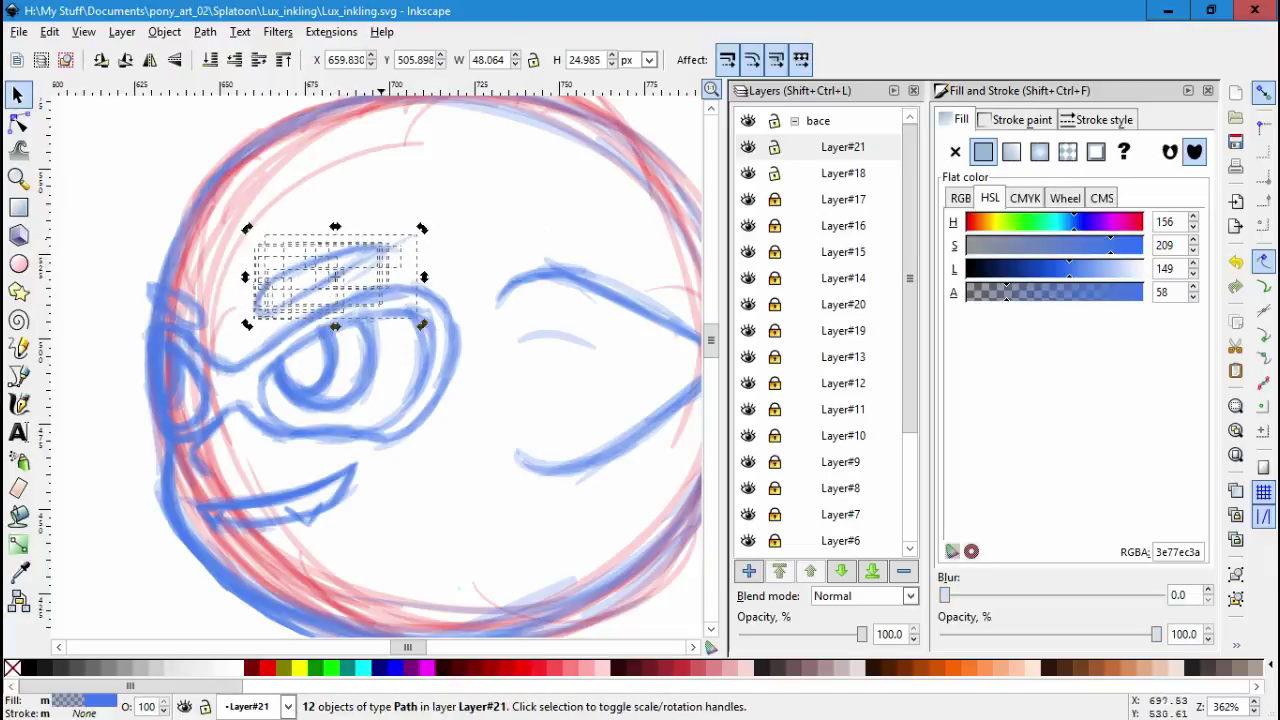
{"action": "key", "text": "Escape"}
Add another layer and sketch a curved hairline stroke from the upper forehead down toward the near eyebrow.
{"action": "scroll", "coordinate": [370, 360], "scroll_direction": "down", "scroll_amount": 2}
{"action": "scroll", "coordinate": [447, 403], "scroll_direction": "up", "scroll_amount": 2}
{"action": "scroll", "coordinate": [447, 403], "scroll_direction": "right", "scroll_amount": 2}
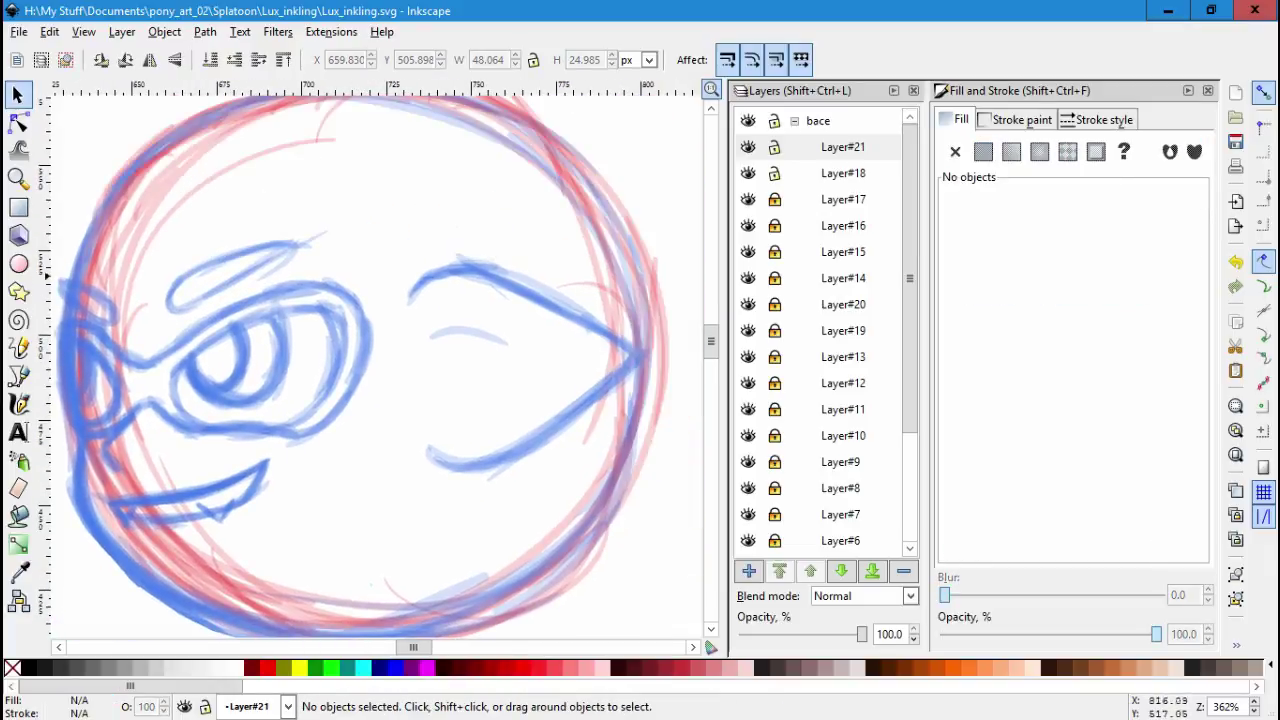
{"action": "key", "text": "ctrl+shift+n"}
{"action": "key", "text": "Return"}
{"action": "scroll", "coordinate": [370, 360], "scroll_direction": "up", "scroll_amount": 1}
{"action": "scroll", "coordinate": [370, 360], "scroll_direction": "left", "scroll_amount": 1}
{"action": "key", "text": "c"}
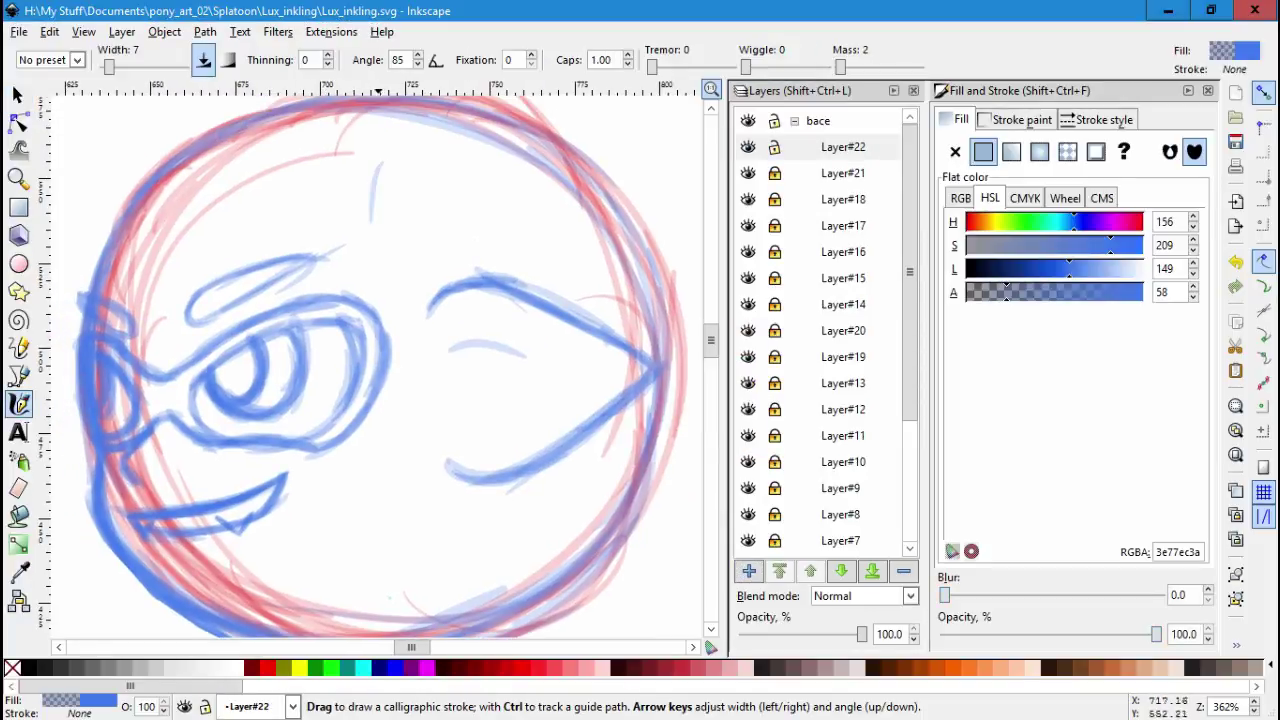
{"action": "left_click_drag", "start_coordinate": [383, 158], "coordinate": [330, 235]}
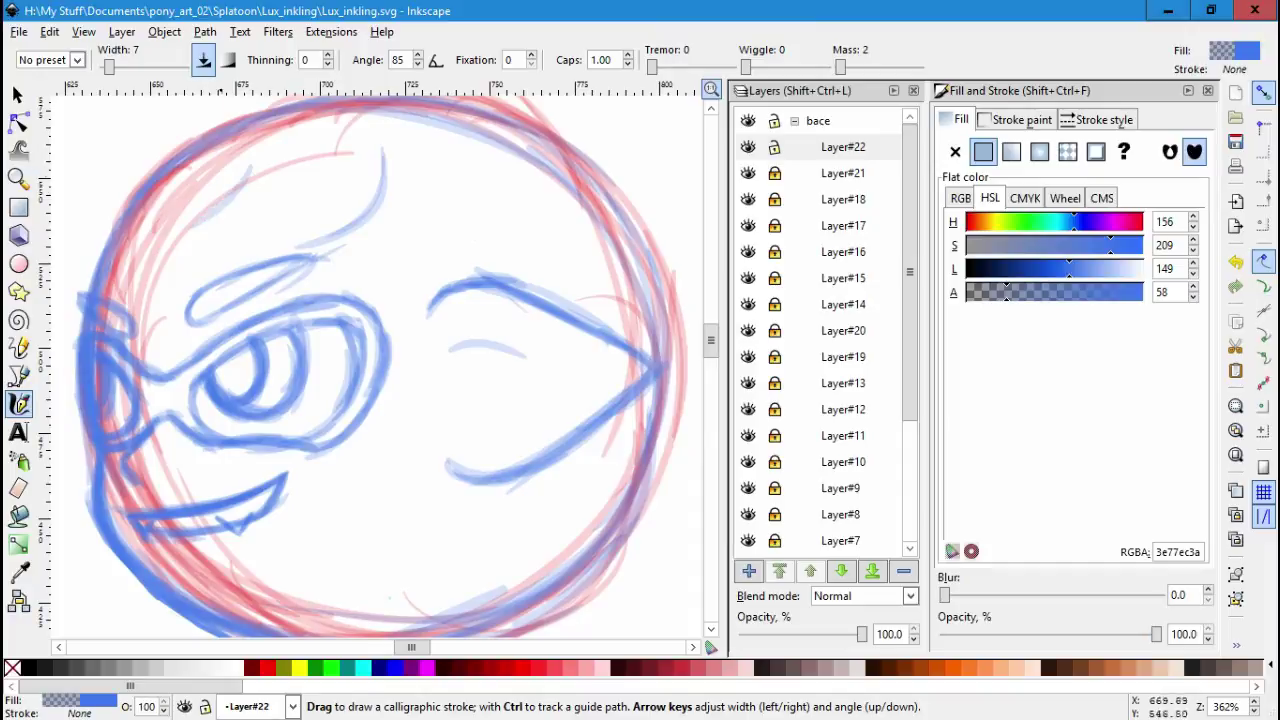
Sketch the fringe across the forehead and a pointed hair lock projecting beyond the front of the head.
{"action": "scroll", "coordinate": [380, 360], "scroll_direction": "up", "scroll_amount": 2}
{"action": "scroll", "coordinate": [380, 360], "scroll_direction": "left", "scroll_amount": 4}
{"action": "left_click_drag", "start_coordinate": [366, 278], "coordinate": [326, 295]}
{"action": "mouse_move", "coordinate": [287, 313]}
{"action": "left_mouse_down"}
{"action": "mouse_move", "coordinate": [188, 330]}
{"action": "mouse_move", "coordinate": [382, 202]}
{"action": "left_mouse_up"}
{"action": "left_click_drag", "start_coordinate": [412, 162], "coordinate": [340, 225]}
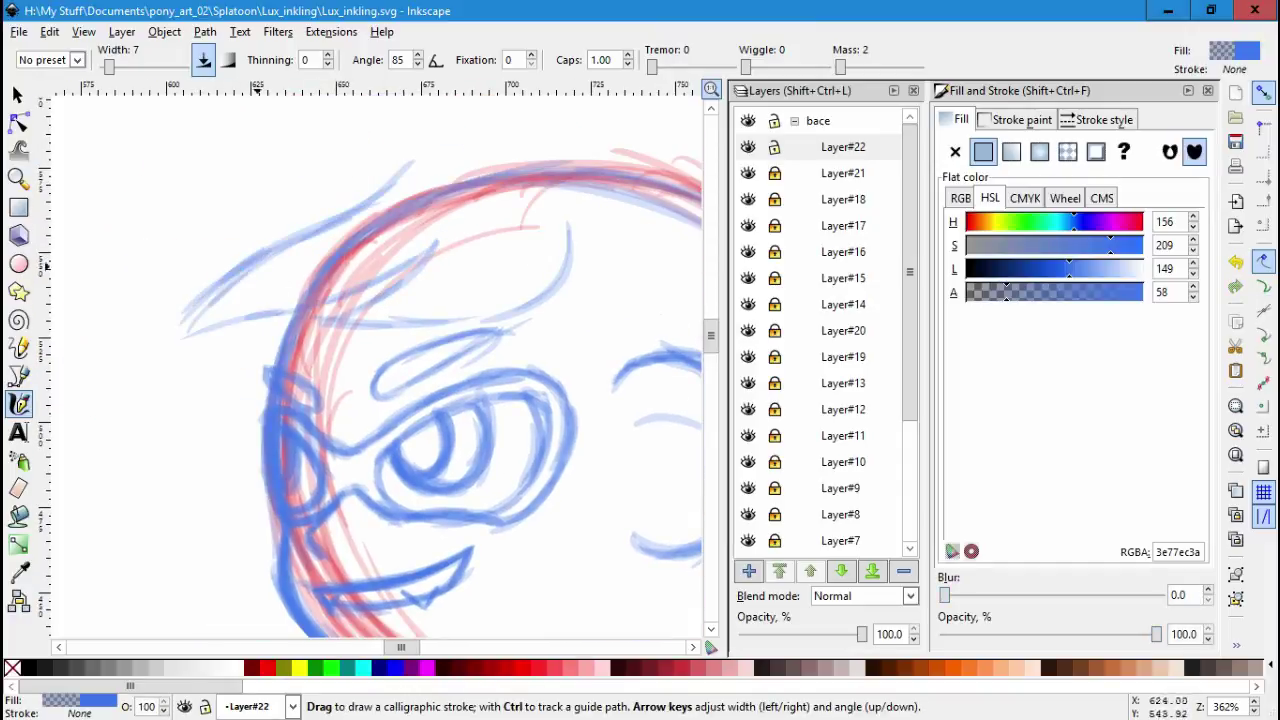
{"action": "scroll", "coordinate": [257, 263], "scroll_direction": "right", "scroll_amount": 6}
{"action": "key", "text": "Escape"}
Try to sketch a long side hair line curving from the hairline's peak behind the near eye to the jaw.
{"action": "scroll", "coordinate": [500, 300], "scroll_direction": "down", "scroll_amount": 1}
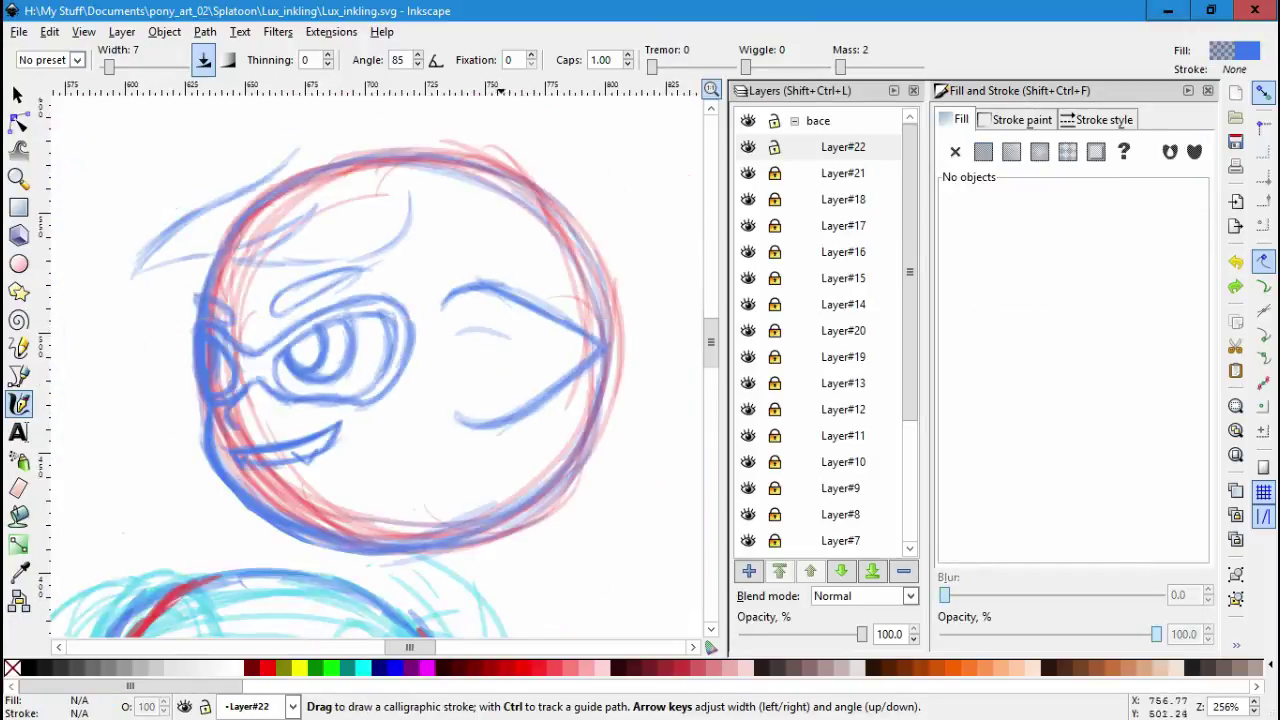
{"action": "scroll", "coordinate": [499, 431], "scroll_direction": "down", "scroll_amount": 1}
{"action": "left_click_drag", "start_coordinate": [416, 300], "coordinate": [410, 520]}
{"action": "scroll", "coordinate": [420, 400], "scroll_direction": "down", "scroll_amount": 1}
{"action": "mouse_move", "coordinate": [440, 260]}
{"action": "left_mouse_down"}
{"action": "mouse_move", "coordinate": [430, 420]}
{"action": "mouse_move", "coordinate": [392, 455]}
{"action": "left_mouse_up"}
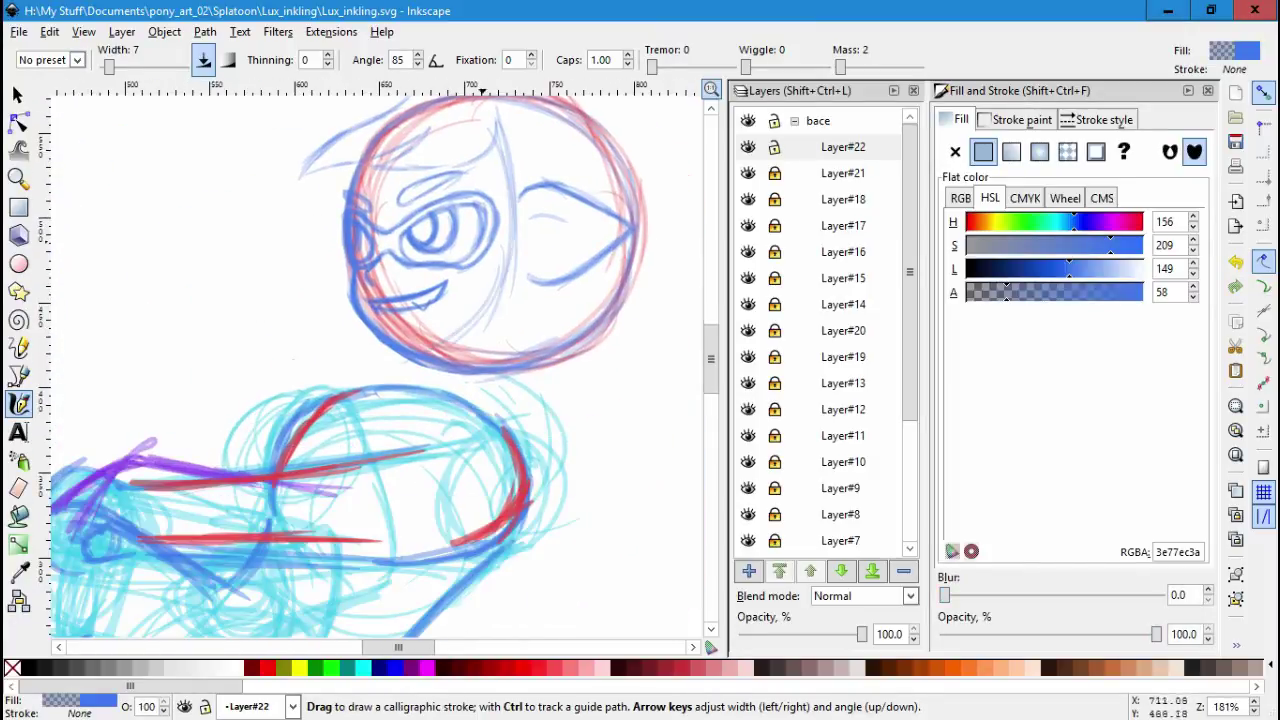
{"action": "scroll", "coordinate": [380, 360], "scroll_direction": "up", "scroll_amount": 3}
{"action": "scroll", "coordinate": [380, 360], "scroll_direction": "right", "scroll_amount": 2}
{"action": "key", "text": "Escape"}
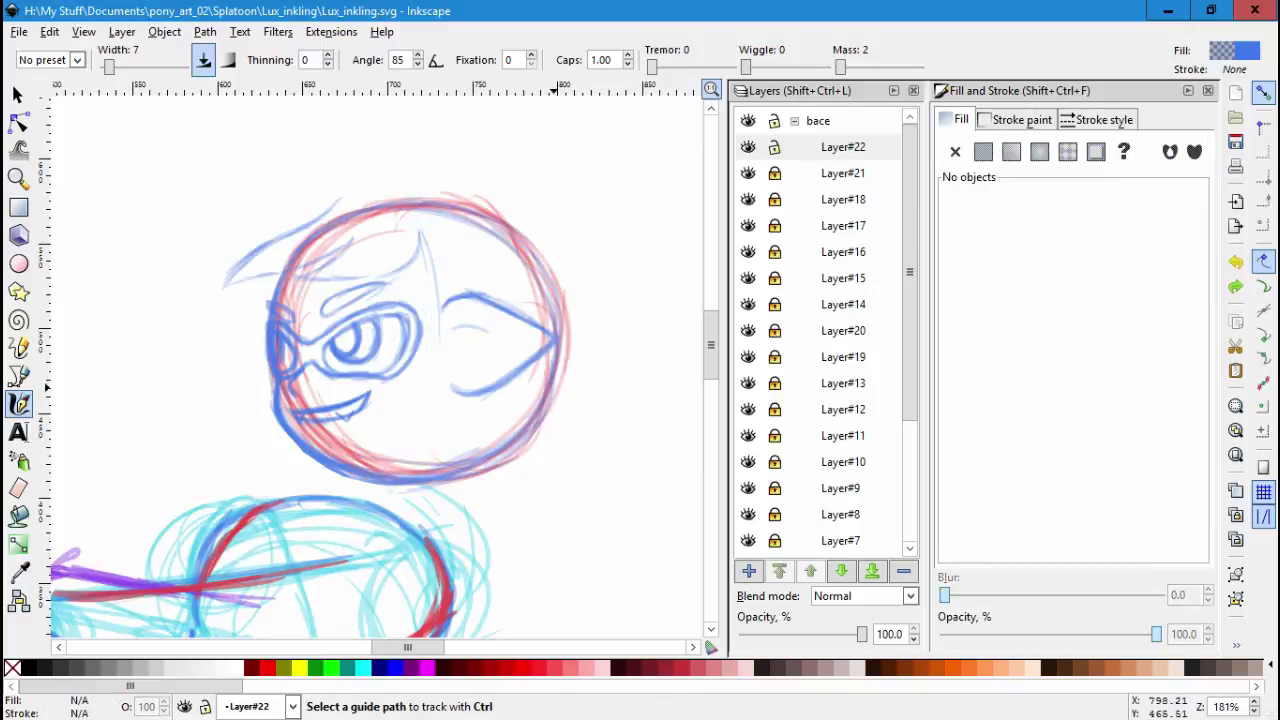
Sketch the raised top outline of the hair from the front lock up and over the crown of the head.
{"action": "scroll", "coordinate": [380, 360], "scroll_direction": "up", "scroll_amount": 2}
{"action": "scroll", "coordinate": [380, 360], "scroll_direction": "up", "scroll_amount": 1}
{"action": "left_click_drag", "start_coordinate": [330, 235], "coordinate": [420, 190]}
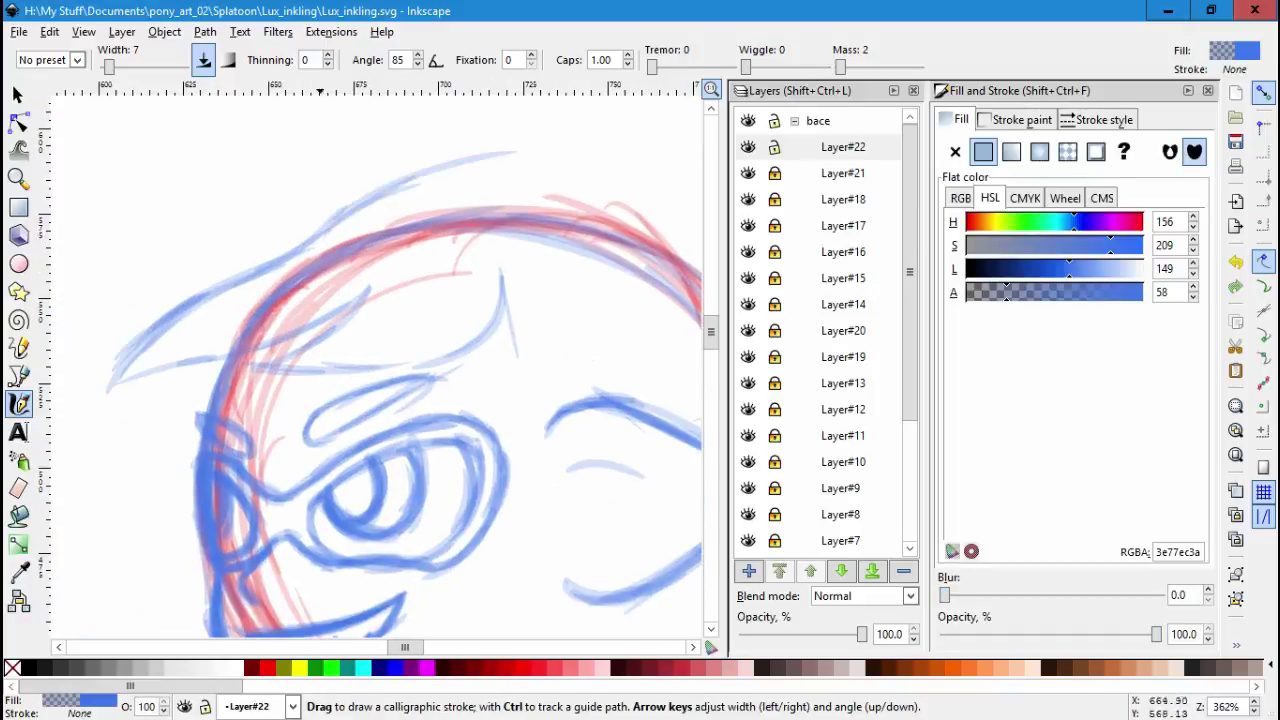
{"action": "left_click_drag", "start_coordinate": [322, 213], "coordinate": [640, 158]}
{"action": "scroll", "coordinate": [400, 380], "scroll_direction": "left", "scroll_amount": 2}
{"action": "scroll", "coordinate": [400, 380], "scroll_direction": "down", "scroll_amount": 1}
{"action": "left_click_drag", "start_coordinate": [371, 186], "coordinate": [605, 165]}
{"action": "mouse_move", "coordinate": [374, 215]}
{"action": "left_mouse_down"}
{"action": "mouse_move", "coordinate": [492, 183]}
{"action": "mouse_move", "coordinate": [480, 155]}
{"action": "left_mouse_up"}
Extend the hair's outer line forward and down past the front lock with long overlapping strokes.
{"action": "left_click_drag", "start_coordinate": [170, 300], "coordinate": [430, 170]}
{"action": "left_click_drag", "start_coordinate": [70, 390], "coordinate": [350, 205]}
{"action": "left_click_drag", "start_coordinate": [260, 235], "coordinate": [410, 185]}
{"action": "scroll", "coordinate": [490, 313], "scroll_direction": "up", "scroll_amount": 10}
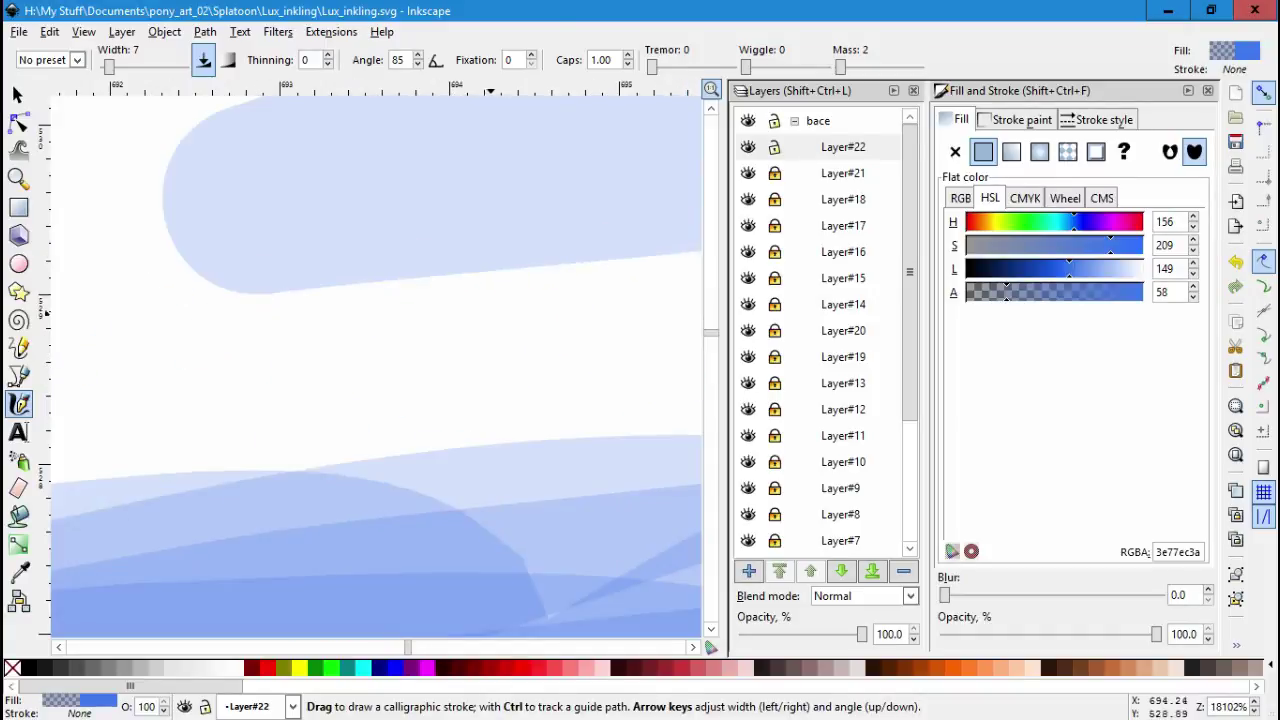
Unlock all the head layers from Layer#21 down through Layer#13.
{"action": "key", "text": "5"}
{"action": "left_click", "coordinate": [843, 147]}
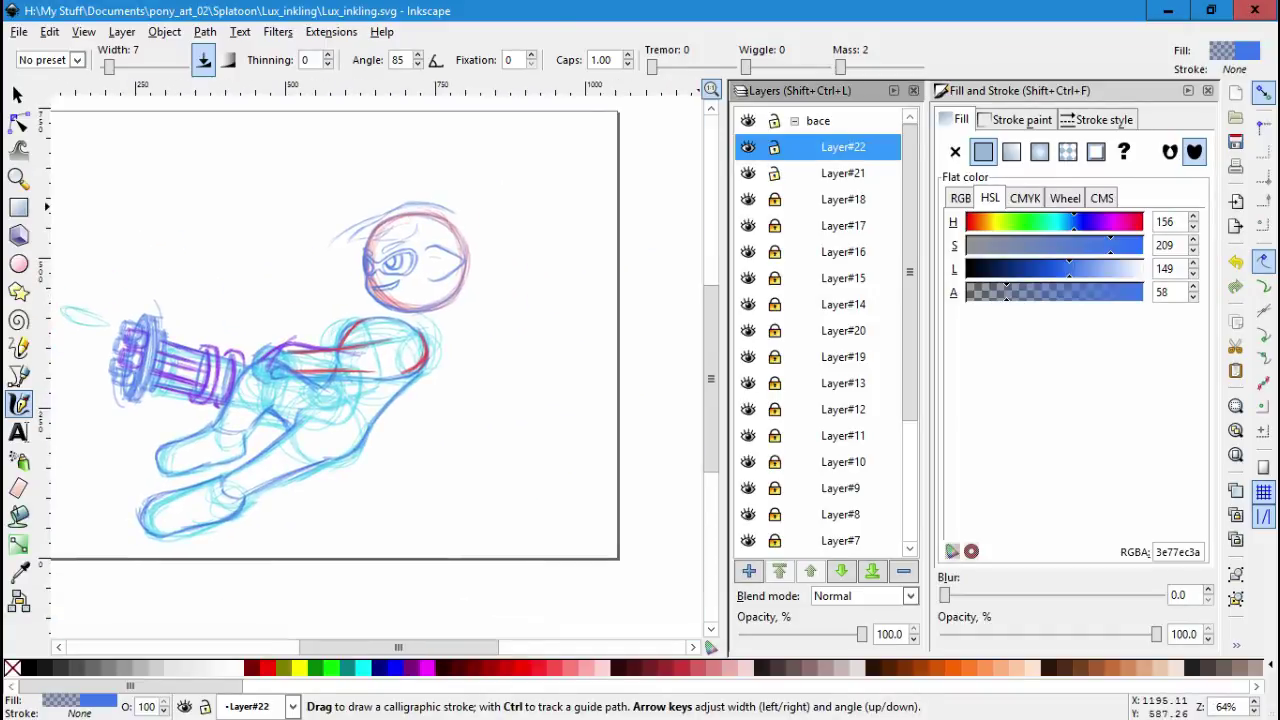
{"action": "left_click", "coordinate": [748, 383]}
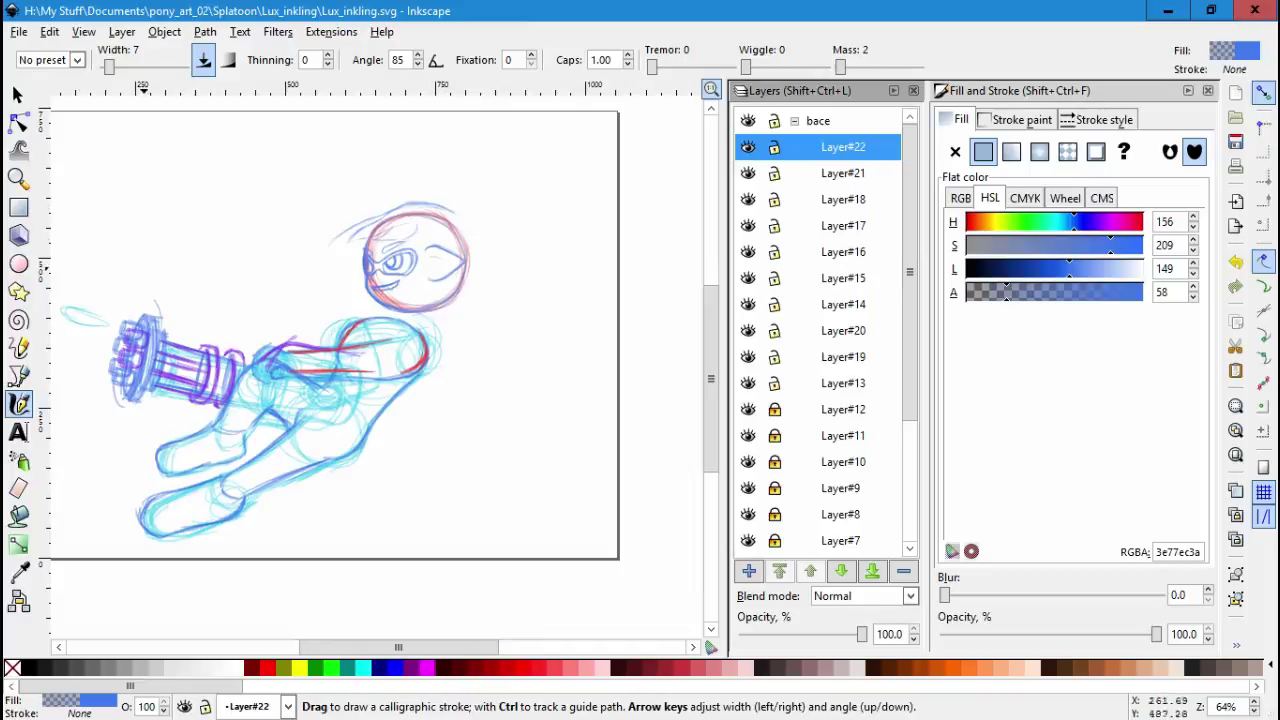
Select all the head strokes and move the head down and forward onto the body, to X 545.141, Y 390.133 px.
{"action": "key", "text": "s"}
{"action": "left_click_drag", "start_coordinate": [243, 157], "coordinate": [480, 320]}
{"action": "key", "text": "3"}
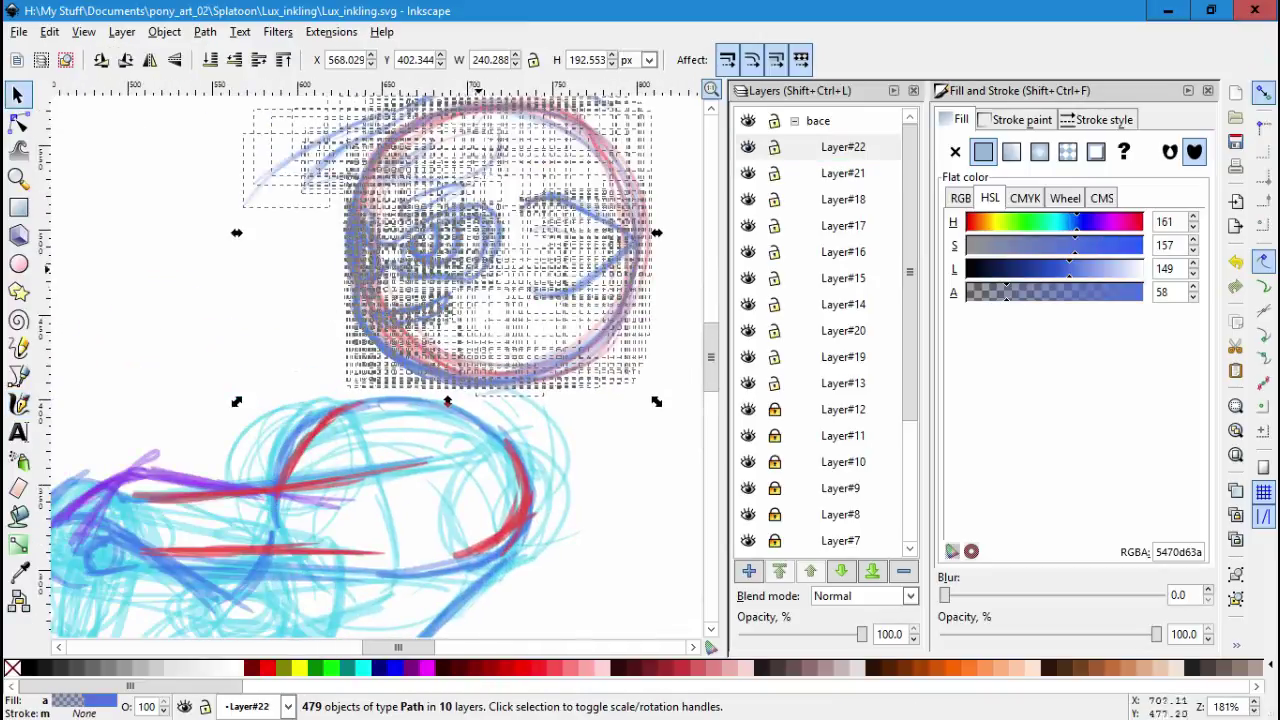
{"action": "mouse_move", "coordinate": [489, 265]}
{"action": "left_mouse_down"}
{"action": "mouse_move", "coordinate": [431, 282]}
{"action": "mouse_move", "coordinate": [451, 285]}
{"action": "left_mouse_up"}
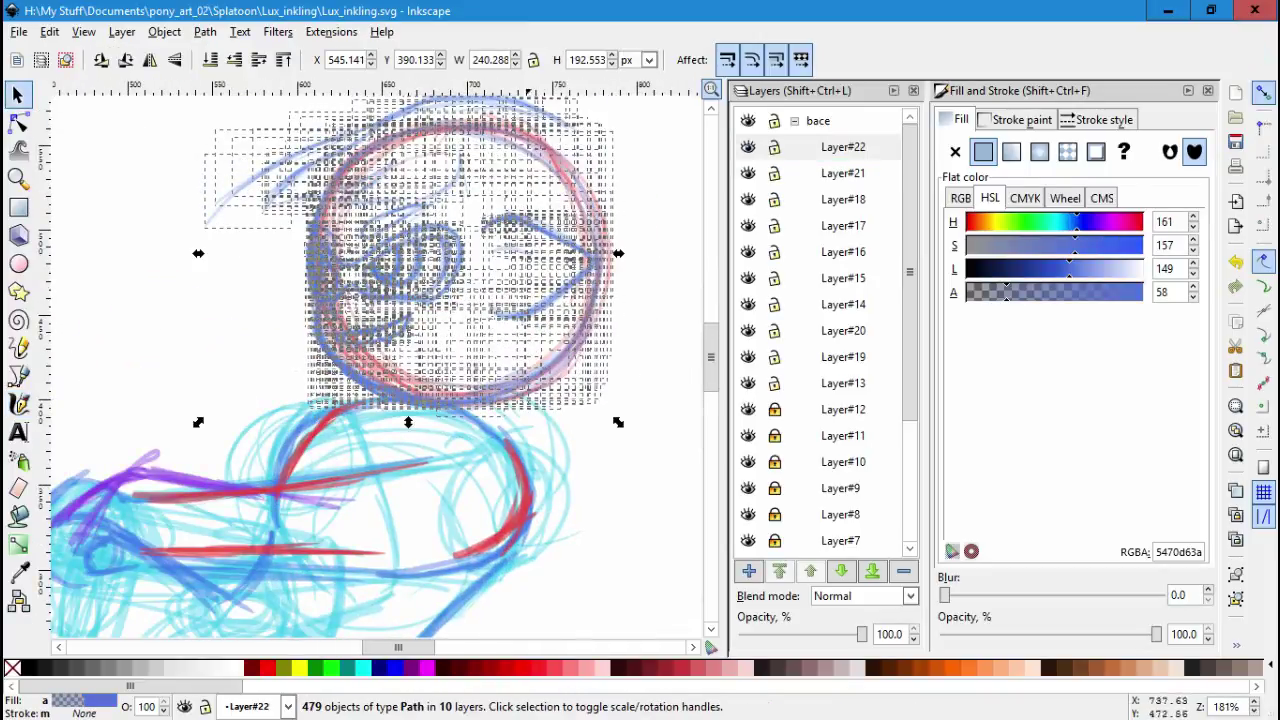
{"action": "key", "text": "Escape"}
{"action": "key", "text": "5"}
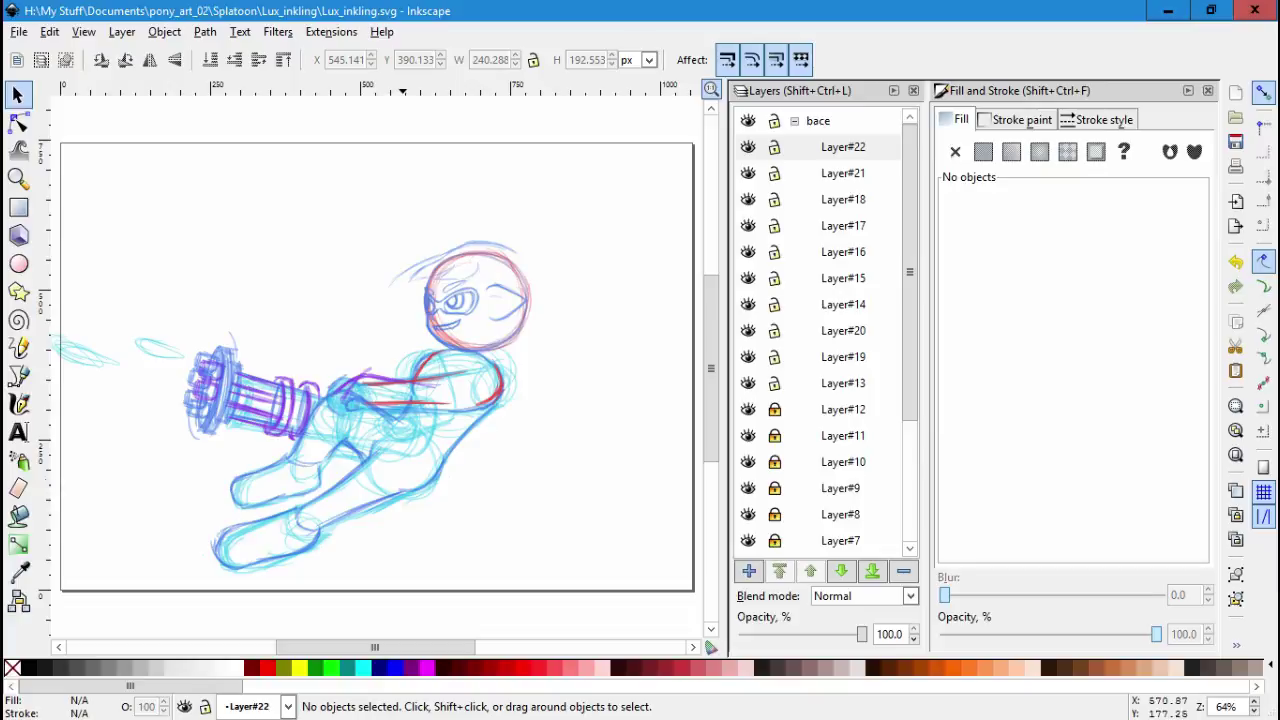
Sketch the hair's front edge curving down from the forehead point past the outer side of the eye.
{"action": "scroll", "coordinate": [508, 302], "scroll_direction": "up", "scroll_amount": 4}
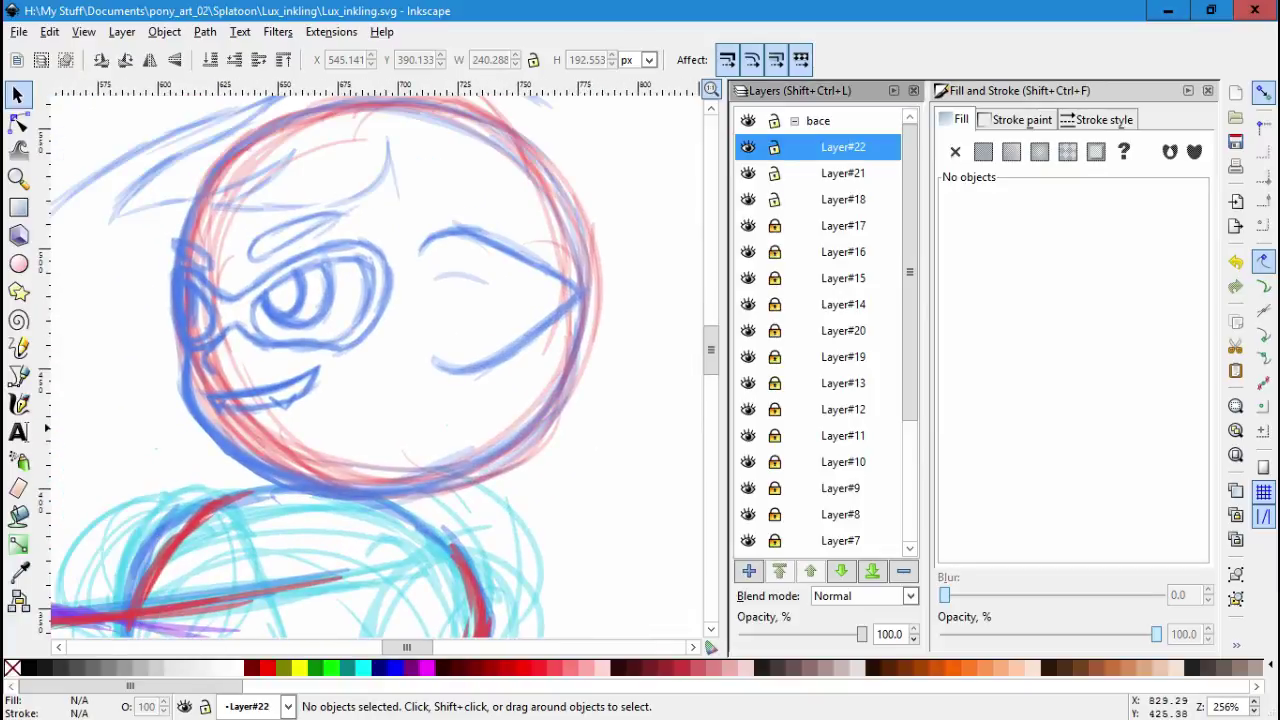
{"action": "key", "text": "c"}
{"action": "left_click_drag", "start_coordinate": [392, 363], "coordinate": [370, 412]}
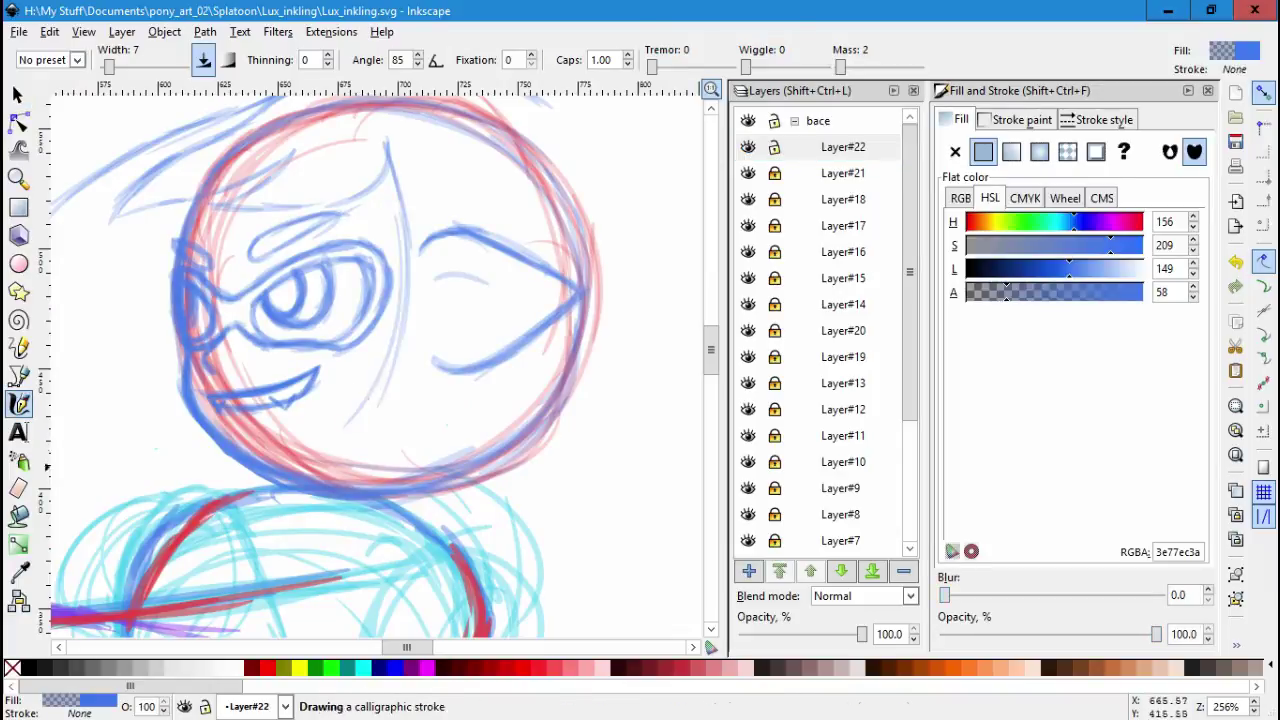
{"action": "scroll", "coordinate": [380, 360], "scroll_direction": "down", "scroll_amount": 4}
{"action": "scroll", "coordinate": [380, 360], "scroll_direction": "left", "scroll_amount": 3}
{"action": "key", "text": "ctrl+z"}
{"action": "scroll", "coordinate": [370, 360], "scroll_direction": "up", "scroll_amount": 5}
{"action": "scroll", "coordinate": [370, 360], "scroll_direction": "right", "scroll_amount": 2}
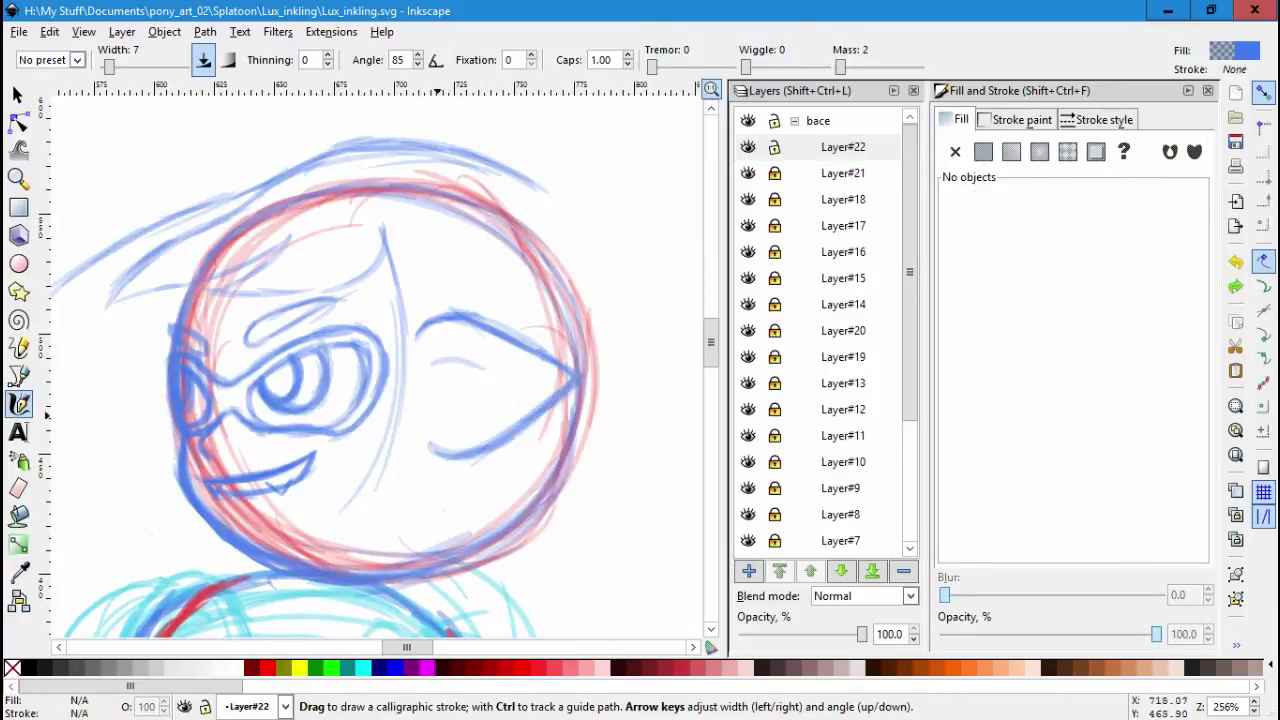
Select all hair strokes on Layer#22 and recolour them purple with hue 201 and alpha 103.
{"action": "left_click", "coordinate": [17, 94]}
{"action": "key", "text": "minus"}
{"action": "key", "text": "ctrl+a"}
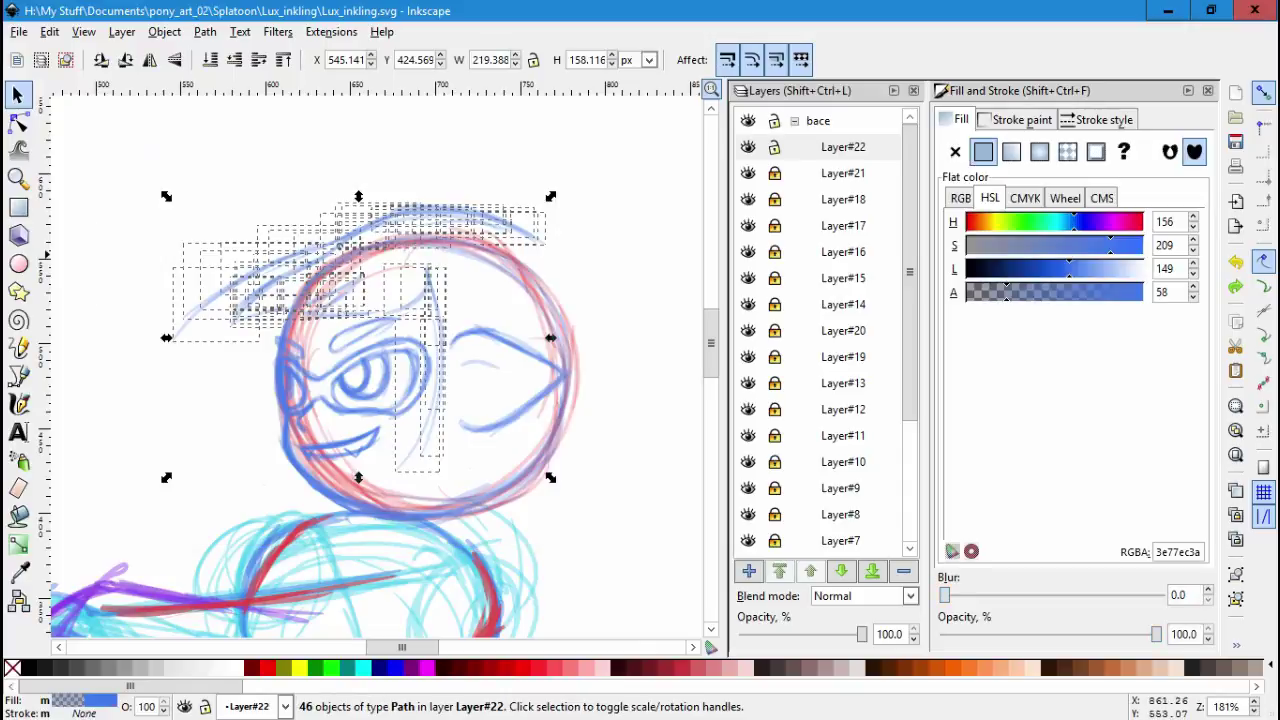
{"action": "left_click_drag", "start_coordinate": [1042, 221], "coordinate": [1130, 221]}
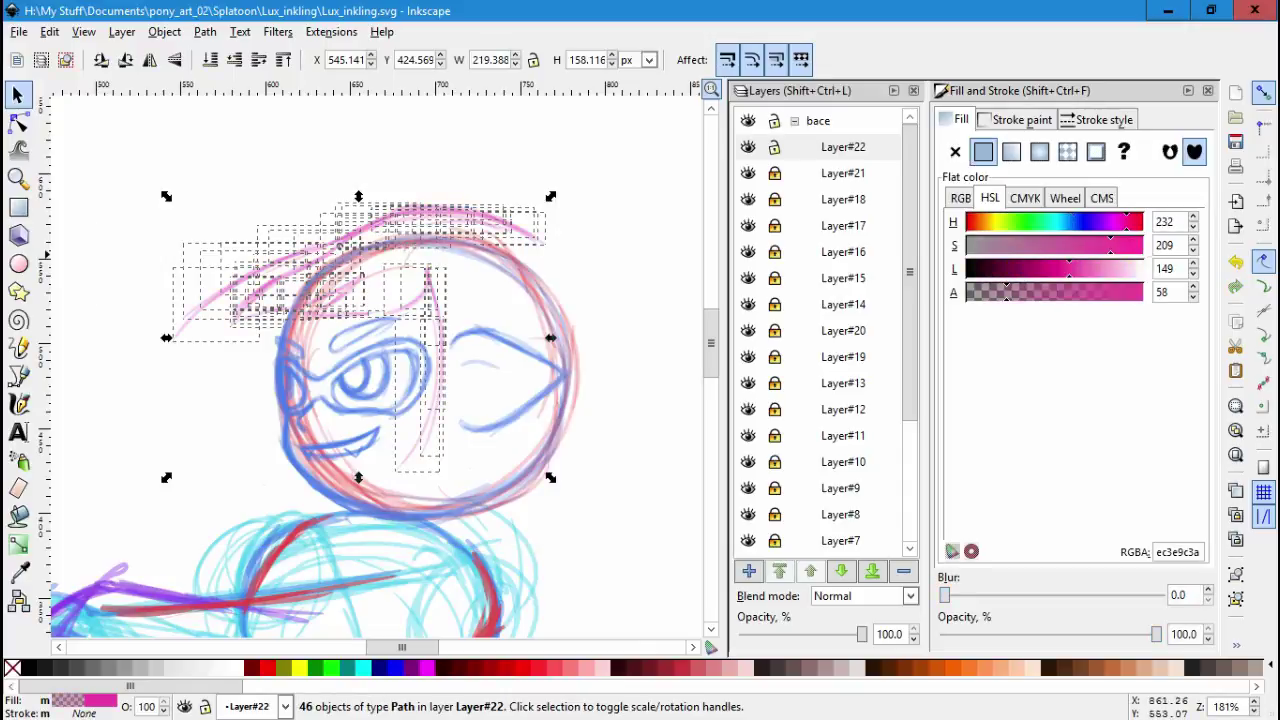
{"action": "scroll", "coordinate": [380, 360], "scroll_direction": "down", "scroll_amount": 2}
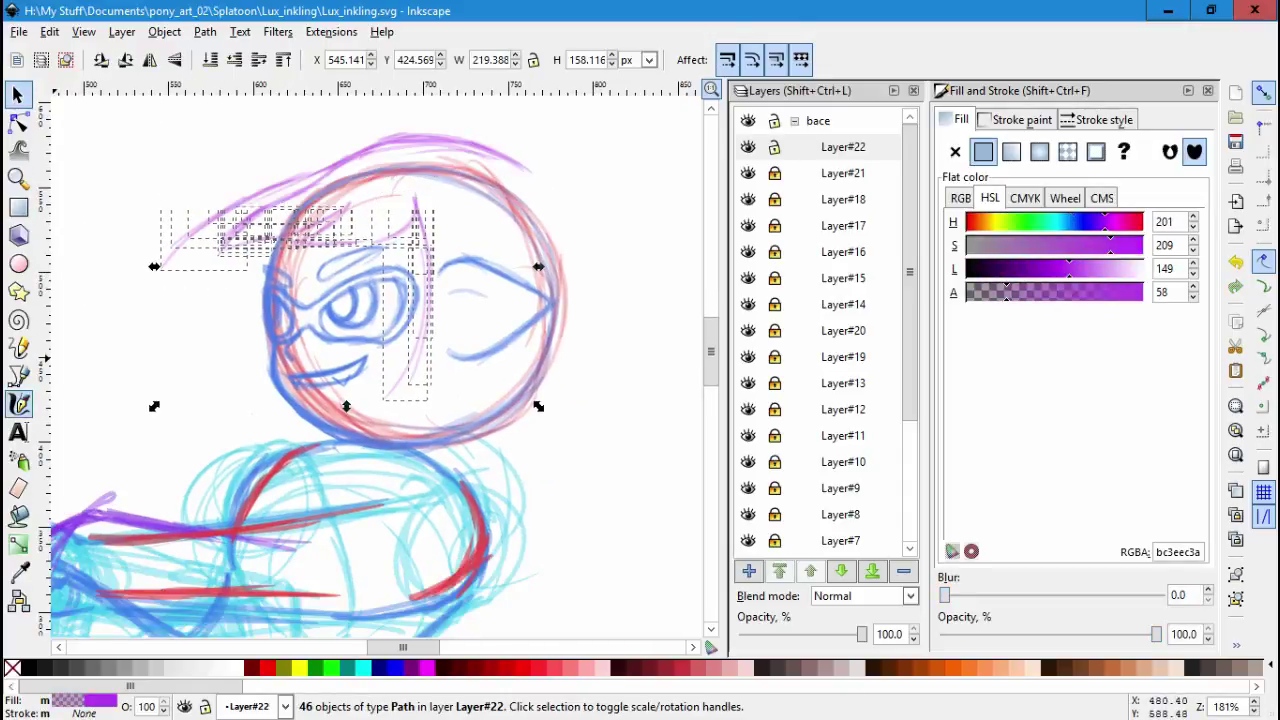
{"action": "left_click", "coordinate": [18, 403]}
{"action": "left_click", "coordinate": [1037, 291]}
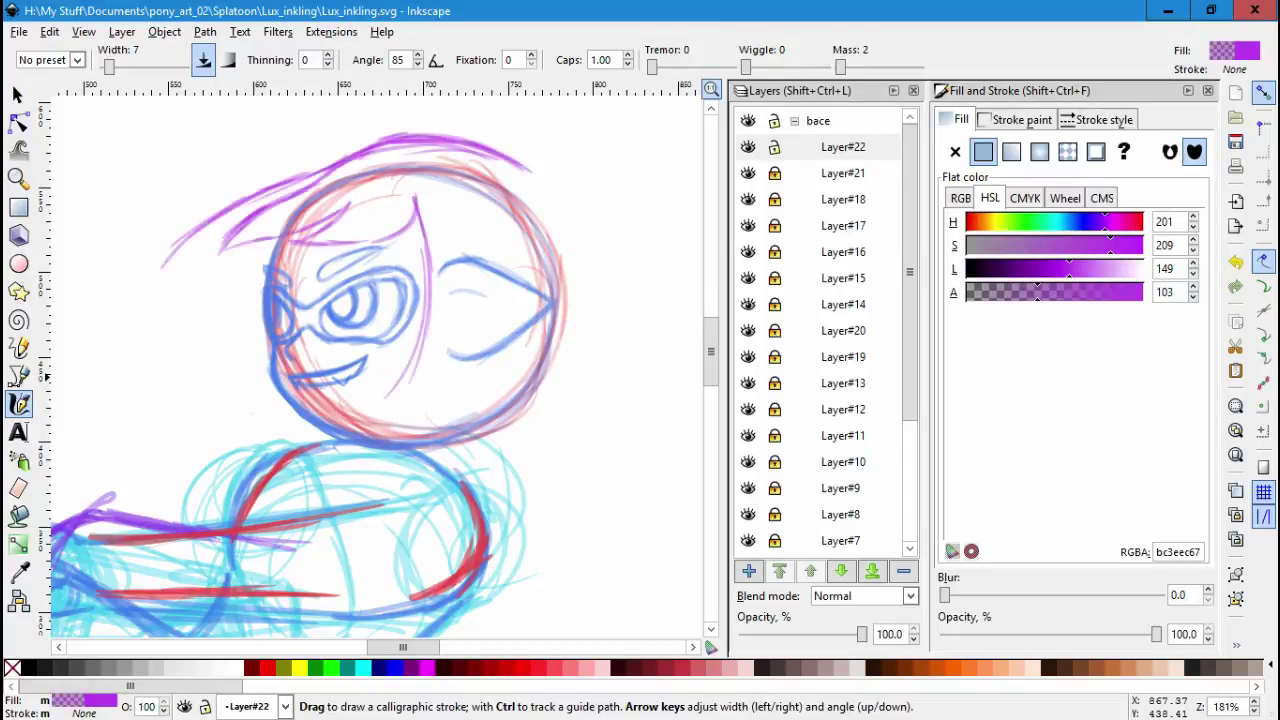
{"action": "key", "text": "Escape"}
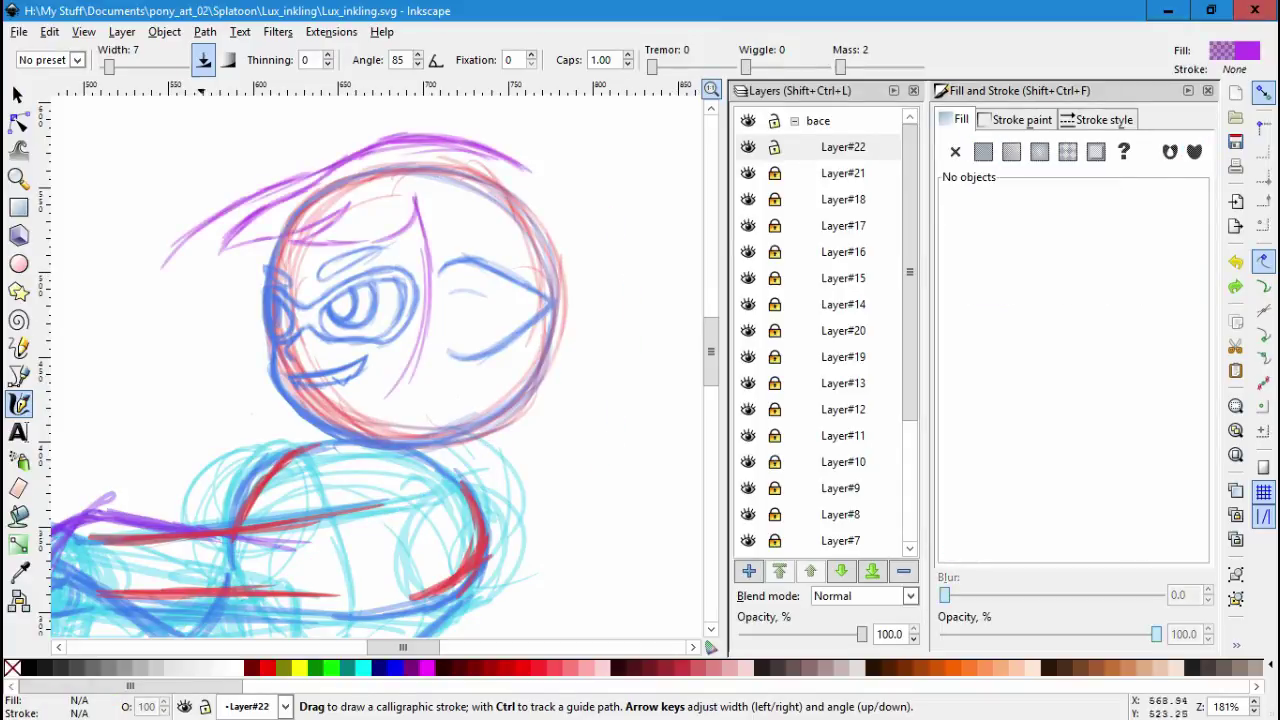
Try long hair arcs behind the head, darken the purple fill to lightness 87, and undo the arcs.
{"action": "left_click_drag", "start_coordinate": [565, 172], "coordinate": [605, 385]}
{"action": "left_click_drag", "start_coordinate": [655, 185], "coordinate": [612, 448]}
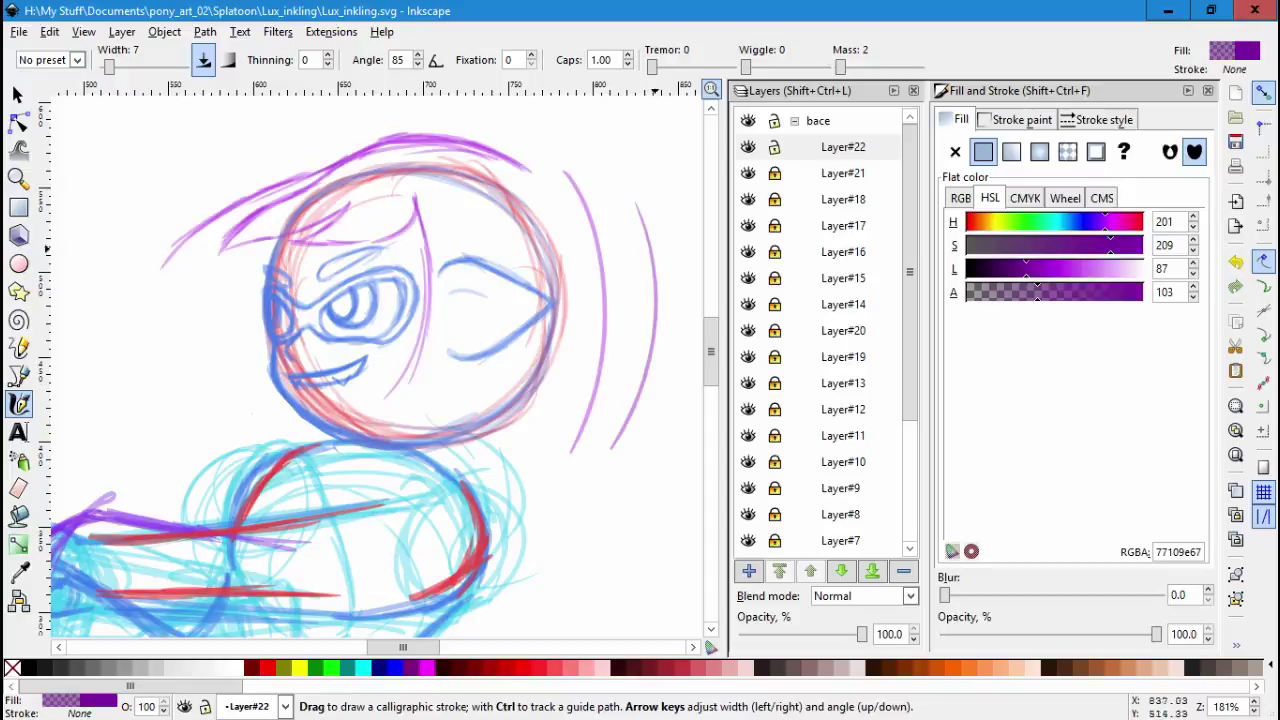
{"action": "left_click_drag", "start_coordinate": [500, 500], "coordinate": [676, 232]}
{"action": "key", "text": "ctrl+z"}
{"action": "key", "text": "ctrl+z"}
{"action": "key", "text": "ctrl+z"}
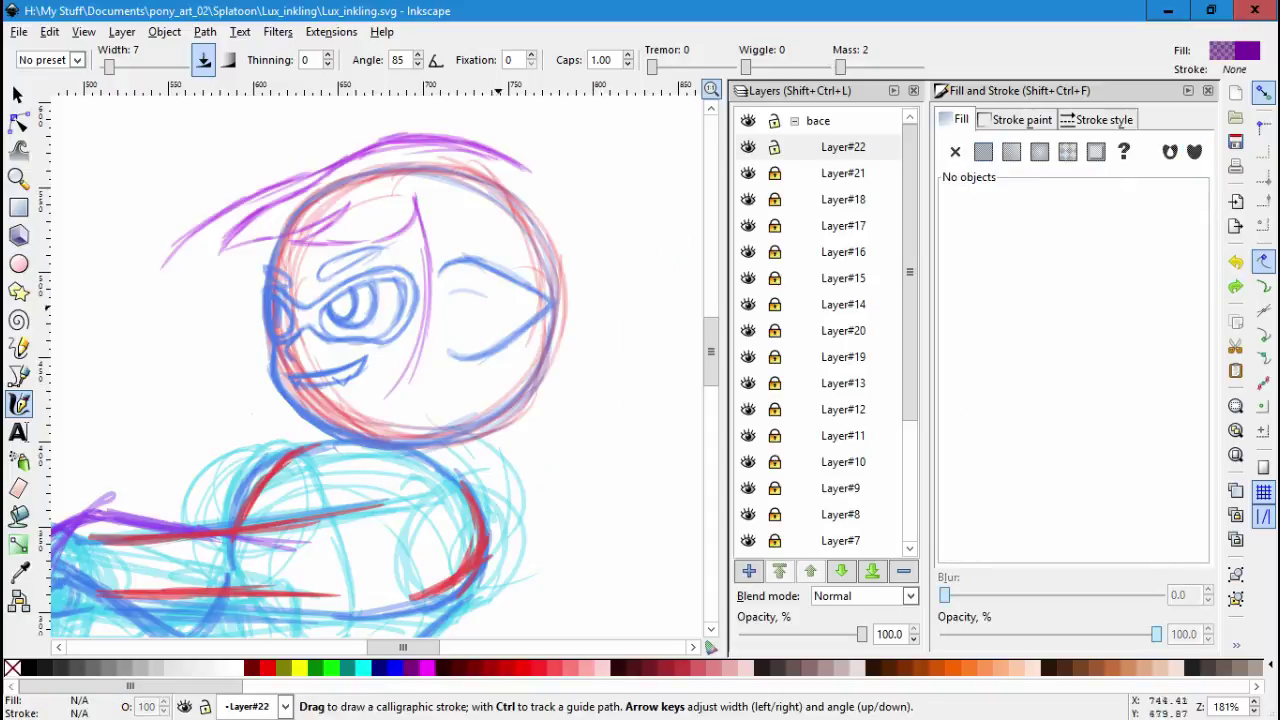
{"action": "key", "text": "ctrl+z"}
Sketch the back outline of the hair from the crown down around the back of the head.
{"action": "mouse_move", "coordinate": [440, 145]}
{"action": "left_mouse_down"}
{"action": "mouse_move", "coordinate": [540, 185]}
{"action": "mouse_move", "coordinate": [583, 300]}
{"action": "left_mouse_up"}
{"action": "left_click_drag", "start_coordinate": [525, 170], "coordinate": [575, 385]}
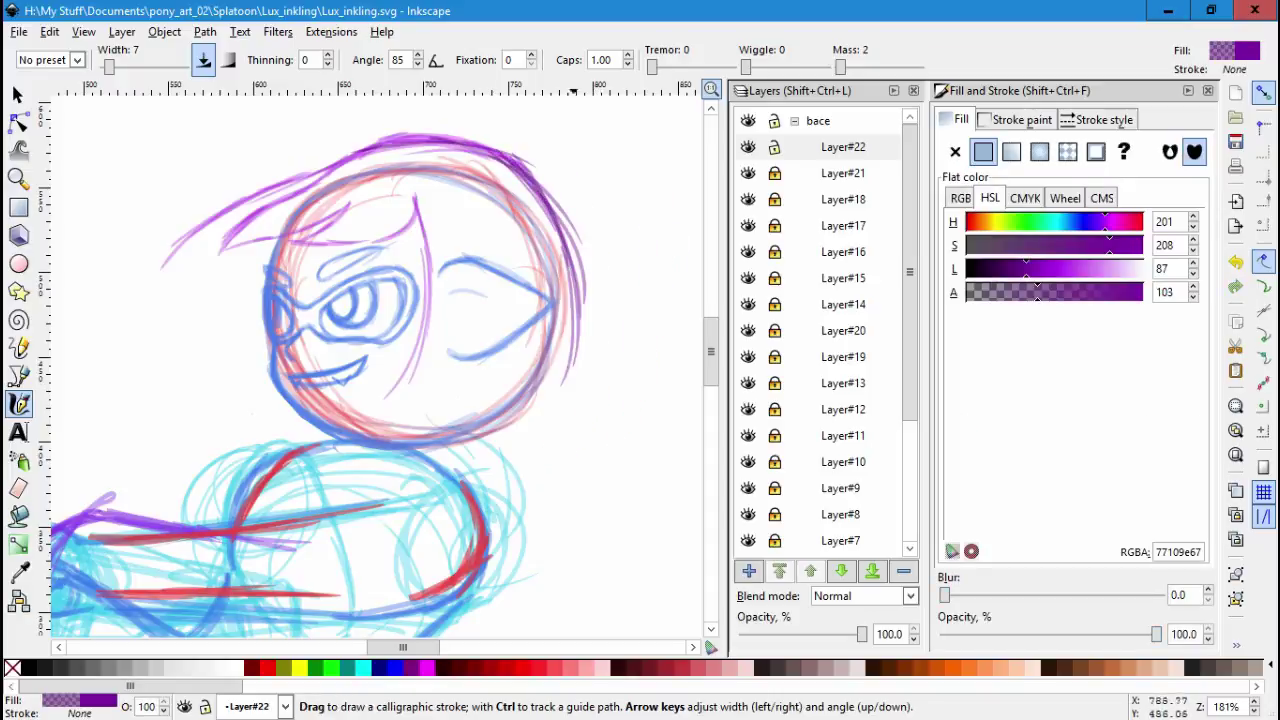
{"action": "left_click_drag", "start_coordinate": [575, 195], "coordinate": [568, 379]}
Sketch the upper edge of a long tentacle from the cheek hair line over the shoulder and down past the forearm.
{"action": "scroll", "coordinate": [380, 360], "scroll_direction": "down", "scroll_amount": 2}
{"action": "scroll", "coordinate": [380, 360], "scroll_direction": "left", "scroll_amount": 2}
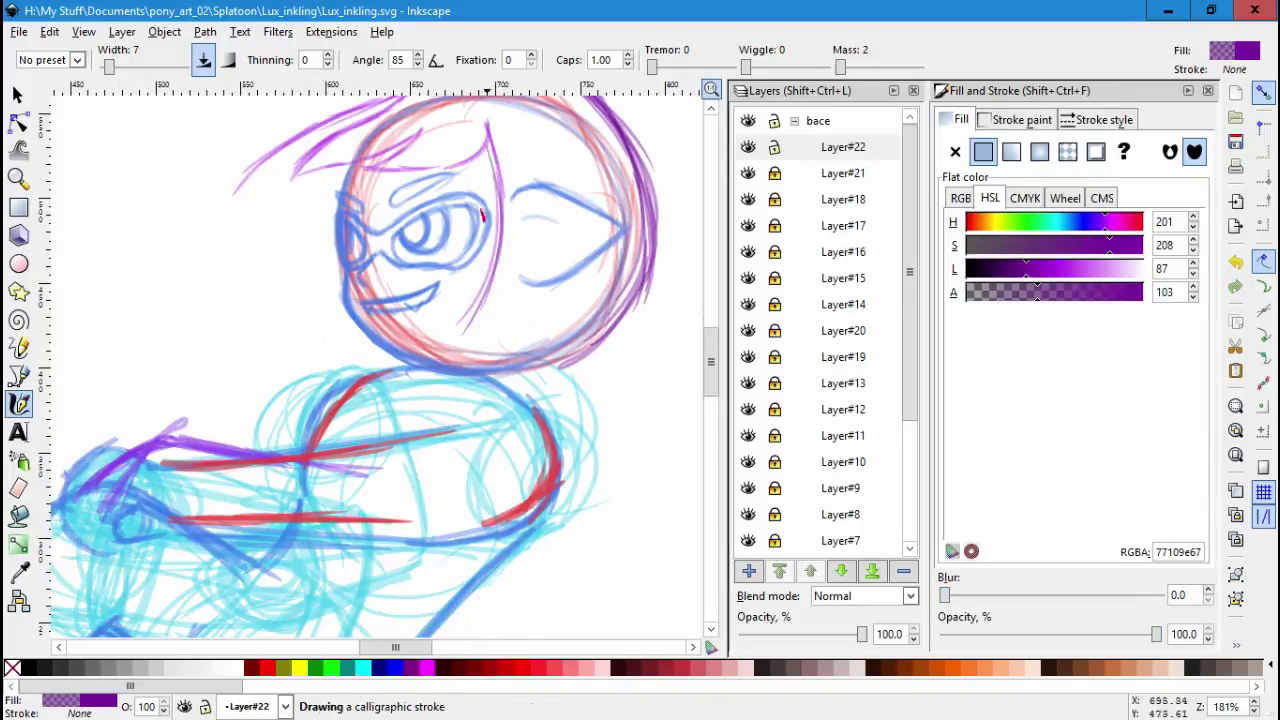
{"action": "left_click_drag", "start_coordinate": [458, 318], "coordinate": [310, 385]}
{"action": "mouse_move", "coordinate": [500, 240]}
{"action": "left_mouse_down"}
{"action": "mouse_move", "coordinate": [360, 378]}
{"action": "mouse_move", "coordinate": [95, 535]}
{"action": "left_mouse_up"}
{"action": "left_click_drag", "start_coordinate": [194, 422], "coordinate": [80, 544]}
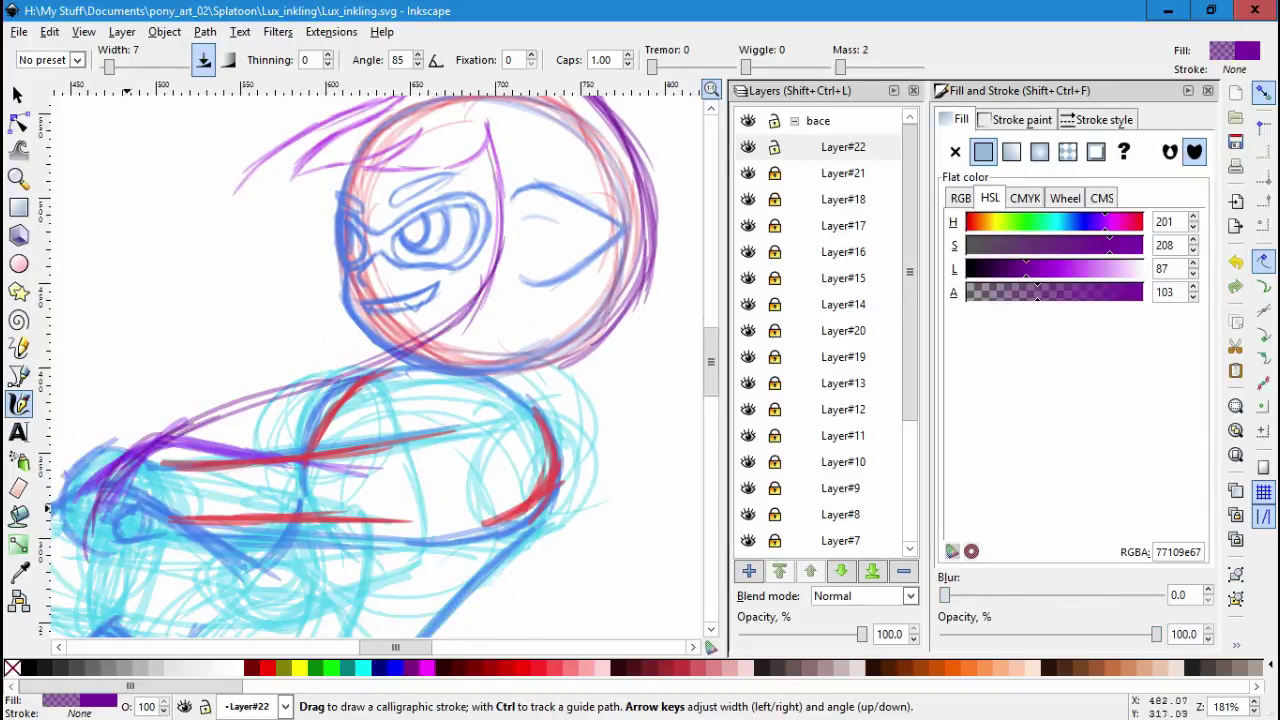
{"action": "left_click_drag", "start_coordinate": [65, 638], "coordinate": [100, 505]}
Sketch the tentacle's lower edge from the back of the head across the torso to its pointed tip.
{"action": "left_click_drag", "start_coordinate": [605, 175], "coordinate": [570, 350]}
{"action": "scroll", "coordinate": [570, 350], "scroll_direction": "down", "scroll_amount": 3}
{"action": "scroll", "coordinate": [570, 350], "scroll_direction": "left", "scroll_amount": 1}
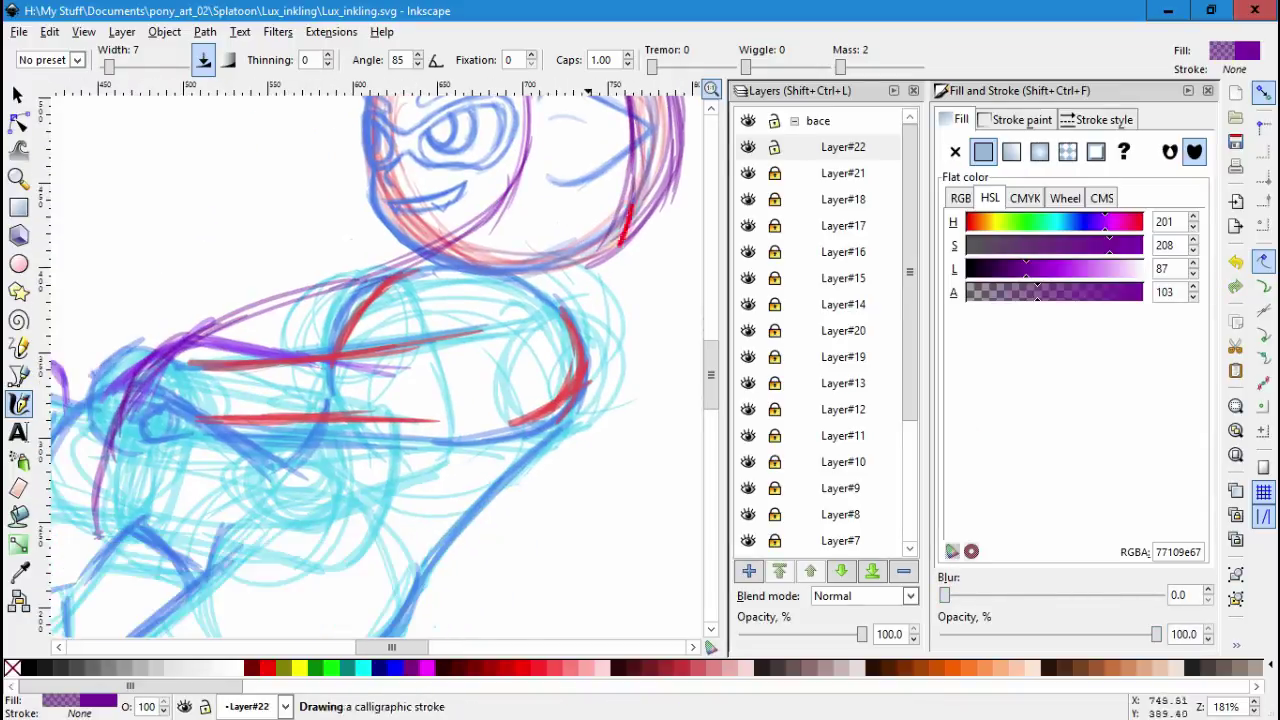
{"action": "left_click_drag", "start_coordinate": [585, 272], "coordinate": [460, 466]}
{"action": "left_click_drag", "start_coordinate": [586, 330], "coordinate": [368, 512]}
{"action": "scroll", "coordinate": [380, 360], "scroll_direction": "down", "scroll_amount": 1}
{"action": "scroll", "coordinate": [380, 360], "scroll_direction": "left", "scroll_amount": 3}
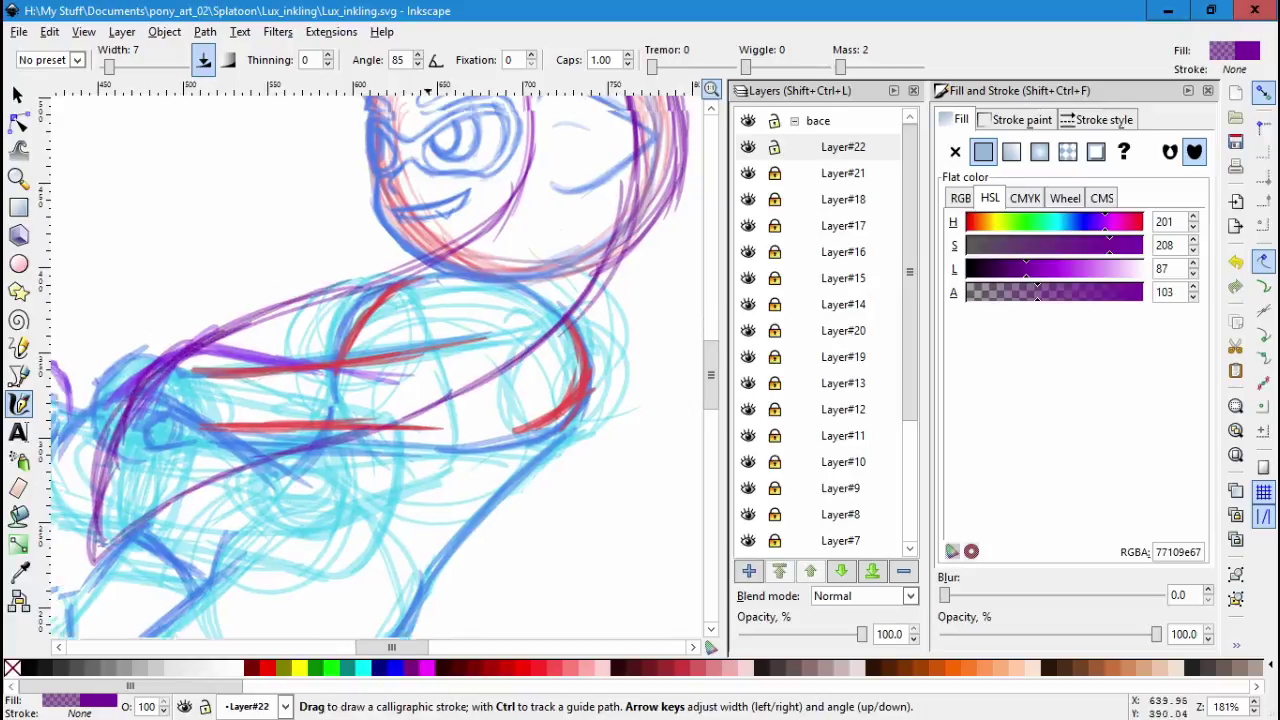
Try to sketch the outer edge of a wide front tentacle sweeping from the front lock down to the gun.
{"action": "scroll", "coordinate": [380, 360], "scroll_direction": "up", "scroll_amount": 6}
{"action": "scroll", "coordinate": [380, 360], "scroll_direction": "right", "scroll_amount": 2}
{"action": "left_click_drag", "start_coordinate": [328, 228], "coordinate": [165, 390]}
{"action": "scroll", "coordinate": [380, 360], "scroll_direction": "left", "scroll_amount": 5}
{"action": "key", "text": "Escape"}
{"action": "key", "text": "ctrl+z"}
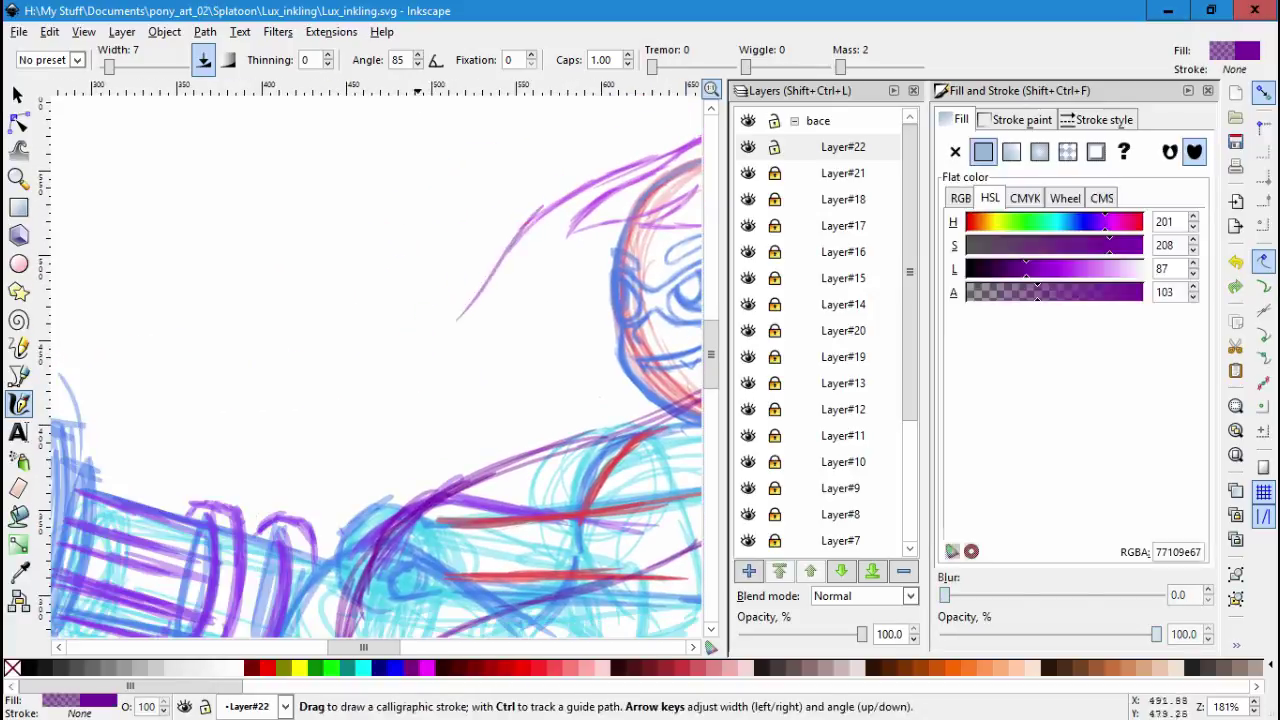
{"action": "mouse_move", "coordinate": [540, 212]}
{"action": "left_mouse_down"}
{"action": "mouse_move", "coordinate": [130, 432]}
{"action": "mouse_move", "coordinate": [305, 410]}
{"action": "left_mouse_up"}
{"action": "key", "text": "ctrl+z"}
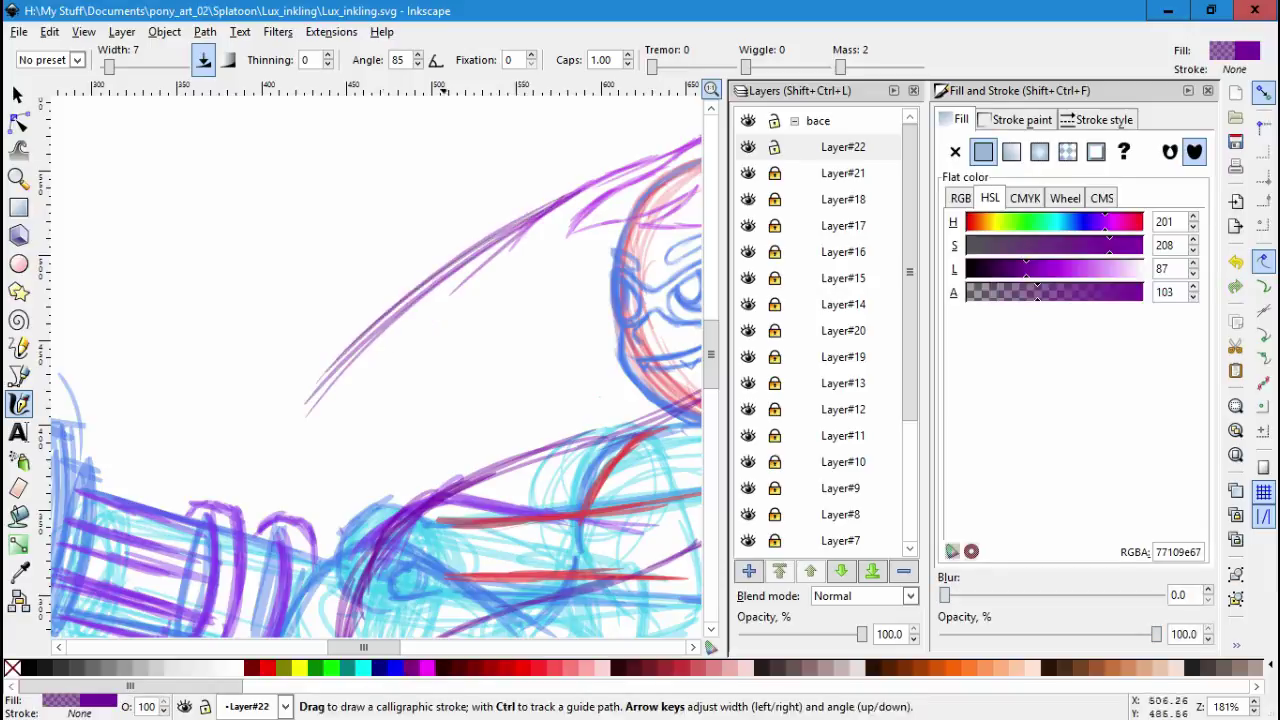
{"action": "left_click_drag", "start_coordinate": [284, 475], "coordinate": [272, 612]}
{"action": "scroll", "coordinate": [272, 612], "scroll_direction": "right", "scroll_amount": 2}
{"action": "scroll", "coordinate": [272, 612], "scroll_direction": "down", "scroll_amount": 1}
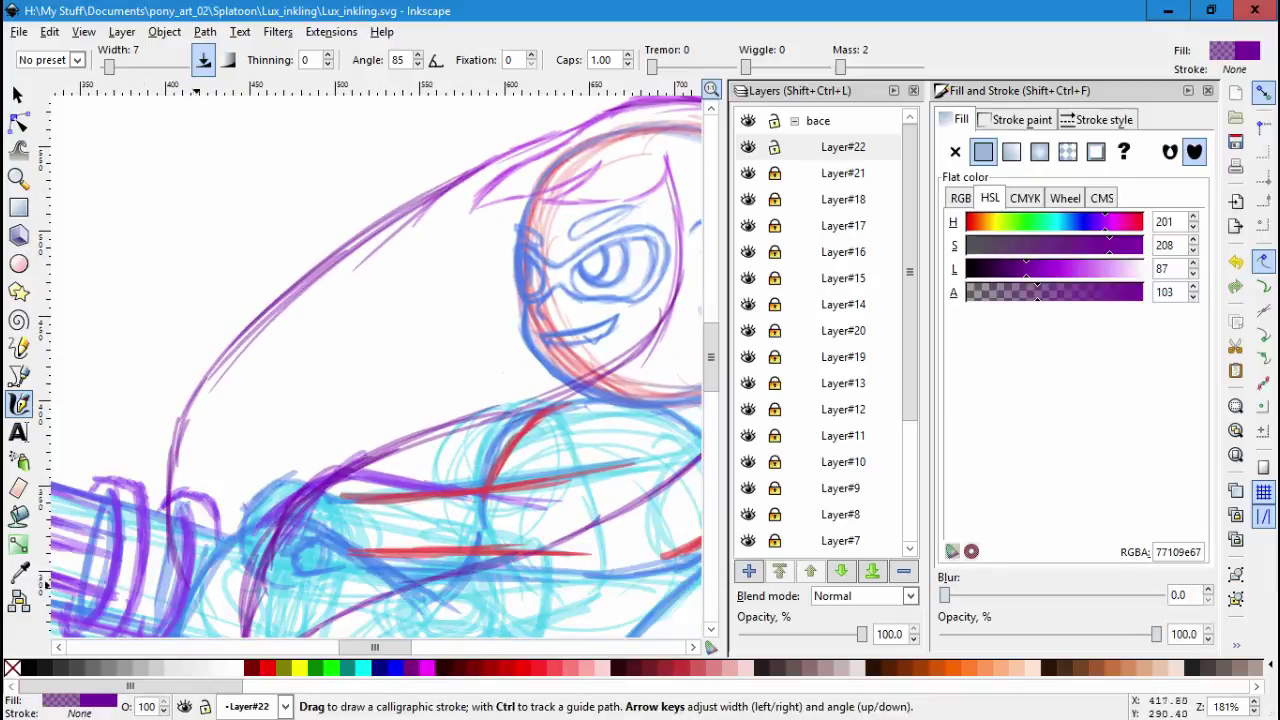
Try to close the front tentacle with an inner edge from its tip at the gun up to the face.
{"action": "mouse_move", "coordinate": [195, 590]}
{"action": "left_mouse_down"}
{"action": "mouse_move", "coordinate": [210, 489]}
{"action": "mouse_move", "coordinate": [296, 444]}
{"action": "mouse_move", "coordinate": [400, 336]}
{"action": "mouse_move", "coordinate": [565, 238]}
{"action": "left_mouse_up"}
{"action": "mouse_move", "coordinate": [412, 325]}
{"action": "left_mouse_down"}
{"action": "mouse_move", "coordinate": [190, 600]}
{"action": "mouse_move", "coordinate": [326, 404]}
{"action": "left_mouse_up"}
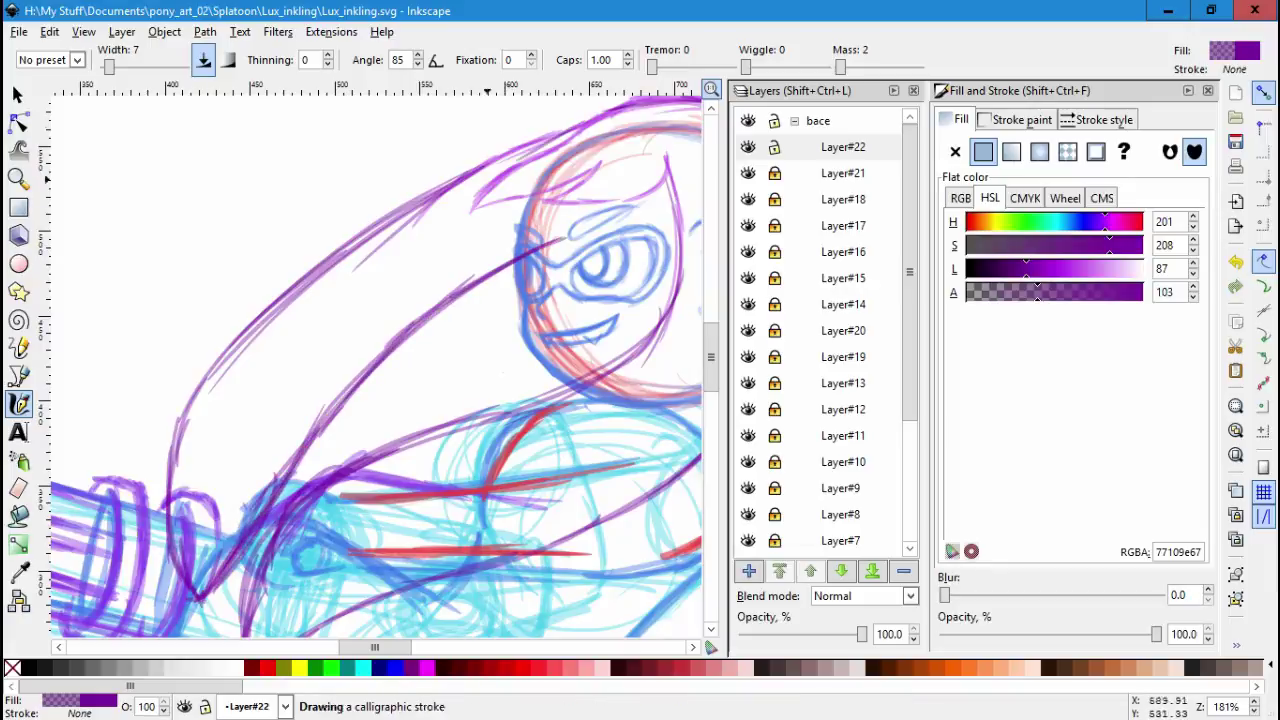
{"action": "mouse_move", "coordinate": [560, 130]}
{"action": "left_mouse_down"}
{"action": "mouse_move", "coordinate": [165, 432]}
{"action": "mouse_move", "coordinate": [168, 480]}
{"action": "left_mouse_up"}
{"action": "scroll", "coordinate": [300, 420], "scroll_direction": "down", "scroll_amount": 3}
{"action": "scroll", "coordinate": [300, 420], "scroll_direction": "right", "scroll_amount": 3}
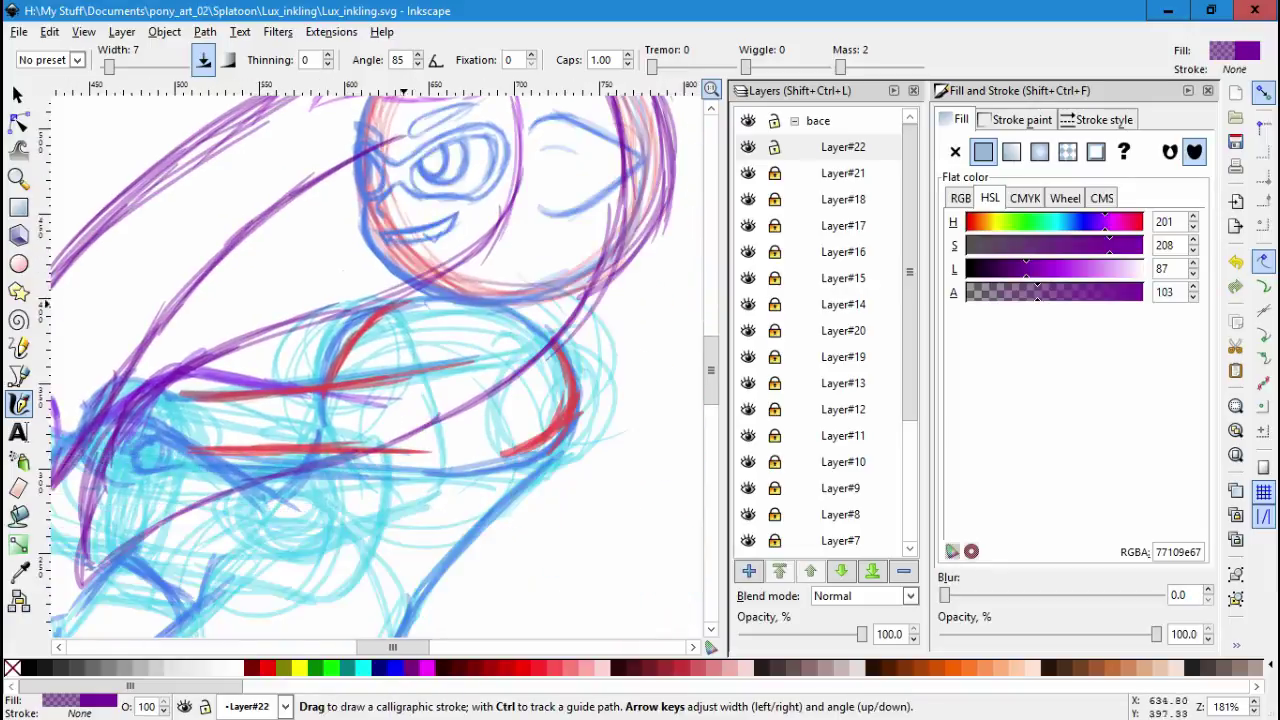
Undo the strokes of the wide front tentacle.
{"action": "scroll", "coordinate": [407, 398], "scroll_direction": "up", "scroll_amount": 4}
{"action": "key", "text": "ctrl+z"}
{"action": "key", "text": "ctrl+z"}
{"action": "key", "text": "ctrl+z"}
{"action": "key", "text": "ctrl+z"}
{"action": "key", "text": "ctrl+z"}
{"action": "key", "text": "ctrl+z"}
{"action": "key", "text": "ctrl+z"}
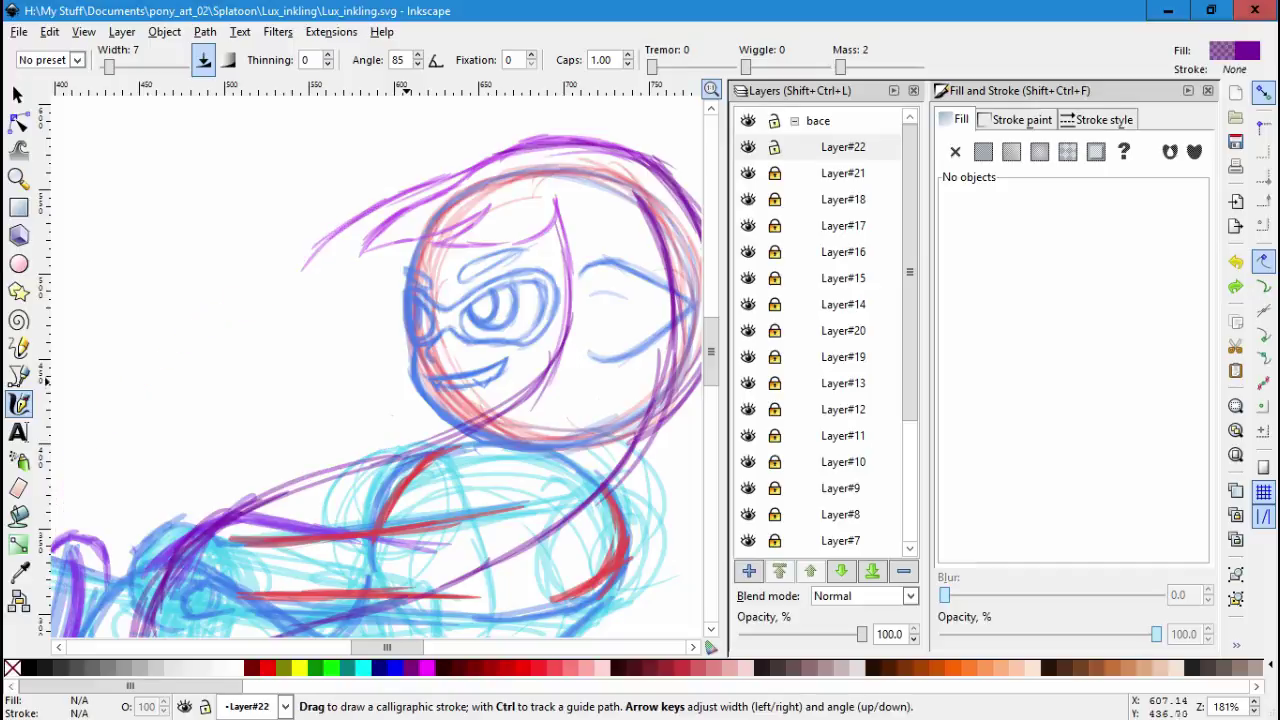
Sketch the underside of the short front lock, closing its pointed tip ahead of the forehead.
{"action": "scroll", "coordinate": [370, 308], "scroll_direction": "up", "scroll_amount": 2}
{"action": "left_click_drag", "start_coordinate": [278, 231], "coordinate": [244, 232]}
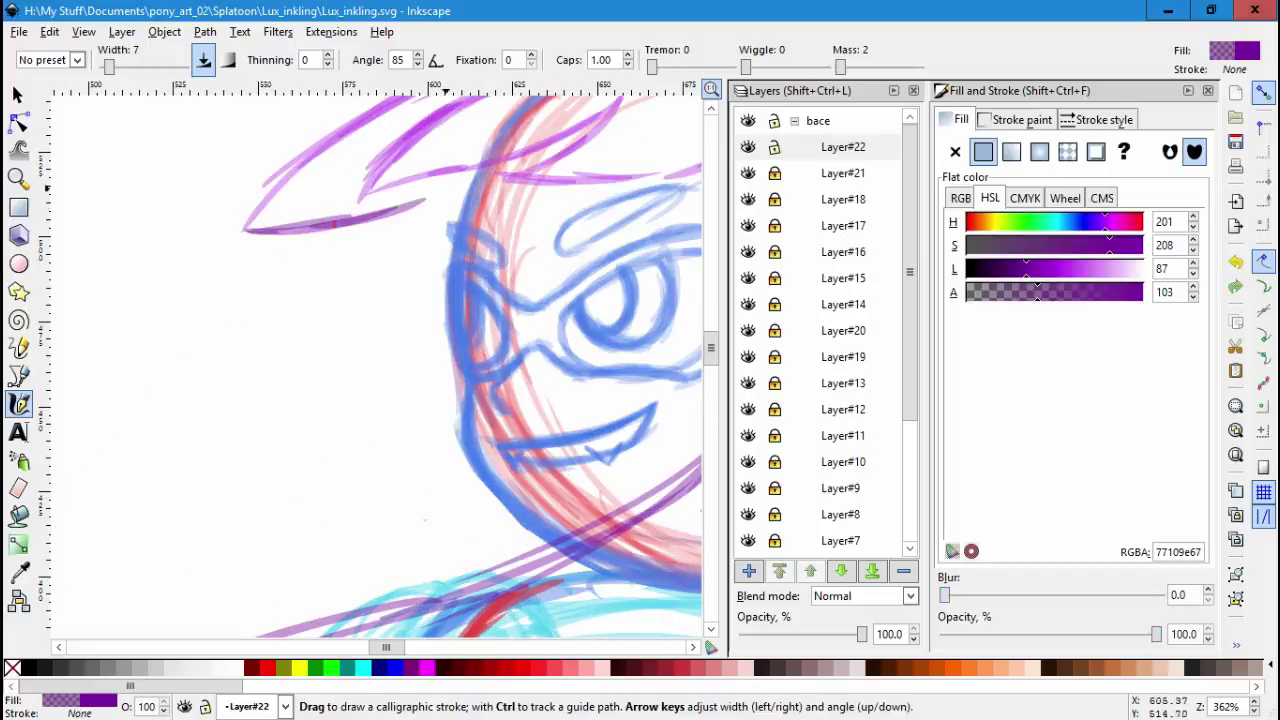
{"action": "mouse_move", "coordinate": [490, 160]}
{"action": "left_mouse_down"}
{"action": "mouse_move", "coordinate": [225, 250]}
{"action": "mouse_move", "coordinate": [300, 160]}
{"action": "left_mouse_up"}
Sketch the far tentacle's upper edge from behind the face down toward the rear of the gun.
{"action": "scroll", "coordinate": [300, 300], "scroll_direction": "up", "scroll_amount": 3}
{"action": "scroll", "coordinate": [400, 350], "scroll_direction": "down", "scroll_amount": 5}
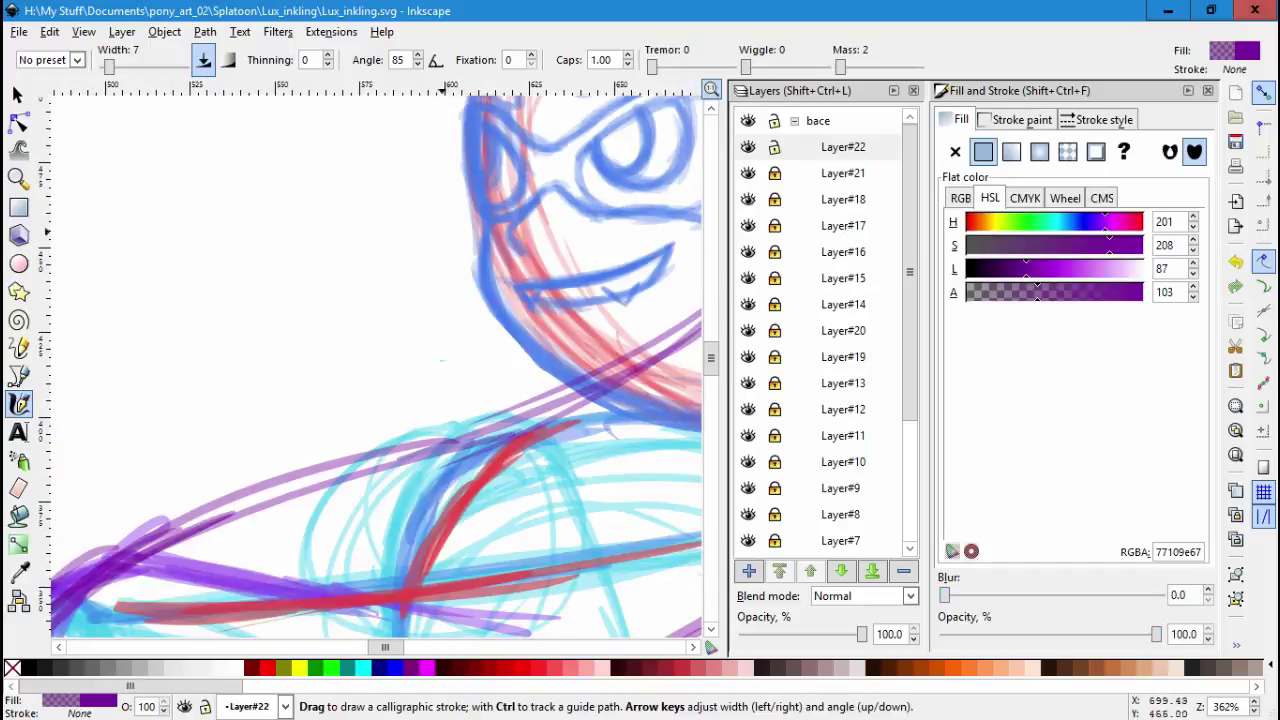
{"action": "scroll", "coordinate": [455, 318], "scroll_direction": "down", "scroll_amount": 2}
{"action": "scroll", "coordinate": [487, 281], "scroll_direction": "down", "scroll_amount": 1}
{"action": "mouse_move", "coordinate": [487, 281]}
{"action": "left_mouse_down"}
{"action": "mouse_move", "coordinate": [290, 390]}
{"action": "mouse_move", "coordinate": [260, 435]}
{"action": "left_mouse_up"}
{"action": "scroll", "coordinate": [400, 350], "scroll_direction": "down", "scroll_amount": 2}
{"action": "scroll", "coordinate": [581, 304], "scroll_direction": "right", "scroll_amount": 2}
{"action": "scroll", "coordinate": [380, 360], "scroll_direction": "left", "scroll_amount": 3}
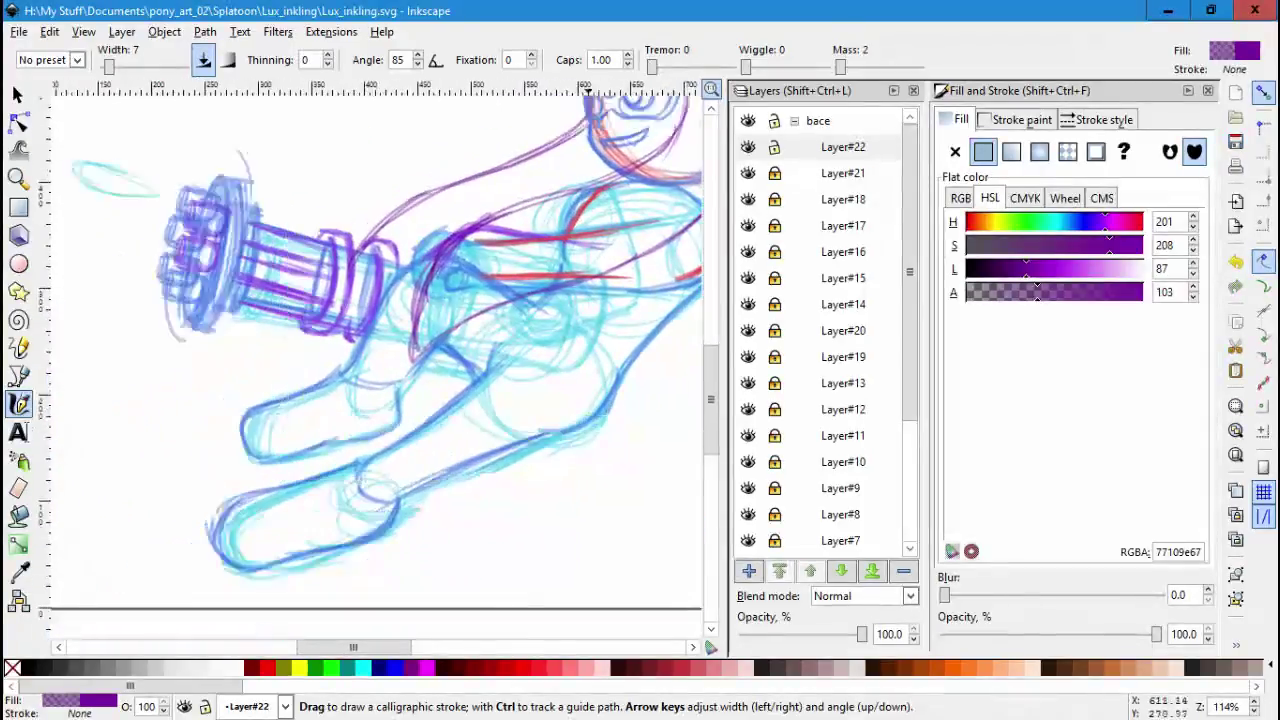
Sketch short jagged hair tips at the back of the head above the shoulder.
{"action": "scroll", "coordinate": [380, 300], "scroll_direction": "up", "scroll_amount": 5}
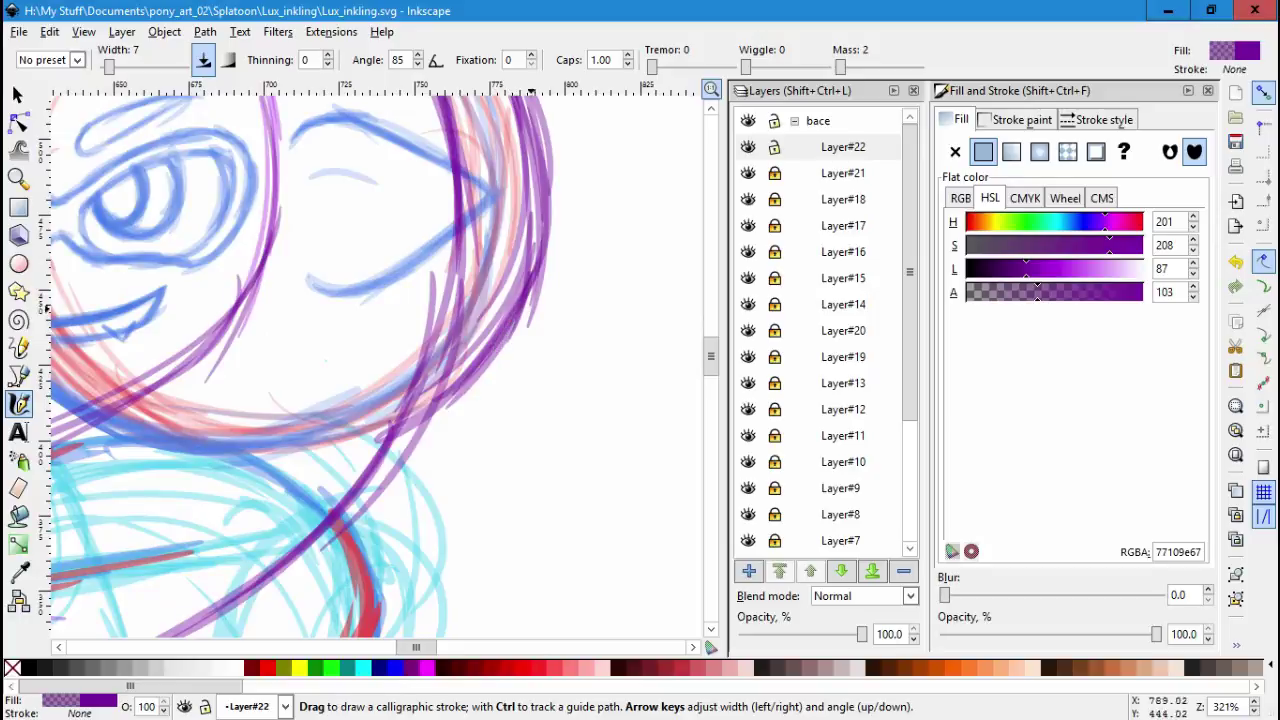
{"action": "left_click_drag", "start_coordinate": [490, 300], "coordinate": [470, 440]}
{"action": "mouse_move", "coordinate": [440, 345]}
{"action": "left_mouse_down"}
{"action": "mouse_move", "coordinate": [429, 386]}
{"action": "mouse_move", "coordinate": [440, 480]}
{"action": "left_mouse_up"}
{"action": "left_click_drag", "start_coordinate": [535, 290], "coordinate": [455, 470]}
{"action": "left_click_drag", "start_coordinate": [505, 345], "coordinate": [470, 460]}
{"action": "left_click_drag", "start_coordinate": [520, 280], "coordinate": [485, 352]}
Lock Layer#22 and add a new layer above it with the default name.
{"action": "scroll", "coordinate": [370, 360], "scroll_direction": "up", "scroll_amount": 3}
{"action": "scroll", "coordinate": [370, 360], "scroll_direction": "left", "scroll_amount": 3}
{"action": "key", "text": "ctrl+shift+n"}
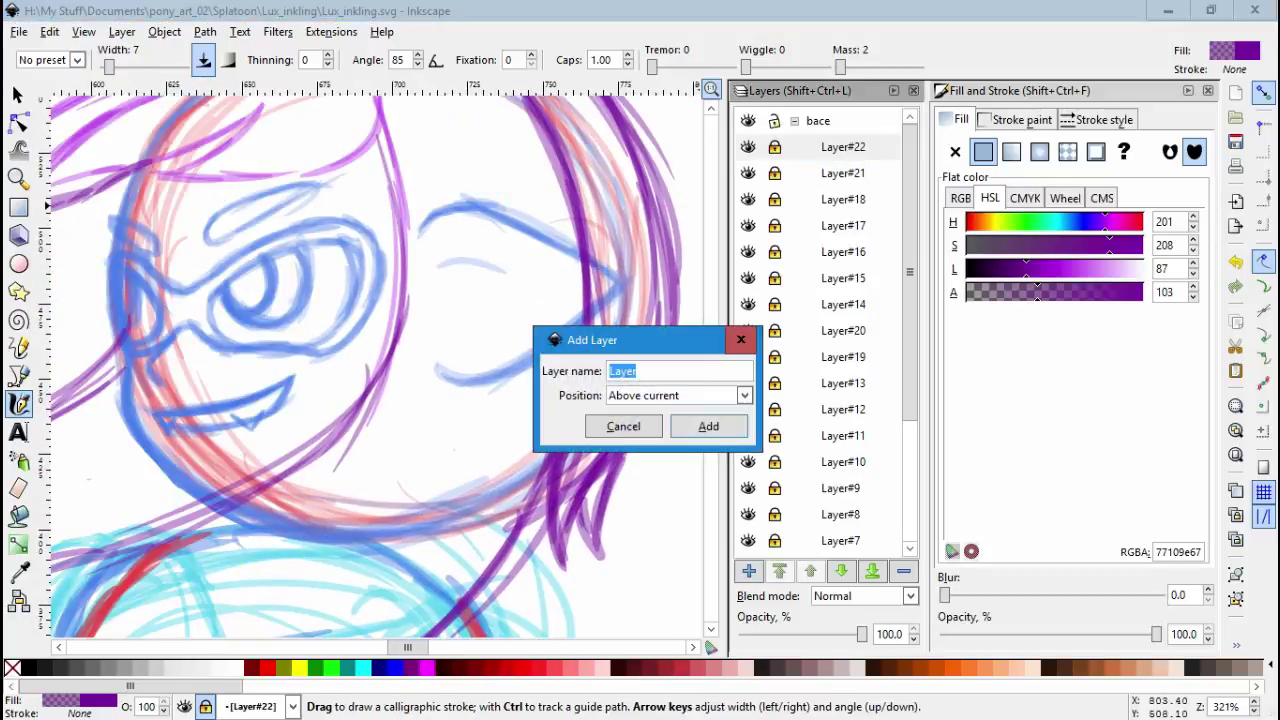
{"action": "key", "text": "Return"}
{"action": "key", "text": "5"}
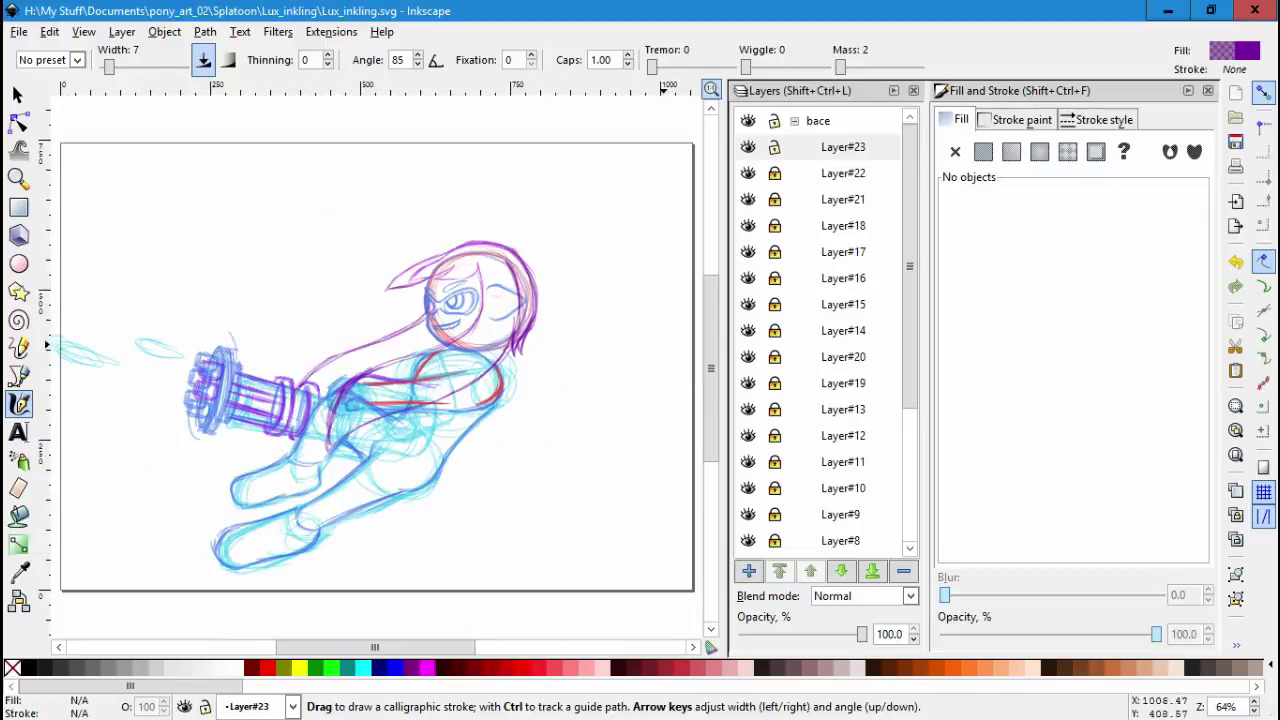
Use a test stroke beside the figure to change the fill to dark blue, hue 156, and remove the stroke.
{"action": "left_click", "coordinate": [843, 147]}
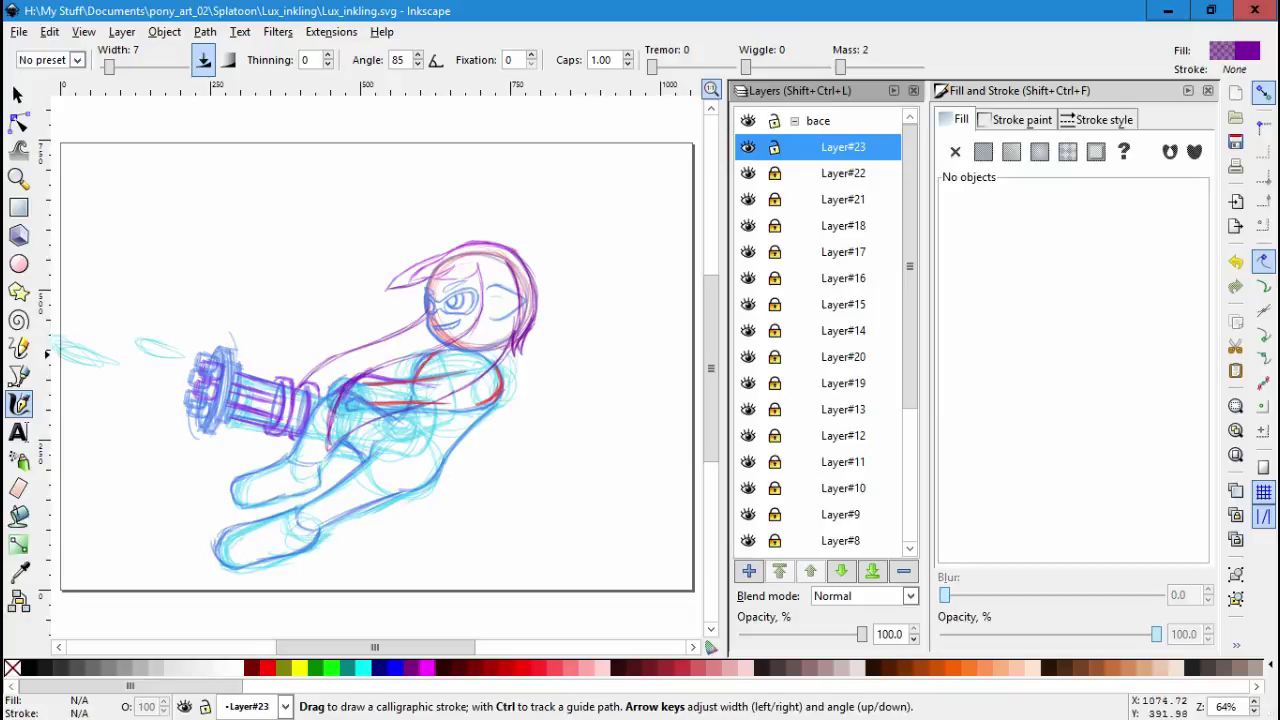
{"action": "left_click_drag", "start_coordinate": [612, 232], "coordinate": [604, 343]}
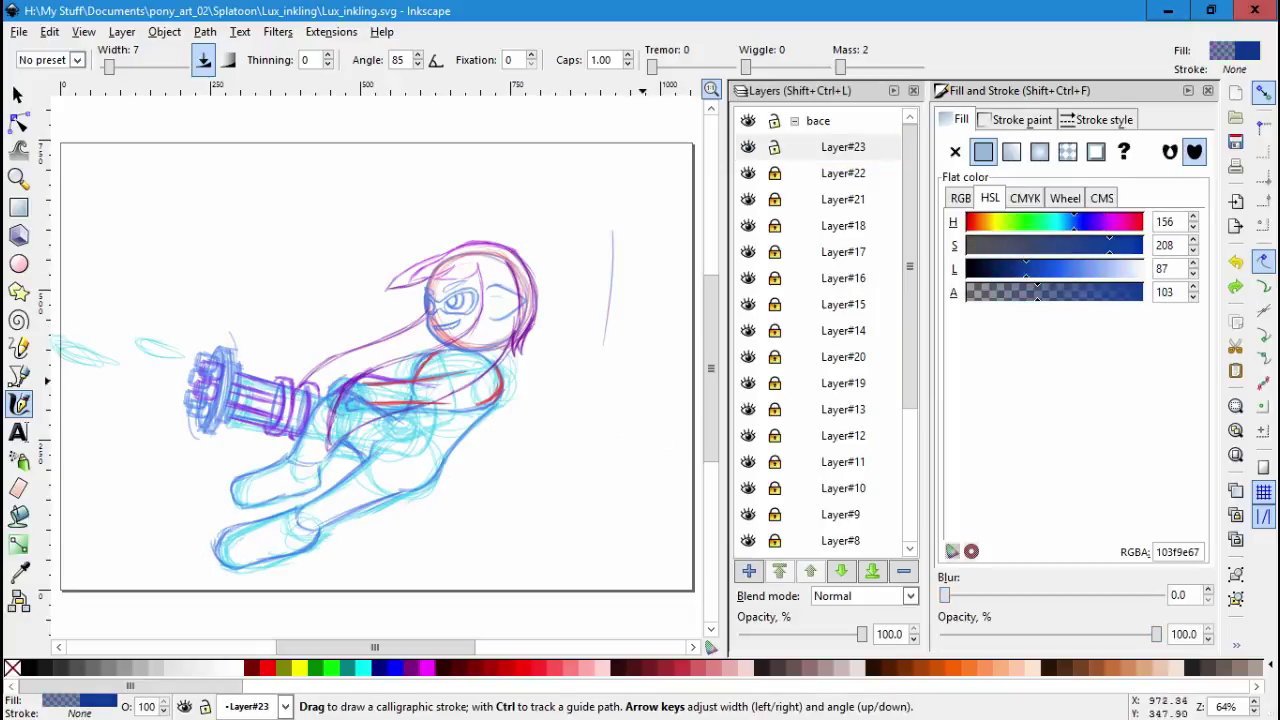
{"action": "key", "text": "Escape"}
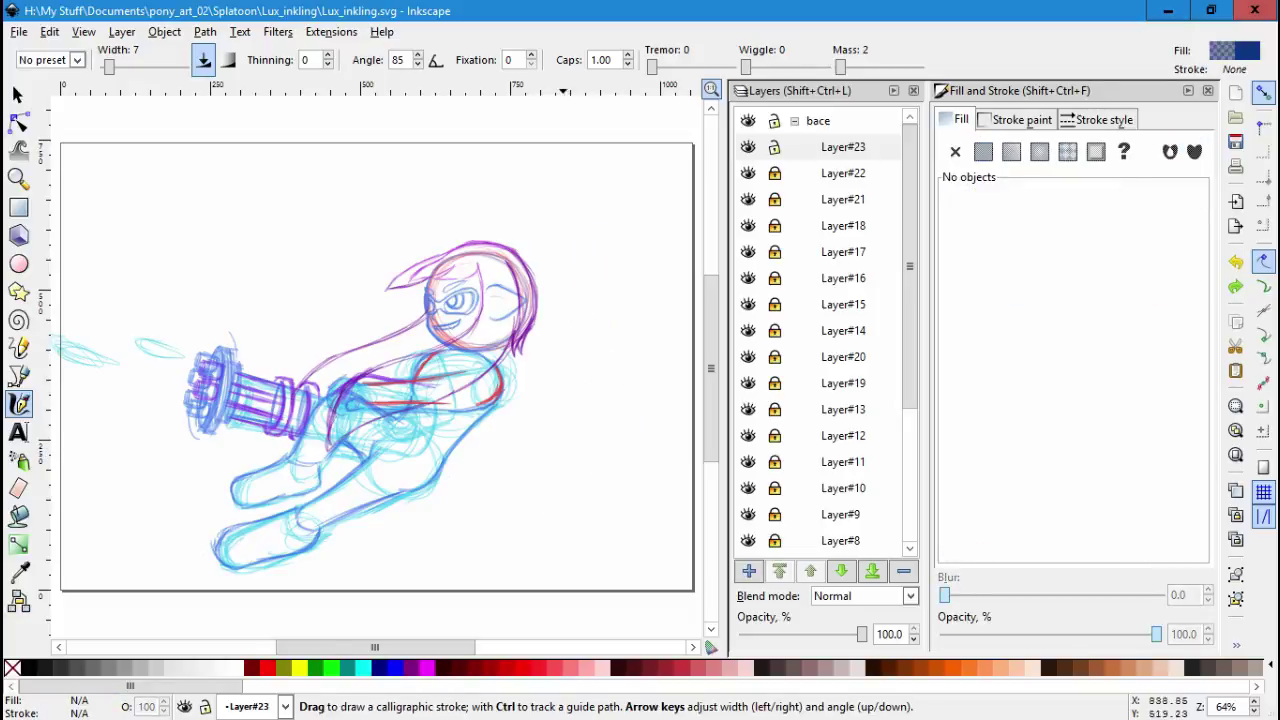
Sketch a large upright dark blue oval over the pointed ear with overlapping strokes.
{"action": "scroll", "coordinate": [525, 257], "scroll_direction": "up", "scroll_amount": 3}
{"action": "scroll", "coordinate": [545, 327], "scroll_direction": "up", "scroll_amount": 1}
{"action": "left_click_drag", "start_coordinate": [421, 328], "coordinate": [416, 350]}
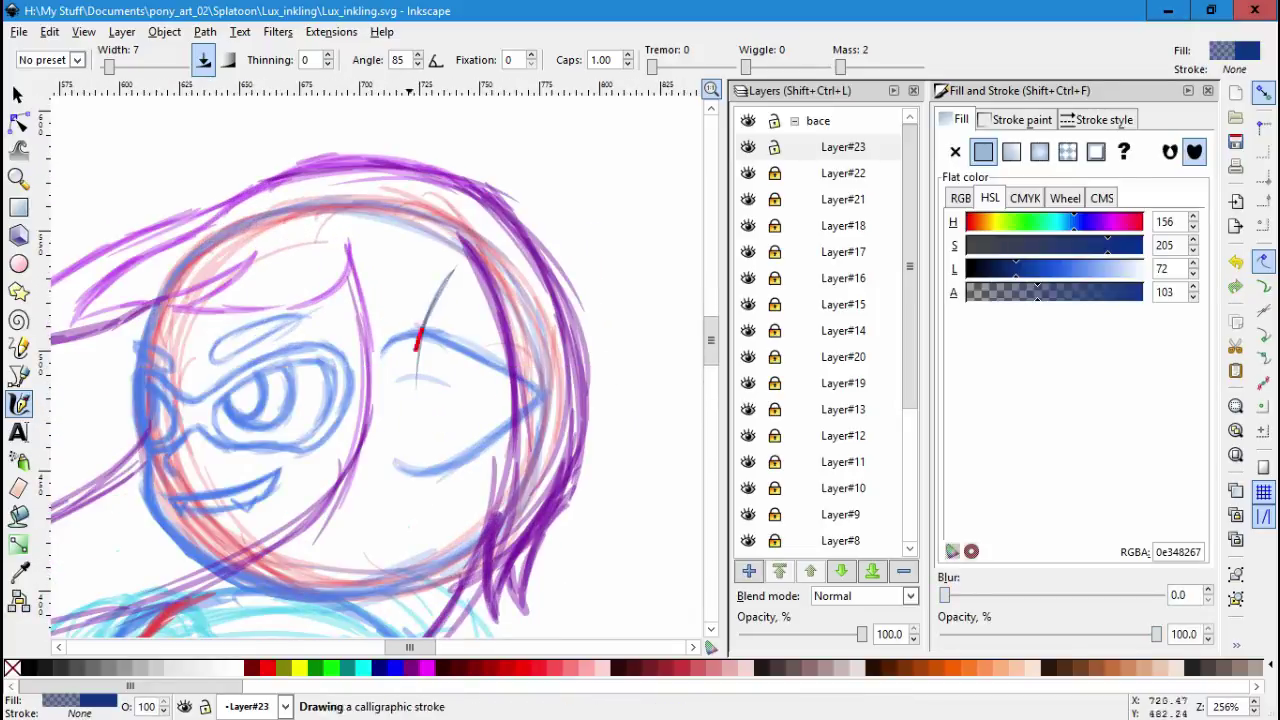
{"action": "left_click_drag", "start_coordinate": [464, 506], "coordinate": [467, 509]}
{"action": "left_click_drag", "start_coordinate": [463, 282], "coordinate": [411, 318]}
{"action": "left_click_drag", "start_coordinate": [581, 340], "coordinate": [440, 505]}
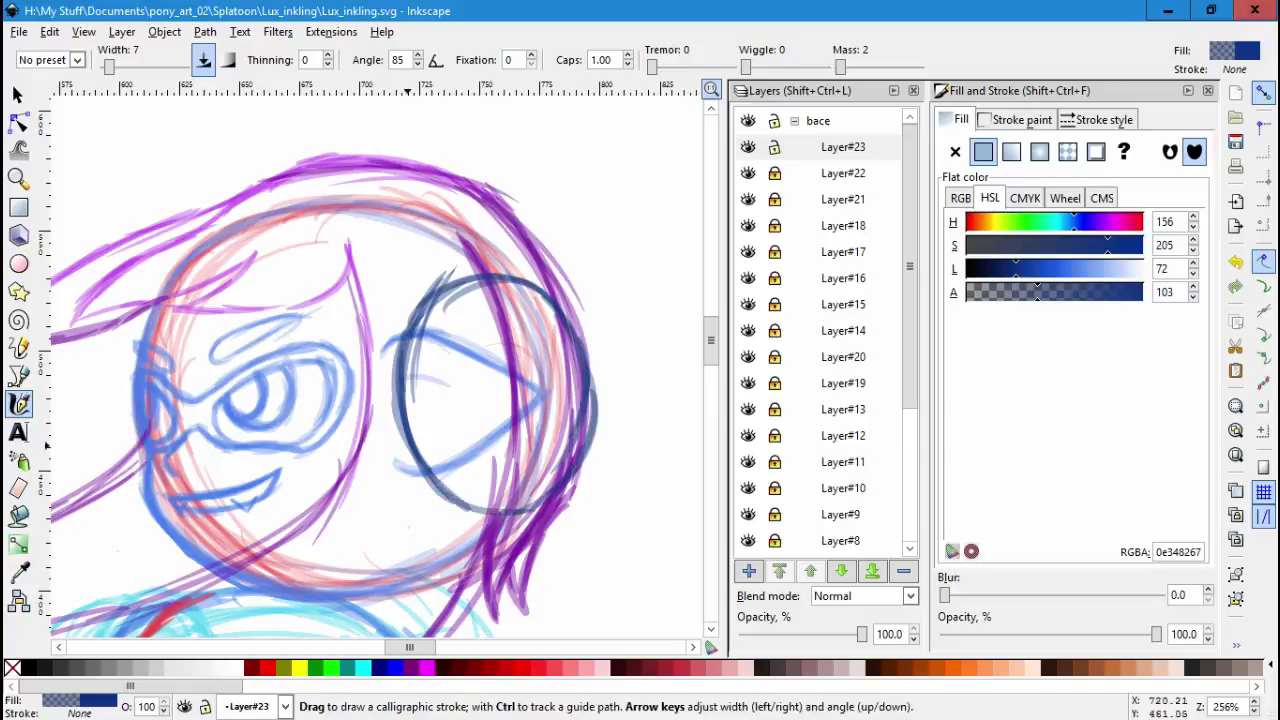
{"action": "mouse_move", "coordinate": [520, 495]}
{"action": "left_mouse_down"}
{"action": "mouse_move", "coordinate": [560, 455]}
{"action": "mouse_move", "coordinate": [590, 275]}
{"action": "left_mouse_up"}
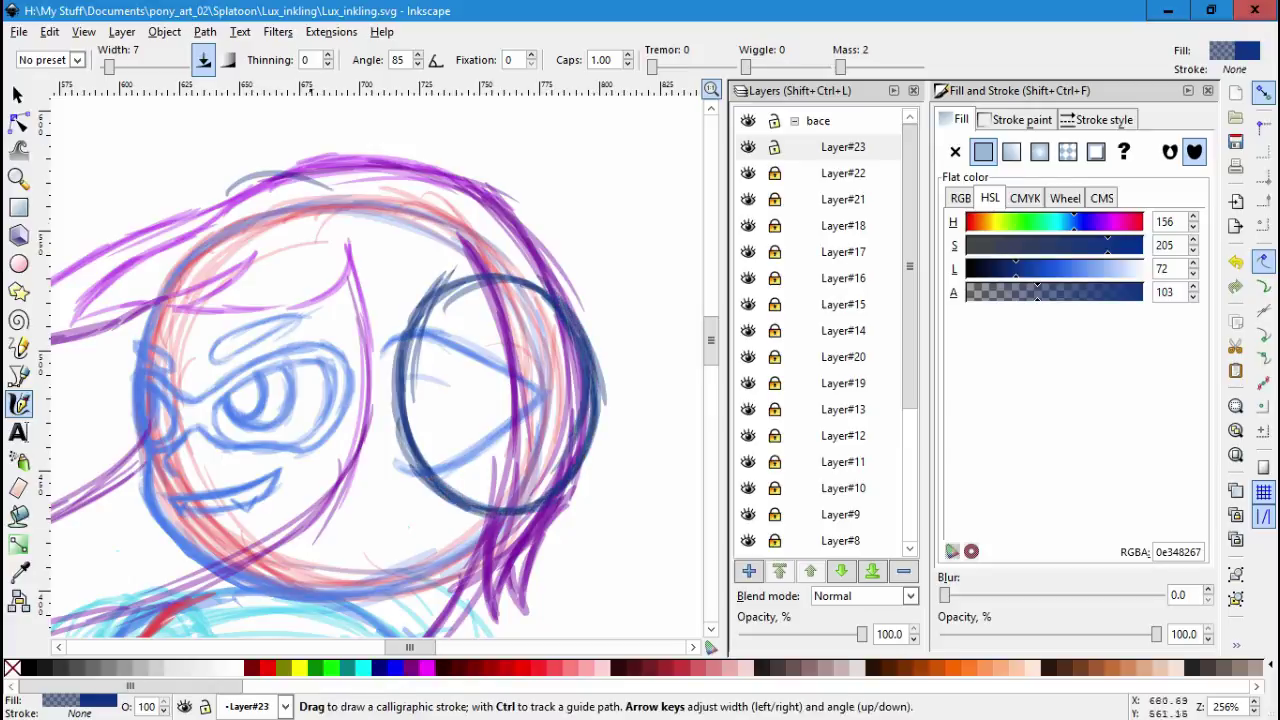
Sketch a curved two-edged dark blue band over the crown of the head, running down to the ear oval.
{"action": "mouse_move", "coordinate": [440, 272]}
{"action": "left_mouse_down"}
{"action": "mouse_move", "coordinate": [210, 210]}
{"action": "mouse_move", "coordinate": [330, 130]}
{"action": "mouse_move", "coordinate": [520, 200]}
{"action": "left_mouse_up"}
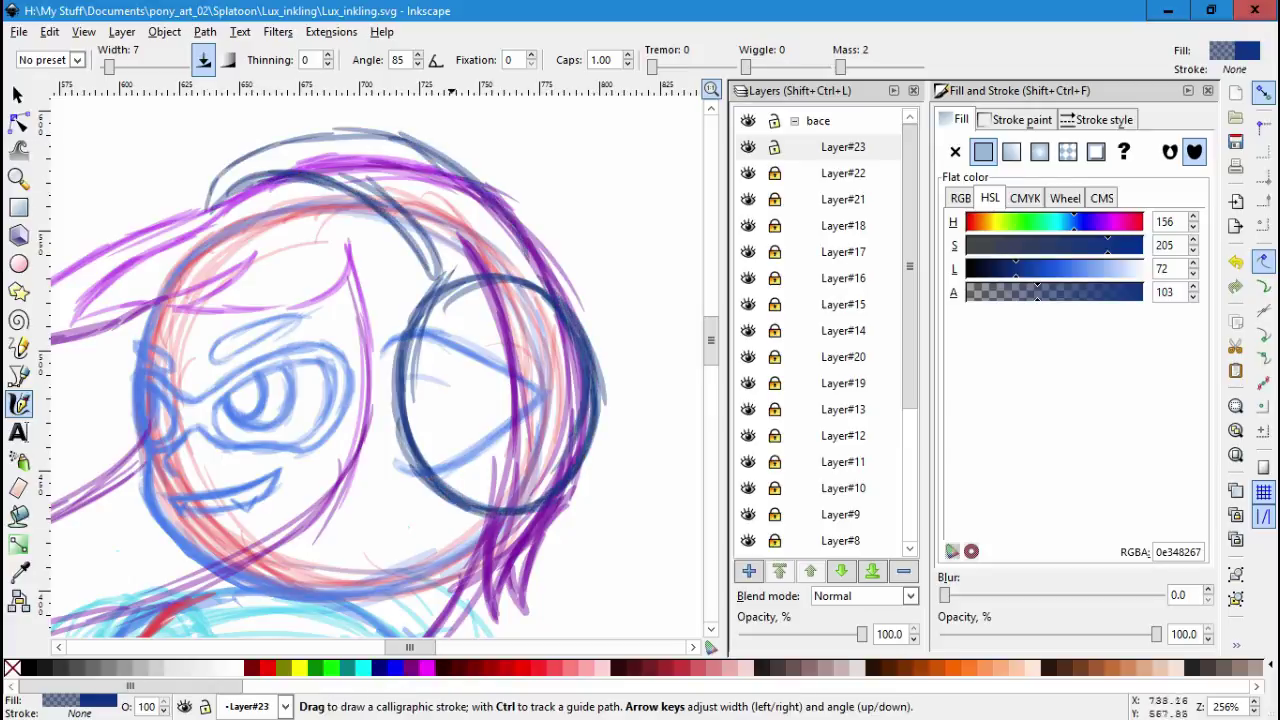
{"action": "scroll", "coordinate": [370, 380], "scroll_direction": "up", "scroll_amount": 2}
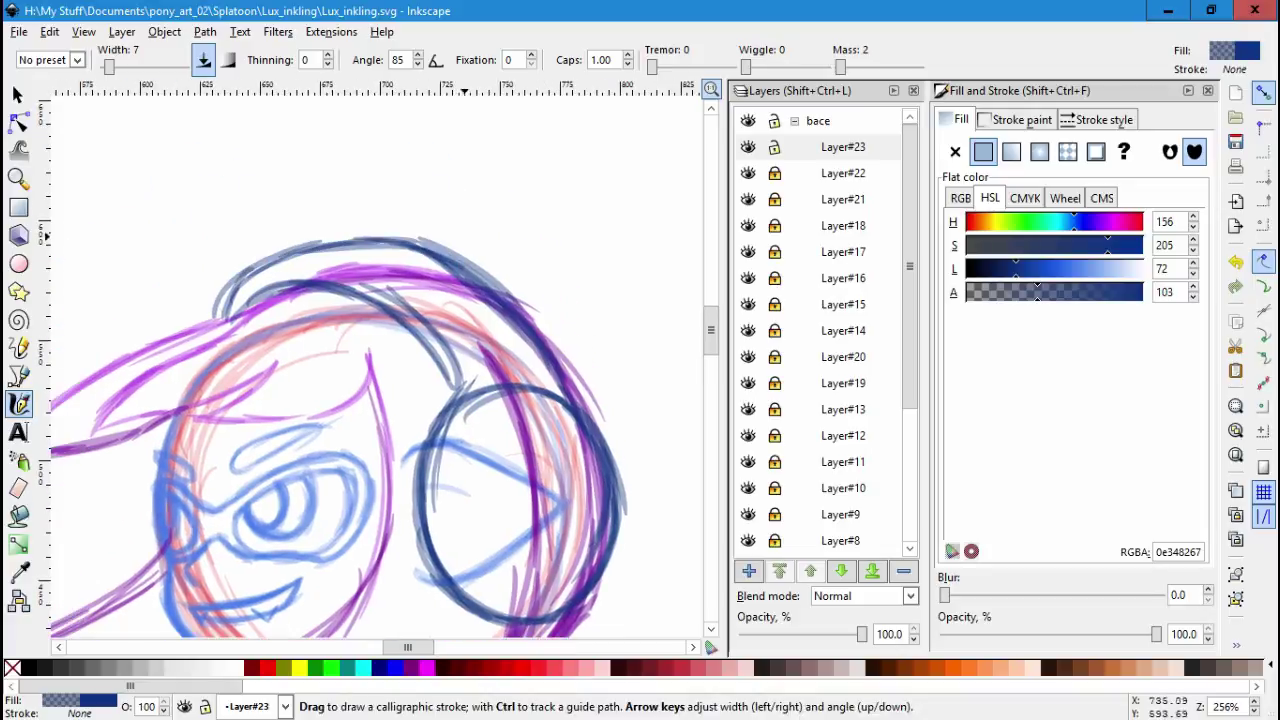
Sketch progressively smaller dark blue ovals nested inside the large ear oval, shifted towards the back of the head.
{"action": "scroll", "coordinate": [370, 380], "scroll_direction": "down", "scroll_amount": 2}
{"action": "left_click_drag", "start_coordinate": [470, 298], "coordinate": [466, 372]}
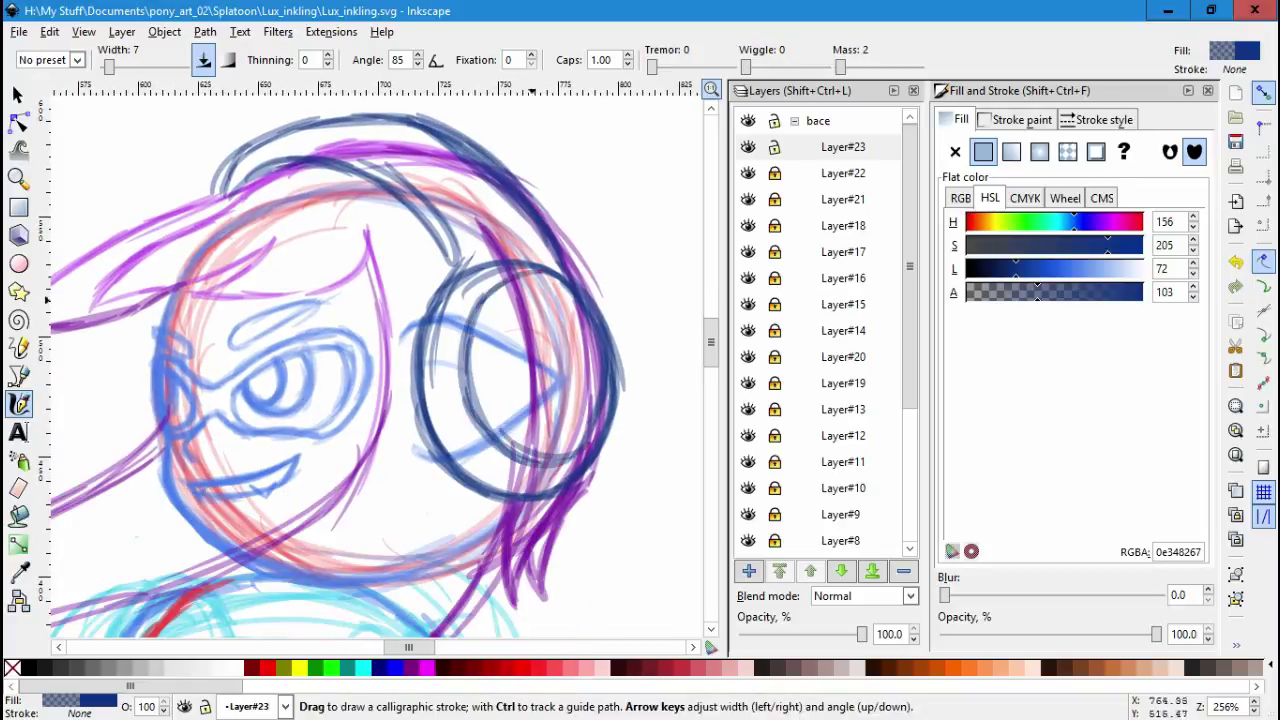
{"action": "left_click_drag", "start_coordinate": [490, 278], "coordinate": [606, 410]}
{"action": "scroll", "coordinate": [565, 300], "scroll_direction": "up", "scroll_amount": 2}
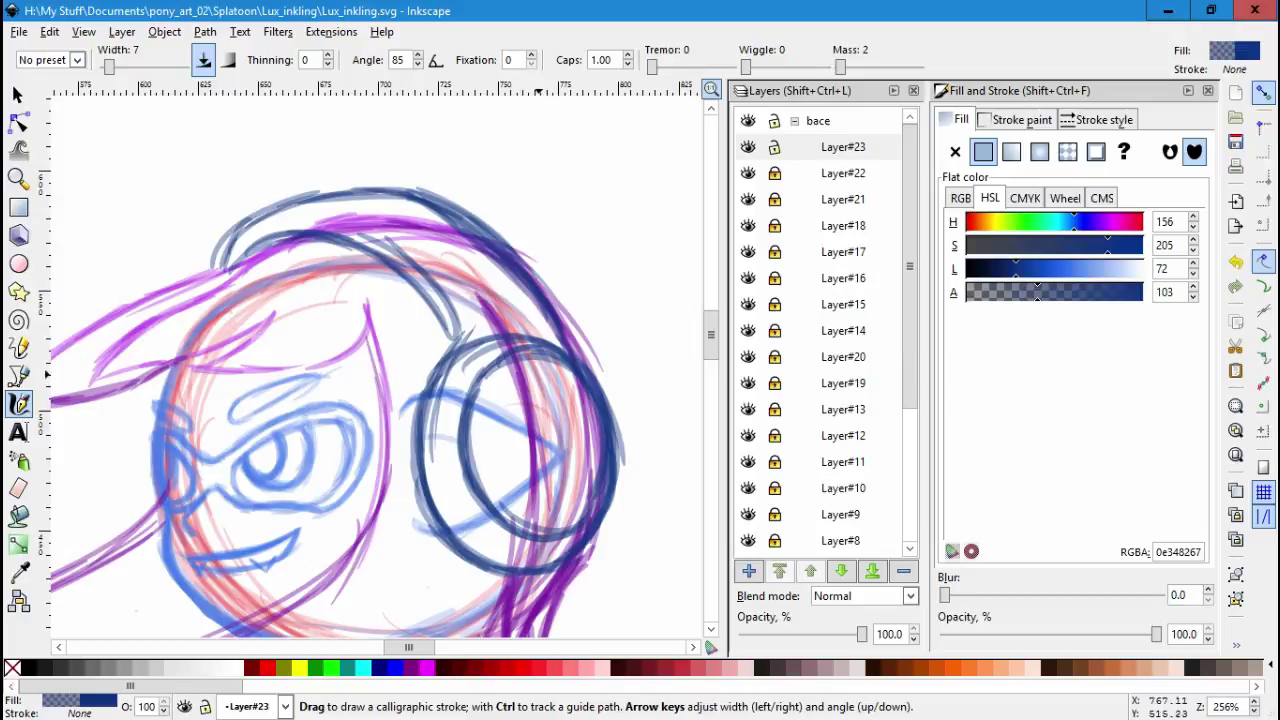
{"action": "mouse_move", "coordinate": [532, 392]}
{"action": "left_mouse_down"}
{"action": "mouse_move", "coordinate": [520, 450]}
{"action": "mouse_move", "coordinate": [585, 485]}
{"action": "left_mouse_up"}
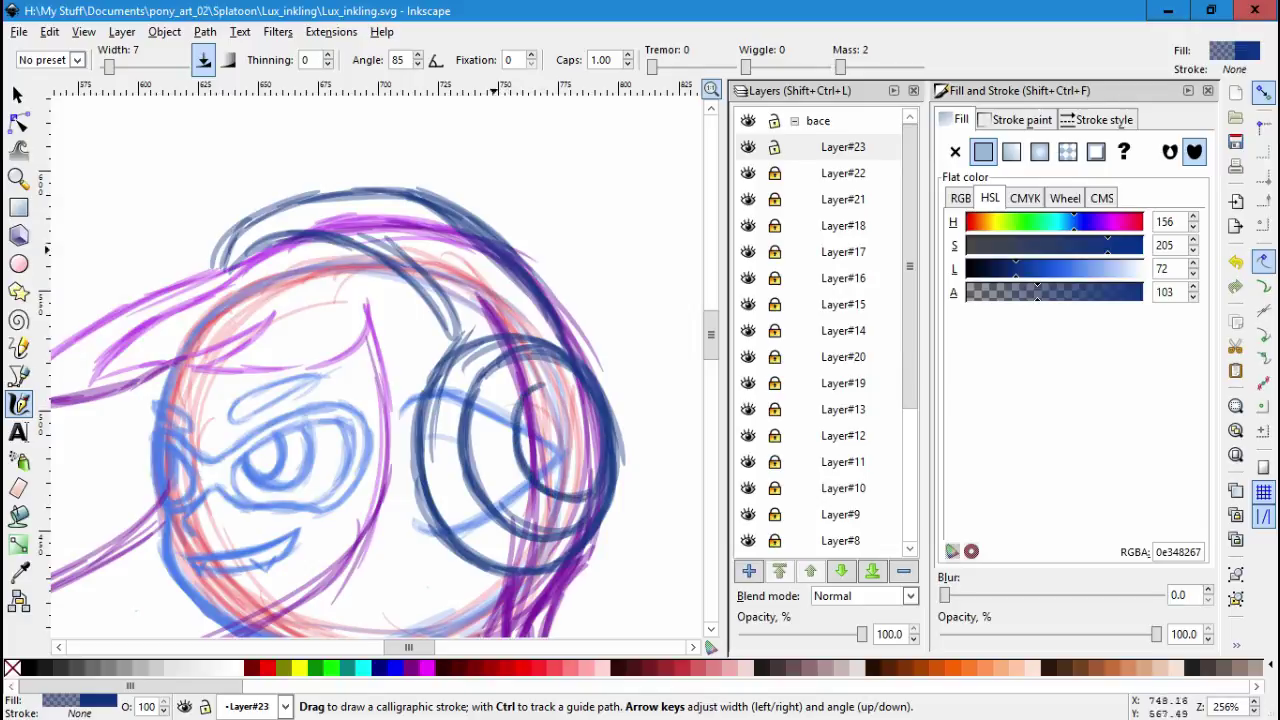
{"action": "left_click_drag", "start_coordinate": [552, 394], "coordinate": [586, 380]}
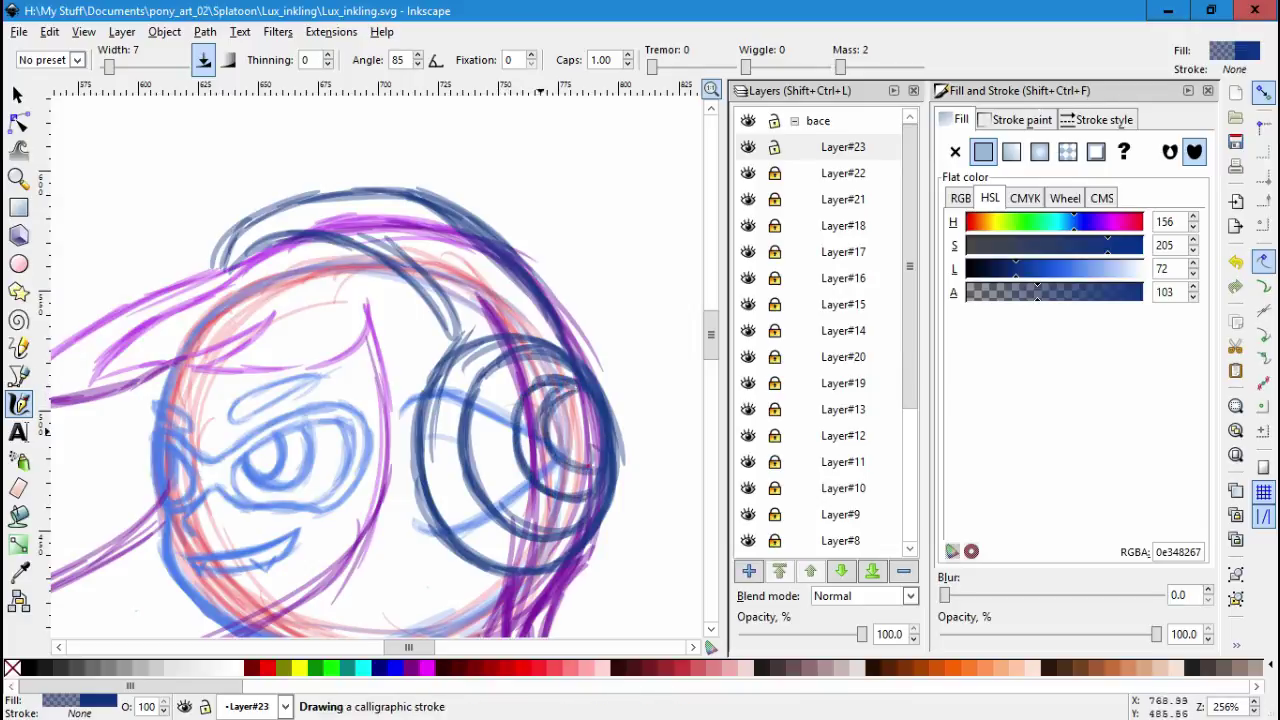
{"action": "mouse_move", "coordinate": [540, 430]}
{"action": "left_mouse_down"}
{"action": "mouse_move", "coordinate": [600, 440]}
{"action": "mouse_move", "coordinate": [560, 482]}
{"action": "left_mouse_up"}
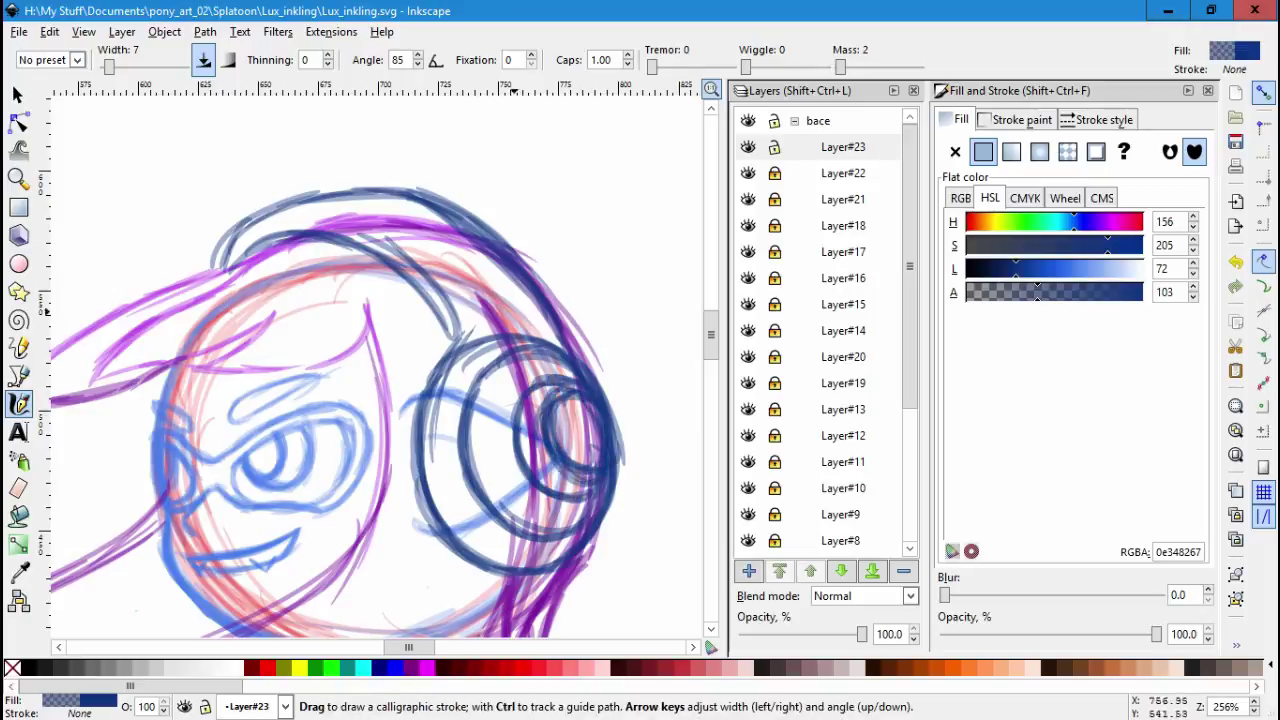
{"action": "key", "text": "Escape"}
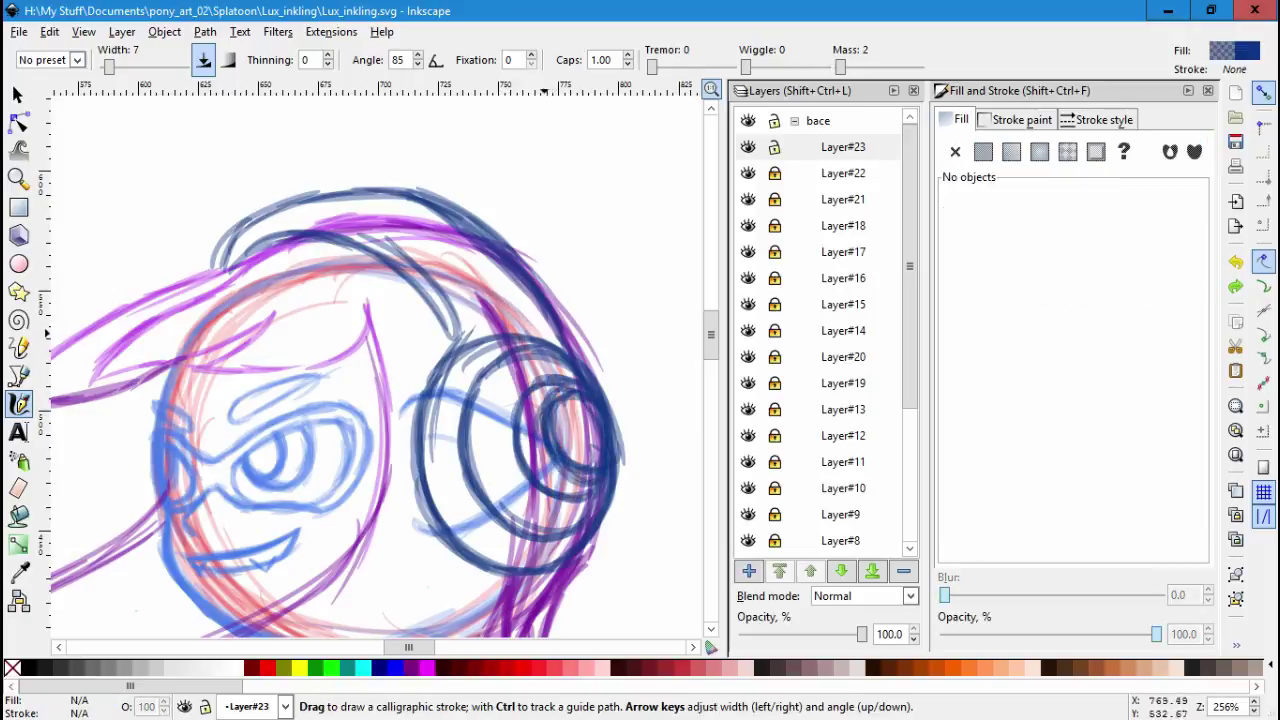
Sketch a second two-edged dark blue arch above the headband, with a small loop where the band meets the ear piece.
{"action": "scroll", "coordinate": [263, 185], "scroll_direction": "up", "scroll_amount": 2}
{"action": "mouse_move", "coordinate": [222, 284]}
{"action": "left_mouse_down"}
{"action": "mouse_move", "coordinate": [228, 215]}
{"action": "mouse_move", "coordinate": [470, 275]}
{"action": "mouse_move", "coordinate": [482, 320]}
{"action": "left_mouse_up"}
{"action": "left_click_drag", "start_coordinate": [445, 262], "coordinate": [458, 374]}
{"action": "left_click_drag", "start_coordinate": [222, 298], "coordinate": [256, 192]}
{"action": "left_click_drag", "start_coordinate": [260, 237], "coordinate": [238, 268]}
{"action": "mouse_move", "coordinate": [300, 205]}
{"action": "left_mouse_down"}
{"action": "mouse_move", "coordinate": [369, 222]}
{"action": "mouse_move", "coordinate": [490, 332]}
{"action": "mouse_move", "coordinate": [560, 425]}
{"action": "left_mouse_up"}
{"action": "left_click_drag", "start_coordinate": [515, 348], "coordinate": [578, 486]}
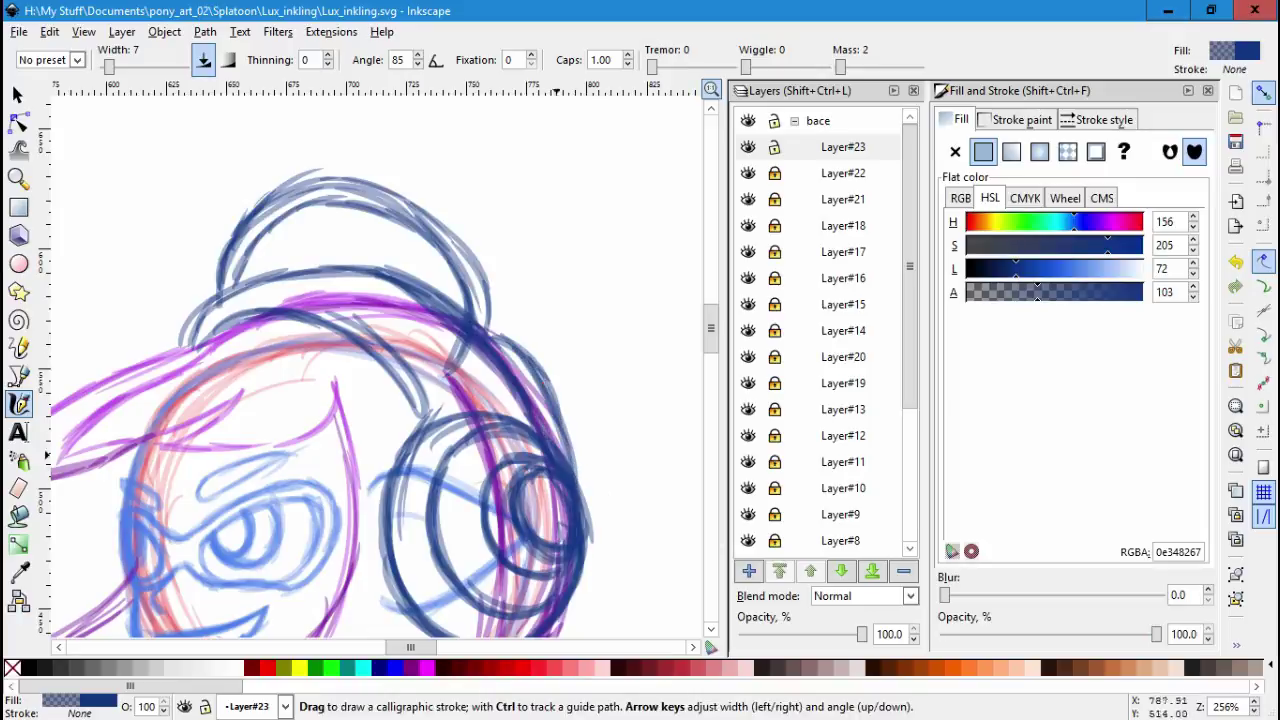
{"action": "mouse_move", "coordinate": [512, 398]}
{"action": "left_mouse_down"}
{"action": "mouse_move", "coordinate": [522, 482]}
{"action": "mouse_move", "coordinate": [532, 476]}
{"action": "left_mouse_up"}
{"action": "left_click_drag", "start_coordinate": [478, 370], "coordinate": [480, 372]}
Sketch curved dark blue hem lines for the shorts across both thighs.
{"action": "scroll", "coordinate": [478, 370], "scroll_direction": "down", "scroll_amount": 5}
{"action": "scroll", "coordinate": [478, 370], "scroll_direction": "left", "scroll_amount": 2}
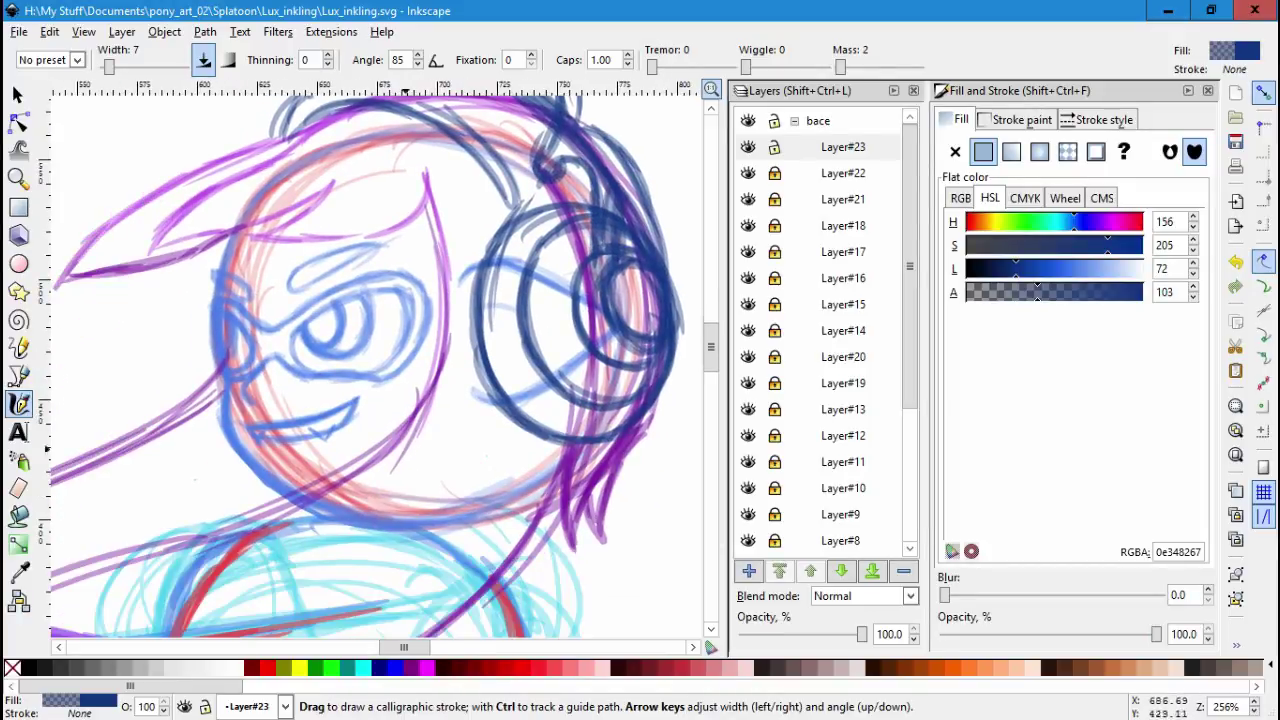
{"action": "scroll", "coordinate": [452, 243], "scroll_direction": "down", "scroll_amount": 3}
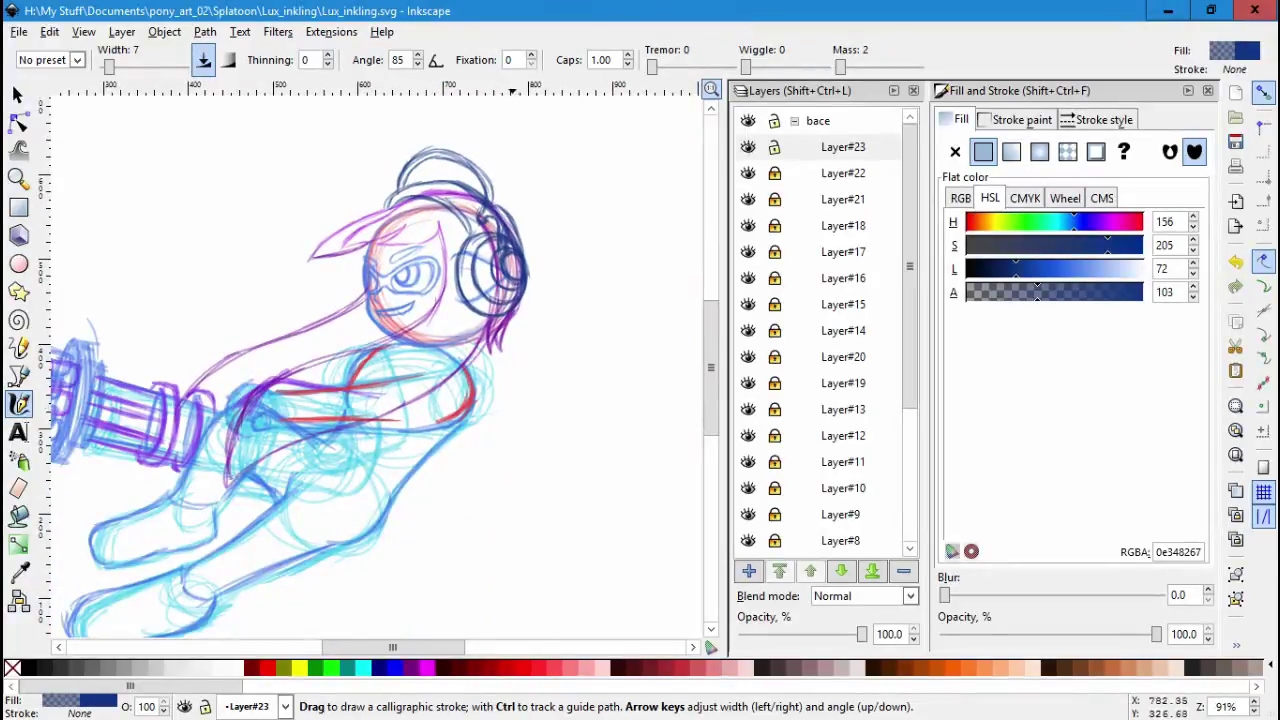
{"action": "scroll", "coordinate": [512, 404], "scroll_direction": "up", "scroll_amount": 2}
{"action": "scroll", "coordinate": [540, 418], "scroll_direction": "down", "scroll_amount": 2}
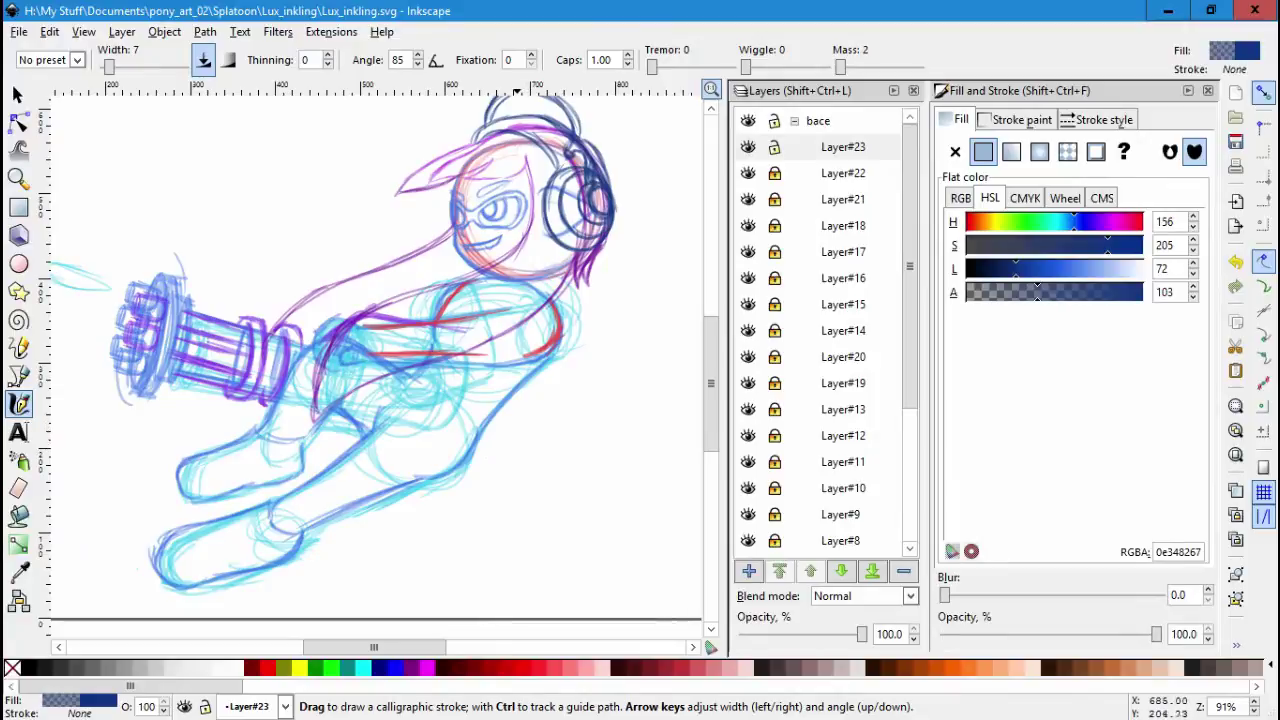
{"action": "scroll", "coordinate": [399, 403], "scroll_direction": "up", "scroll_amount": 3}
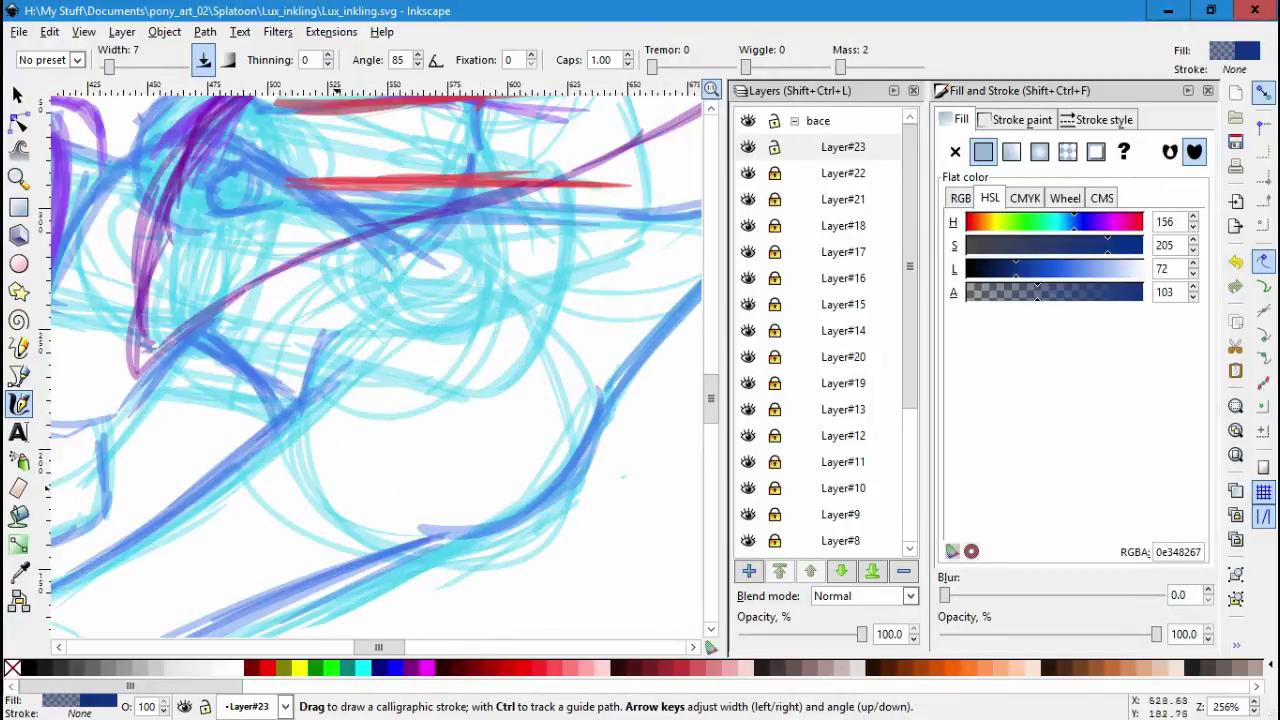
{"action": "mouse_move", "coordinate": [235, 448]}
{"action": "left_mouse_down"}
{"action": "mouse_move", "coordinate": [285, 540]}
{"action": "mouse_move", "coordinate": [251, 514]}
{"action": "mouse_move", "coordinate": [335, 582]}
{"action": "left_mouse_up"}
{"action": "scroll", "coordinate": [376, 360], "scroll_direction": "down", "scroll_amount": 5}
{"action": "scroll", "coordinate": [376, 360], "scroll_direction": "left", "scroll_amount": 5}
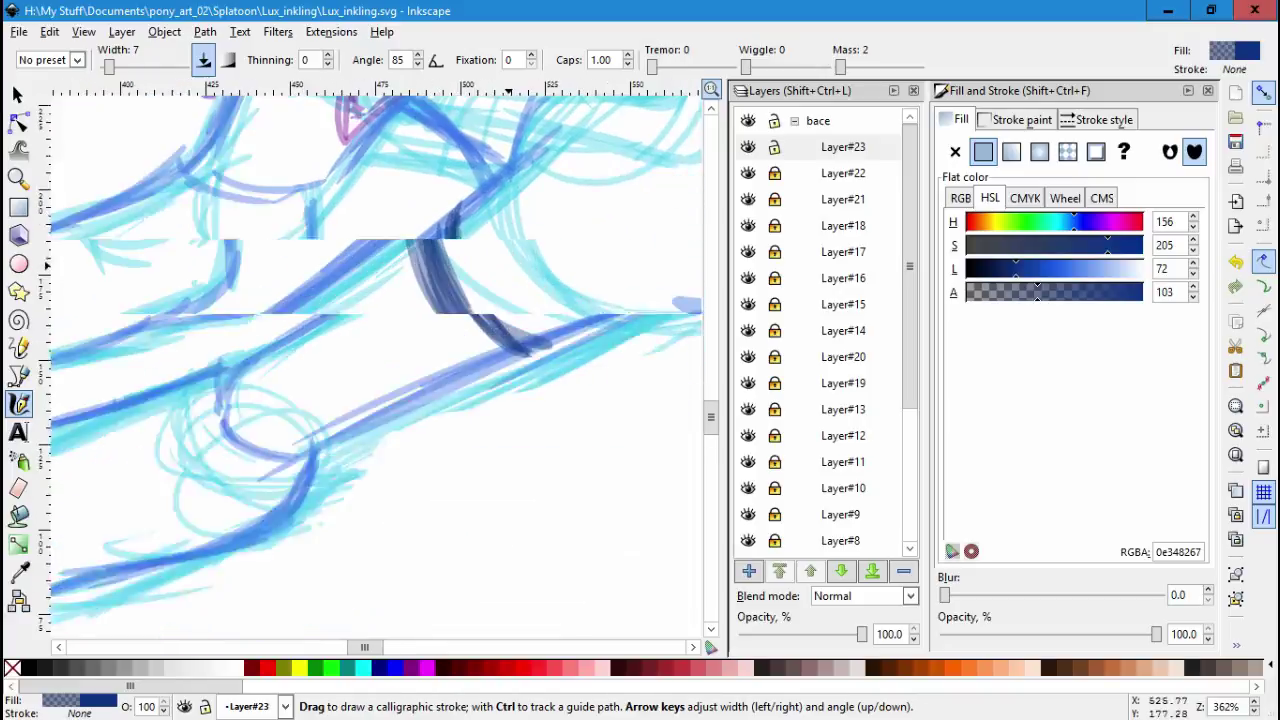
{"action": "scroll", "coordinate": [518, 283], "scroll_direction": "down", "scroll_amount": 3}
{"action": "scroll", "coordinate": [518, 283], "scroll_direction": "up", "scroll_amount": 3}
{"action": "mouse_move", "coordinate": [392, 228]}
{"action": "left_mouse_down"}
{"action": "mouse_move", "coordinate": [360, 245]}
{"action": "mouse_move", "coordinate": [280, 385]}
{"action": "left_mouse_up"}
{"action": "scroll", "coordinate": [480, 400], "scroll_direction": "right", "scroll_amount": 4}
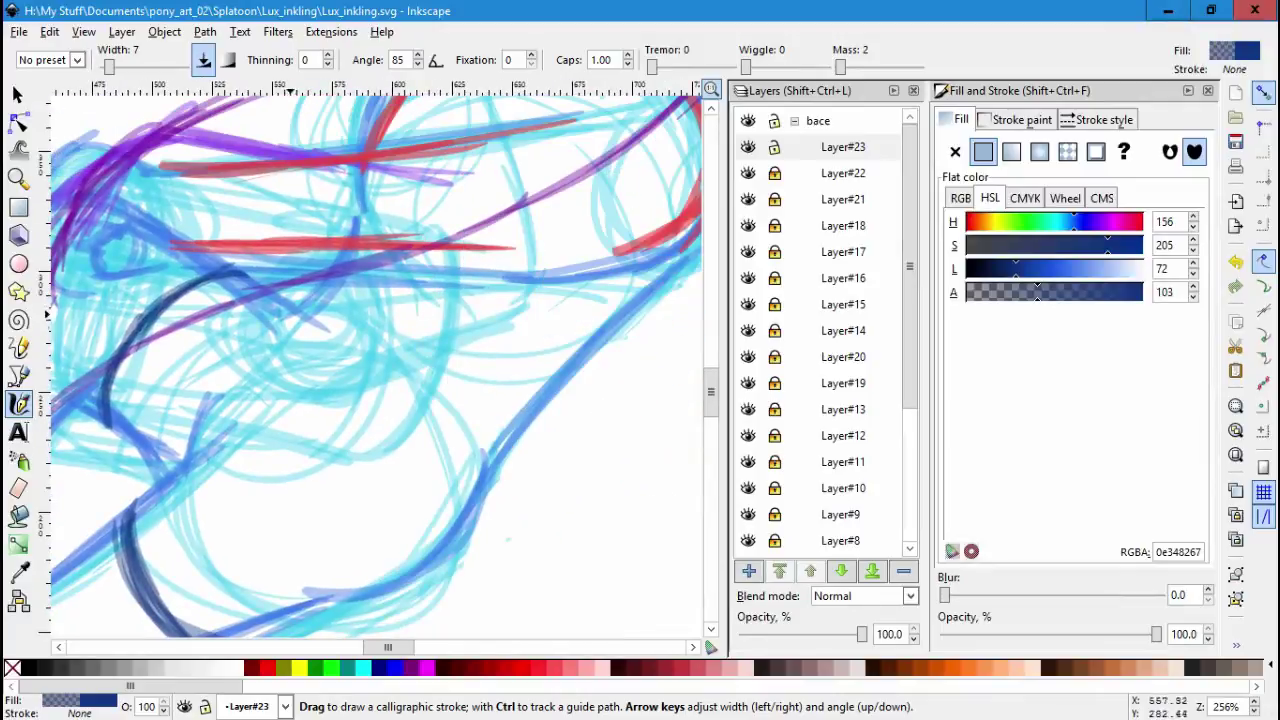
Sketch two curved dark blue edges from the waist down across the hip, and darken the outline of the lower back.
{"action": "mouse_move", "coordinate": [291, 291]}
{"action": "left_mouse_down"}
{"action": "mouse_move", "coordinate": [310, 415]}
{"action": "mouse_move", "coordinate": [445, 515]}
{"action": "mouse_move", "coordinate": [458, 545]}
{"action": "mouse_move", "coordinate": [525, 430]}
{"action": "mouse_move", "coordinate": [645, 295]}
{"action": "left_mouse_up"}
{"action": "mouse_move", "coordinate": [480, 560]}
{"action": "left_mouse_down"}
{"action": "mouse_move", "coordinate": [605, 300]}
{"action": "mouse_move", "coordinate": [690, 250]}
{"action": "left_mouse_up"}
{"action": "mouse_move", "coordinate": [300, 285]}
{"action": "left_mouse_down"}
{"action": "mouse_move", "coordinate": [465, 452]}
{"action": "mouse_move", "coordinate": [505, 515]}
{"action": "mouse_move", "coordinate": [590, 330]}
{"action": "mouse_move", "coordinate": [508, 550]}
{"action": "left_mouse_up"}
{"action": "scroll", "coordinate": [508, 550], "scroll_direction": "up", "scroll_amount": 4}
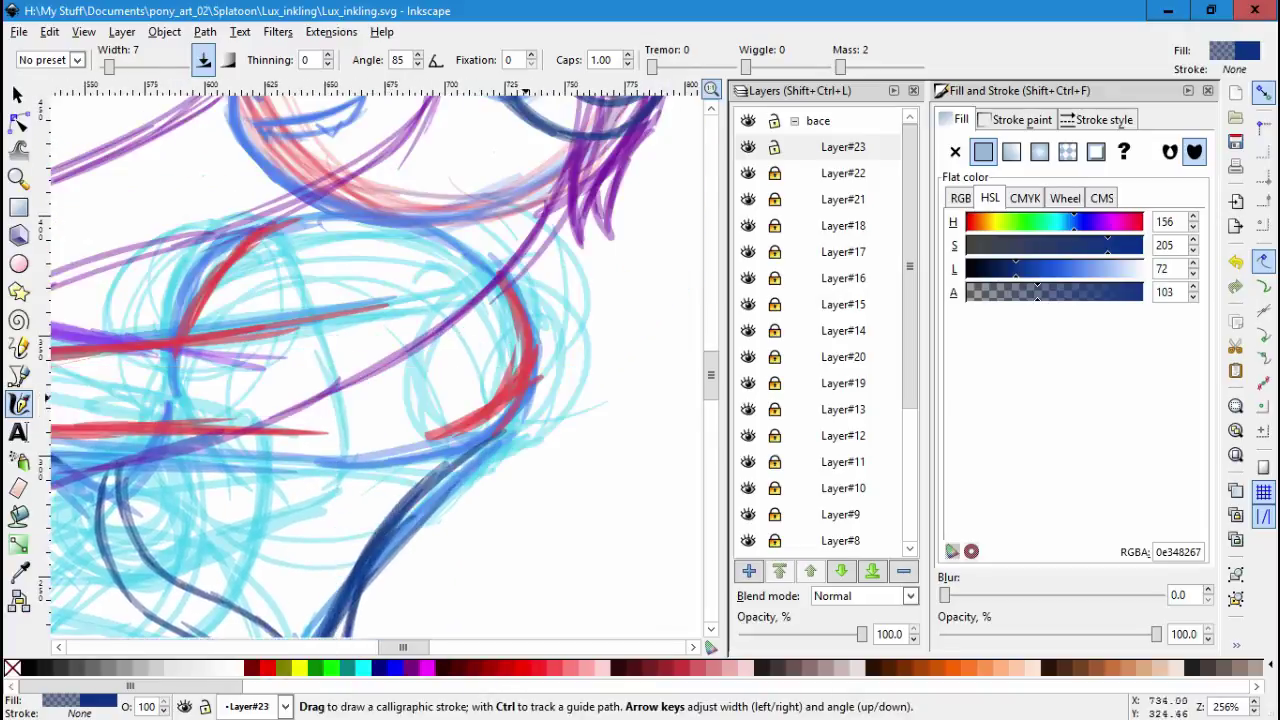
Sketch two curved dark blue lines down the torso, a pointed hem below the chest and a short arc across the belly.
{"action": "mouse_move", "coordinate": [437, 305]}
{"action": "left_mouse_down"}
{"action": "mouse_move", "coordinate": [422, 448]}
{"action": "mouse_move", "coordinate": [500, 447]}
{"action": "left_mouse_up"}
{"action": "left_click_drag", "start_coordinate": [490, 300], "coordinate": [497, 440]}
{"action": "left_click_drag", "start_coordinate": [503, 318], "coordinate": [500, 476]}
{"action": "left_click_drag", "start_coordinate": [600, 428], "coordinate": [459, 491]}
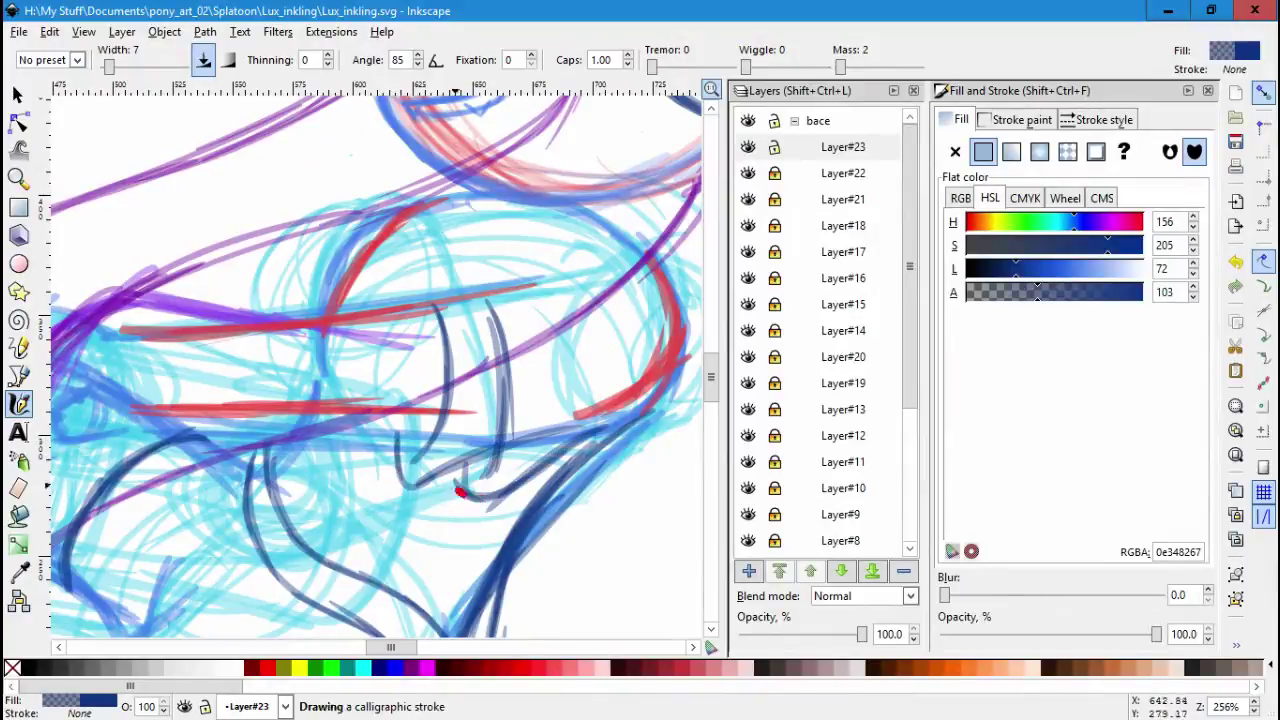
{"action": "scroll", "coordinate": [375, 360], "scroll_direction": "up", "scroll_amount": 5}
{"action": "scroll", "coordinate": [375, 360], "scroll_direction": "down", "scroll_amount": 4}
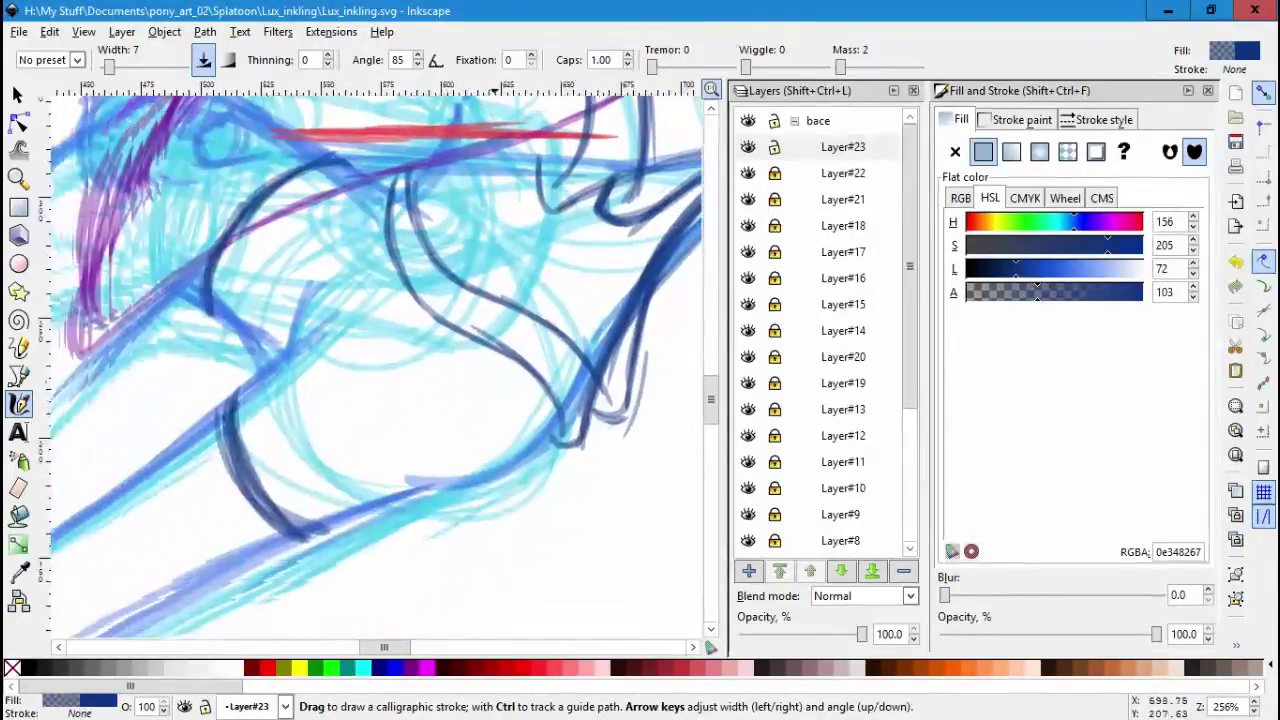
{"action": "left_click_drag", "start_coordinate": [462, 328], "coordinate": [630, 354]}
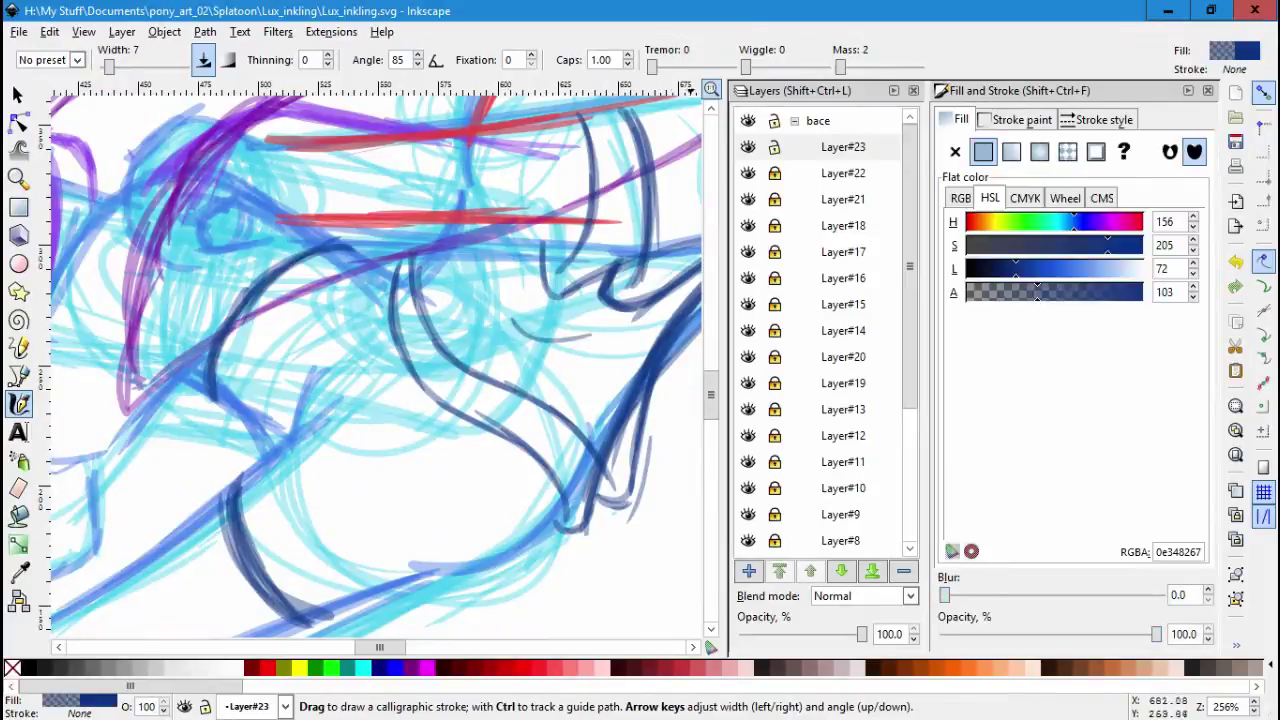
Extend the shorts' dark blue hem on the lower thigh up to the crotch and trace the thigh's underside.
{"action": "scroll", "coordinate": [375, 360], "scroll_direction": "down", "scroll_amount": 3}
{"action": "scroll", "coordinate": [375, 360], "scroll_direction": "left", "scroll_amount": 3}
{"action": "mouse_move", "coordinate": [440, 235]}
{"action": "left_mouse_down"}
{"action": "mouse_move", "coordinate": [420, 300]}
{"action": "mouse_move", "coordinate": [360, 372]}
{"action": "left_mouse_up"}
{"action": "scroll", "coordinate": [283, 435], "scroll_direction": "down", "scroll_amount": 2}
{"action": "scroll", "coordinate": [283, 435], "scroll_direction": "right", "scroll_amount": 3}
{"action": "left_click_drag", "start_coordinate": [286, 435], "coordinate": [432, 392]}
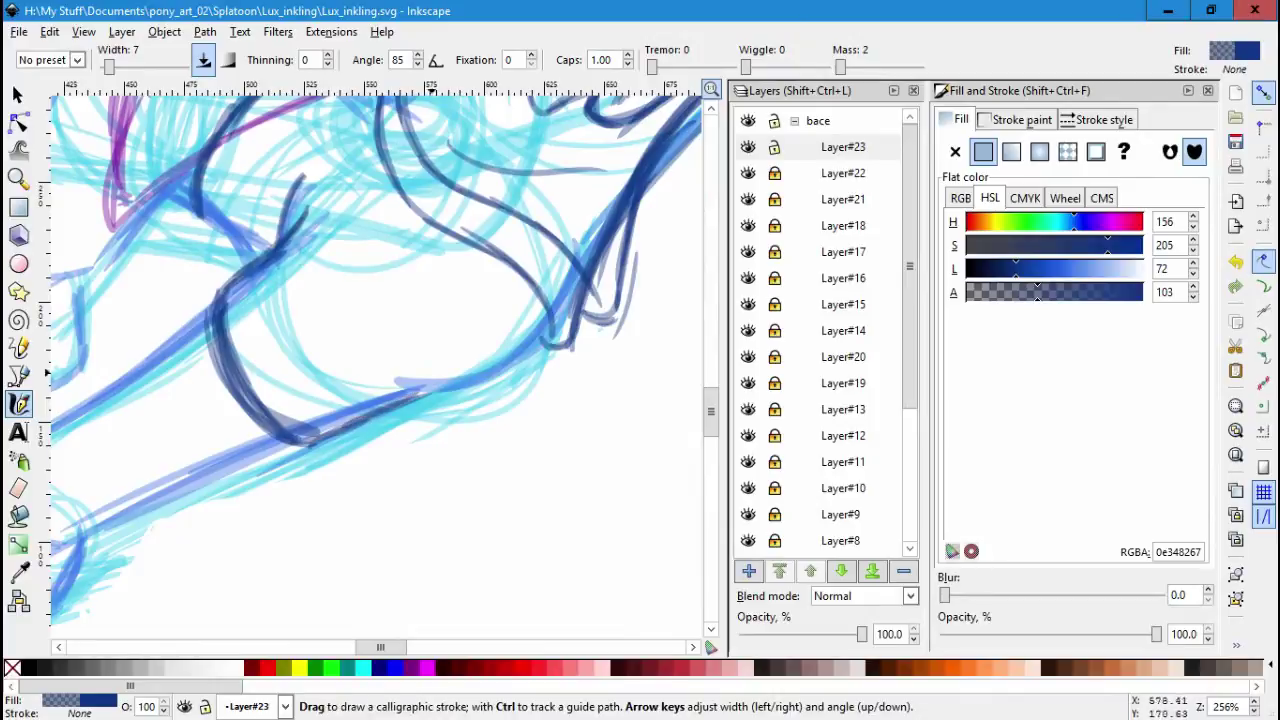
{"action": "mouse_move", "coordinate": [545, 312]}
{"action": "left_mouse_down"}
{"action": "mouse_move", "coordinate": [490, 376]}
{"action": "mouse_move", "coordinate": [388, 392]}
{"action": "left_mouse_up"}
Sketch dark blue shoe details on the lower foot: side lines, a curved toe cap and the sole edge.
{"action": "scroll", "coordinate": [503, 298], "scroll_direction": "down", "scroll_amount": 2}
{"action": "scroll", "coordinate": [503, 298], "scroll_direction": "left", "scroll_amount": 6}
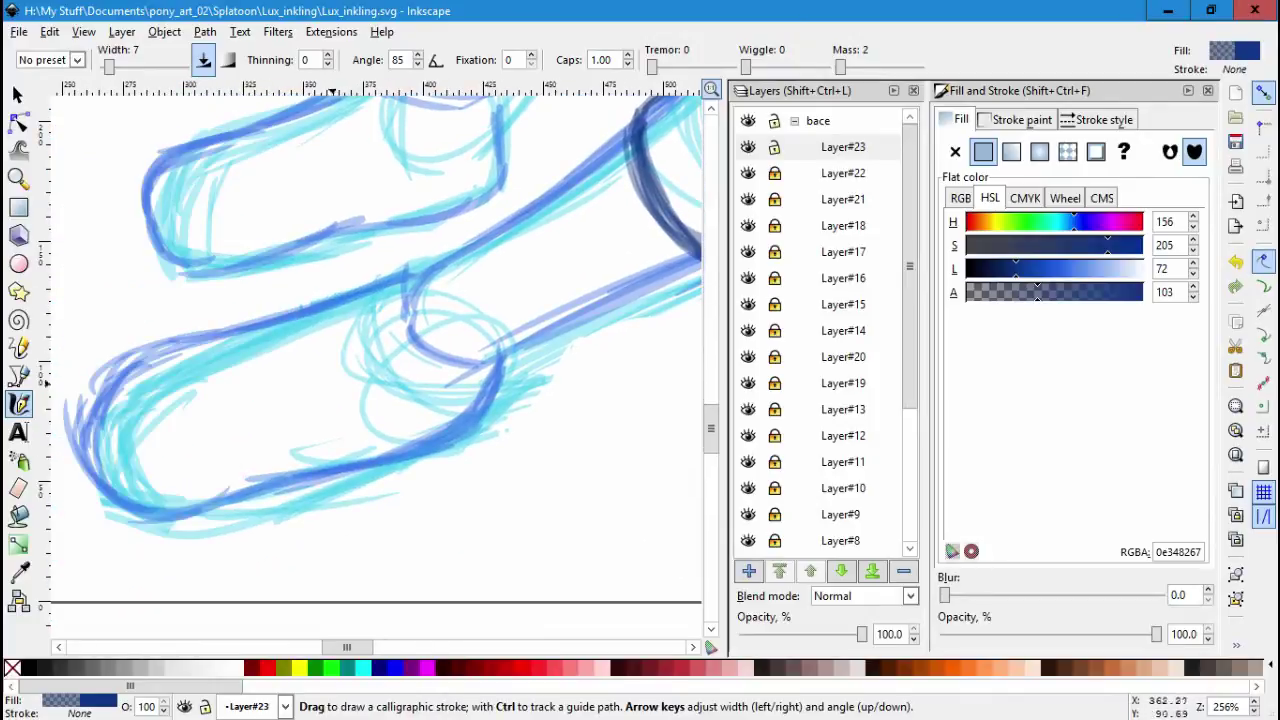
{"action": "left_click_drag", "start_coordinate": [430, 345], "coordinate": [292, 397]}
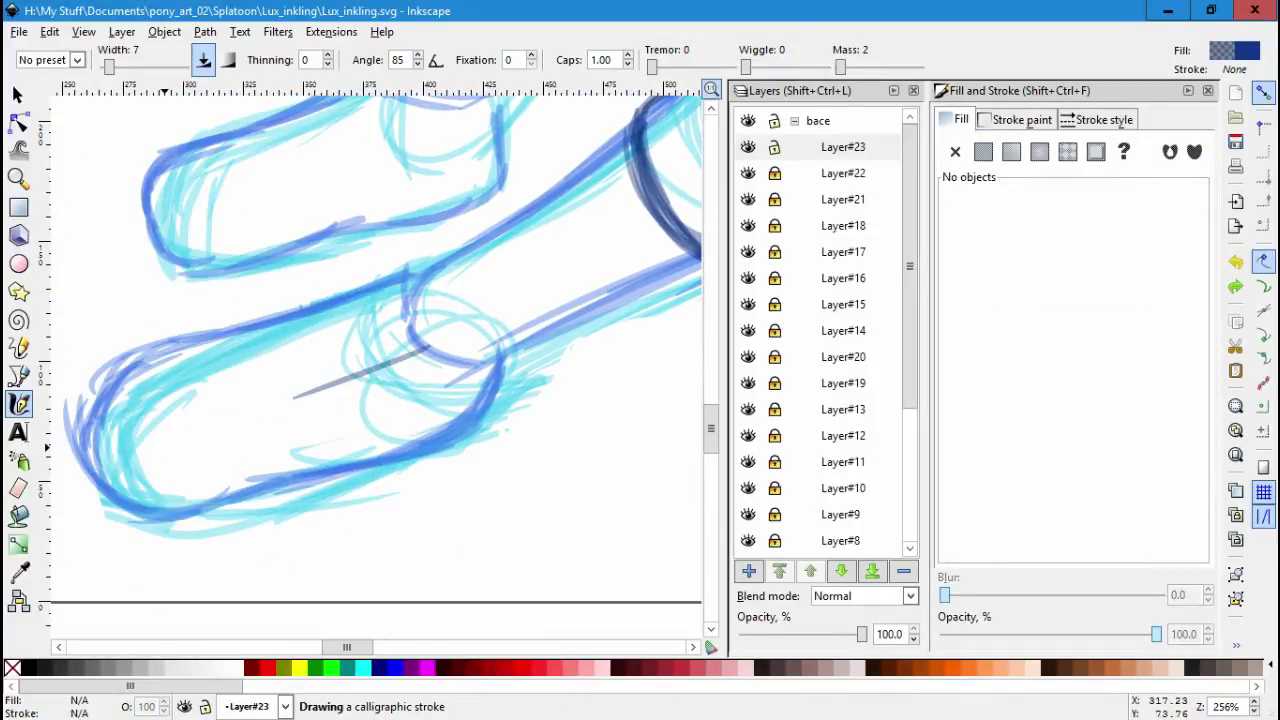
{"action": "left_click_drag", "start_coordinate": [415, 298], "coordinate": [255, 340]}
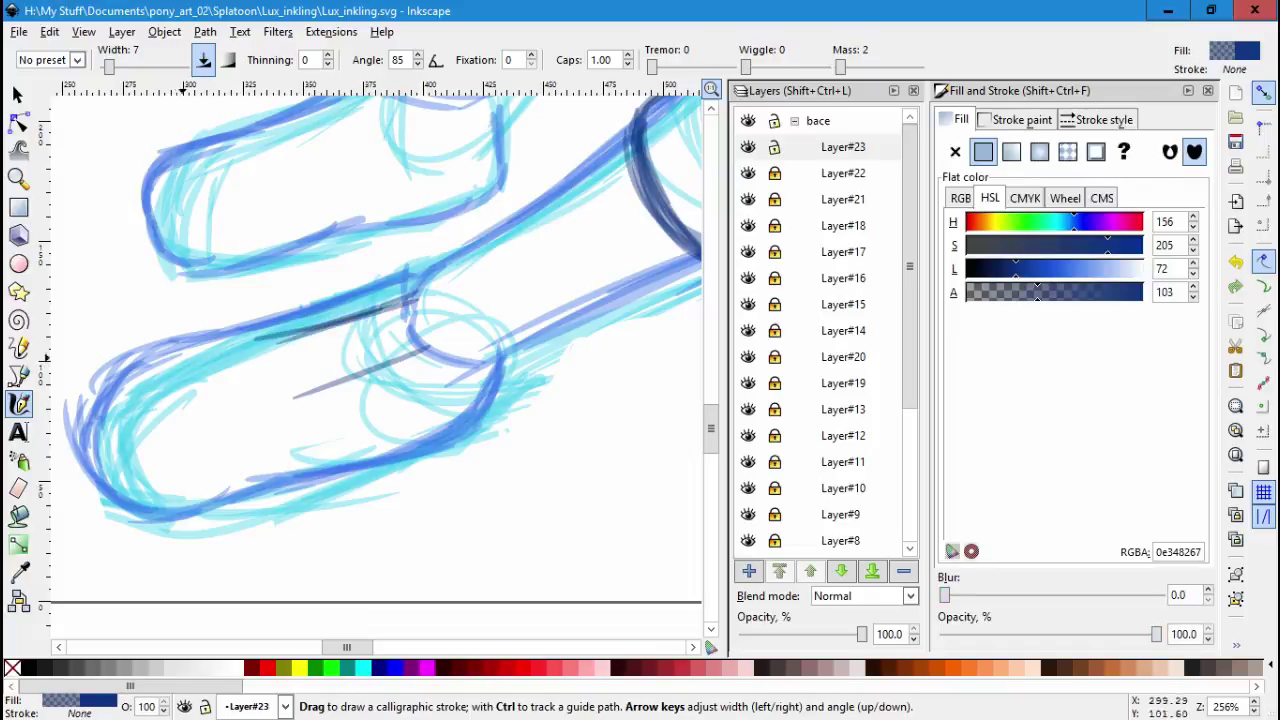
{"action": "left_click_drag", "start_coordinate": [100, 450], "coordinate": [205, 495]}
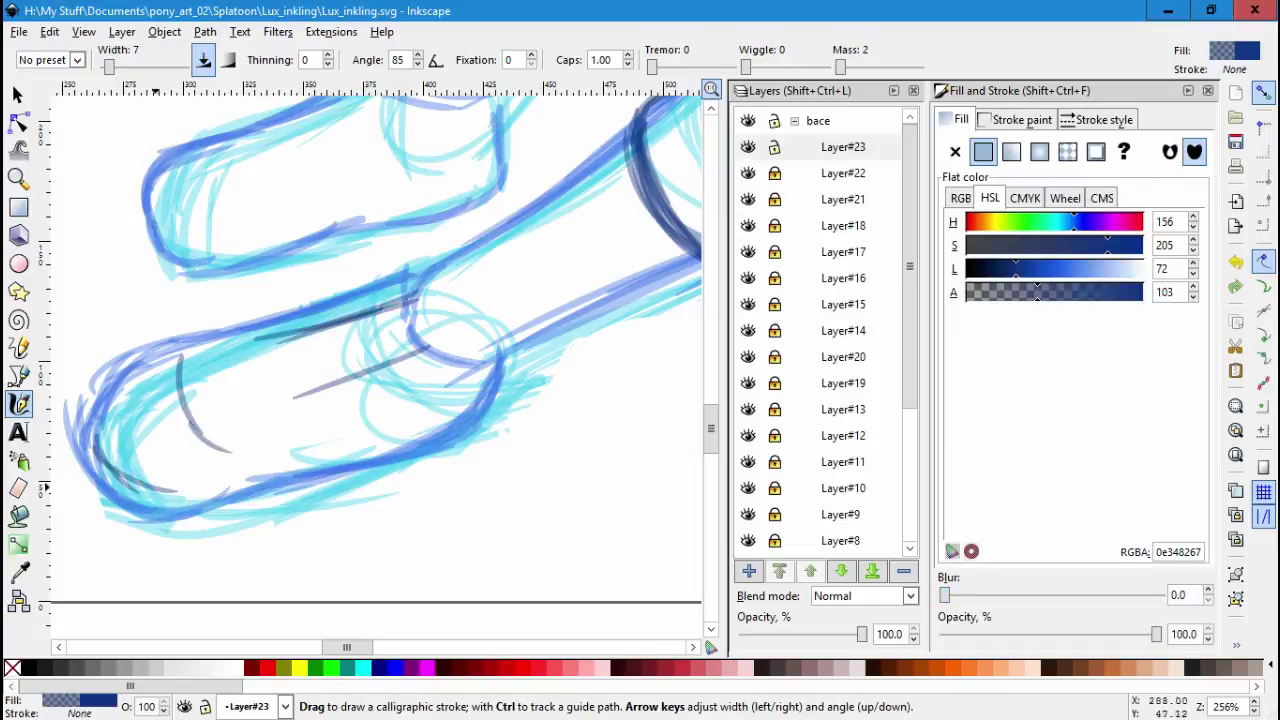
{"action": "left_click_drag", "start_coordinate": [200, 430], "coordinate": [209, 452]}
{"action": "mouse_move", "coordinate": [492, 372]}
{"action": "left_mouse_down"}
{"action": "mouse_move", "coordinate": [400, 432]}
{"action": "mouse_move", "coordinate": [125, 500]}
{"action": "mouse_move", "coordinate": [488, 382]}
{"action": "left_mouse_up"}
Sketch matching dark blue shoe details on the upper foot, with a toe cap line and a two-edged sole.
{"action": "scroll", "coordinate": [488, 380], "scroll_direction": "up", "scroll_amount": 5}
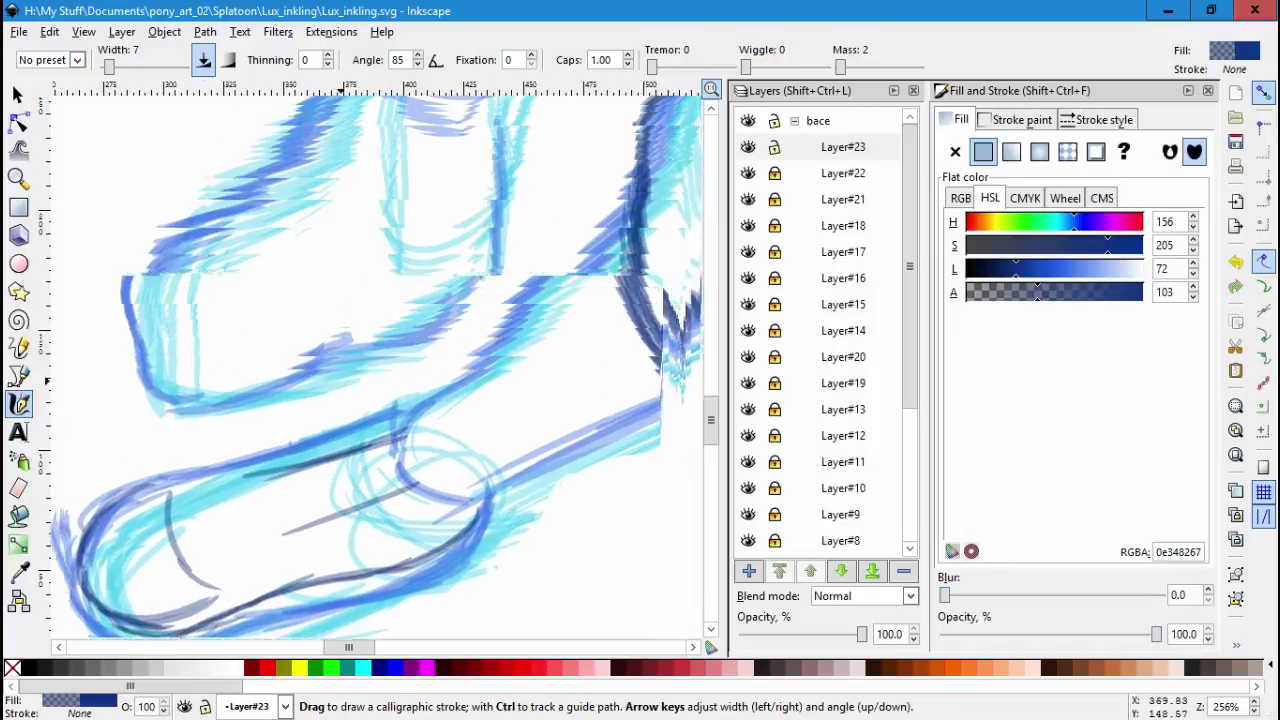
{"action": "left_click_drag", "start_coordinate": [204, 354], "coordinate": [210, 382]}
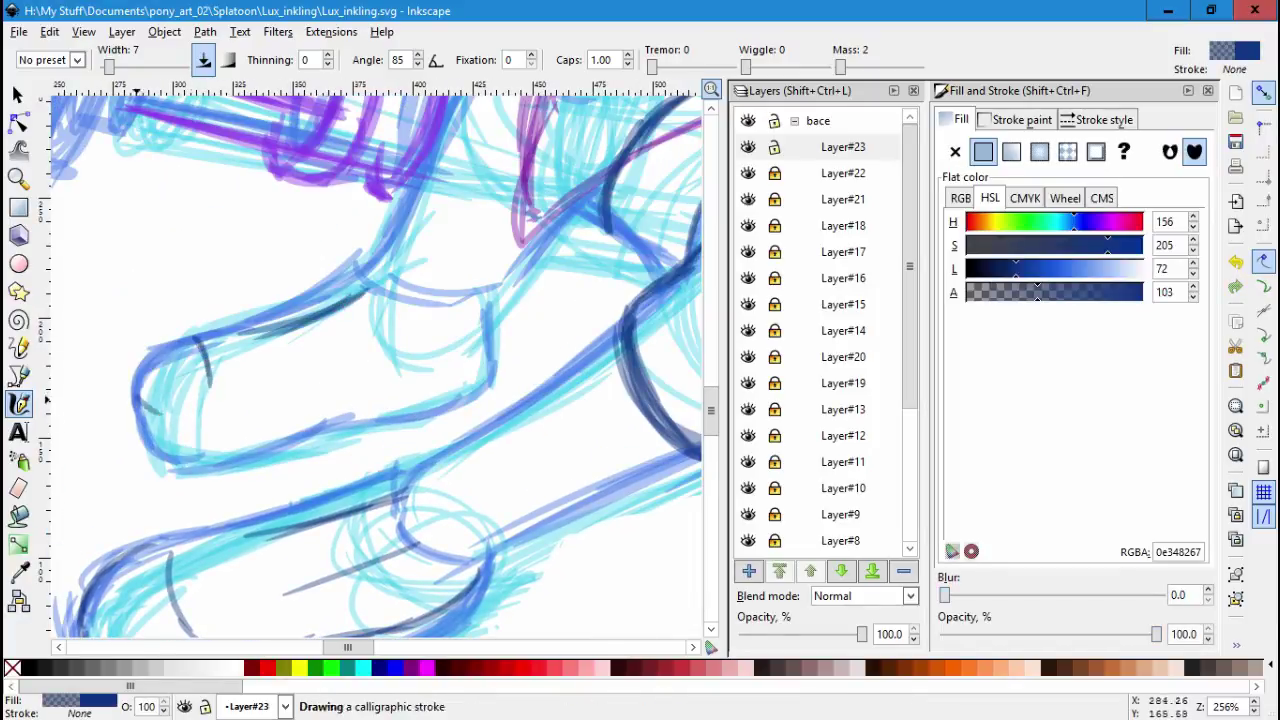
{"action": "mouse_move", "coordinate": [135, 402]}
{"action": "left_mouse_down"}
{"action": "mouse_move", "coordinate": [314, 440]}
{"action": "mouse_move", "coordinate": [372, 416]}
{"action": "left_mouse_up"}
{"action": "mouse_move", "coordinate": [178, 420]}
{"action": "left_mouse_down"}
{"action": "mouse_move", "coordinate": [240, 423]}
{"action": "mouse_move", "coordinate": [488, 342]}
{"action": "mouse_move", "coordinate": [443, 400]}
{"action": "mouse_move", "coordinate": [370, 420]}
{"action": "left_mouse_up"}
Unlock all the locked sublayers from Layer#22 down to Layer#1.
{"action": "key", "text": "minus"}
{"action": "key", "text": "minus"}
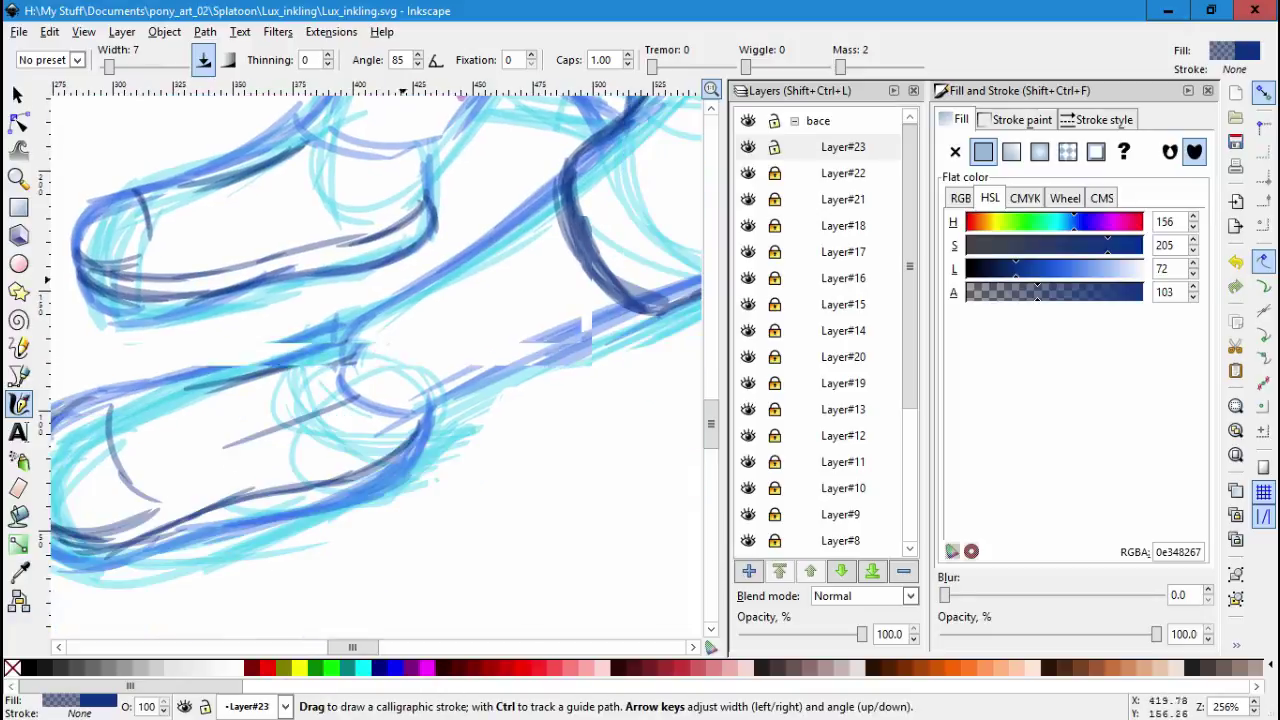
{"action": "key", "text": "minus"}
{"action": "key", "text": "minus"}
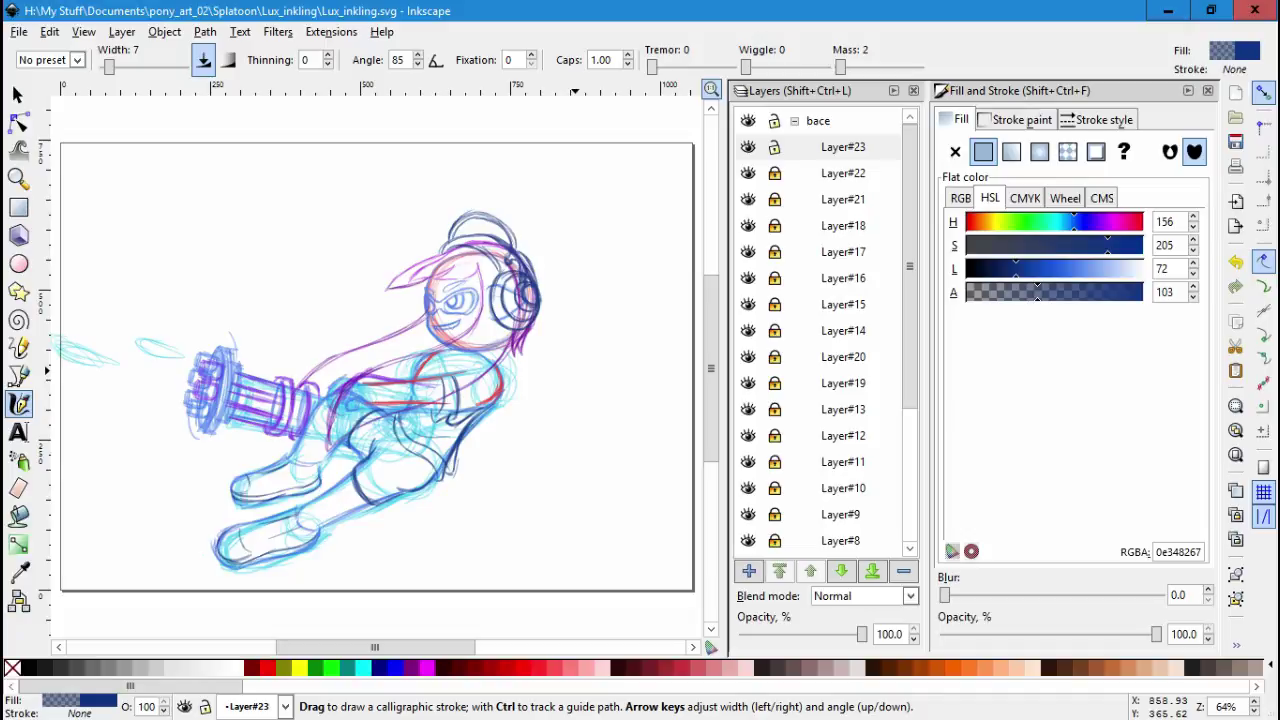
{"action": "left_click", "coordinate": [843, 147]}
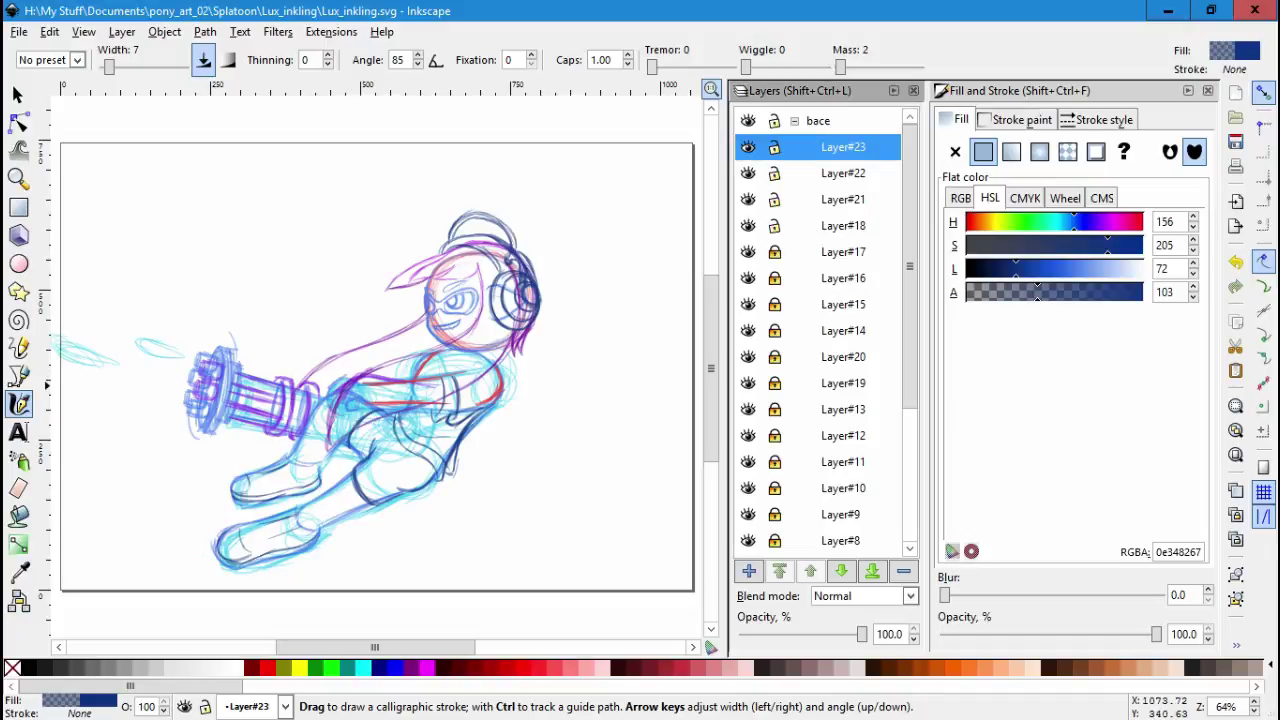
{"action": "scroll", "coordinate": [820, 330], "scroll_direction": "down", "scroll_amount": 4}
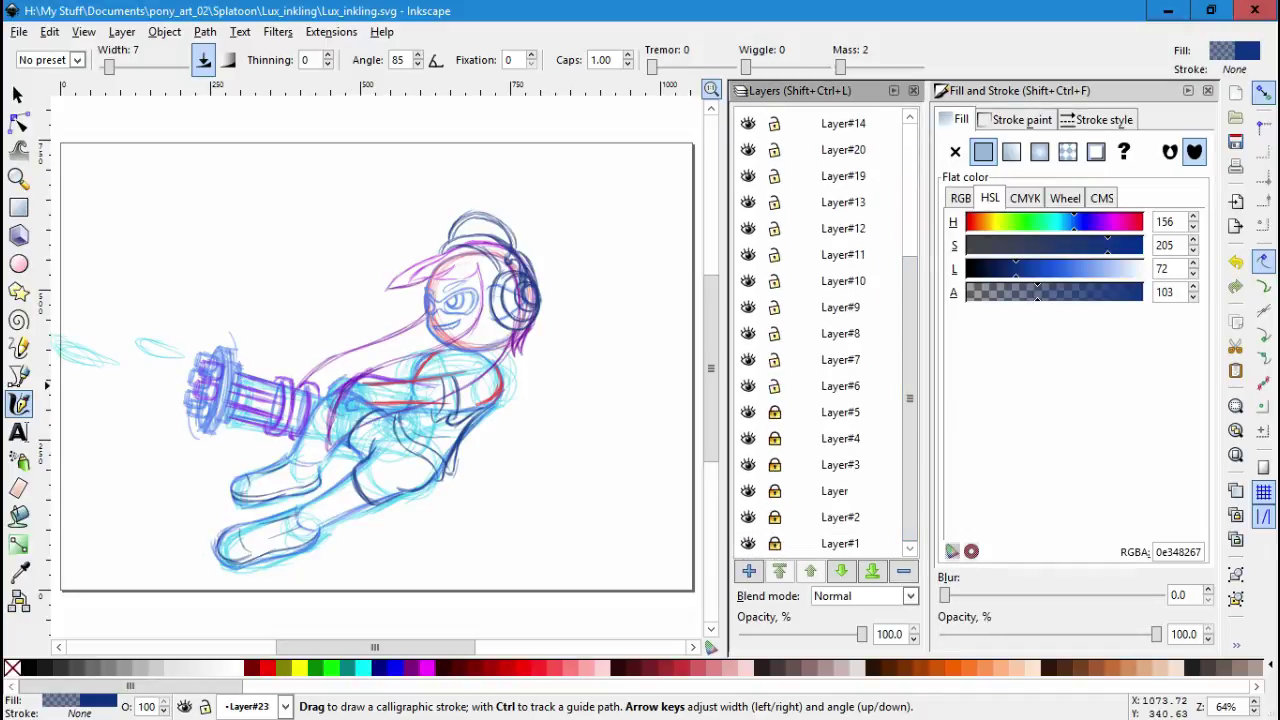
{"action": "scroll", "coordinate": [361, 532], "scroll_direction": "up", "scroll_amount": 3}
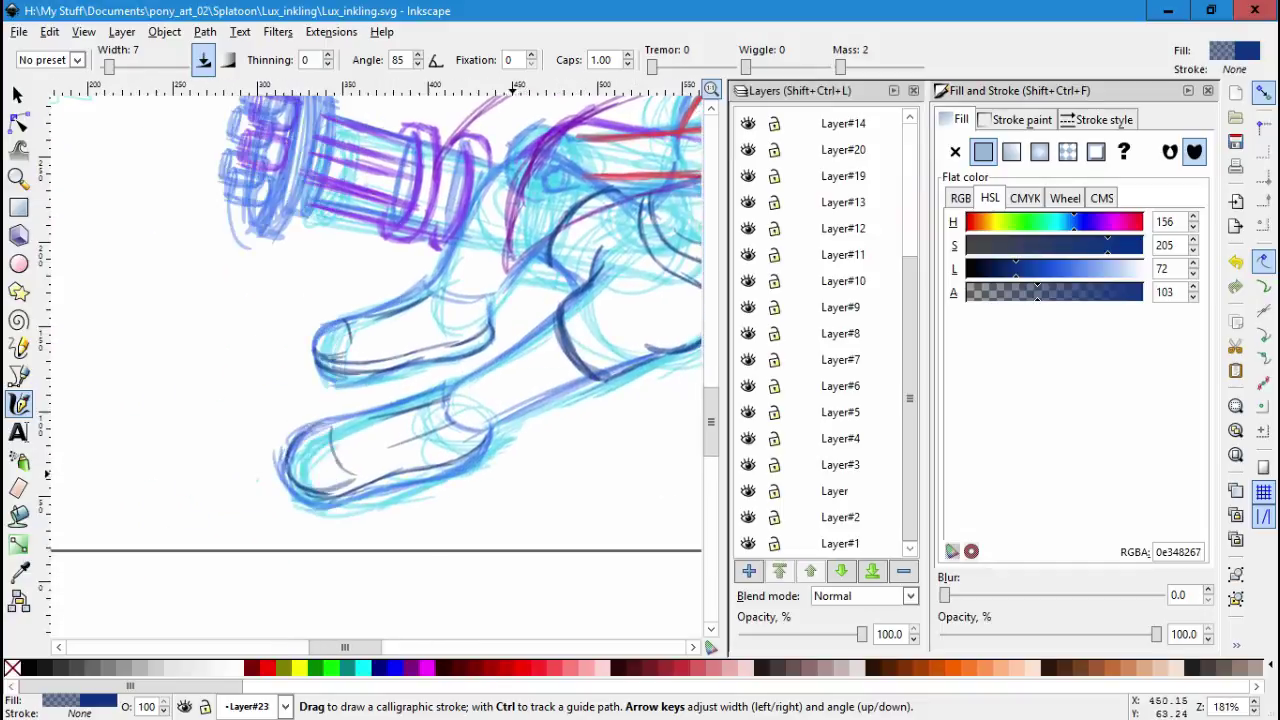
Select all the strokes of the lower foot and shorten it horizontally from the toe end to about 197 px wide.
{"action": "key", "text": "s"}
{"action": "left_click_drag", "start_coordinate": [570, 555], "coordinate": [140, 318]}
{"action": "left_click_drag", "start_coordinate": [143, 434], "coordinate": [182, 434]}
{"action": "key", "text": "Escape"}
{"action": "left_click_drag", "start_coordinate": [560, 560], "coordinate": [95, 373]}
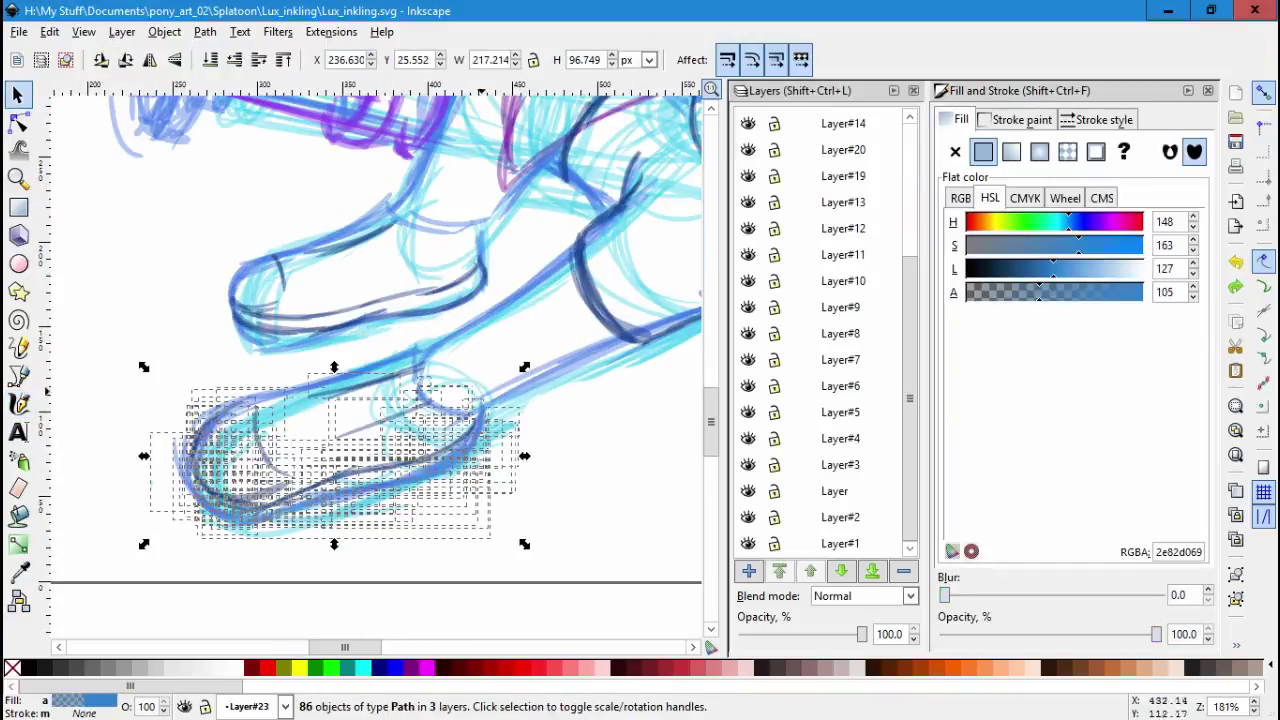
{"action": "left_click_drag", "start_coordinate": [560, 380], "coordinate": [380, 470]}
{"action": "left_click_drag", "start_coordinate": [536, 436], "coordinate": [140, 530]}
{"action": "left_click_drag", "start_coordinate": [143, 440], "coordinate": [179, 440]}
{"action": "left_click_drag", "start_coordinate": [292, 427], "coordinate": [289, 420]}
{"action": "key", "text": "Escape"}
Lock every sublayer from Layer#1 up to Layer#23 again and save the document.
{"action": "scroll", "coordinate": [238, 590], "scroll_direction": "down", "scroll_amount": 3}
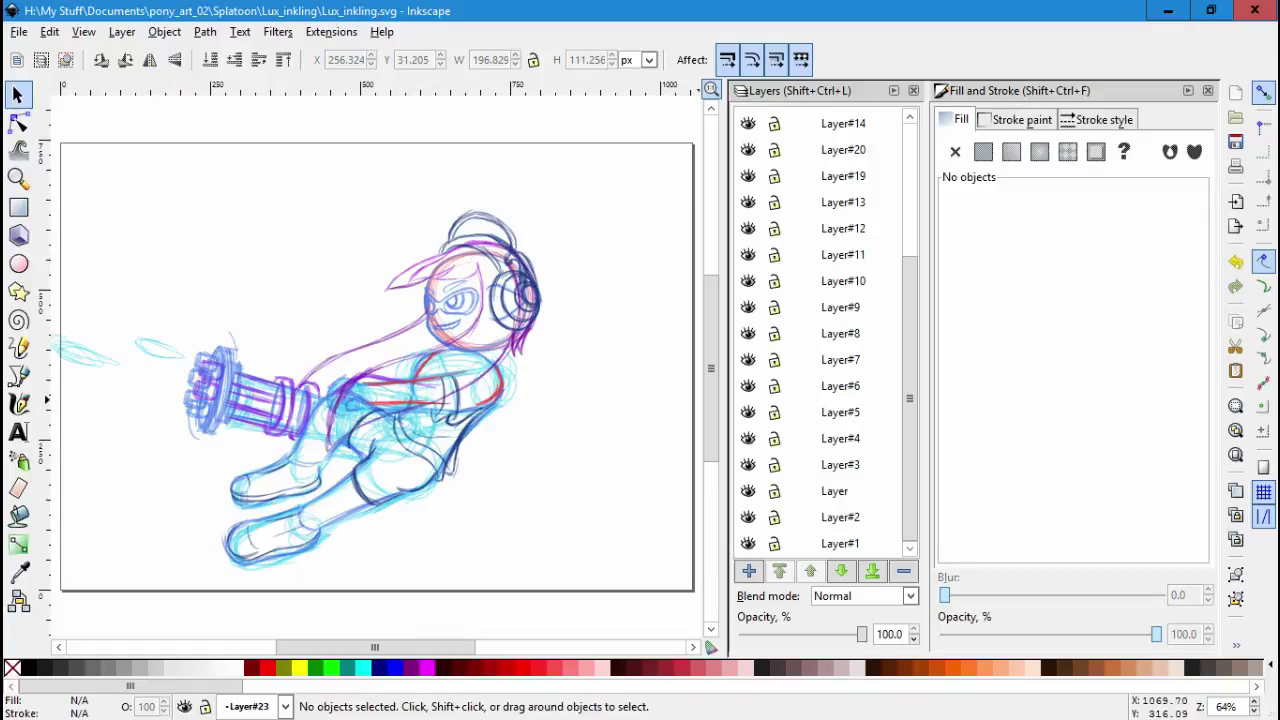
{"action": "left_click_drag", "start_coordinate": [774, 491], "coordinate": [774, 543]}
{"action": "key", "text": "ctrl+s"}
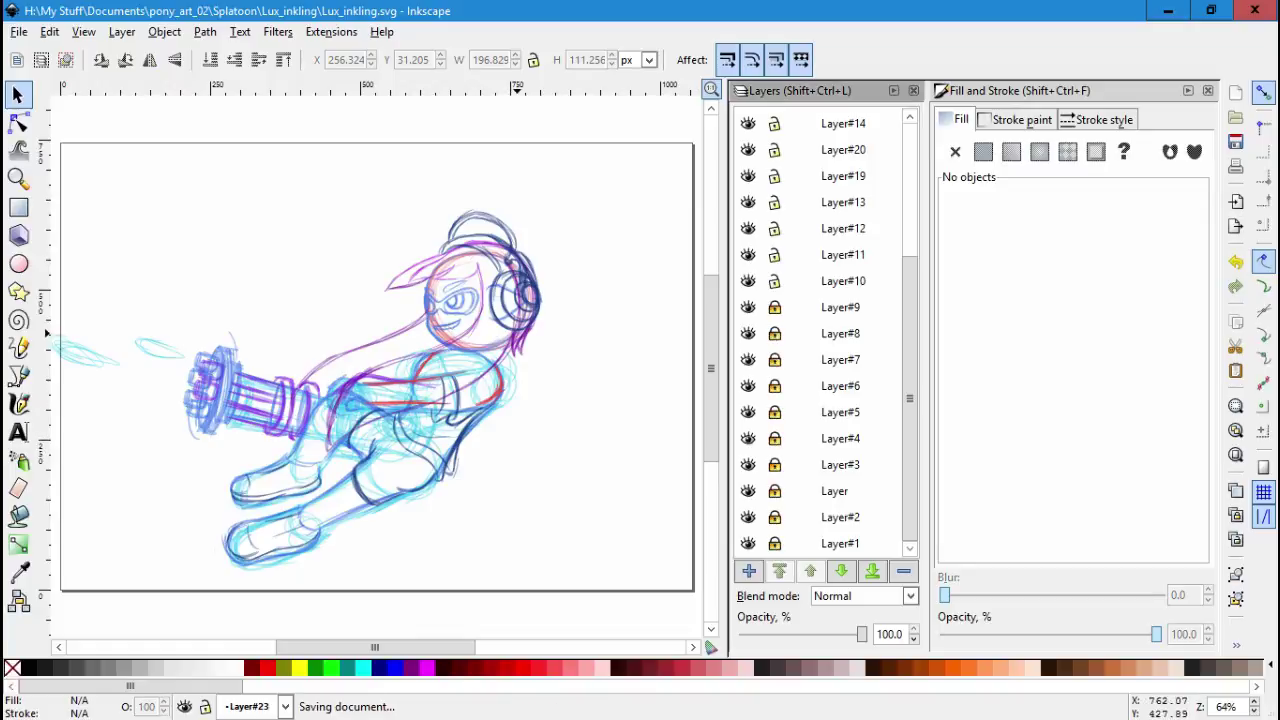
{"action": "left_click_drag", "start_coordinate": [774, 281], "coordinate": [774, 228]}
{"action": "scroll", "coordinate": [820, 330], "scroll_direction": "up", "scroll_amount": 4}
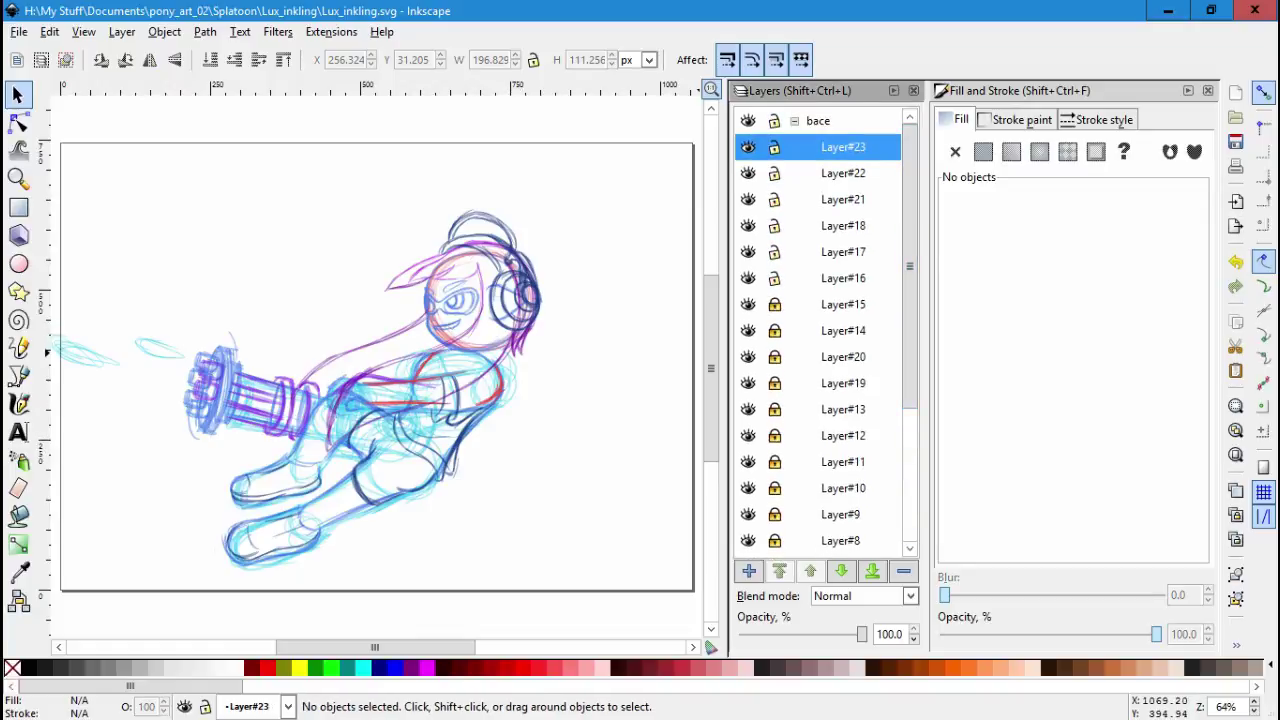
Add a new layer above Layer#23 with the default name and switch back to the Calligraphy tool near the feet.
{"action": "key", "text": "shift+ctrl+n"}
{"action": "key", "text": "Return"}
{"action": "scroll", "coordinate": [346, 300], "scroll_direction": "down", "scroll_amount": 2}
{"action": "scroll", "coordinate": [346, 300], "scroll_direction": "left", "scroll_amount": 2}
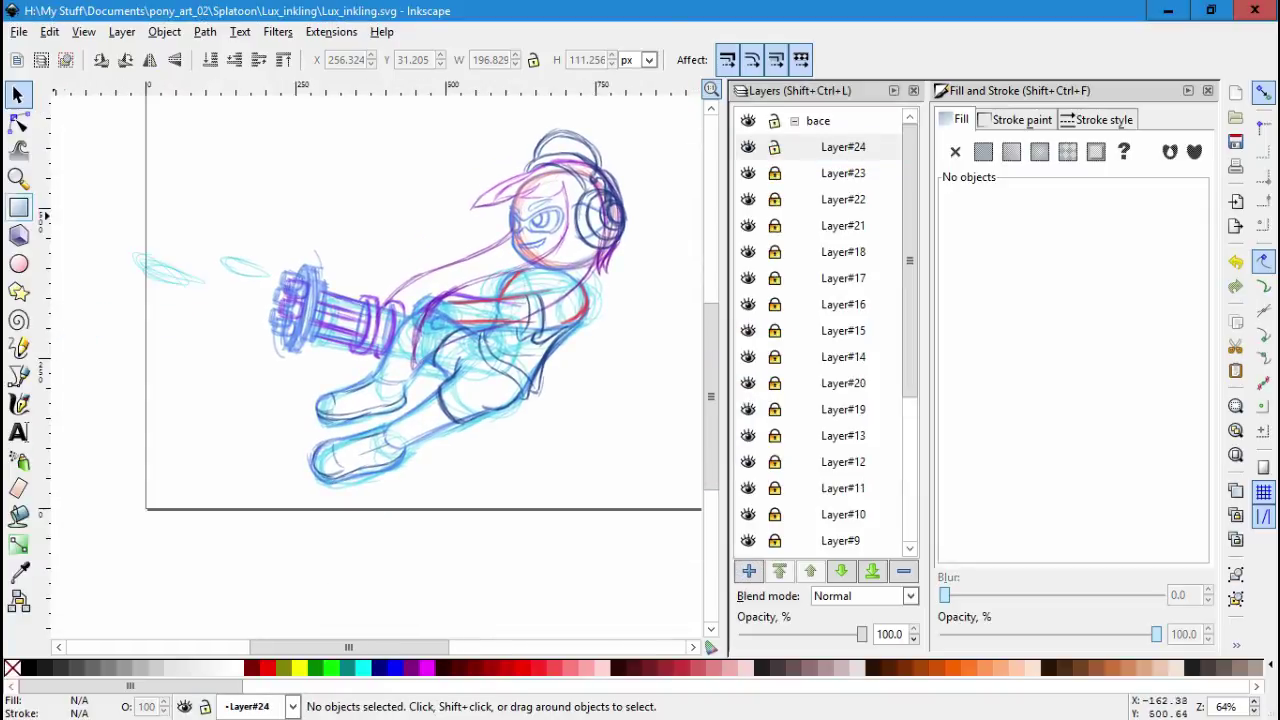
{"action": "left_click", "coordinate": [18, 403]}
{"action": "scroll", "coordinate": [341, 465], "scroll_direction": "down", "scroll_amount": 3}
{"action": "scroll", "coordinate": [400, 320], "scroll_direction": "up", "scroll_amount": 2}
{"action": "scroll", "coordinate": [400, 320], "scroll_direction": "up", "scroll_amount": 1}
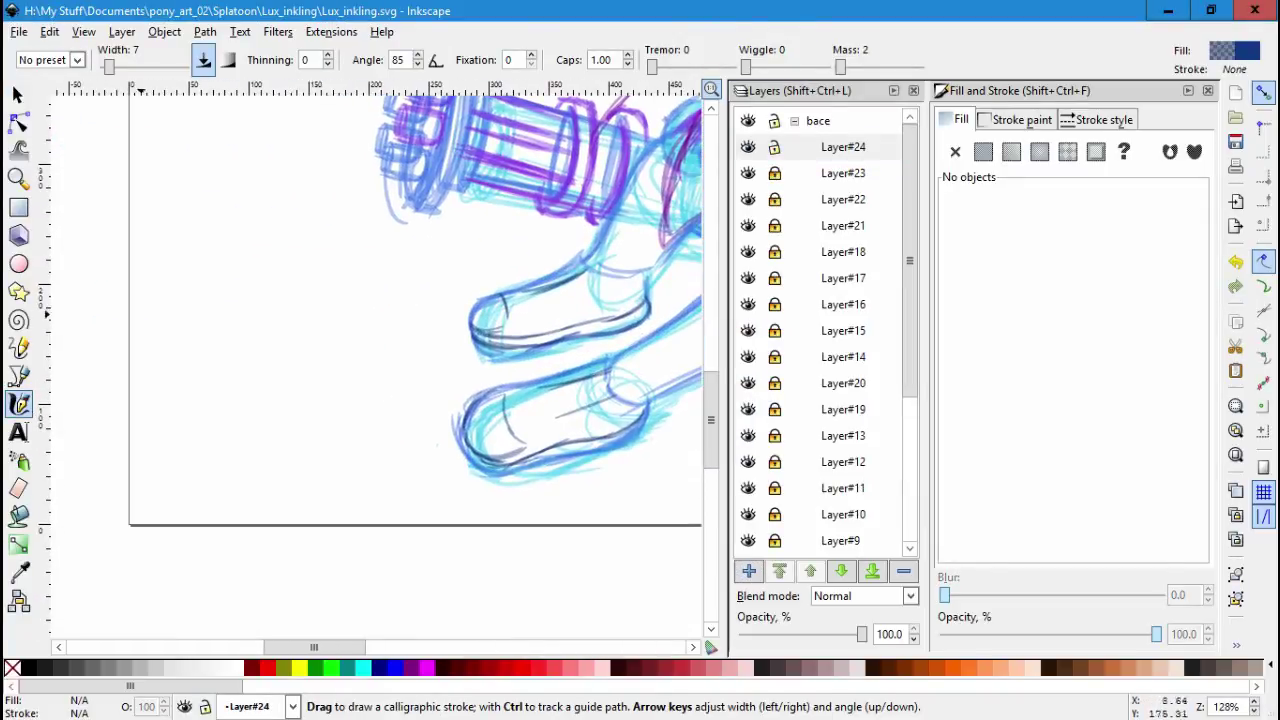
Sketch a long wavy line below the character that curls down past the lower foot, and undo the surplus strokes.
{"action": "left_click_drag", "start_coordinate": [110, 317], "coordinate": [400, 318]}
{"action": "key", "text": "ctrl+z"}
{"action": "mouse_move", "coordinate": [102, 346]}
{"action": "left_mouse_down"}
{"action": "mouse_move", "coordinate": [428, 378]}
{"action": "mouse_move", "coordinate": [562, 521]}
{"action": "mouse_move", "coordinate": [487, 585]}
{"action": "left_mouse_up"}
{"action": "mouse_move", "coordinate": [232, 366]}
{"action": "left_mouse_down"}
{"action": "mouse_move", "coordinate": [355, 343]}
{"action": "mouse_move", "coordinate": [356, 424]}
{"action": "left_mouse_up"}
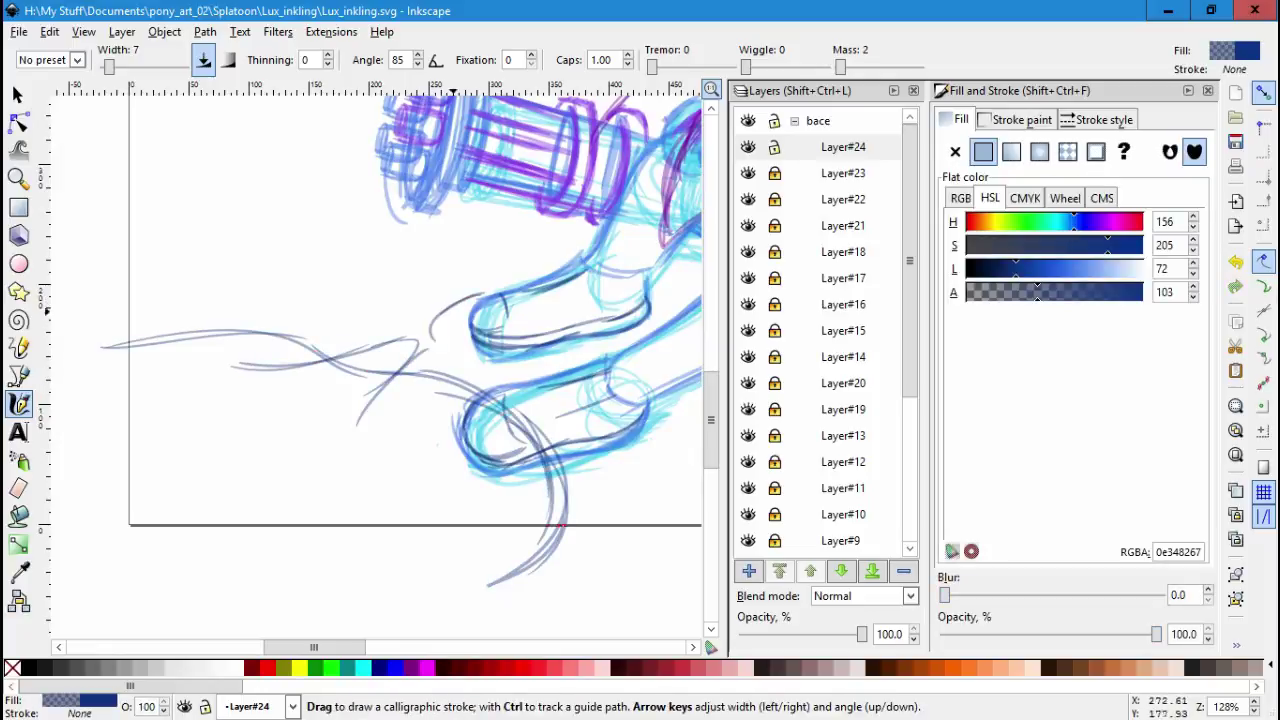
{"action": "left_click_drag", "start_coordinate": [343, 458], "coordinate": [372, 462]}
{"action": "key", "text": "ctrl+z"}
{"action": "key", "text": "ctrl+z"}
{"action": "key", "text": "ctrl+z"}
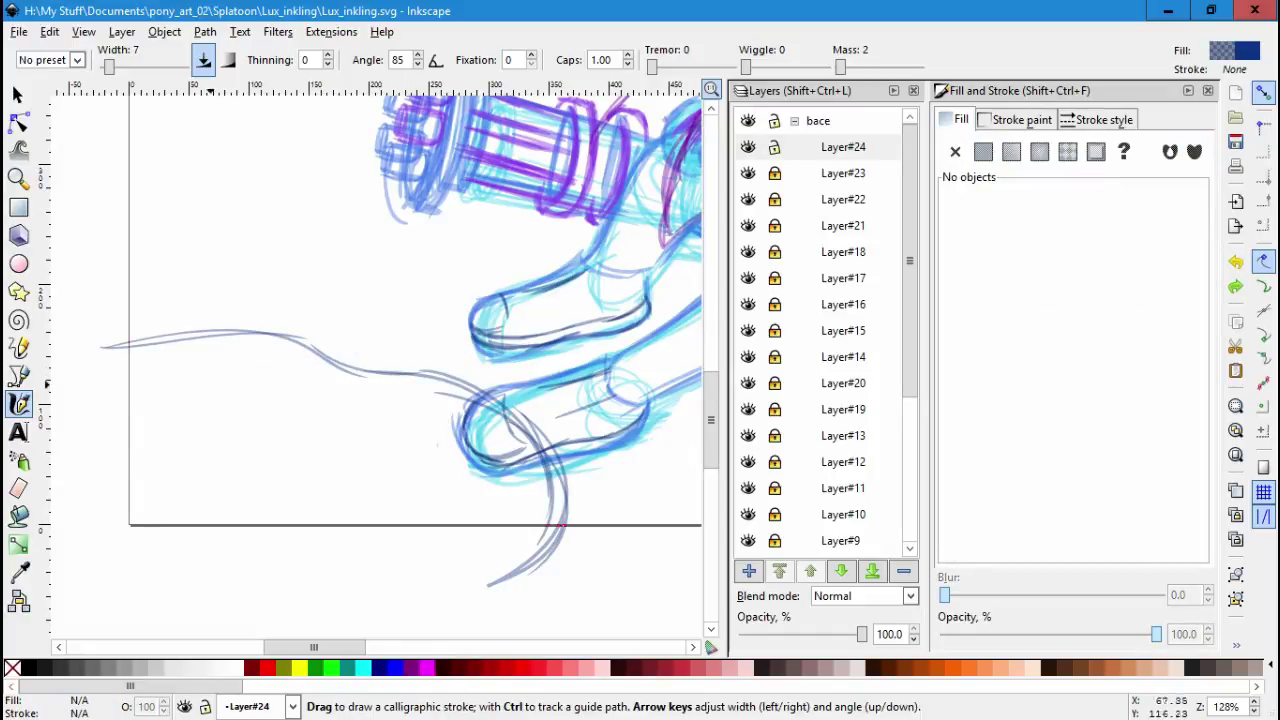
Try sketching a second wavy line and a curled stroke beneath the first wavy line.
{"action": "left_click_drag", "start_coordinate": [216, 376], "coordinate": [400, 428]}
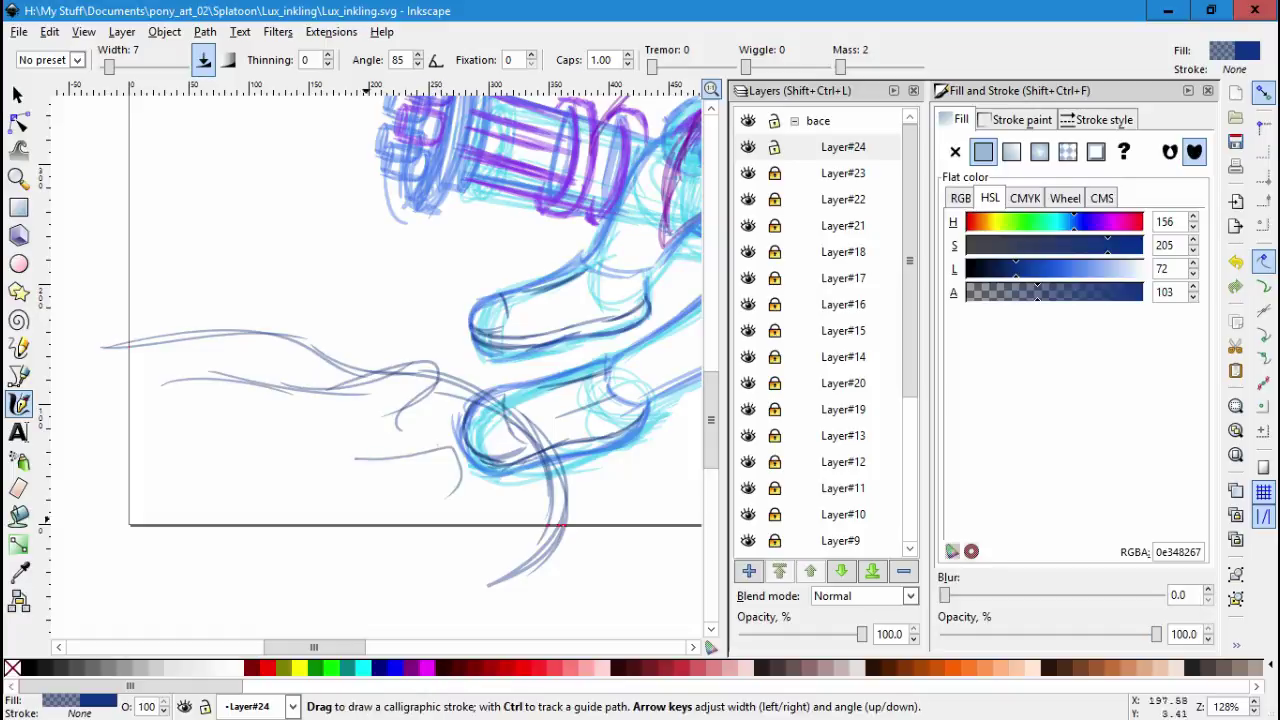
{"action": "left_click_drag", "start_coordinate": [310, 448], "coordinate": [428, 515]}
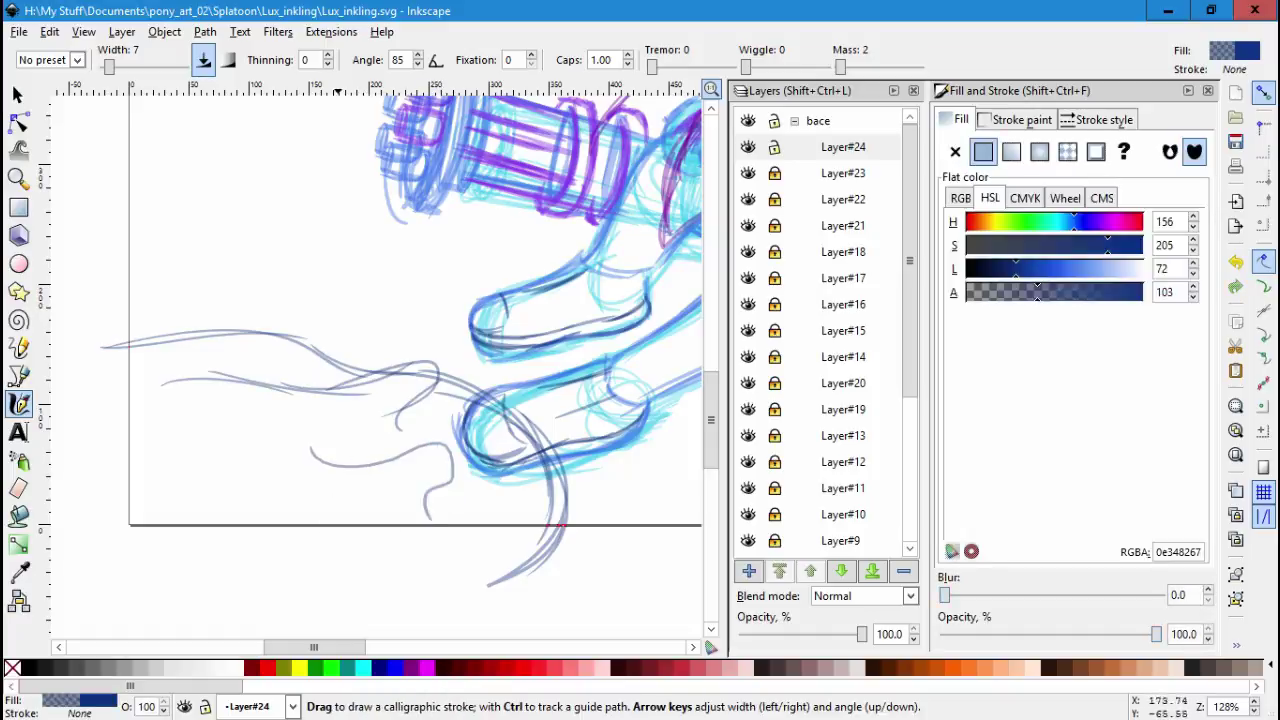
{"action": "key", "text": "ctrl+z"}
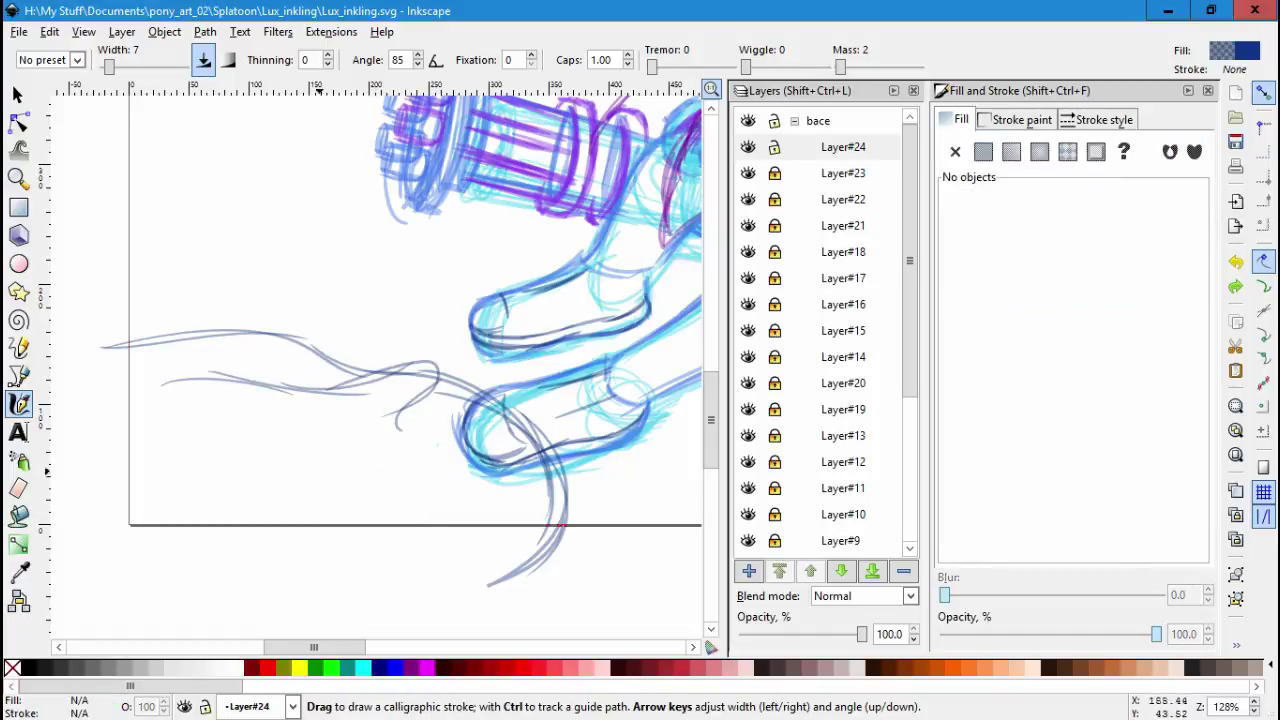
{"action": "key", "text": "minus"}
{"action": "key", "text": "minus"}
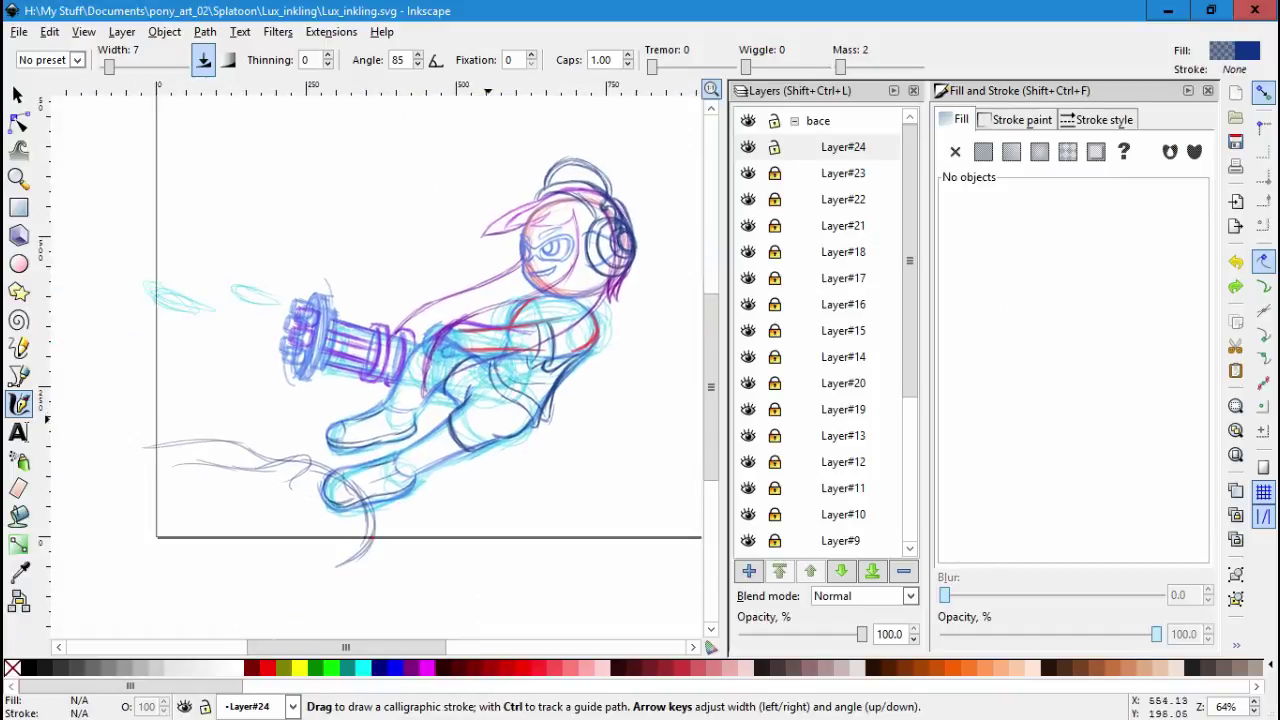
Sketch a building corner beside the head with two tall vertical edges and a long lower edge slanting behind the character.
{"action": "scroll", "coordinate": [370, 360], "scroll_direction": "up", "scroll_amount": 3}
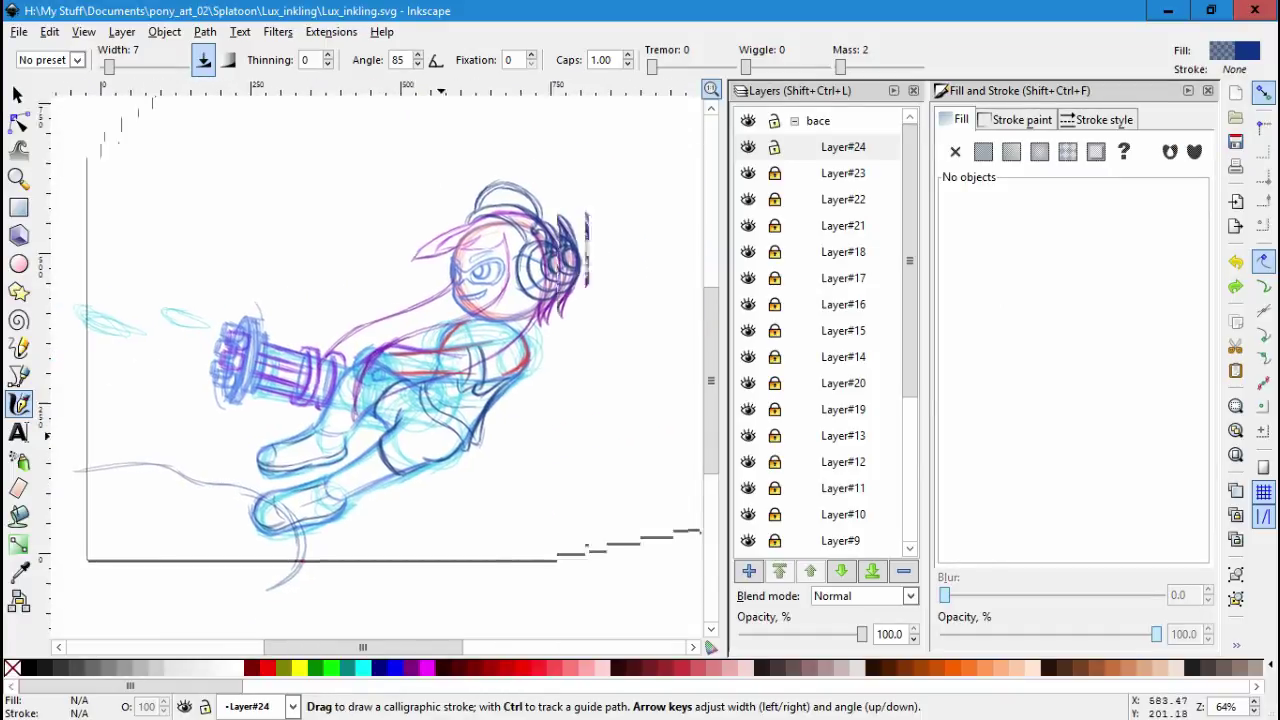
{"action": "scroll", "coordinate": [370, 360], "scroll_direction": "right", "scroll_amount": 4}
{"action": "left_click_drag", "start_coordinate": [497, 440], "coordinate": [512, 278]}
{"action": "left_click_drag", "start_coordinate": [512, 214], "coordinate": [516, 188]}
{"action": "mouse_move", "coordinate": [470, 474]}
{"action": "left_mouse_down"}
{"action": "mouse_move", "coordinate": [594, 396]}
{"action": "mouse_move", "coordinate": [600, 174]}
{"action": "left_mouse_up"}
{"action": "left_click_drag", "start_coordinate": [480, 500], "coordinate": [516, 140]}
{"action": "scroll", "coordinate": [400, 400], "scroll_direction": "left", "scroll_amount": 1}
{"action": "left_click_drag", "start_coordinate": [160, 382], "coordinate": [540, 488]}
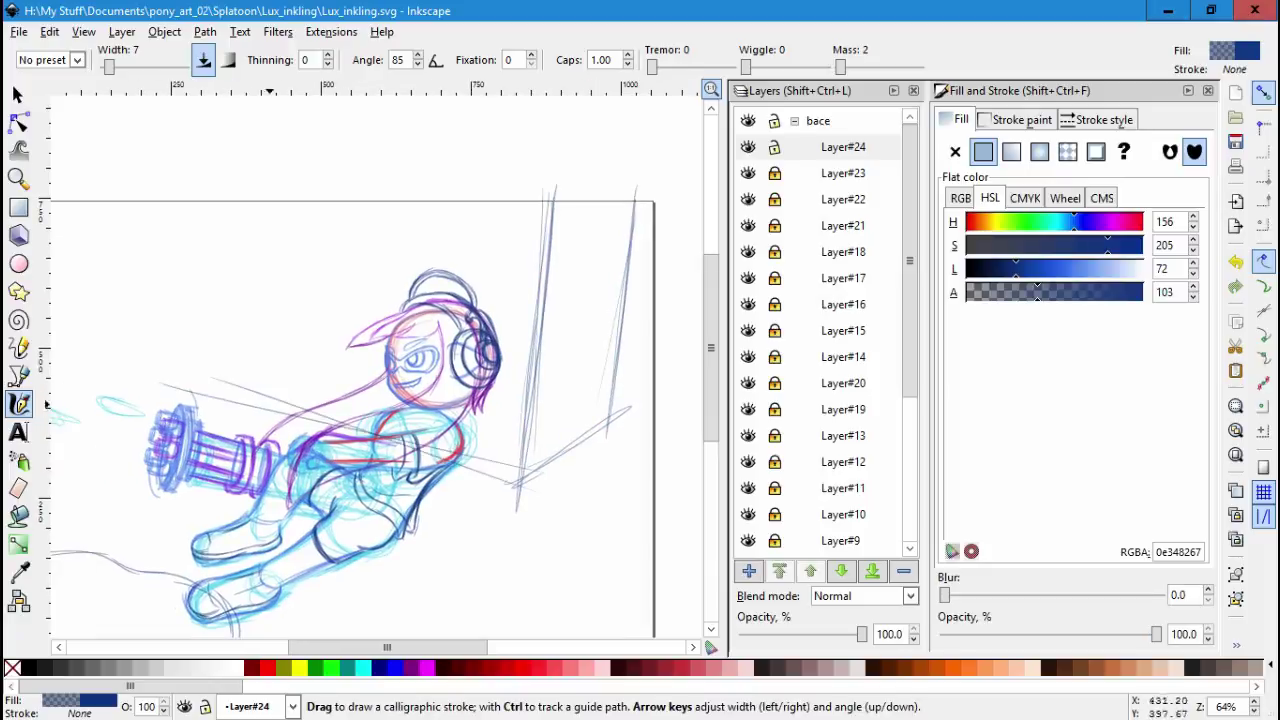
Reinforce the building's slanted lower edge above the weapon and strengthen its outer vertical edge near the page border.
{"action": "scroll", "coordinate": [400, 400], "scroll_direction": "left", "scroll_amount": 3}
{"action": "scroll", "coordinate": [400, 400], "scroll_direction": "up", "scroll_amount": 1}
{"action": "mouse_move", "coordinate": [220, 392]}
{"action": "left_mouse_down"}
{"action": "mouse_move", "coordinate": [518, 476]}
{"action": "mouse_move", "coordinate": [186, 362]}
{"action": "left_mouse_up"}
{"action": "left_click_drag", "start_coordinate": [230, 380], "coordinate": [412, 395]}
{"action": "scroll", "coordinate": [330, 408], "scroll_direction": "right", "scroll_amount": 7}
{"action": "scroll", "coordinate": [330, 408], "scroll_direction": "down", "scroll_amount": 2}
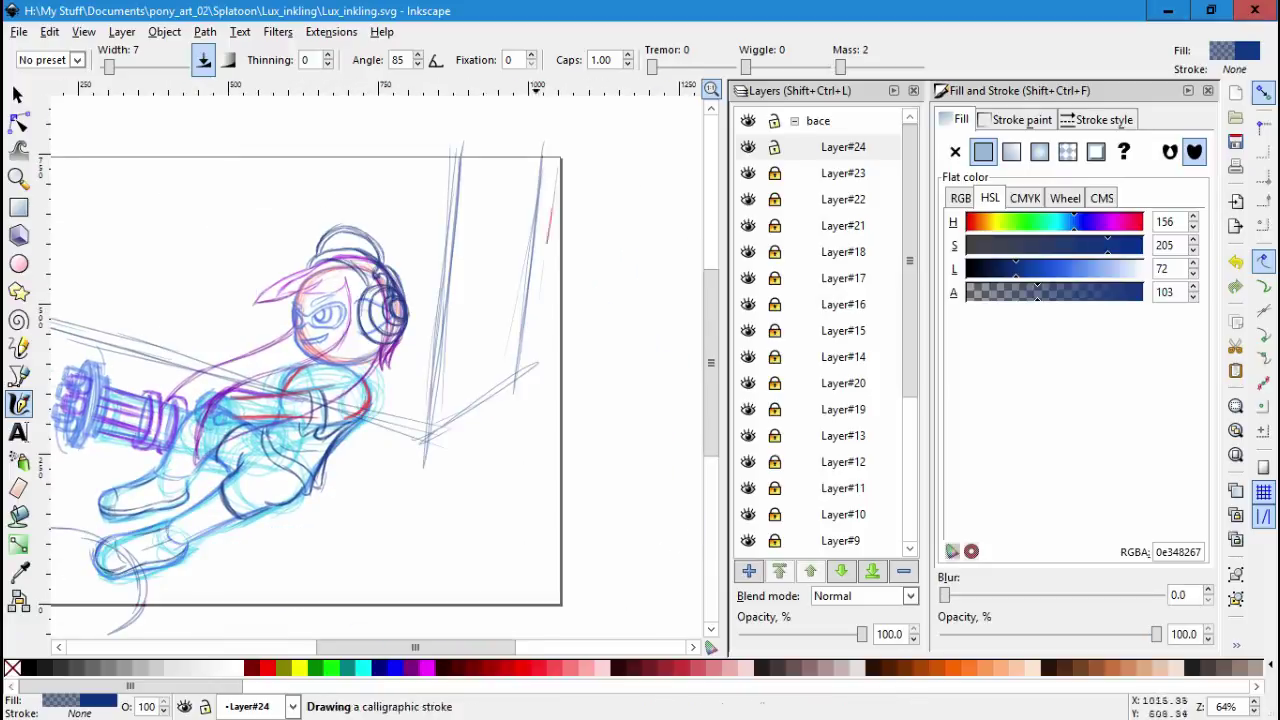
{"action": "left_click_drag", "start_coordinate": [534, 378], "coordinate": [558, 140]}
{"action": "left_click_drag", "start_coordinate": [540, 330], "coordinate": [560, 165]}
{"action": "scroll", "coordinate": [344, 363], "scroll_direction": "left", "scroll_amount": 2}
{"action": "scroll", "coordinate": [344, 363], "scroll_direction": "down", "scroll_amount": 1}
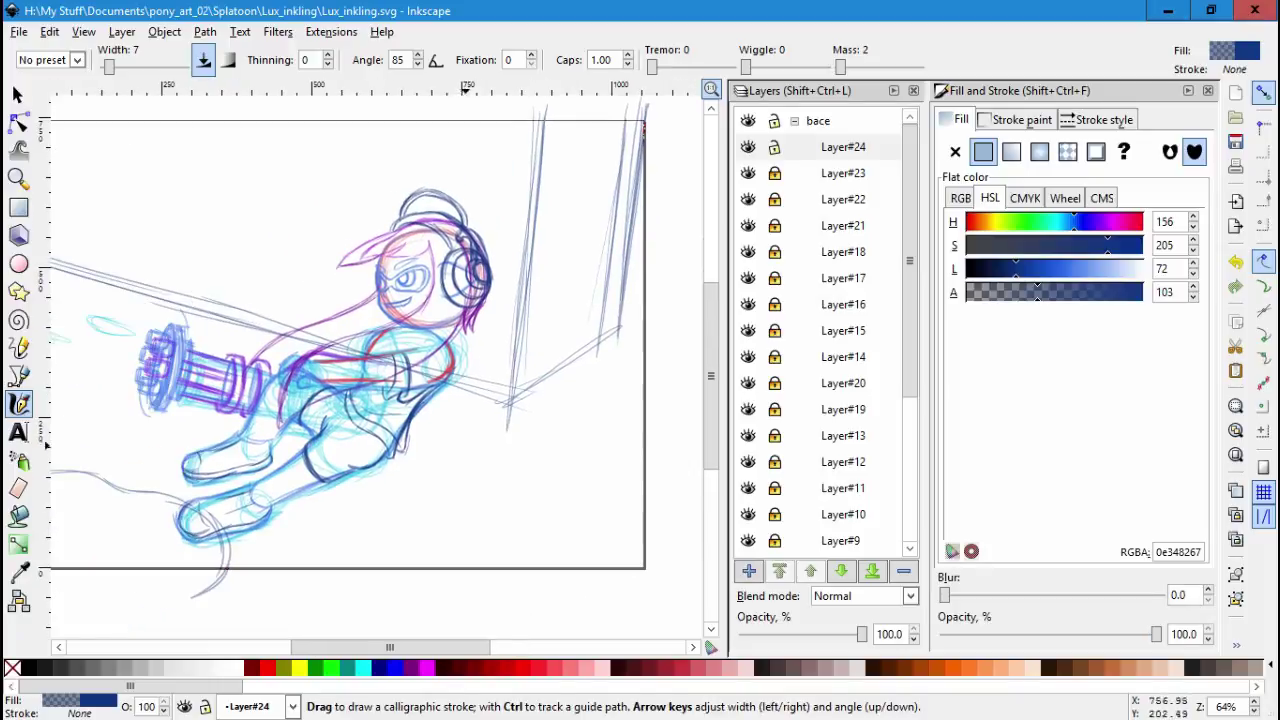
Select the building-corner strokes and move them up and slightly toward the page's right edge.
{"action": "scroll", "coordinate": [466, 446], "scroll_direction": "down", "scroll_amount": 2}
{"action": "left_click", "coordinate": [17, 94]}
{"action": "key", "text": "ctrl+a"}
{"action": "left_click_drag", "start_coordinate": [223, 451], "coordinate": [321, 405]}
{"action": "key", "text": "Escape"}
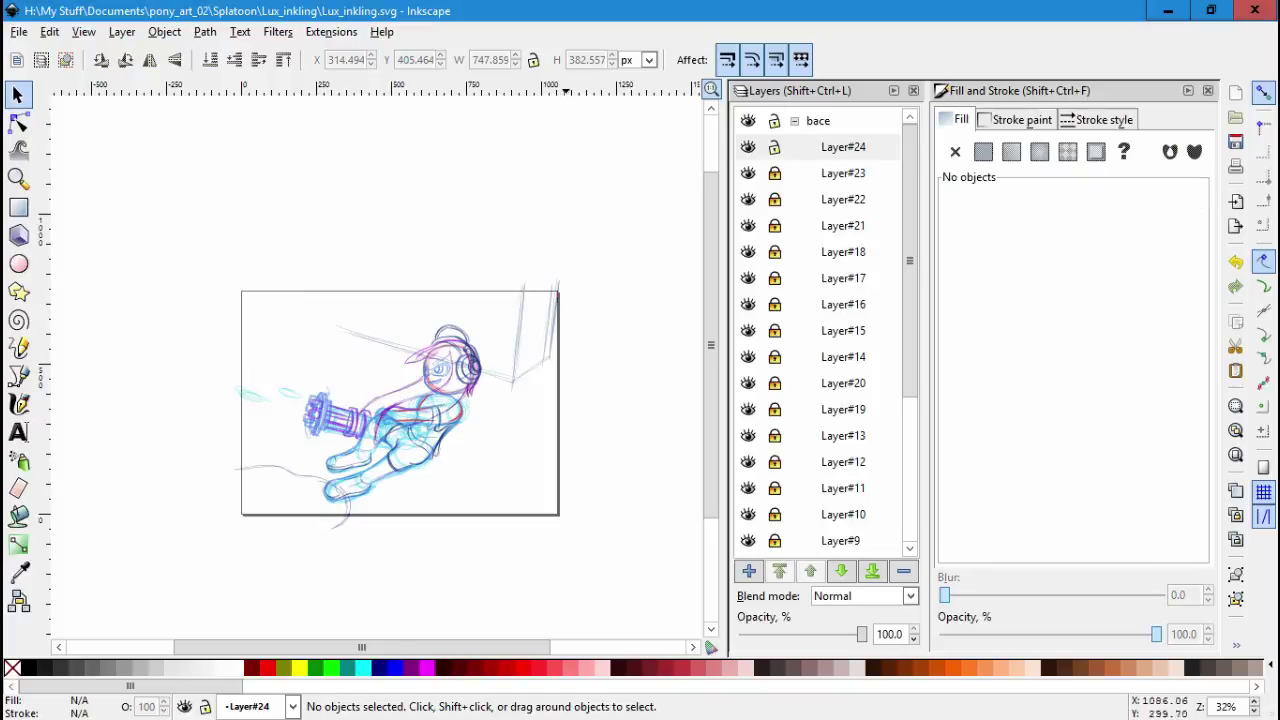
Move the building-corner strokes higher, scale them down to a little over half size and shift them back beside the head.
{"action": "scroll", "coordinate": [540, 425], "scroll_direction": "up", "scroll_amount": 2}
{"action": "scroll", "coordinate": [540, 425], "scroll_direction": "up", "scroll_amount": 1}
{"action": "key", "text": "ctrl+a"}
{"action": "left_click_drag", "start_coordinate": [531, 314], "coordinate": [493, 242]}
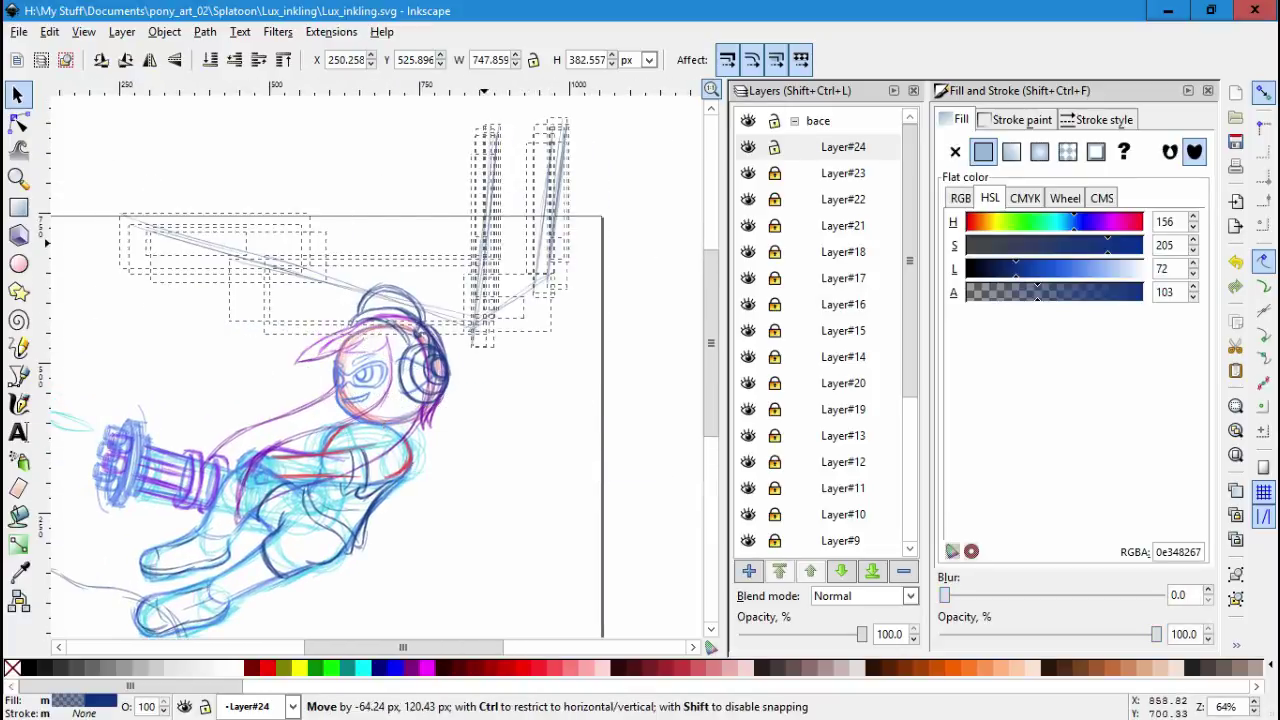
{"action": "left_click_drag", "start_coordinate": [575, 115], "coordinate": [390, 207]}
{"action": "left_click_drag", "start_coordinate": [250, 280], "coordinate": [460, 252]}
{"action": "key", "text": "Escape"}
Select the building-corner strokes again and rotate them slightly so their vertical edges stand more upright.
{"action": "left_click_drag", "start_coordinate": [272, 141], "coordinate": [600, 340]}
{"action": "left_click", "coordinate": [440, 295]}
{"action": "left_click_drag", "start_coordinate": [592, 208], "coordinate": [585, 232]}
{"action": "key", "text": "Escape"}
{"action": "scroll", "coordinate": [507, 373], "scroll_direction": "down", "scroll_amount": 2}
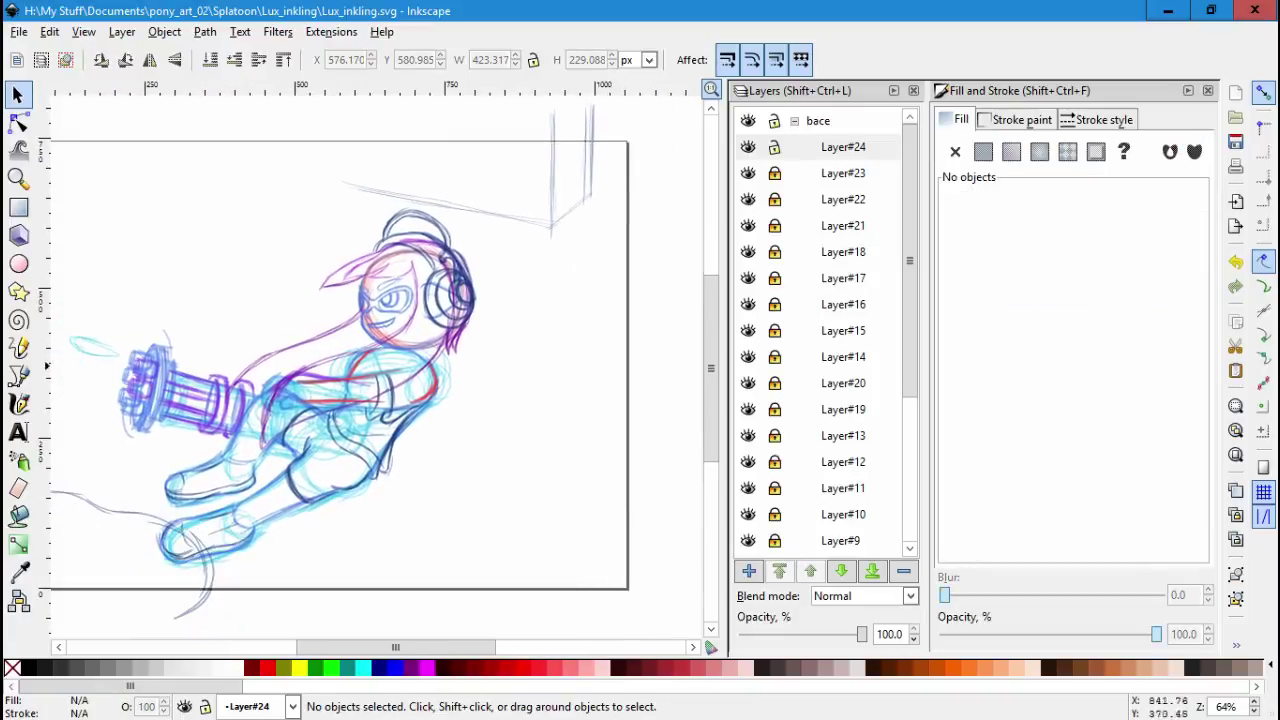
Move the building-corner strokes down and right so the lower edge runs out from behind the headphones.
{"action": "scroll", "coordinate": [520, 375], "scroll_direction": "left", "scroll_amount": 2}
{"action": "scroll", "coordinate": [551, 360], "scroll_direction": "right", "scroll_amount": 2}
{"action": "scroll", "coordinate": [551, 360], "scroll_direction": "up", "scroll_amount": 1}
{"action": "left_click_drag", "start_coordinate": [280, 116], "coordinate": [652, 370]}
{"action": "left_click_drag", "start_coordinate": [547, 268], "coordinate": [597, 333]}
{"action": "key", "text": "Escape"}
With the Calligraphy tool, complete the building behind the head with top and vertical edges and sketch a second building corner above the weapon.
{"action": "key", "text": "c"}
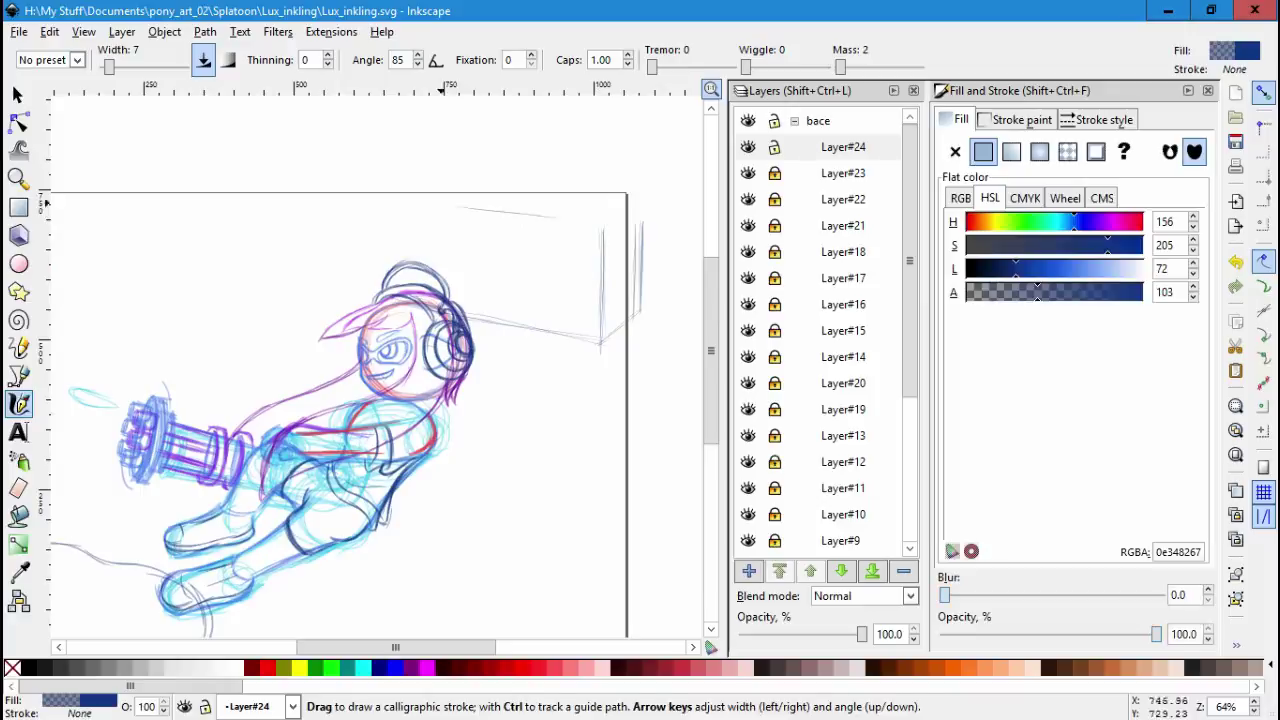
{"action": "scroll", "coordinate": [364, 240], "scroll_direction": "left", "scroll_amount": 3}
{"action": "mouse_move", "coordinate": [344, 220]}
{"action": "left_mouse_down"}
{"action": "mouse_move", "coordinate": [345, 302]}
{"action": "mouse_move", "coordinate": [343, 190]}
{"action": "left_mouse_up"}
{"action": "left_click_drag", "start_coordinate": [362, 283], "coordinate": [138, 227]}
{"action": "left_click_drag", "start_coordinate": [426, 182], "coordinate": [426, 244]}
{"action": "left_click_drag", "start_coordinate": [340, 188], "coordinate": [340, 288]}
{"action": "scroll", "coordinate": [610, 355], "scroll_direction": "down", "scroll_amount": 2}
{"action": "scroll", "coordinate": [380, 355], "scroll_direction": "right", "scroll_amount": 3}
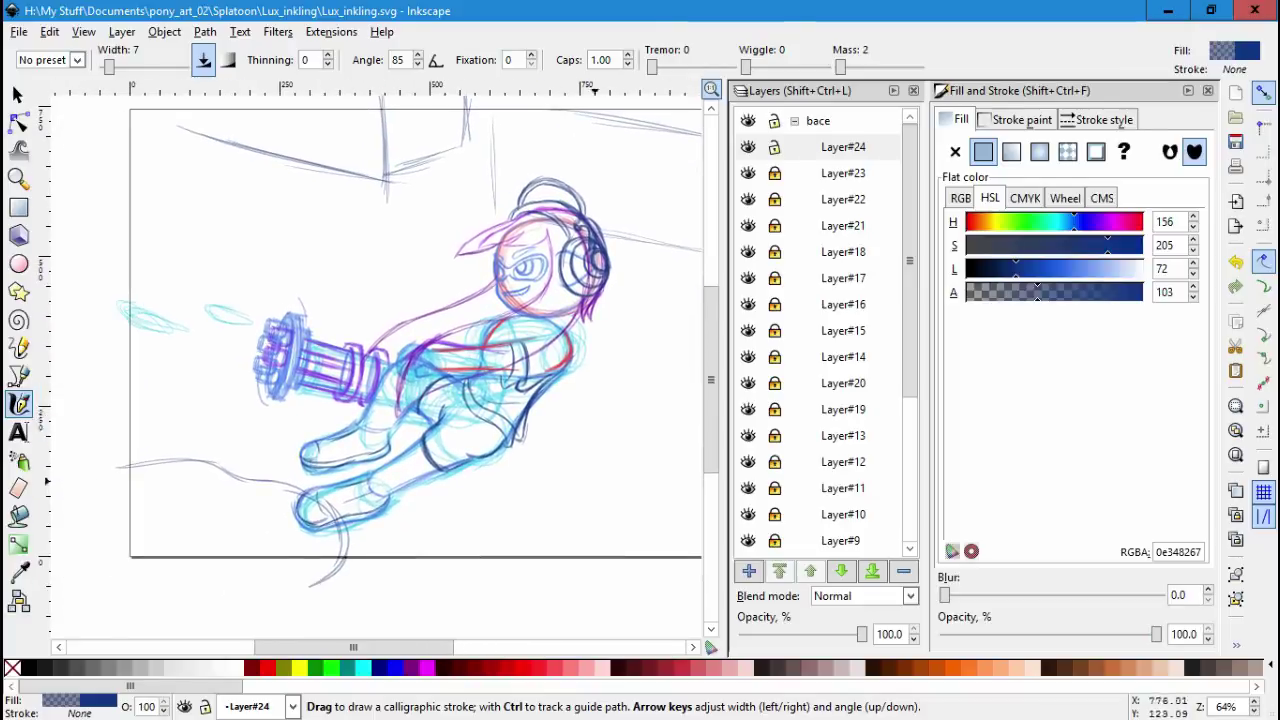
{"action": "scroll", "coordinate": [523, 395], "scroll_direction": "left", "scroll_amount": 2}
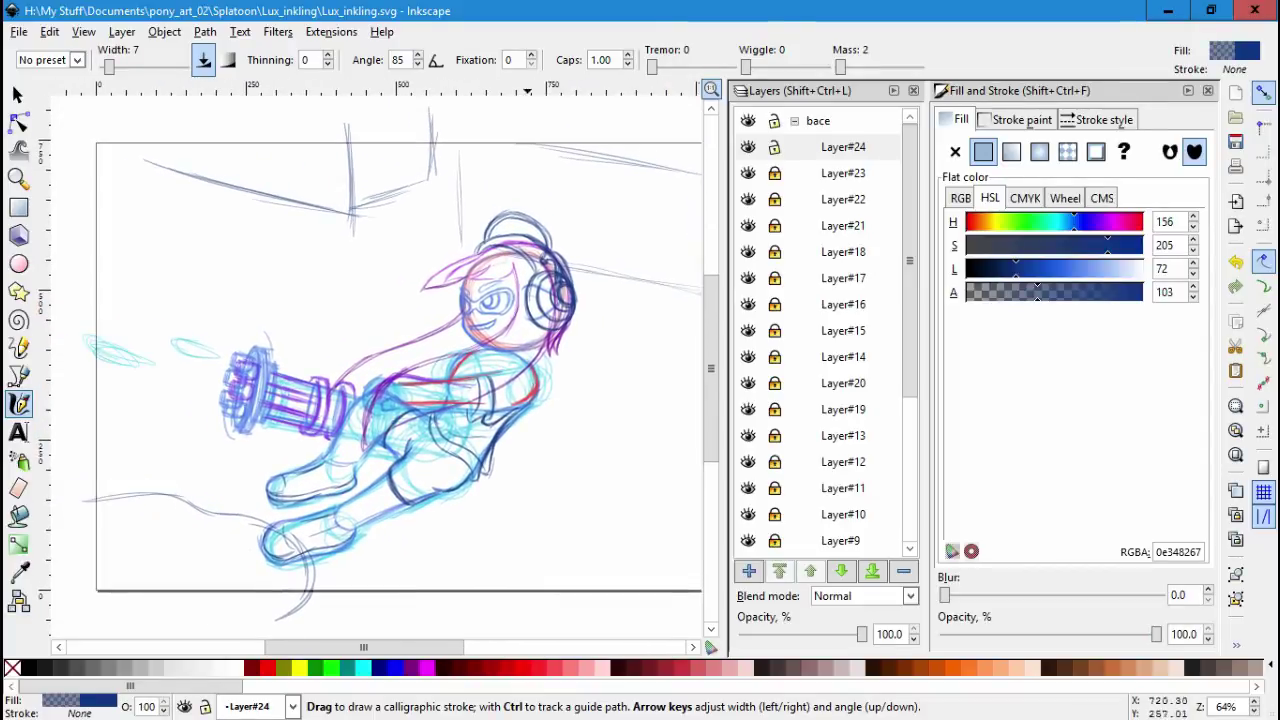
{"action": "scroll", "coordinate": [547, 487], "scroll_direction": "down", "scroll_amount": 1}
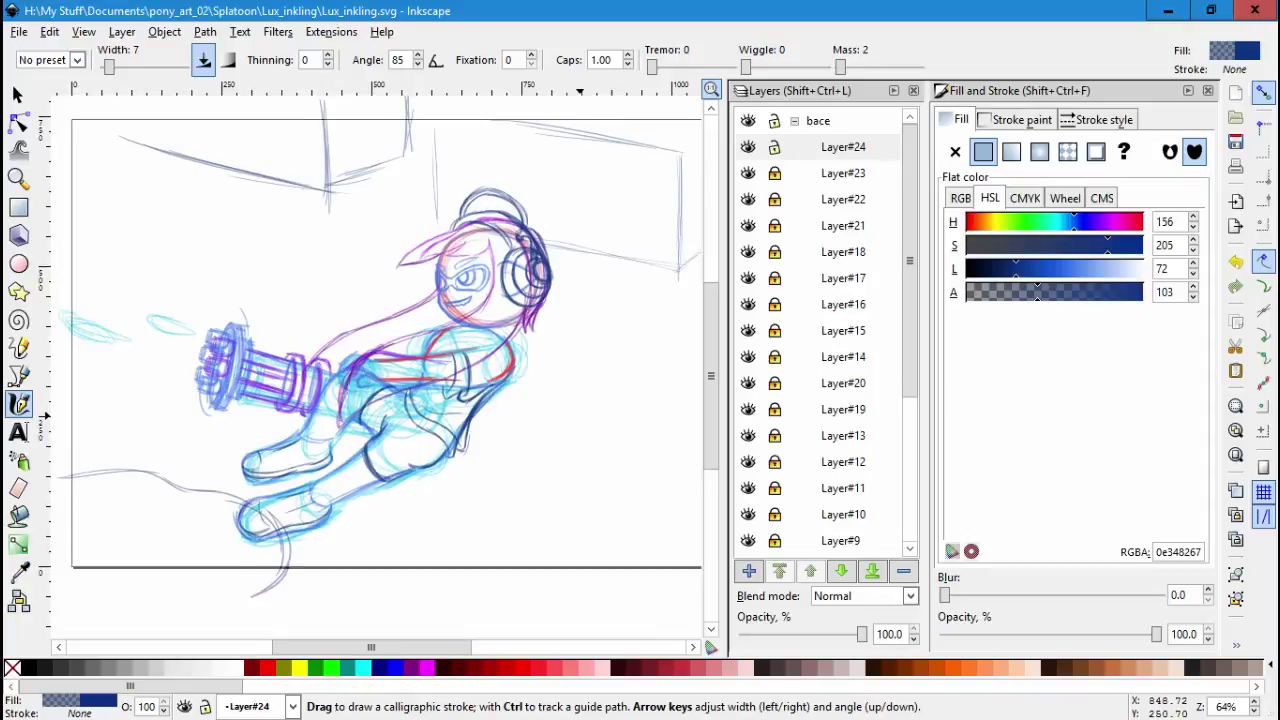
{"action": "scroll", "coordinate": [380, 355], "scroll_direction": "up", "scroll_amount": 1}
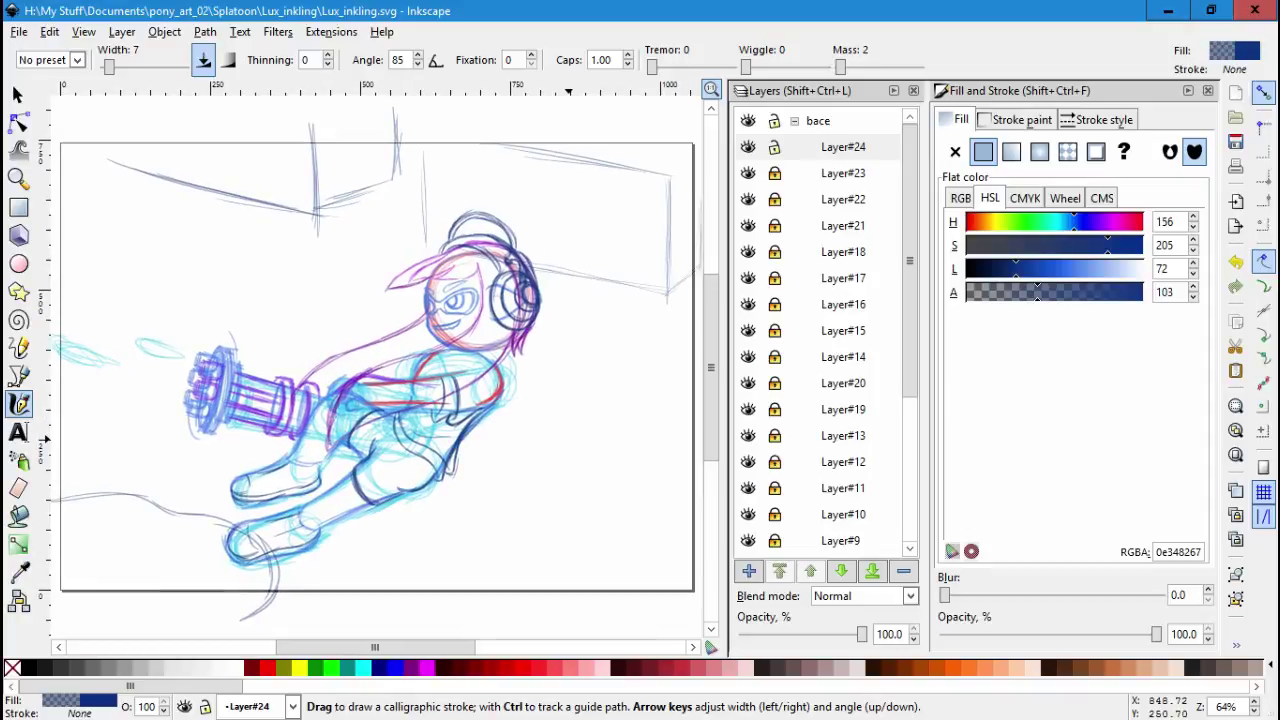
Save the document, lock Layer#24 and unlock Layer#23 for editing.
{"action": "key", "text": "ctrl+s"}
{"action": "left_click", "coordinate": [774, 147]}
{"action": "left_click", "coordinate": [774, 173]}
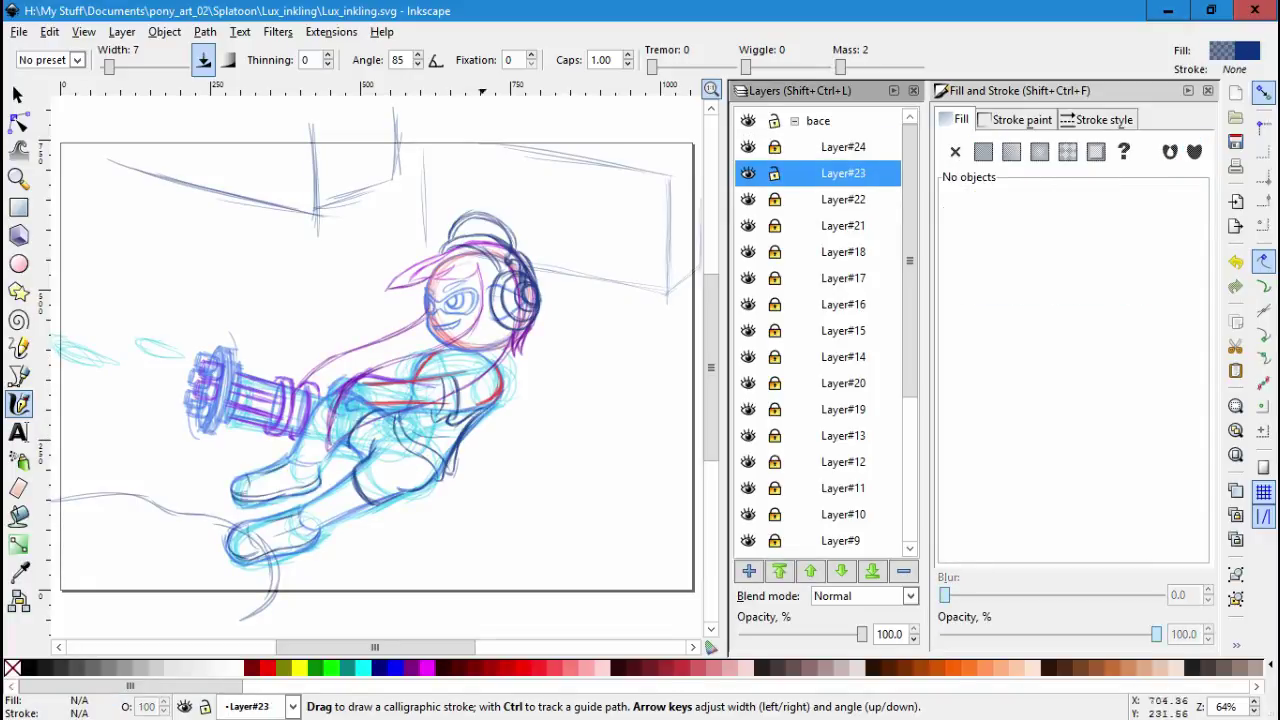
Erase the dark blue sleeve line across the arm, just inside the outer sleeve line.
{"action": "scroll", "coordinate": [487, 416], "scroll_direction": "up", "scroll_amount": 1}
{"action": "scroll", "coordinate": [487, 416], "scroll_direction": "up", "scroll_amount": 3}
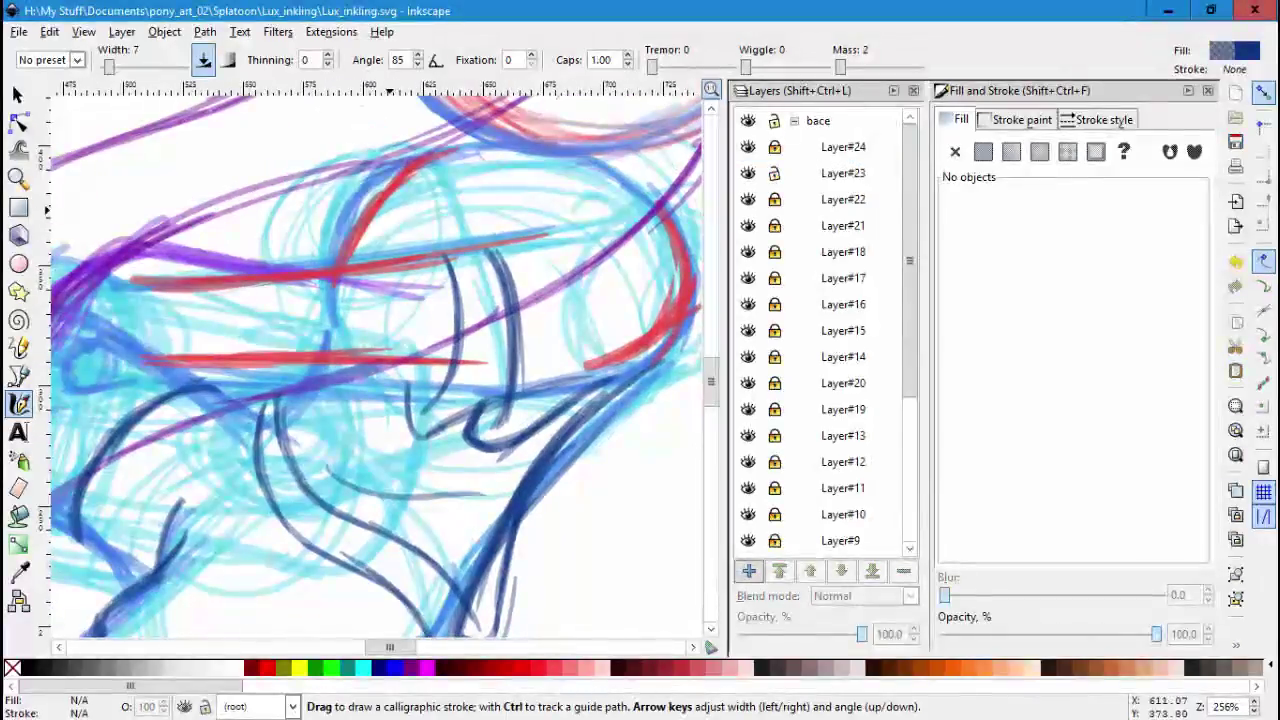
{"action": "key", "text": "shift+e"}
{"action": "mouse_move", "coordinate": [447, 243]}
{"action": "left_mouse_down"}
{"action": "mouse_move", "coordinate": [405, 440]}
{"action": "mouse_move", "coordinate": [380, 458]}
{"action": "left_mouse_up"}
Redraw the sleeve opening farther down the forearm in dark blue calligraphic strokes and extend its lower edge toward the elbow.
{"action": "key", "text": "c"}
{"action": "scroll", "coordinate": [380, 360], "scroll_direction": "left", "scroll_amount": 5}
{"action": "scroll", "coordinate": [380, 360], "scroll_direction": "up", "scroll_amount": 2}
{"action": "mouse_move", "coordinate": [350, 268]}
{"action": "left_mouse_down"}
{"action": "mouse_move", "coordinate": [357, 384]}
{"action": "mouse_move", "coordinate": [332, 428]}
{"action": "left_mouse_up"}
{"action": "mouse_move", "coordinate": [436, 410]}
{"action": "left_mouse_down"}
{"action": "mouse_move", "coordinate": [592, 380]}
{"action": "mouse_move", "coordinate": [674, 380]}
{"action": "left_mouse_up"}
{"action": "left_click_drag", "start_coordinate": [340, 262], "coordinate": [365, 352]}
{"action": "key", "text": "5"}
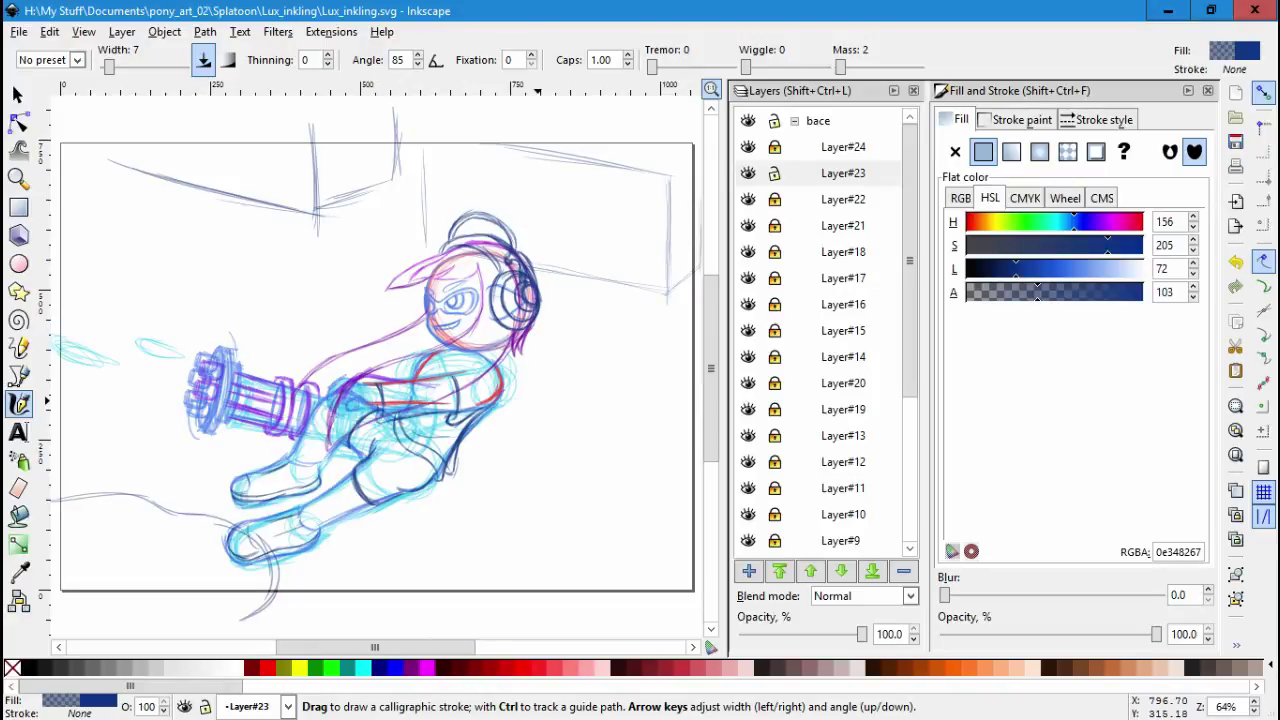
Lock Layer#23 and add a new layer at the top of the stack with the default name.
{"action": "left_click", "coordinate": [843, 173]}
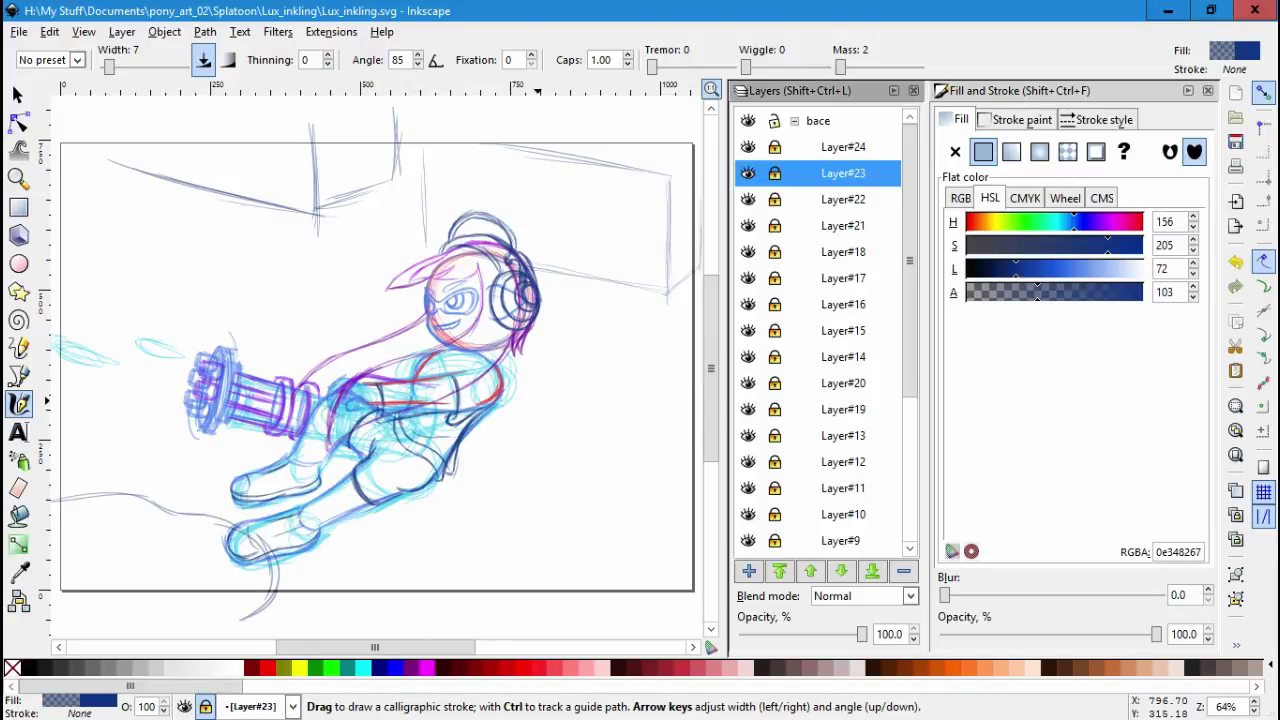
{"action": "key", "text": "shift+ctrl+n"}
{"action": "key", "text": "Return"}
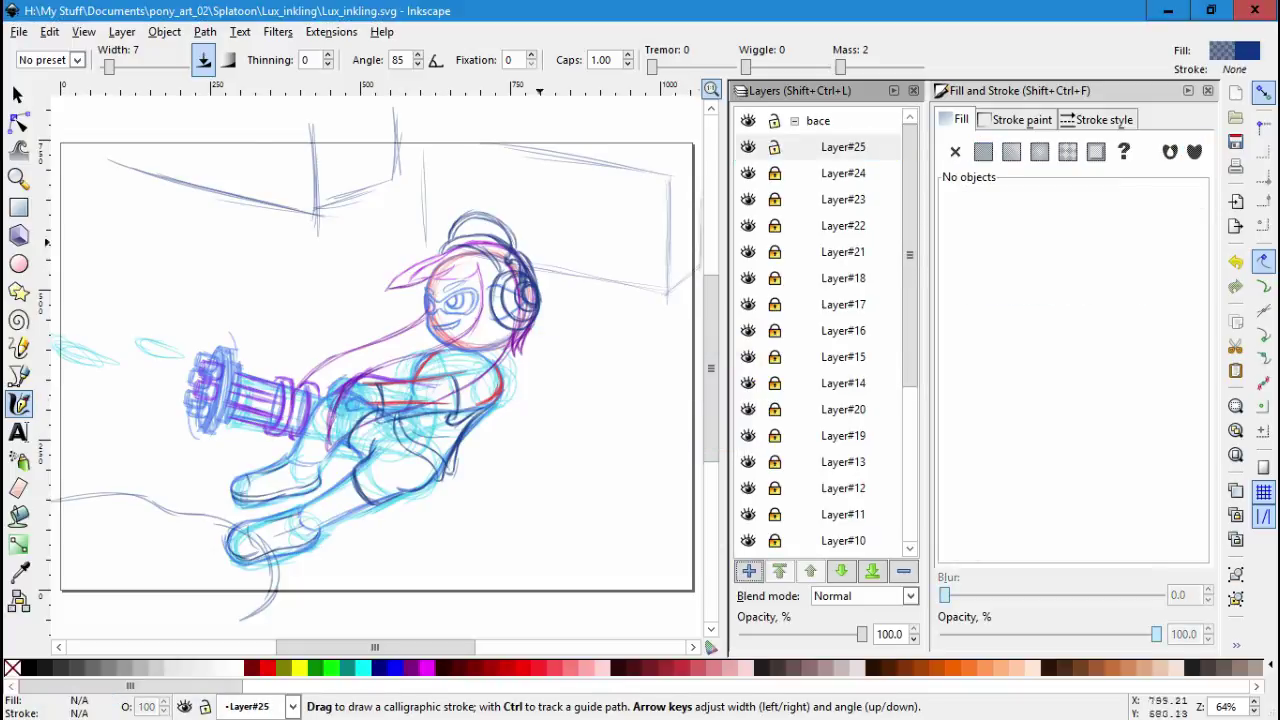
Try covering the sketch lines inside the lower tentacle with white calligraphic strokes on the new layer.
{"action": "left_click_drag", "start_coordinate": [540, 240], "coordinate": [705, 407]}
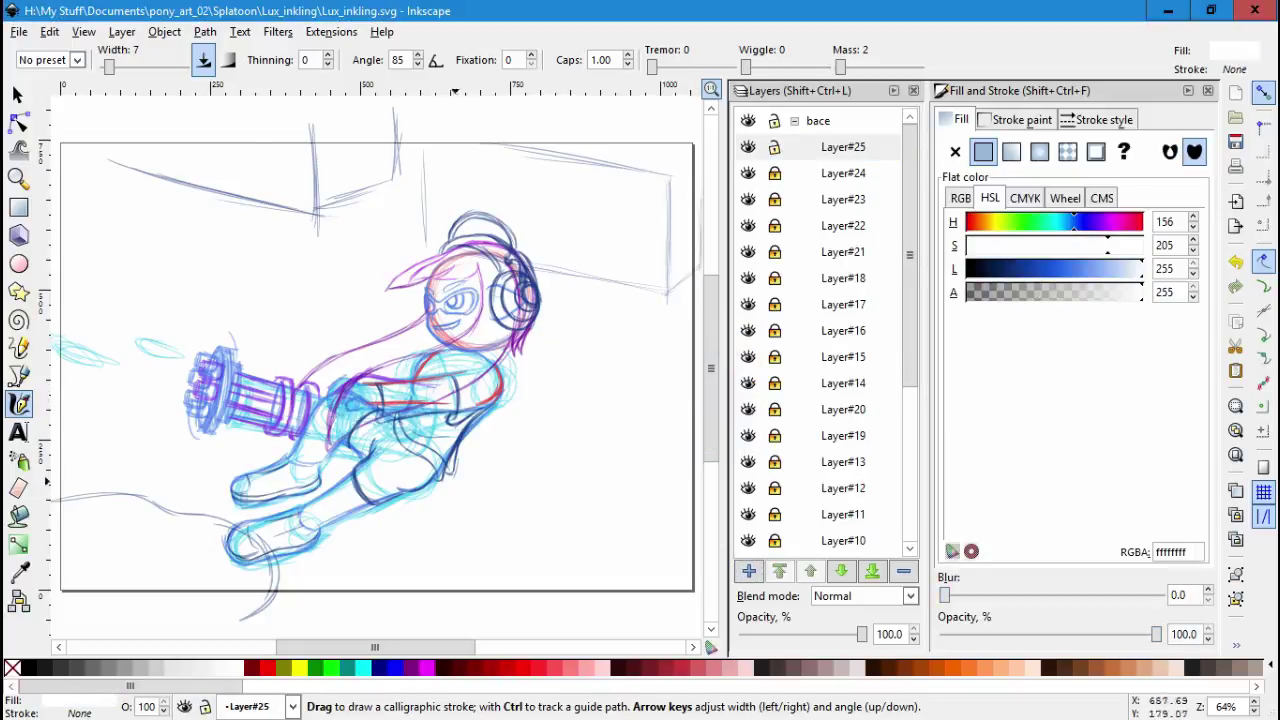
{"action": "left_click", "coordinate": [1037, 291]}
{"action": "key", "text": "s"}
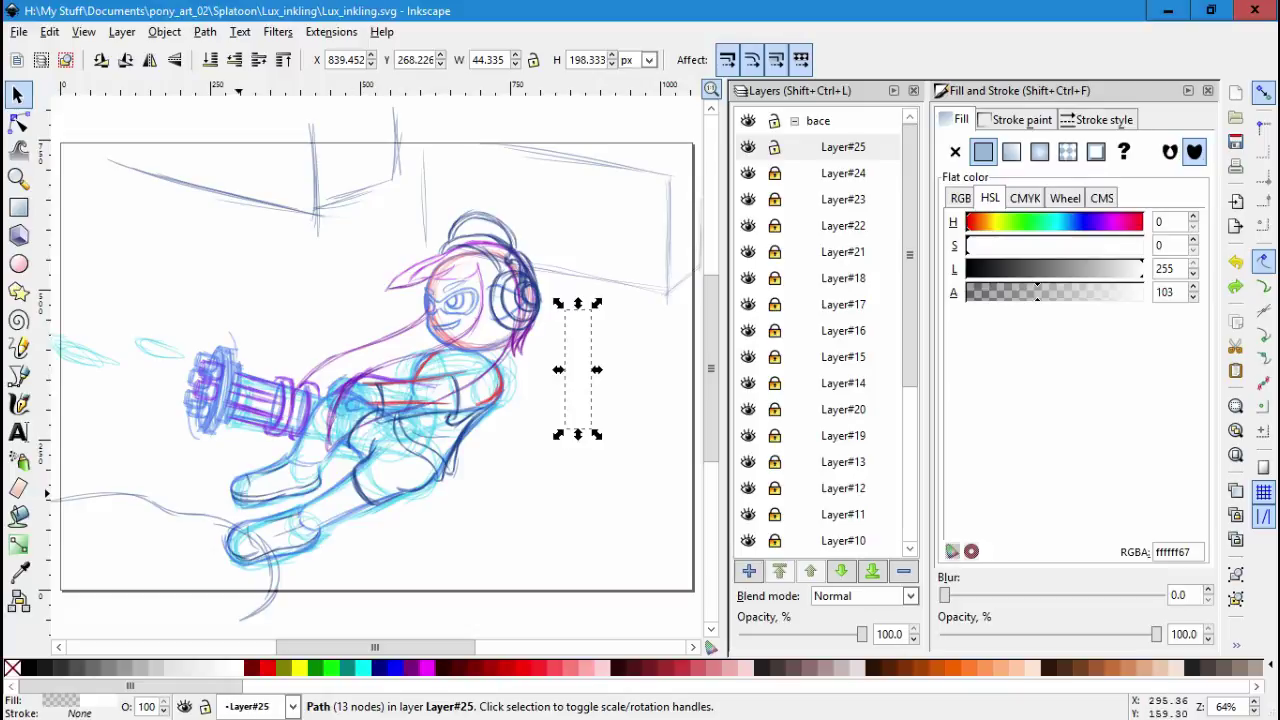
{"action": "key", "text": "Escape"}
{"action": "scroll", "coordinate": [490, 360], "scroll_direction": "up", "scroll_amount": 3, "text": "ctrl"}
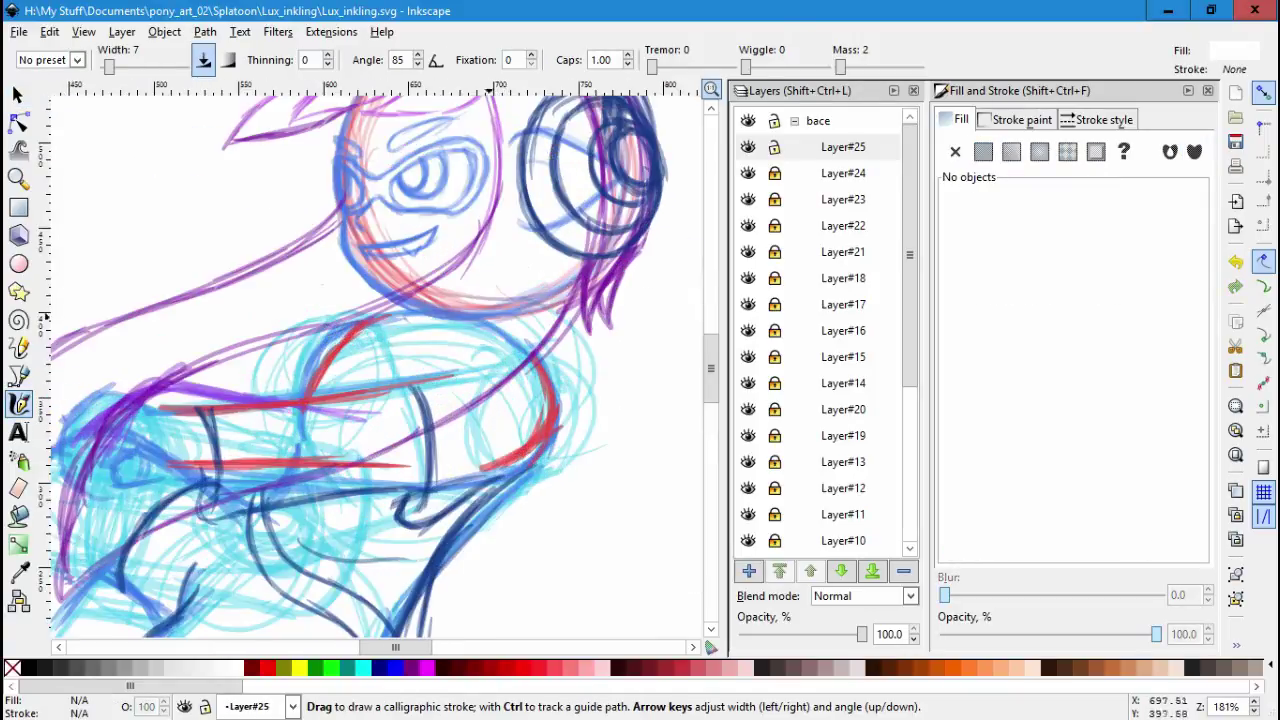
{"action": "mouse_move", "coordinate": [310, 350]}
{"action": "left_mouse_down"}
{"action": "mouse_move", "coordinate": [555, 283]}
{"action": "mouse_move", "coordinate": [445, 320]}
{"action": "mouse_move", "coordinate": [420, 400]}
{"action": "mouse_move", "coordinate": [260, 410]}
{"action": "mouse_move", "coordinate": [209, 373]}
{"action": "mouse_move", "coordinate": [100, 520]}
{"action": "mouse_move", "coordinate": [320, 430]}
{"action": "mouse_move", "coordinate": [360, 360]}
{"action": "mouse_move", "coordinate": [460, 300]}
{"action": "mouse_move", "coordinate": [560, 270]}
{"action": "mouse_move", "coordinate": [240, 470]}
{"action": "mouse_move", "coordinate": [100, 450]}
{"action": "left_mouse_up"}
{"action": "scroll", "coordinate": [380, 360], "scroll_direction": "down", "scroll_amount": 1}
{"action": "scroll", "coordinate": [380, 360], "scroll_direction": "left", "scroll_amount": 3}
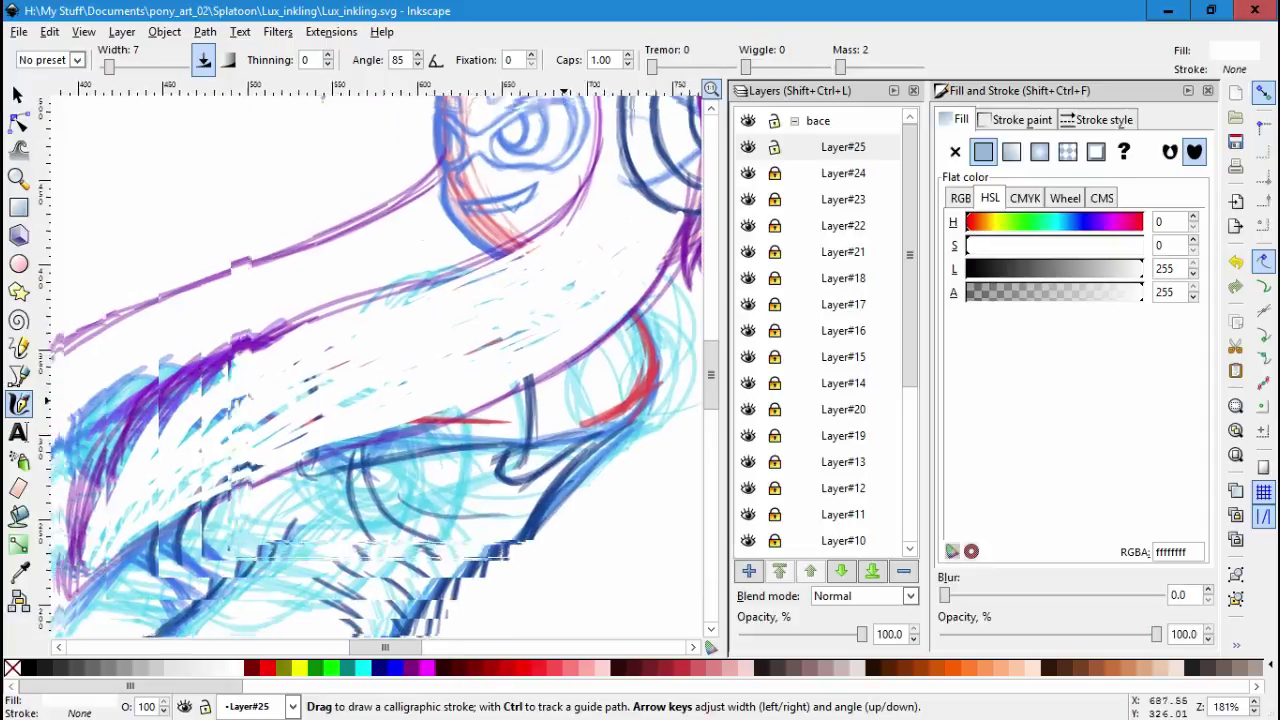
{"action": "key", "text": "n"}
{"action": "key", "text": "s"}
{"action": "key", "text": "Delete"}
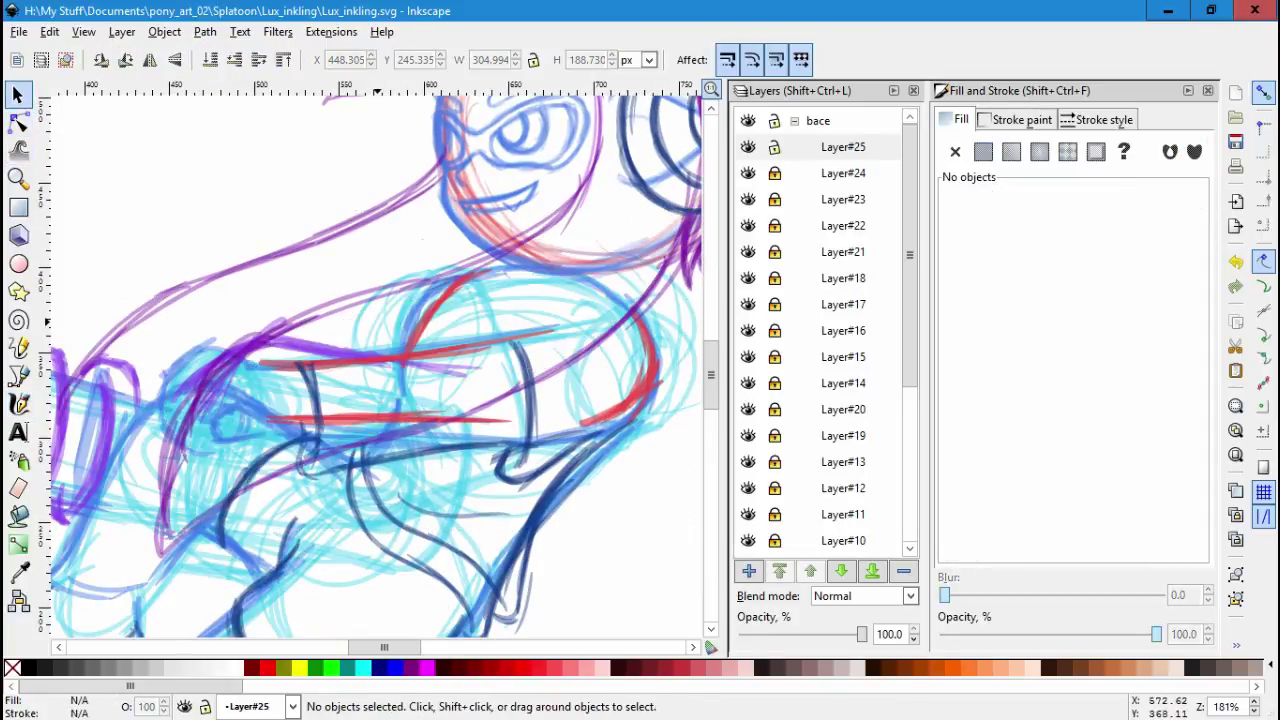
Draw a closed Bezier shape around the lower tentacle, from its tip near the hand up to the headphones and back.
{"action": "key", "text": "b"}
{"action": "left_click_drag", "start_coordinate": [169, 532], "coordinate": [230, 385]}
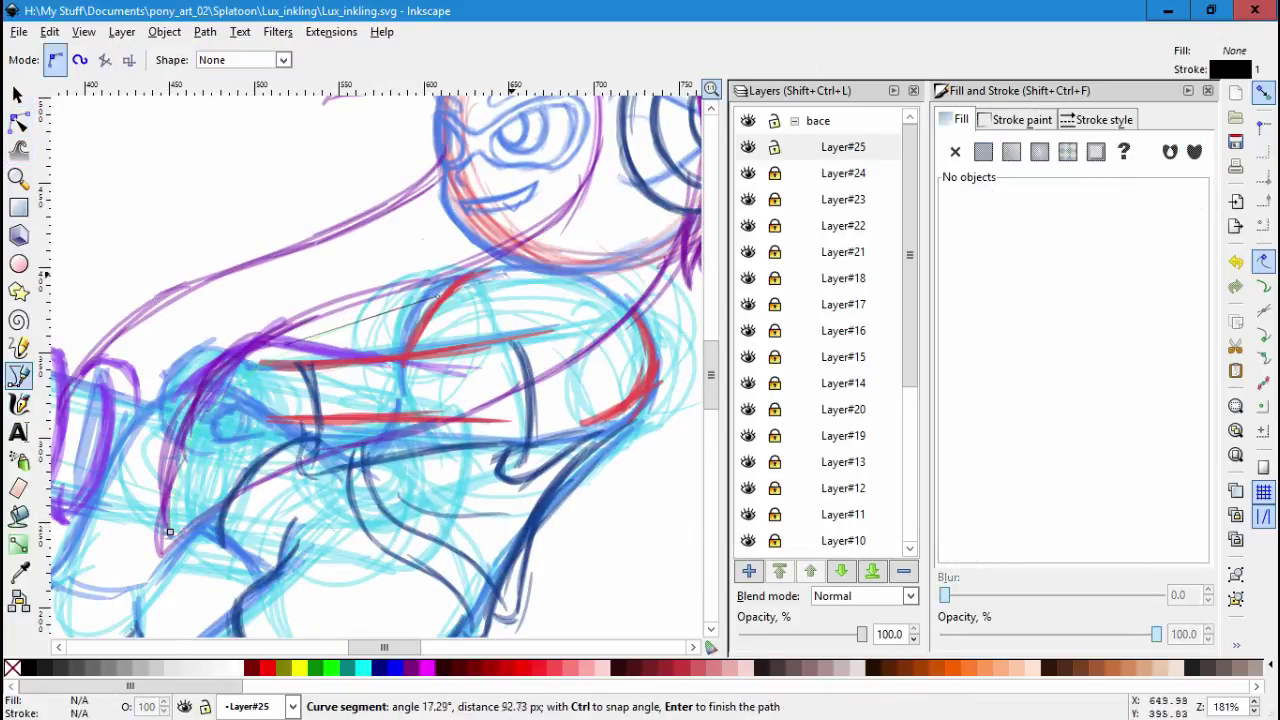
{"action": "left_click_drag", "start_coordinate": [566, 244], "coordinate": [600, 202]}
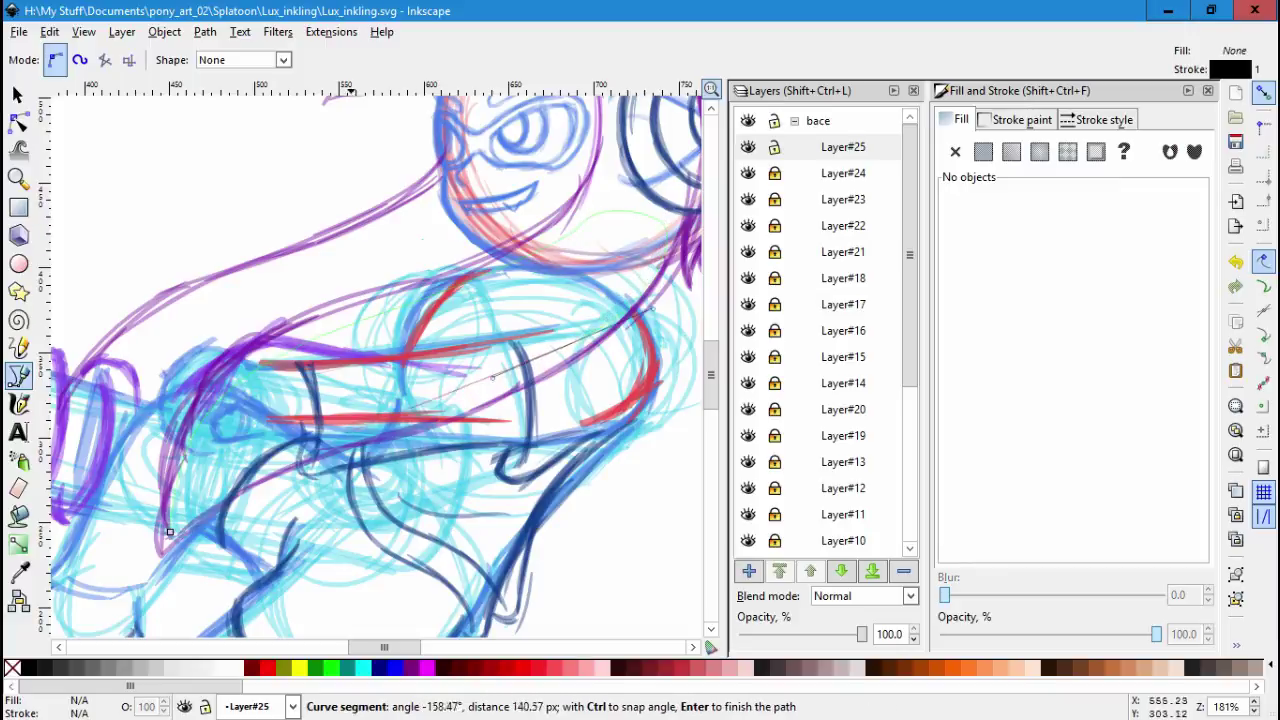
{"action": "left_click_drag", "start_coordinate": [455, 410], "coordinate": [398, 462]}
{"action": "left_click", "coordinate": [169, 532]}
Nudge the tentacle shape's node below the face, give the shape a flat white fill and remove its stroke.
{"action": "key", "text": "n"}
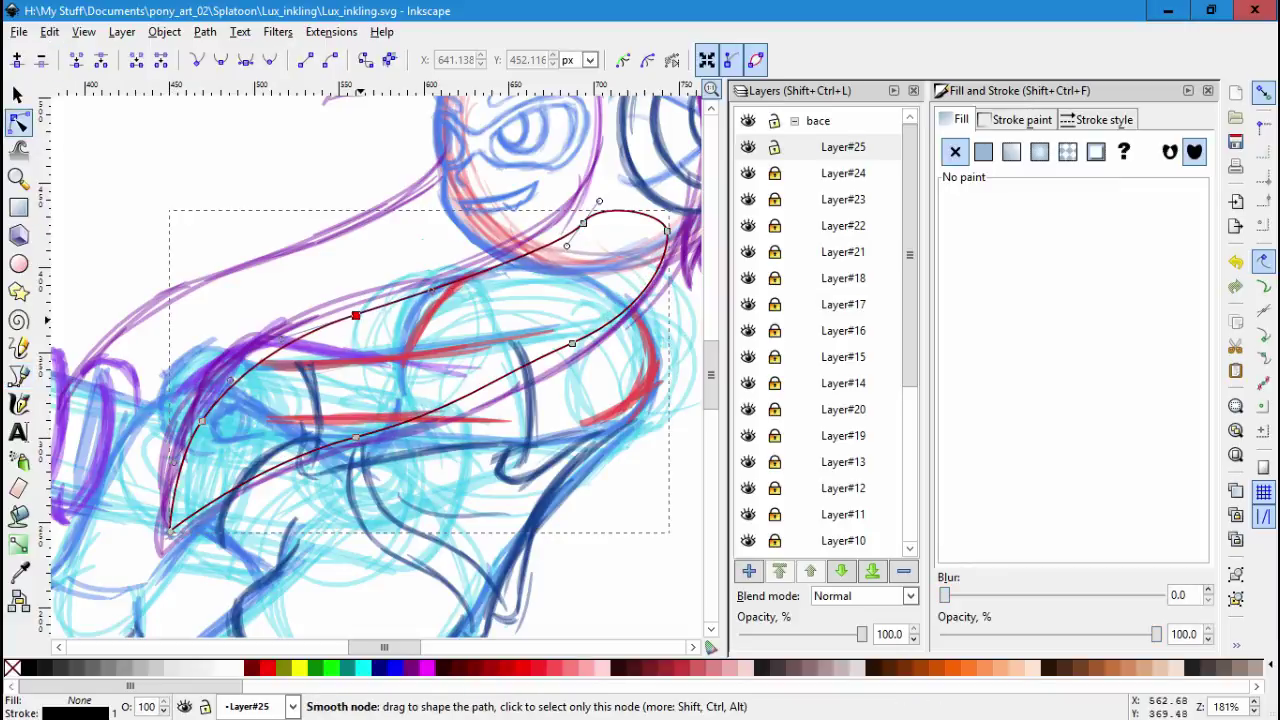
{"action": "left_click", "coordinate": [578, 217]}
{"action": "left_click", "coordinate": [983, 151]}
{"action": "left_click", "coordinate": [1022, 119]}
{"action": "left_click", "coordinate": [955, 151]}
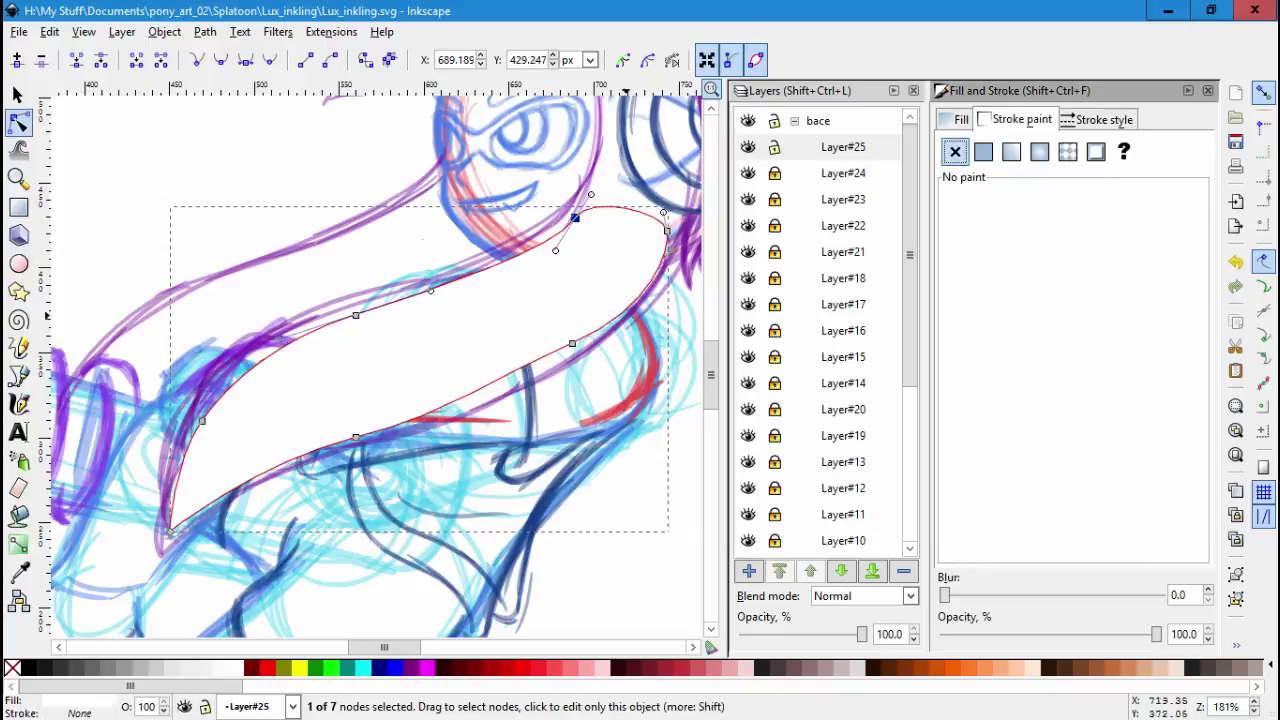
Adjust the white shape's lower, upper and tip-side nodes so its edges follow the purple tentacle outline.
{"action": "left_click_drag", "start_coordinate": [573, 354], "coordinate": [560, 362]}
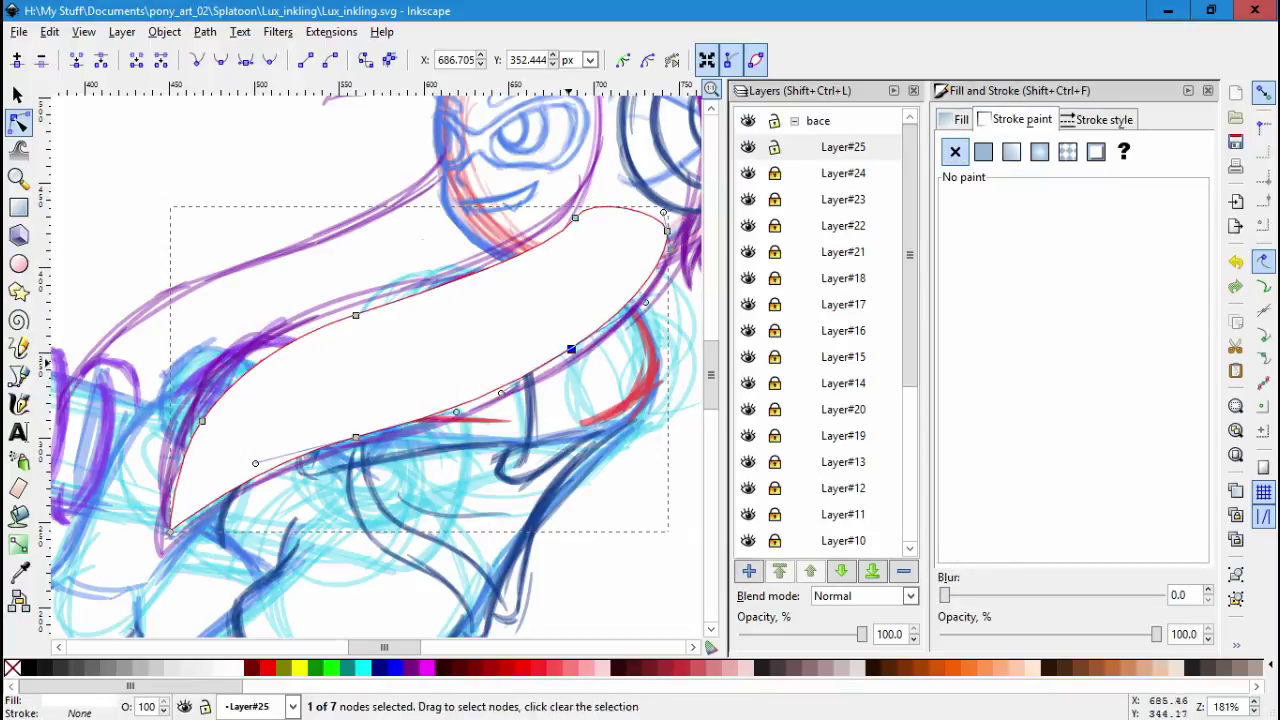
{"action": "left_click_drag", "start_coordinate": [355, 316], "coordinate": [336, 321]}
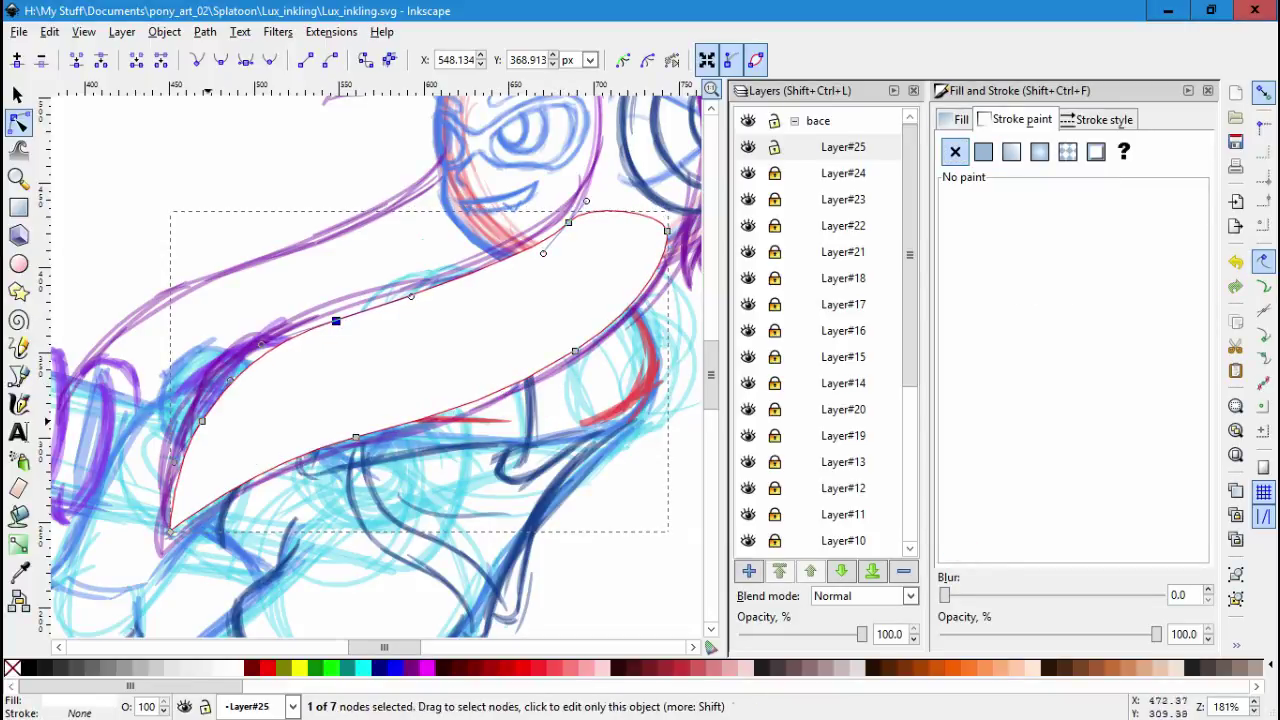
{"action": "left_click", "coordinate": [198, 418]}
{"action": "key", "text": "Escape"}
{"action": "scroll", "coordinate": [198, 418], "scroll_direction": "down", "scroll_amount": 2}
{"action": "scroll", "coordinate": [198, 418], "scroll_direction": "left", "scroll_amount": 2}
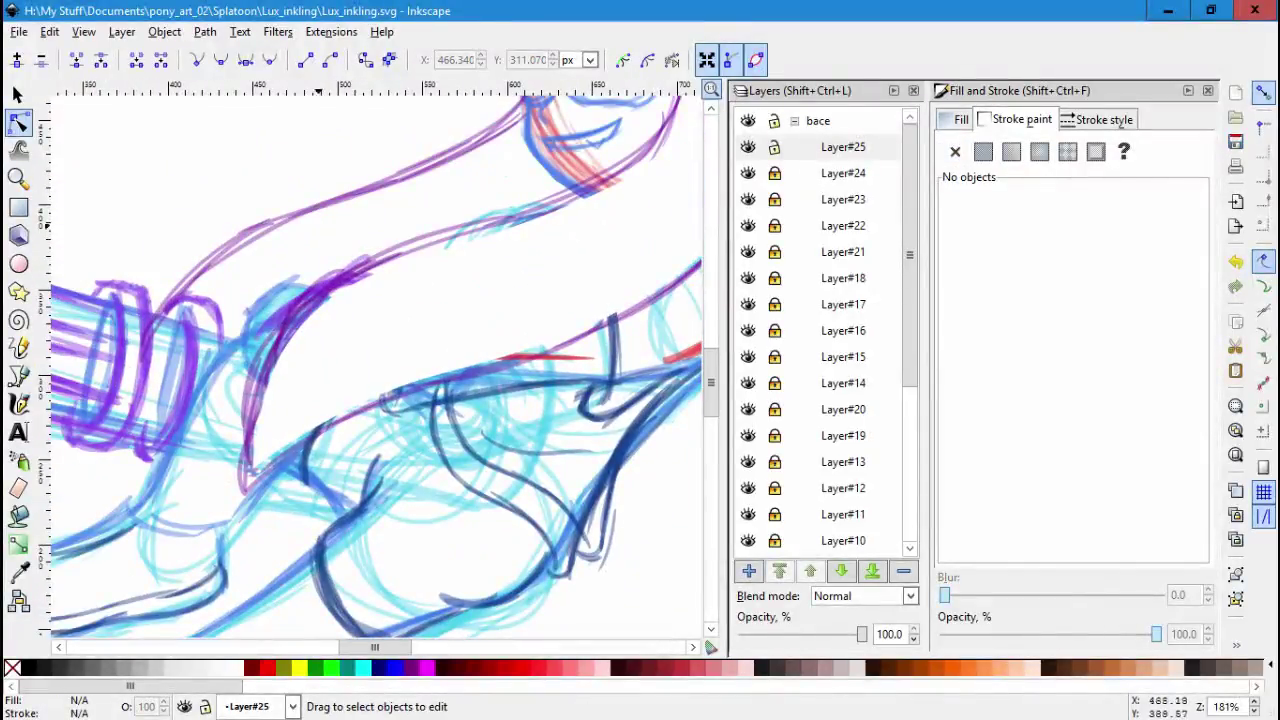
Apply a blur of 1.3 to the white shape filling the lower tentacle and deselect it.
{"action": "key", "text": "s"}
{"action": "left_click", "coordinate": [250, 465]}
{"action": "left_click_drag", "start_coordinate": [944, 595], "coordinate": [946, 595]}
{"action": "scroll", "coordinate": [473, 314], "scroll_direction": "right", "scroll_amount": 6}
{"action": "scroll", "coordinate": [473, 314], "scroll_direction": "up", "scroll_amount": 3}
{"action": "key", "text": "n"}
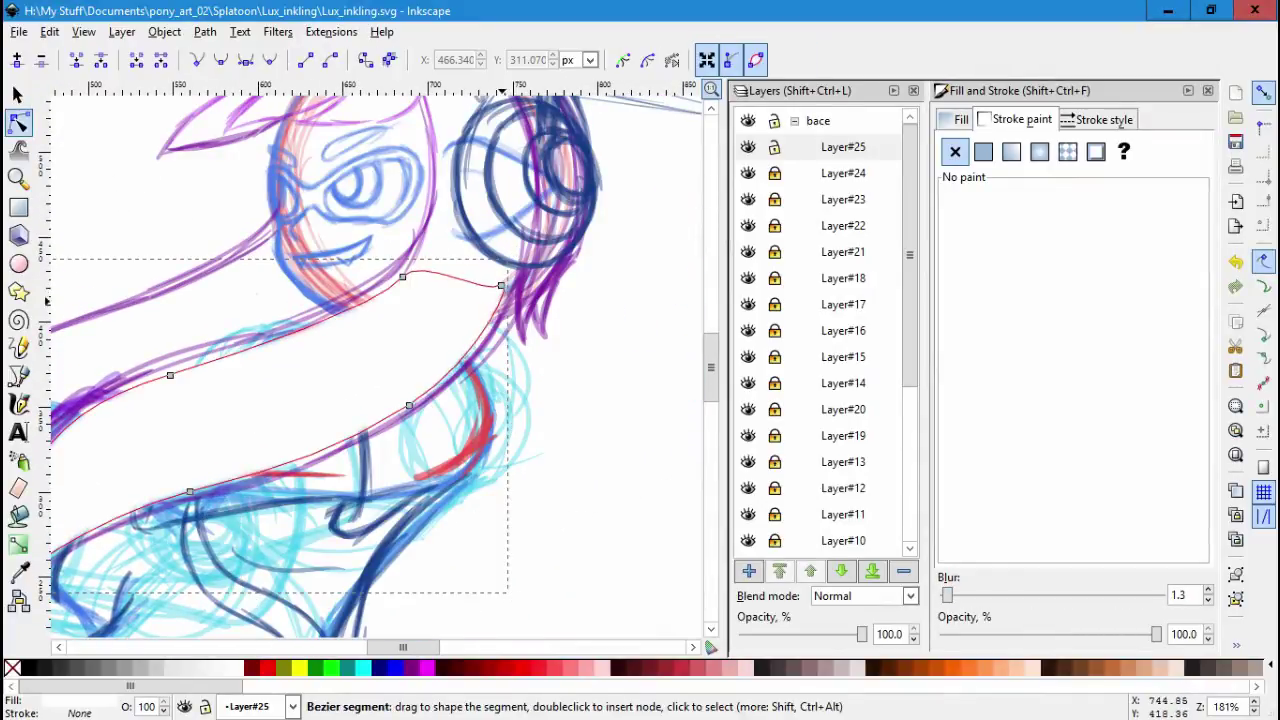
{"action": "left_click", "coordinate": [628, 502]}
Save the drawing with the whole page in view.
{"action": "key", "text": "minus"}
{"action": "key", "text": "minus"}
{"action": "key", "text": "minus"}
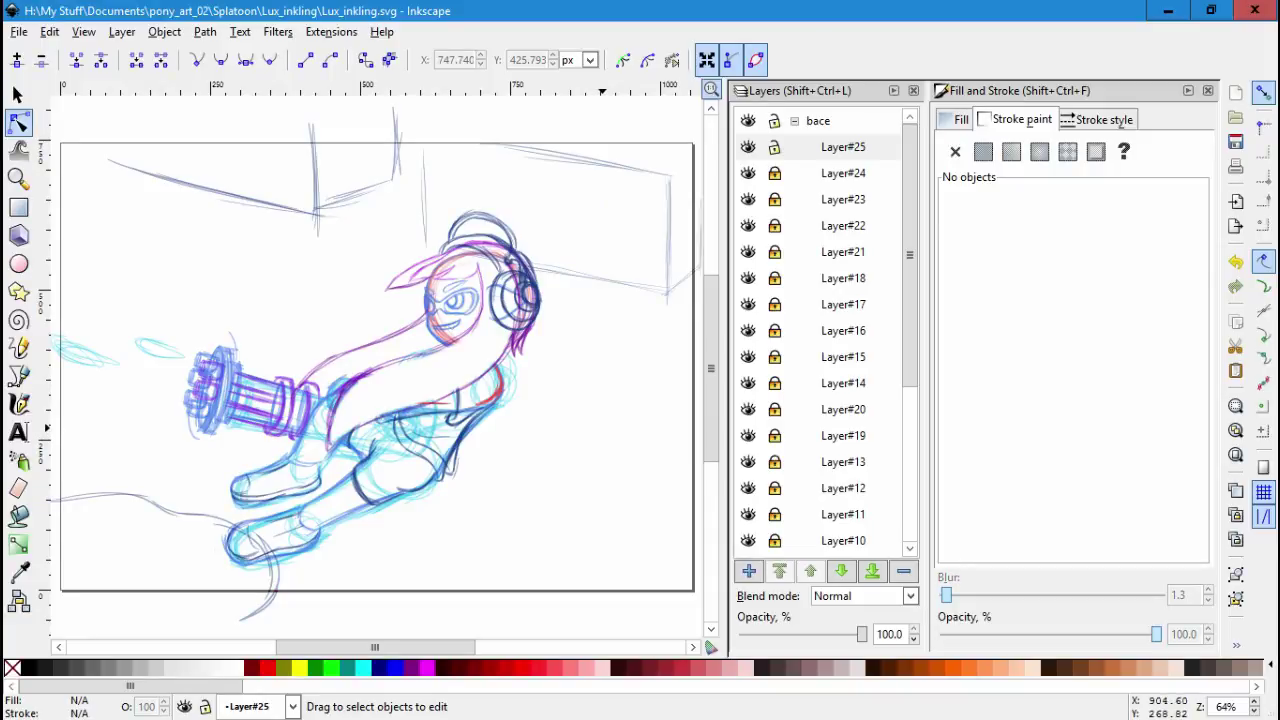
{"action": "key", "text": "ctrl+s"}
{"action": "key", "text": "p"}
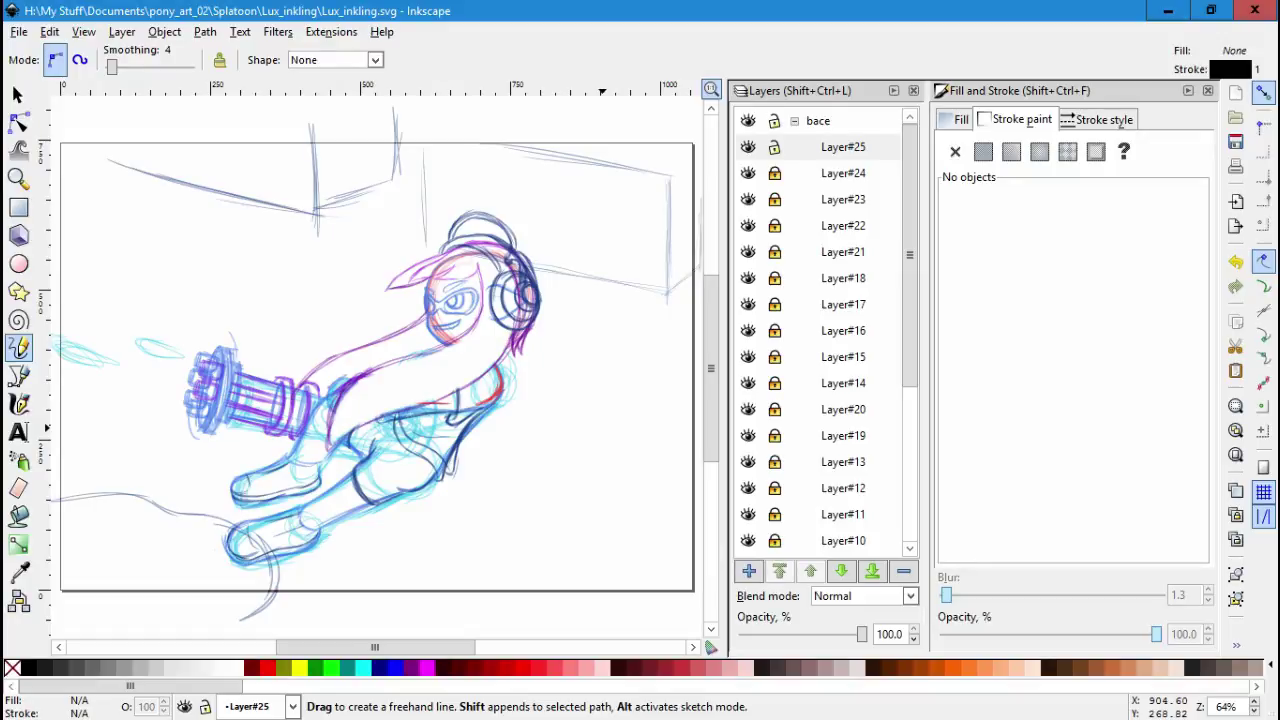
{"action": "key", "text": "c"}
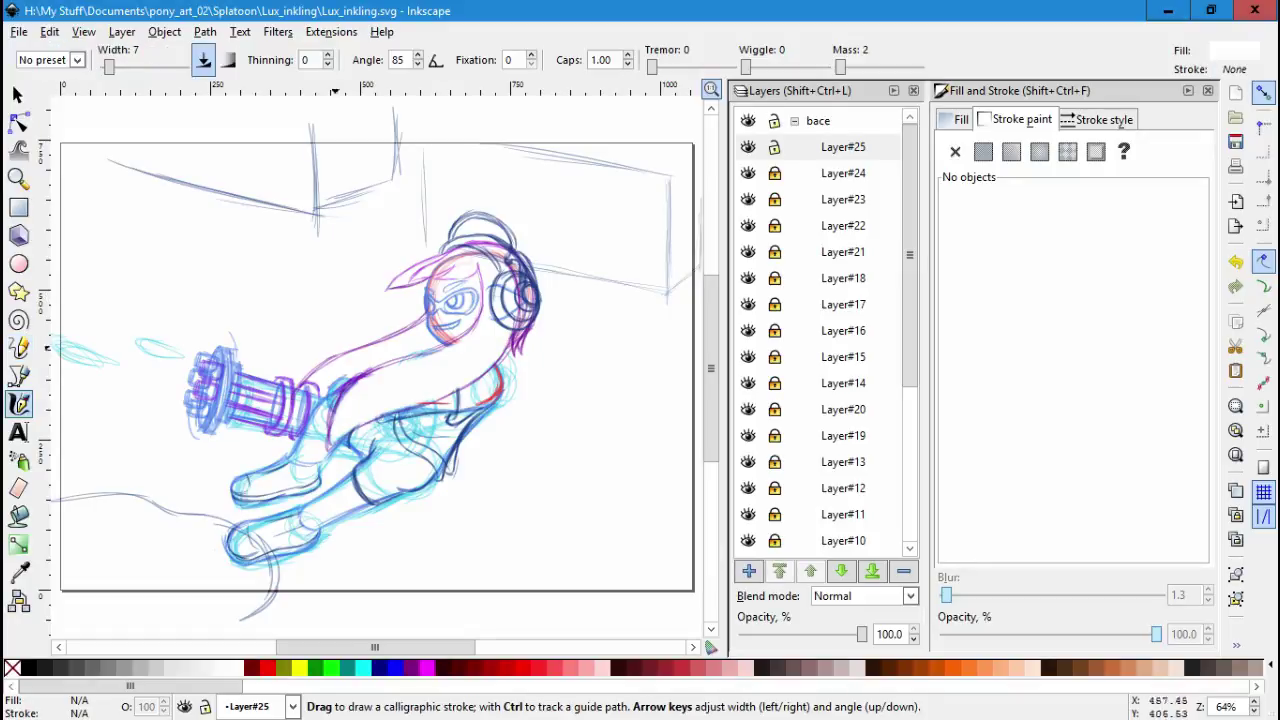
{"action": "right_click", "coordinate": [595, 314]}
{"action": "key", "text": "Escape"}
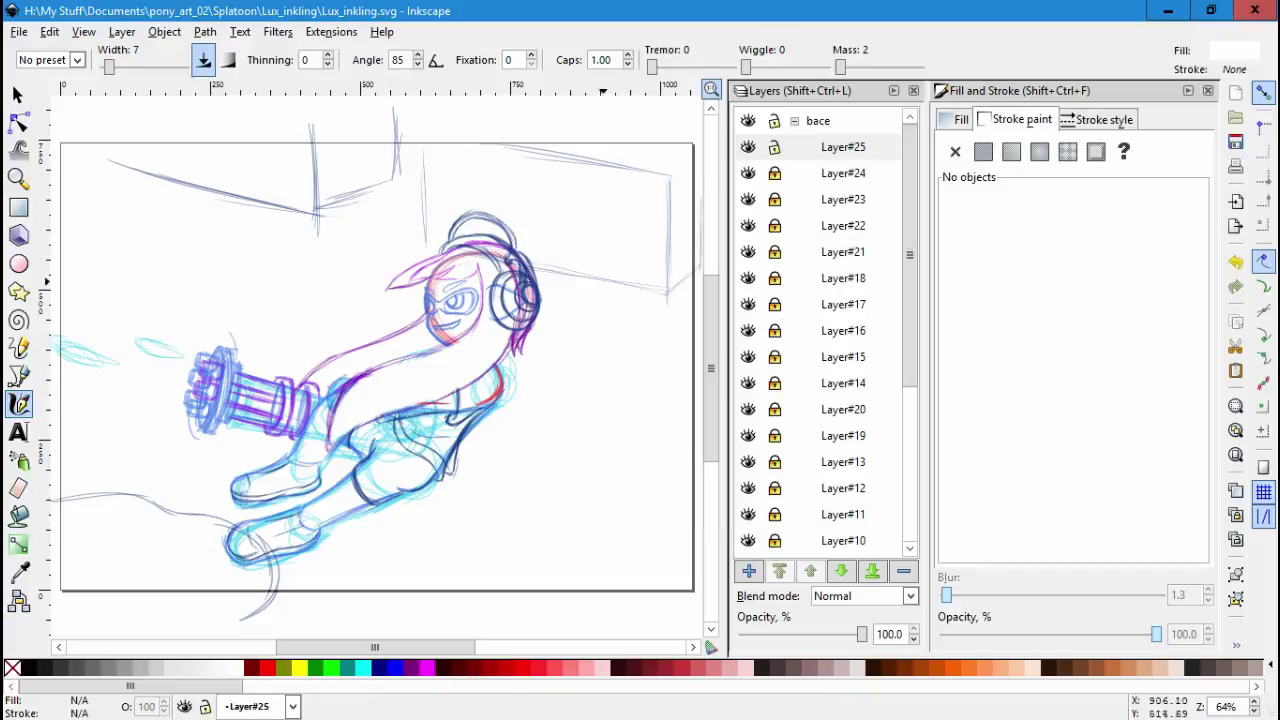
{"action": "left_click", "coordinate": [19, 31]}
{"action": "key", "text": "Escape"}
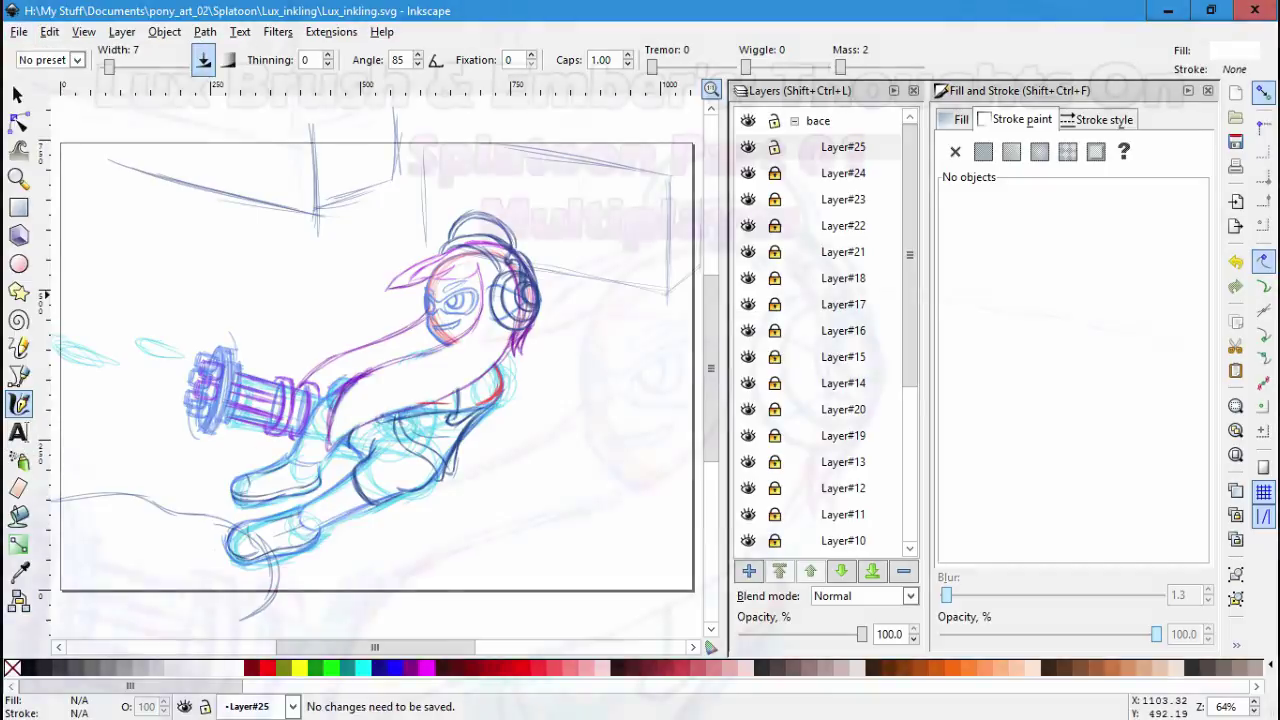